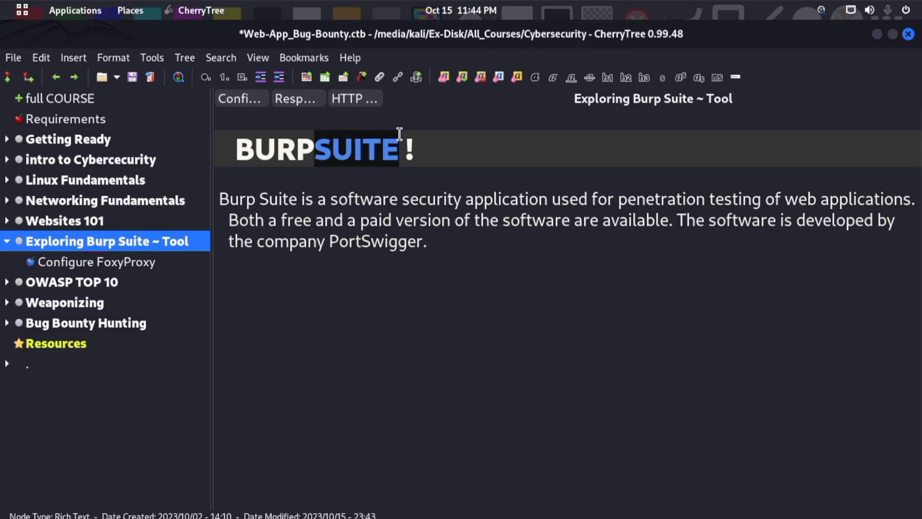
# - Save the notes document and select the word SUITE in the BURPSUITE heading
pyautogui.click(400, 133)
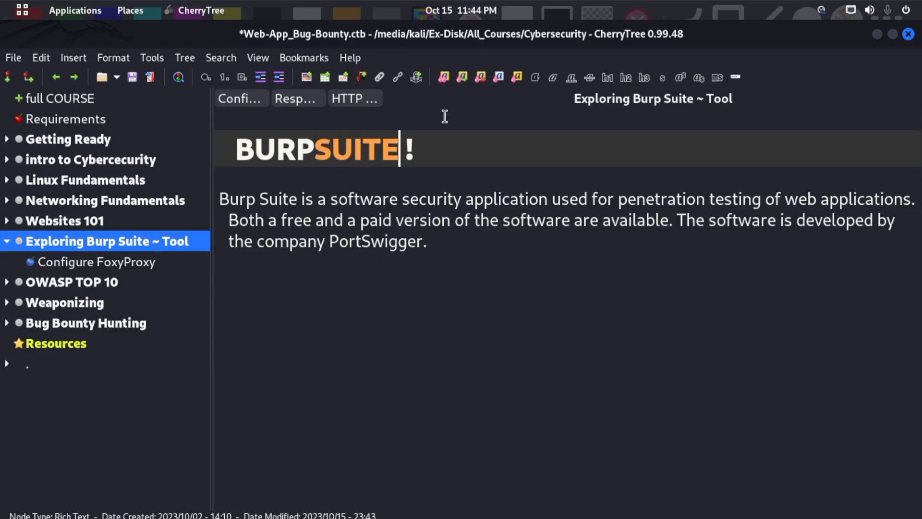
pyautogui.hotkey('ctrl', 's')
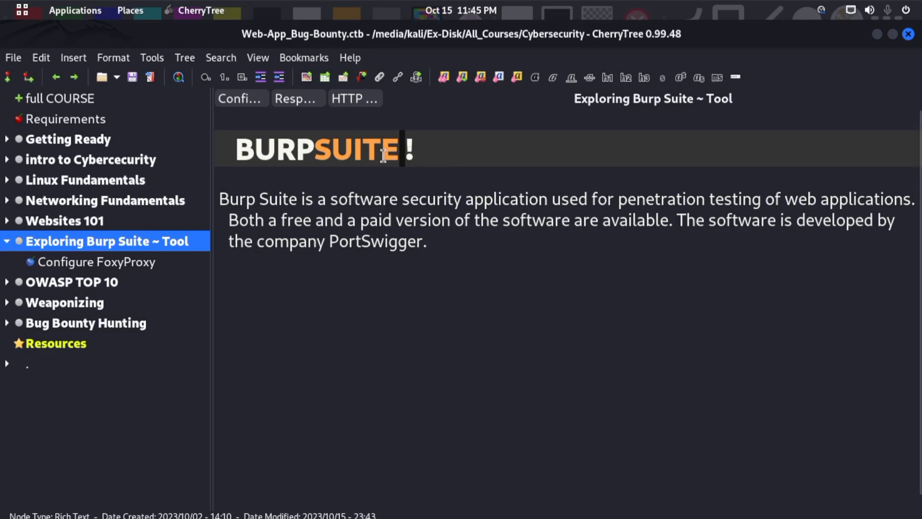
pyautogui.moveTo(317, 144); pyautogui.dragTo(394, 142)
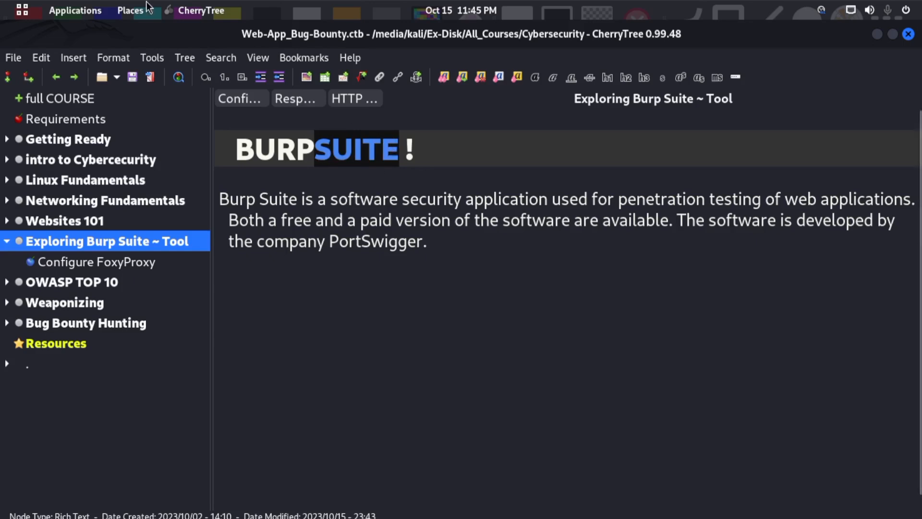
# - Switch to the screen-drawing tool, set a black board, and draw a cyan rectangle on the left and a magenta one on the right
pyautogui.moveTo(1, 1)
pyautogui.click(268, 160)
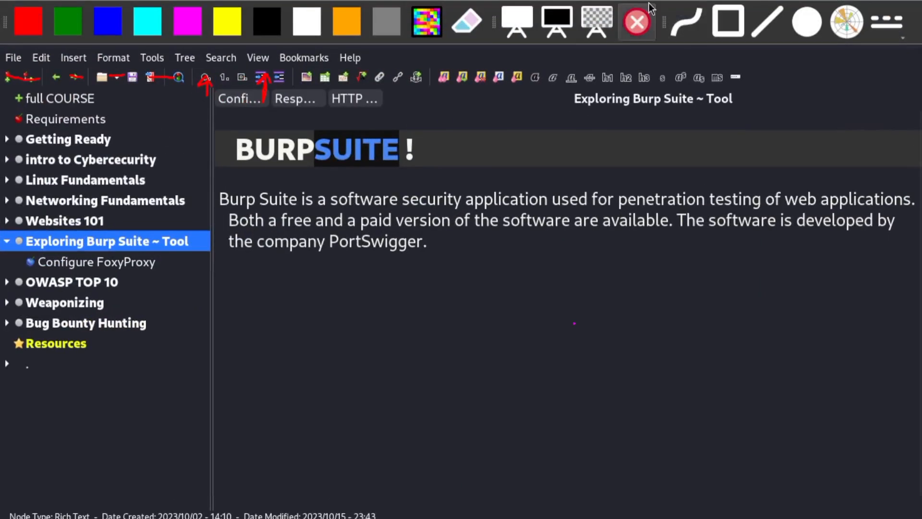
pyautogui.click(557, 24)
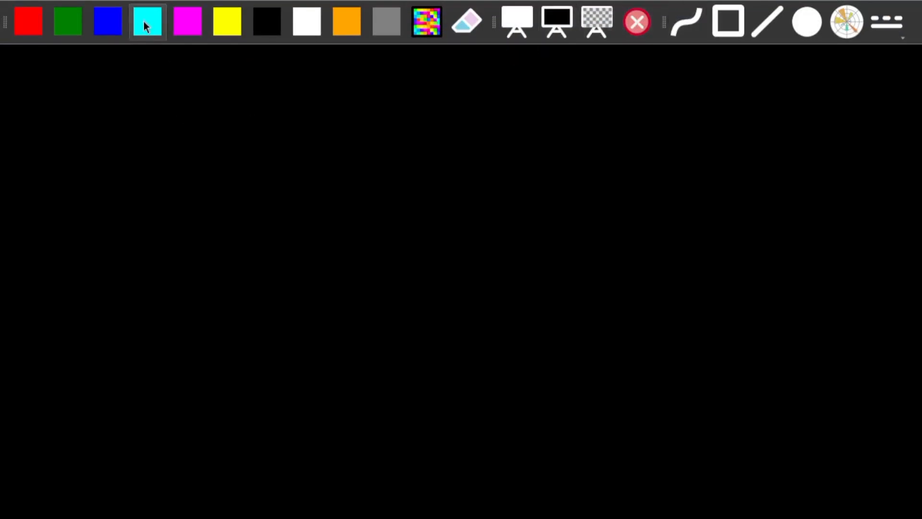
pyautogui.click(728, 21)
pyautogui.moveTo(42, 91); pyautogui.dragTo(161, 247)
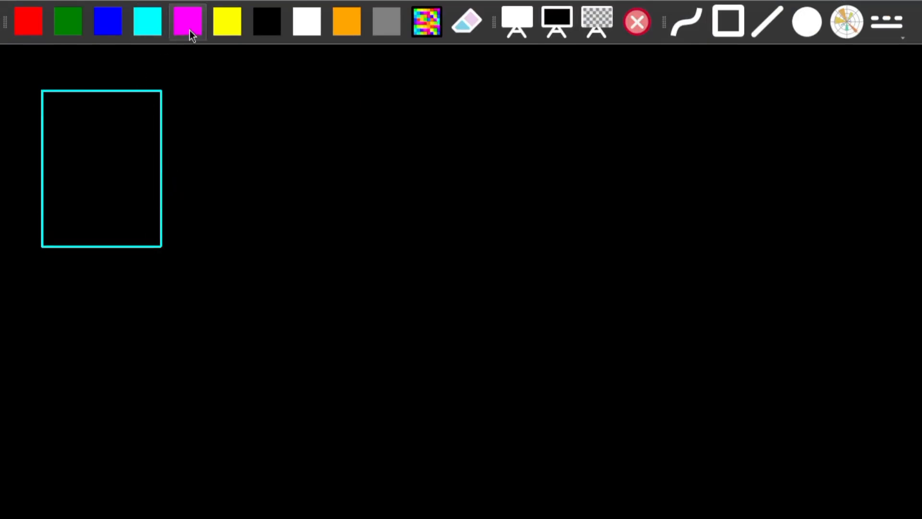
pyautogui.moveTo(781, 92); pyautogui.dragTo(878, 224)
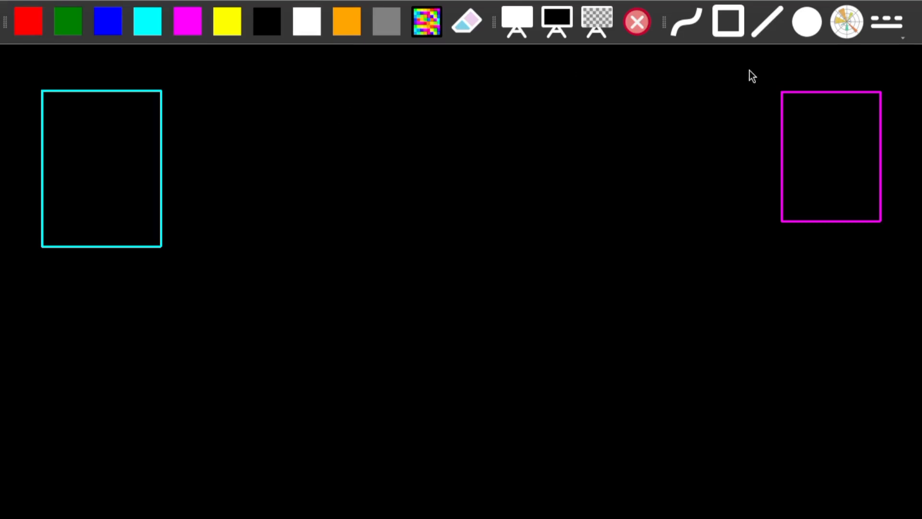
# - Draw solid red freehand arrows from the cyan box to the magenta box and back, leaving a gap in the middle
pyautogui.click(887, 22)
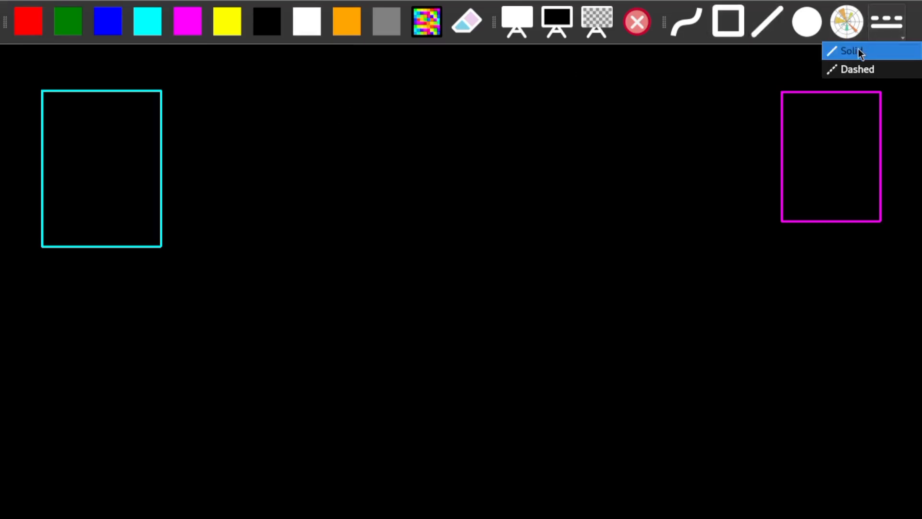
pyautogui.click(858, 69)
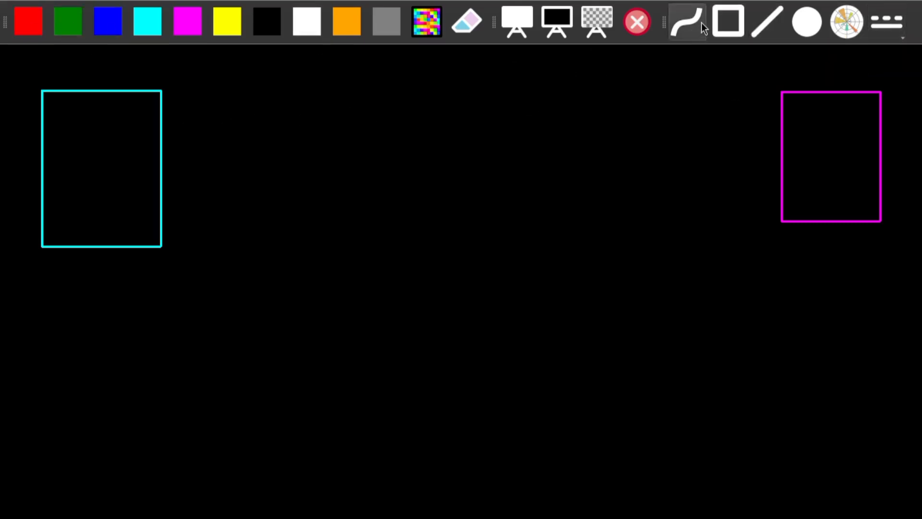
pyautogui.click(874, 30)
pyautogui.click(869, 51)
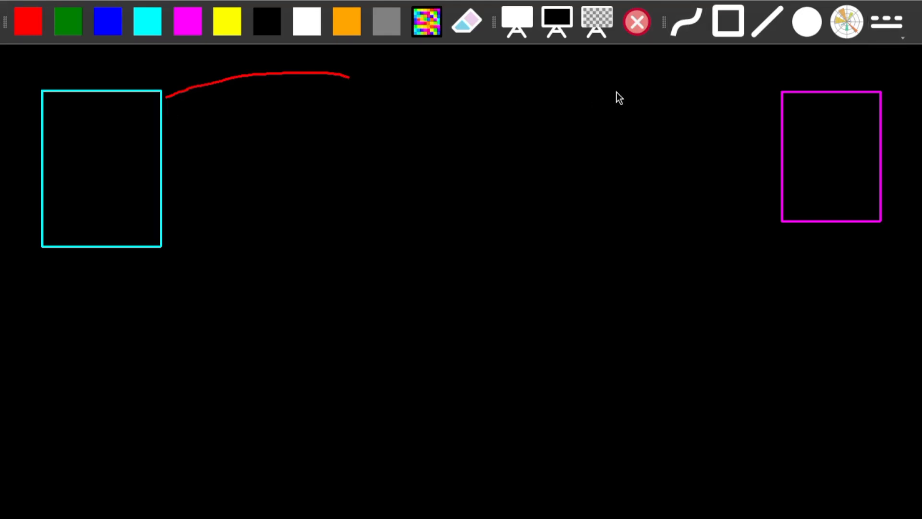
pyautogui.moveTo(562, 84); pyautogui.dragTo(666, 98)
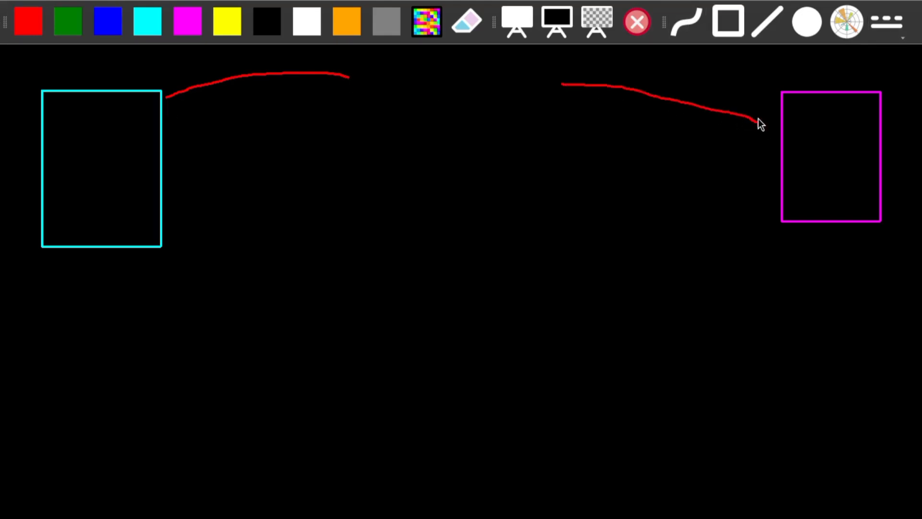
pyautogui.moveTo(744, 241); pyautogui.dragTo(616, 278)
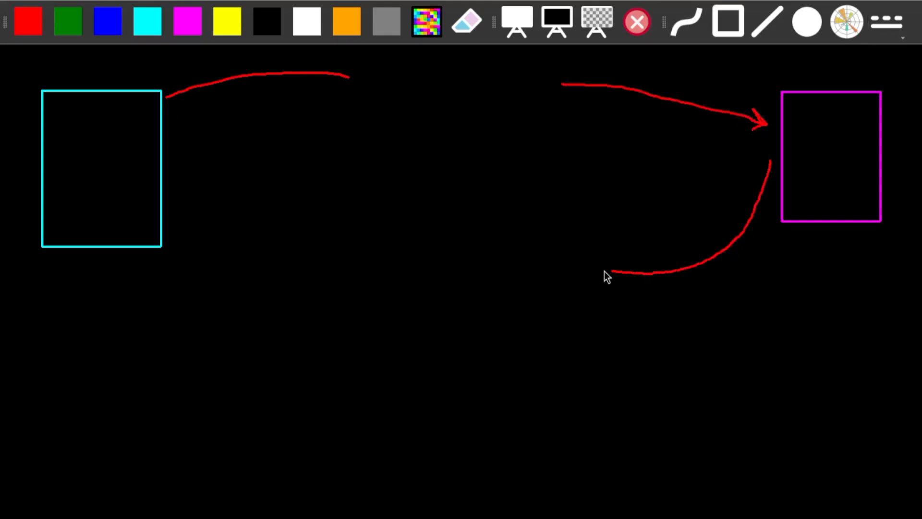
pyautogui.moveTo(402, 262); pyautogui.dragTo(235, 258)
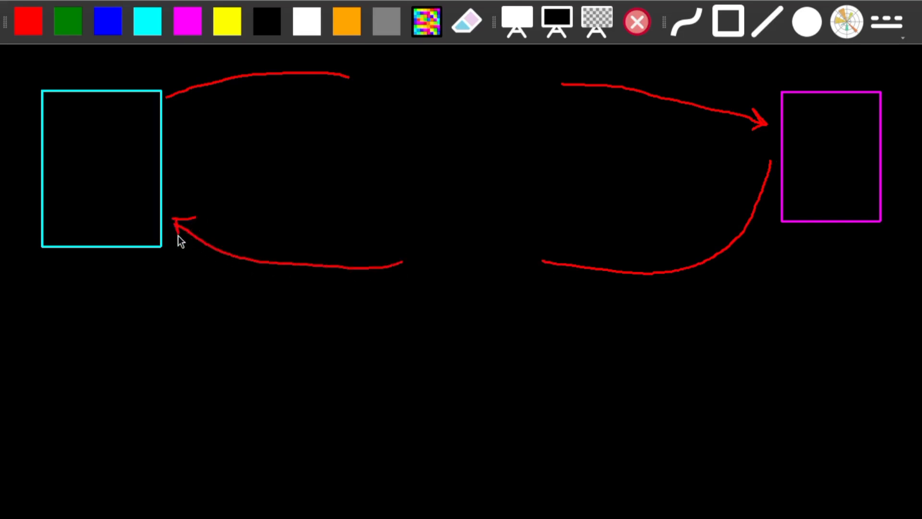
# - Draw a large dashed yellow rectangle in the gap between the cyan and magenta boxes
pyautogui.click(887, 22)
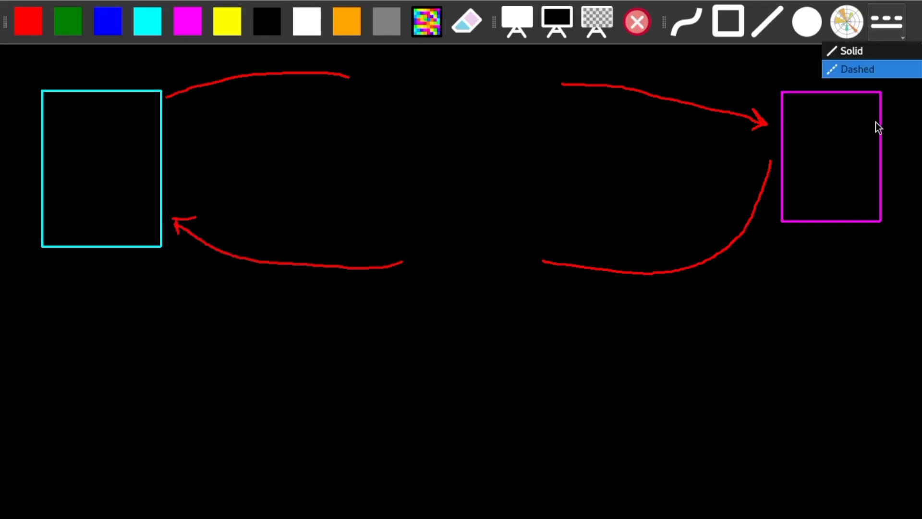
pyautogui.click(868, 72)
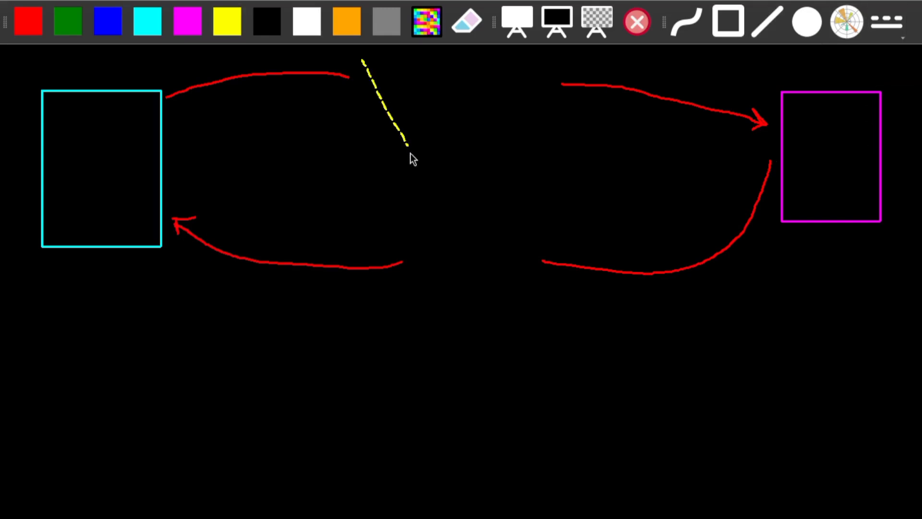
pyautogui.hotkey('ctrl', 'z')
pyautogui.click(716, 28)
pyautogui.moveTo(393, 125); pyautogui.dragTo(567, 321)
pyautogui.hotkey('ctrl', 'z')
pyautogui.moveTo(339, 77); pyautogui.dragTo(572, 331)
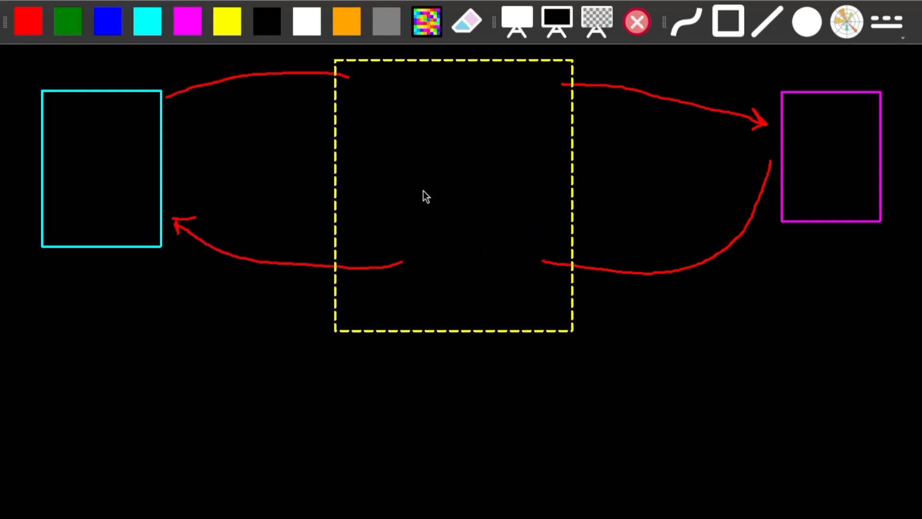
# - Sketch a page layout inside the dashed yellow rectangle with a top bar, a menu strip and several content boxes in dashed yellow
pyautogui.moveTo(352, 72); pyautogui.dragTo(352, 315)
pyautogui.moveTo(362, 114); pyautogui.dragTo(540, 149)
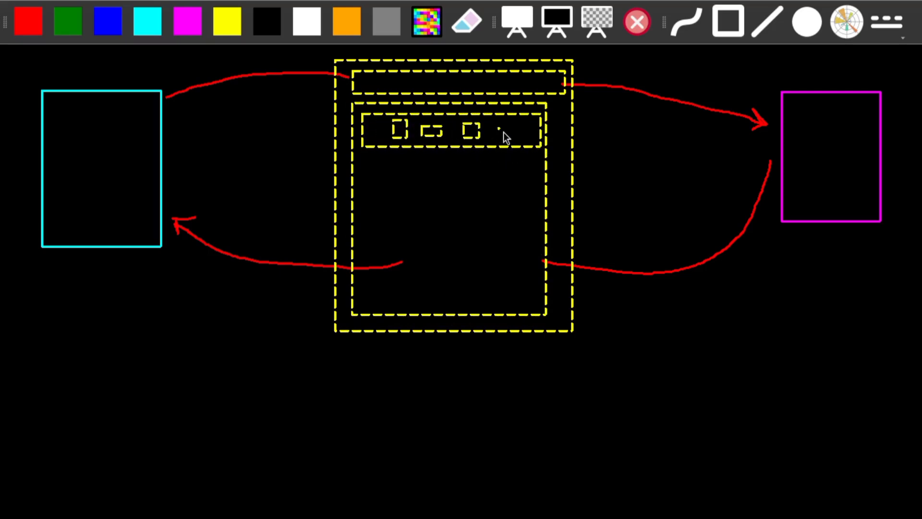
pyautogui.moveTo(431, 191); pyautogui.dragTo(442, 194)
pyautogui.moveTo(455, 161); pyautogui.dragTo(523, 218)
pyautogui.moveTo(523, 237); pyautogui.dragTo(367, 298)
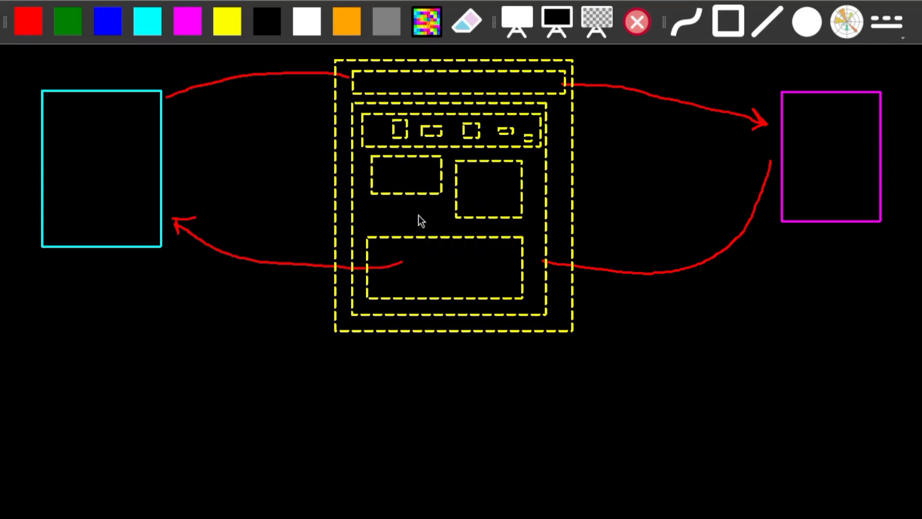
pyautogui.moveTo(442, 206); pyautogui.dragTo(368, 226)
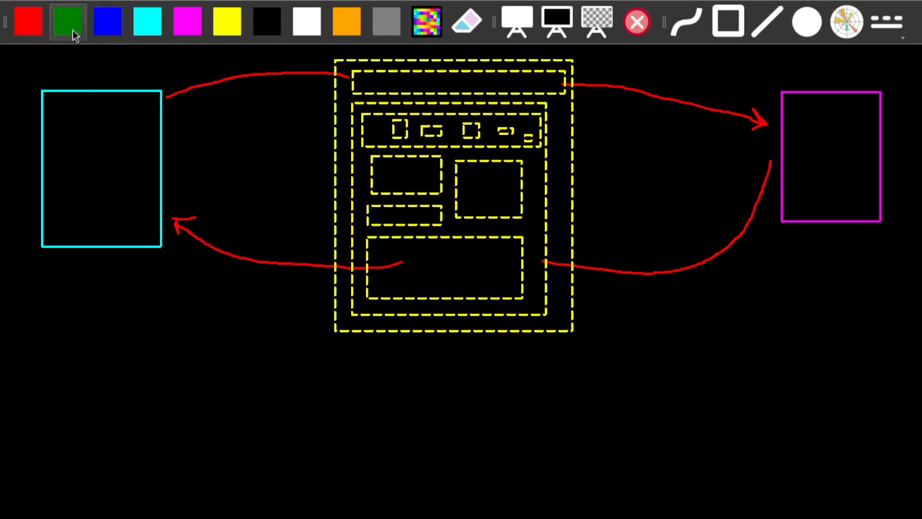
# - Draw a dashed green freehand arrow pointing at the lower-left corner of the yellow rectangle
pyautogui.moveTo(257, 351); pyautogui.dragTo(292, 317)
pyautogui.click(687, 22)
pyautogui.hotkey('ctrl', 'z')
pyautogui.moveTo(274, 355)
pyautogui.mouseDown()
pyautogui.moveTo(309, 327)
pyautogui.moveTo(315, 346)
pyautogui.mouseUp()
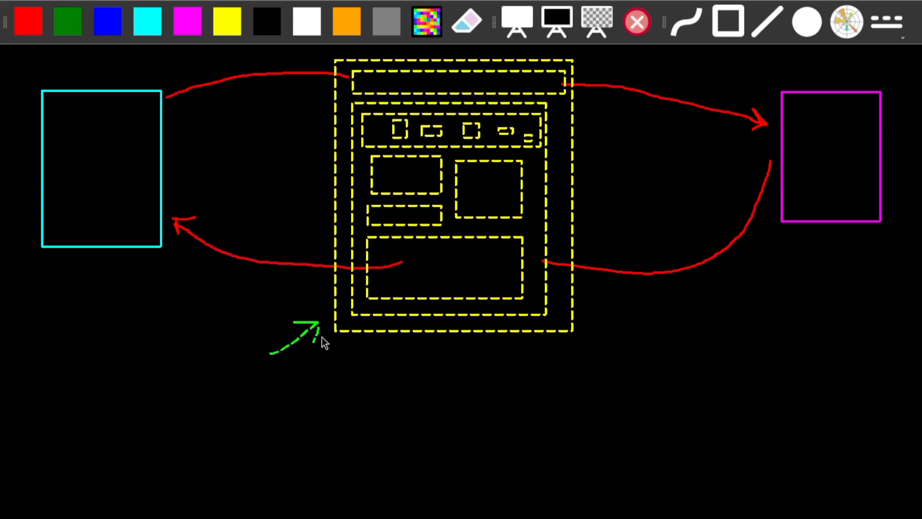
# - Draw solid green arrows from the cyan box through the yellow rectangle to the magenta box and back, and scribble orange over its middle
pyautogui.click(884, 25)
pyautogui.click(862, 65)
pyautogui.click(876, 26)
pyautogui.click(865, 52)
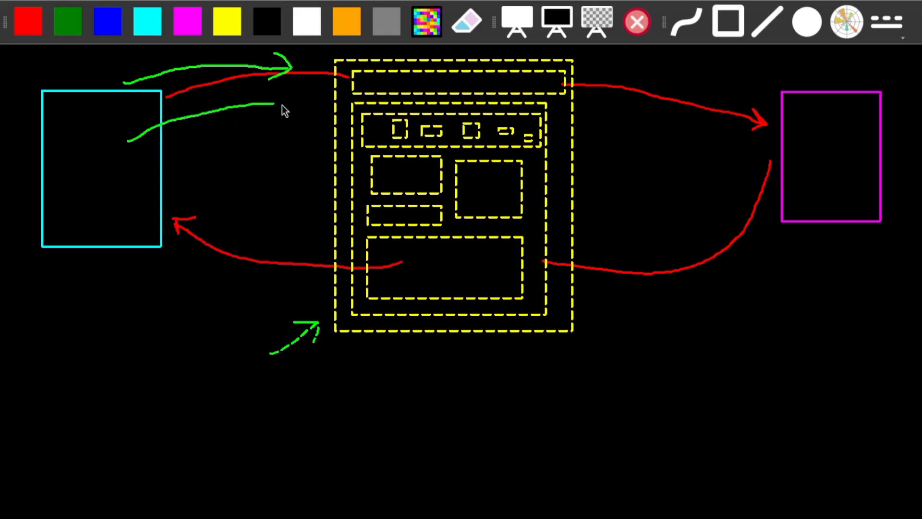
pyautogui.moveTo(364, 119)
pyautogui.mouseDown()
pyautogui.moveTo(584, 150)
pyautogui.moveTo(764, 121)
pyautogui.moveTo(750, 130)
pyautogui.mouseUp()
pyautogui.moveTo(782, 196)
pyautogui.mouseDown()
pyautogui.moveTo(635, 253)
pyautogui.moveTo(397, 268)
pyautogui.moveTo(116, 195)
pyautogui.moveTo(128, 210)
pyautogui.mouseUp()
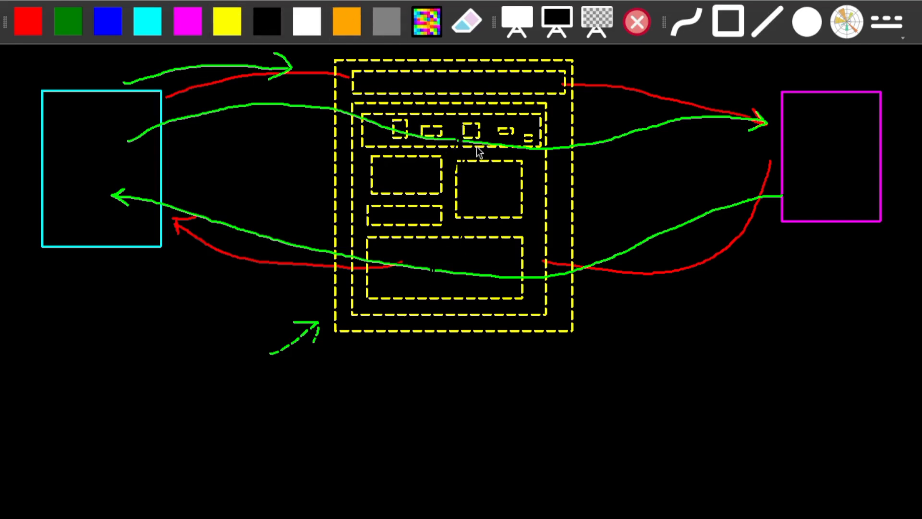
pyautogui.moveTo(426, 208)
pyautogui.mouseDown()
pyautogui.moveTo(442, 125)
pyautogui.moveTo(423, 289)
pyautogui.moveTo(434, 118)
pyautogui.moveTo(451, 149)
pyautogui.moveTo(450, 136)
pyautogui.mouseUp()
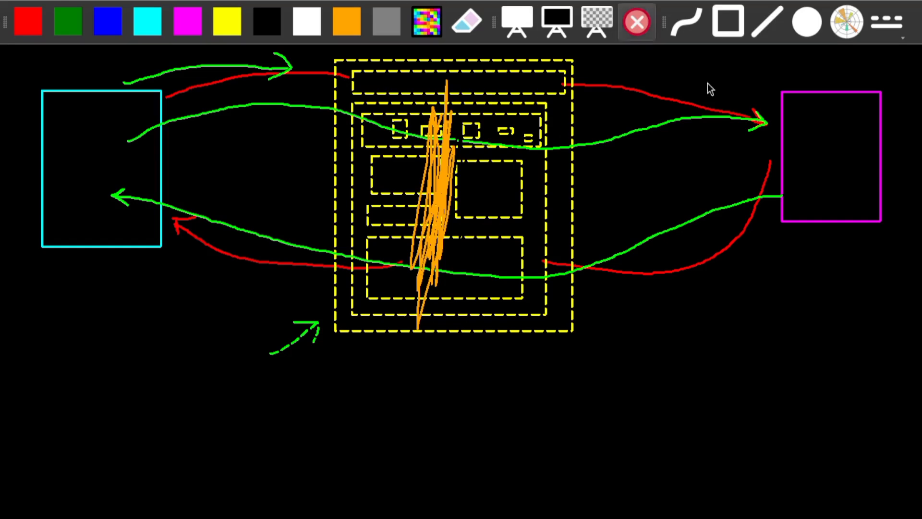
# - Clear the drawing board and switch to the CherryTree note about Burp Suite
pyautogui.click(647, 24)
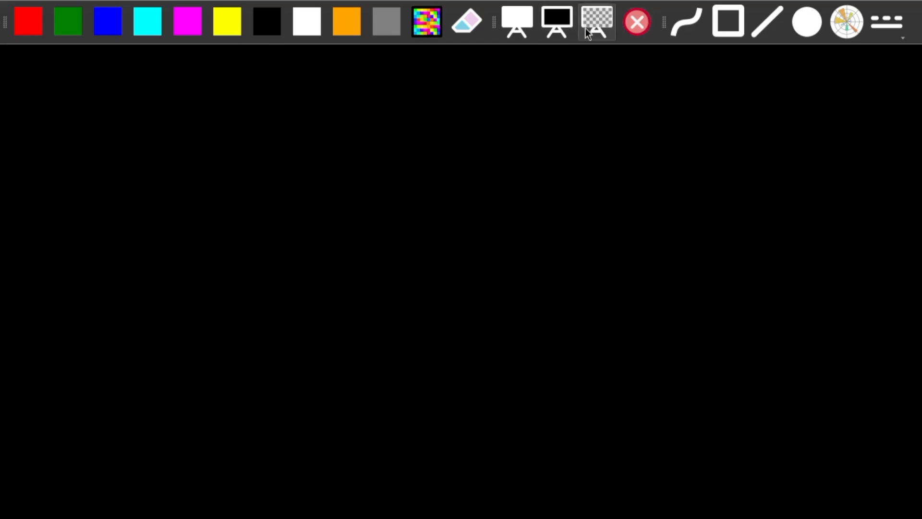
pyautogui.press('super')
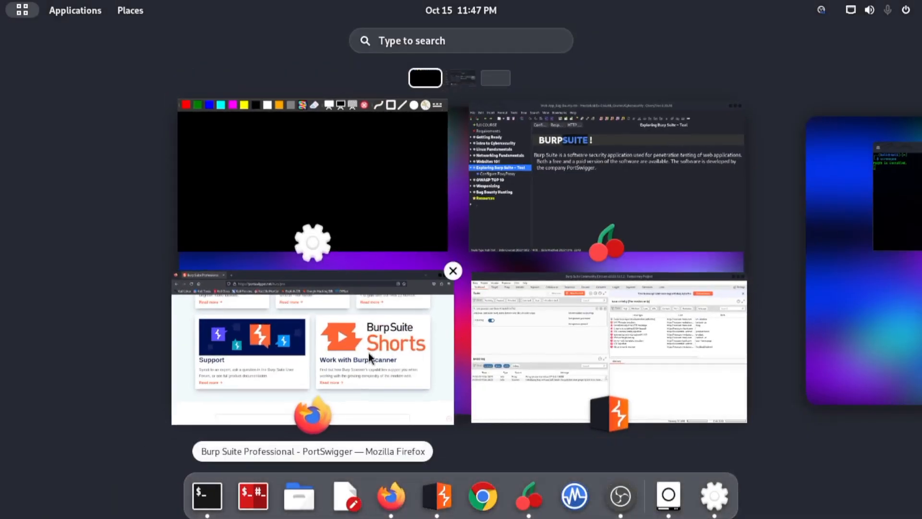
pyautogui.click(501, 370)
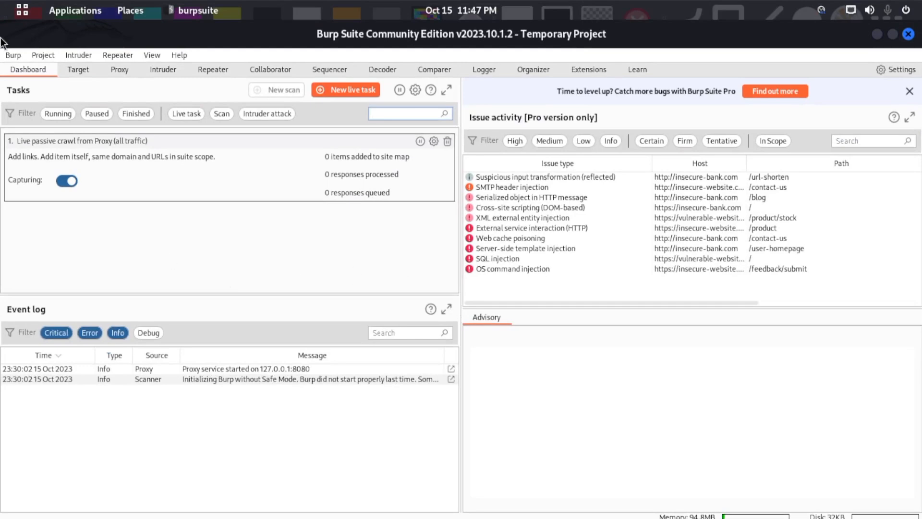
pyautogui.press('super')
pyautogui.click(606, 186)
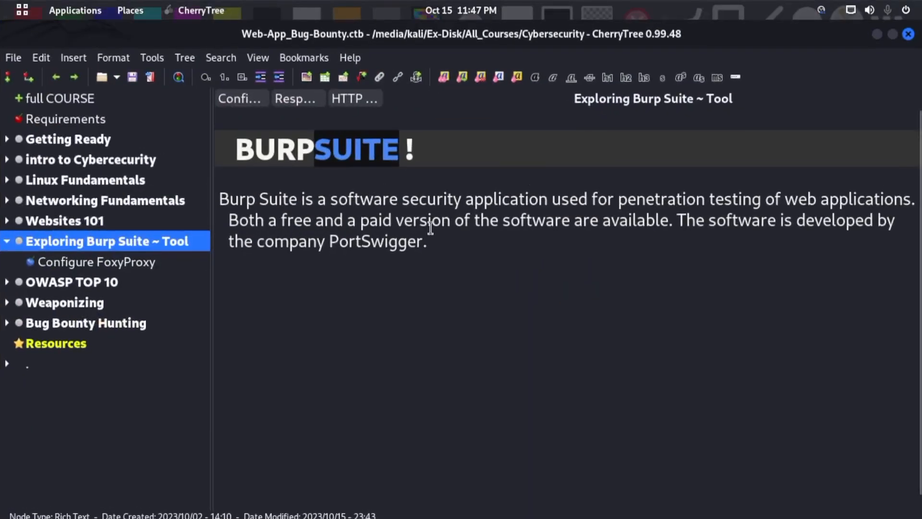
# - Make the company name PortSwigger bold in the Burp Suite description
pyautogui.moveTo(707, 220); pyautogui.dragTo(757, 224)
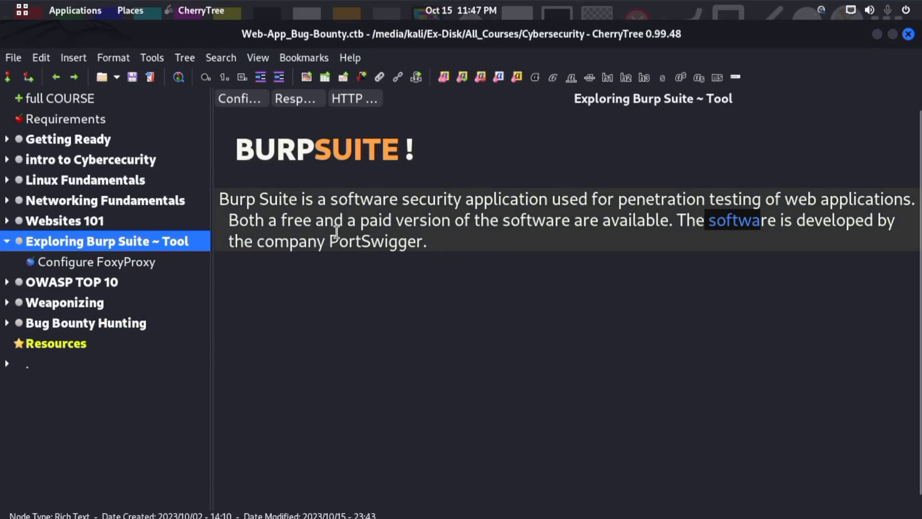
pyautogui.moveTo(338, 236); pyautogui.dragTo(423, 241)
pyautogui.doubleClick(375, 246)
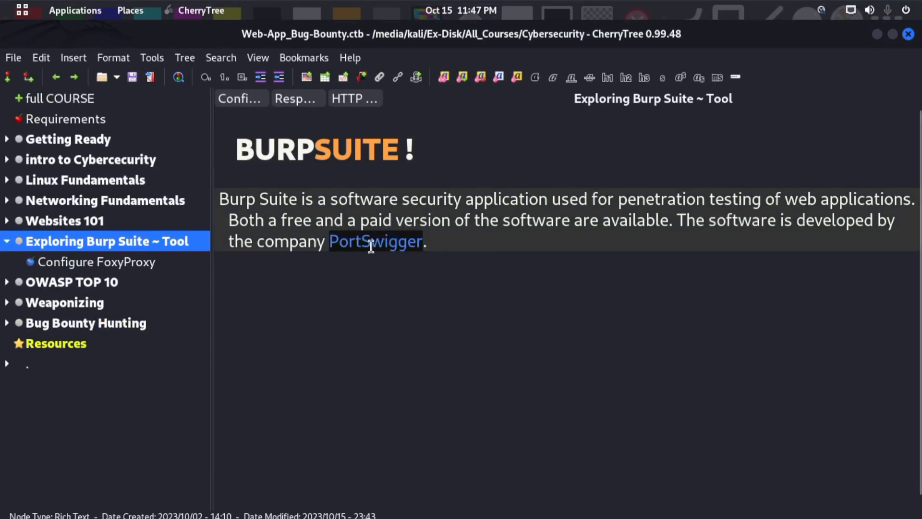
pyautogui.hotkey('ctrl', 'b')
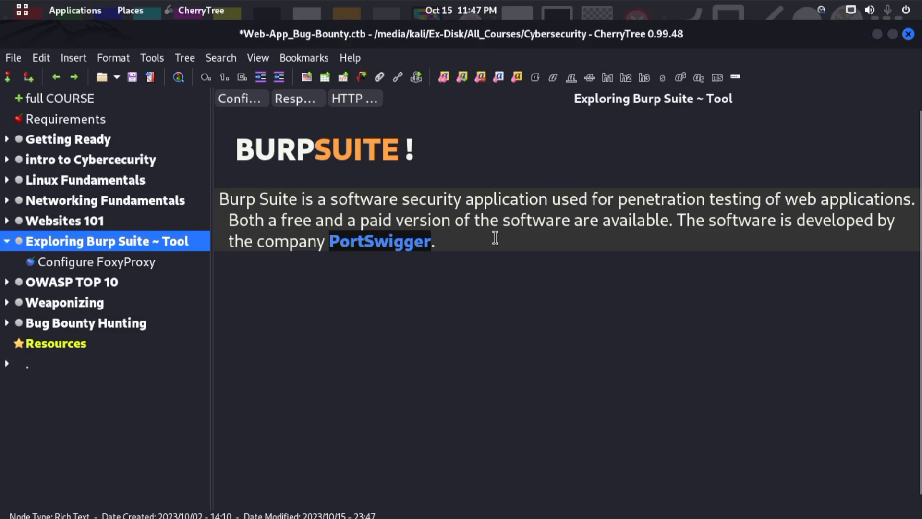
pyautogui.press('super')
pyautogui.click(356, 300)
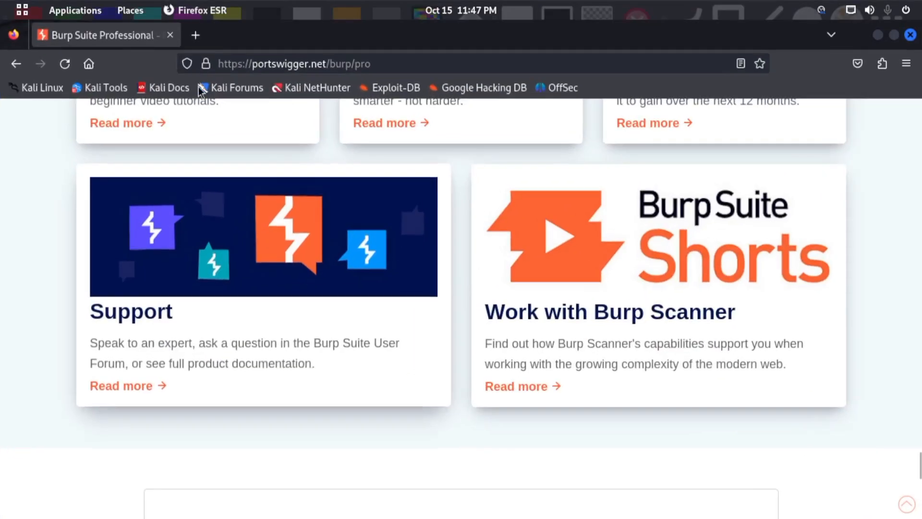
pyautogui.moveTo(324, 64); pyautogui.dragTo(542, 79)
pyautogui.press('BackSpace')
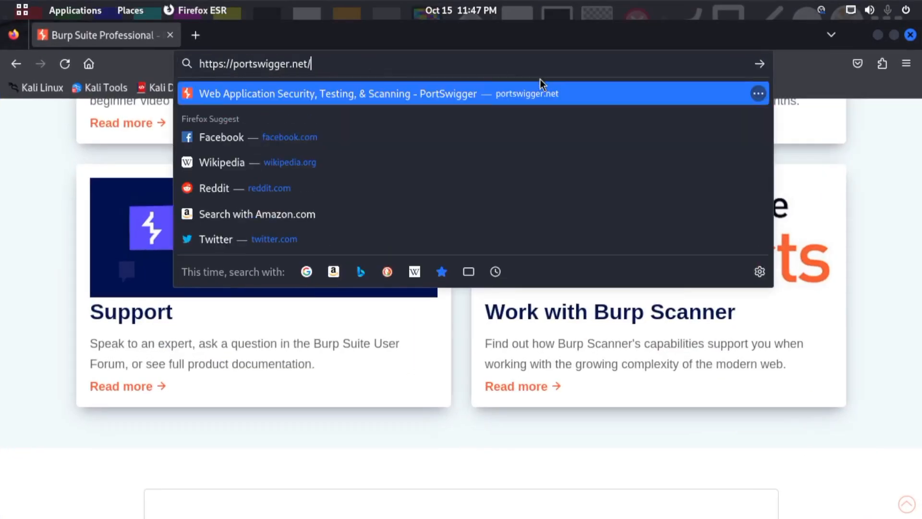
pyautogui.press('Return')
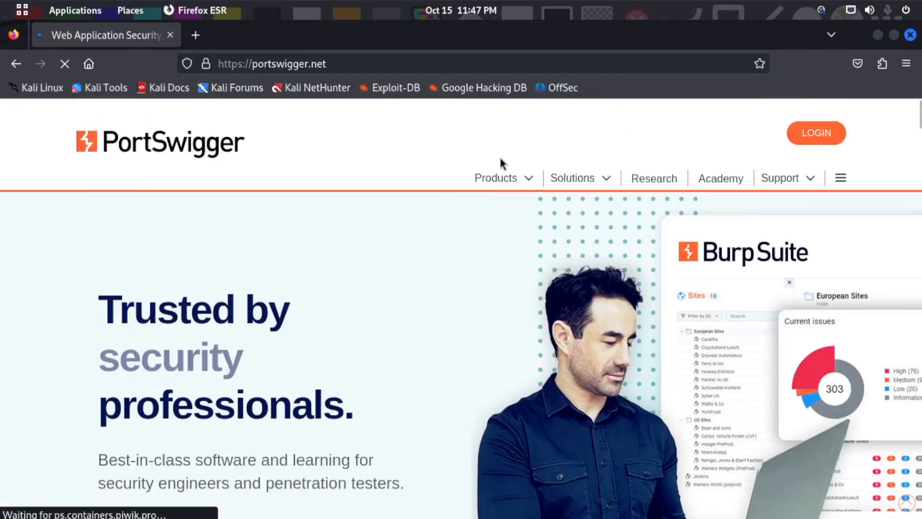
pyautogui.scroll(-9, 530, 237)
pyautogui.scroll(-9, 638, 262)
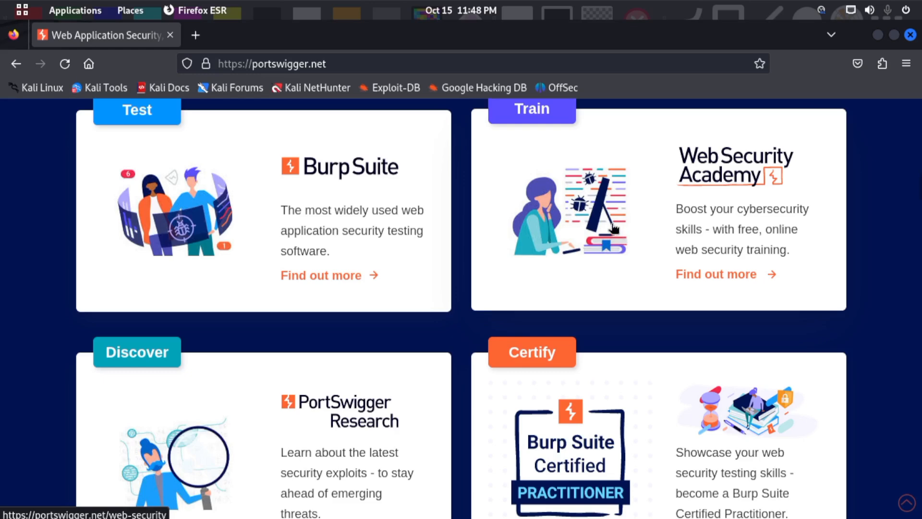
pyautogui.scroll(15, 608, 216)
pyautogui.scroll(3, 609, 199)
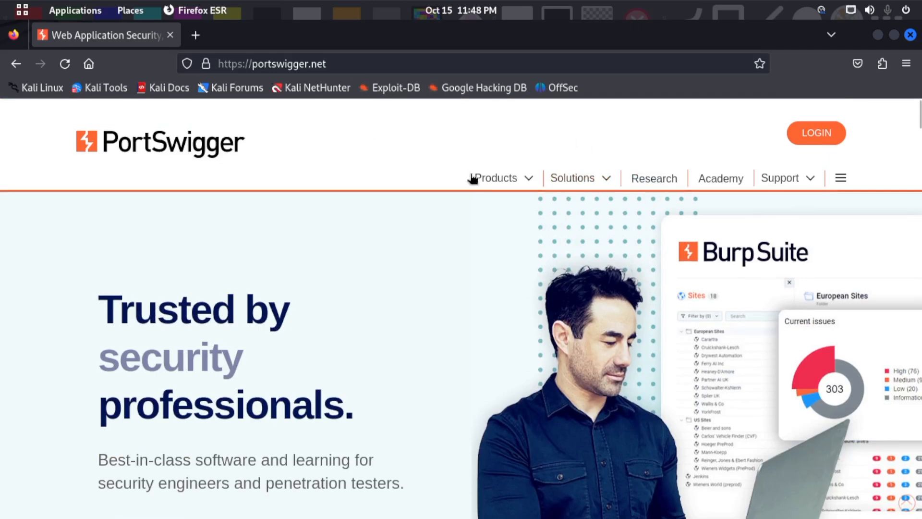
# - Open the Burp Suite Enterprise Edition product page and look at its trial and pricing options
pyautogui.click(508, 178)
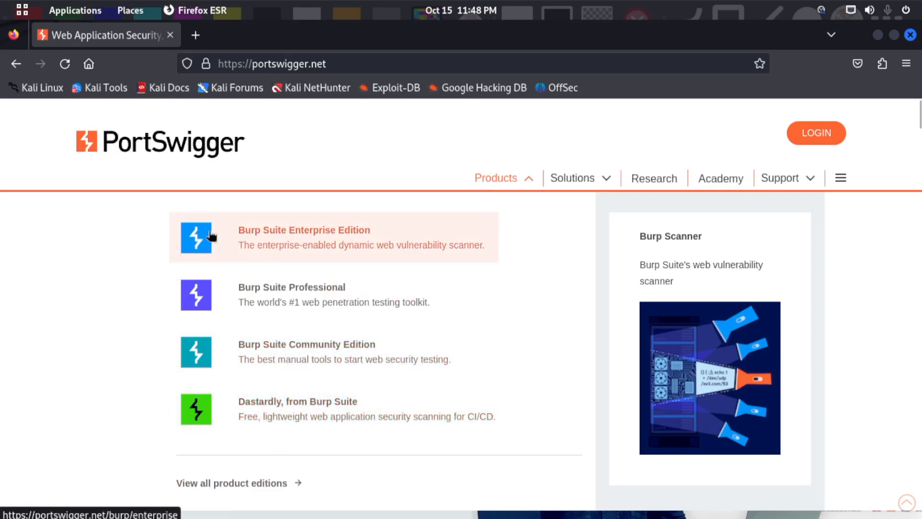
pyautogui.click(325, 241)
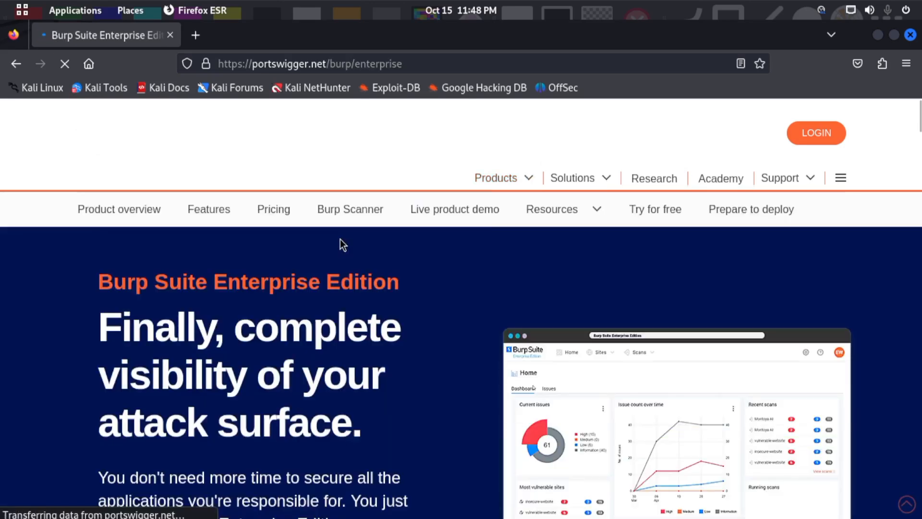
pyautogui.scroll(-3, 362, 286)
pyautogui.scroll(-6, 364, 284)
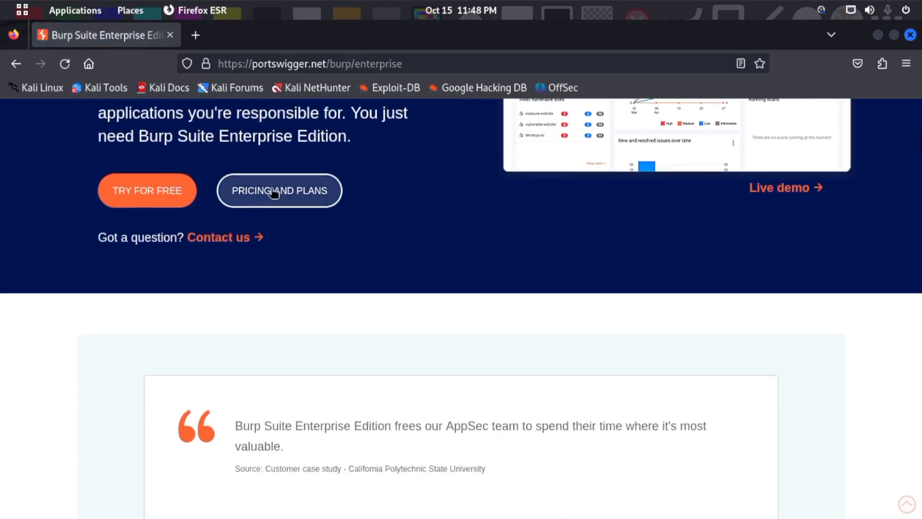
pyautogui.scroll(9, 575, 227)
# - Open the Burp Suite Professional product page and examine its purchase price
pyautogui.click(510, 176)
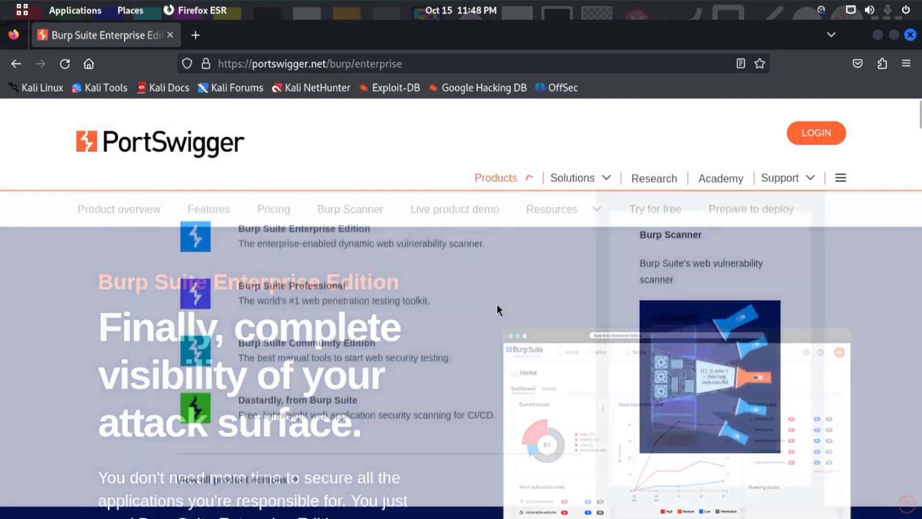
pyautogui.click(240, 304)
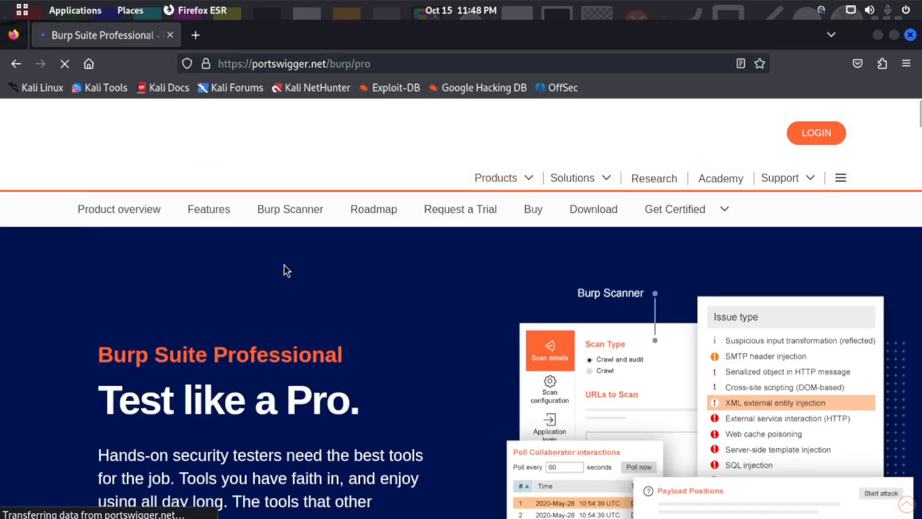
pyautogui.scroll(-5, 312, 282)
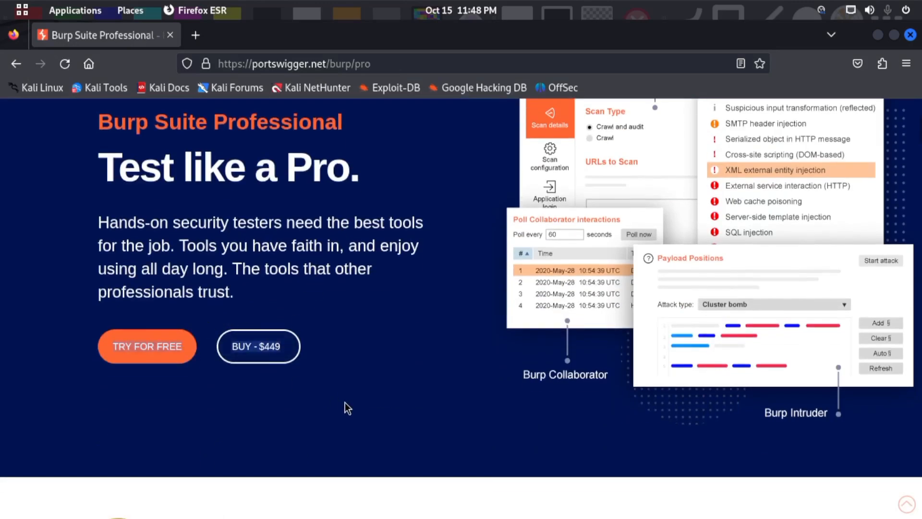
pyautogui.hotkey('ctrl', '+')
pyautogui.hotkey('ctrl', '+')
pyautogui.hotkey('ctrl', '+')
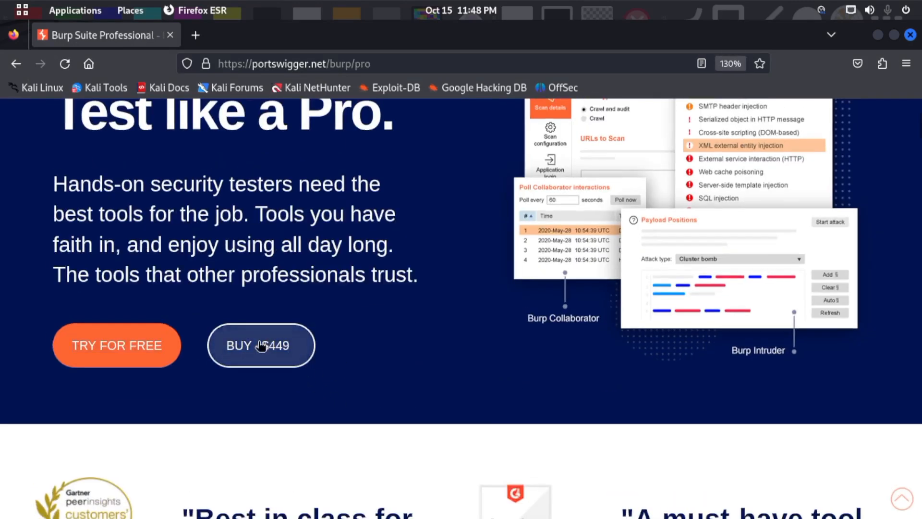
# - Search the web in a new tab for "450usd to pkr" and highlight the converted rupee amount
pyautogui.click(196, 34)
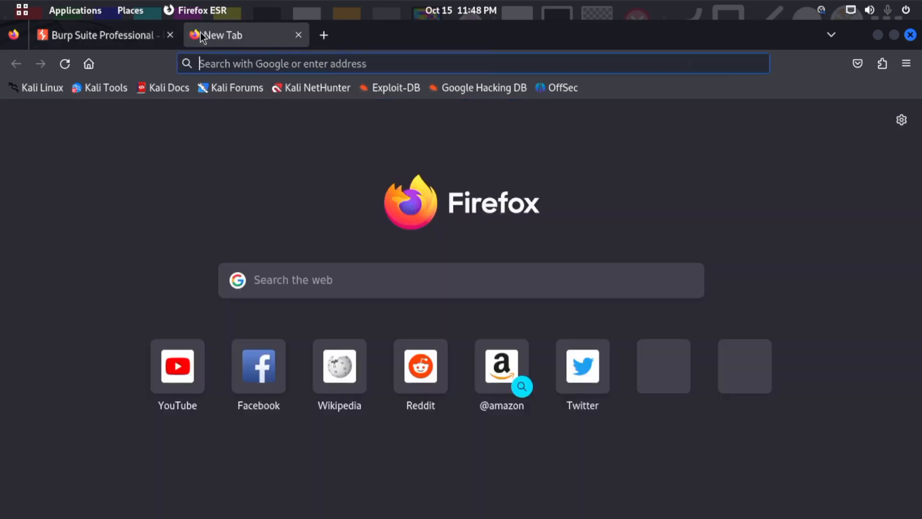
pyautogui.write('450')
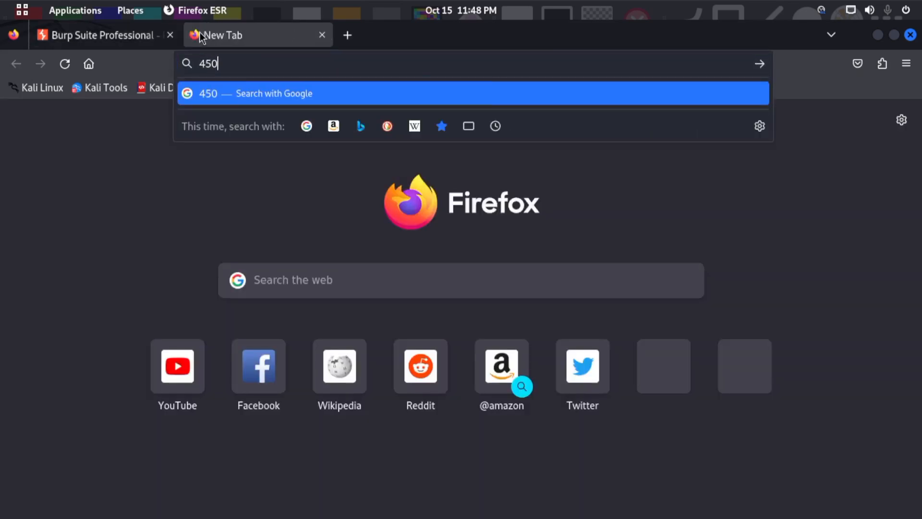
pyautogui.write('usd to')
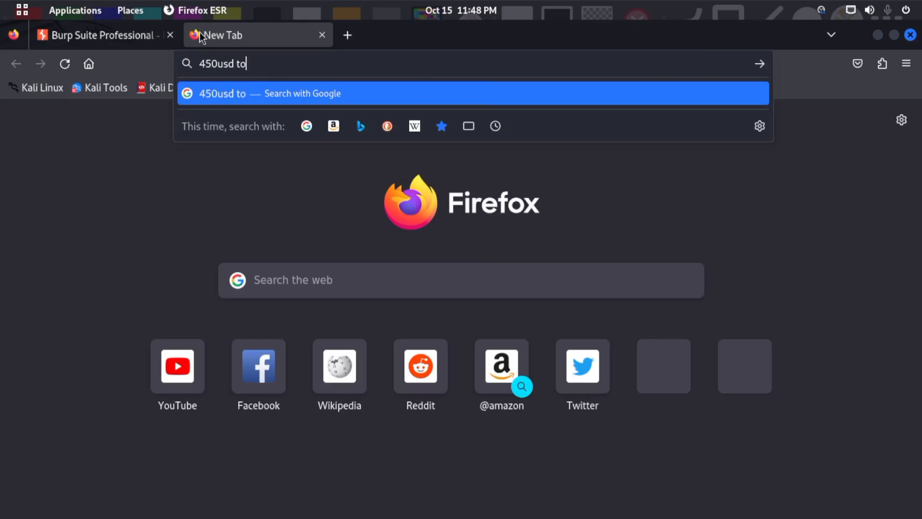
pyautogui.write(' pkr')
pyautogui.press('Return')
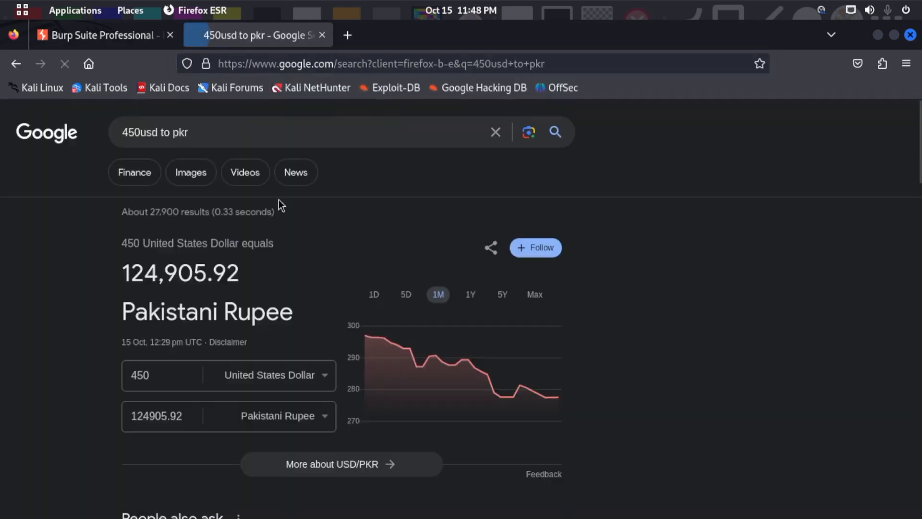
pyautogui.moveTo(183, 415); pyautogui.dragTo(115, 416)
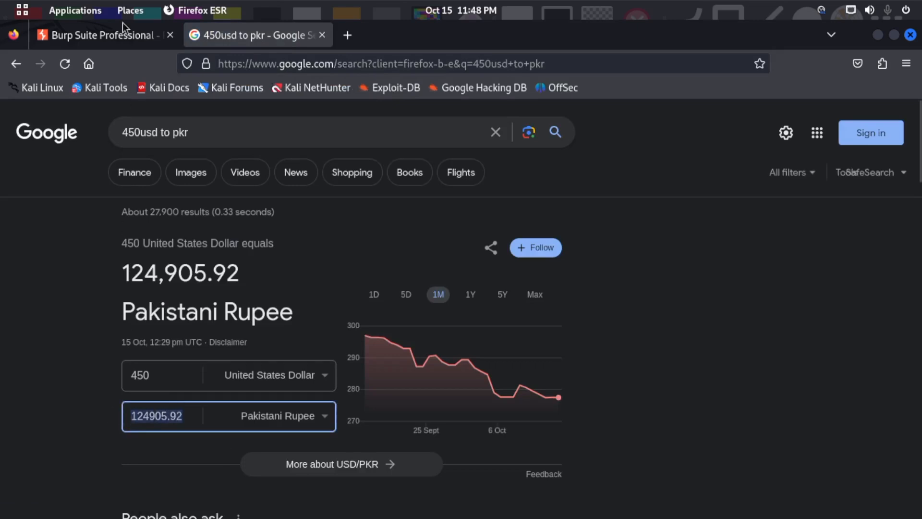
# - Return to the Burp Suite Professional page and read its introductory paragraph and the customer ratings below it
pyautogui.click(92, 34)
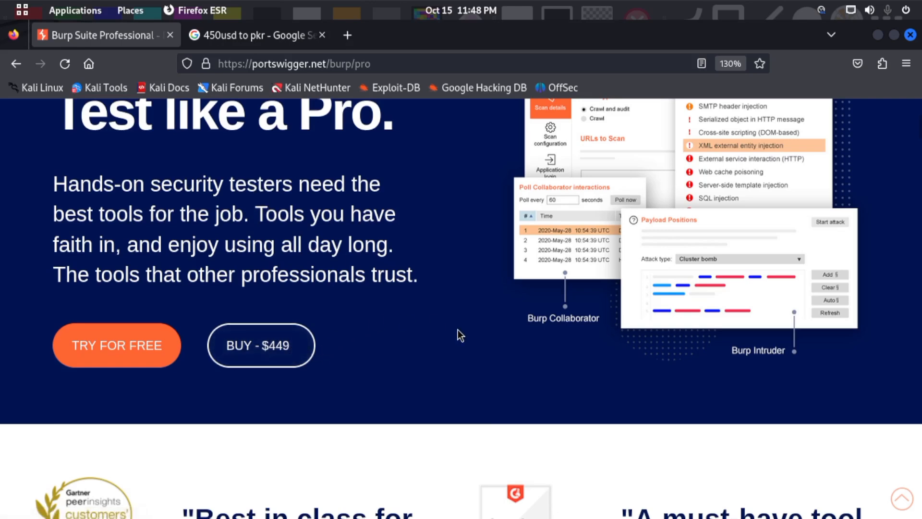
pyautogui.moveTo(365, 275); pyautogui.dragTo(156, 197)
pyautogui.scroll(-7, 393, 300)
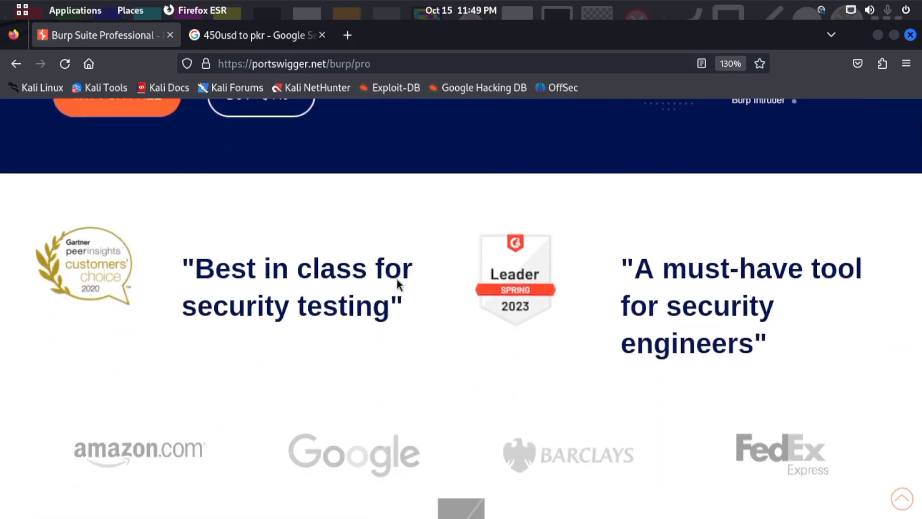
pyautogui.scroll(8, 397, 279)
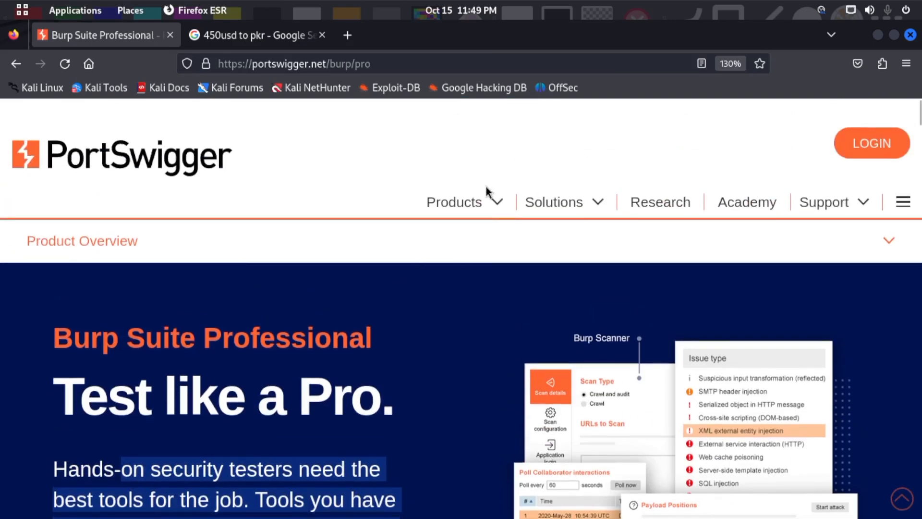
# - Reopen the Burp Suite Enterprise Edition page and look through its introduction
pyautogui.click(491, 215)
pyautogui.click(354, 282)
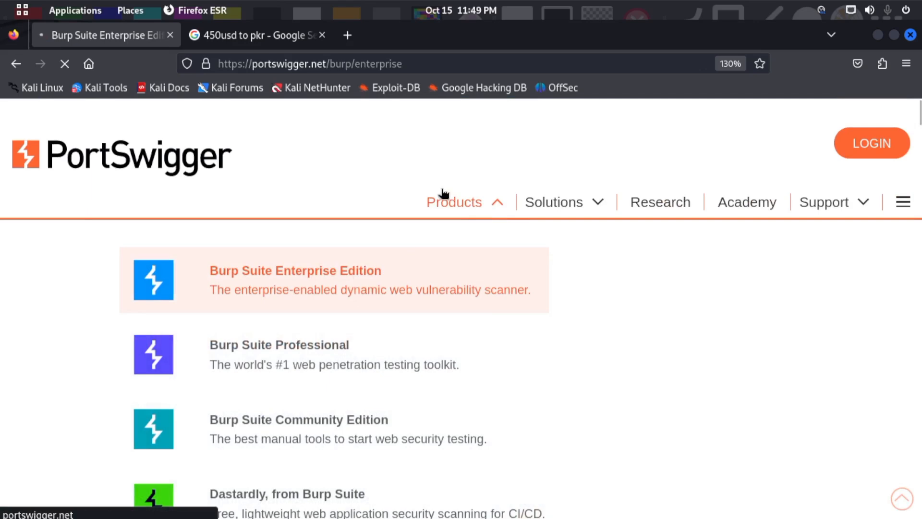
pyautogui.scroll(-9, 430, 215)
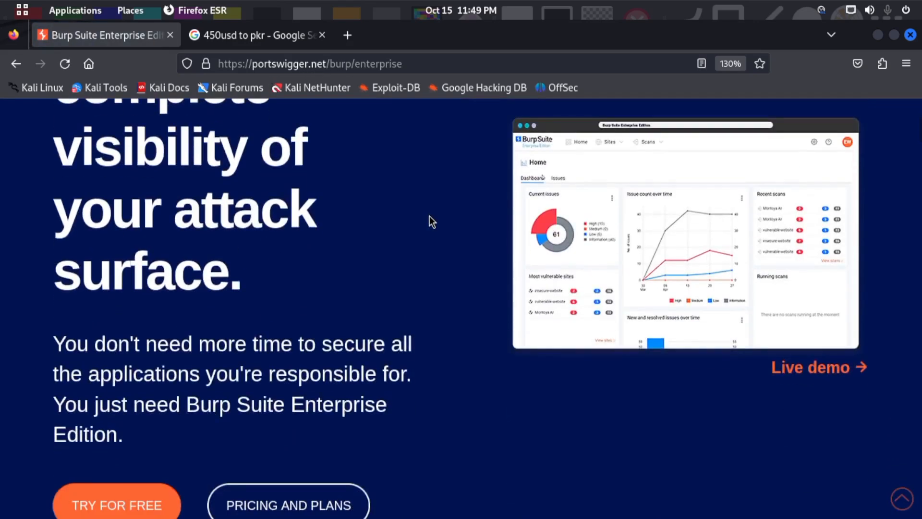
pyautogui.scroll(-5, 430, 215)
pyautogui.scroll(9, 413, 233)
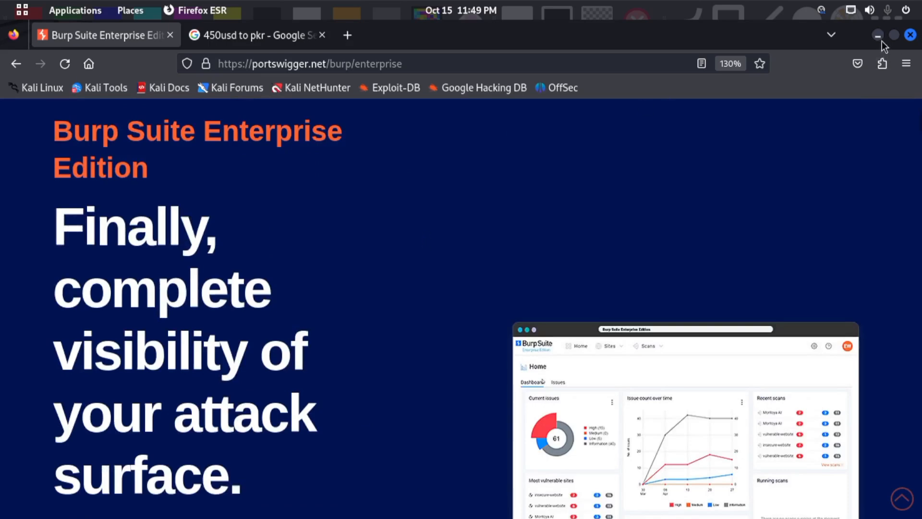
# - Switch to the running Burp Suite Community Edition window and close it, confirming the exit
pyautogui.press('super')
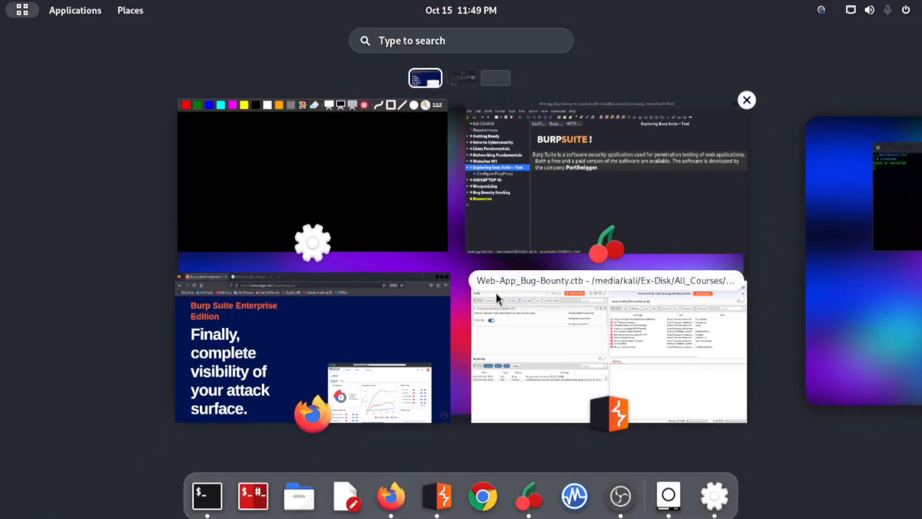
pyautogui.click(553, 312)
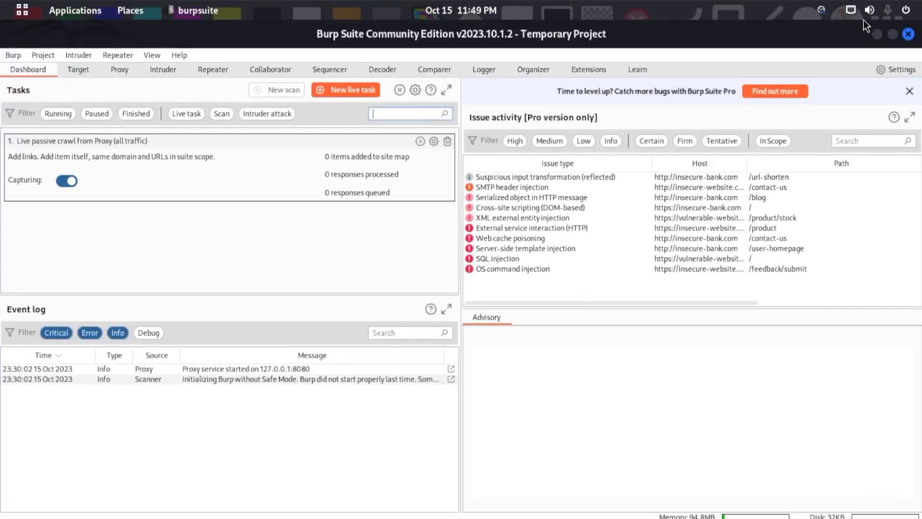
pyautogui.click(909, 34)
pyautogui.click(509, 323)
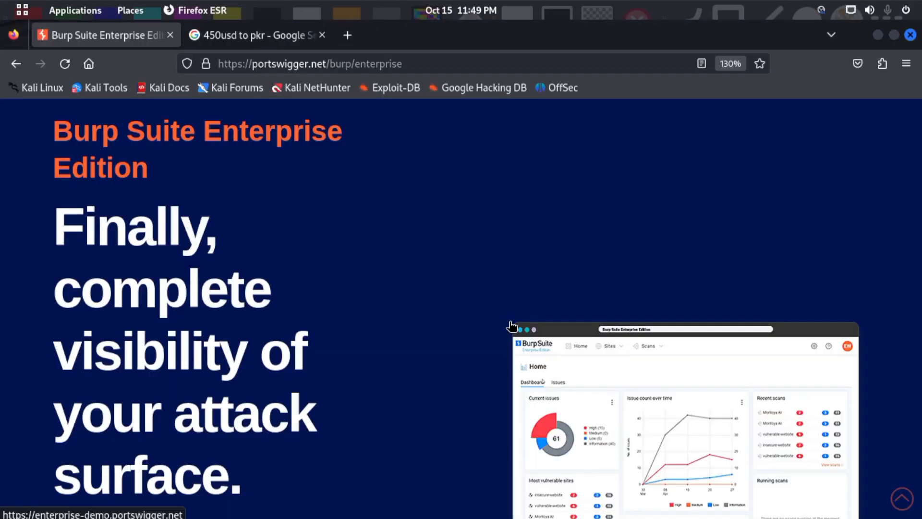
# - Minimise the Firefox and CherryTree windows and show the empty desktop
pyautogui.click(879, 37)
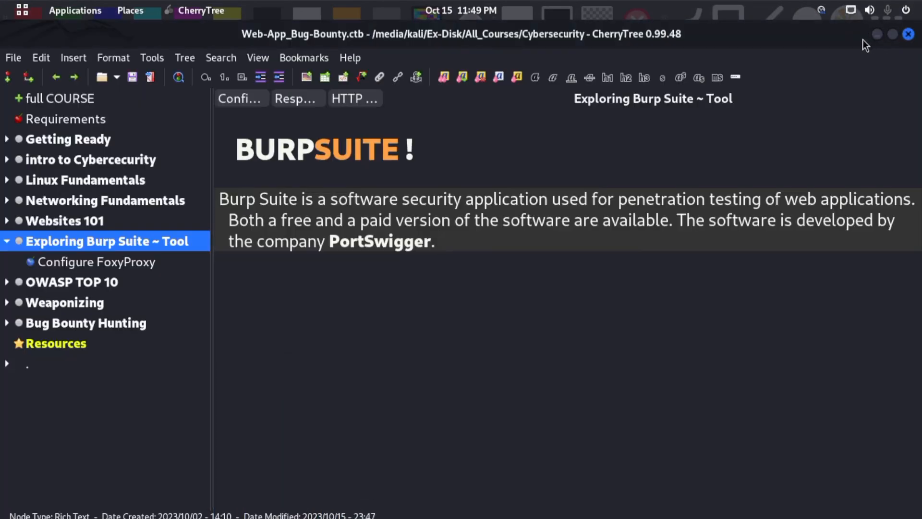
pyautogui.click(876, 37)
pyautogui.press('super')
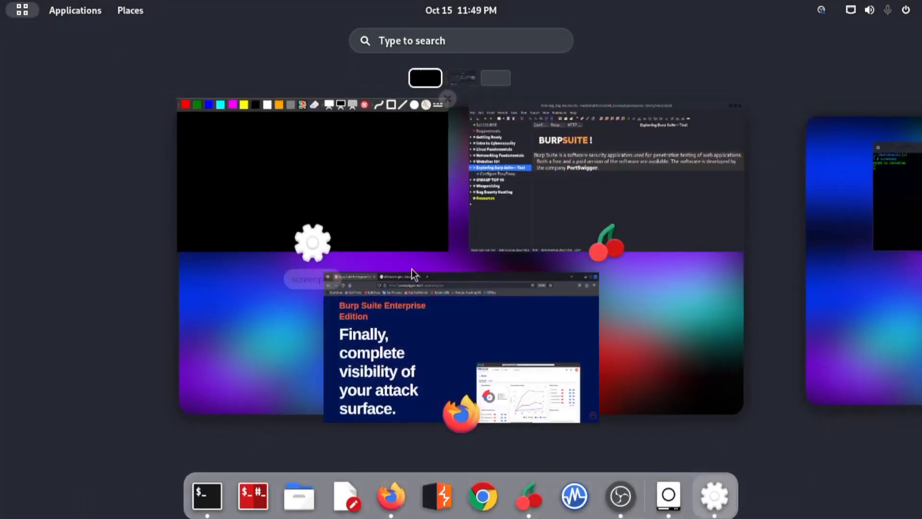
pyautogui.press('super')
pyautogui.press('super+d')
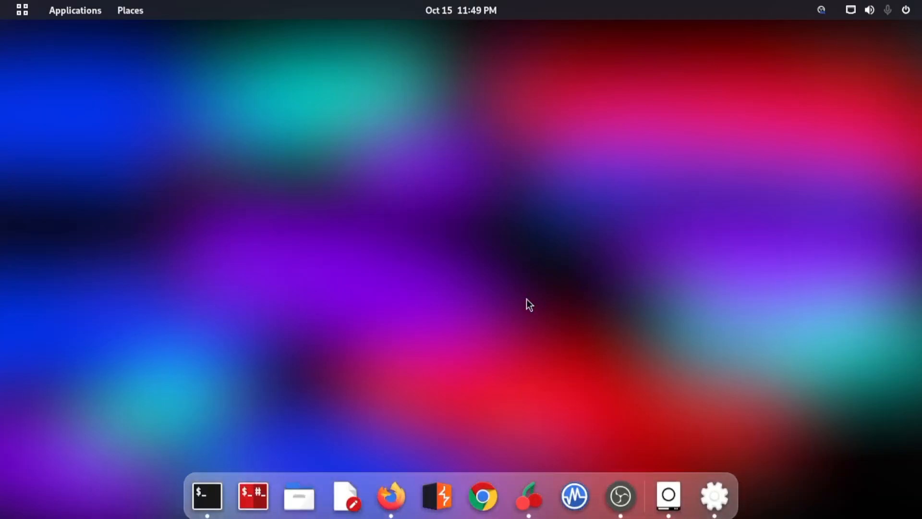
# - Launch Burp Suite Community Edition and accept the JRE version warning
pyautogui.click(436, 513)
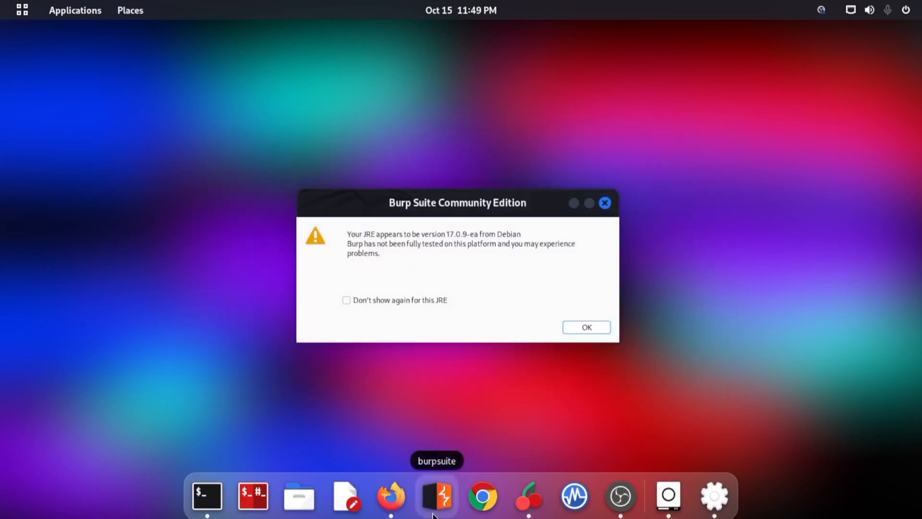
pyautogui.click(583, 325)
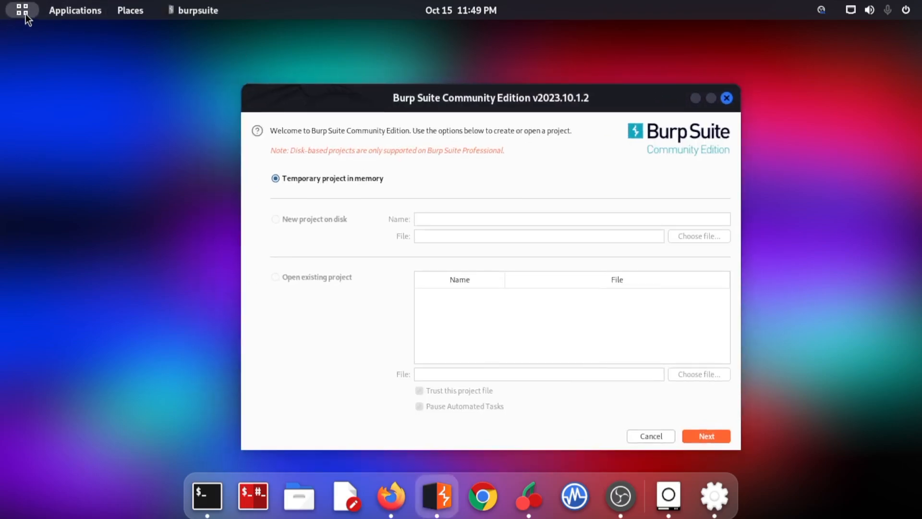
# - Search the installed applications for "burp" and bring the Burp Suite project selection window back into view
pyautogui.click(23, 13)
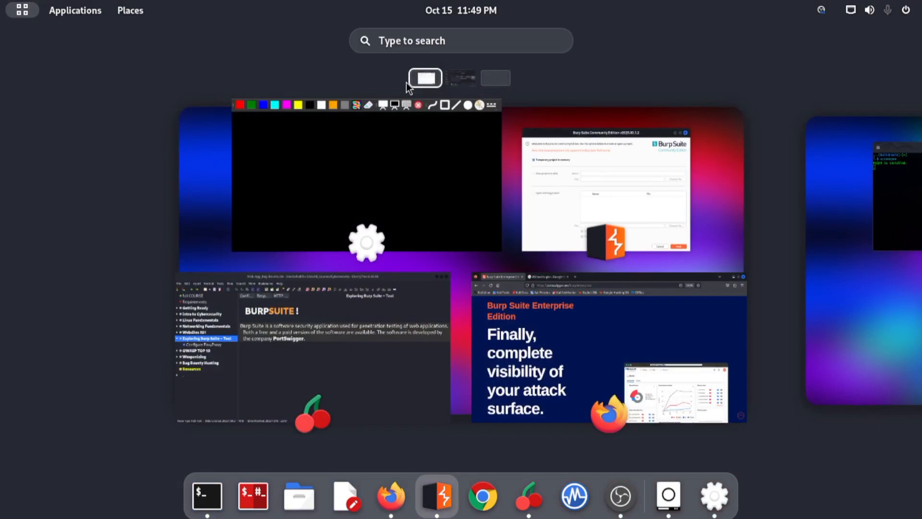
pyautogui.write('burp')
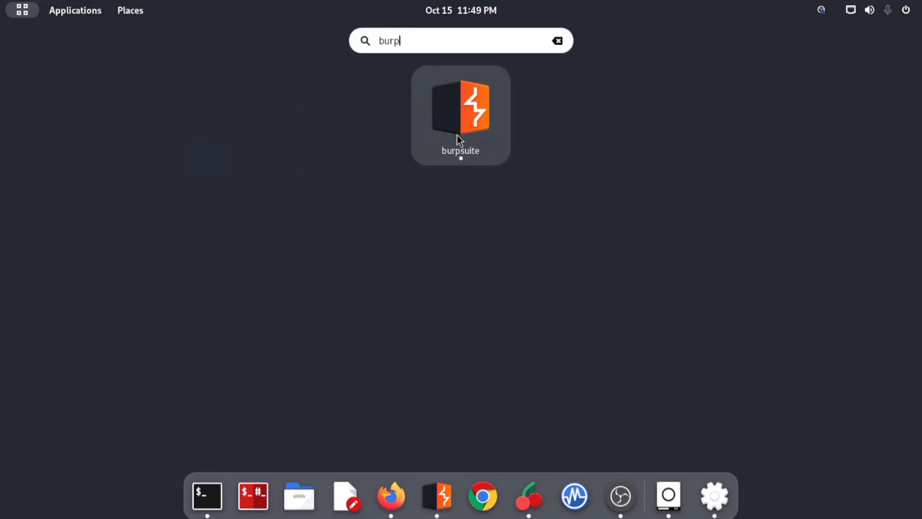
pyautogui.click(437, 495)
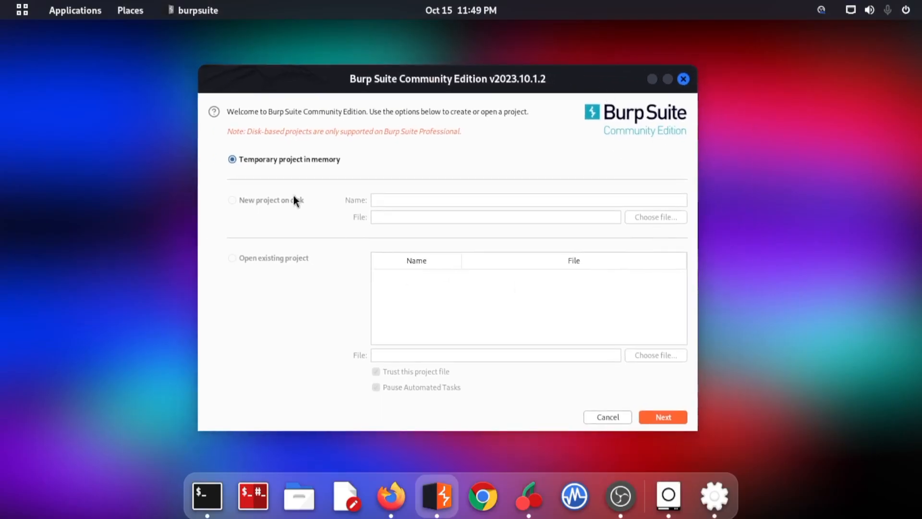
pyautogui.moveTo(413, 80); pyautogui.dragTo(436, 79)
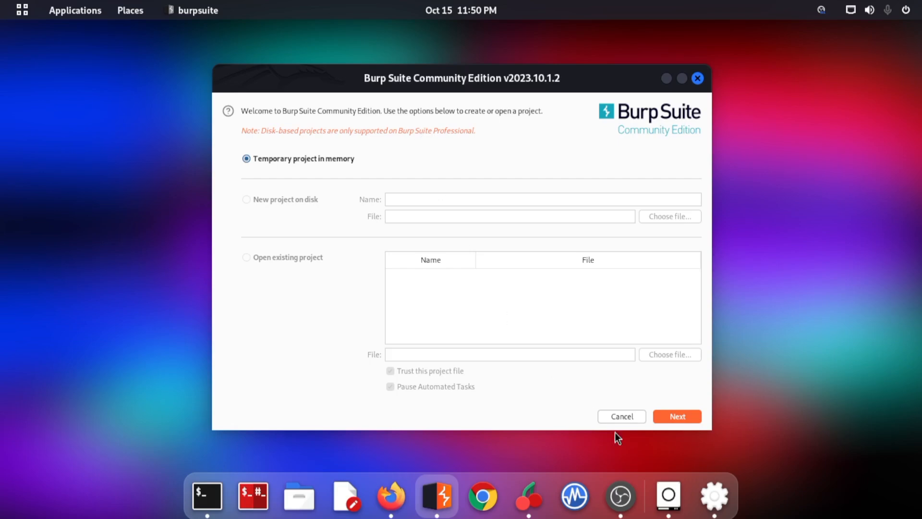
# - Continue with a temporary project in memory to the configuration choice, and exit Burp Suite from there
pyautogui.click(680, 420)
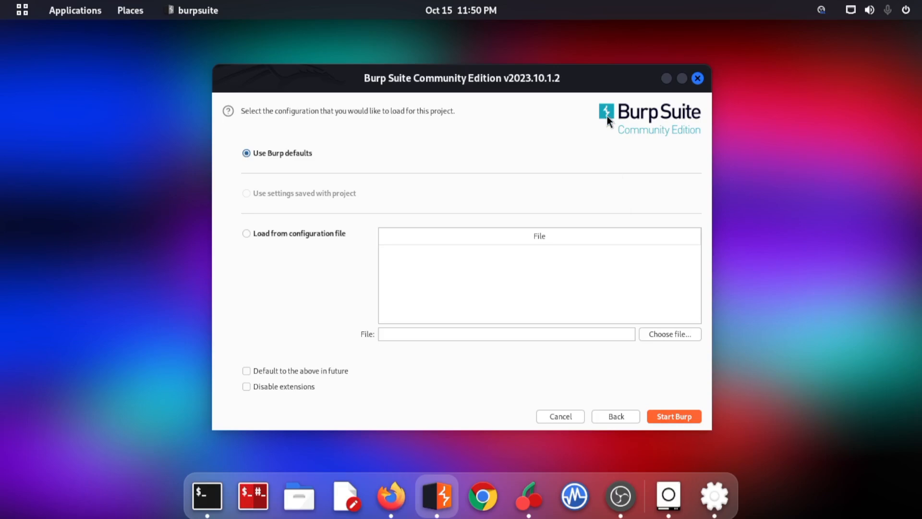
pyautogui.click(698, 81)
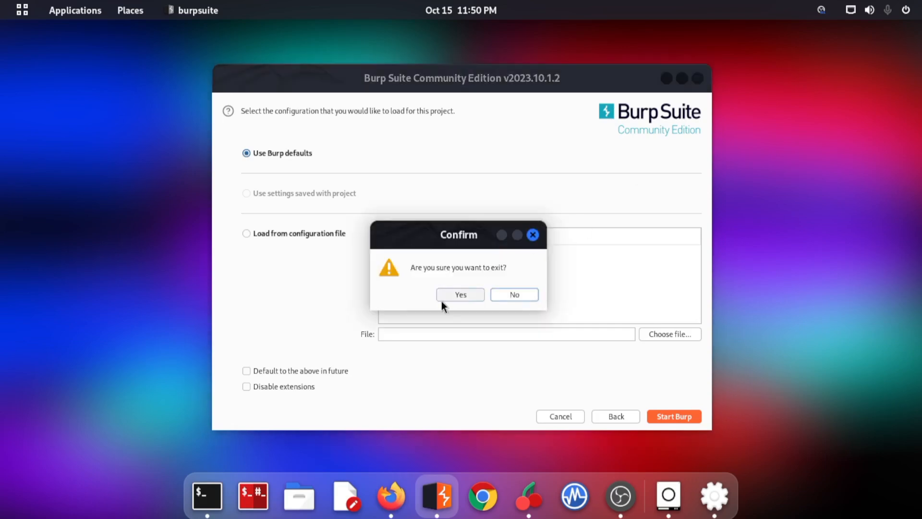
pyautogui.click(459, 295)
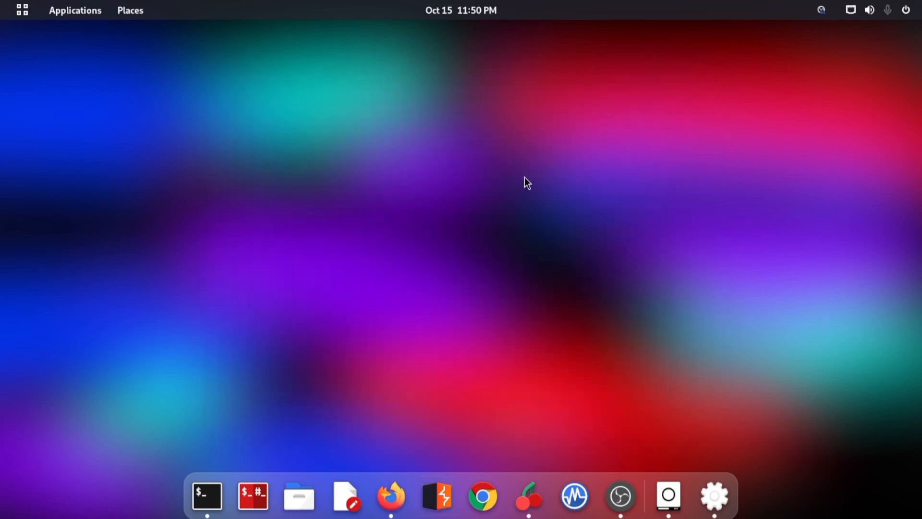
# - Launch Burp Suite Community Edition, accept the JRE warning, and start a temporary project in memory with Burp defaults
pyautogui.click(442, 511)
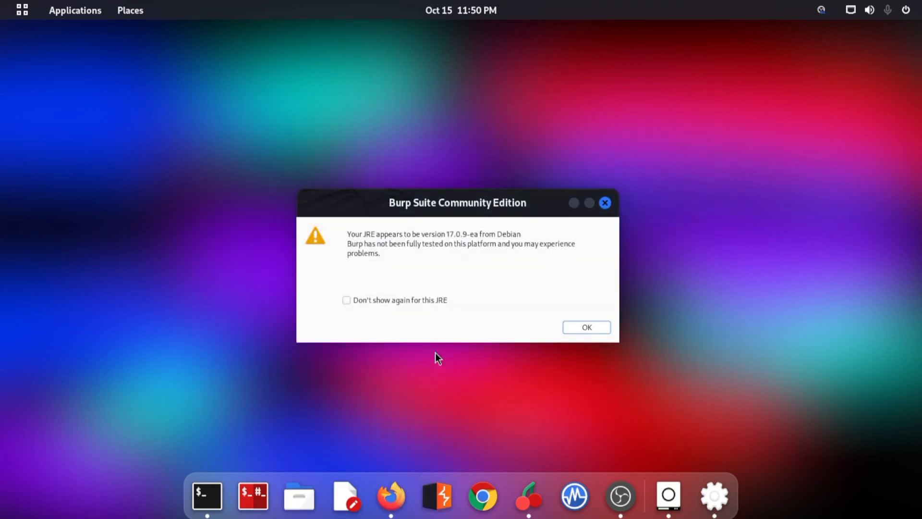
pyautogui.click(587, 326)
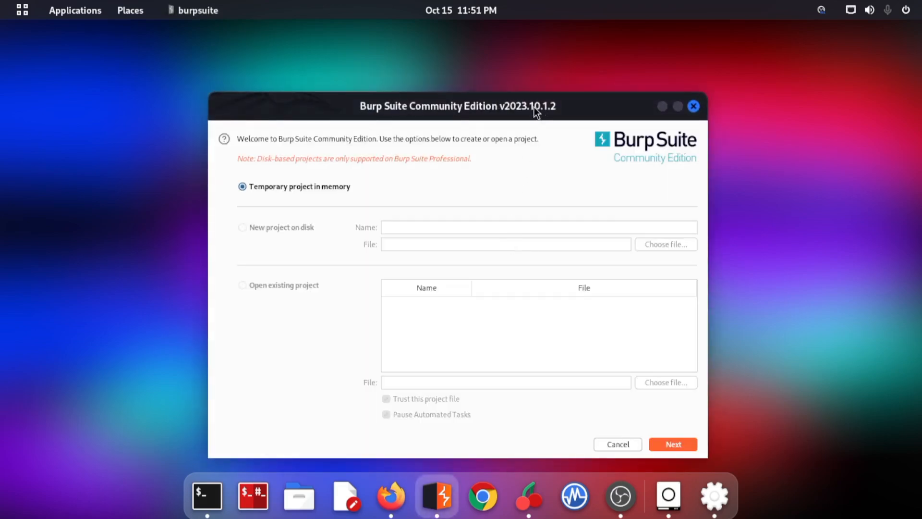
pyautogui.moveTo(534, 107); pyautogui.dragTo(507, 66)
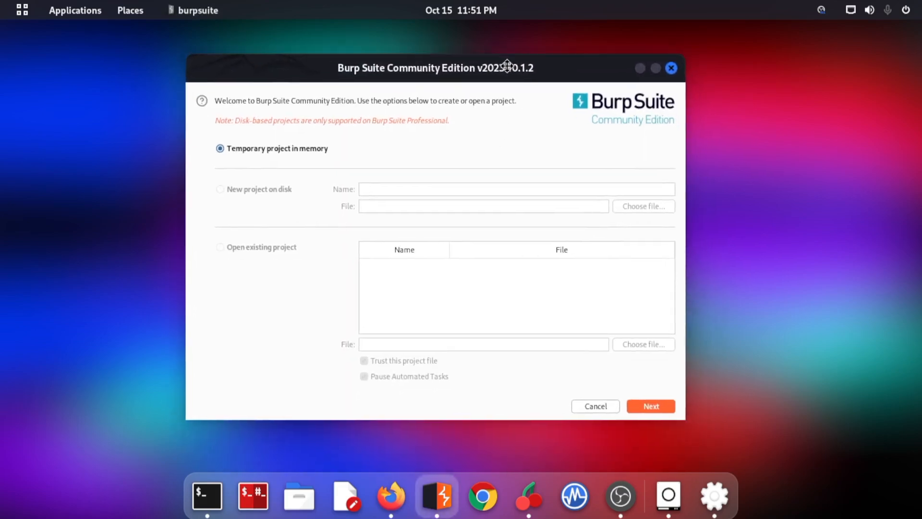
pyautogui.click(648, 403)
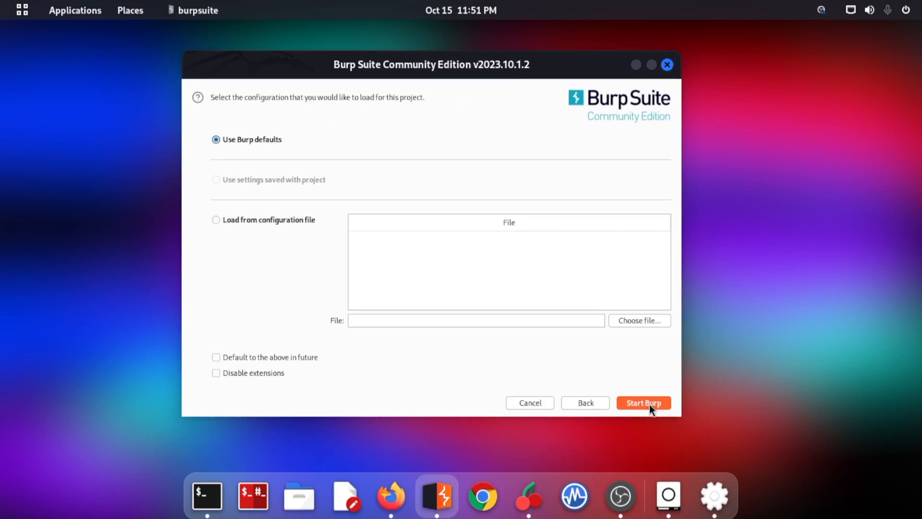
pyautogui.click(648, 404)
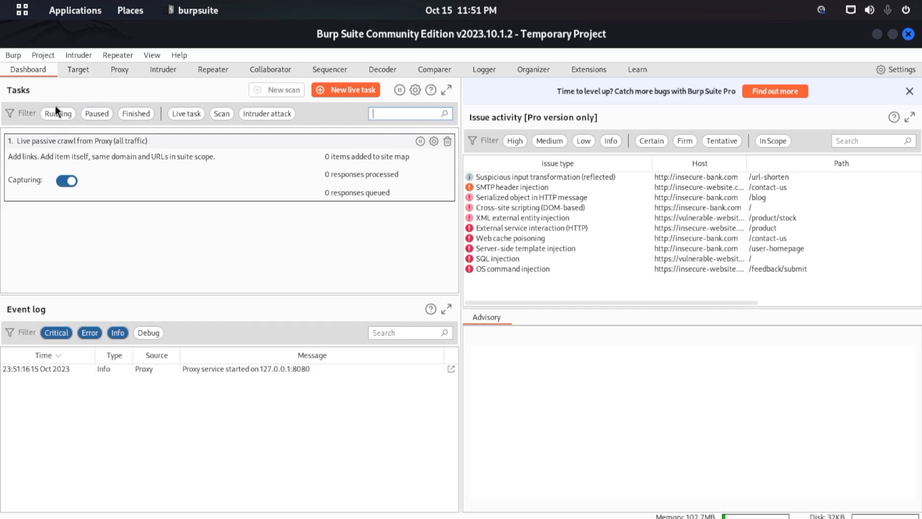
# - Look through each Burp Suite tool in order, from Target and Proxy through to Extensions and Learn
pyautogui.click(80, 72)
pyautogui.click(122, 74)
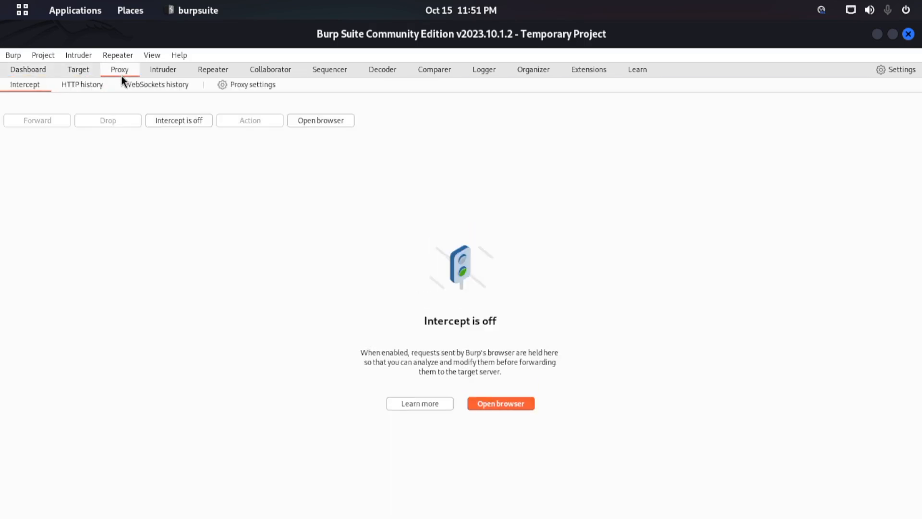
pyautogui.click(157, 70)
pyautogui.click(210, 70)
pyautogui.click(270, 70)
pyautogui.click(337, 73)
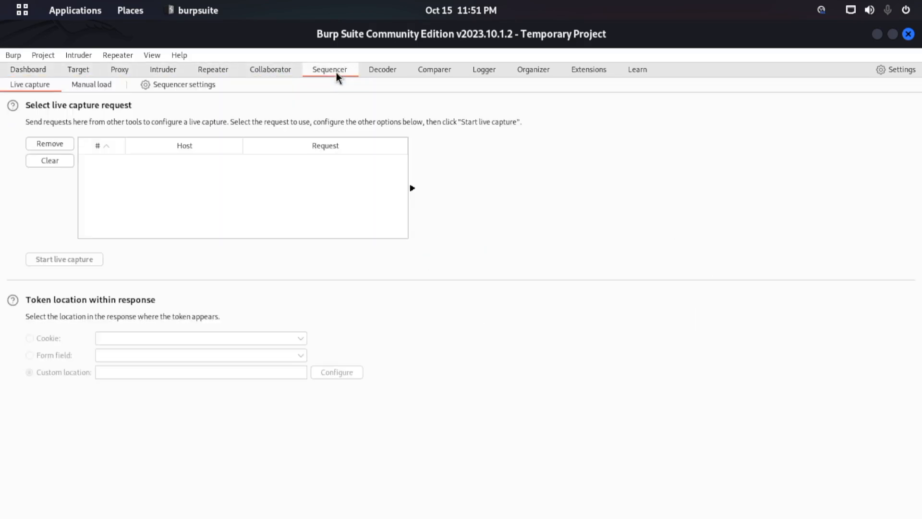
pyautogui.click(385, 71)
pyautogui.click(443, 70)
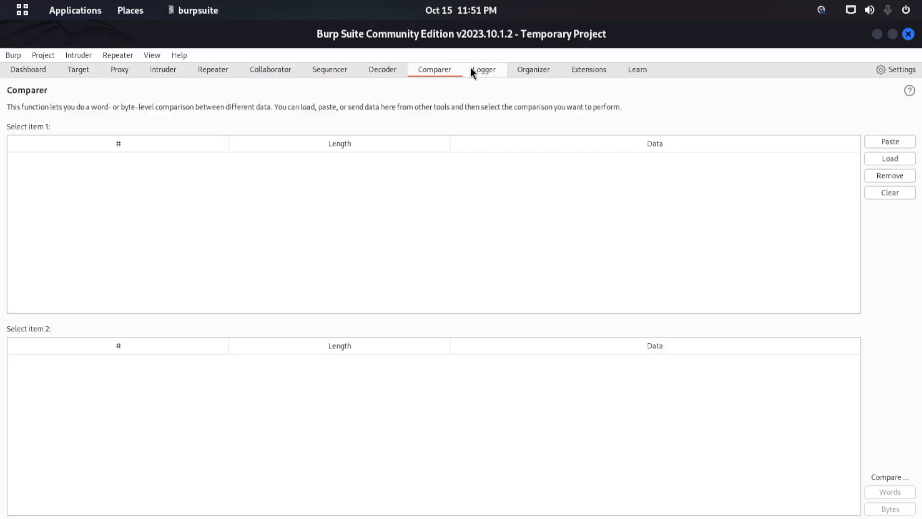
pyautogui.click(482, 71)
pyautogui.click(533, 71)
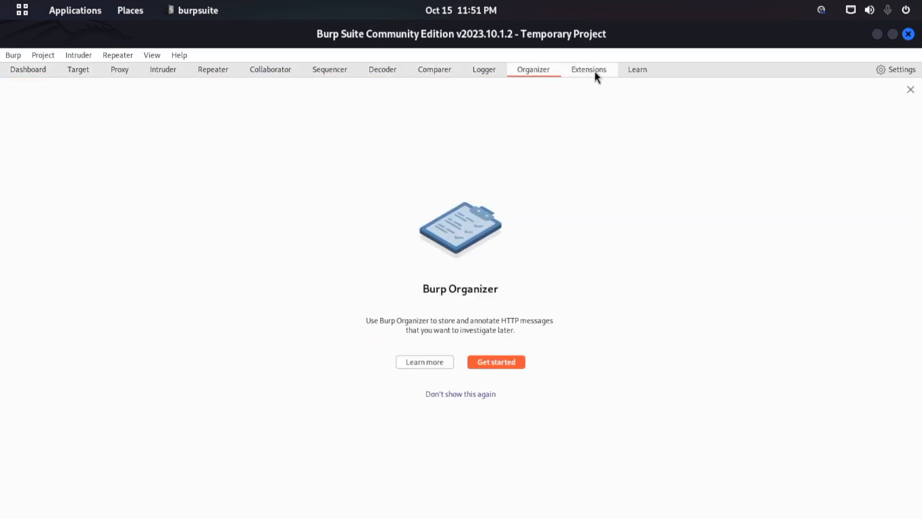
pyautogui.click(595, 71)
pyautogui.click(634, 71)
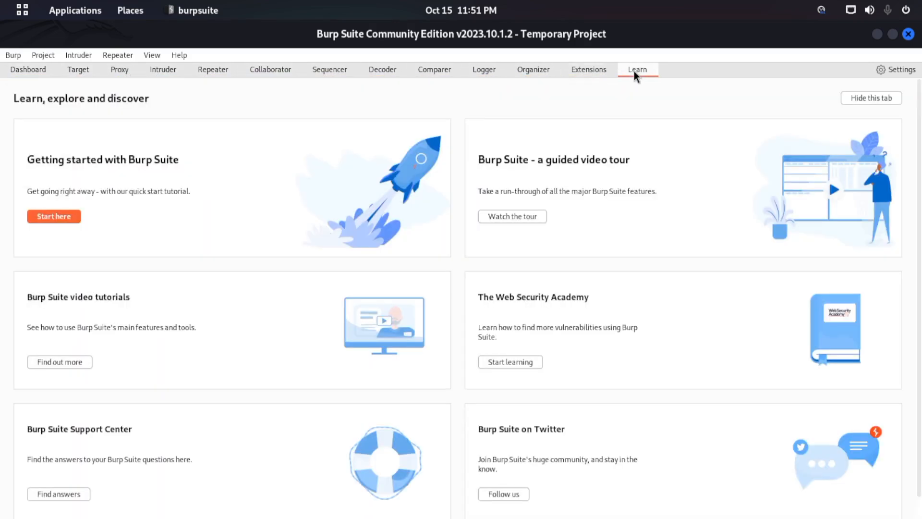
# - View the Burp Suite settings window, close it, and return to the Dashboard
pyautogui.click(909, 72)
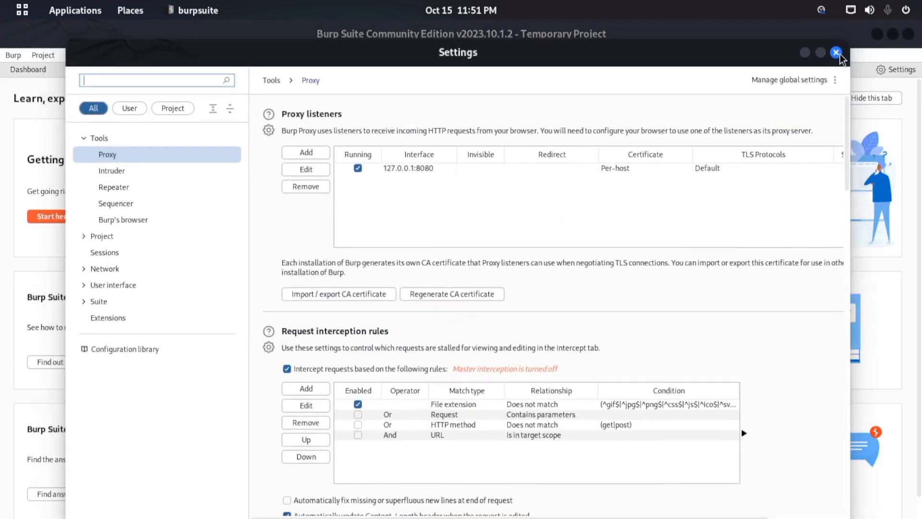
pyautogui.click(836, 53)
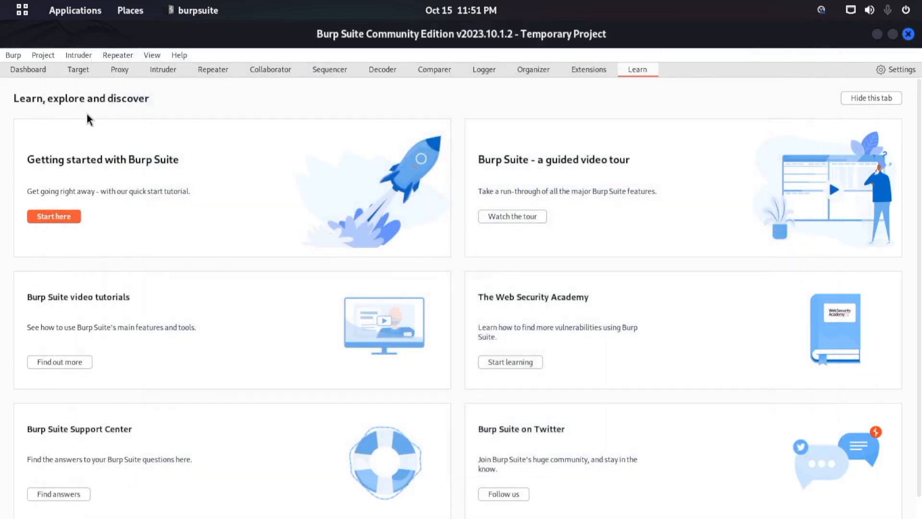
pyautogui.click(42, 73)
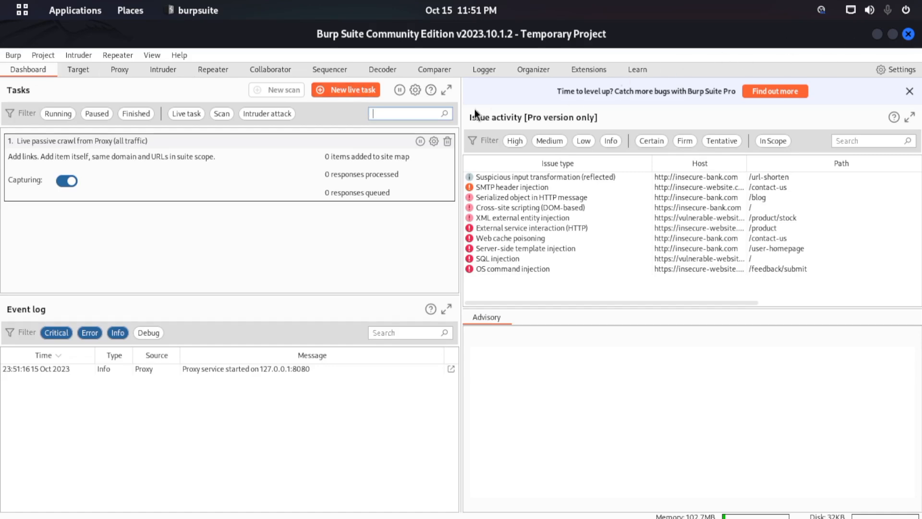
# - Minimise Burp Suite, switch to Firefox, and close the currency search and Burp Suite Enterprise Edition pages, keeping a blank tab
pyautogui.click(877, 35)
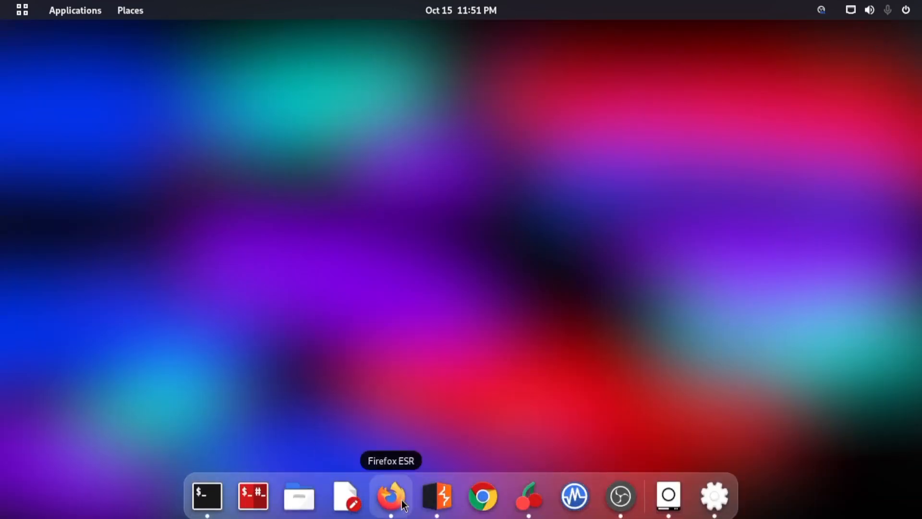
pyautogui.click(409, 503)
pyautogui.click(345, 34)
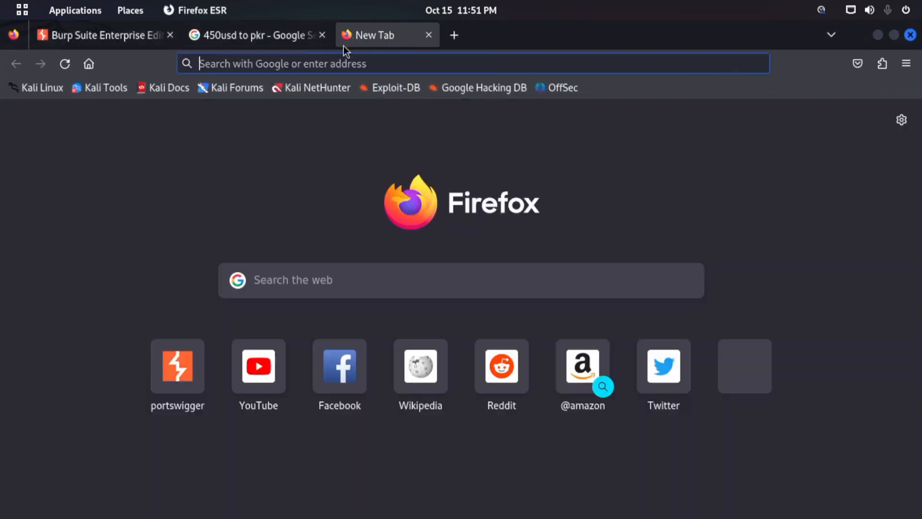
pyautogui.click(321, 36)
pyautogui.click(168, 36)
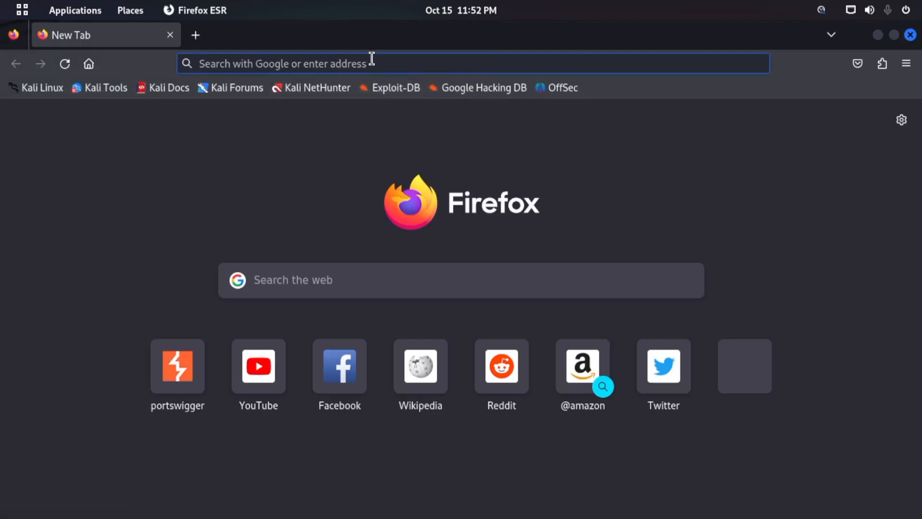
# - Switch to the CherryTree notes and view the Configure FoxyProxy node under Exploring Burp Suite
pyautogui.press('super')
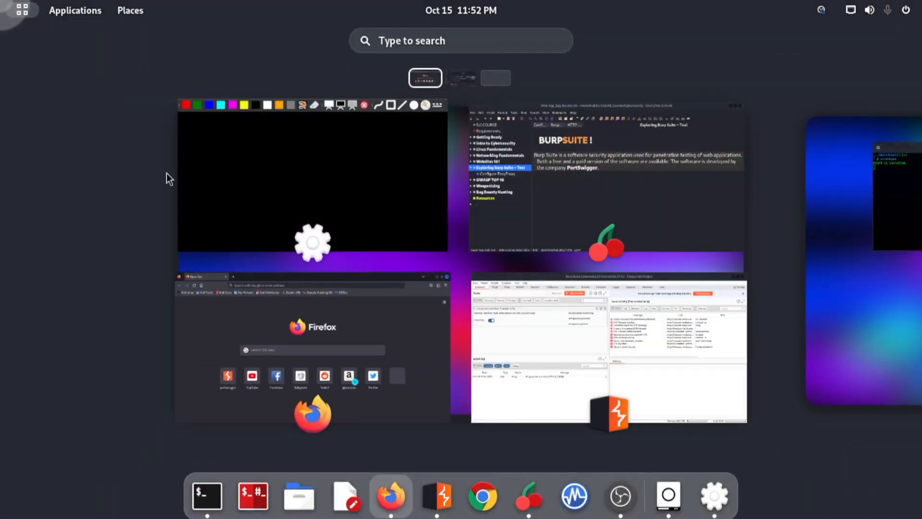
pyautogui.click(614, 172)
pyautogui.click(105, 264)
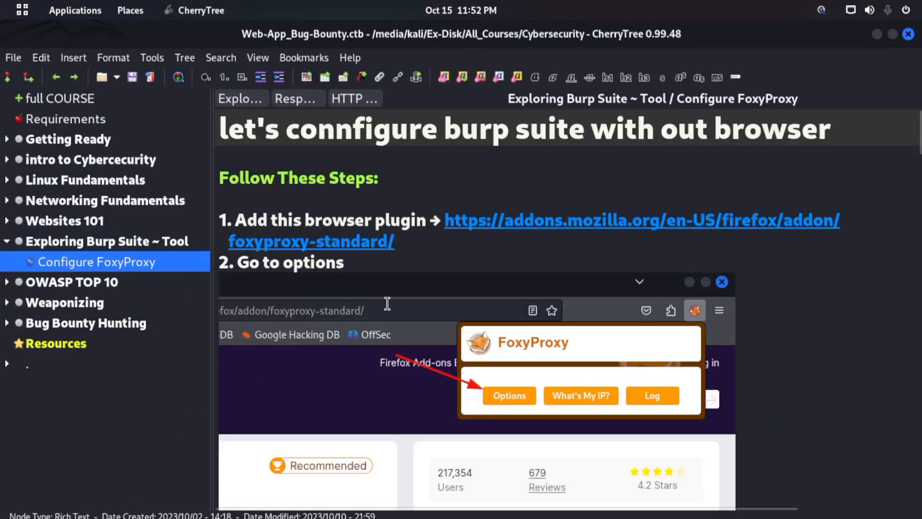
# - Return to Firefox, restore it to a floating window, and minimise the CherryTree window behind it
pyautogui.press('super')
pyautogui.click(381, 331)
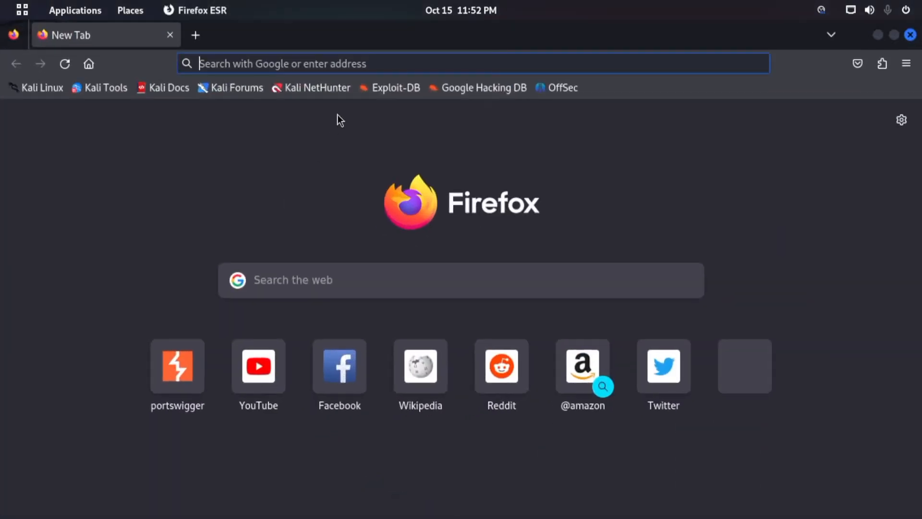
pyautogui.doubleClick(402, 38)
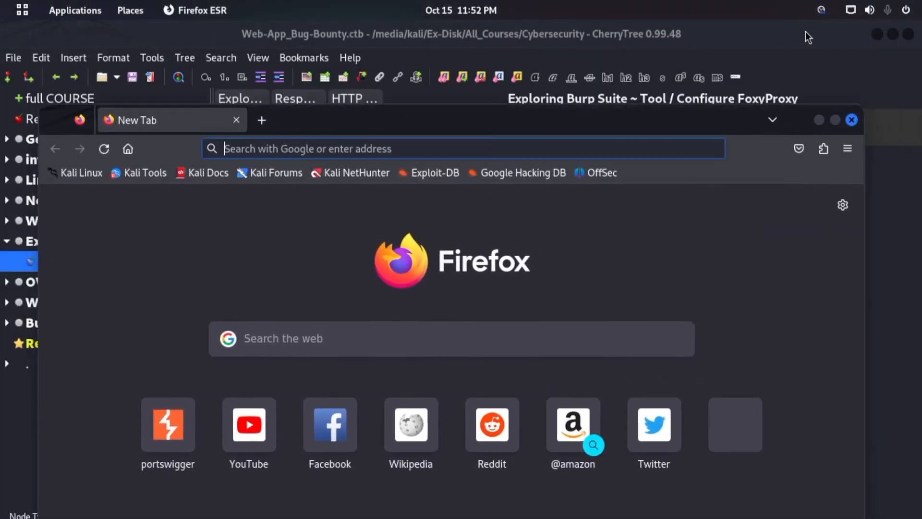
pyautogui.click(878, 34)
# - Bring Burp Suite to the front, restore it to a floating window, and resize it over Firefox
pyautogui.moveTo(495, 517)
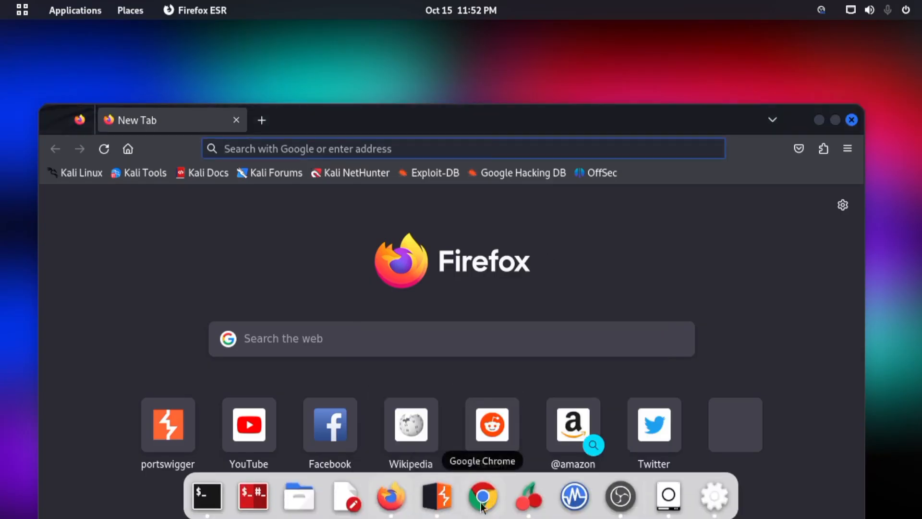
pyautogui.click(450, 504)
pyautogui.moveTo(479, 42); pyautogui.dragTo(582, 125)
pyautogui.doubleClick(583, 135)
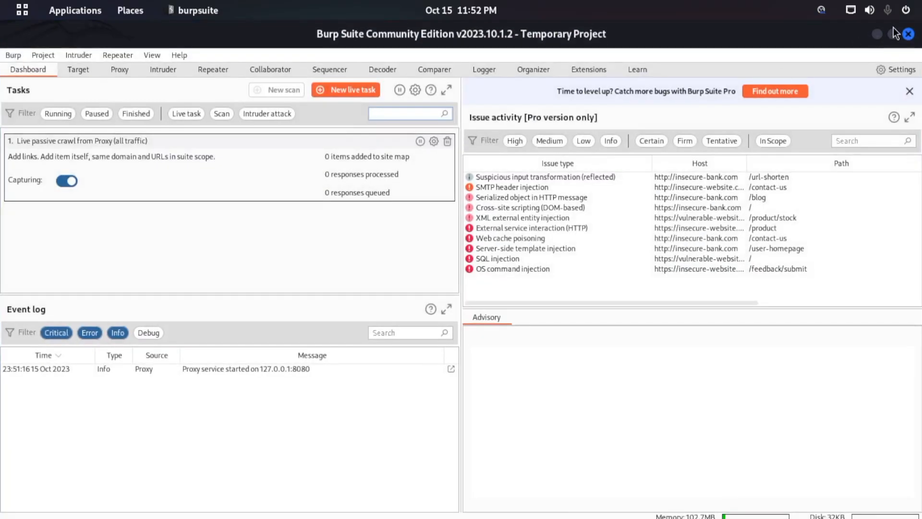
pyautogui.click(893, 33)
pyautogui.moveTo(586, 155); pyautogui.dragTo(919, 488)
pyautogui.moveTo(696, 140); pyautogui.dragTo(416, 110)
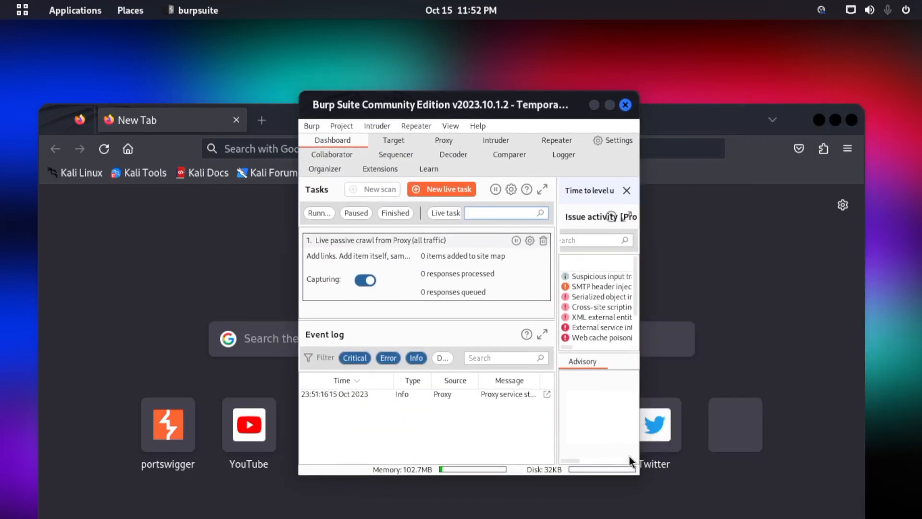
pyautogui.moveTo(639, 472); pyautogui.dragTo(791, 444)
pyautogui.moveTo(569, 102); pyautogui.dragTo(606, 92)
pyautogui.moveTo(299, 125); pyautogui.dragTo(272, 119)
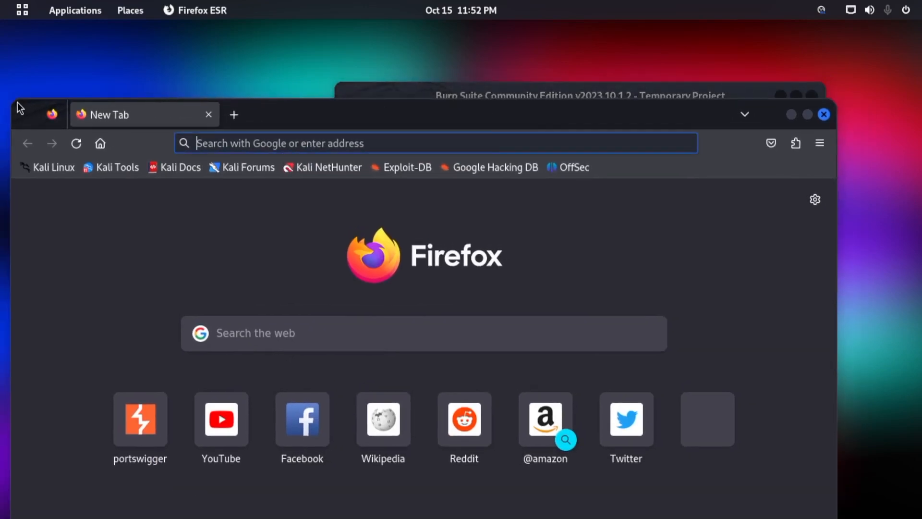
# - Shrink the Firefox window and place the Burp Suite window beside it so both are in view
pyautogui.moveTo(12, 100); pyautogui.dragTo(371, 327)
pyautogui.moveTo(619, 327); pyautogui.dragTo(334, 102)
pyautogui.moveTo(575, 92); pyautogui.dragTo(676, 45)
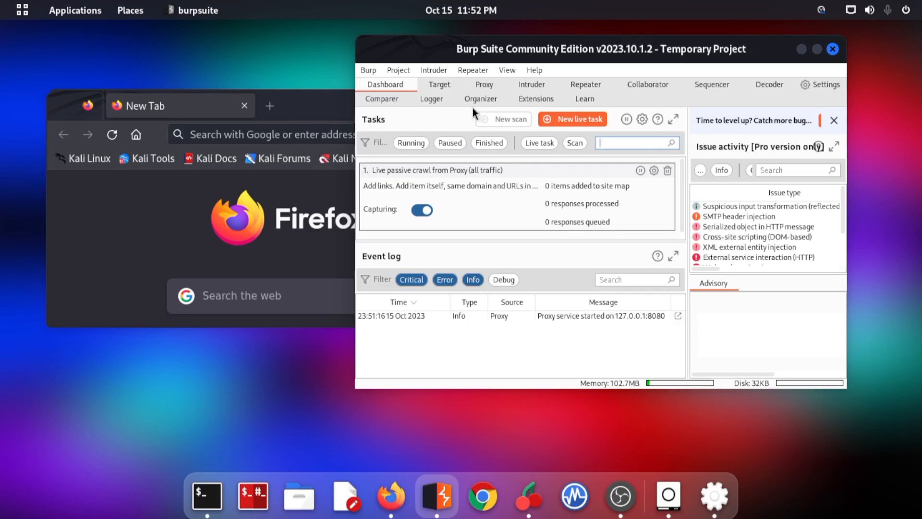
pyautogui.moveTo(539, 58); pyautogui.dragTo(644, 119)
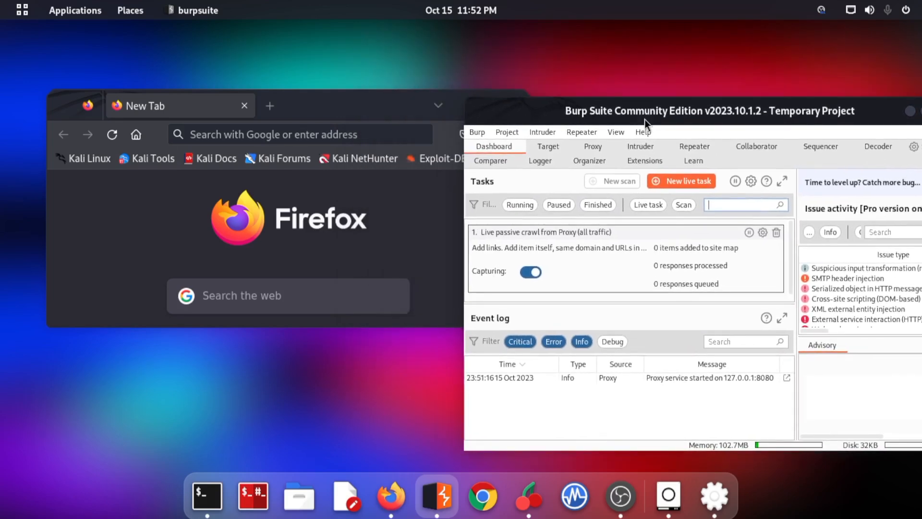
# - Maximise Firefox, open its settings, and search them for "proxy"
pyautogui.click(377, 109)
pyautogui.click(501, 106)
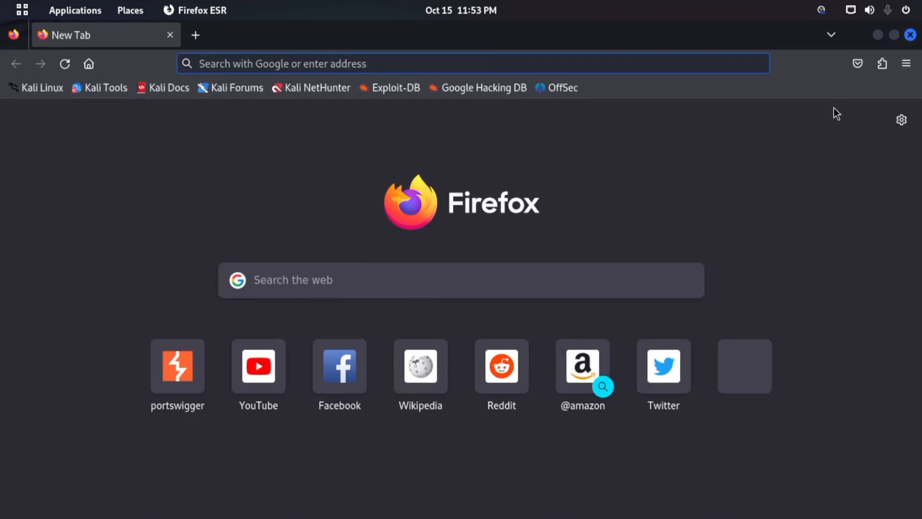
pyautogui.click(906, 64)
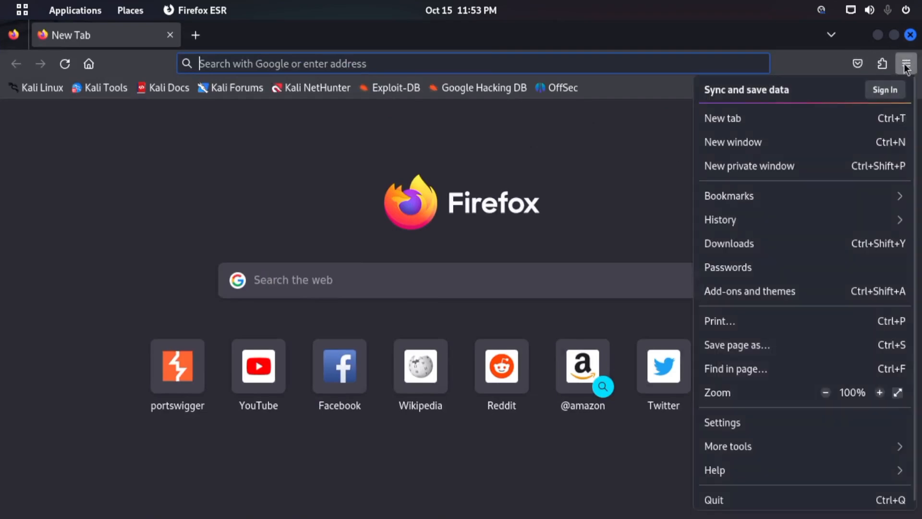
pyautogui.click(733, 424)
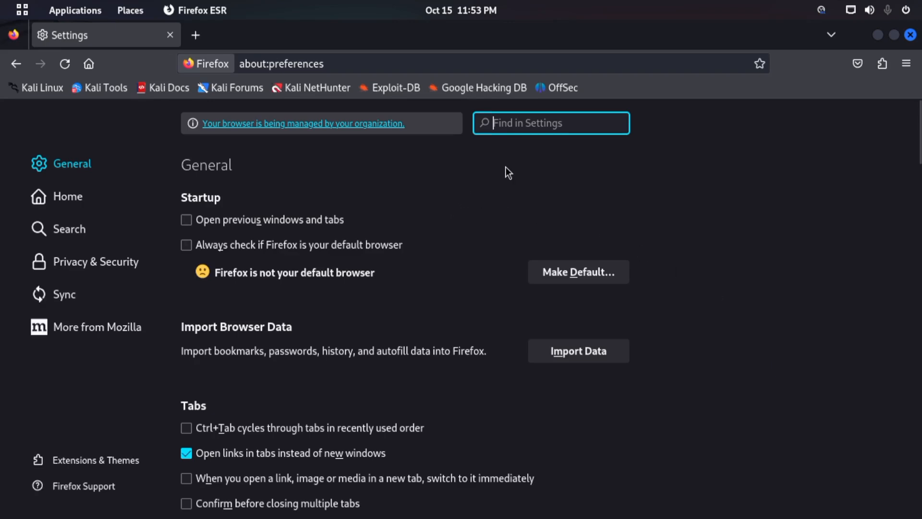
pyautogui.write('proc')
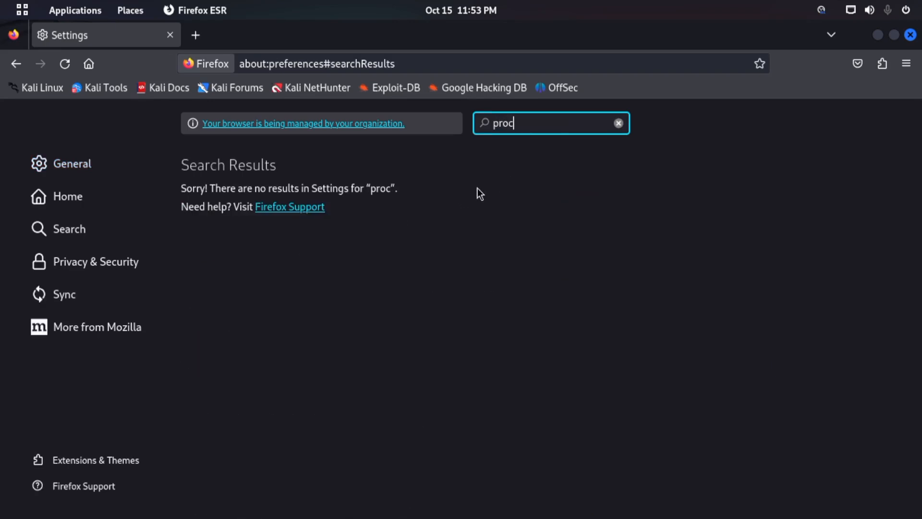
pyautogui.press('BackSpace')
pyautogui.write('xy')
# - Open Firefox's network connection settings, choose Manual proxy configuration, and select the HTTP Proxy address for entry
pyautogui.click(572, 226)
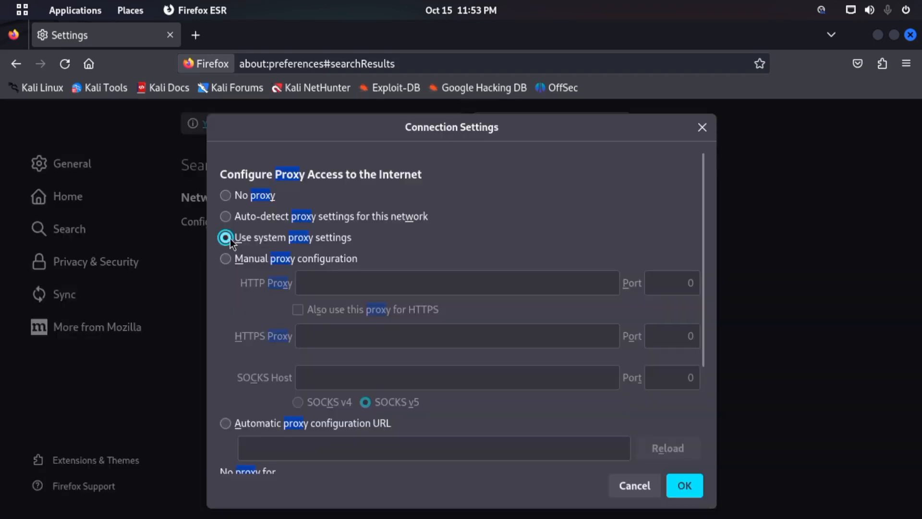
pyautogui.click(229, 260)
pyautogui.click(353, 282)
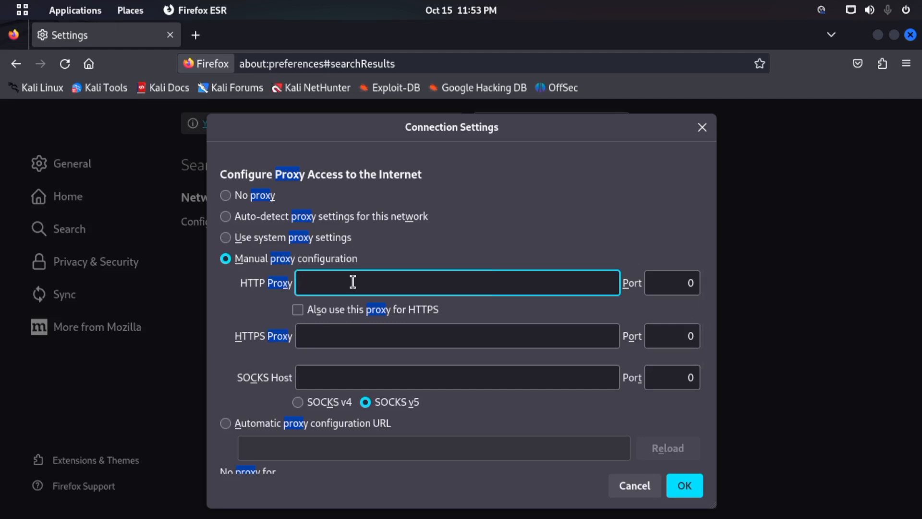
# - Search the web for "loopback ip address" in a new tab and read the featured answer
pyautogui.hotkey('ctrl', 't')
pyautogui.write('l')
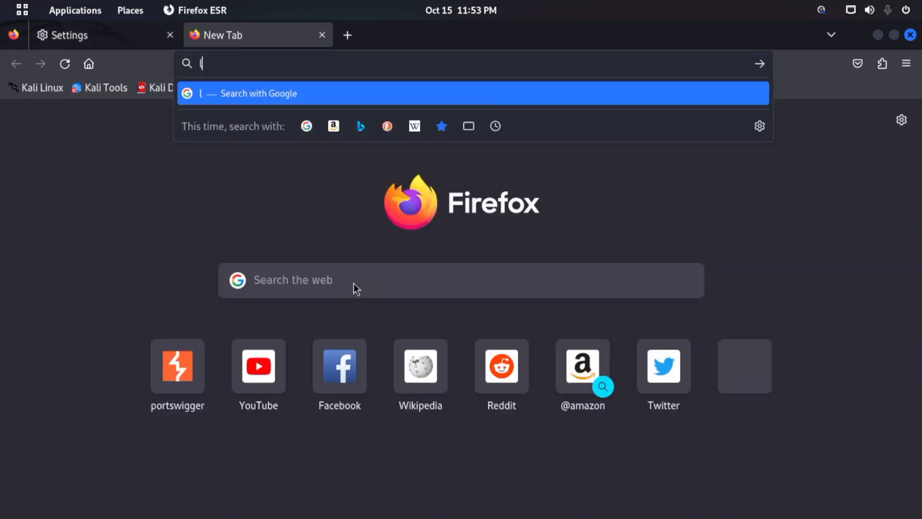
pyautogui.write('oopback')
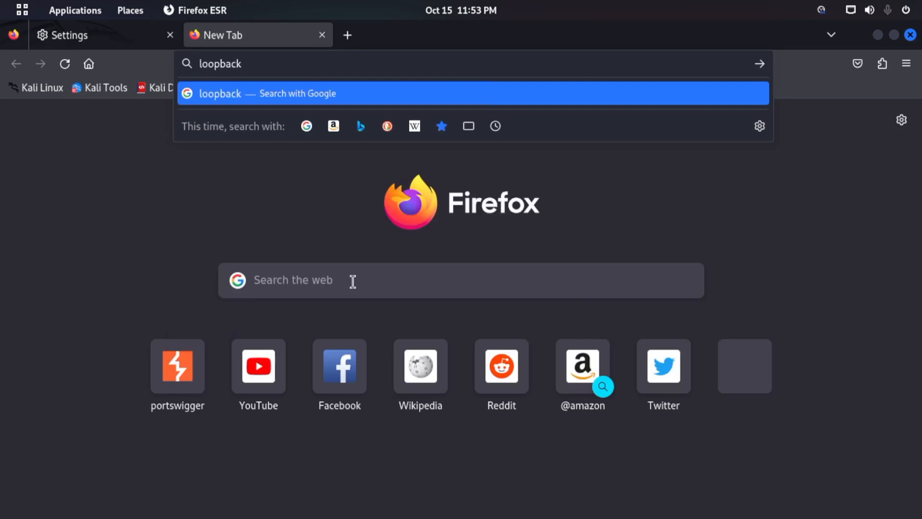
pyautogui.write(' ip address')
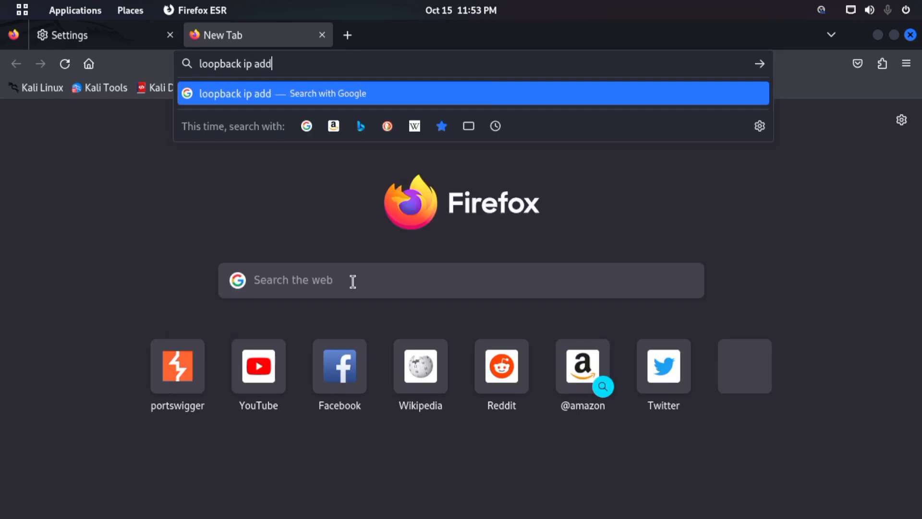
pyautogui.press('Return')
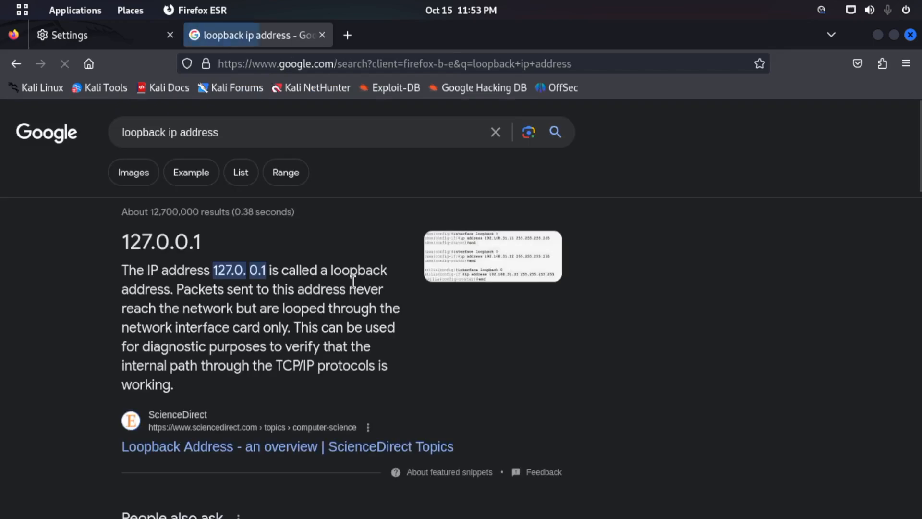
pyautogui.moveTo(122, 270); pyautogui.dragTo(189, 287)
pyautogui.click(211, 278)
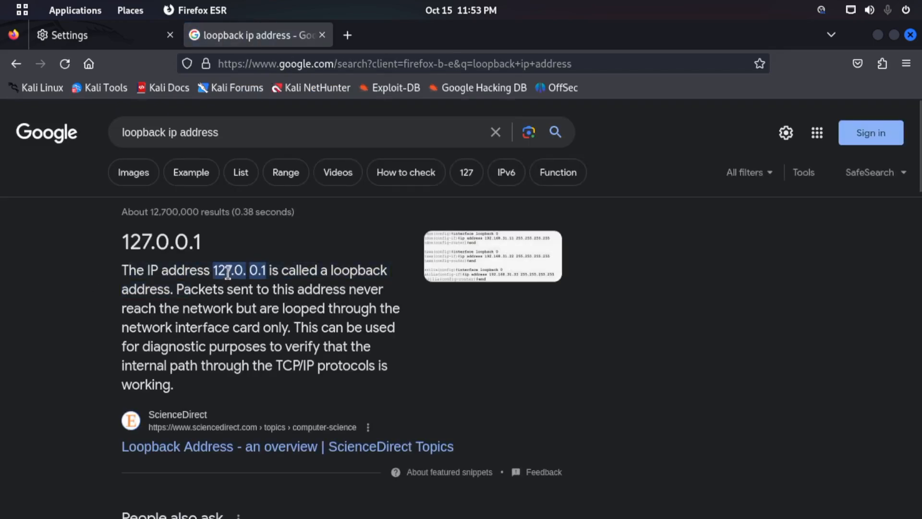
pyautogui.moveTo(274, 271); pyautogui.dragTo(322, 269)
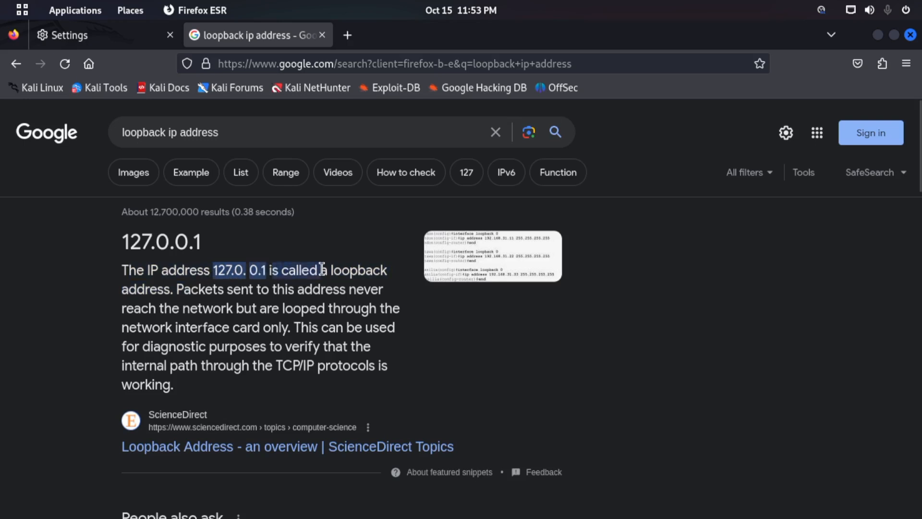
pyautogui.moveTo(212, 288); pyautogui.dragTo(252, 290)
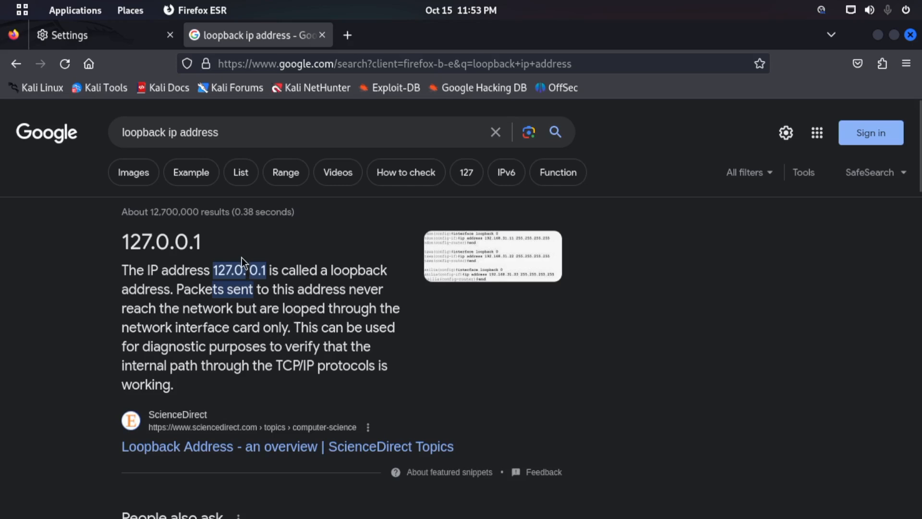
# - In Firefox's connection settings, set the HTTP proxy to 127.0.0.1 port 8080, use it for HTTPS too, and save
pyautogui.click(110, 32)
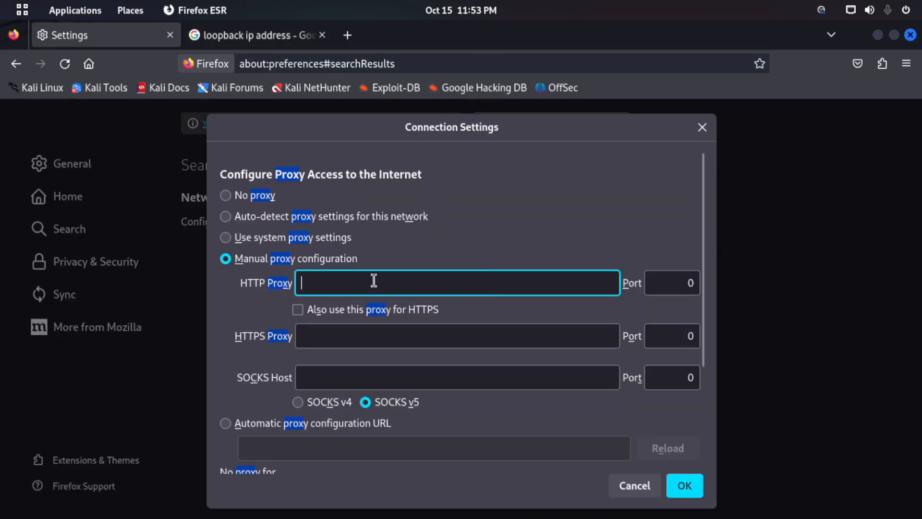
pyautogui.write('127.0.0.1')
pyautogui.click(676, 285)
pyautogui.write('8080')
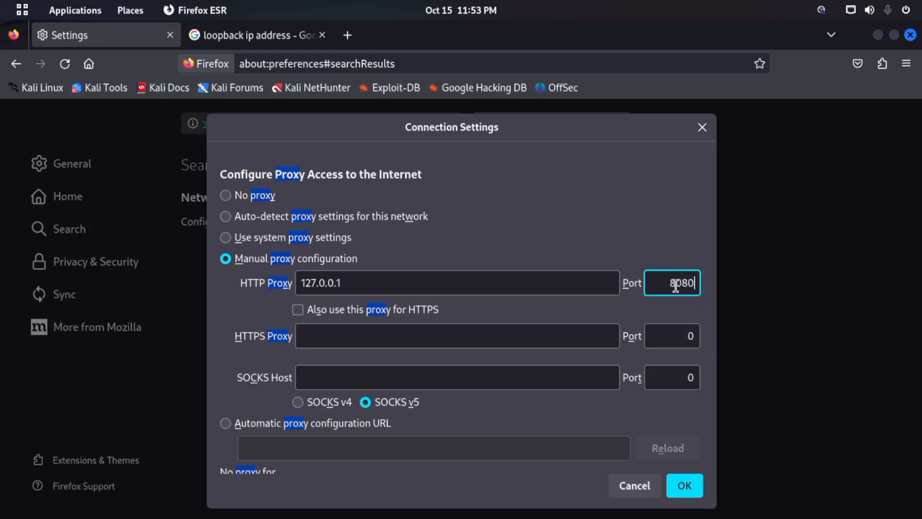
pyautogui.scroll(-3, 449, 284)
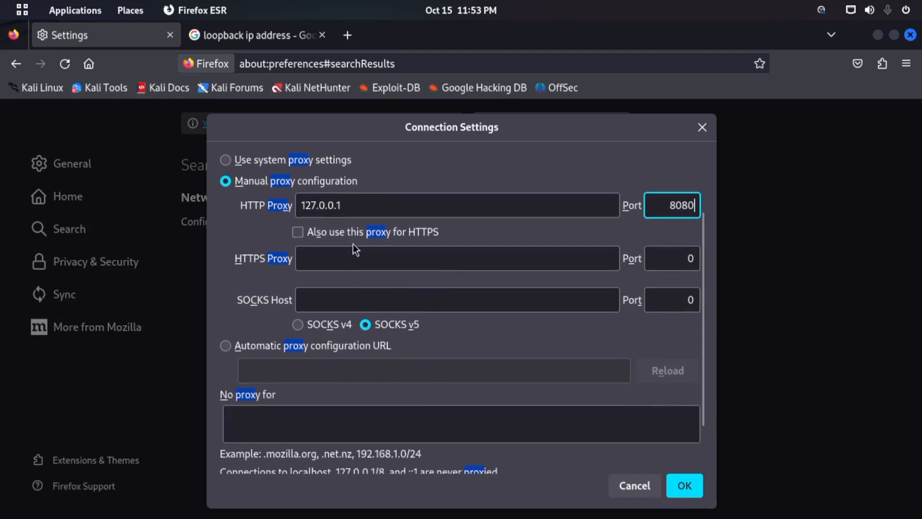
pyautogui.click(299, 235)
pyautogui.scroll(-3, 336, 376)
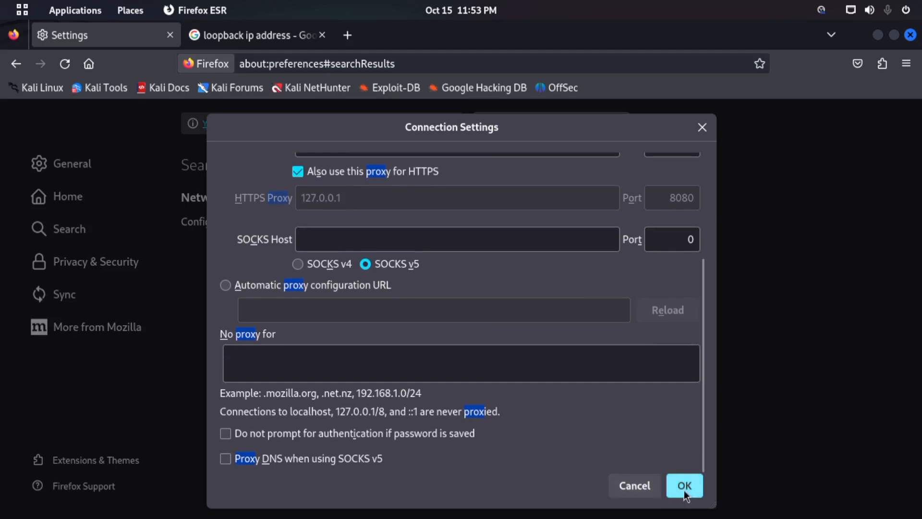
pyautogui.click(684, 487)
# - Open a new Firefox tab, then bring Burp Suite to the front and exit it, confirming the closure
pyautogui.click(345, 40)
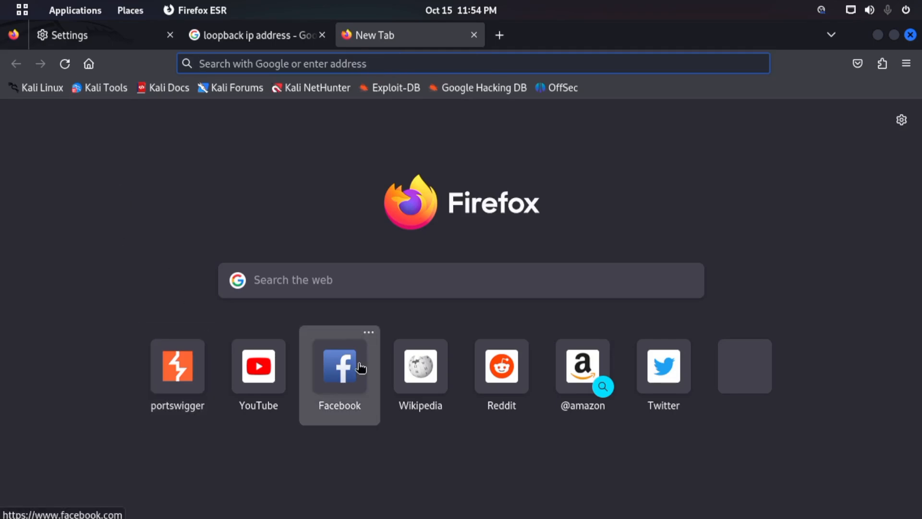
pyautogui.press('super')
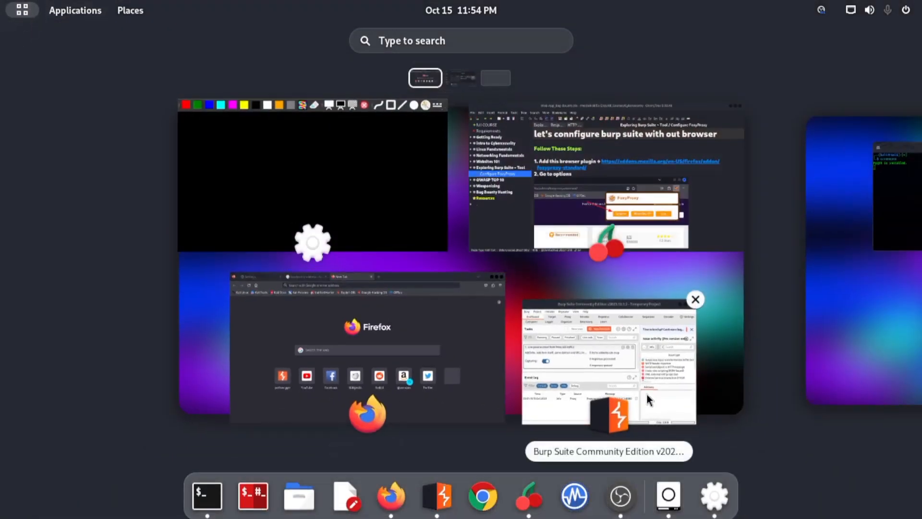
pyautogui.click(646, 394)
pyautogui.moveTo(713, 116); pyautogui.dragTo(597, 93)
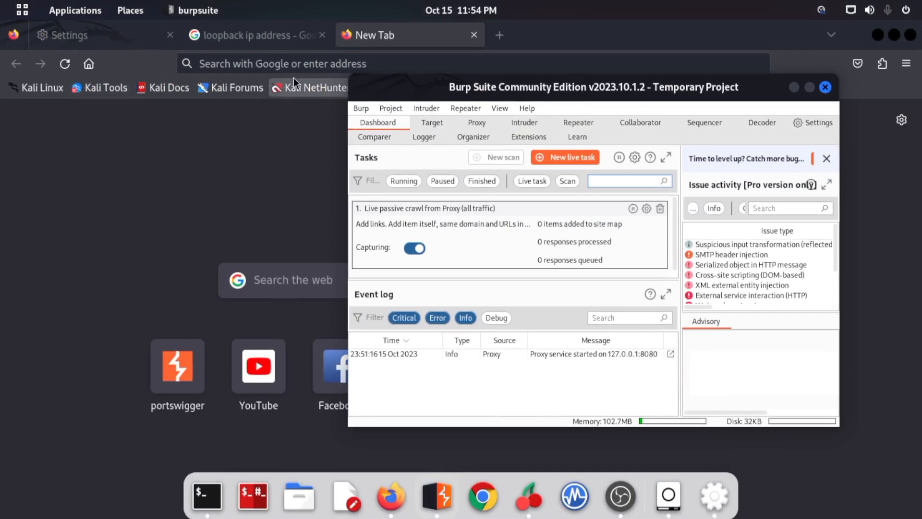
pyautogui.click(825, 88)
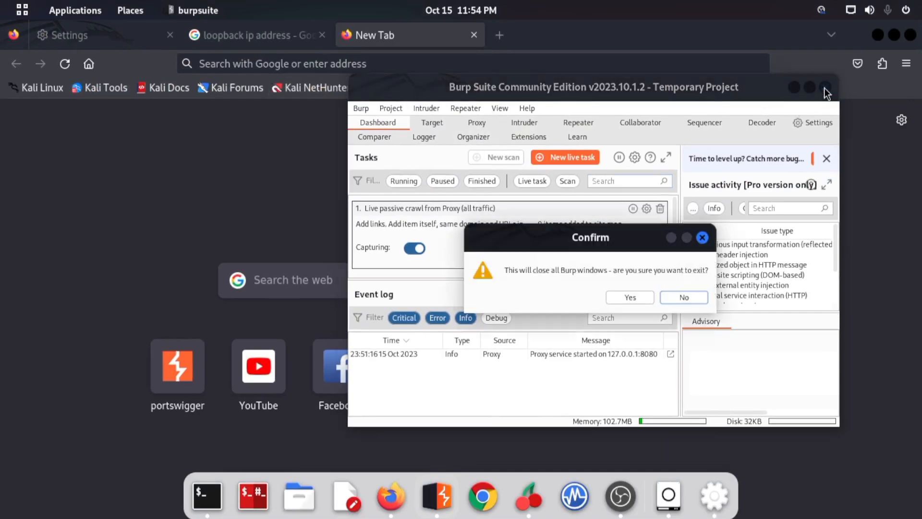
pyautogui.click(636, 297)
pyautogui.click(398, 61)
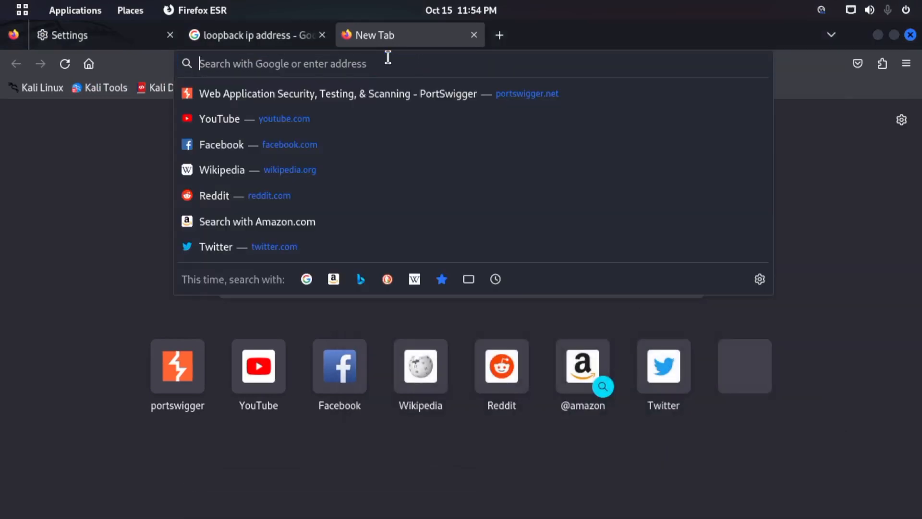
pyautogui.click(94, 180)
# - Switch to the drawing board, draw a yellow circle with an arrow pointing right, and handwrite 127.0.0.1 beside it
pyautogui.press('super')
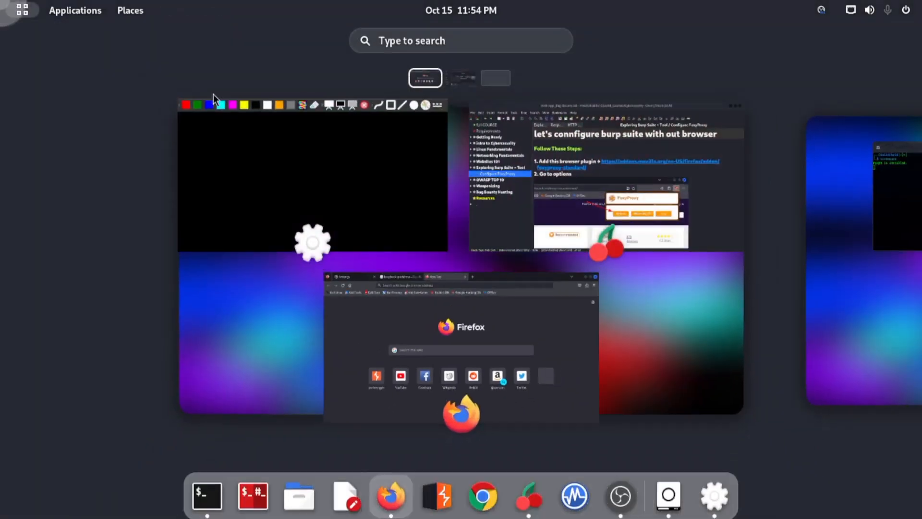
pyautogui.click(378, 182)
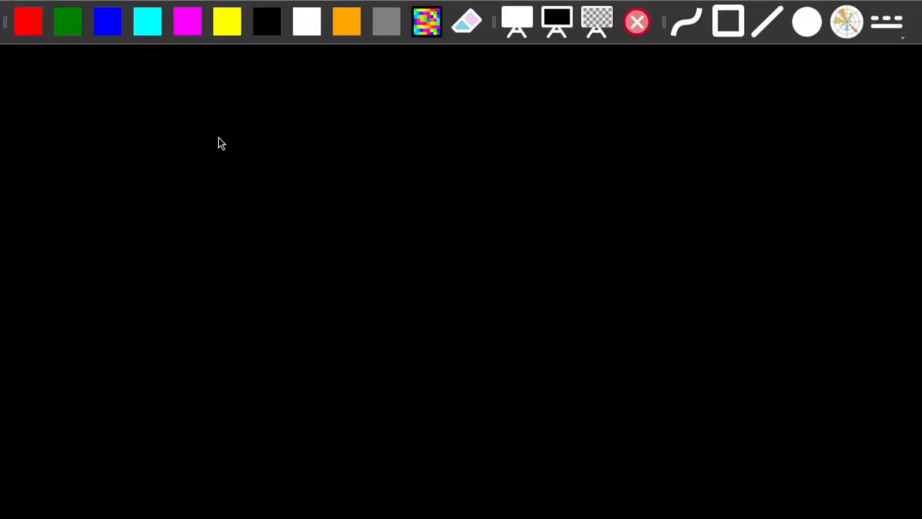
pyautogui.moveTo(114, 149)
pyautogui.mouseDown()
pyautogui.moveTo(200, 154)
pyautogui.moveTo(111, 192)
pyautogui.moveTo(177, 128)
pyautogui.moveTo(166, 124)
pyautogui.mouseUp()
pyautogui.click(181, 169)
pyautogui.moveTo(187, 171); pyautogui.dragTo(237, 166)
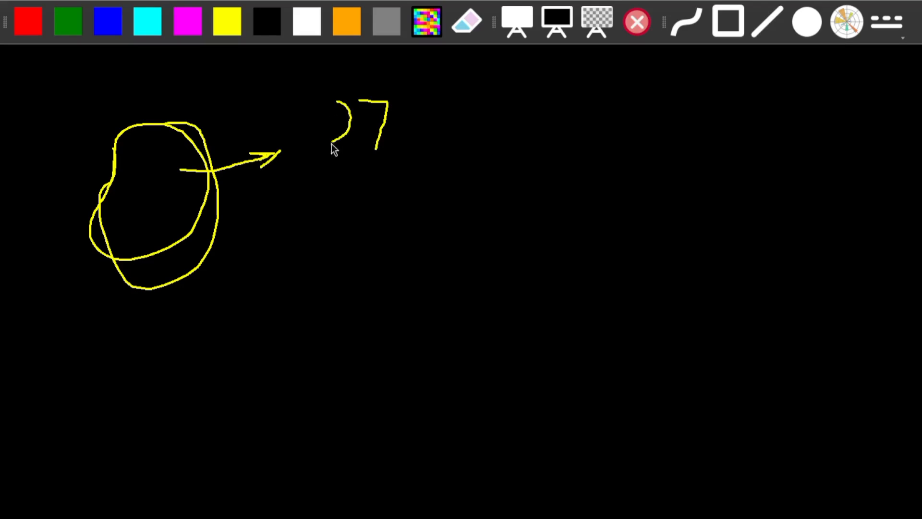
pyautogui.moveTo(418, 120); pyautogui.dragTo(438, 141)
pyautogui.moveTo(477, 105); pyautogui.dragTo(533, 146)
pyautogui.click(503, 140)
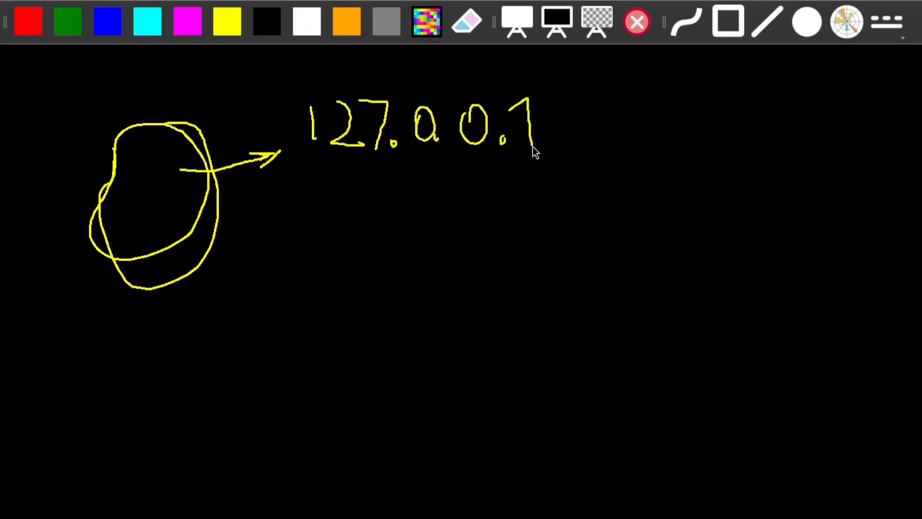
# - Handwrite the port ":8080" after the 127.0.0.1 address on the drawing board
pyautogui.click(577, 139)
pyautogui.moveTo(606, 142); pyautogui.dragTo(617, 139)
pyautogui.moveTo(672, 107)
pyautogui.mouseDown()
pyautogui.moveTo(643, 109)
pyautogui.moveTo(643, 99)
pyautogui.mouseUp()
pyautogui.moveTo(703, 93)
pyautogui.mouseDown()
pyautogui.moveTo(694, 90)
pyautogui.moveTo(726, 102)
pyautogui.mouseUp()
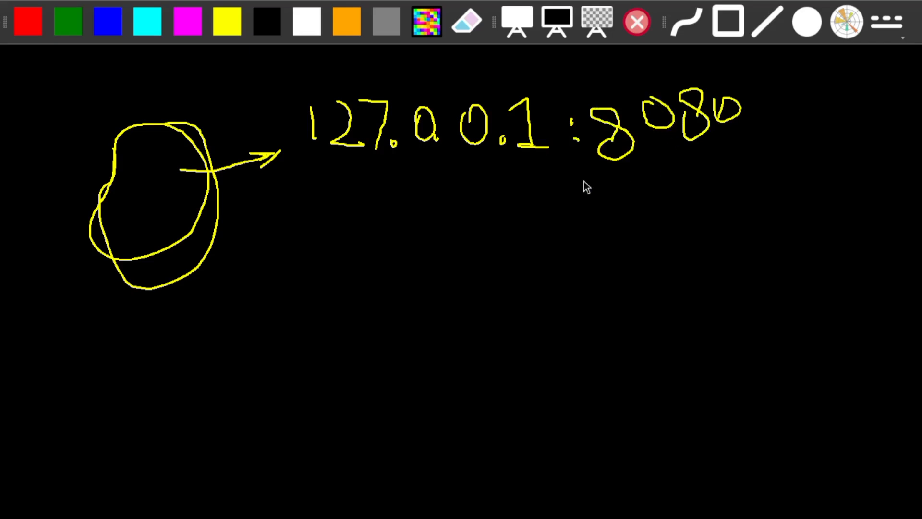
# - Scribble yellow emphasis under 127.0.0.1:8080 and draw a curved magenta arrow from the circle up to it
pyautogui.moveTo(345, 179)
pyautogui.mouseDown()
pyautogui.moveTo(768, 203)
pyautogui.moveTo(365, 187)
pyautogui.moveTo(725, 207)
pyautogui.moveTo(432, 170)
pyautogui.moveTo(695, 168)
pyautogui.moveTo(366, 215)
pyautogui.moveTo(452, 187)
pyautogui.moveTo(398, 178)
pyautogui.moveTo(725, 173)
pyautogui.mouseUp()
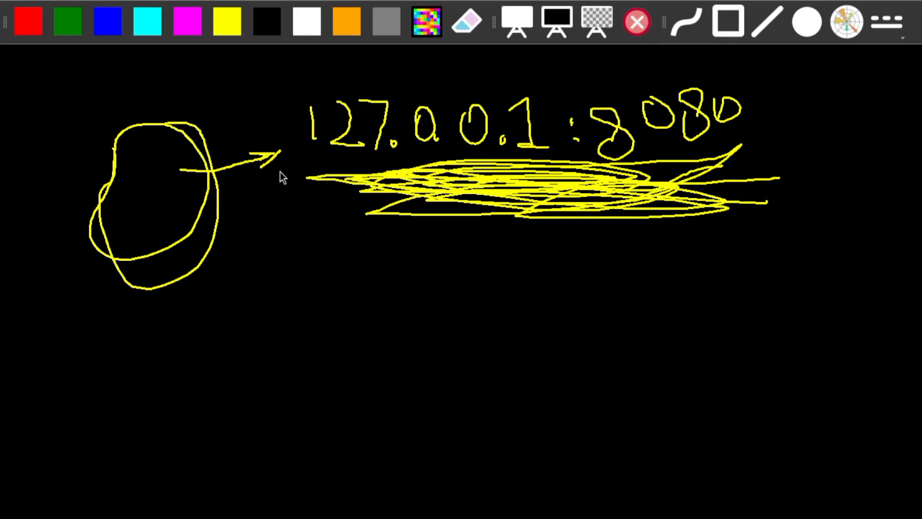
pyautogui.moveTo(603, 151)
pyautogui.mouseDown()
pyautogui.moveTo(725, 155)
pyautogui.moveTo(471, 208)
pyautogui.moveTo(636, 214)
pyautogui.moveTo(738, 187)
pyautogui.mouseUp()
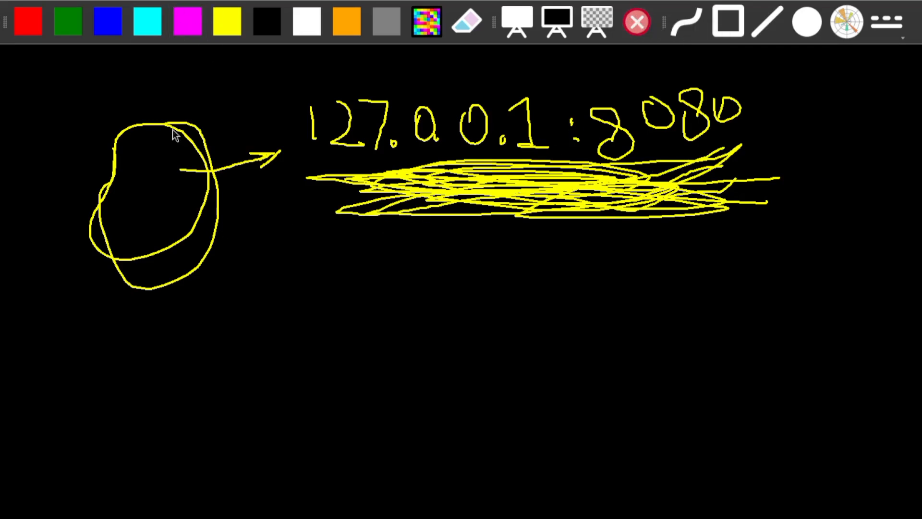
pyautogui.moveTo(241, 316); pyautogui.dragTo(470, 295)
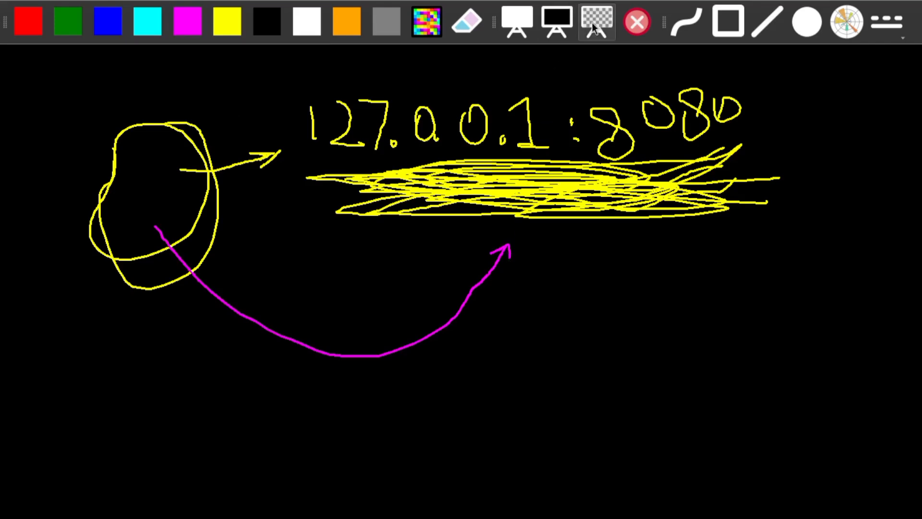
# - Switch to Firefox and try to load "youtube.cp,m" in the new tab
pyautogui.press('super')
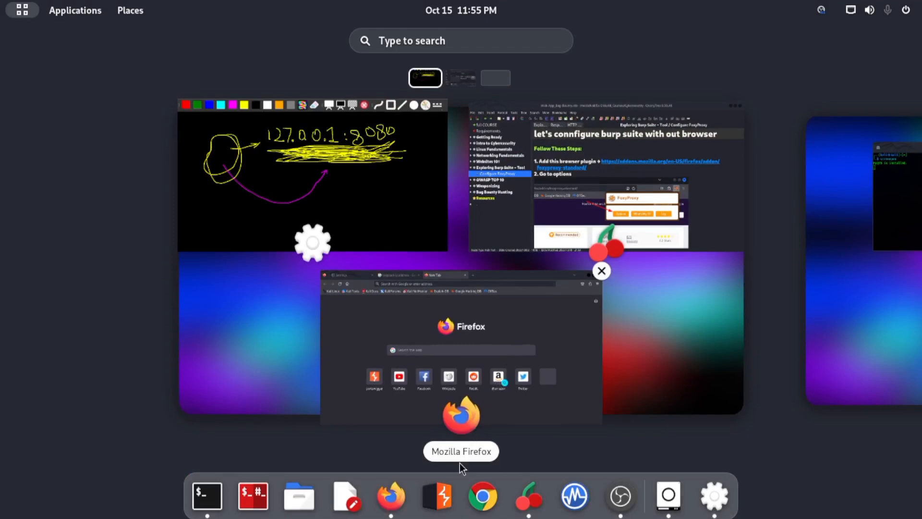
pyautogui.click(479, 362)
pyautogui.click(348, 62)
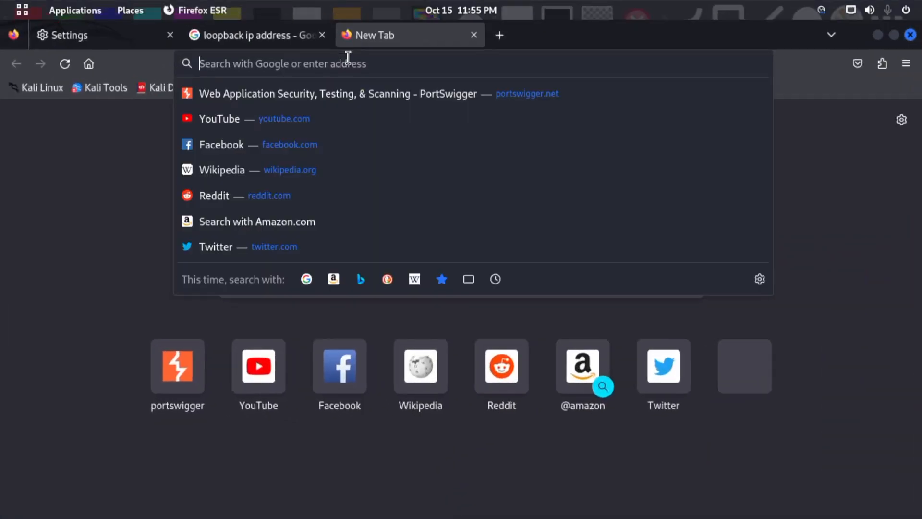
pyautogui.write('youtube.')
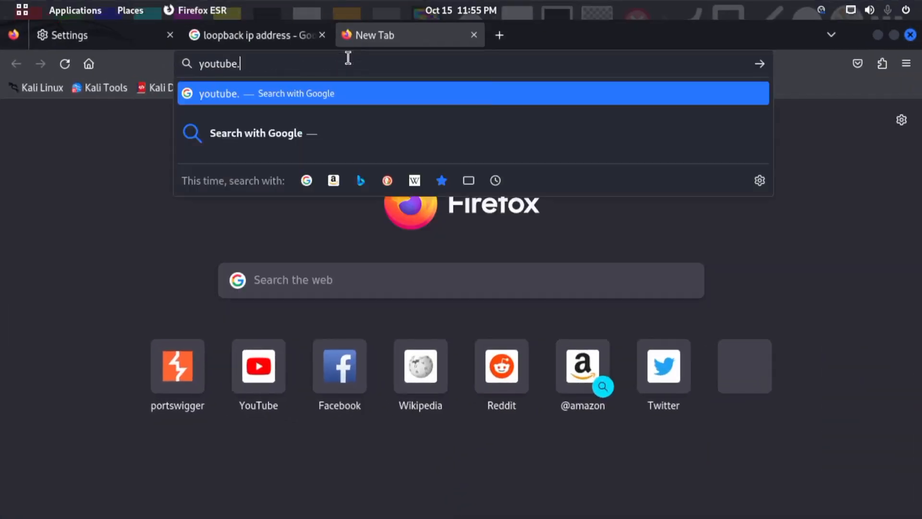
pyautogui.write('cp,m')
pyautogui.press('Return')
# - Try to load portswigger.net in the same tab and highlight the error page's heading
pyautogui.click(348, 58)
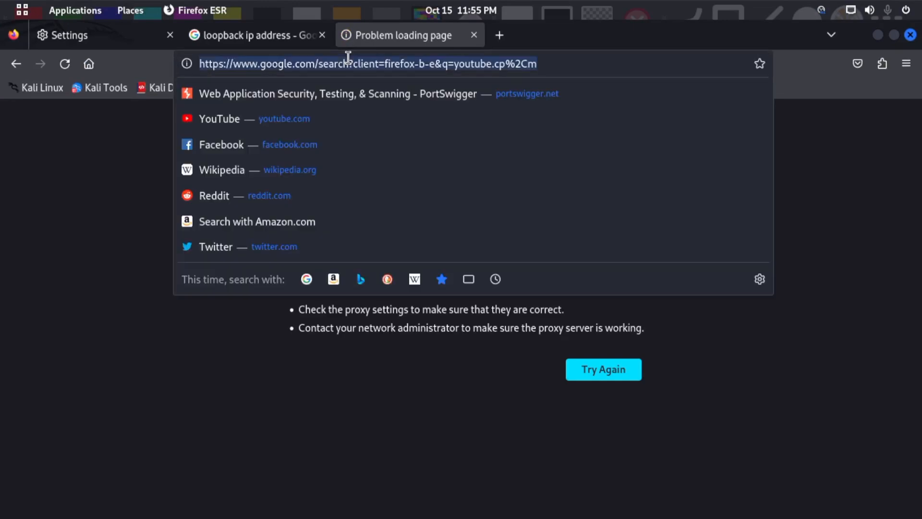
pyautogui.press('Down')
pyautogui.press('Return')
pyautogui.click(348, 58)
pyautogui.press('Escape')
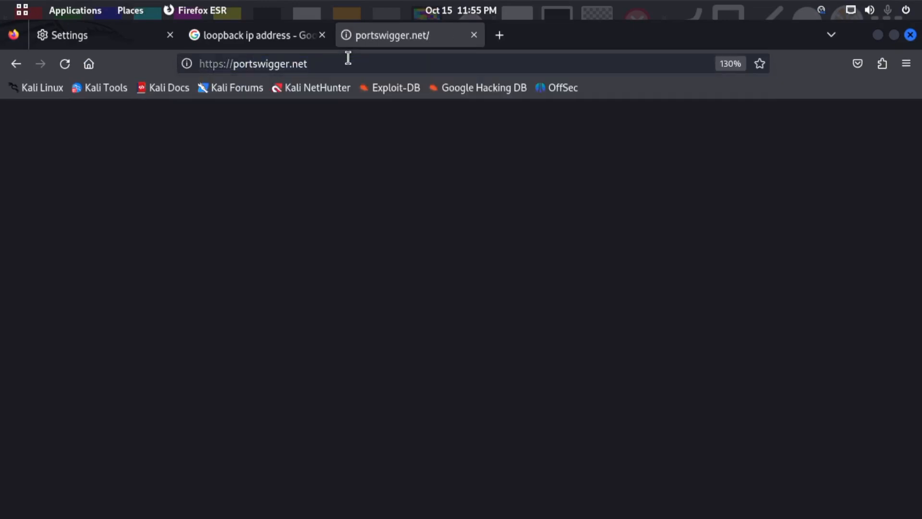
pyautogui.moveTo(222, 231); pyautogui.dragTo(633, 230)
pyautogui.click(752, 140)
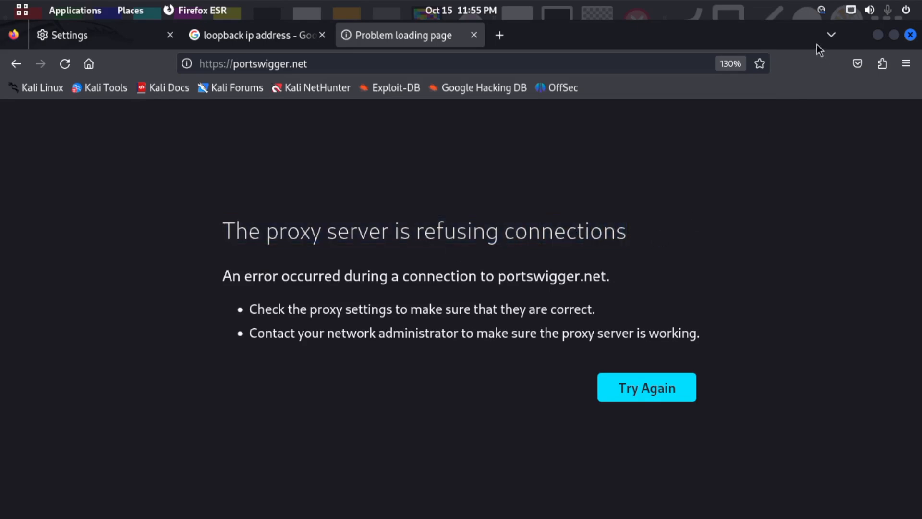
# - Return to the Firefox settings tab and reopen the network connection settings to review the HTTP proxy address and port
pyautogui.click(247, 34)
pyautogui.click(114, 32)
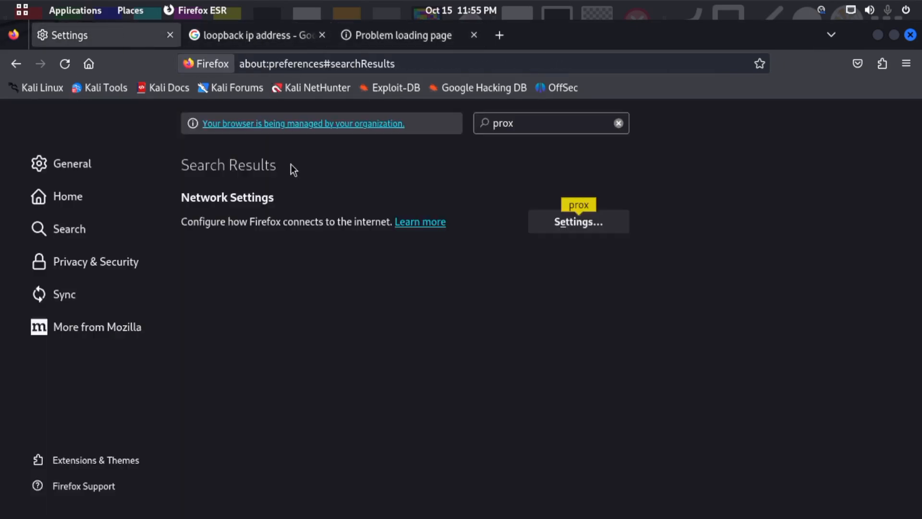
pyautogui.click(572, 227)
pyautogui.click(282, 275)
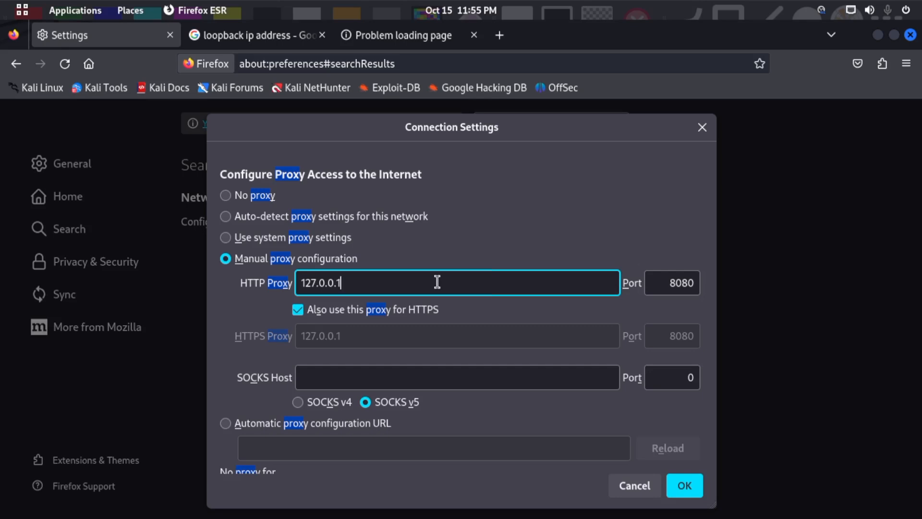
# - Launch Burp Suite Community Edition again from the desktop overview
pyautogui.moveTo(2, 1)
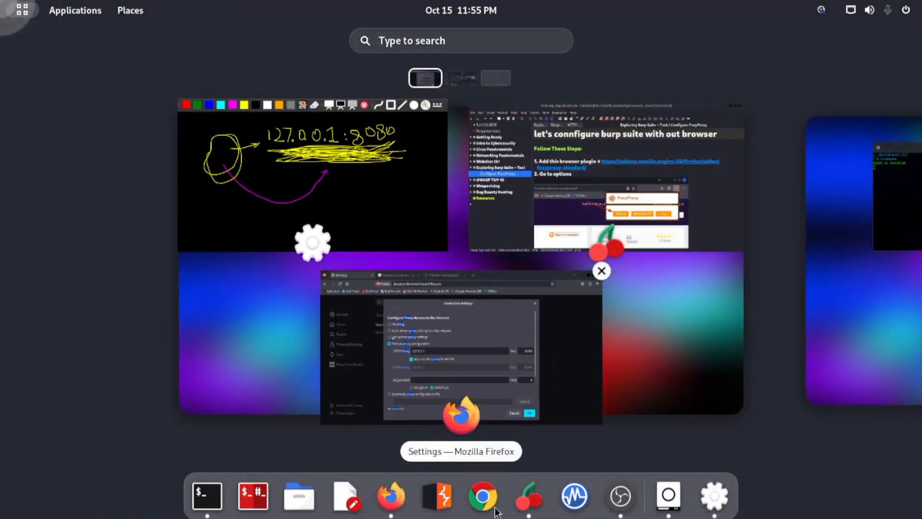
pyautogui.click(438, 497)
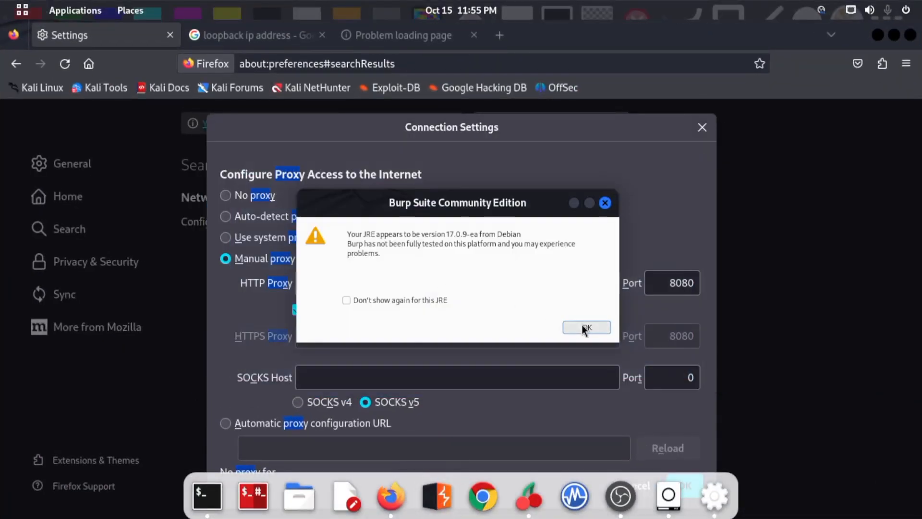
pyautogui.click(585, 327)
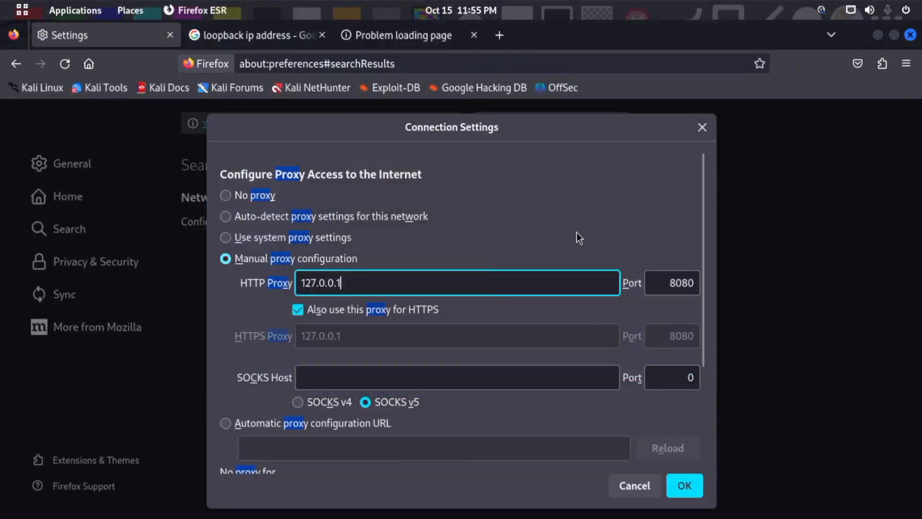
# - Start Burp with a temporary in-memory project using Burp defaults and maximise its main window
pyautogui.moveTo(2, 1)
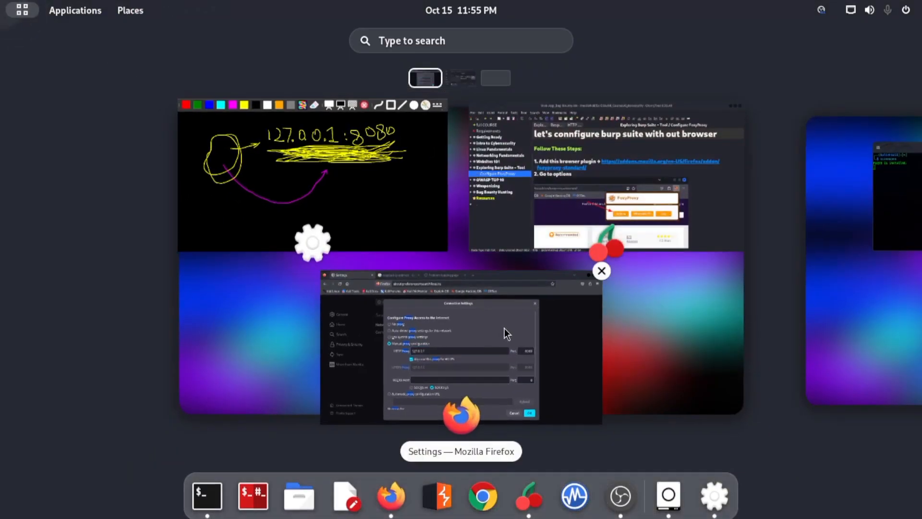
pyautogui.click(505, 328)
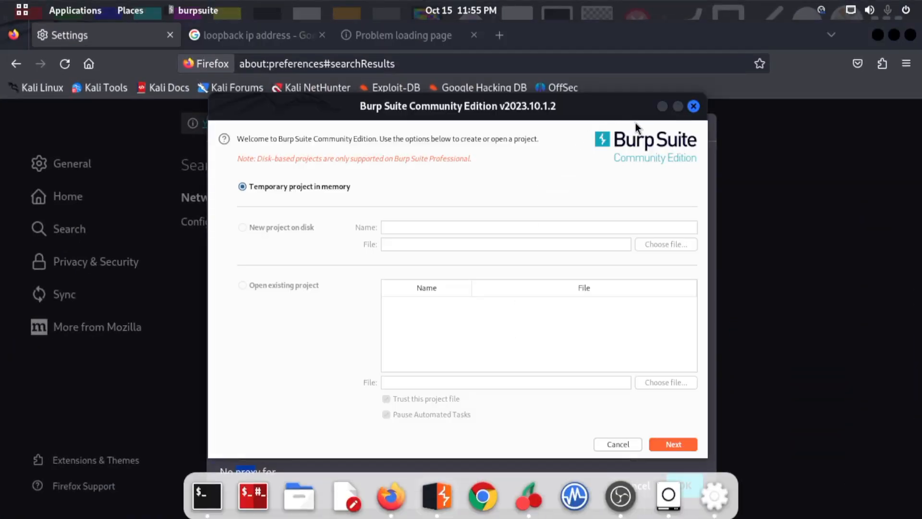
pyautogui.click(673, 444)
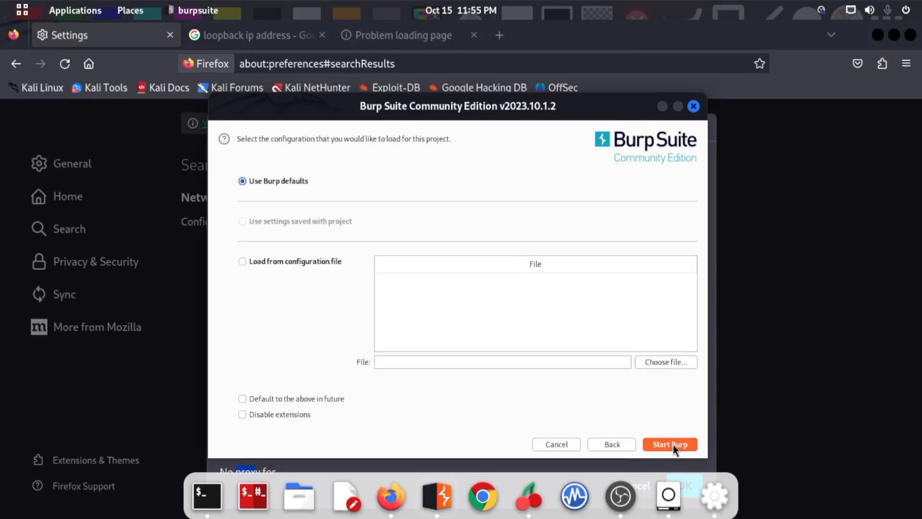
pyautogui.click(673, 445)
pyautogui.click(678, 107)
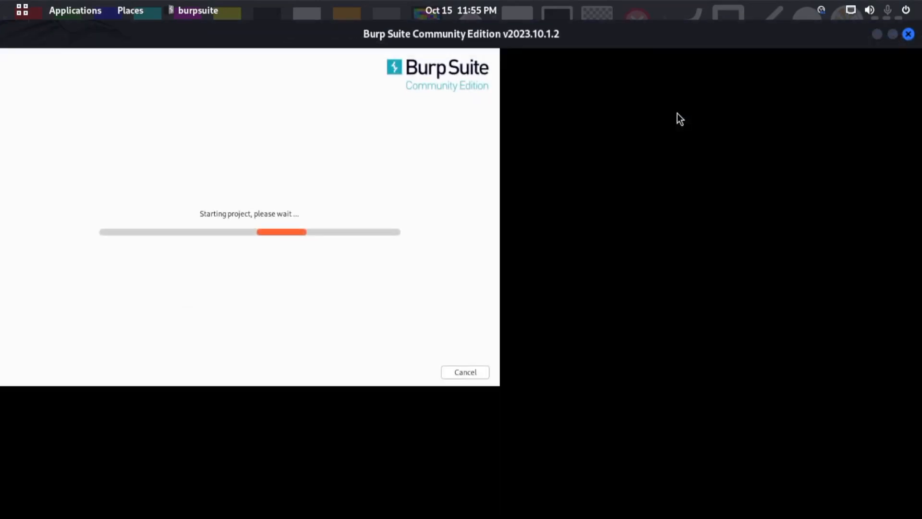
pyautogui.moveTo(659, 34); pyautogui.dragTo(549, 71)
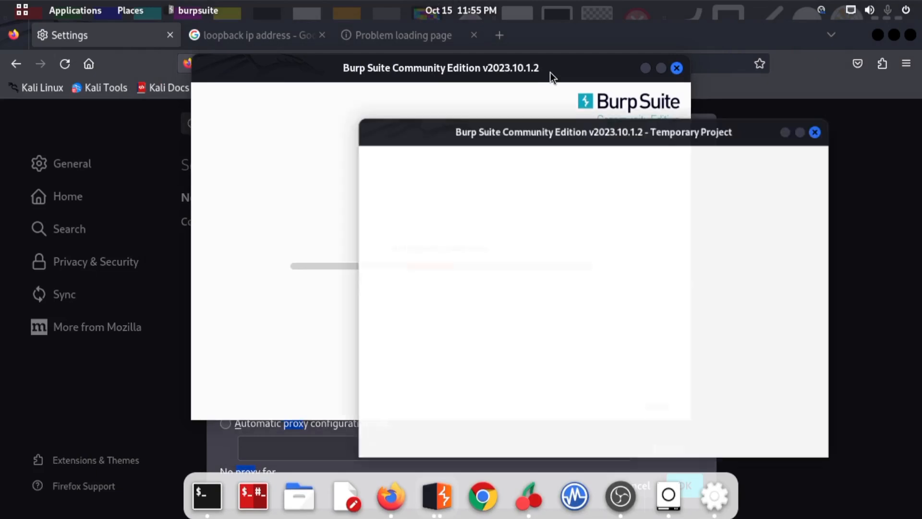
pyautogui.moveTo(668, 116); pyautogui.dragTo(525, 12)
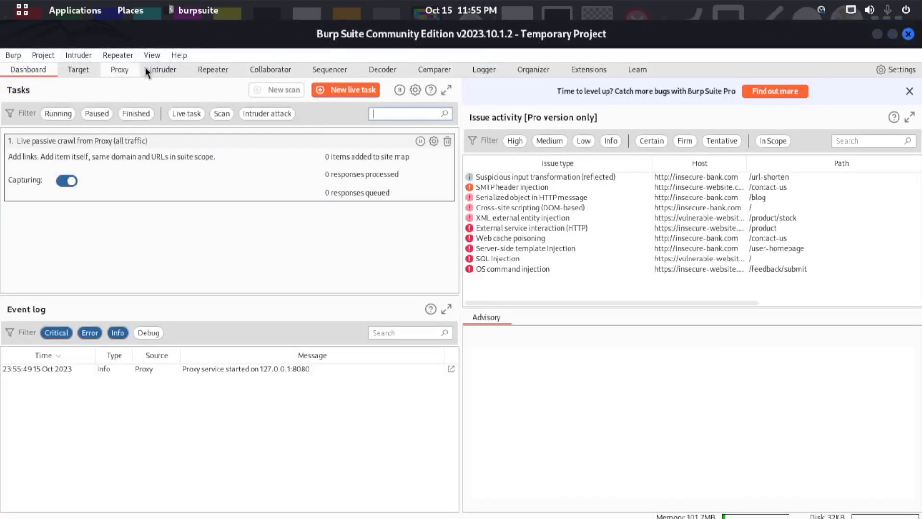
# - Go to Burp's Proxy tool, view its proxy listener settings and close the settings window again
pyautogui.click(125, 72)
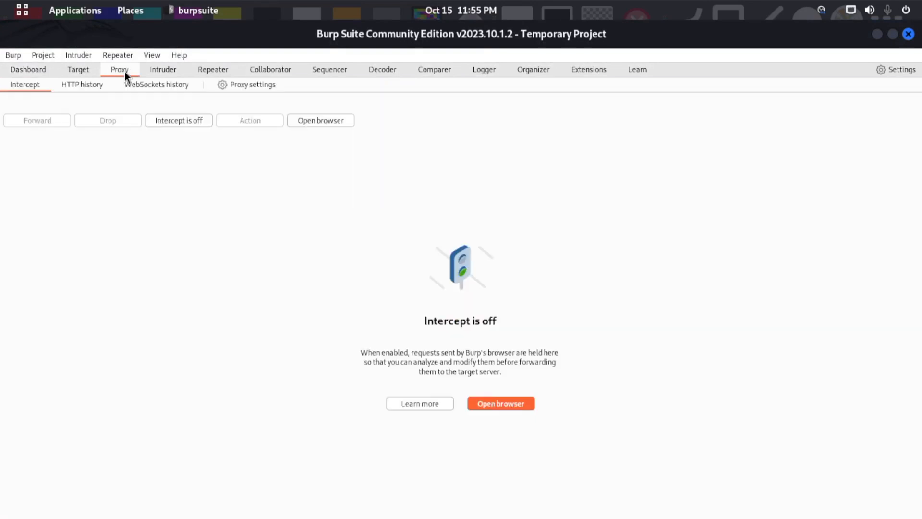
pyautogui.click(232, 86)
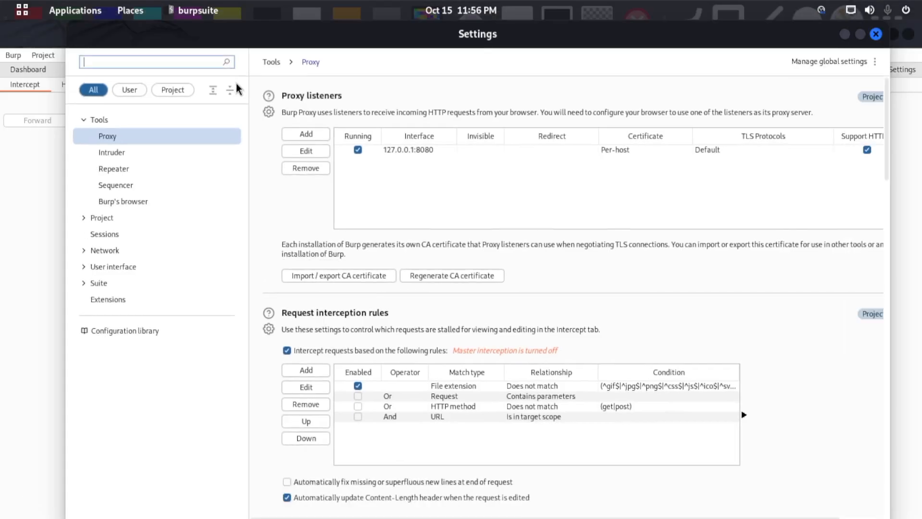
pyautogui.moveTo(416, 49); pyautogui.dragTo(355, 50)
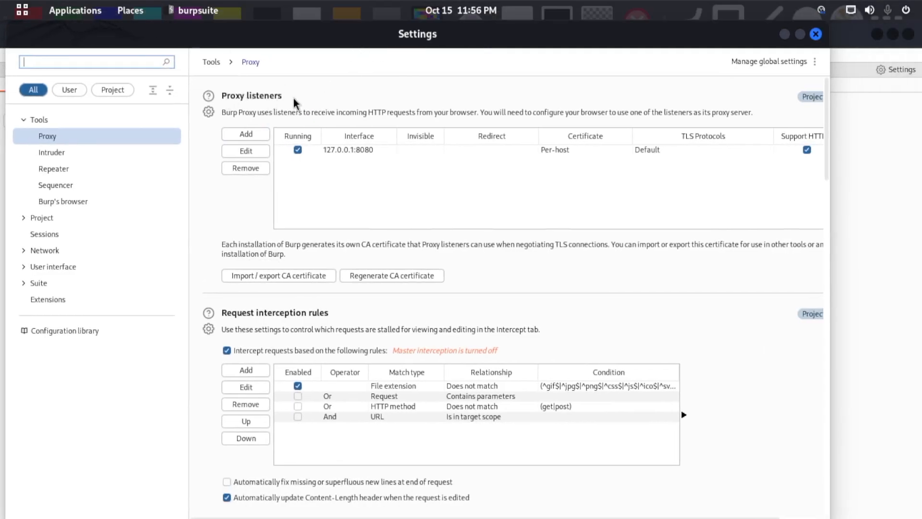
pyautogui.click(816, 33)
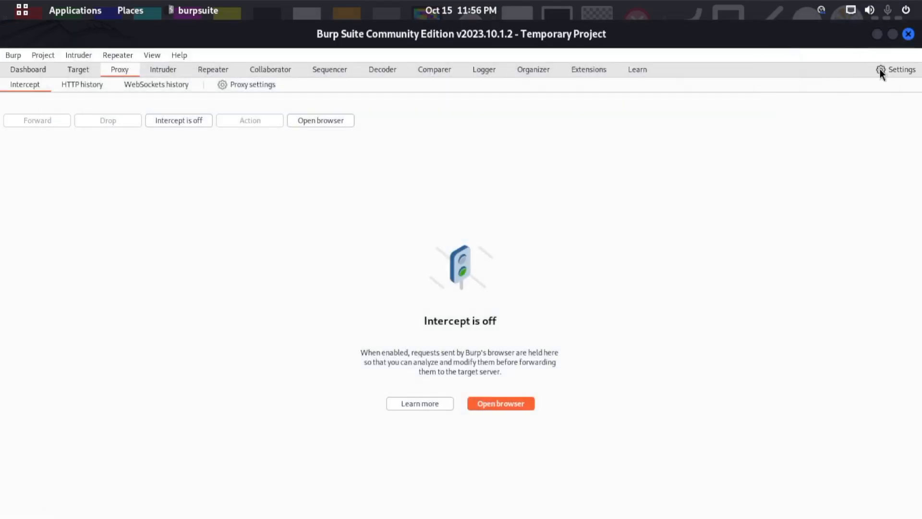
# - Set Burp's user interface font size to 15 in the display settings and close the settings window
pyautogui.click(881, 71)
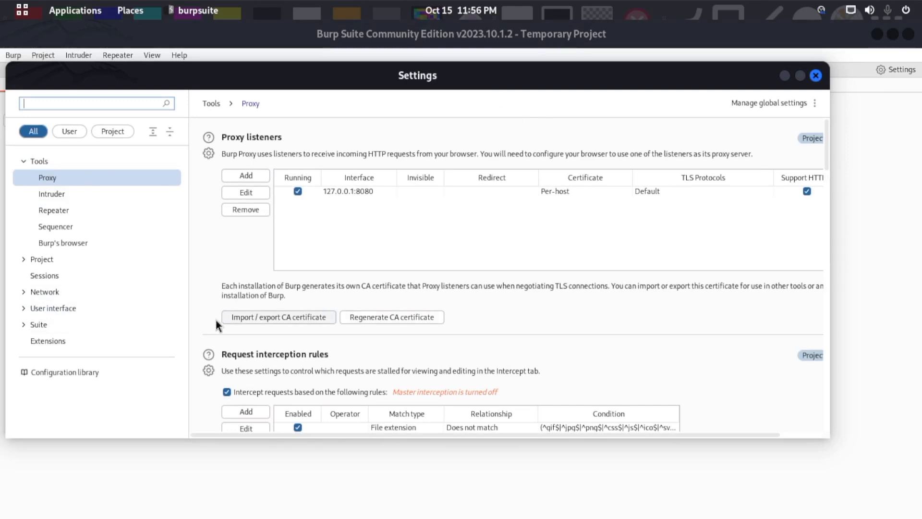
pyautogui.click(71, 311)
pyautogui.click(62, 356)
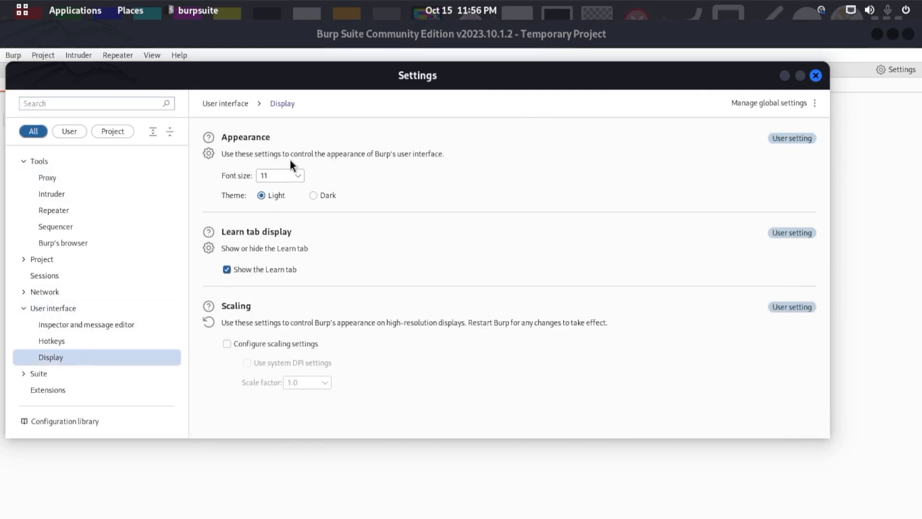
pyautogui.click(289, 175)
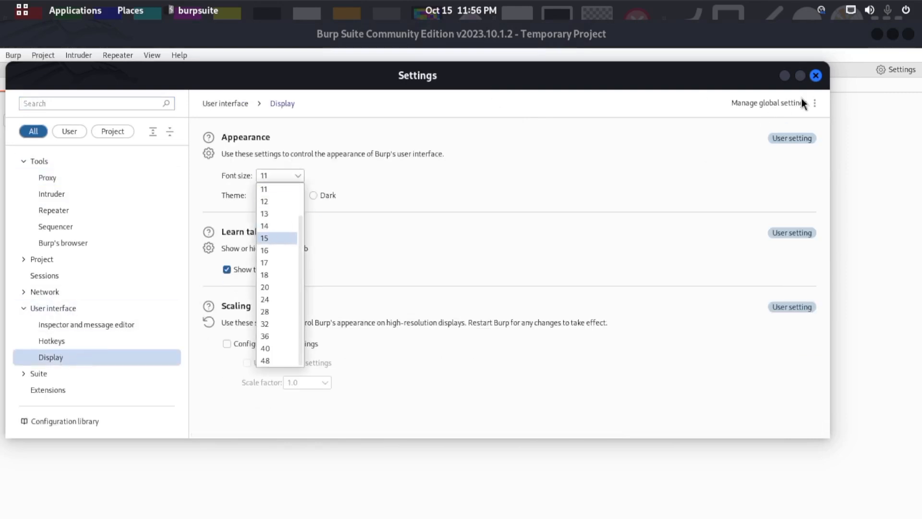
pyautogui.click(819, 76)
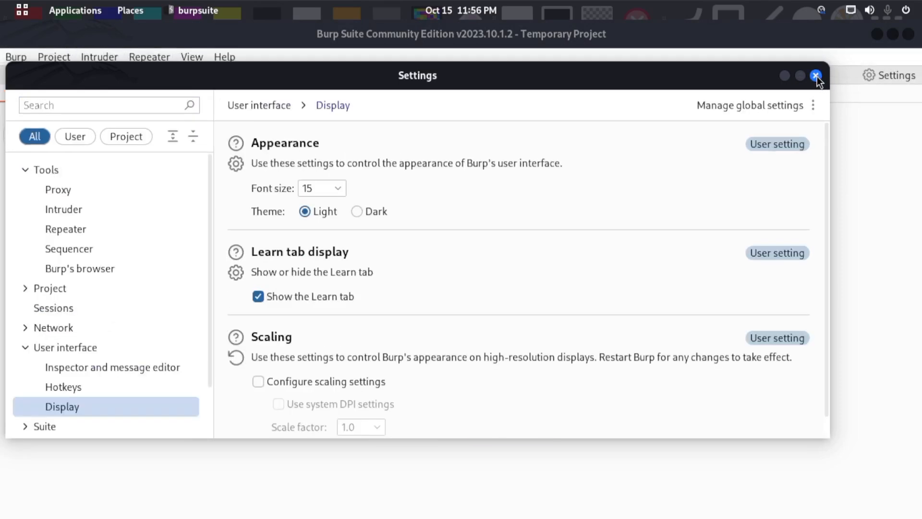
pyautogui.click(817, 77)
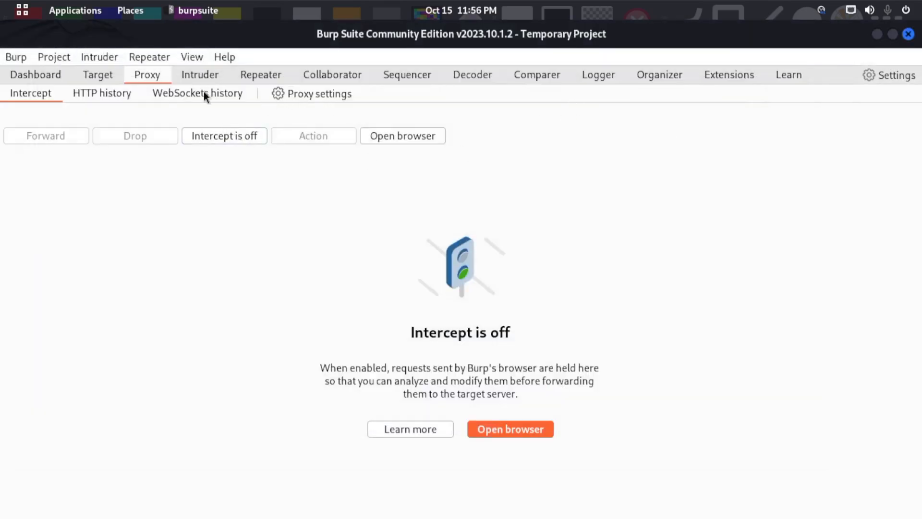
# - Reopen the proxy settings in a maximised window and stop the 127.0.0.1:8080 proxy listener
pyautogui.click(291, 99)
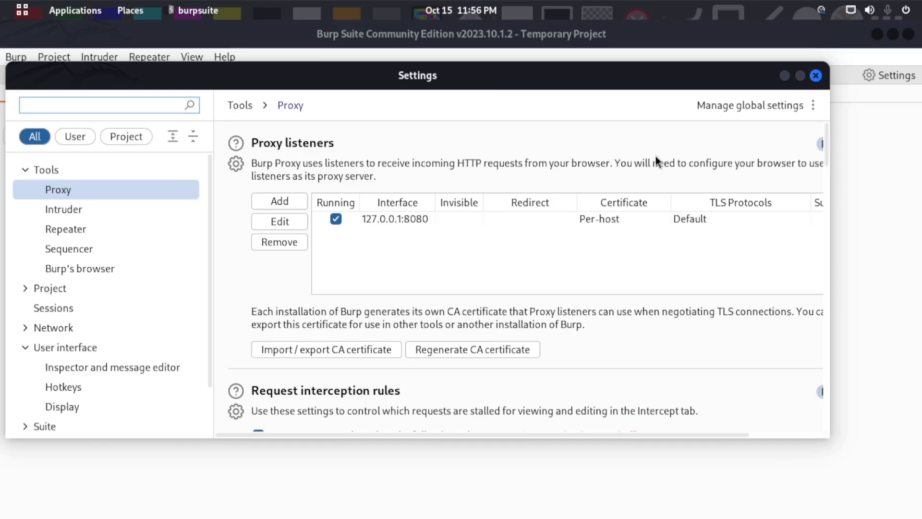
pyautogui.click(799, 77)
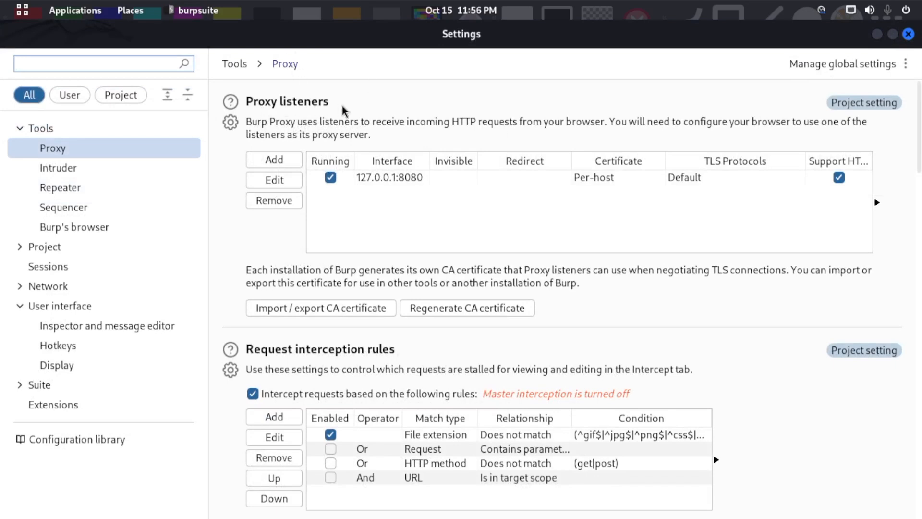
pyautogui.click(375, 185)
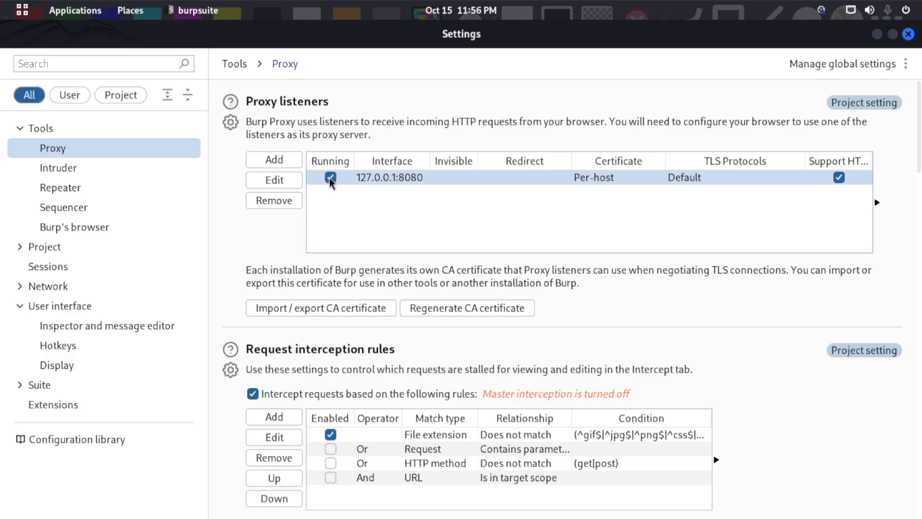
# - Switch to Firefox and retry loading portswigger.net several times while the Burp proxy listener is stopped
pyautogui.moveTo(2, 2)
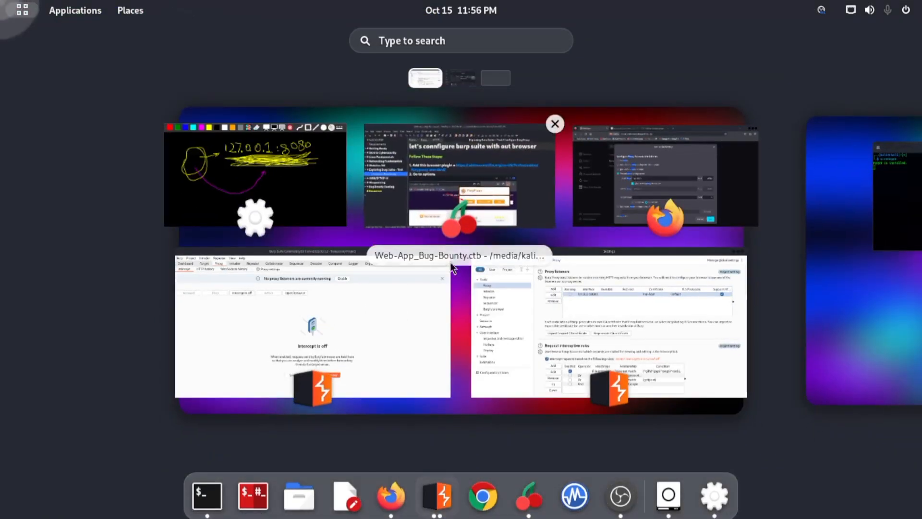
pyautogui.click(628, 204)
pyautogui.click(432, 39)
pyautogui.click(356, 69)
pyautogui.press('Return')
pyautogui.click(356, 69)
pyautogui.press('Return')
pyautogui.doubleClick(355, 69)
pyautogui.press('Return')
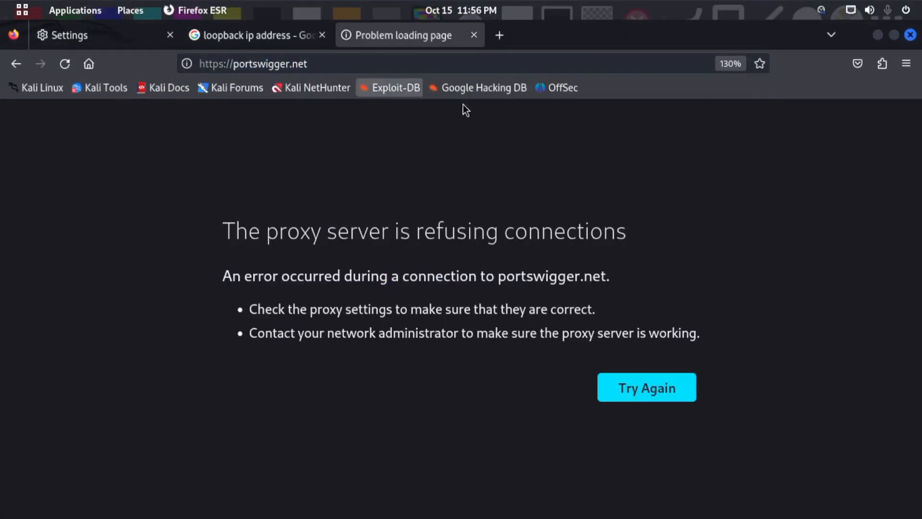
# - Tile Firefox beside Burp's settings, set the 127.0.0.1:8080 listener running again and minimise the settings window
pyautogui.moveTo(546, 45); pyautogui.dragTo(1, 77)
pyautogui.moveTo(618, 42); pyautogui.dragTo(921, 148)
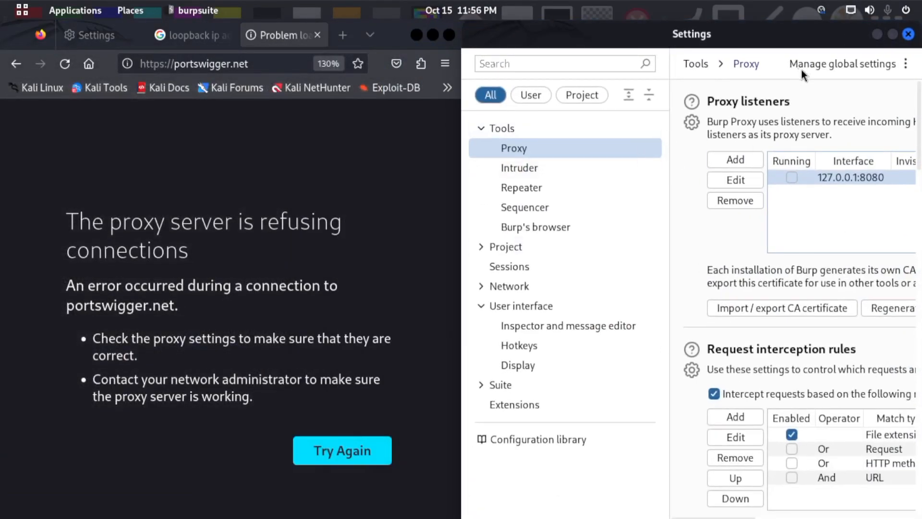
pyautogui.click(792, 177)
pyautogui.click(893, 34)
pyautogui.click(330, 177)
pyautogui.click(330, 177)
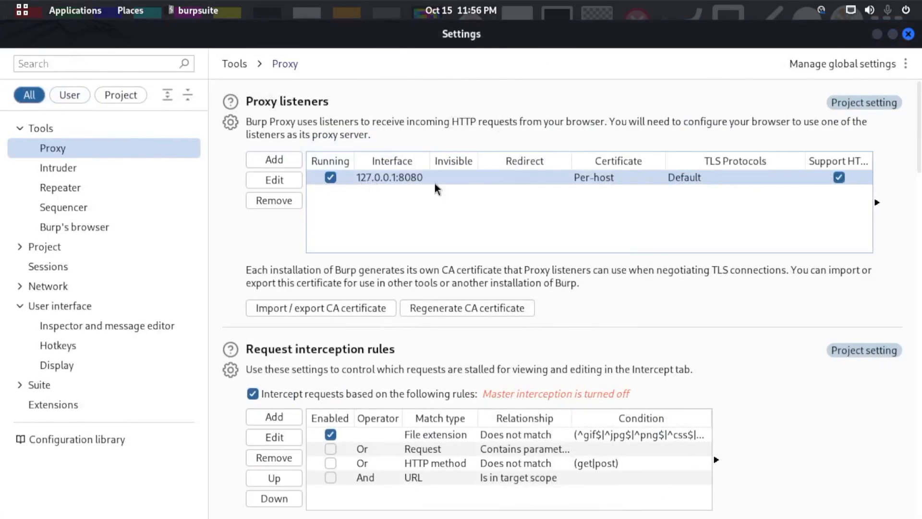
pyautogui.click(877, 34)
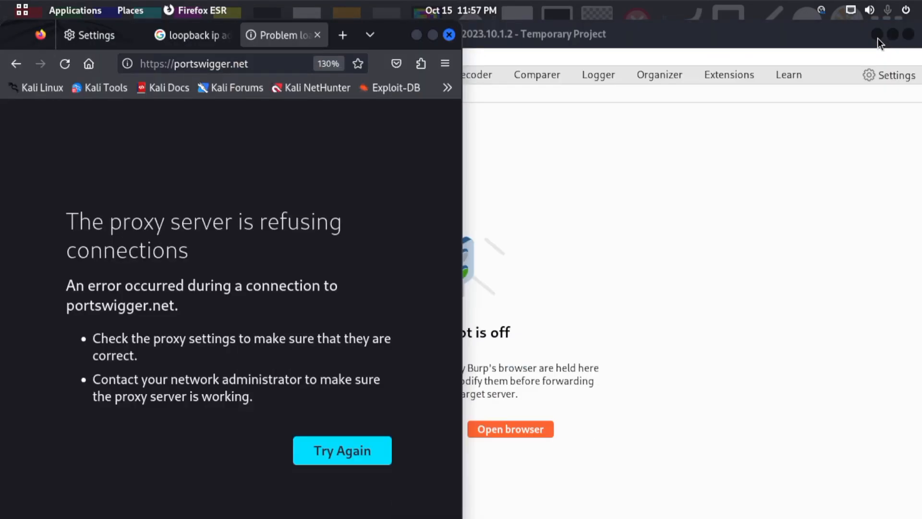
# - Reload portswigger.net in Firefox through the running proxy and look over the security warning page
pyautogui.click(277, 57)
pyautogui.press('Return')
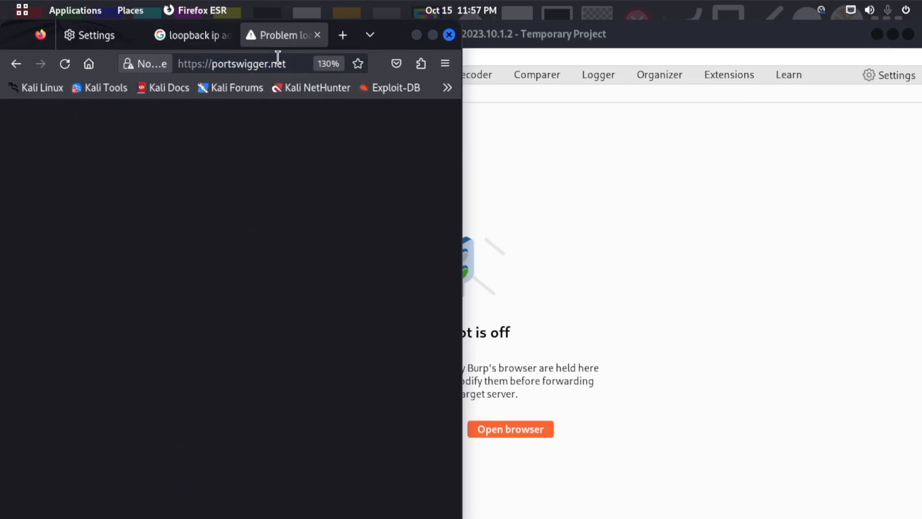
pyautogui.scroll(-5, 281, 229)
pyautogui.scroll(5, 280, 228)
pyautogui.moveTo(121, 195); pyautogui.dragTo(207, 188)
pyautogui.click(207, 188)
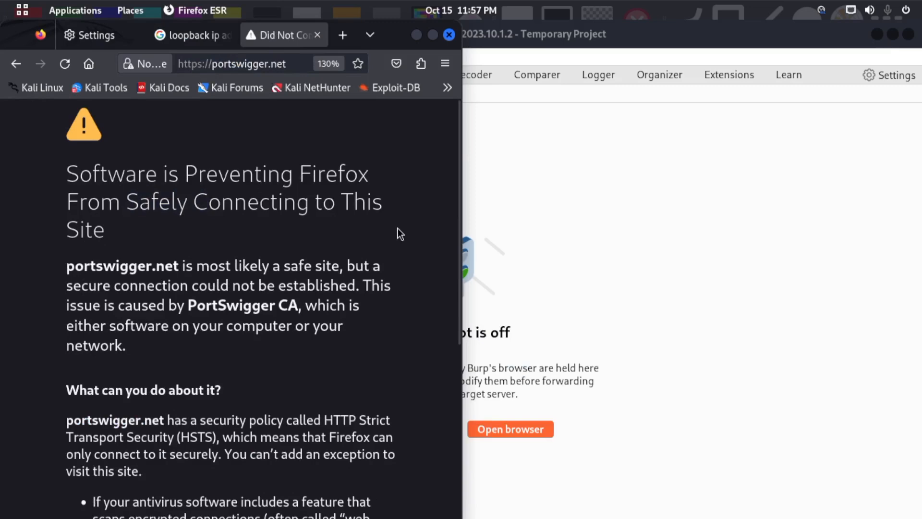
# - Show the warning's advanced details, view the site's certificate and close the certificate tab
pyautogui.scroll(-5, 398, 229)
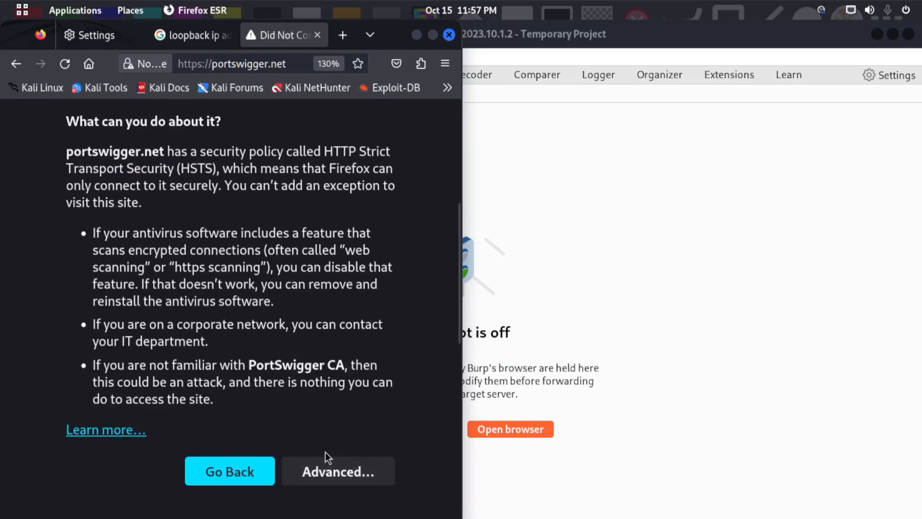
pyautogui.click(325, 459)
pyautogui.scroll(6, 295, 376)
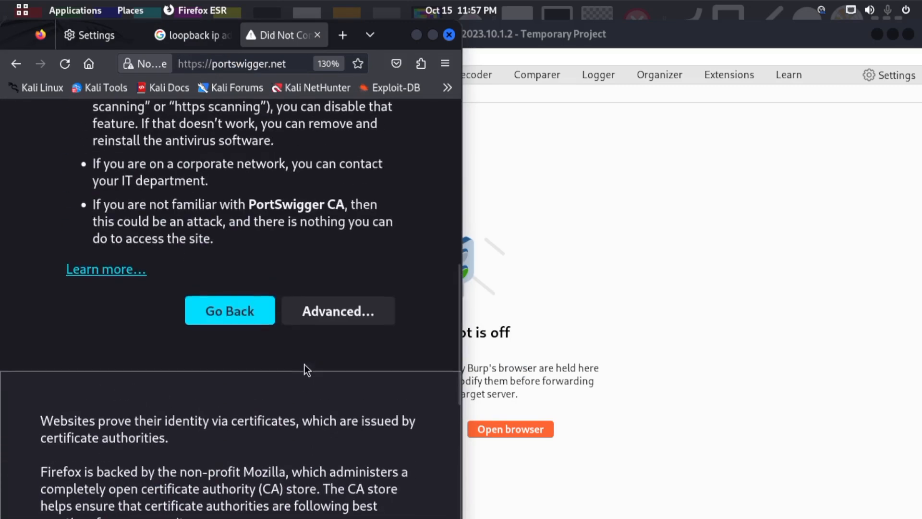
pyautogui.scroll(-2, 305, 365)
pyautogui.scroll(-4, 240, 358)
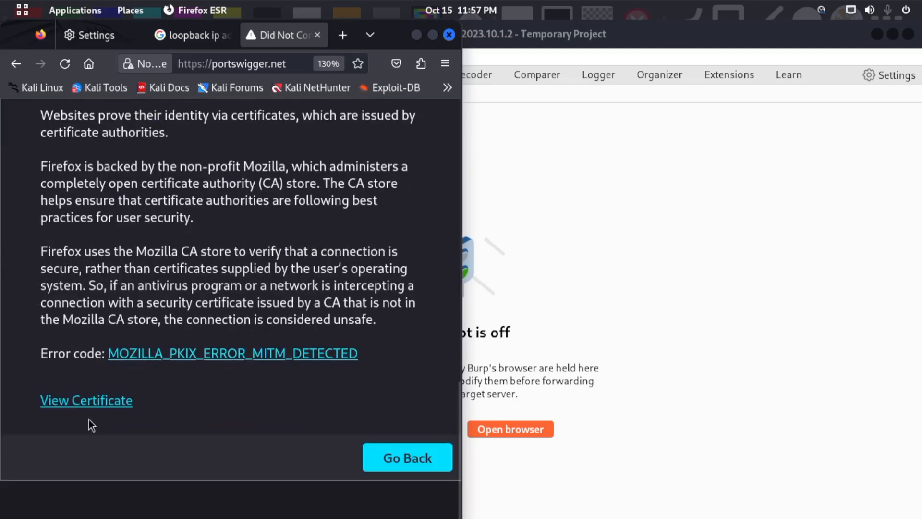
pyautogui.click(95, 400)
pyautogui.click(317, 34)
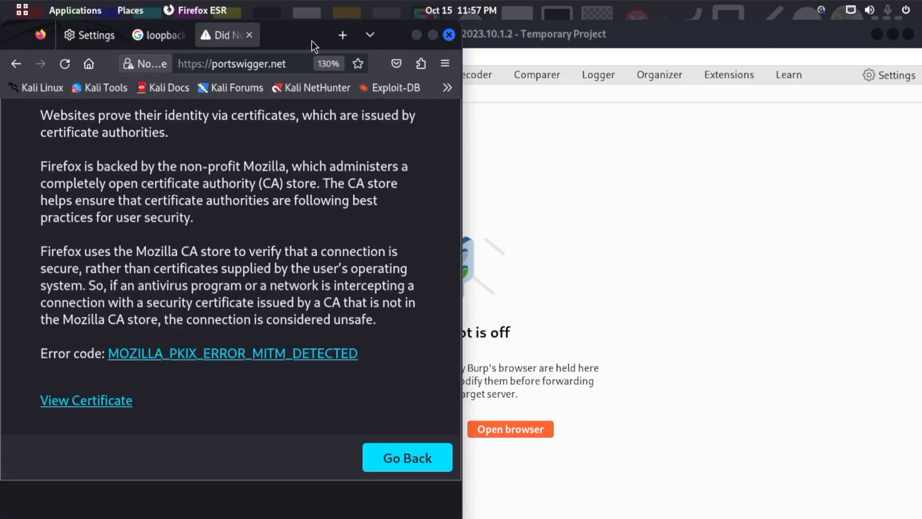
# - Close the portswigger.net warning tab and restart Firefox with a fresh window
pyautogui.click(317, 40)
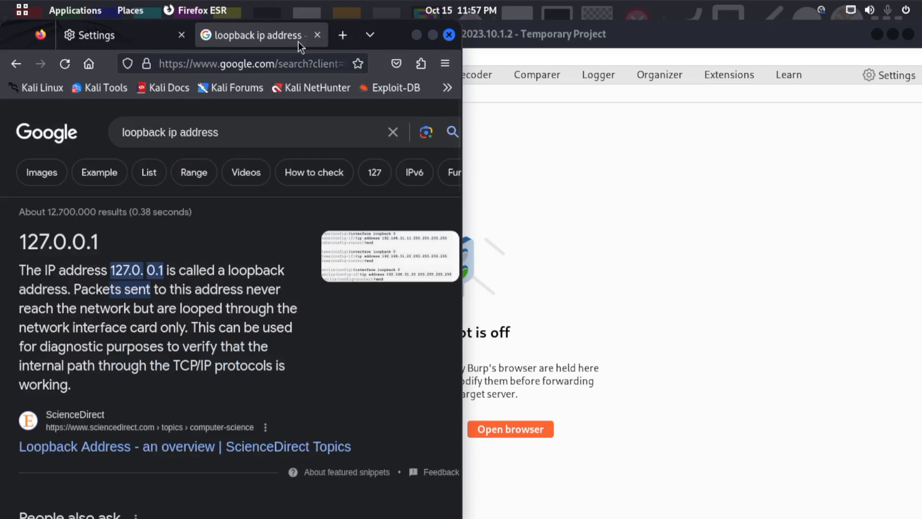
pyautogui.click(345, 39)
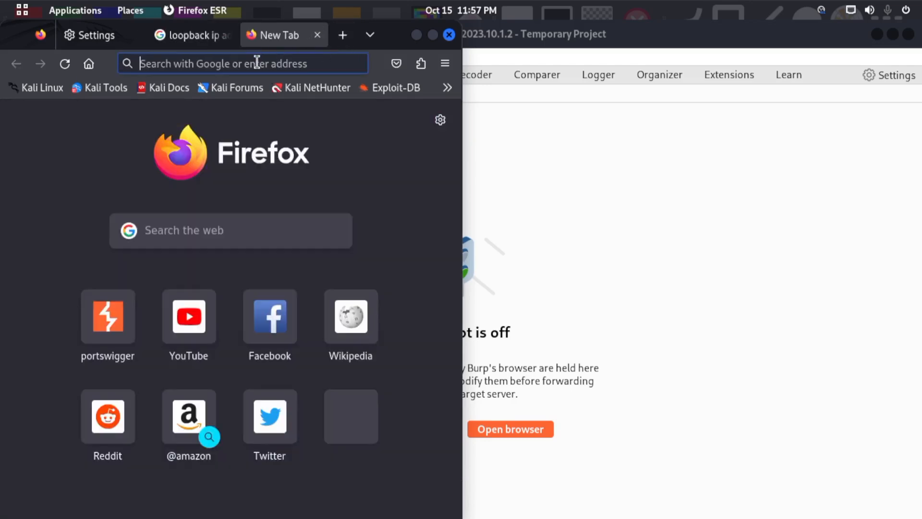
pyautogui.click(447, 36)
pyautogui.moveTo(0, 0)
pyautogui.click(397, 487)
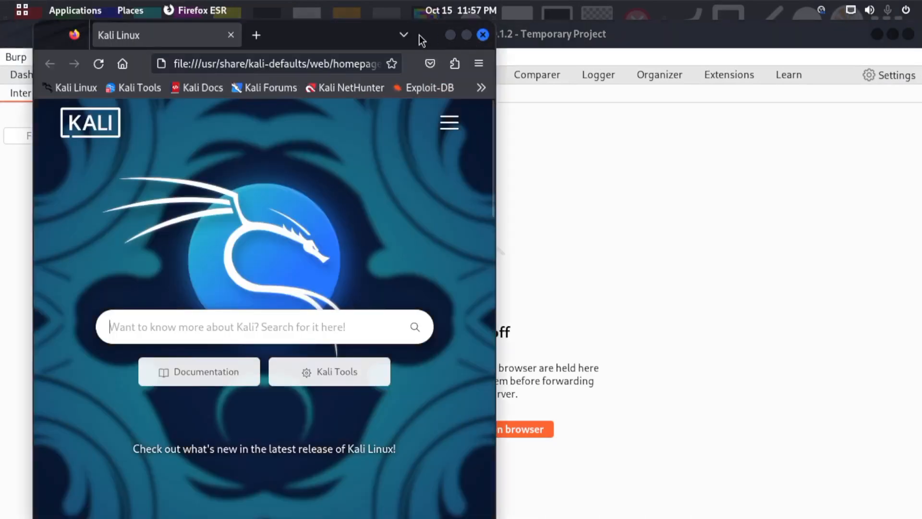
# - Move the new Firefox window to the middle of the screen and rearrange the Burp window behind it
pyautogui.moveTo(353, 29); pyautogui.dragTo(494, 145)
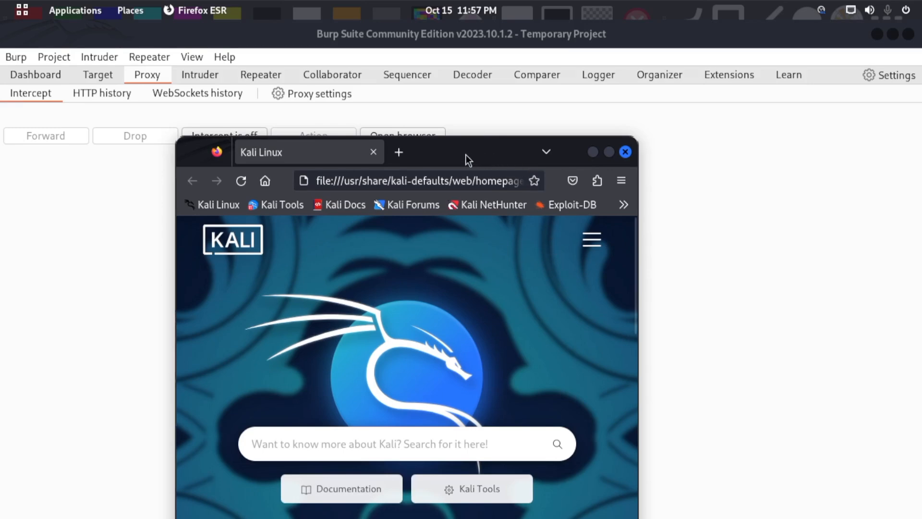
pyautogui.moveTo(466, 155); pyautogui.dragTo(469, 135)
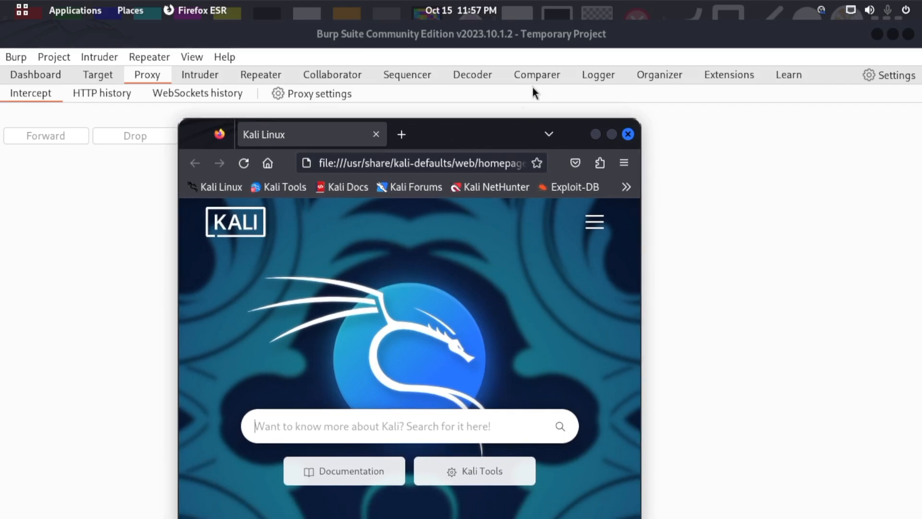
pyautogui.moveTo(526, 37); pyautogui.dragTo(524, 2)
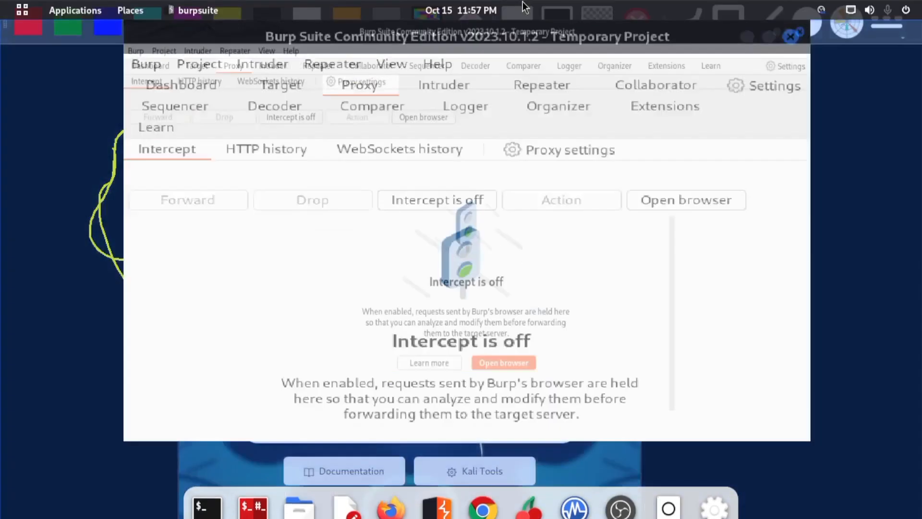
pyautogui.press('super')
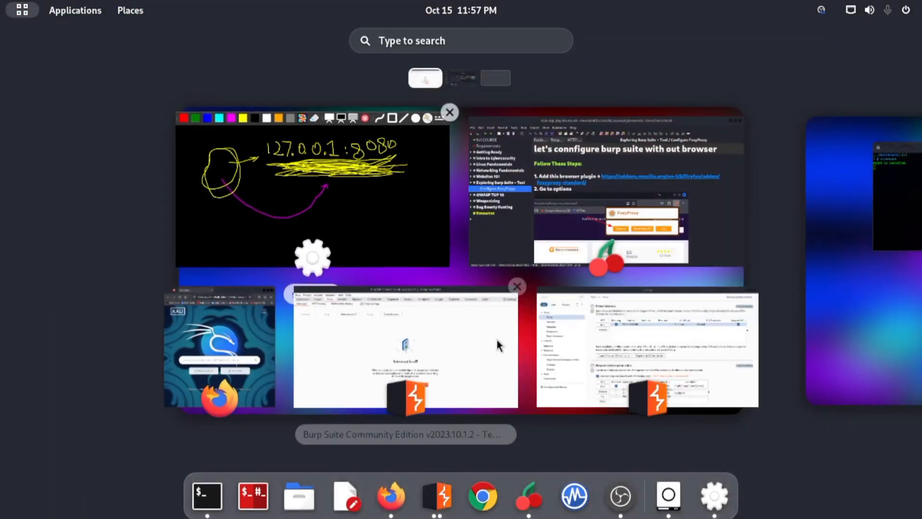
pyautogui.click(244, 328)
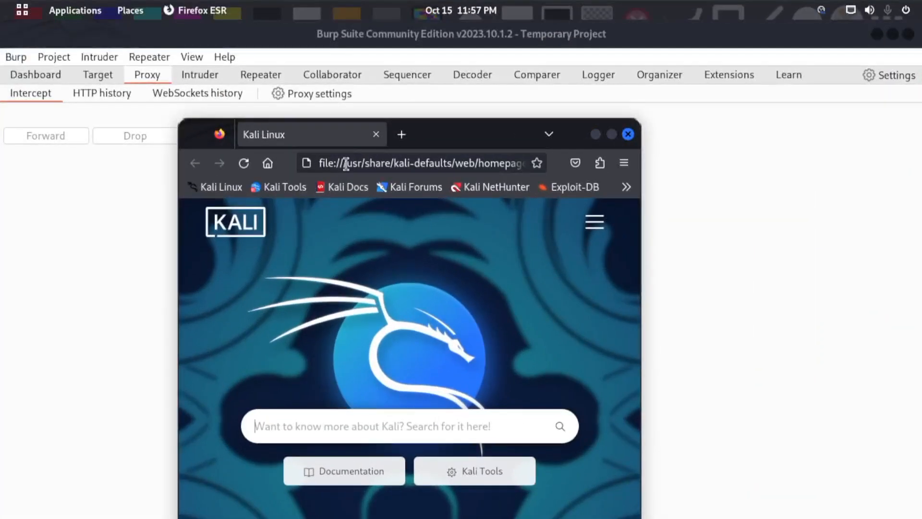
pyautogui.doubleClick(442, 129)
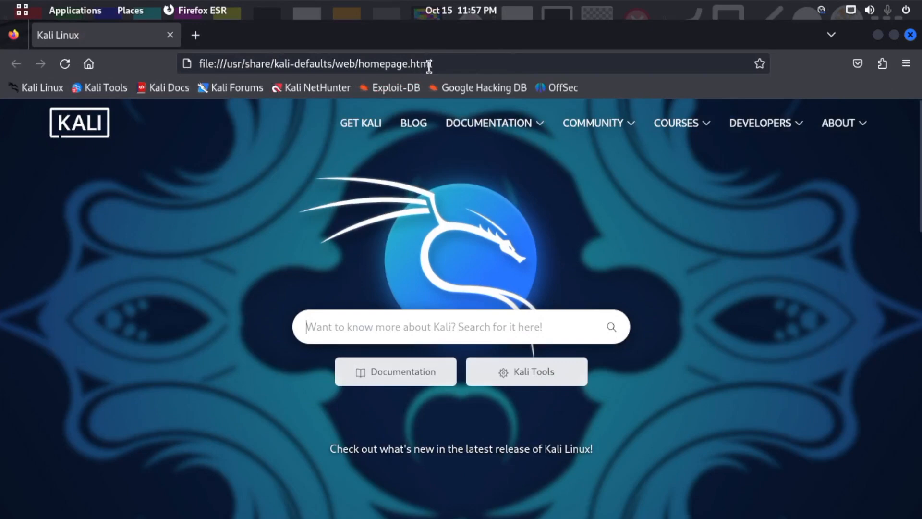
pyautogui.click(431, 64)
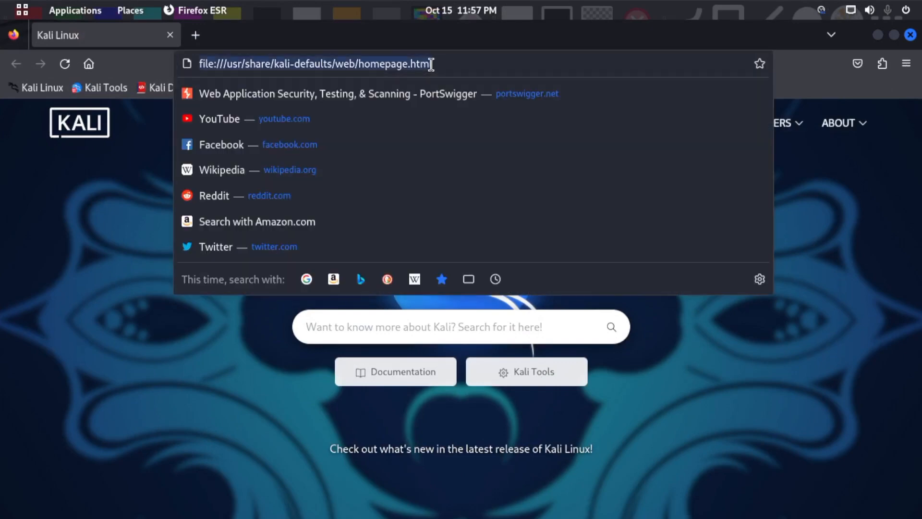
pyautogui.write('h')
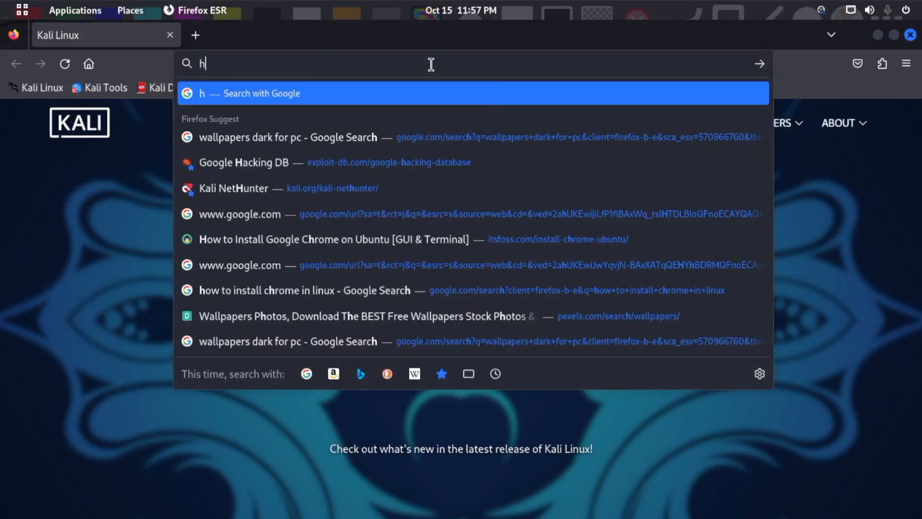
pyautogui.write('ttp:')
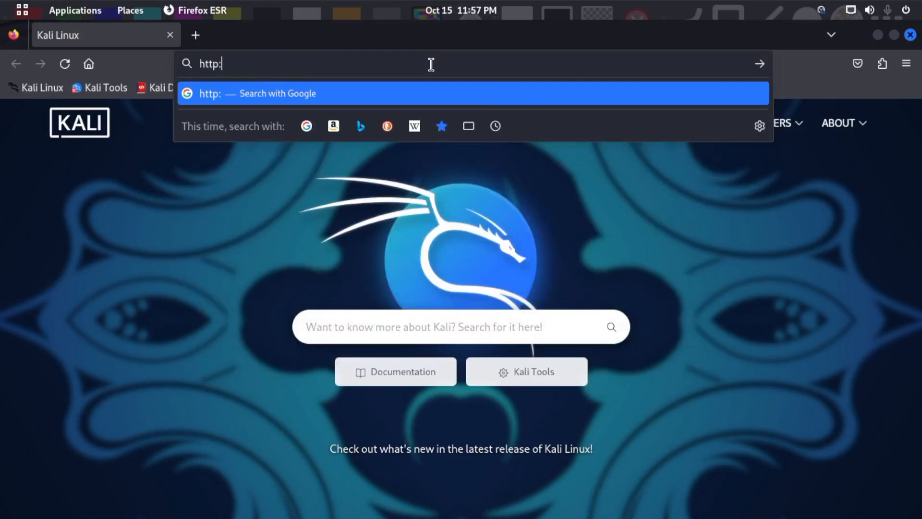
pyautogui.write('//burpsuite')
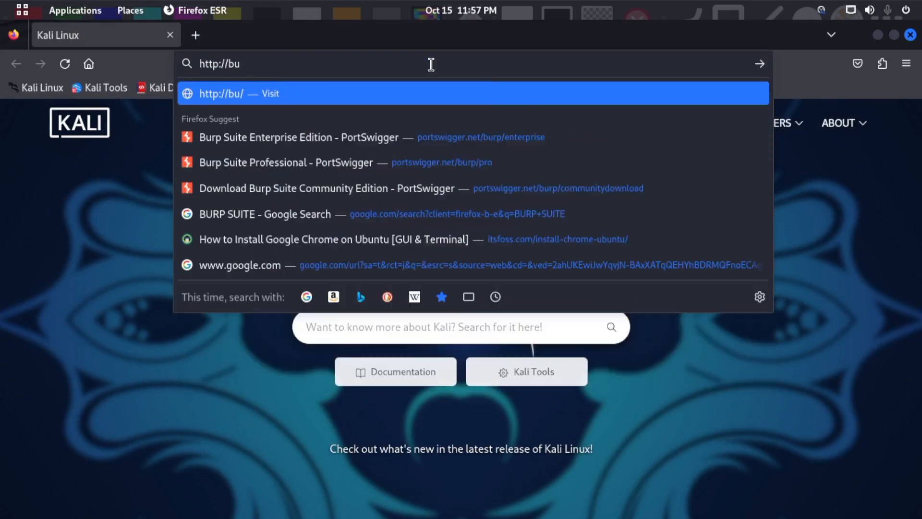
pyautogui.press('Return')
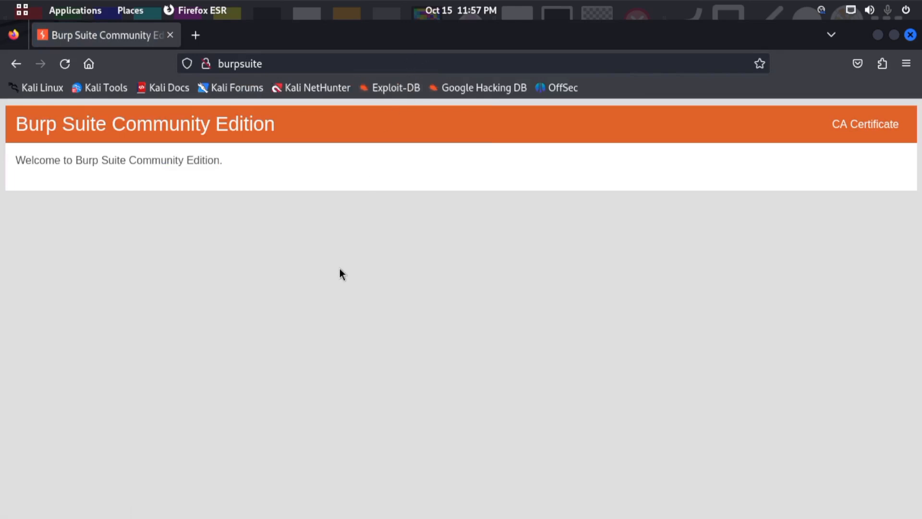
# - Enlarge the Burp Suite Community Edition page and download its CA certificate
pyautogui.moveTo(143, 161); pyautogui.dragTo(247, 173)
pyautogui.click(472, 174)
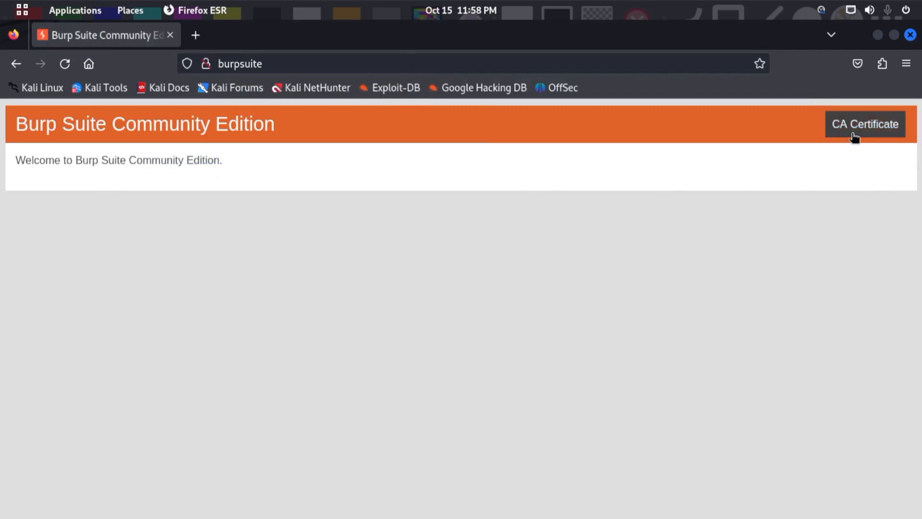
pyautogui.scroll(5, 846, 128)
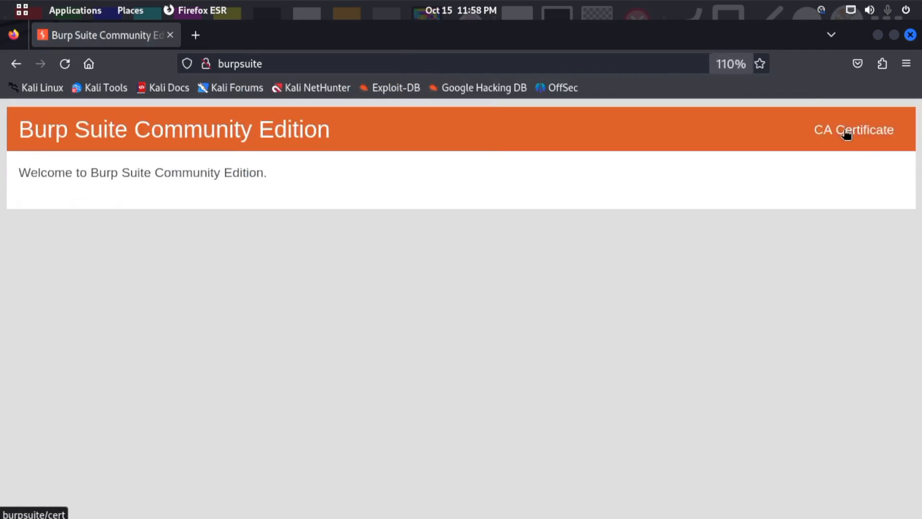
pyautogui.click(790, 141)
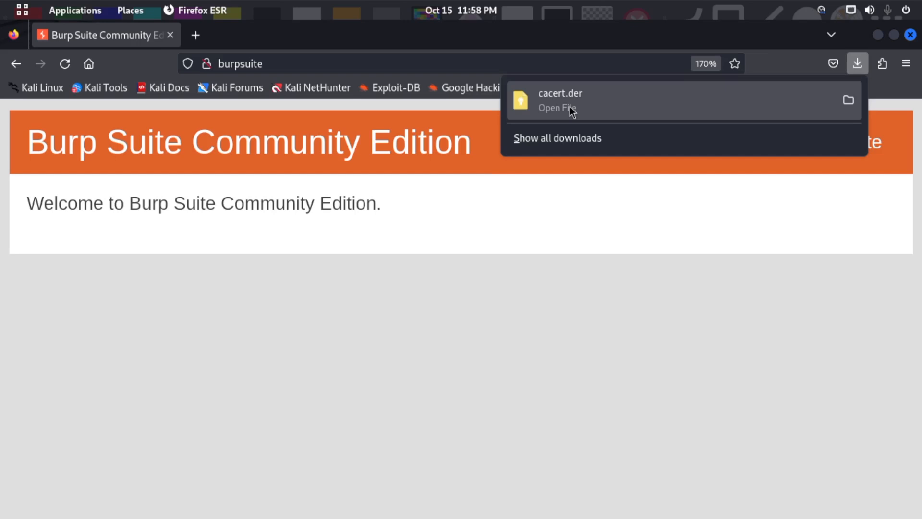
# - Search the Firefox settings for "certifi" and open the Certificate Manager
pyautogui.click(907, 64)
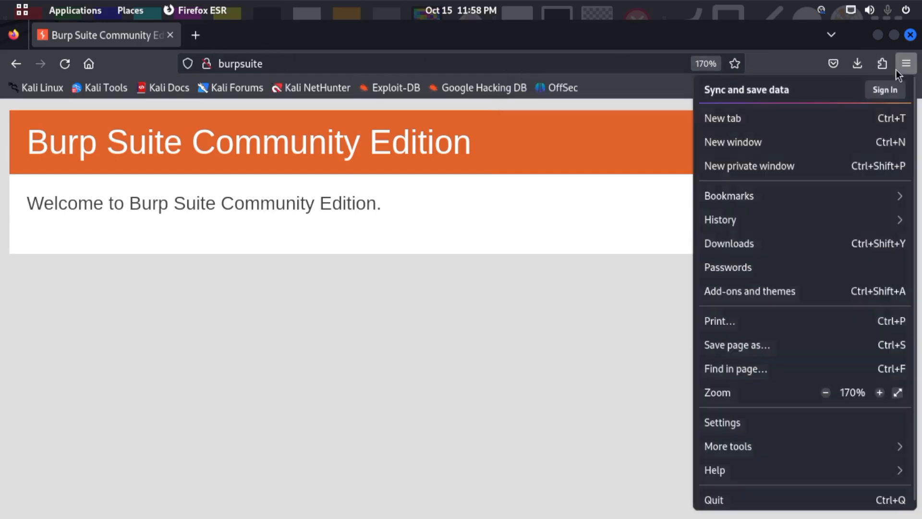
pyautogui.click(741, 424)
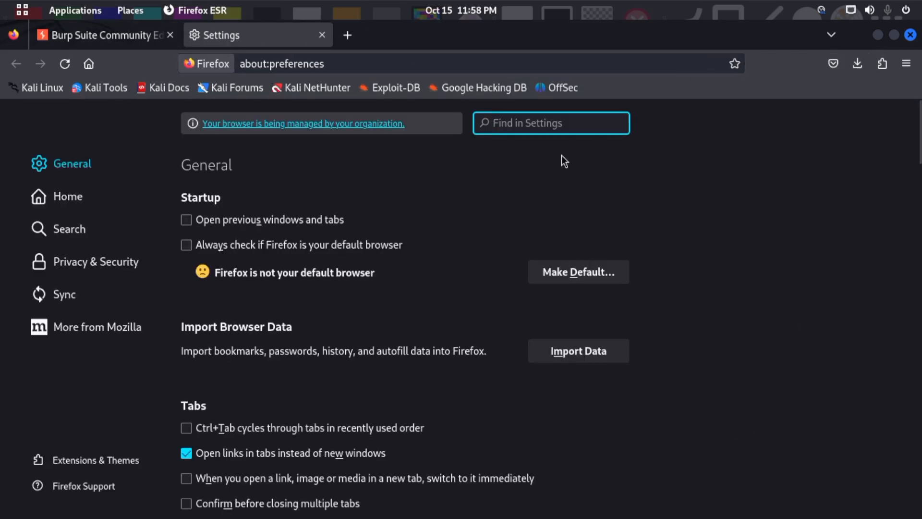
pyautogui.write('certifi')
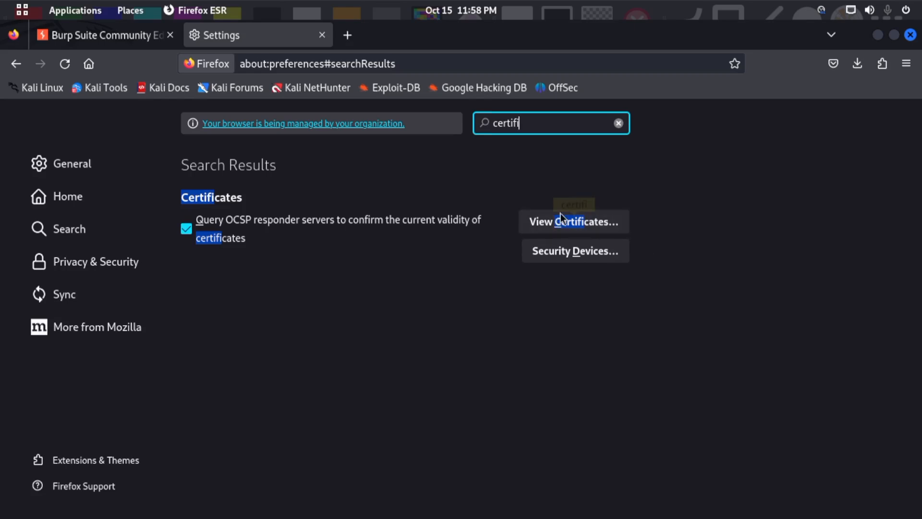
pyautogui.hotkey('ctrl', '+')
pyautogui.hotkey('ctrl', '+')
pyautogui.hotkey('ctrl', '+')
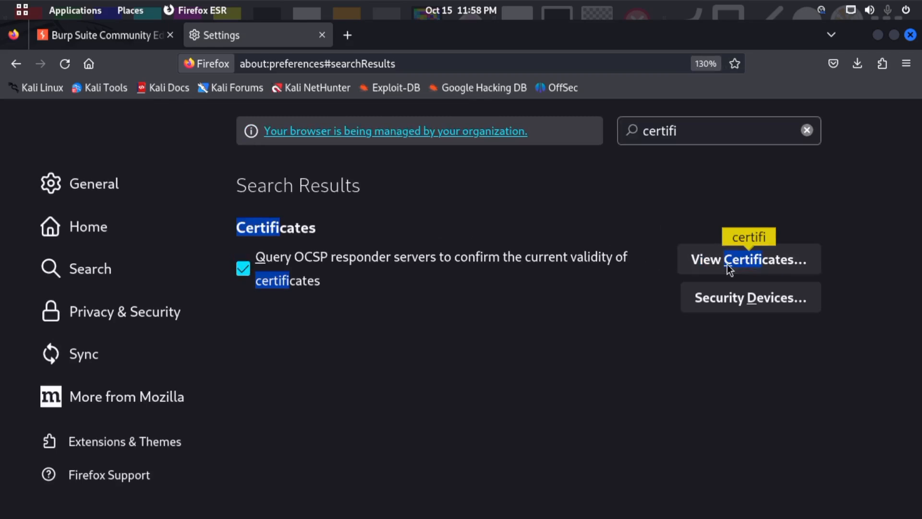
pyautogui.click(726, 265)
# - Reduce the settings page zoom to 90% and reopen the Certificate Manager at its authorities list
pyautogui.click(693, 297)
pyautogui.moveTo(693, 297); pyautogui.dragTo(422, 434)
pyautogui.hotkey('ctrl', '-')
pyautogui.hotkey('ctrl', '-')
pyautogui.hotkey('ctrl', '-')
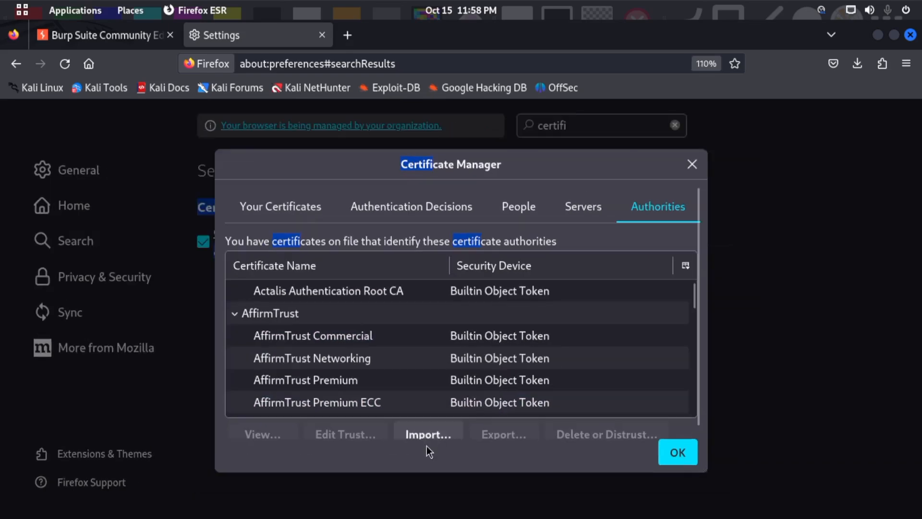
pyautogui.hotkey('ctrl', '-')
pyautogui.hotkey('ctrl', '-')
pyautogui.hotkey('ctrl', '-')
pyautogui.hotkey('ctrl', '+')
pyautogui.hotkey('ctrl', '+')
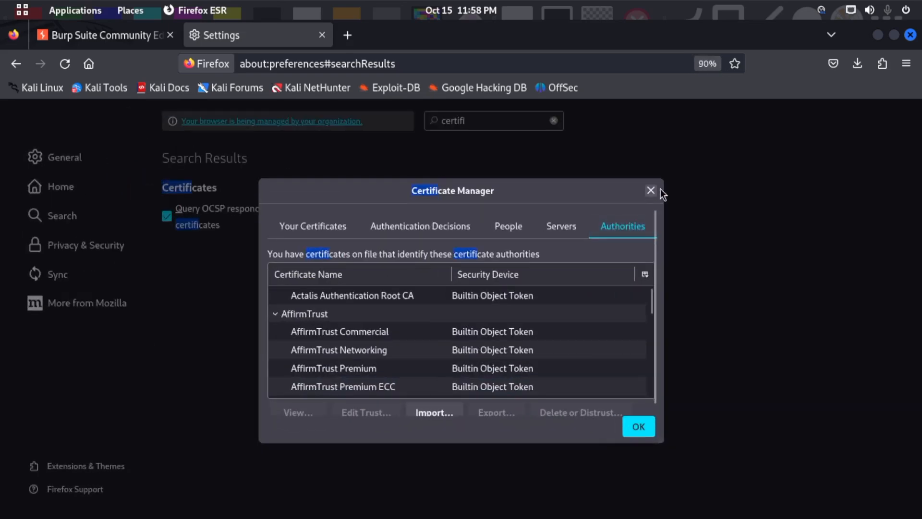
pyautogui.click(652, 181)
pyautogui.click(447, 212)
pyautogui.click(488, 214)
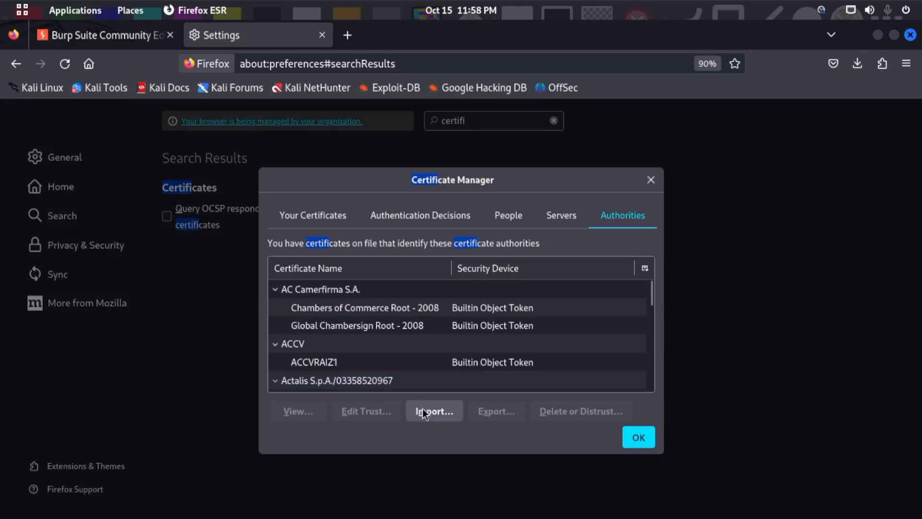
# - Import cacert.der as a certificate authority trusted to identify websites and email users, and close the Certificate Manager
pyautogui.click(439, 412)
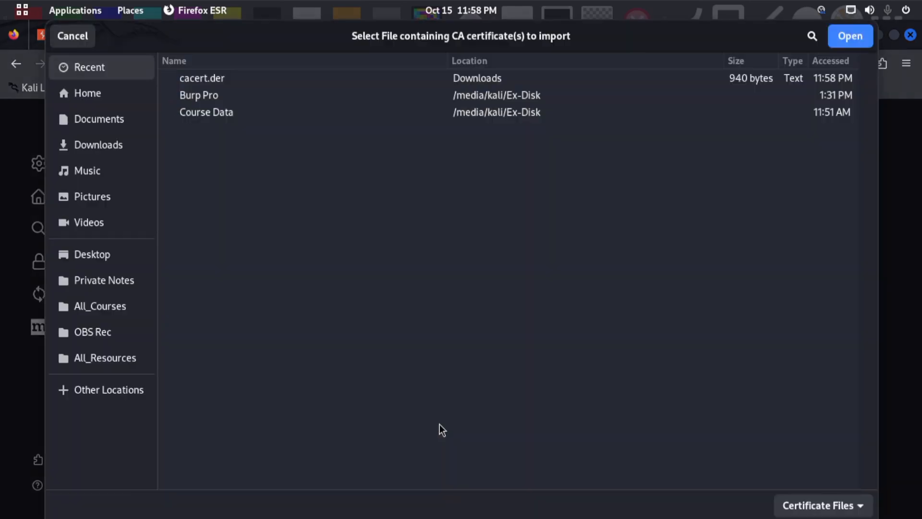
pyautogui.click(240, 78)
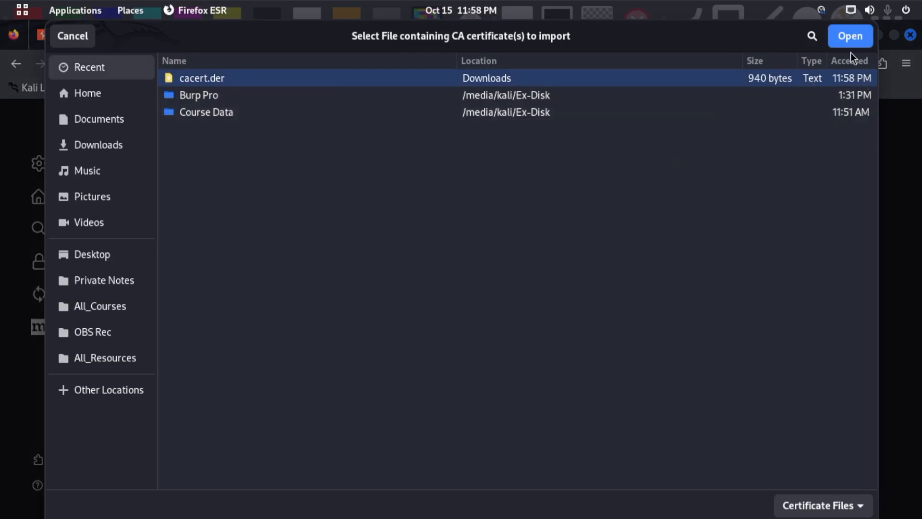
pyautogui.click(848, 36)
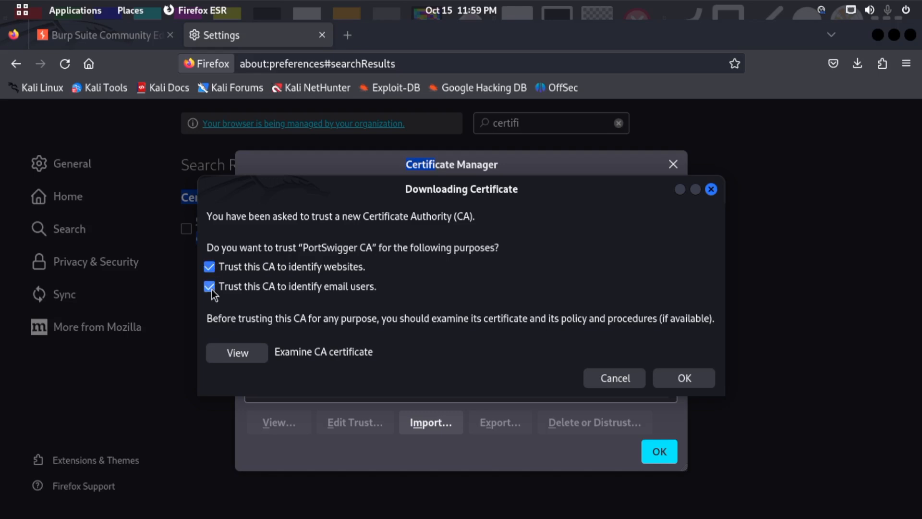
pyautogui.click(369, 290)
pyautogui.click(223, 286)
pyautogui.click(684, 378)
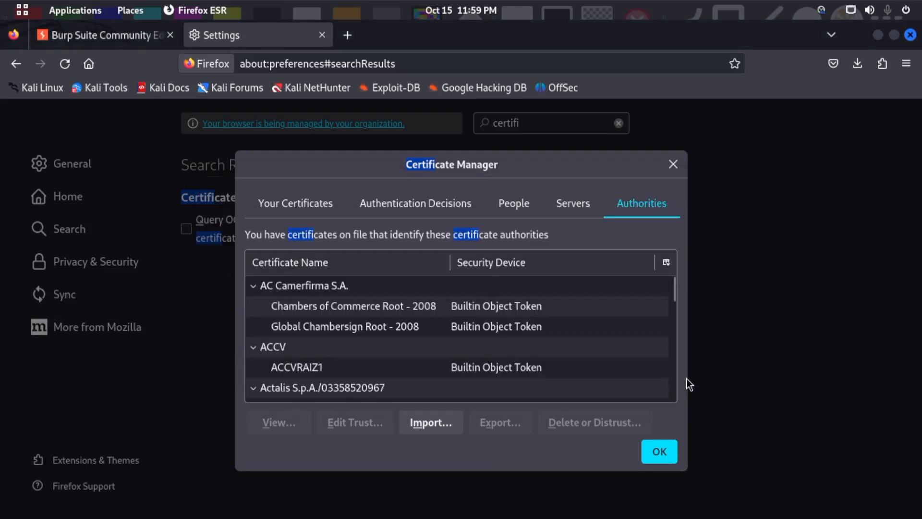
pyautogui.click(666, 463)
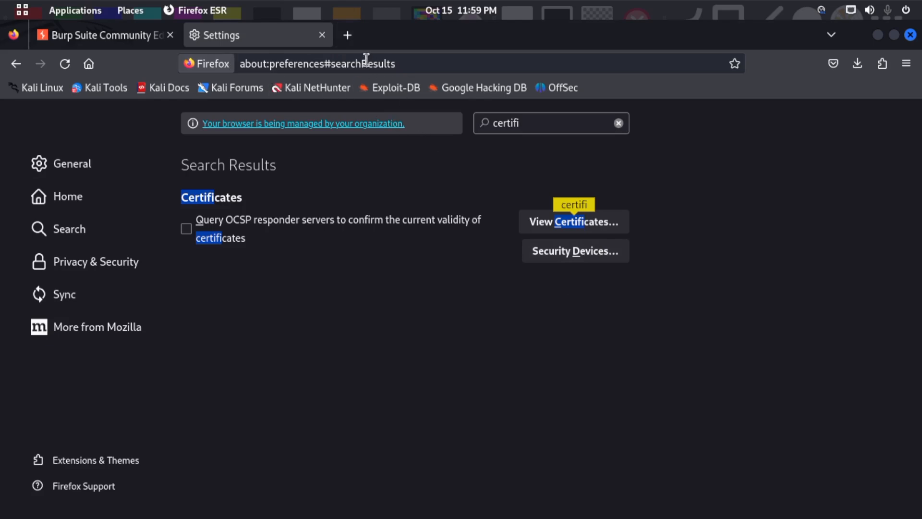
# - Load youtube.com in a new Firefox tab and maximise the browser window again
pyautogui.click(359, 42)
pyautogui.moveTo(712, 41); pyautogui.dragTo(406, 98)
pyautogui.click(329, 124)
pyautogui.write('y')
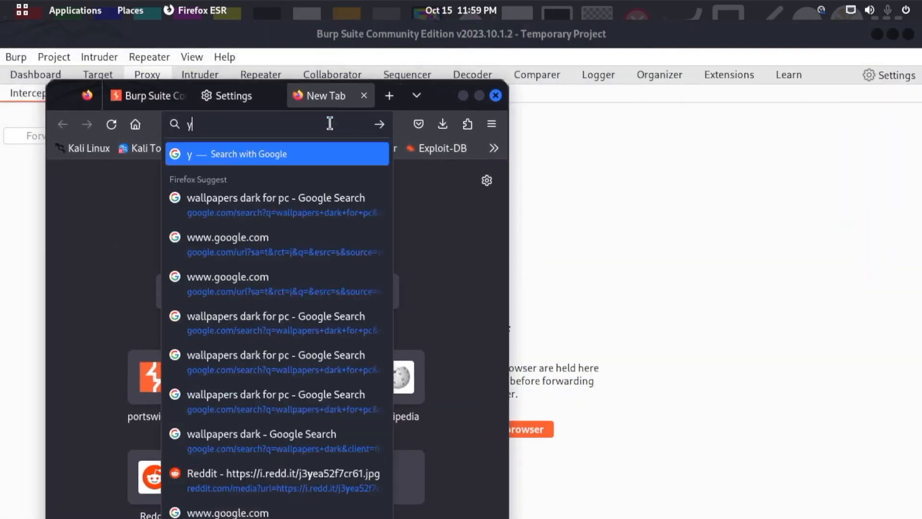
pyautogui.write('outube.co,m,')
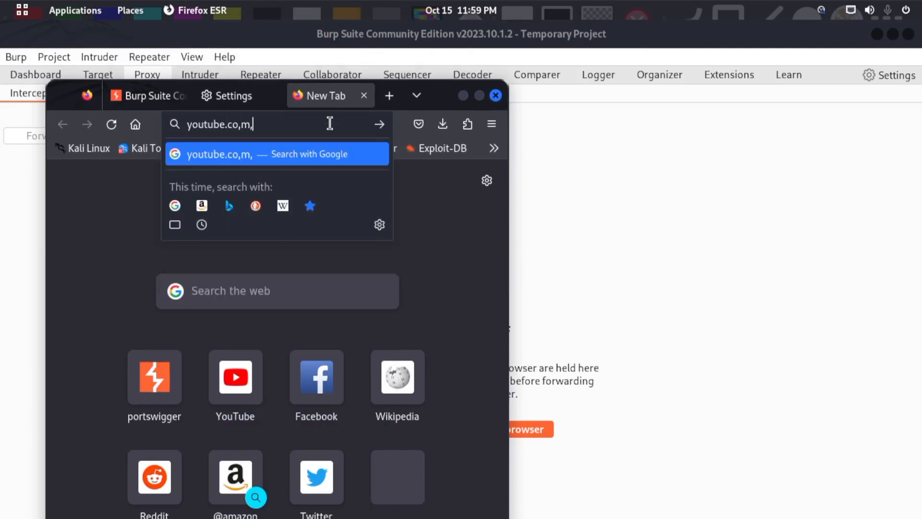
pyautogui.press('BackSpace')
pyautogui.press('BackSpace')
pyautogui.write('m')
pyautogui.press('Return')
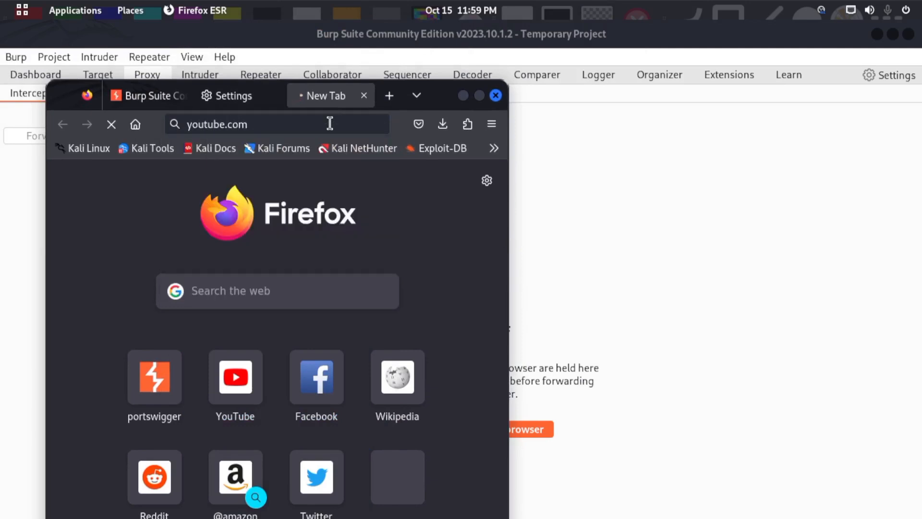
pyautogui.click(480, 94)
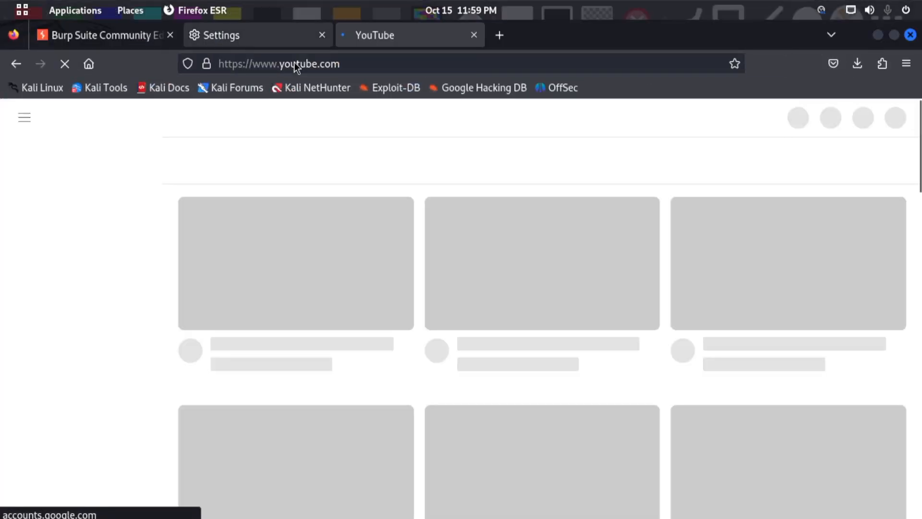
# - Search the Firefox settings for "proxy" and review the manual proxy configuration in the connection settings
pyautogui.click(285, 37)
pyautogui.doubleClick(578, 120)
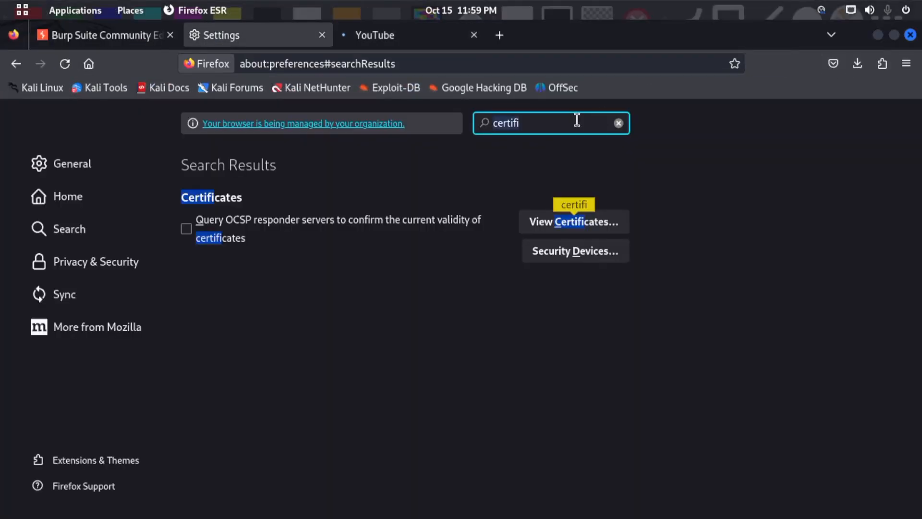
pyautogui.write('proxy')
pyautogui.click(620, 217)
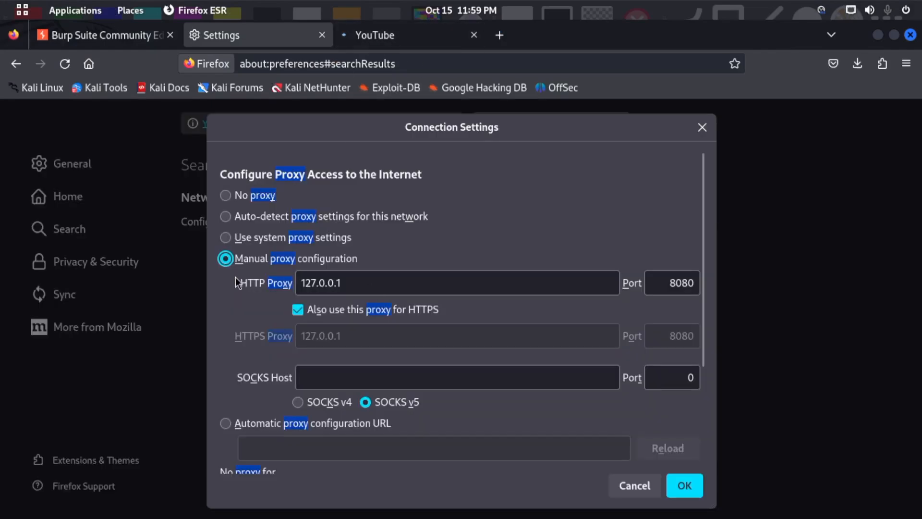
pyautogui.click(332, 282)
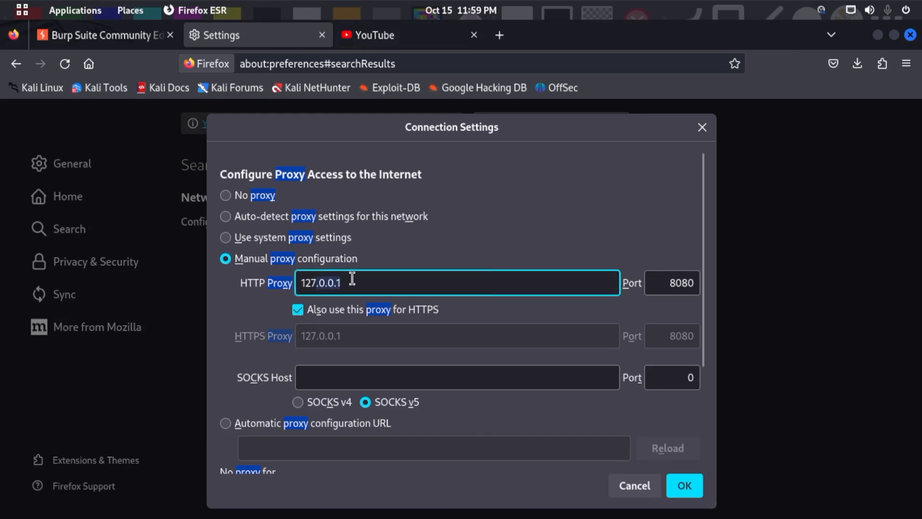
# - Return to the YouTube tab and look through its home page
pyautogui.click(391, 40)
pyautogui.scroll(3, 550, 296)
pyautogui.scroll(-3, 842, 268)
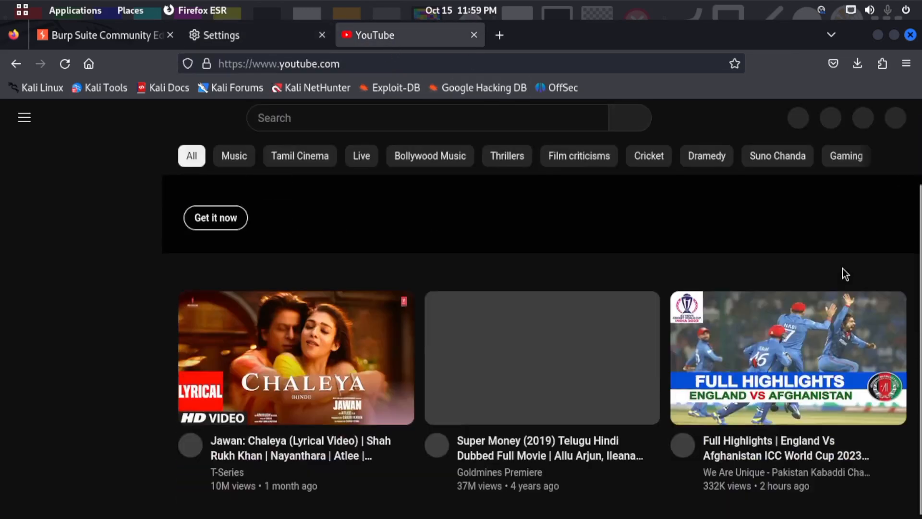
pyautogui.scroll(-8, 490, 283)
pyautogui.scroll(-15, 543, 312)
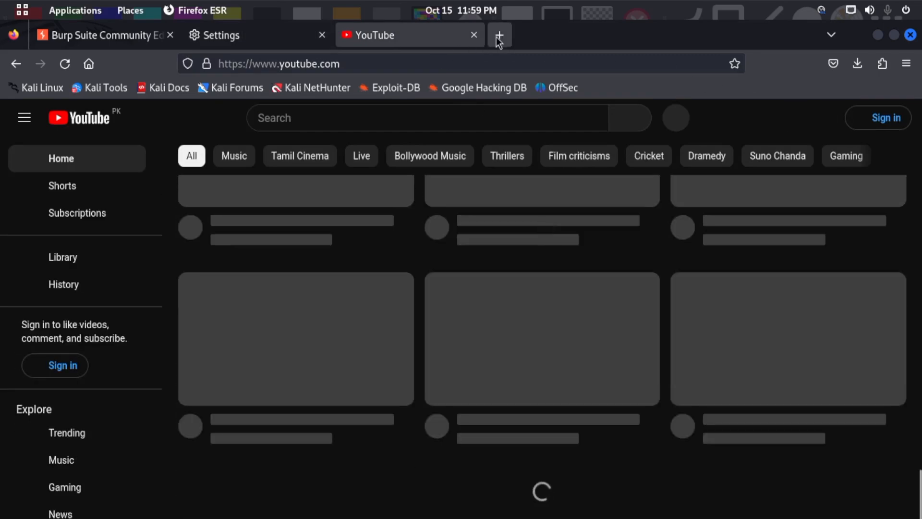
# - Open a new tab, close the YouTube tab and switch to Burp Suite's proxy listener settings
pyautogui.click(498, 38)
pyautogui.click(466, 37)
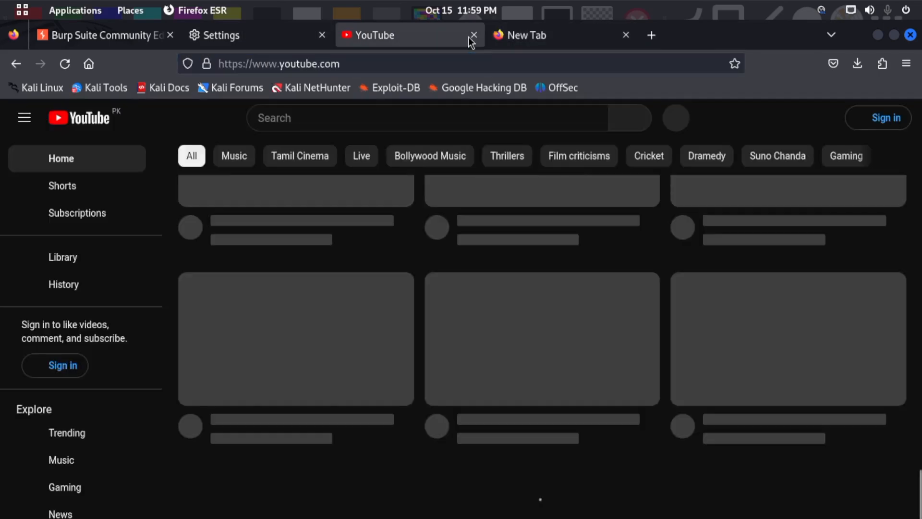
pyautogui.click(449, 63)
pyautogui.hotkey('ctrl', 'w')
pyautogui.press('super')
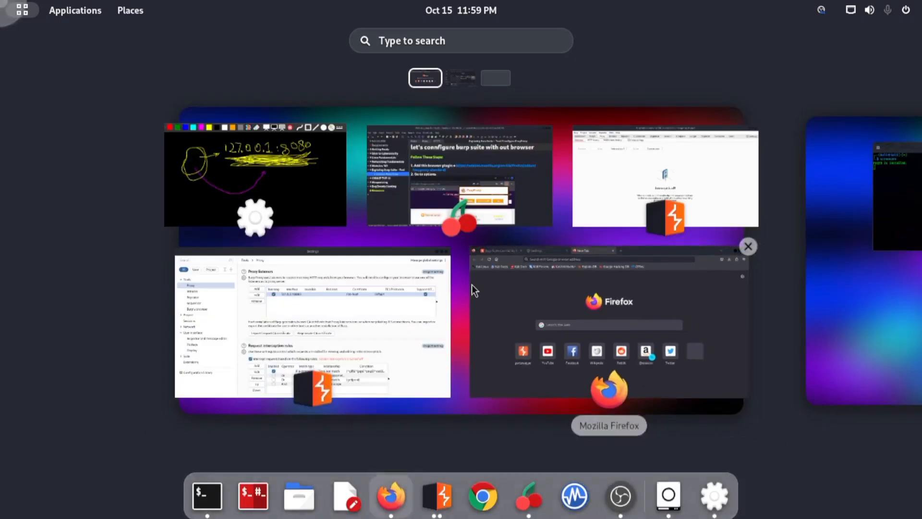
pyautogui.click(336, 317)
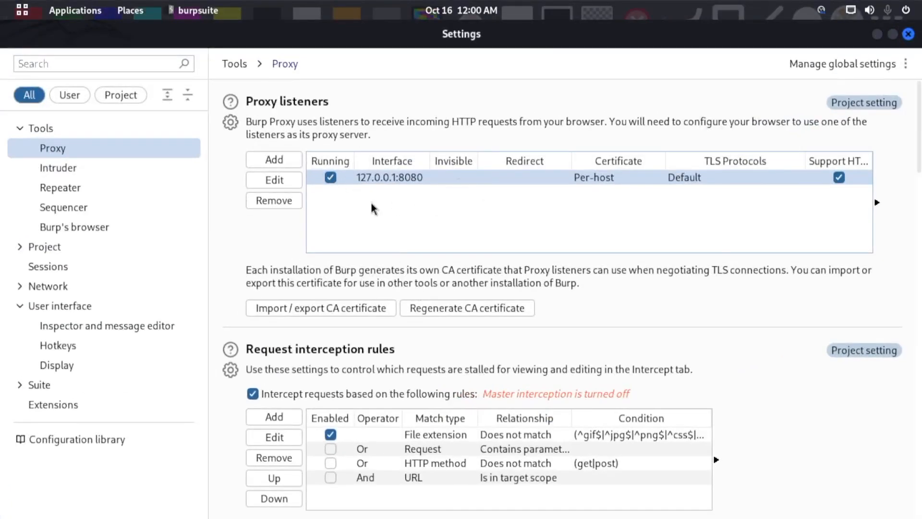
# - Turn off Burp's 127.0.0.1:8080 proxy listener and try to load kali.org in the new Firefox tab
pyautogui.click(331, 178)
pyautogui.click(877, 34)
pyautogui.click(411, 63)
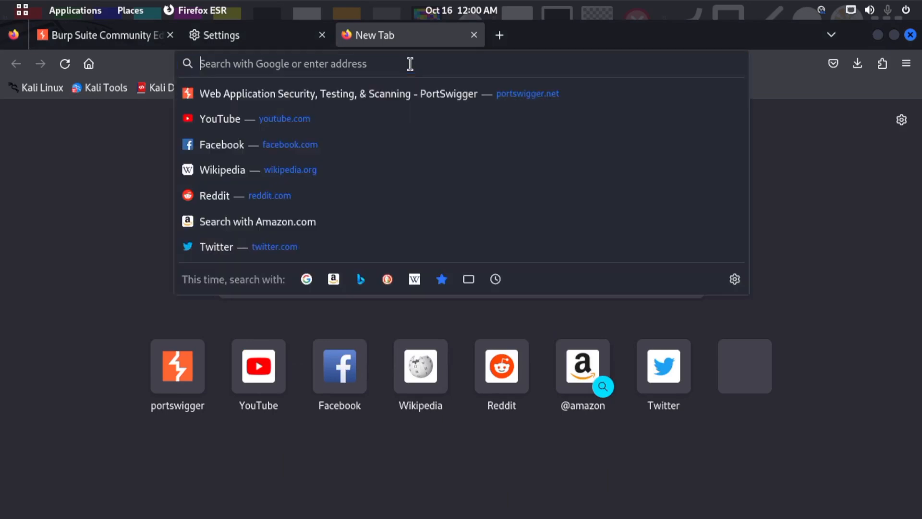
pyautogui.write('kali.org/')
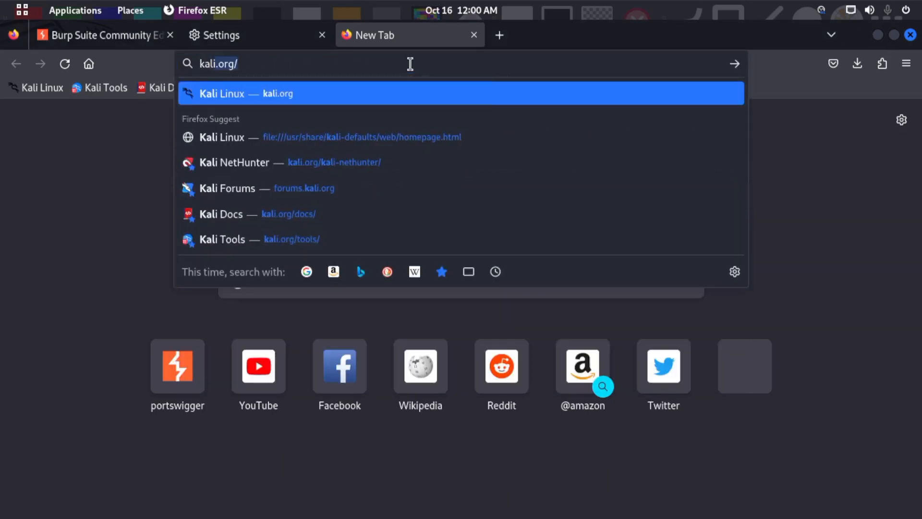
pyautogui.press('Return')
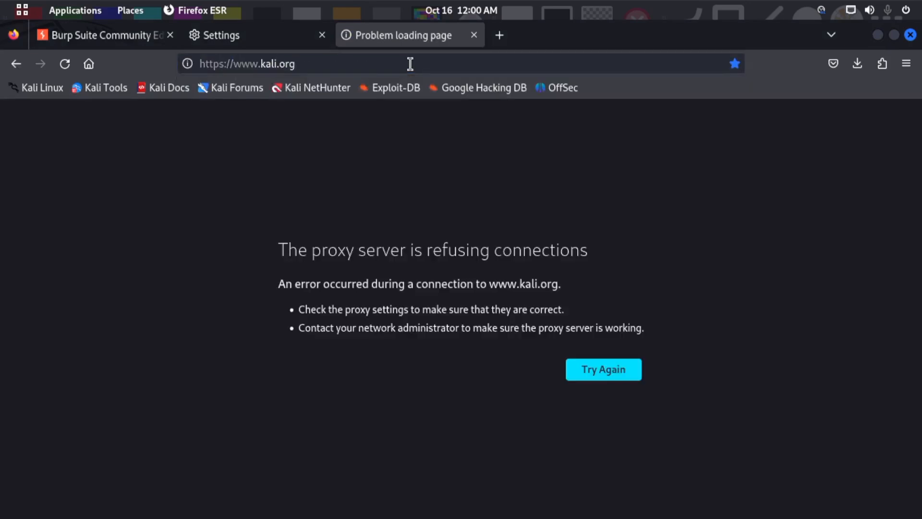
# - Switch back to Burp Suite's proxy settings and turn the 127.0.0.1:8080 listener on again
pyautogui.press('super')
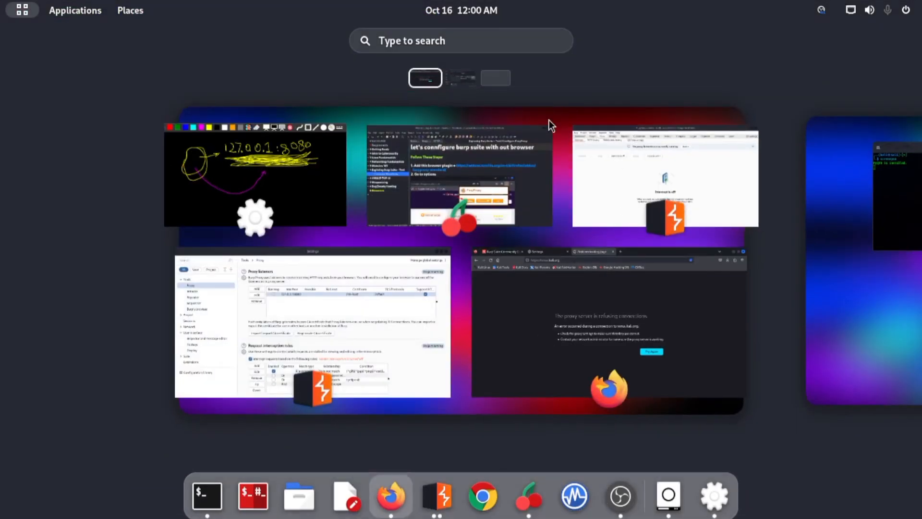
pyautogui.click(423, 302)
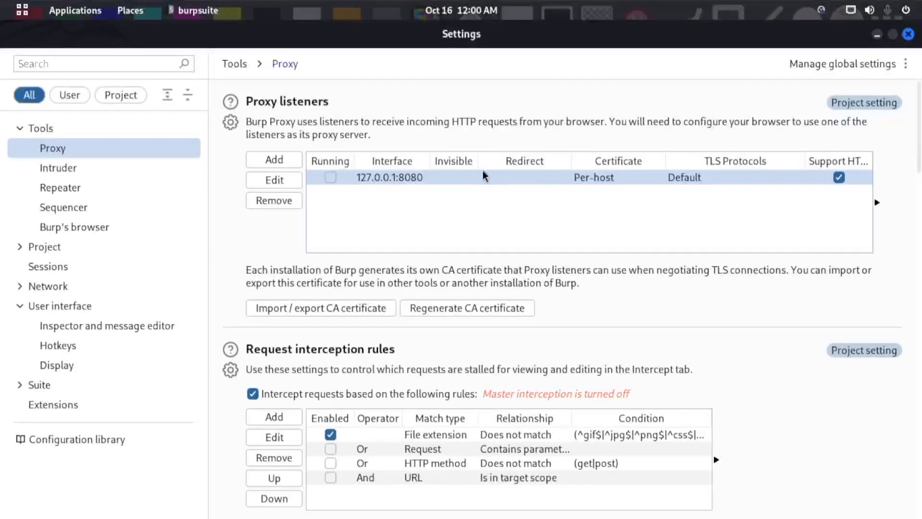
pyautogui.click(330, 178)
# - Return to Firefox, reload kali.org and look through the page
pyautogui.press('super')
pyautogui.click(522, 297)
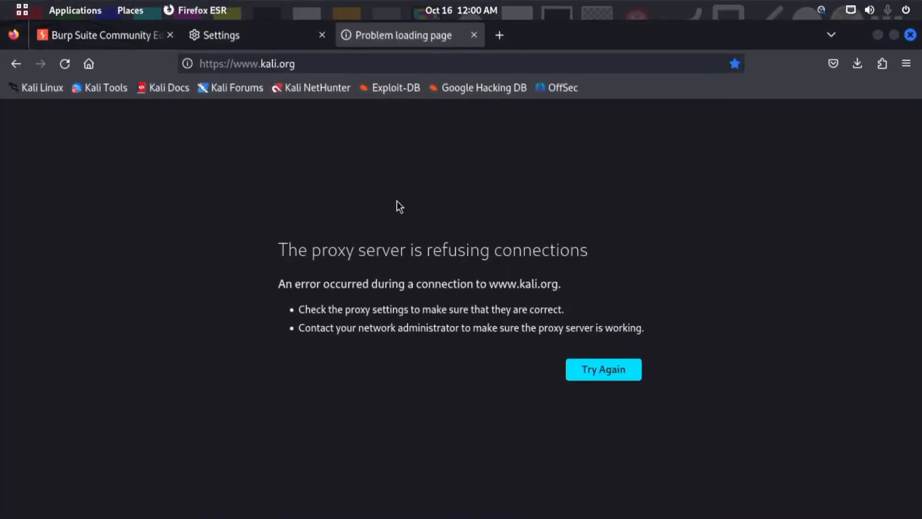
pyautogui.click(380, 61)
pyautogui.press('Return')
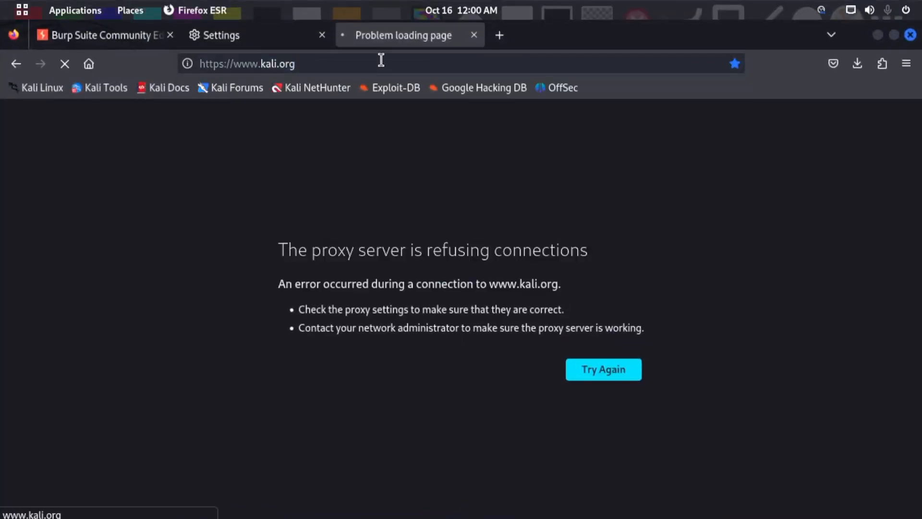
pyautogui.scroll(-5, 501, 314)
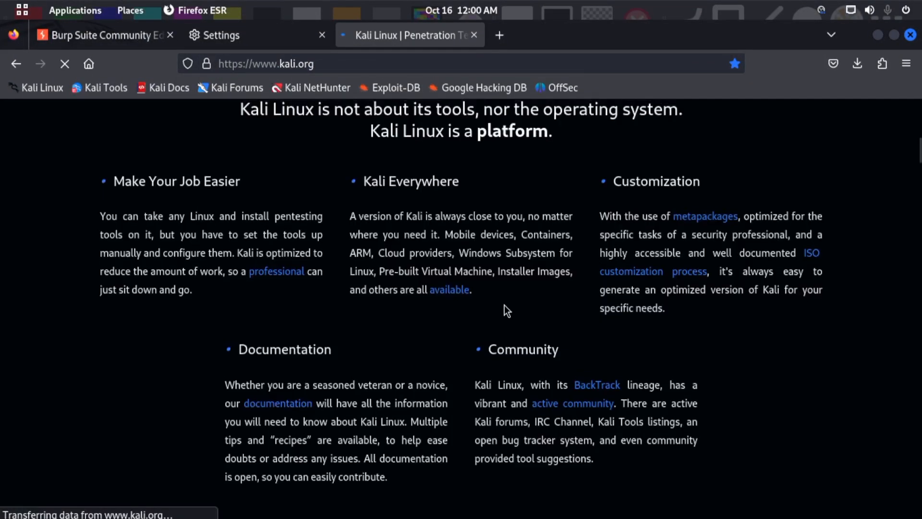
pyautogui.scroll(-8, 519, 278)
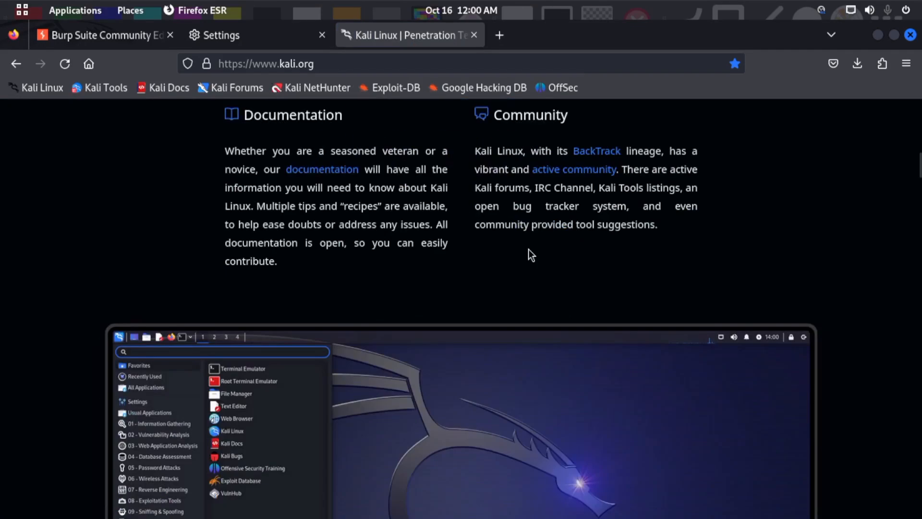
# - Close Burp Suite's Settings window, view the Proxy Intercept page in the main window and minimise it
pyautogui.press('super')
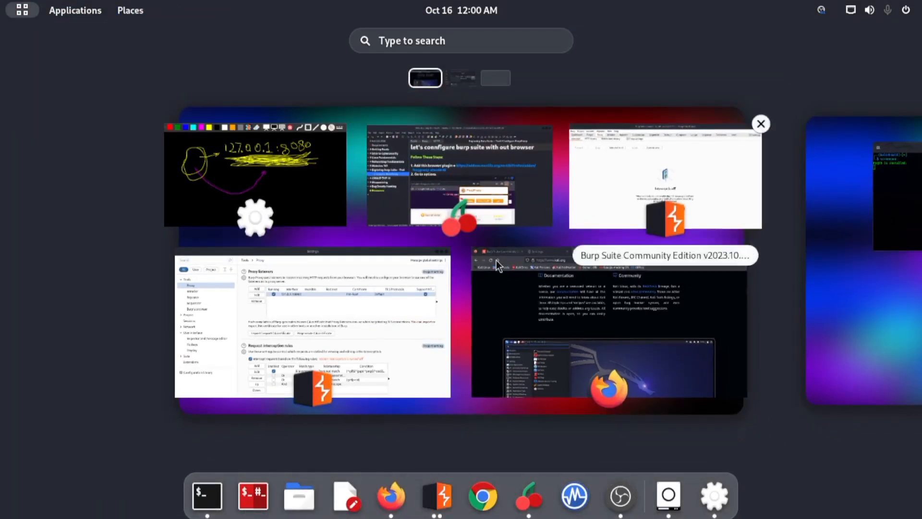
pyautogui.click(359, 305)
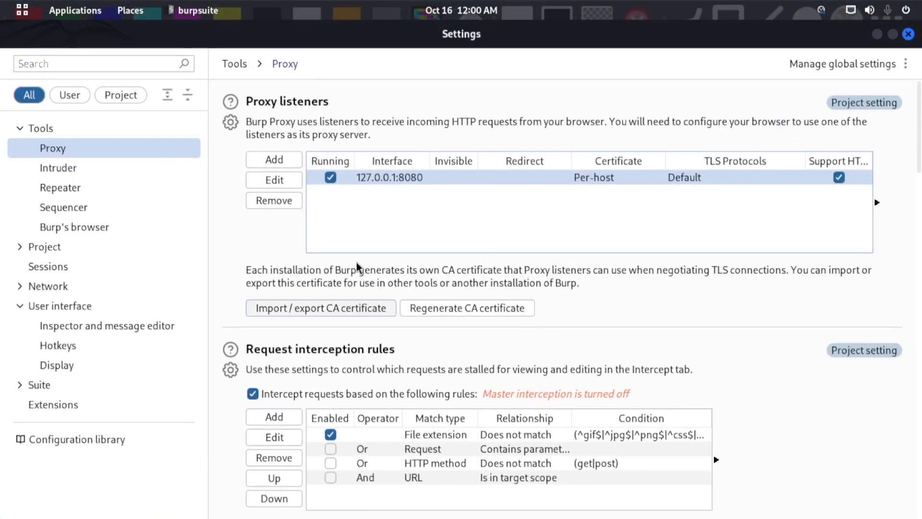
pyautogui.click(907, 35)
pyautogui.moveTo(1, 1)
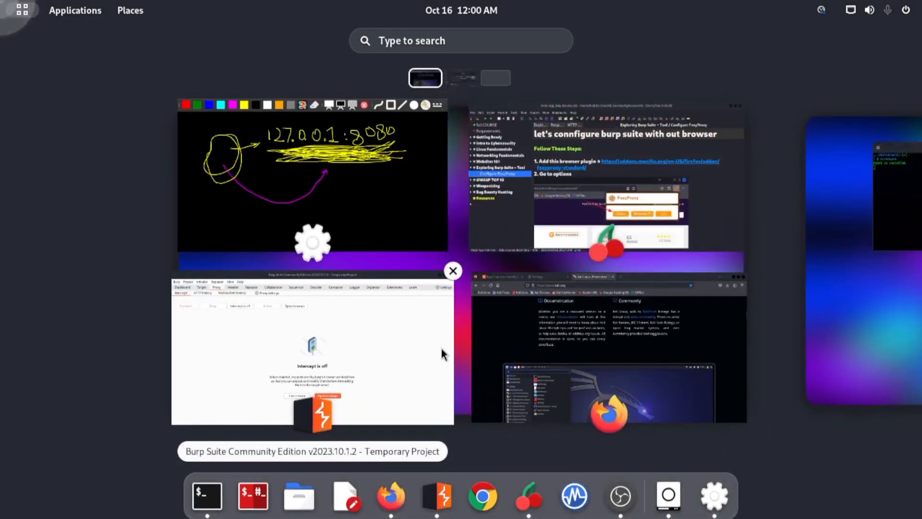
pyautogui.click(428, 335)
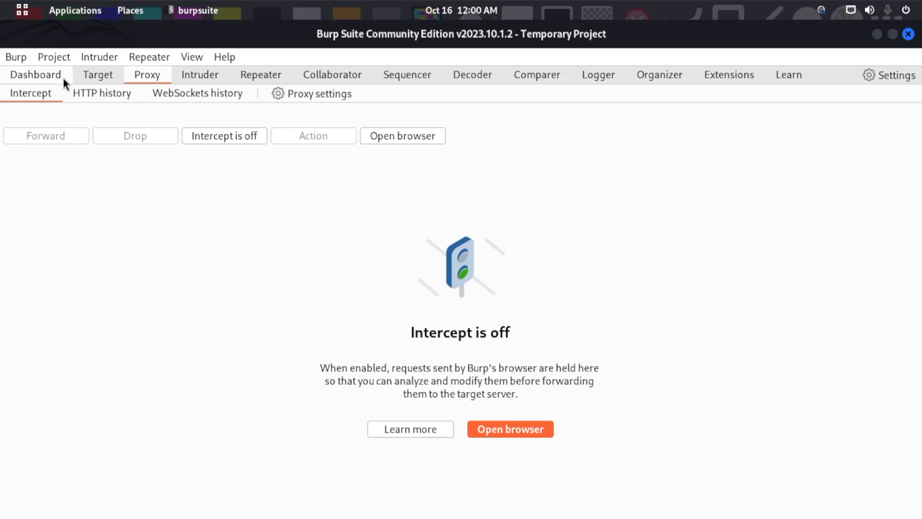
pyautogui.click(875, 35)
# - View Firefox's burpsuite page and close the Connection Settings dialog on the settings page without changing anything
pyautogui.click(131, 34)
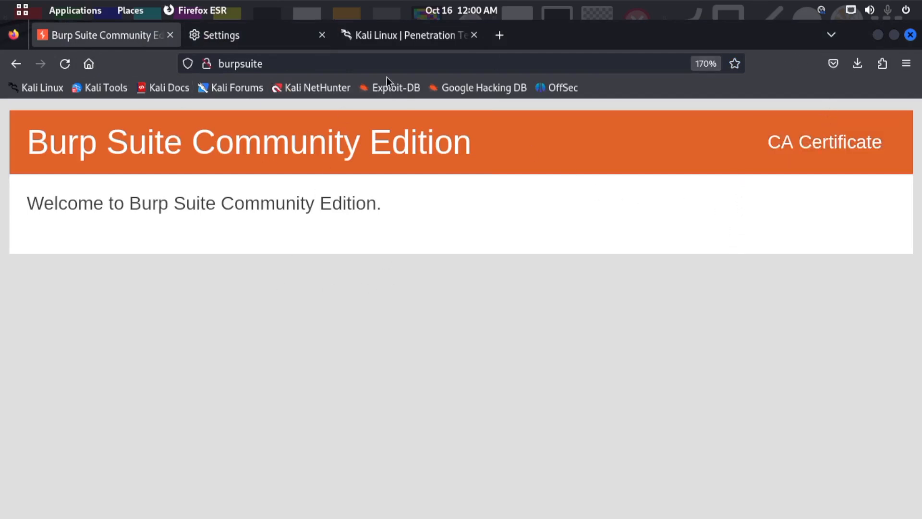
pyautogui.click(250, 34)
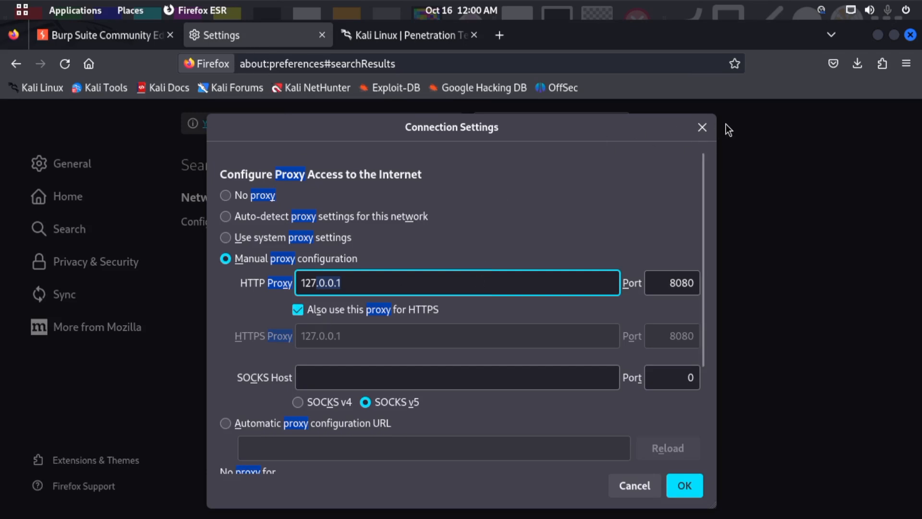
pyautogui.click(702, 128)
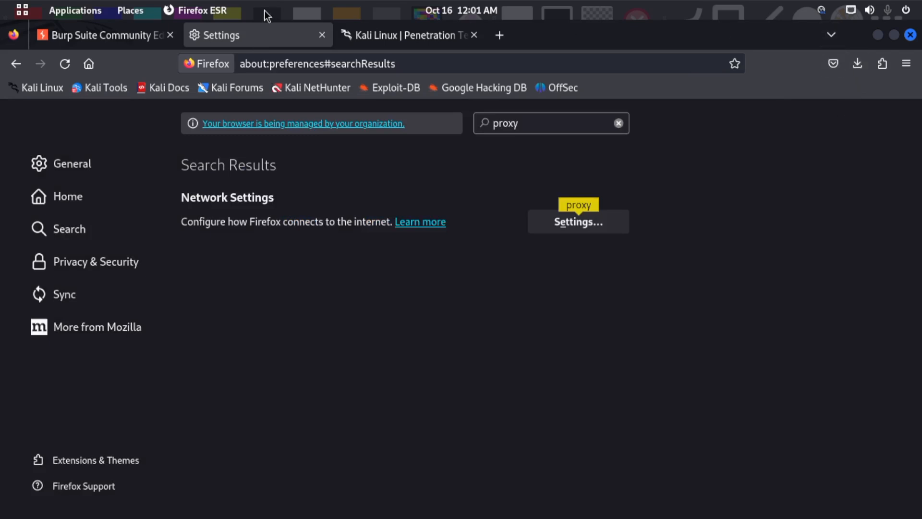
# - Search the web for "fgfh" in a new tab and close that tab
pyautogui.click(499, 35)
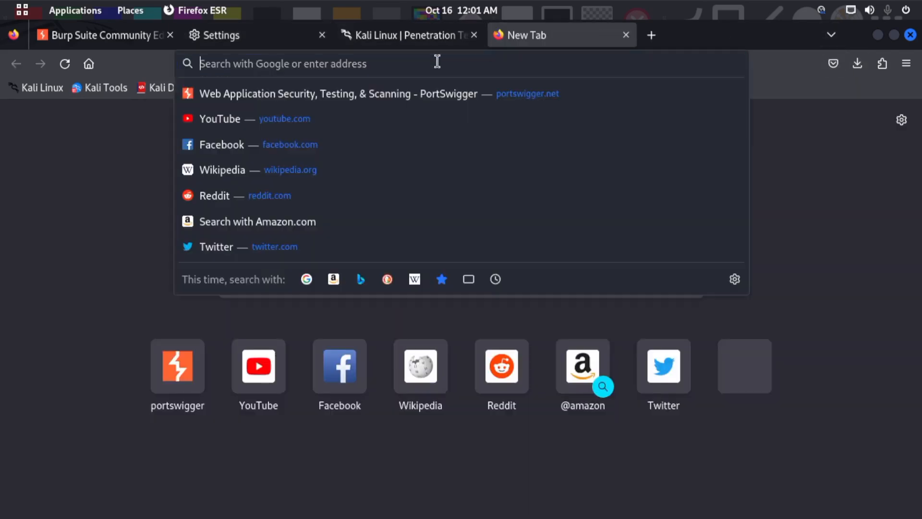
pyautogui.write('fgfh')
pyautogui.press('Return')
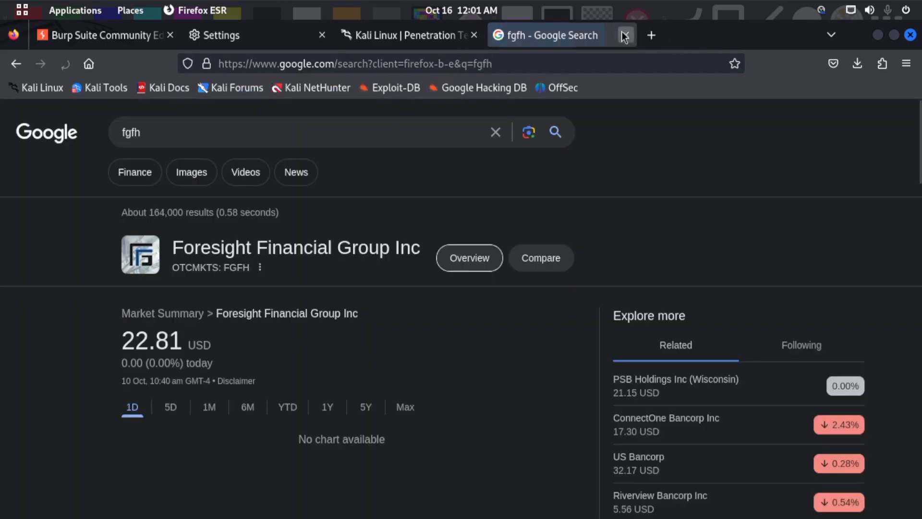
pyautogui.click(625, 34)
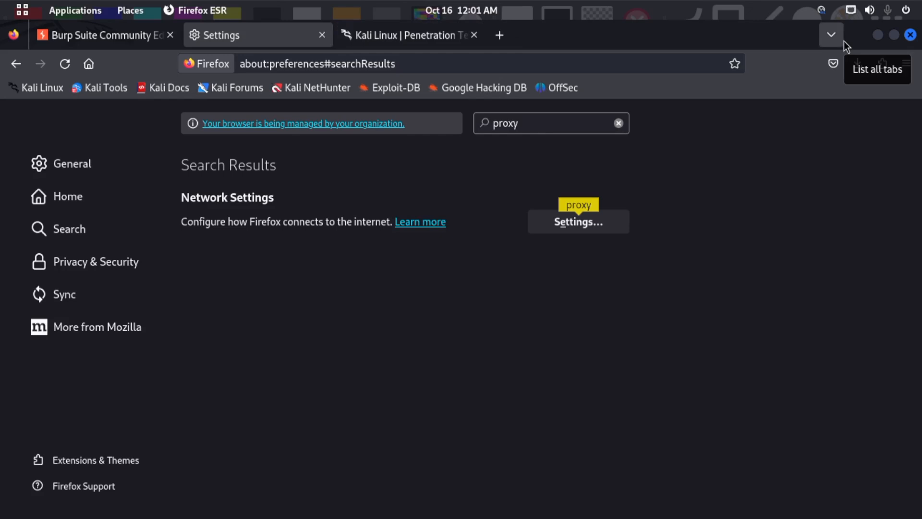
# - Switch to CherryTree, view the Configure FoxyProxy note and minimise the window
pyautogui.hotkey('alt', 'Tab')
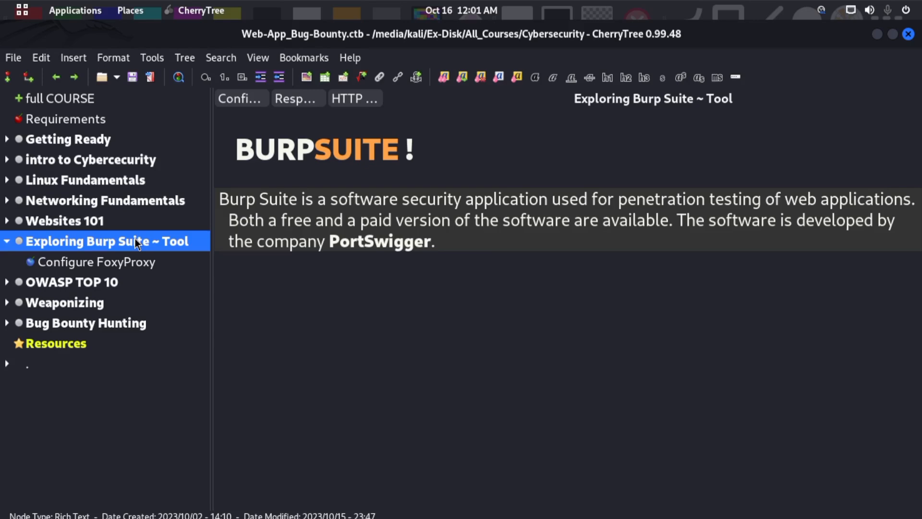
pyautogui.click(105, 262)
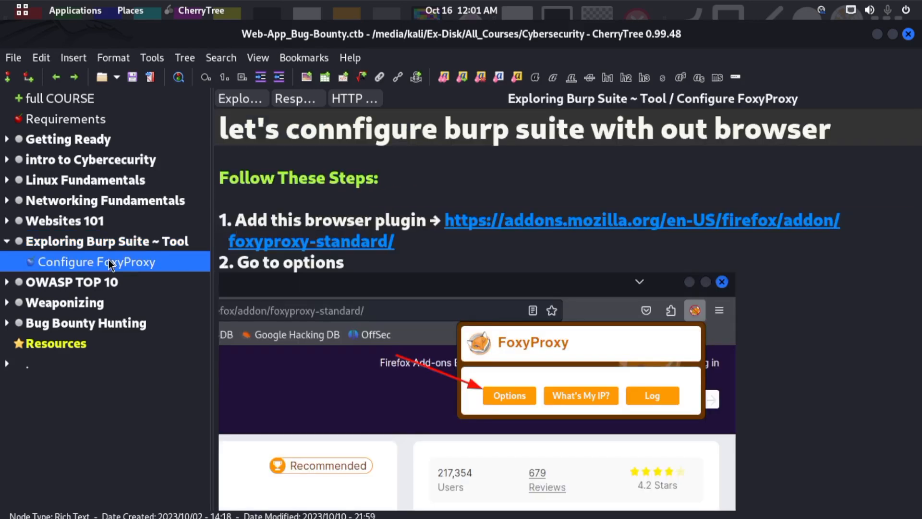
pyautogui.click(878, 35)
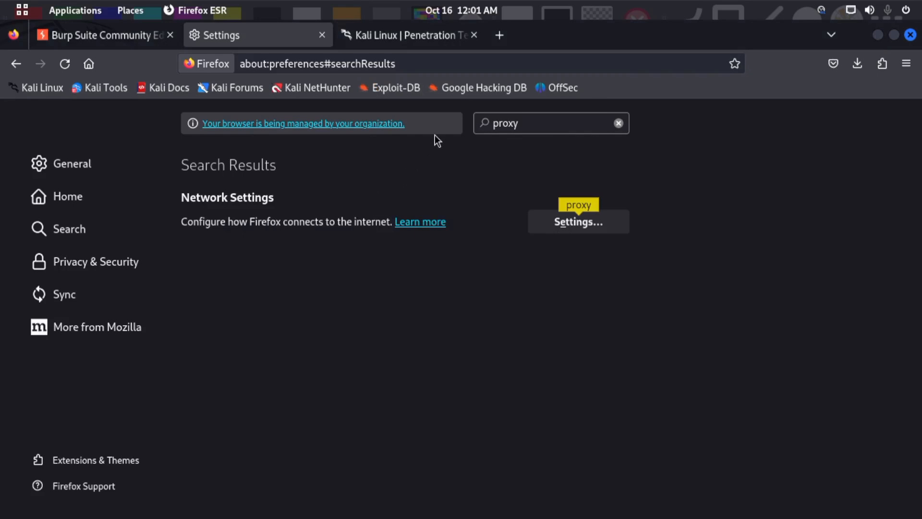
# - Set Firefox's connection settings to use the system proxy settings and save them
pyautogui.click(557, 217)
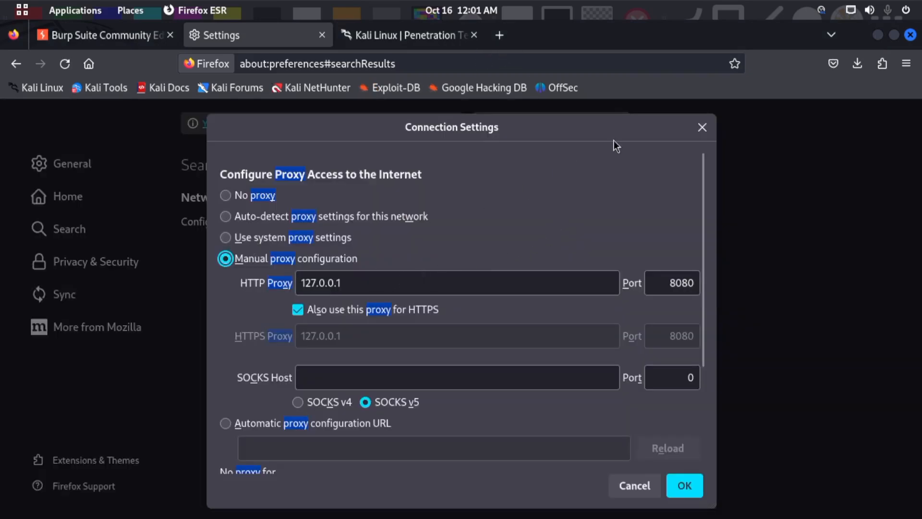
pyautogui.click(227, 237)
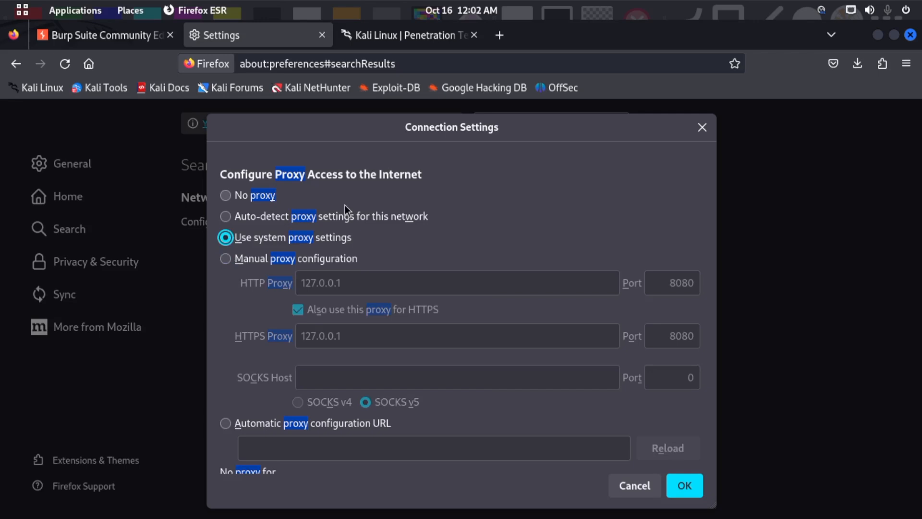
pyautogui.click(684, 485)
# - Reload kali.org in its Firefox tab and check Burp Suite's Proxy Intercept page before returning to Firefox
pyautogui.click(434, 36)
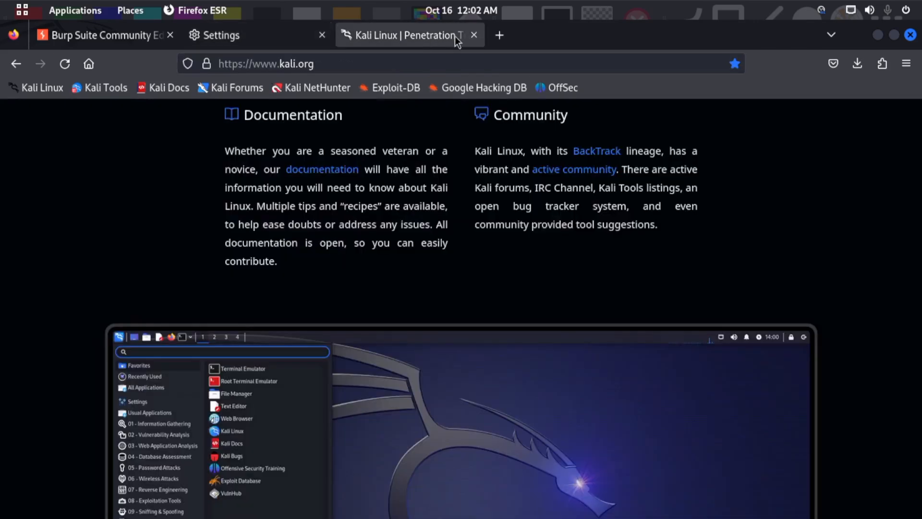
pyautogui.click(422, 59)
pyautogui.press('Return')
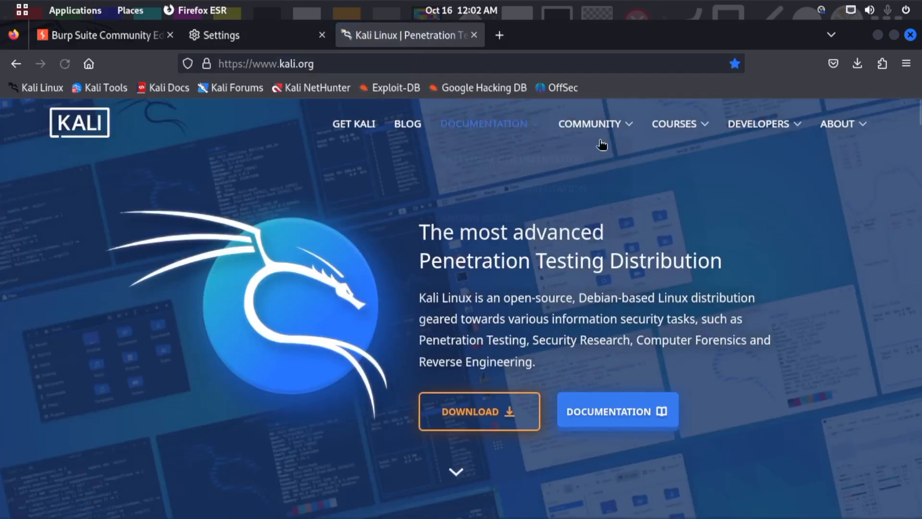
pyautogui.moveTo(1, 1)
pyautogui.click(368, 319)
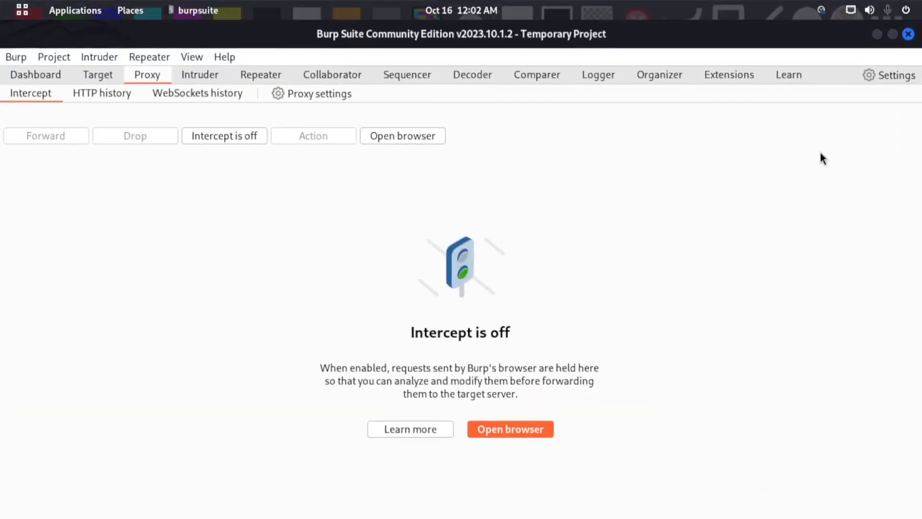
pyautogui.click(877, 34)
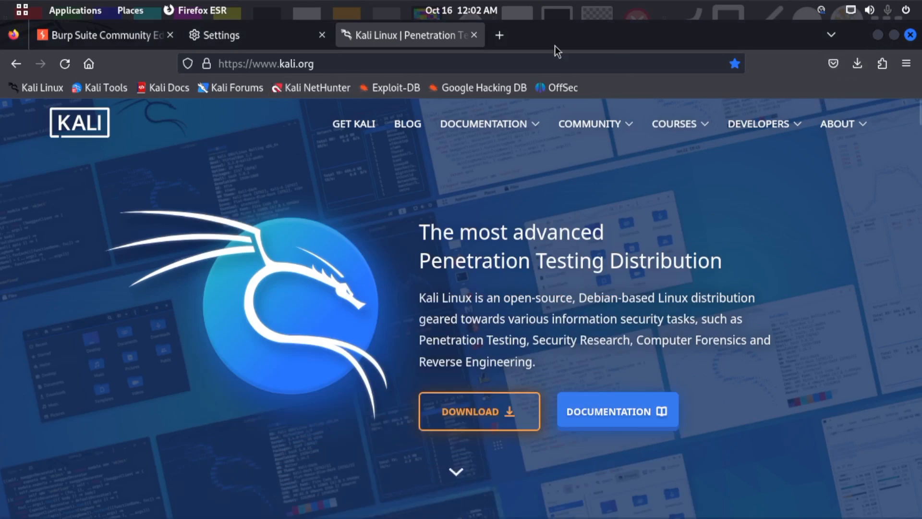
# - Search Google for "foxyproxy" in a new tab, view the FoxyProxy home page and return to the results
pyautogui.click(500, 42)
pyautogui.click(425, 63)
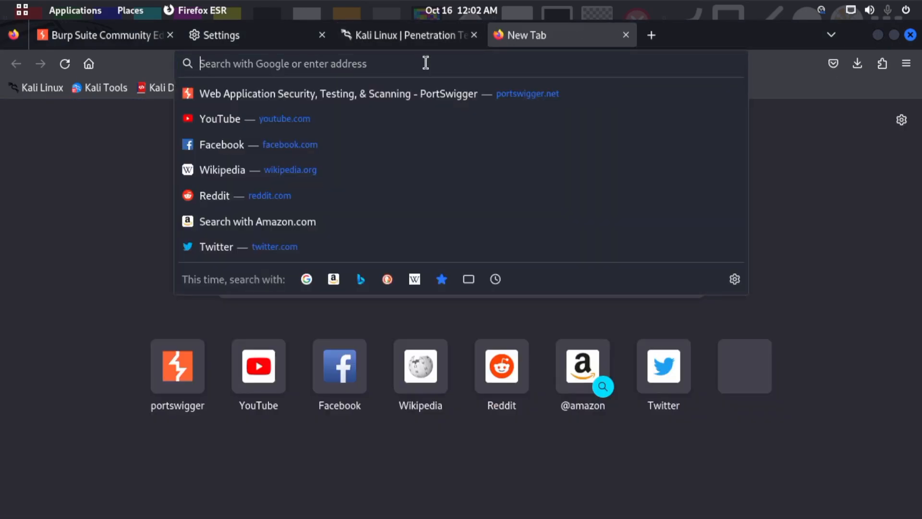
pyautogui.write('fox')
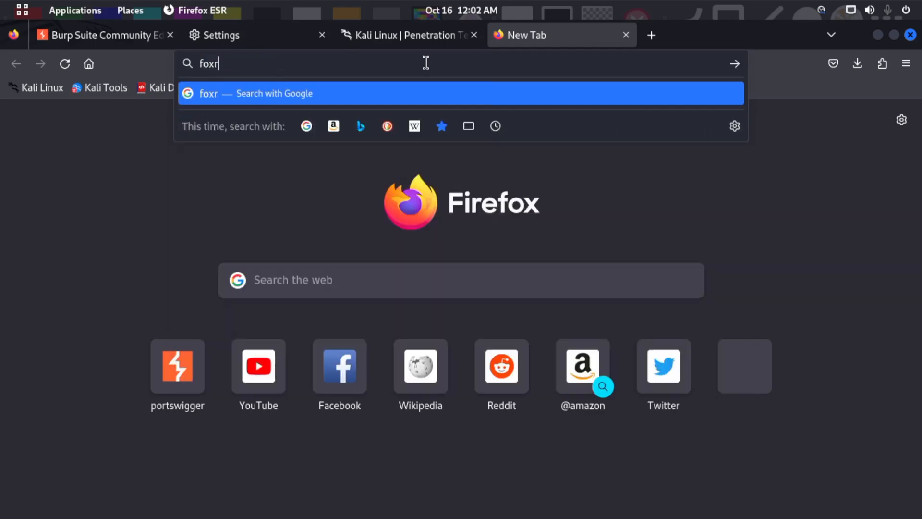
pyautogui.write('yproxy')
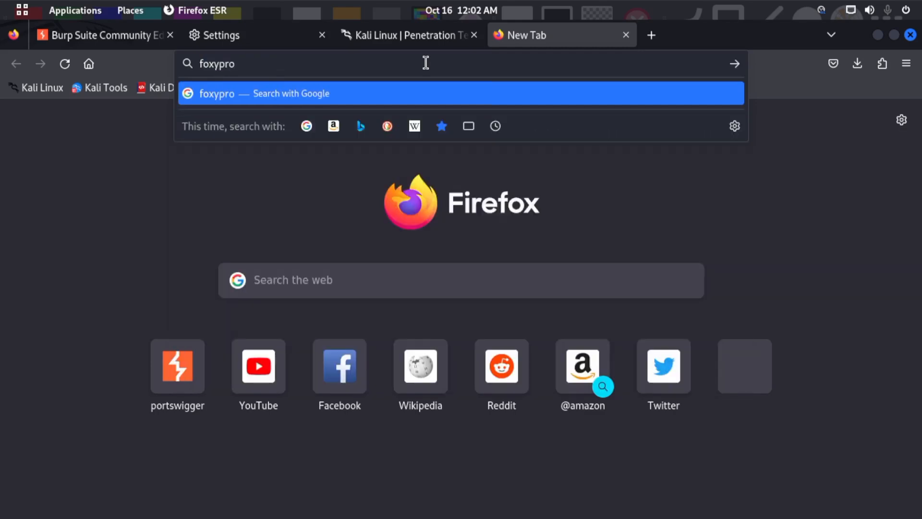
pyautogui.press('Return')
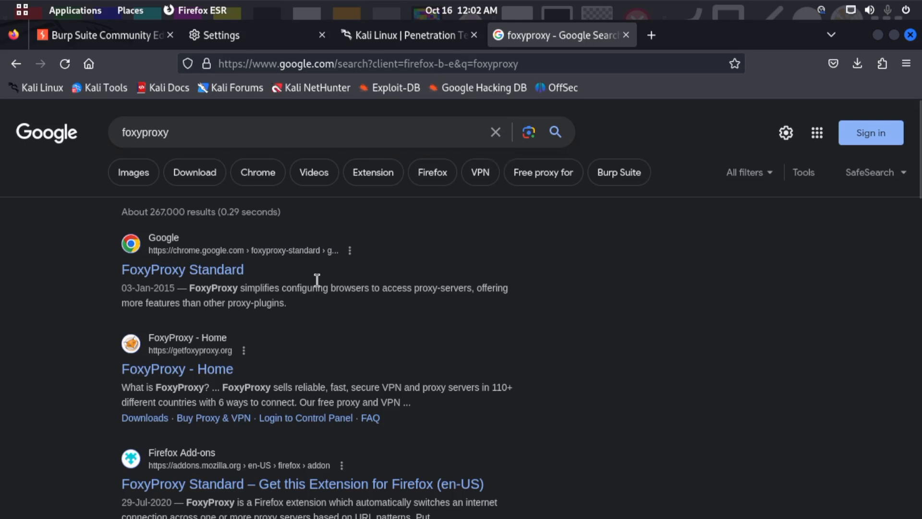
pyautogui.click(219, 366)
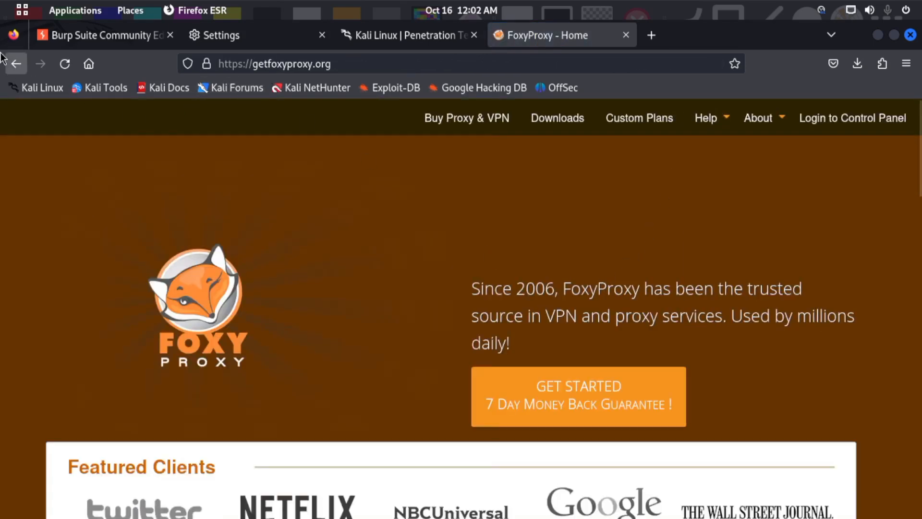
pyautogui.click(15, 63)
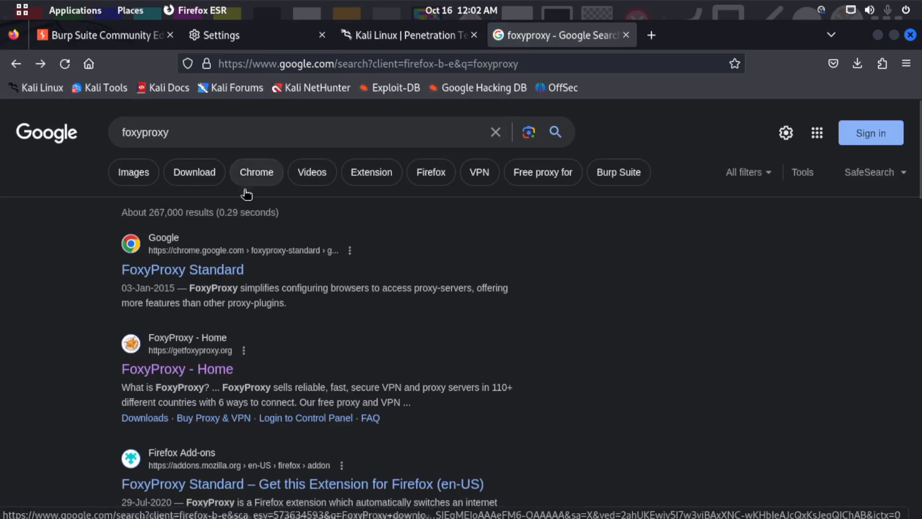
# - Search Google for "foxyproxy addon" and open the FoxyProxy Standard page on Firefox Add-ons
pyautogui.scroll(-3, 236, 181)
pyautogui.click(212, 121)
pyautogui.write('a')
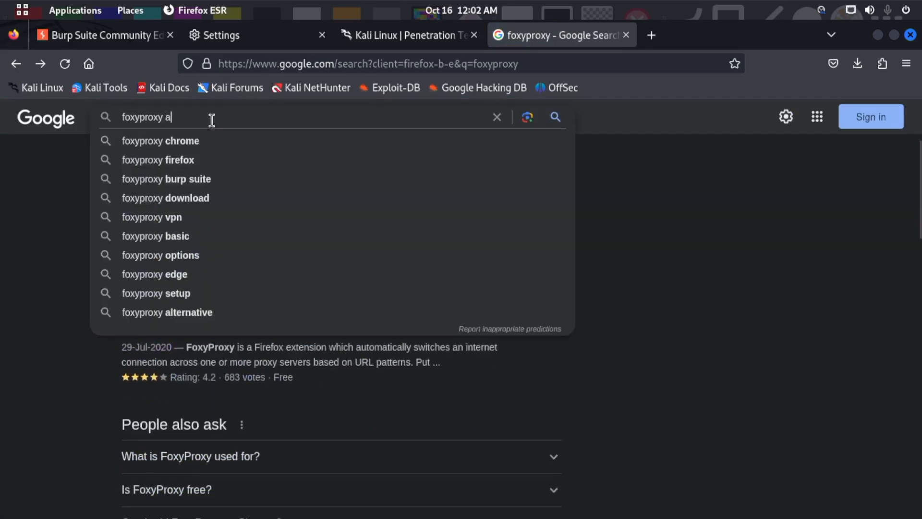
pyautogui.write('ddon')
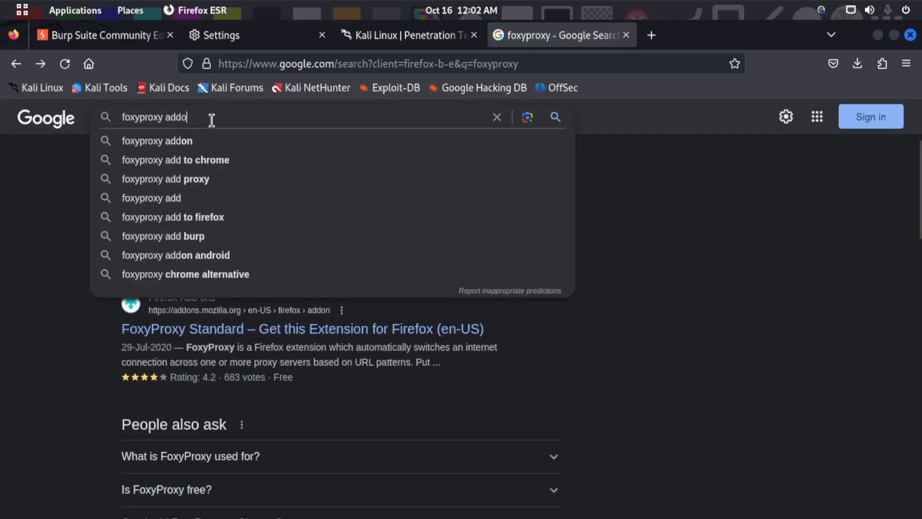
pyautogui.press('Return')
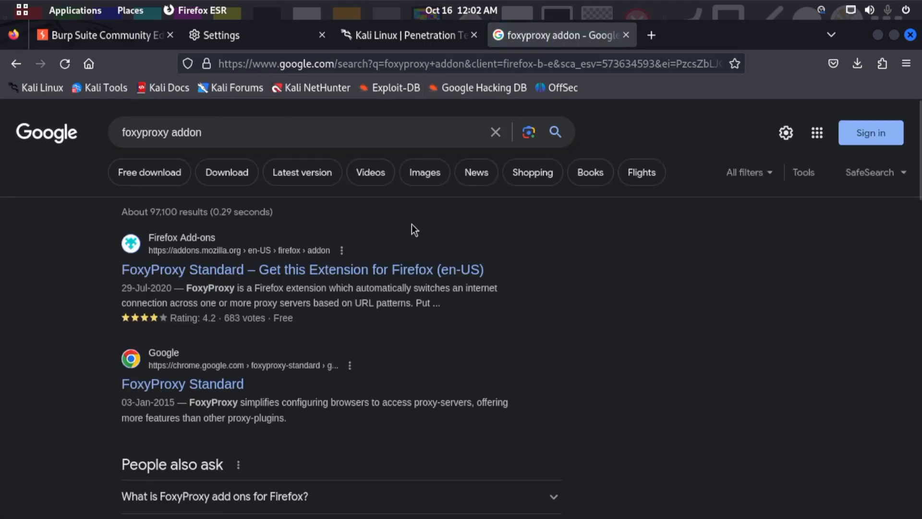
pyautogui.click(417, 271)
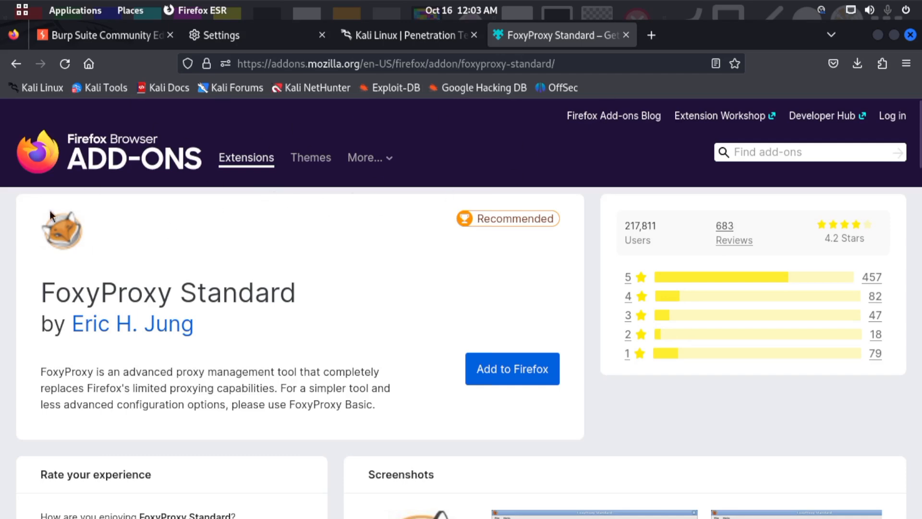
pyautogui.click(16, 63)
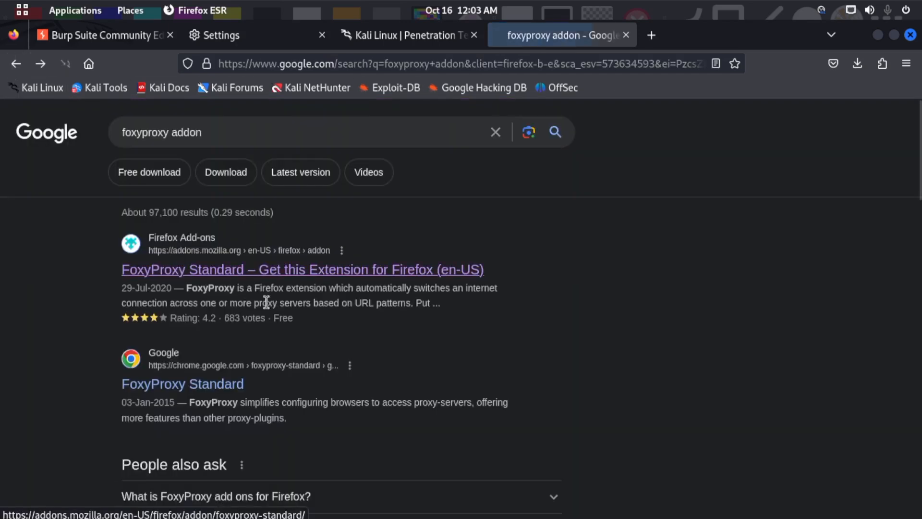
pyautogui.click(255, 274)
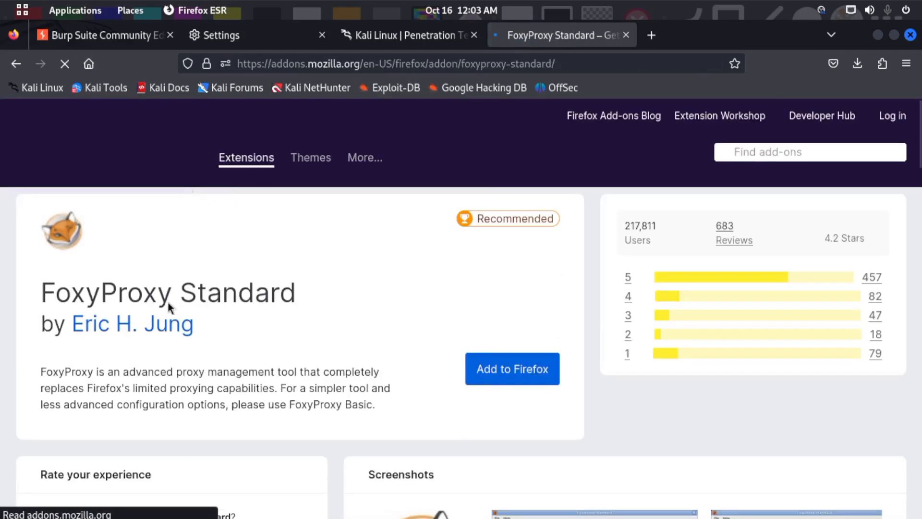
# - Install the FoxyProxy Standard extension in Firefox, granting its requested permissions, and dismiss the installation notice
pyautogui.moveTo(33, 294); pyautogui.dragTo(271, 294)
pyautogui.moveTo(65, 326); pyautogui.dragTo(191, 355)
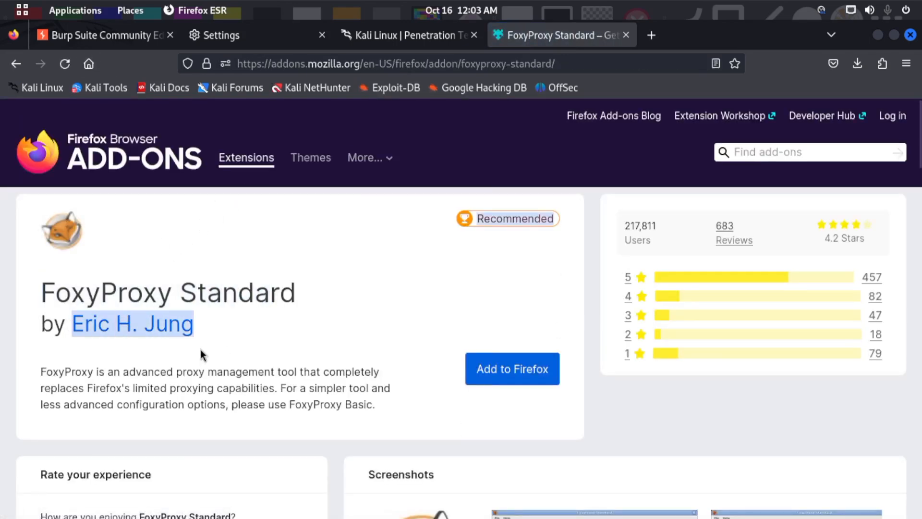
pyautogui.click(244, 340)
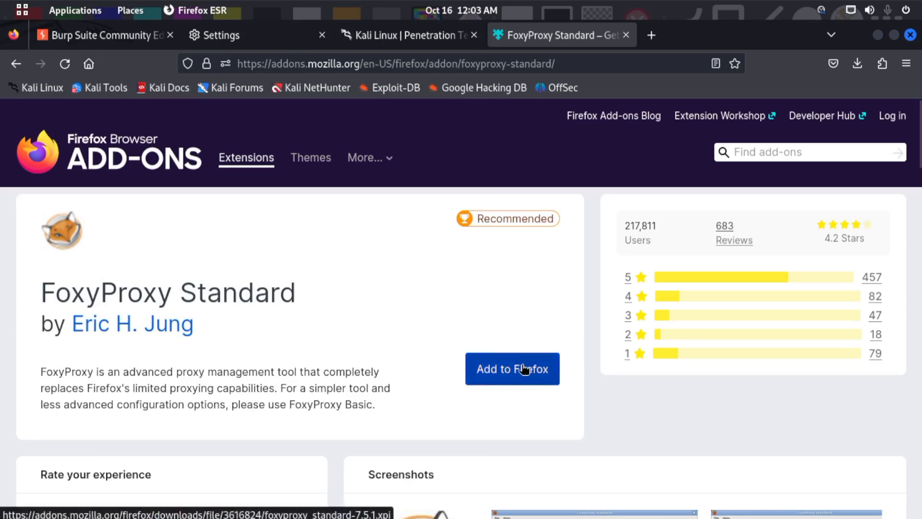
pyautogui.click(502, 378)
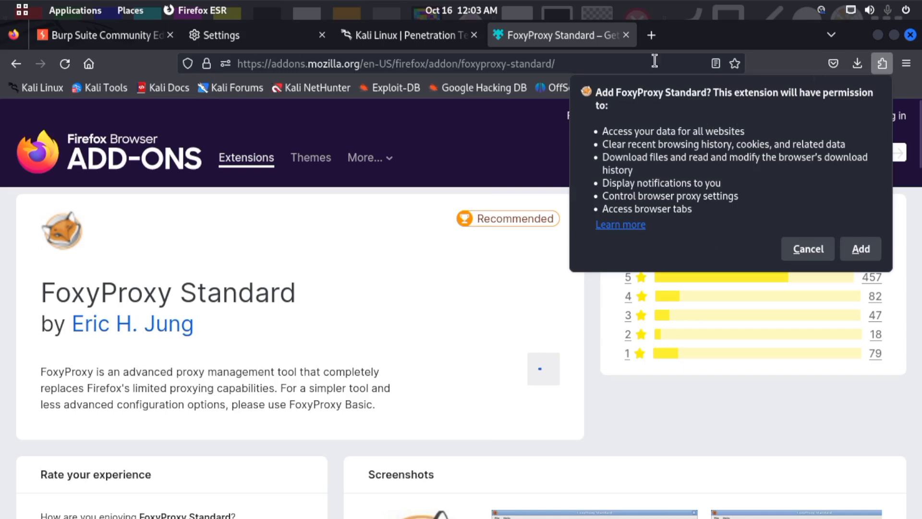
pyautogui.click(870, 249)
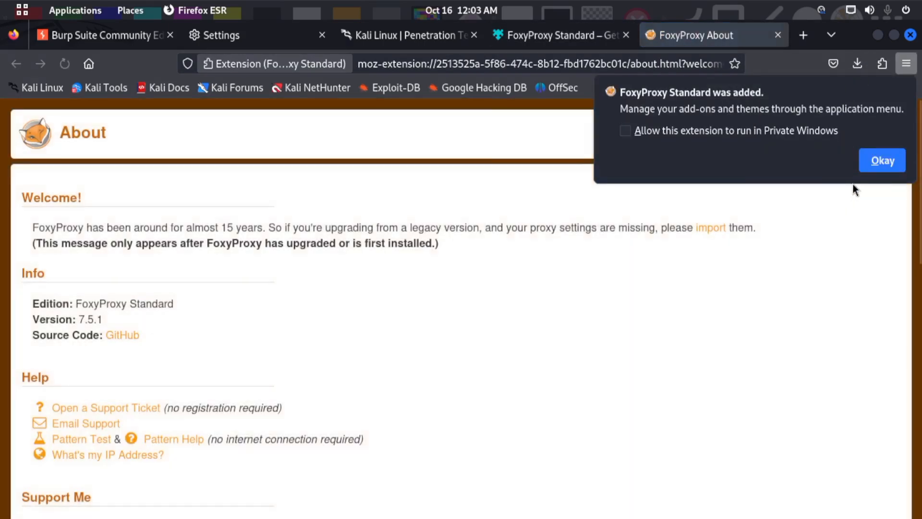
pyautogui.click(875, 169)
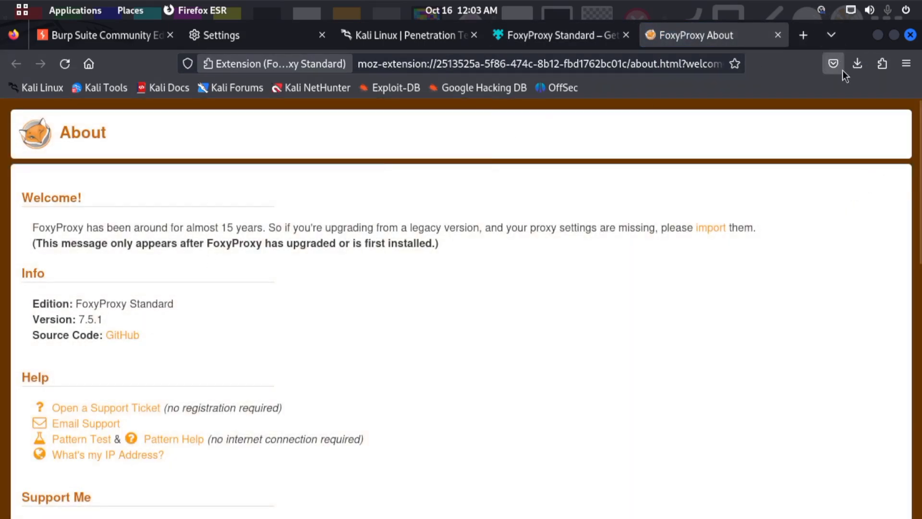
# - Pin the FoxyProxy Standard extension to Firefox's toolbar
pyautogui.click(882, 63)
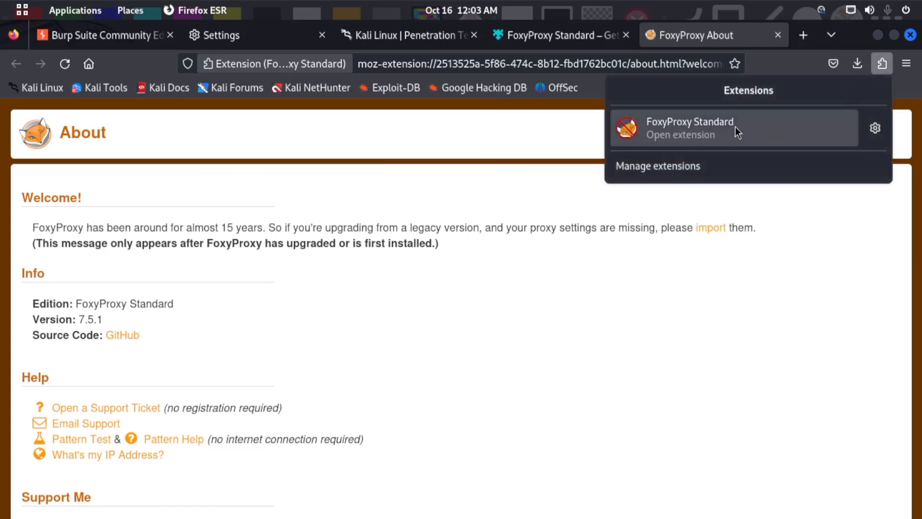
pyautogui.click(907, 64)
pyautogui.click(883, 68)
pyautogui.rightClick(662, 129)
pyautogui.click(693, 142)
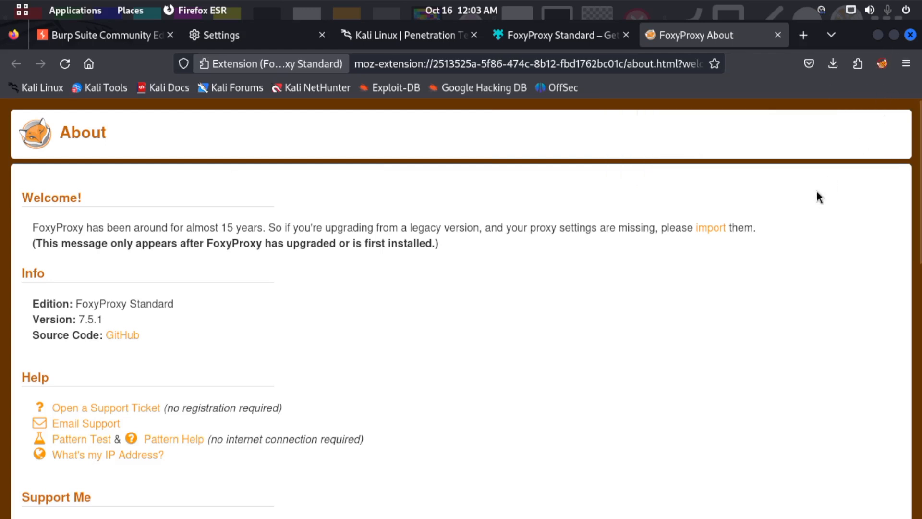
# - Close all the open browser tabs, including Settings and the Burp Suite page, keeping only a new blank tab
pyautogui.click(472, 36)
pyautogui.click(471, 36)
pyautogui.click(472, 36)
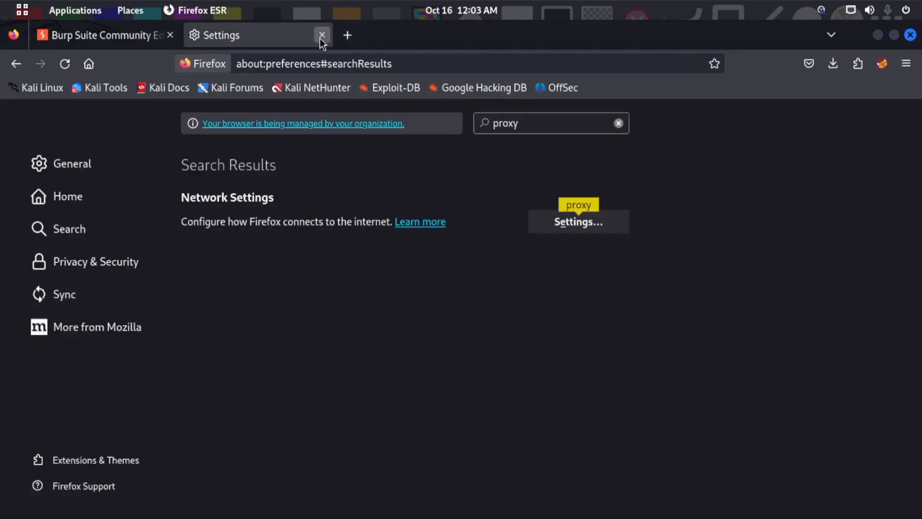
pyautogui.click(321, 36)
pyautogui.click(196, 36)
pyautogui.click(171, 35)
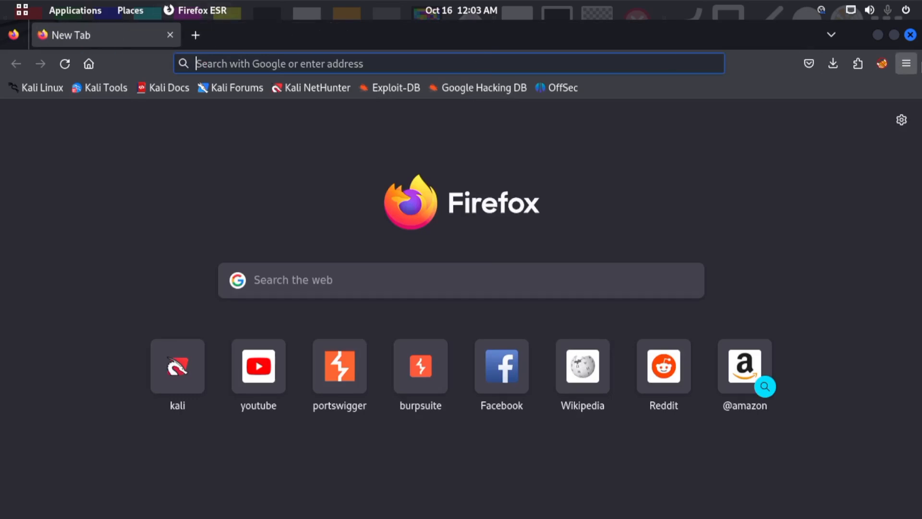
# - Open the FoxyProxy options and start a new proxy entry titled "Burp - 8080"
pyautogui.click(883, 65)
pyautogui.click(690, 150)
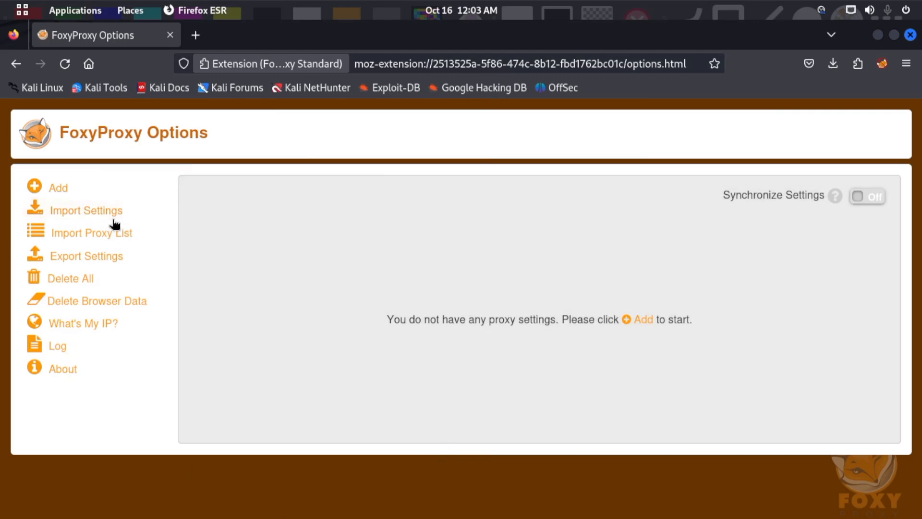
pyautogui.click(48, 188)
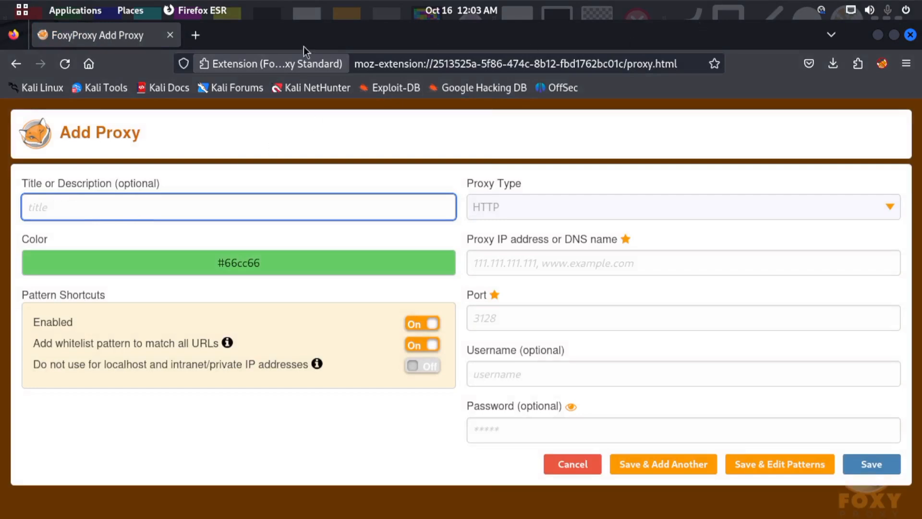
pyautogui.click(197, 41)
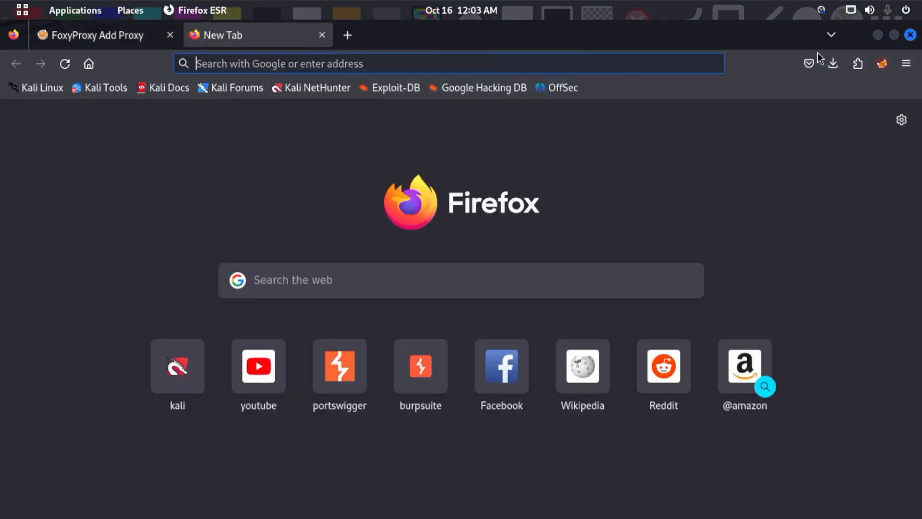
pyautogui.click(321, 37)
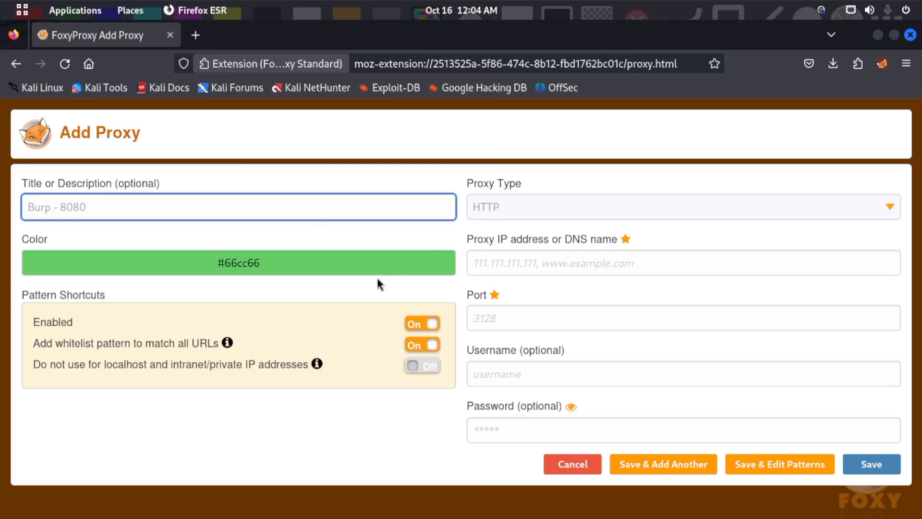
# - Set the new proxy's colour to blue #3eb0cc and its proxy type to HTTP
pyautogui.click(210, 253)
pyautogui.moveTo(101, 292); pyautogui.dragTo(98, 304)
pyautogui.click(308, 305)
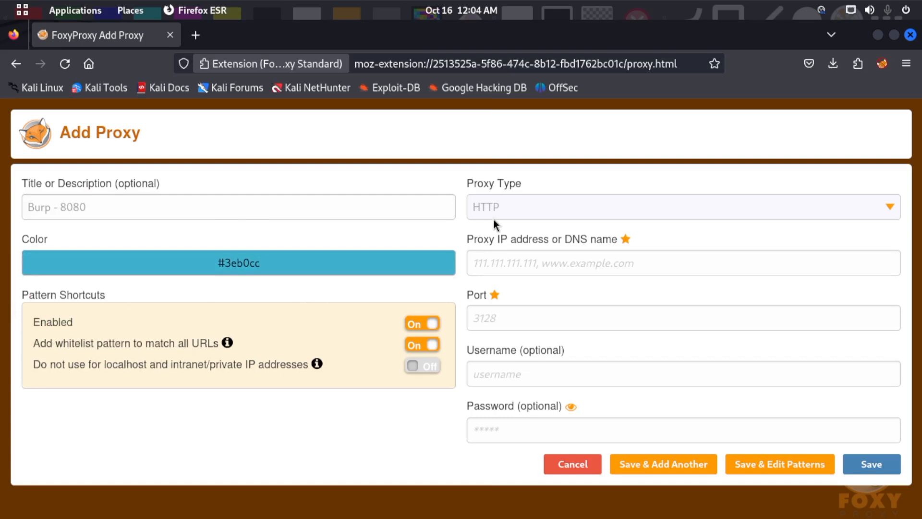
pyautogui.click(518, 213)
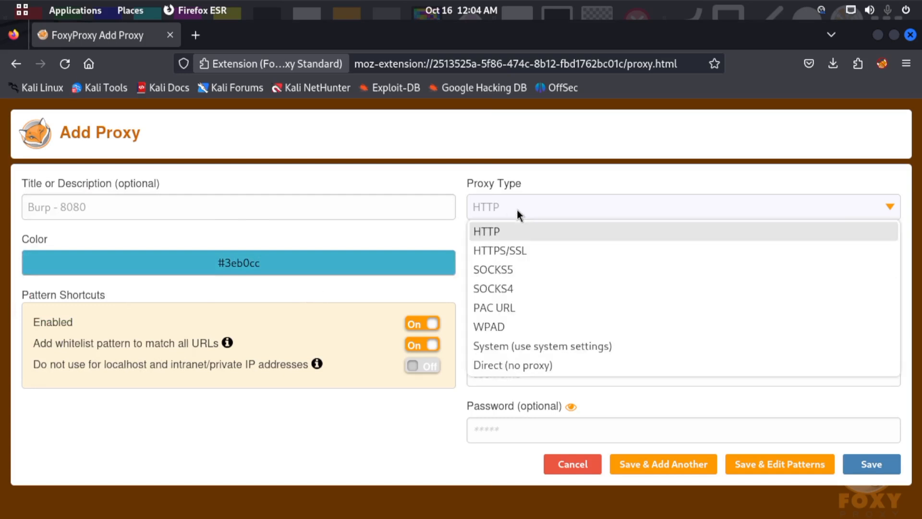
pyautogui.click(489, 232)
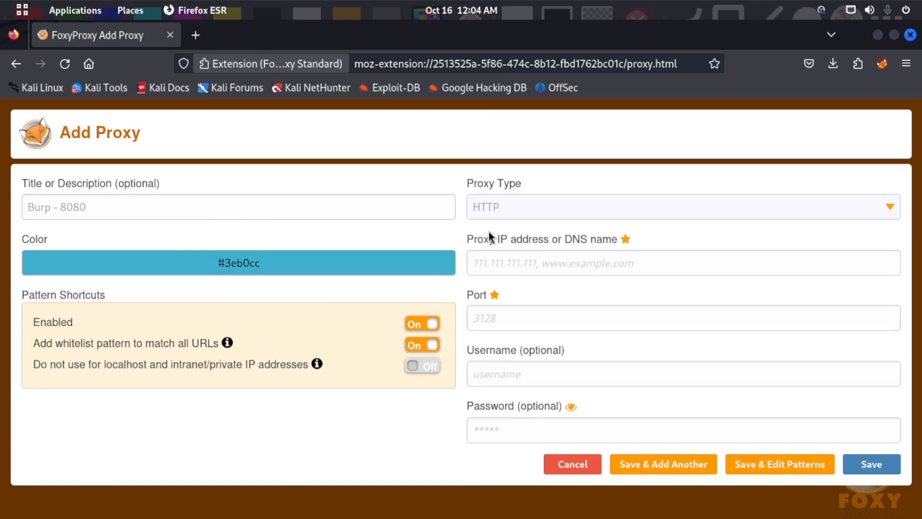
# - Set the proxy's IP address to 127.0.0.1 and port to 8080, and save the entry
pyautogui.click(525, 255)
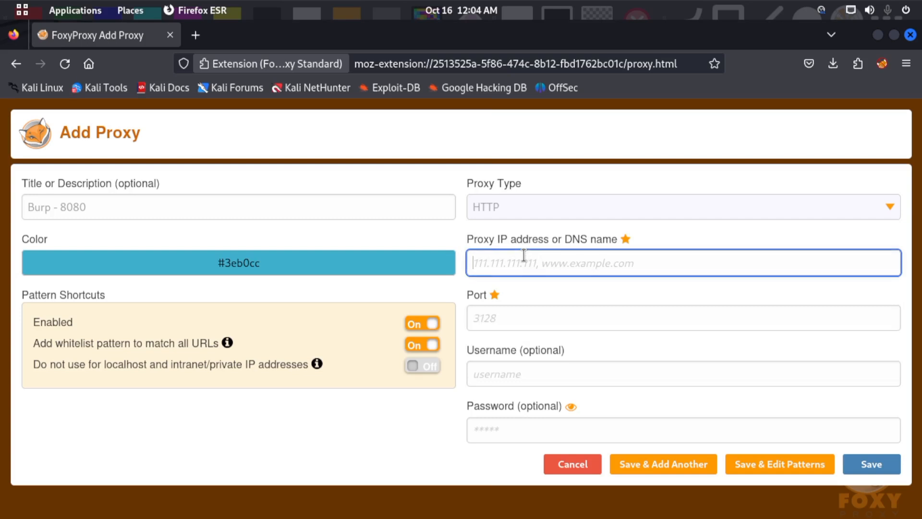
pyautogui.write('127.0.0.1')
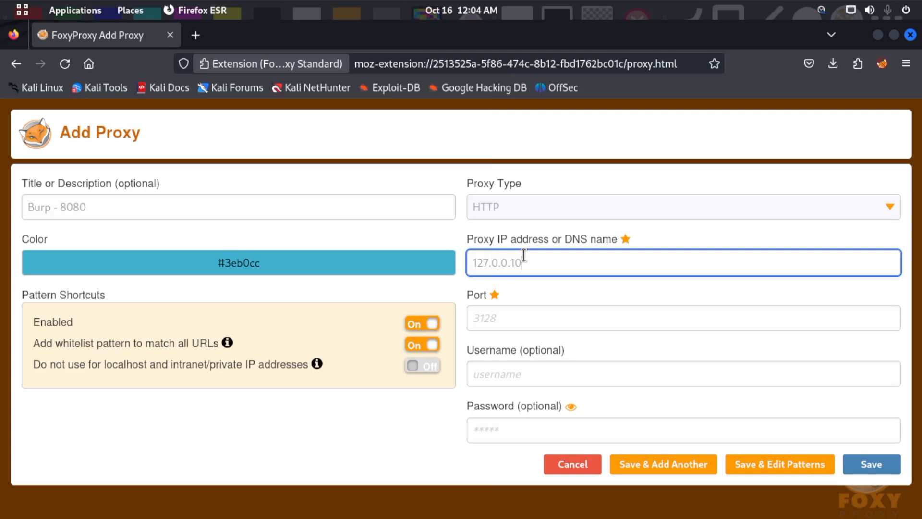
pyautogui.click(530, 310)
pyautogui.write('87080')
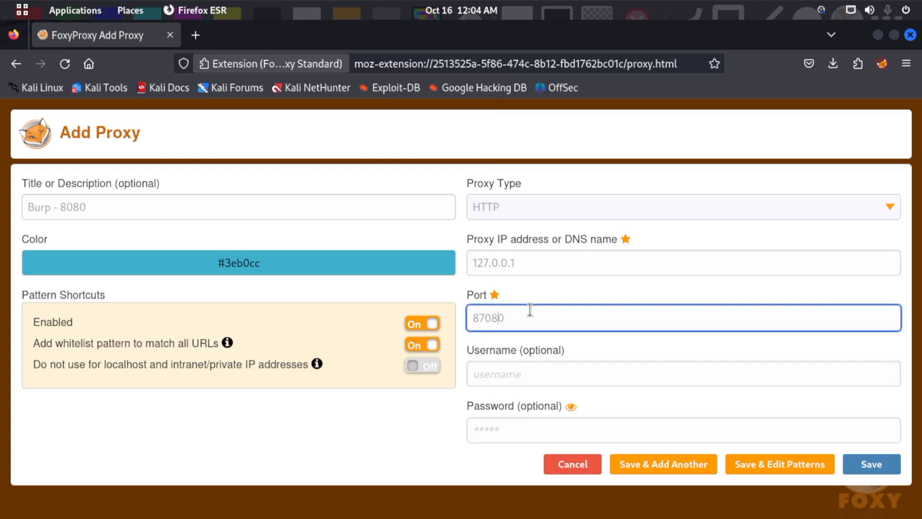
pyautogui.press('Left')
pyautogui.press('Left')
pyautogui.press('Left')
pyautogui.press('Left')
pyautogui.press('BackSpace')
pyautogui.click(568, 378)
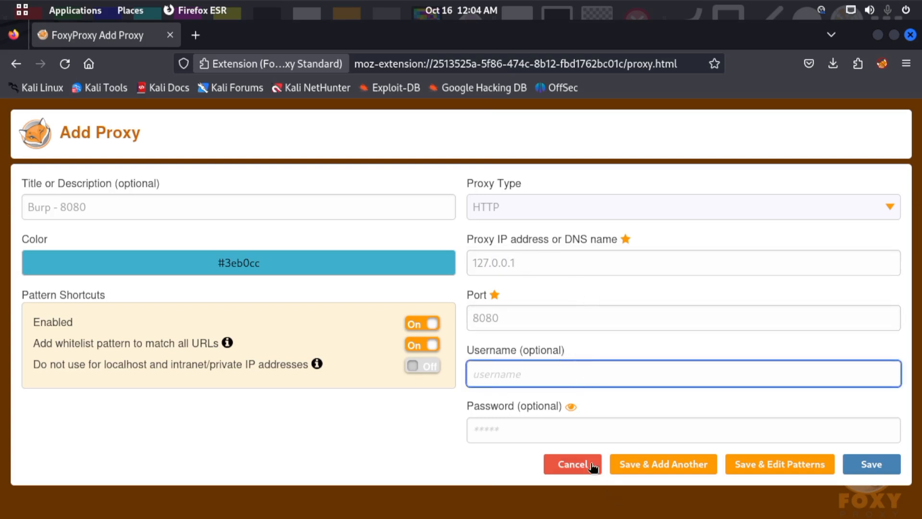
pyautogui.click(869, 468)
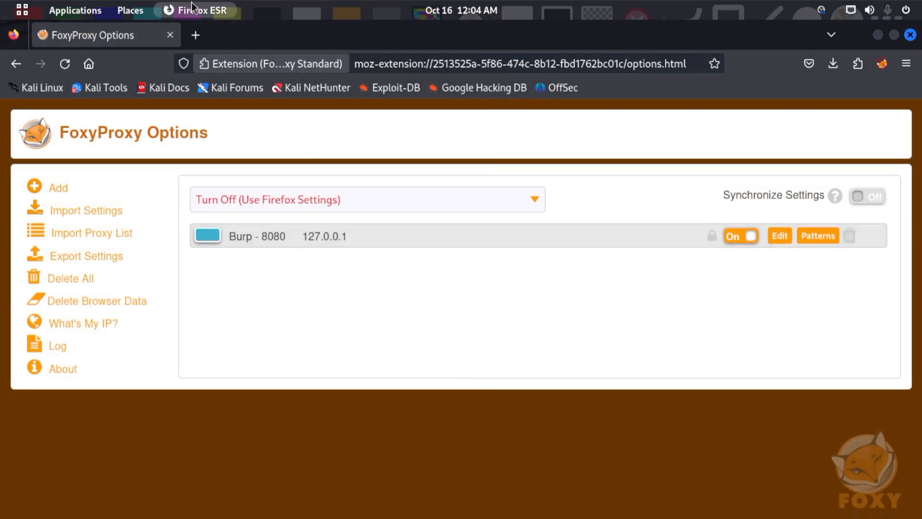
# - Replace the FoxyProxy Options tab with a new blank tab and open FoxyProxy's proxy selection
pyautogui.click(195, 36)
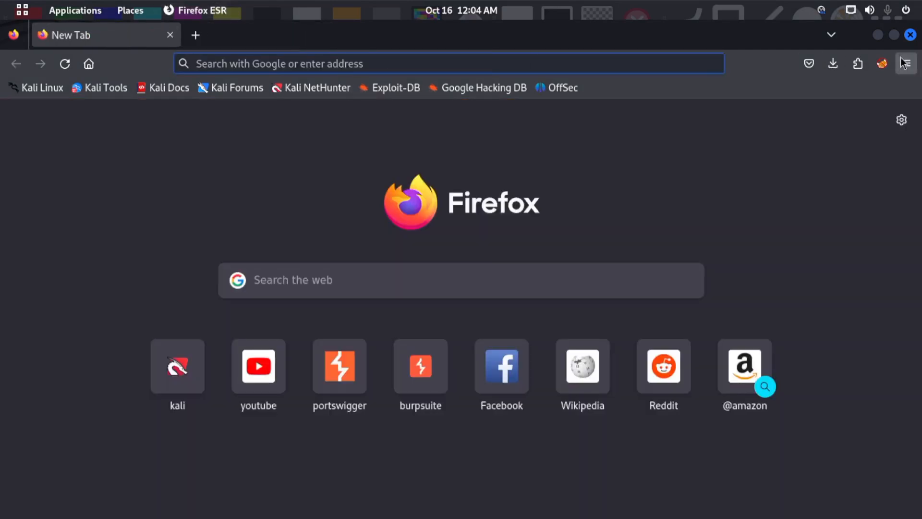
pyautogui.click(880, 71)
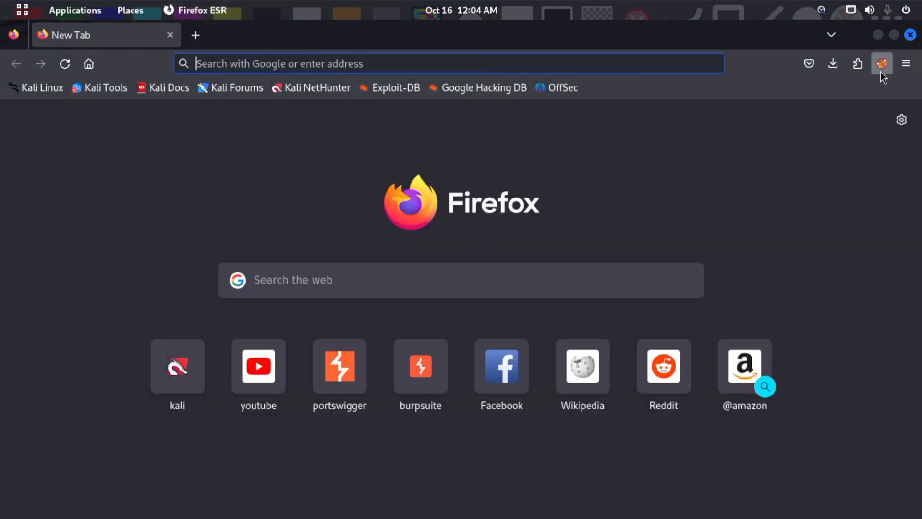
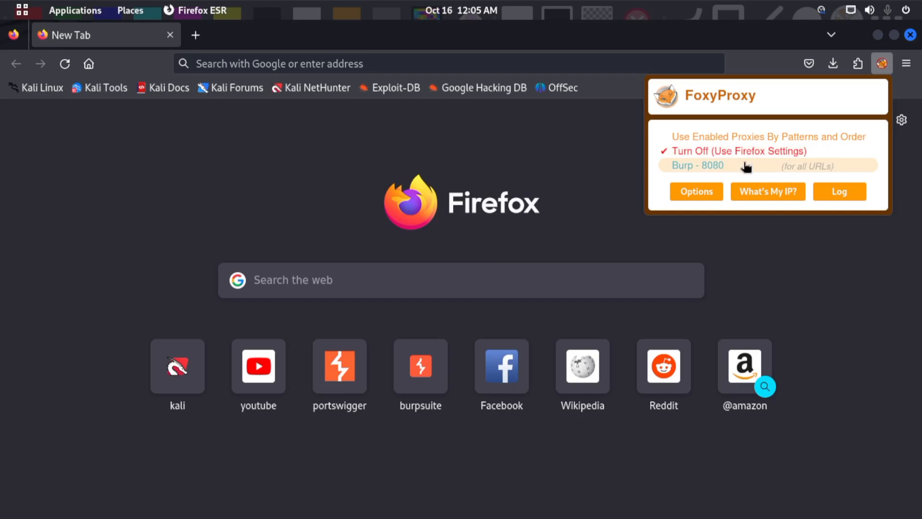
# - Switch FoxyProxy to Burp - 8080 and back off, and load youtube.com without the proxy
pyautogui.click(746, 167)
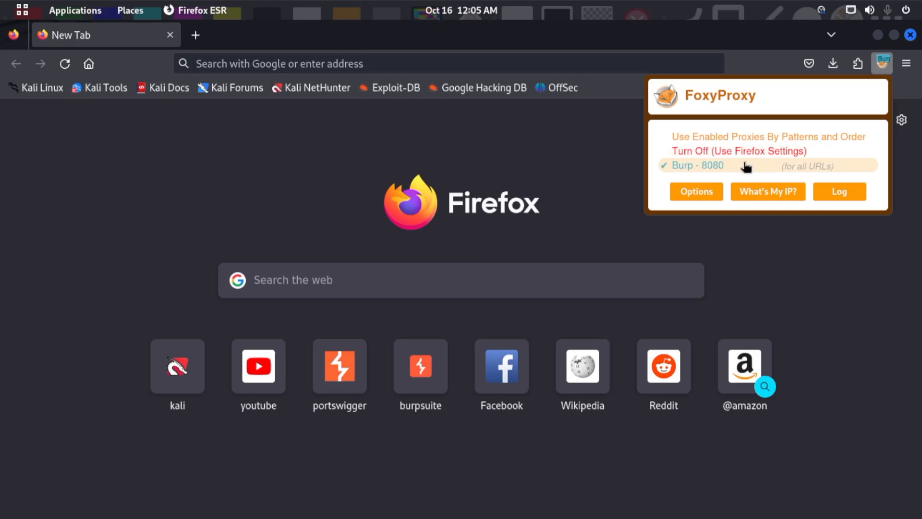
pyautogui.click(699, 153)
pyautogui.click(545, 64)
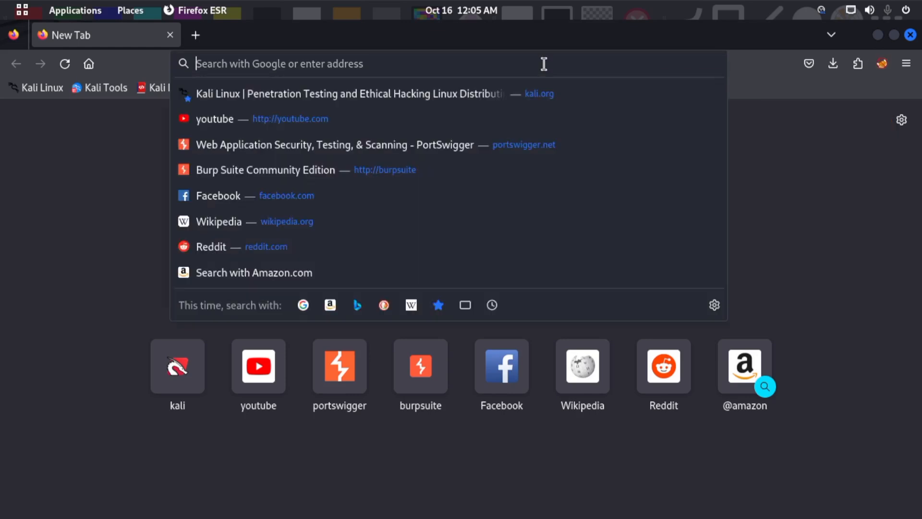
pyautogui.write('youtube.com')
pyautogui.press('Return')
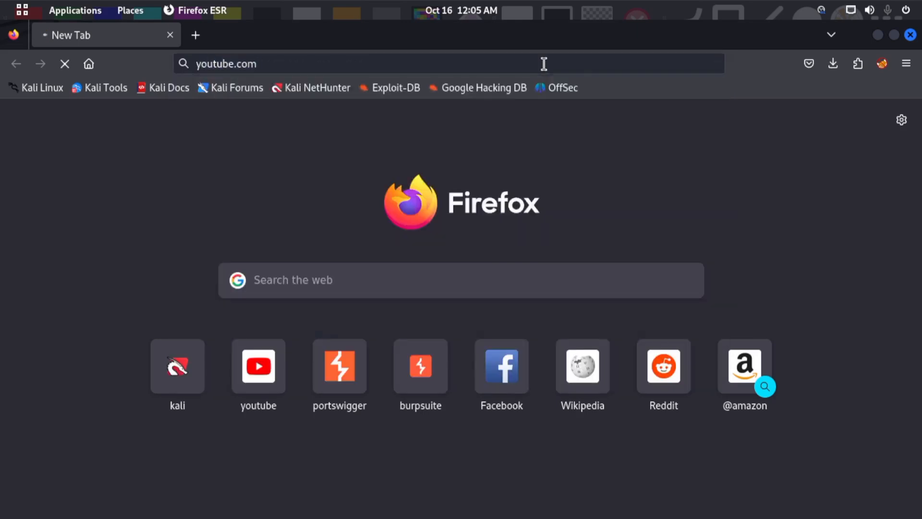
# - Open kali.org in a new tab with the proxy off and look over its home page
pyautogui.click(196, 35)
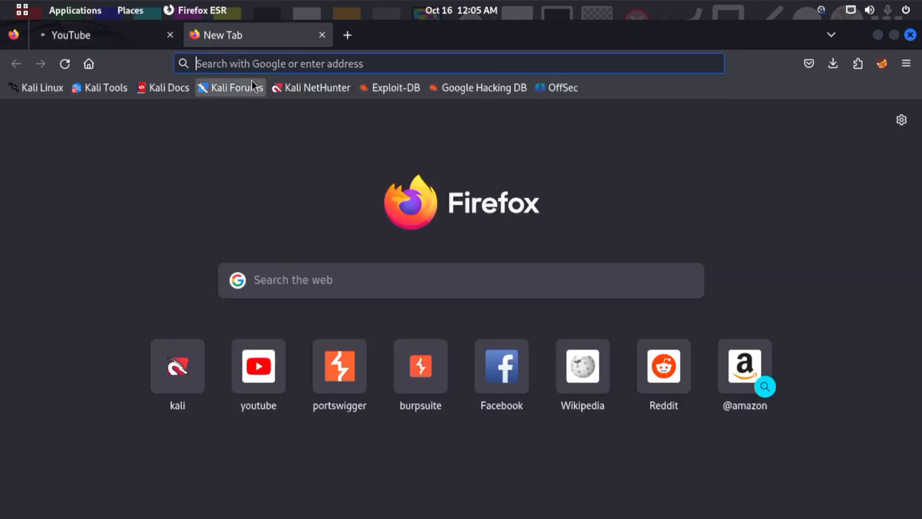
pyautogui.click(253, 66)
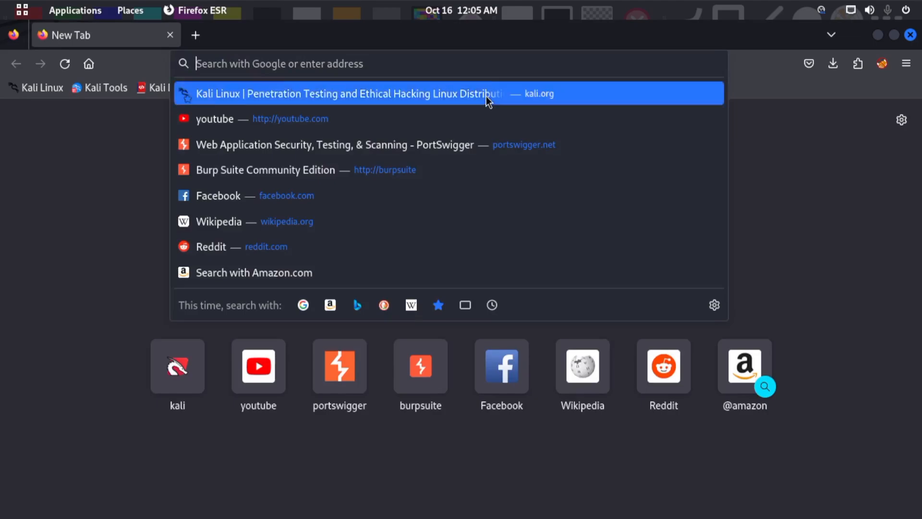
pyautogui.click(486, 94)
pyautogui.scroll(-7, 550, 309)
pyautogui.scroll(7, 564, 293)
pyautogui.scroll(-7, 767, 212)
pyautogui.scroll(3, 768, 211)
pyautogui.scroll(4, 815, 138)
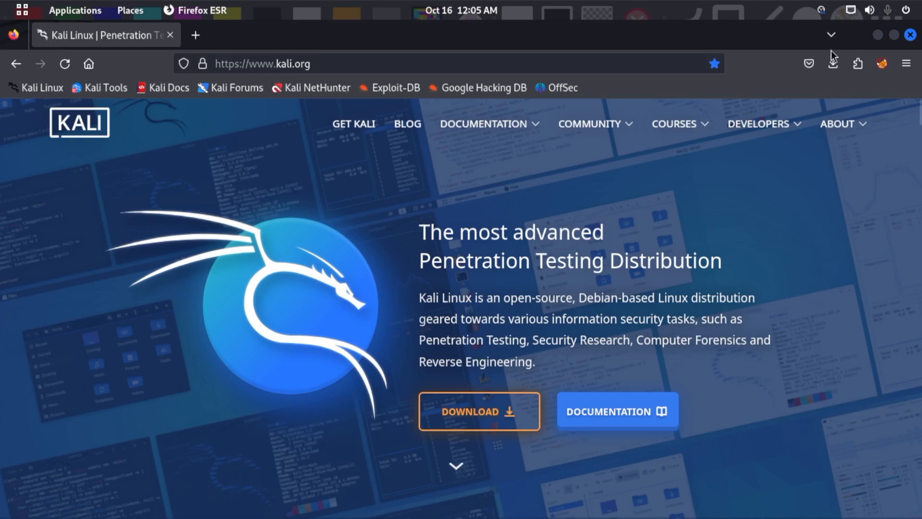
pyautogui.click(881, 67)
pyautogui.click(699, 168)
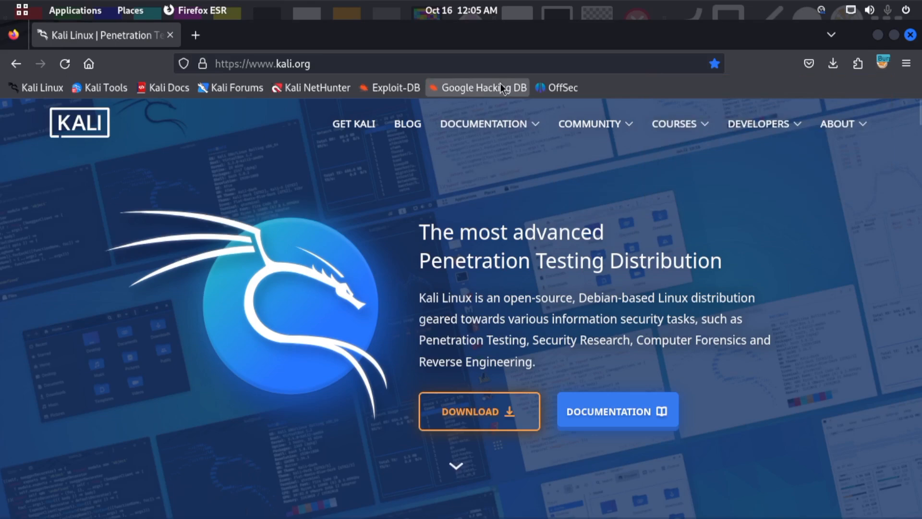
pyautogui.click(500, 67)
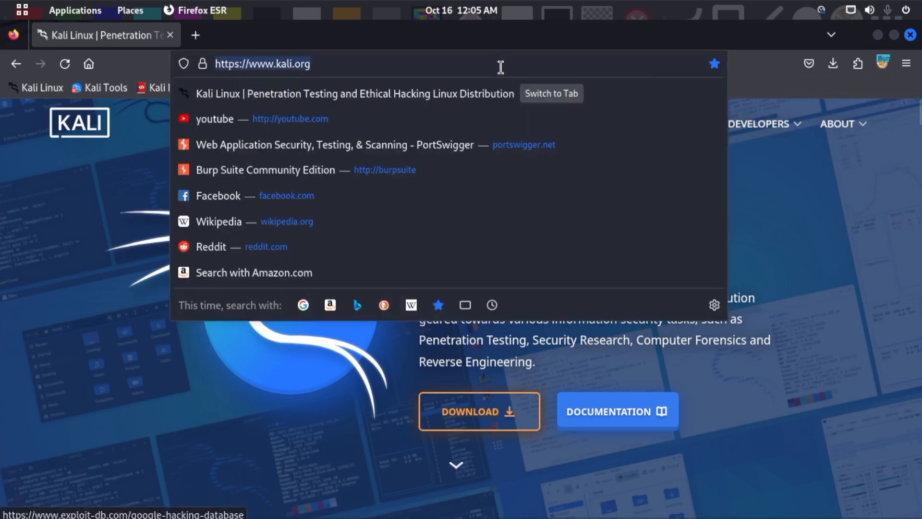
pyautogui.press('Return')
pyautogui.click(540, 54)
pyautogui.press('Return')
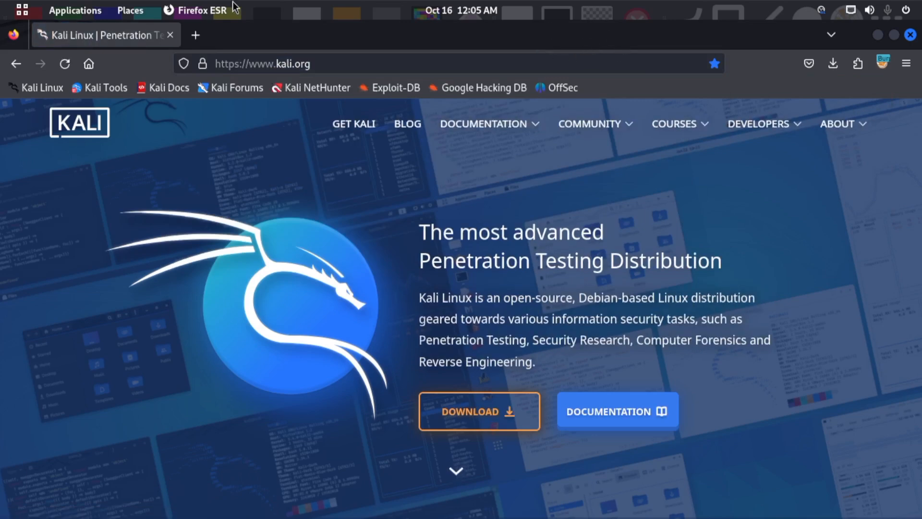
# - Switch to Burp Suite and turn on request interception in the Proxy tool
pyautogui.press('super')
pyautogui.click(307, 342)
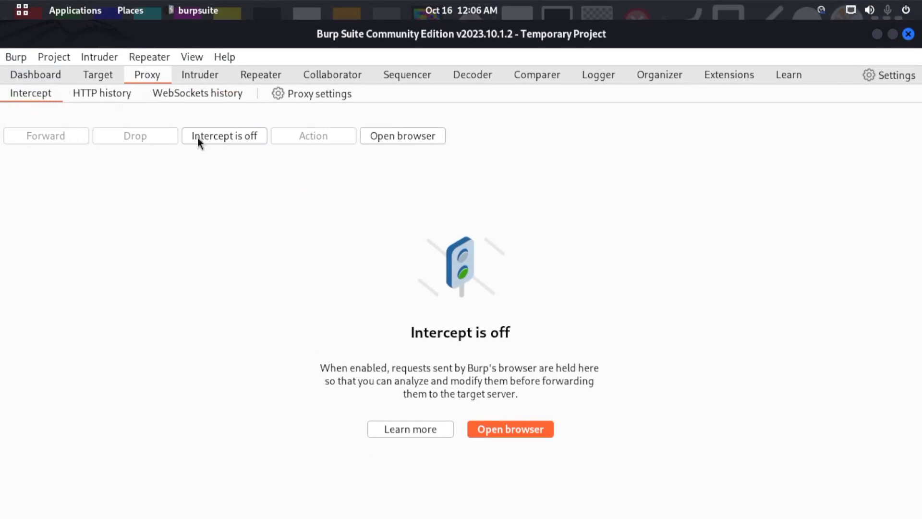
pyautogui.click(226, 136)
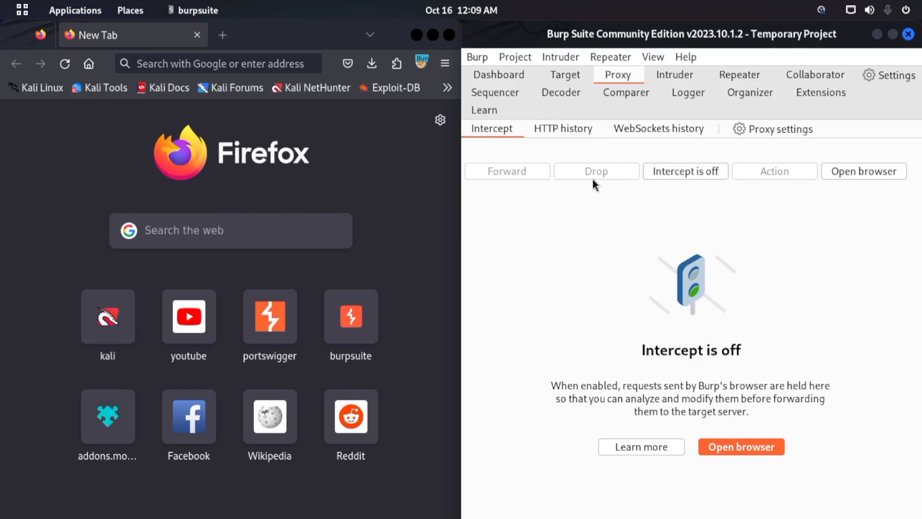
# - Load google.com in Firefox with interception off and check which proxy is selected in FoxyProxy
pyautogui.click(264, 65)
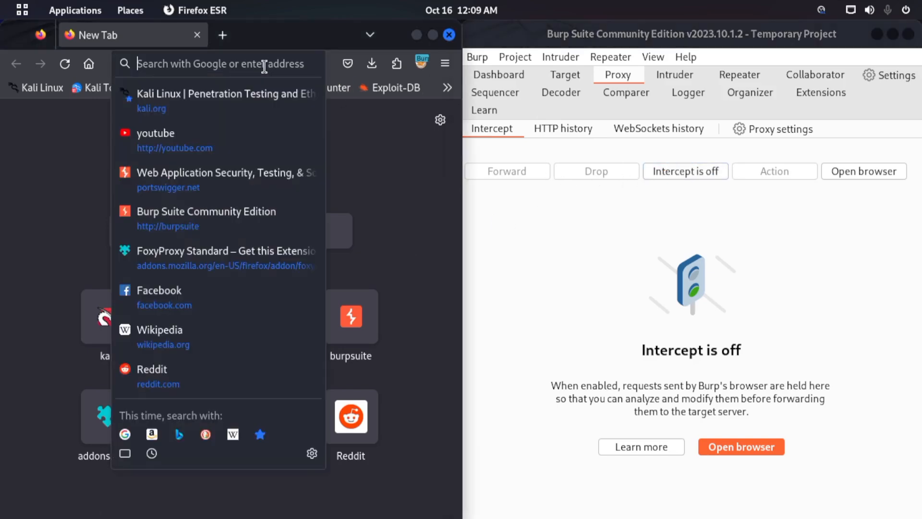
pyautogui.write('google.com/')
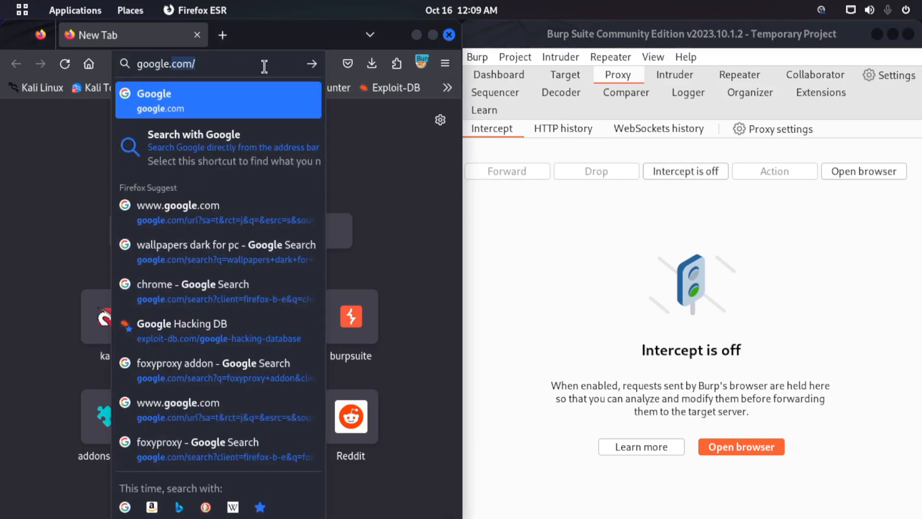
pyautogui.press('Return')
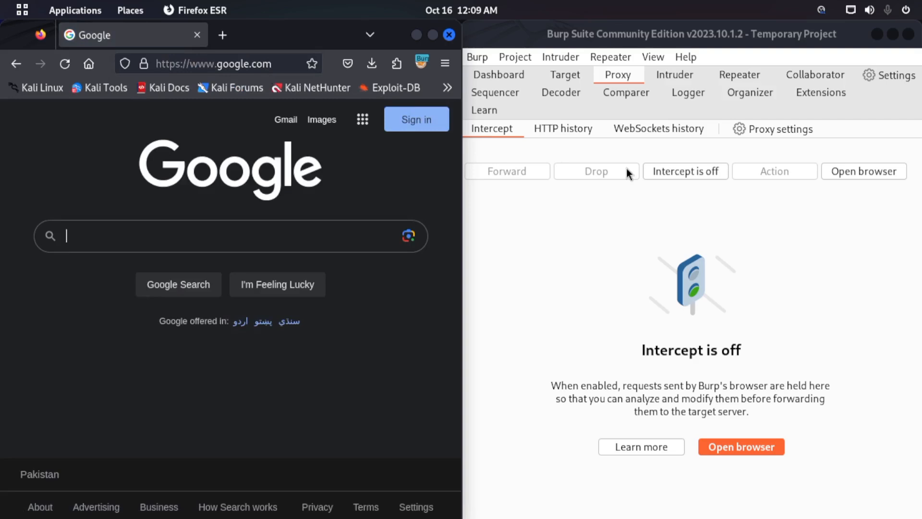
pyautogui.click(421, 63)
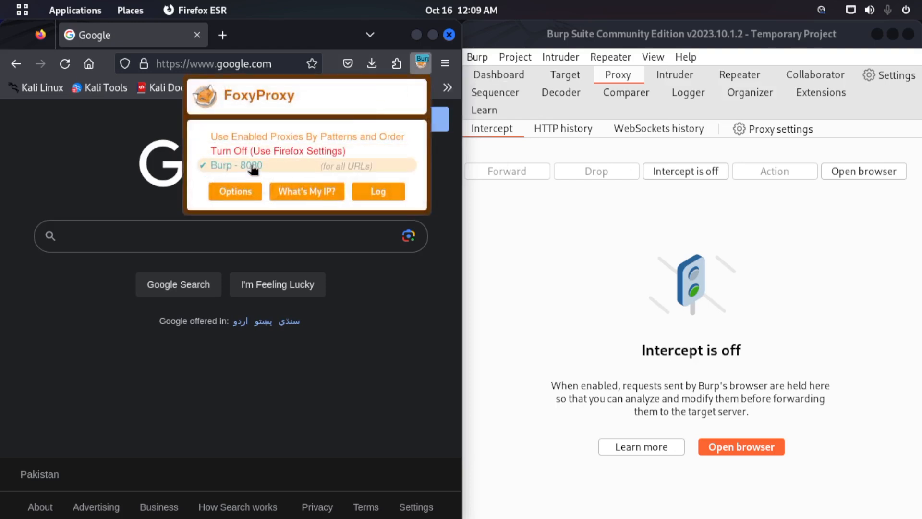
pyautogui.click(414, 389)
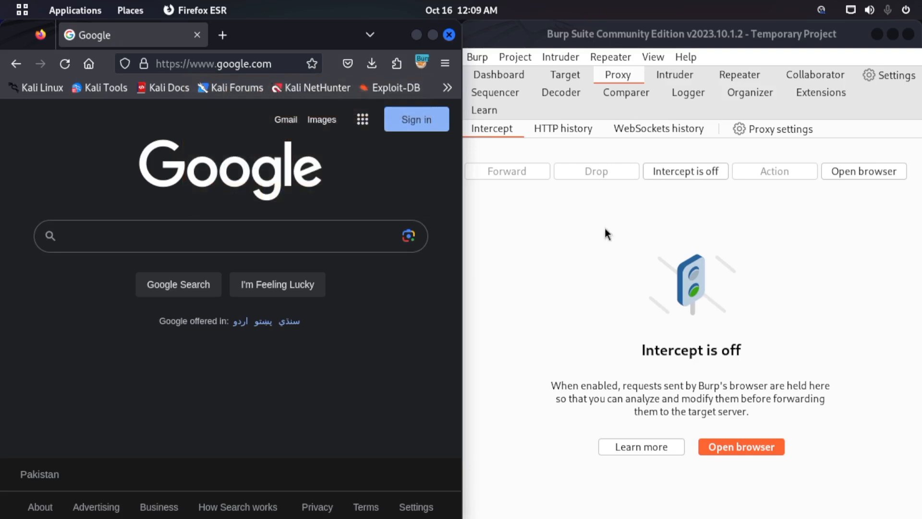
# - Turn on interception in Burp Suite, turn it off to release the captured Google request, and turn it on again
pyautogui.click(701, 171)
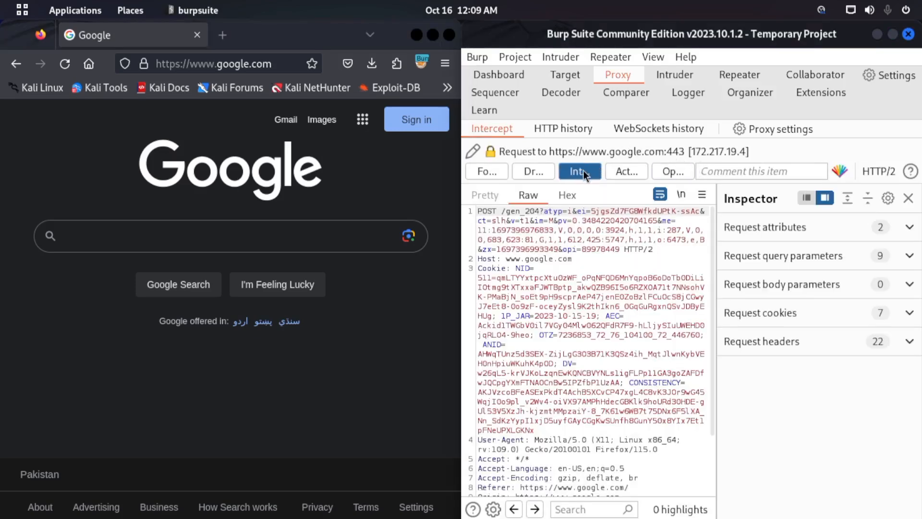
pyautogui.click(586, 171)
pyautogui.click(716, 171)
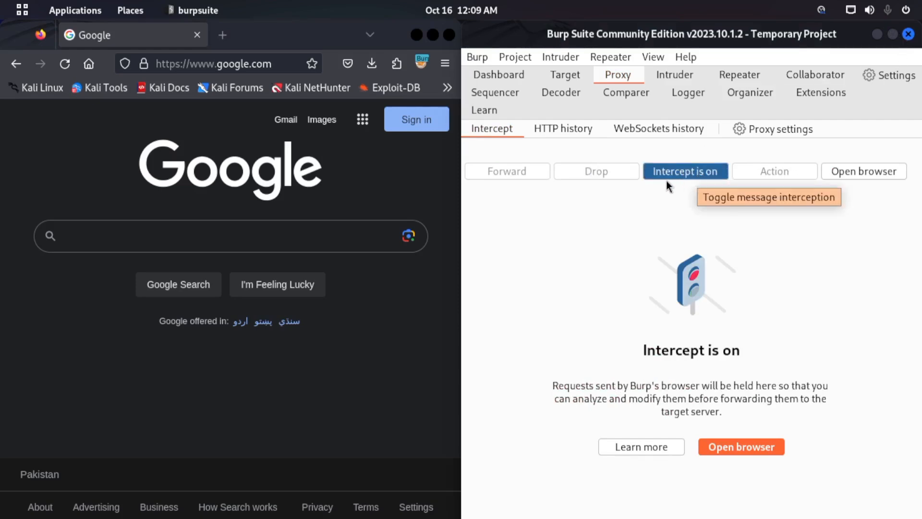
# - Select the Google address in Firefox, release the held background requests by toggling interception, and leave interception on
pyautogui.click(265, 71)
pyautogui.click(266, 71)
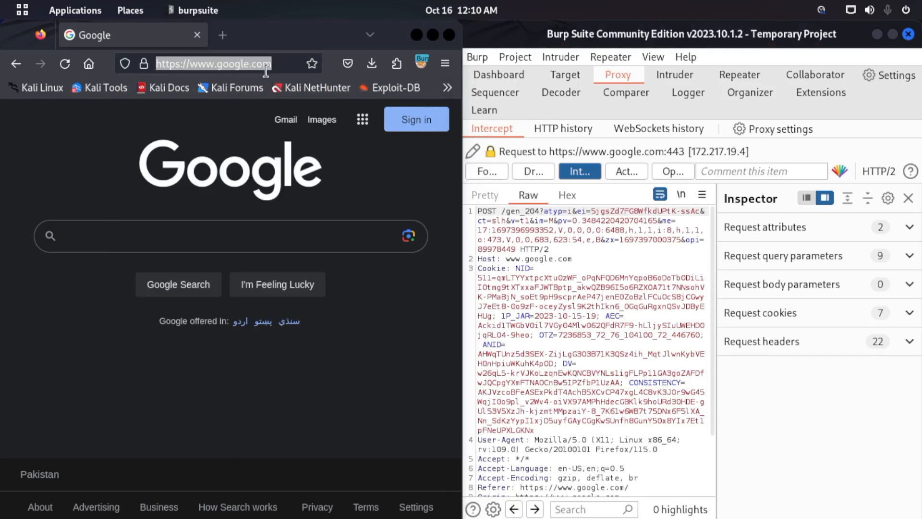
pyautogui.click(578, 171)
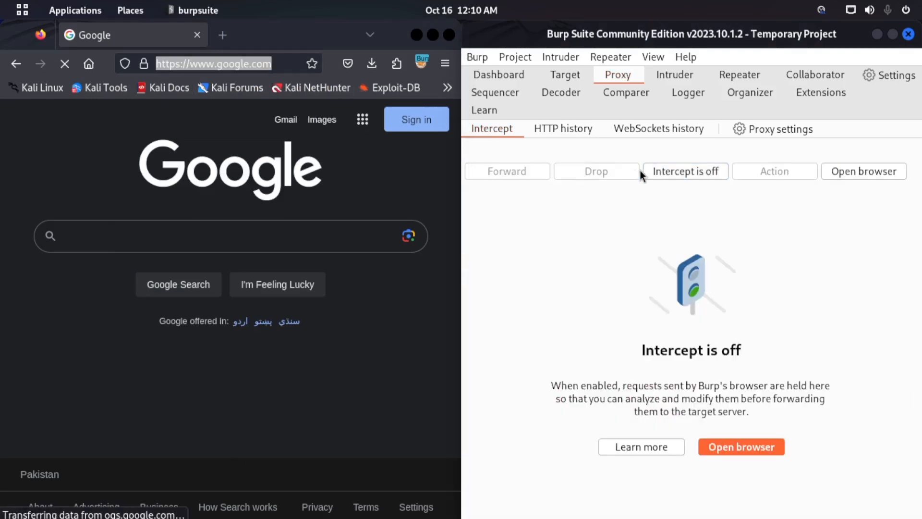
pyautogui.click(653, 172)
pyautogui.click(584, 172)
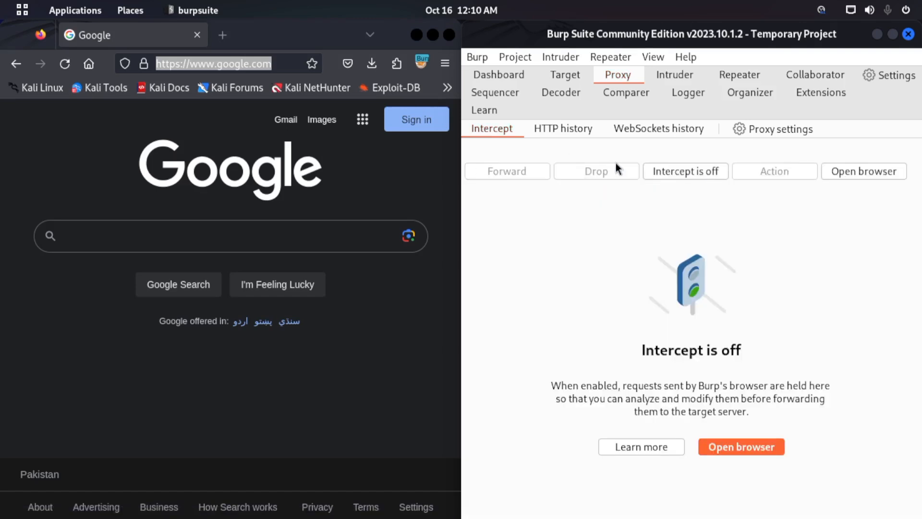
pyautogui.click(700, 171)
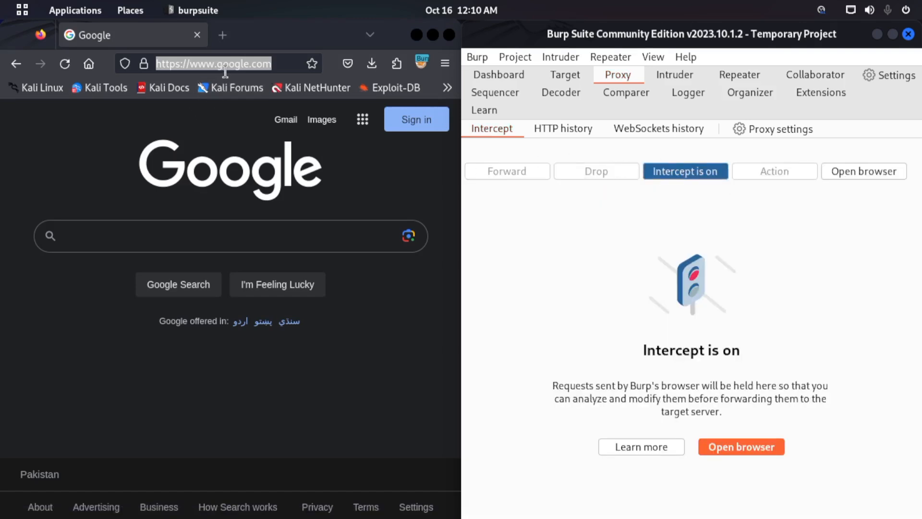
pyautogui.click(239, 65)
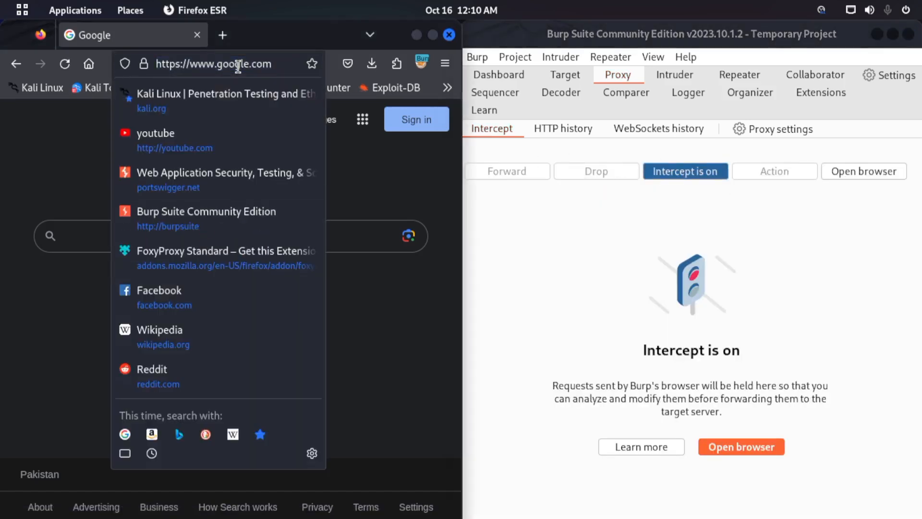
pyautogui.press('Return')
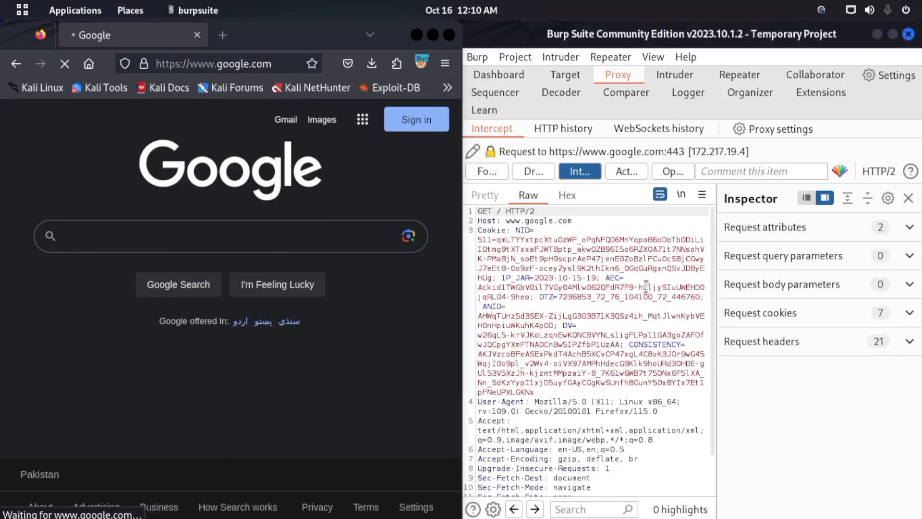
pyautogui.click(909, 198)
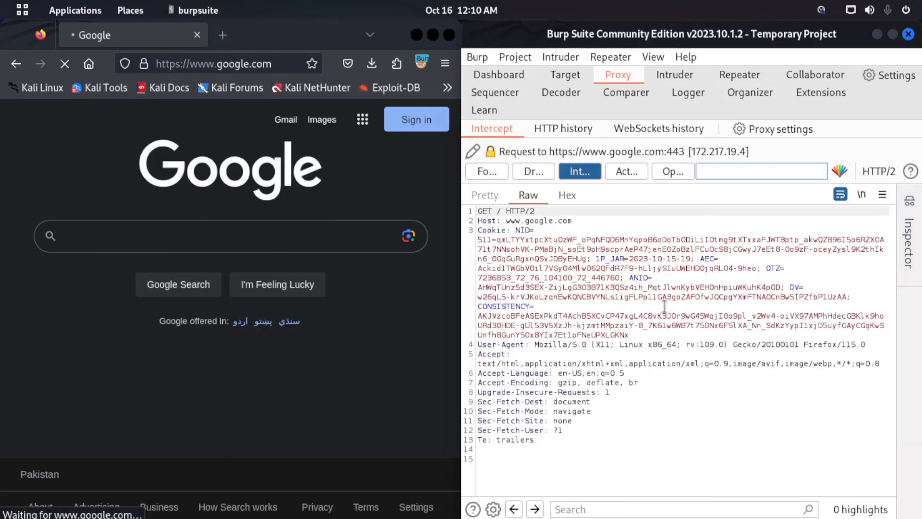
# - Examine the intercepted Google request's request line, Host, Cookie and other headers against the browser's address, and maximize the Burp Suite window
pyautogui.moveTo(621, 480); pyautogui.dragTo(477, 211)
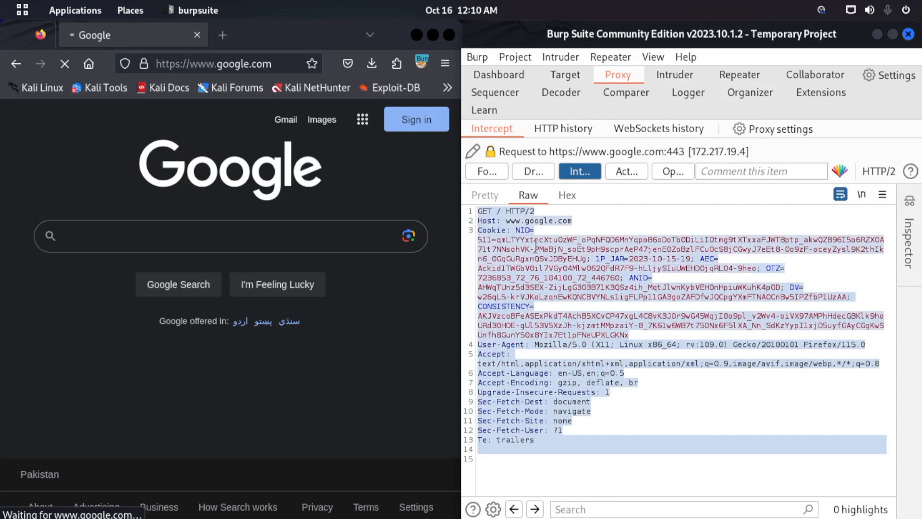
pyautogui.click(535, 246)
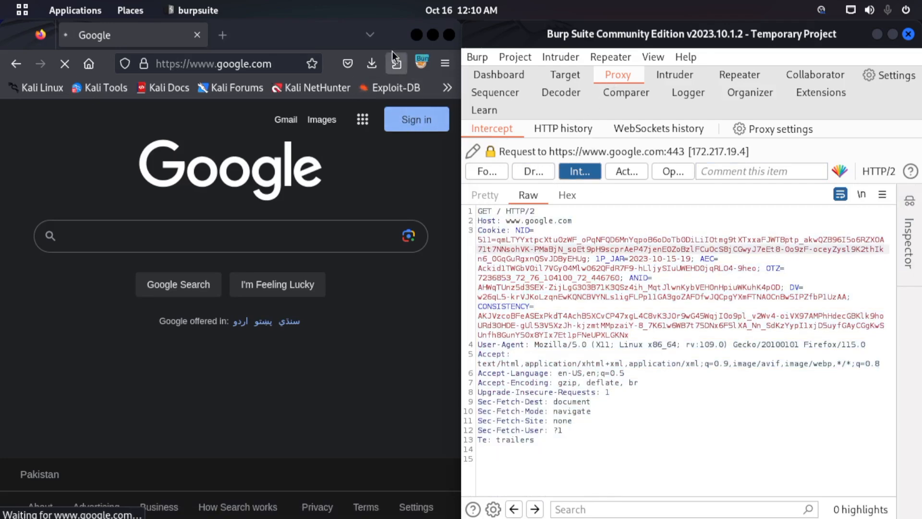
pyautogui.click(268, 63)
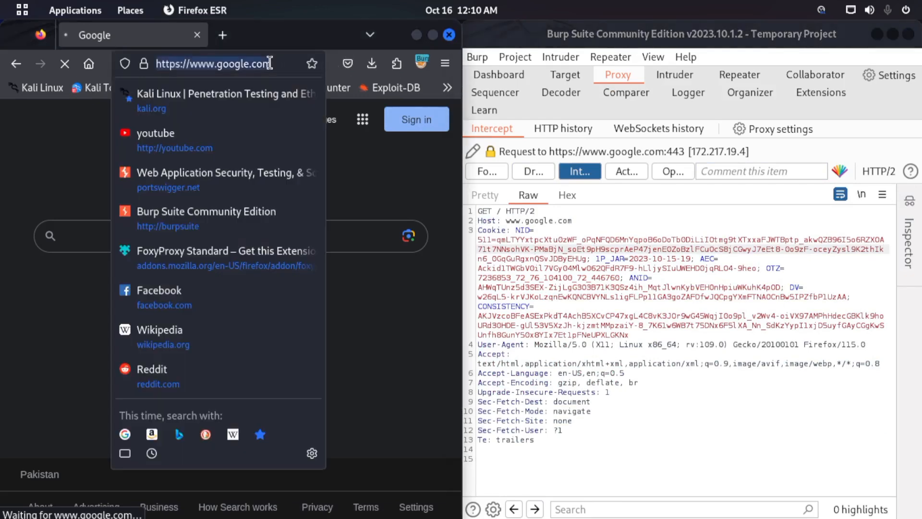
pyautogui.click(395, 164)
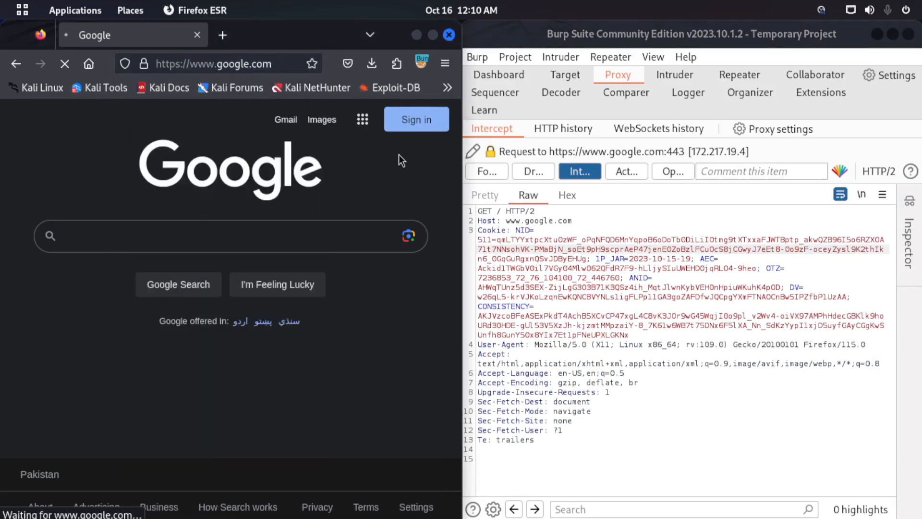
pyautogui.click(498, 212)
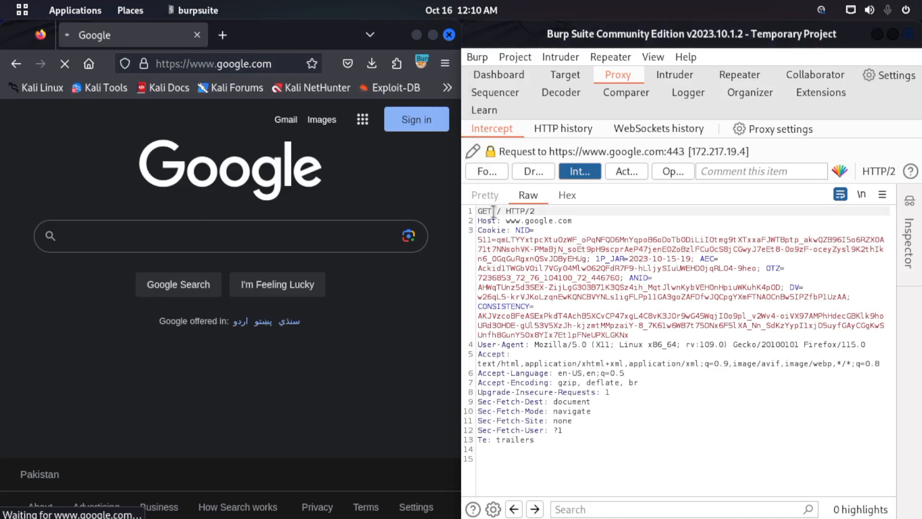
pyautogui.moveTo(478, 212); pyautogui.dragTo(525, 212)
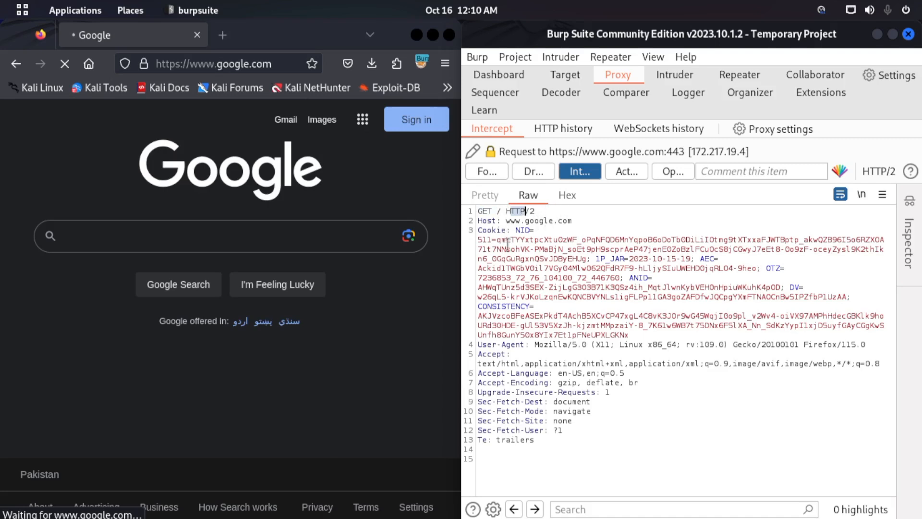
pyautogui.moveTo(478, 230); pyautogui.dragTo(565, 431)
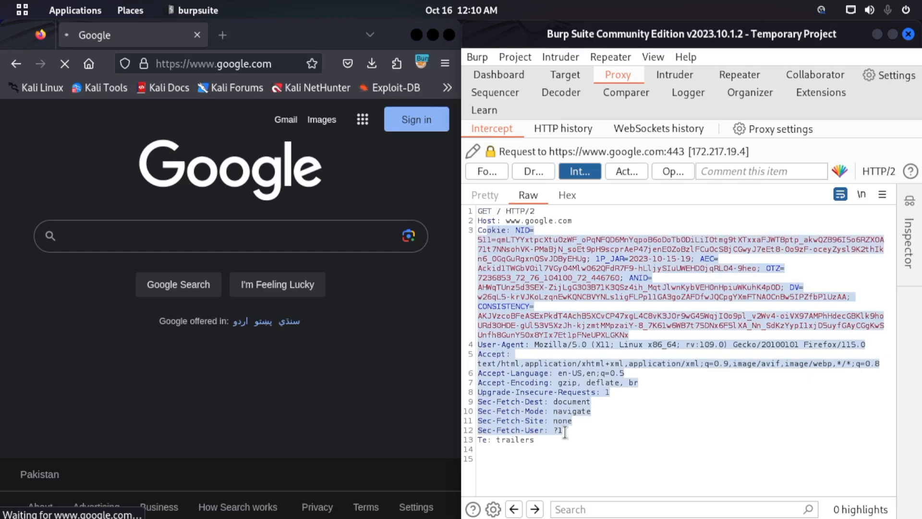
pyautogui.click(597, 287)
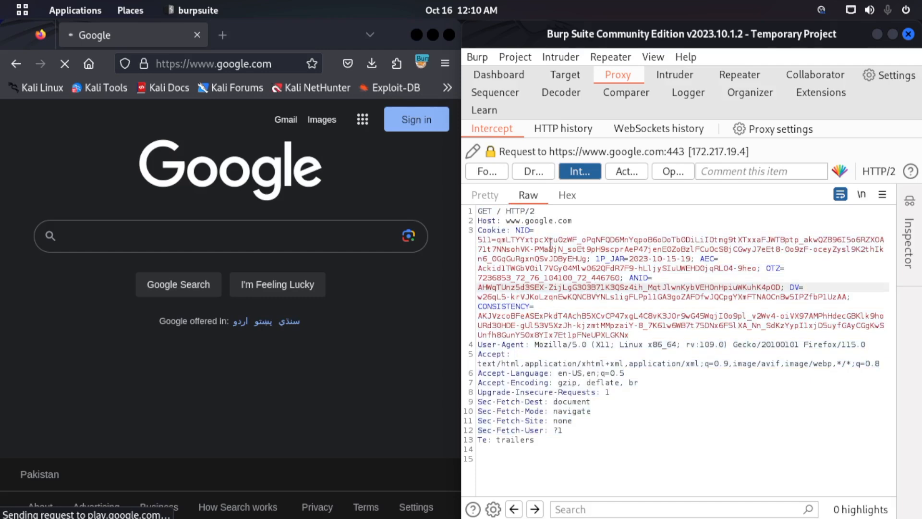
pyautogui.moveTo(521, 221); pyautogui.dragTo(573, 221)
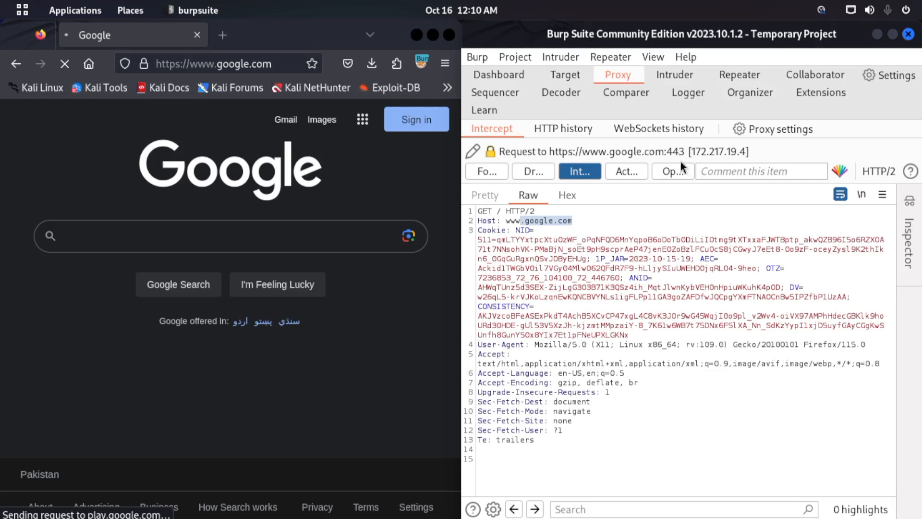
pyautogui.click(893, 34)
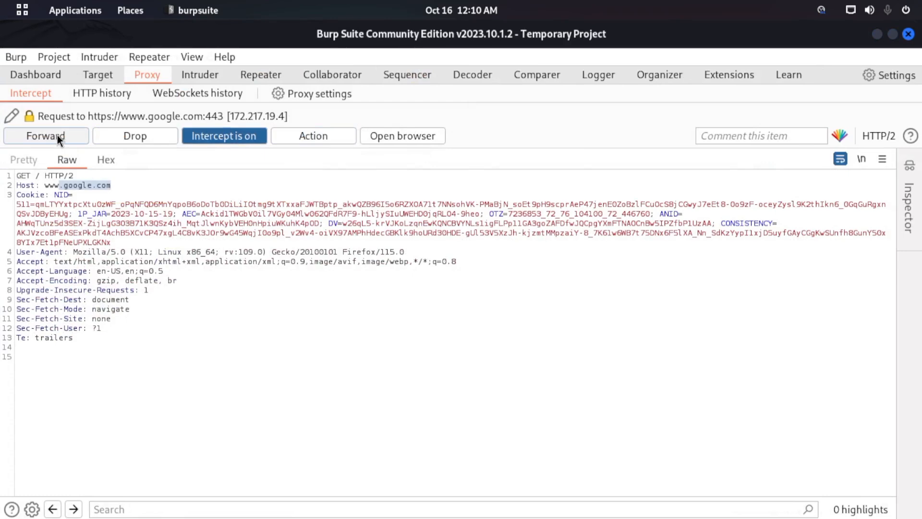
# - Forward the intercepted Google page request and the background requests that follow it to the server
pyautogui.click(56, 135)
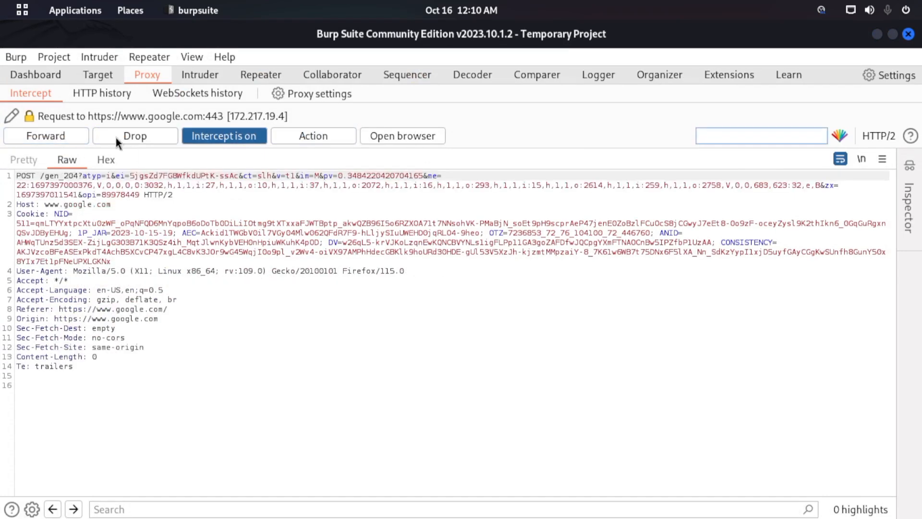
pyautogui.click(50, 138)
pyautogui.click(50, 137)
pyautogui.click(71, 137)
pyautogui.click(71, 138)
pyautogui.click(71, 137)
pyautogui.click(71, 137)
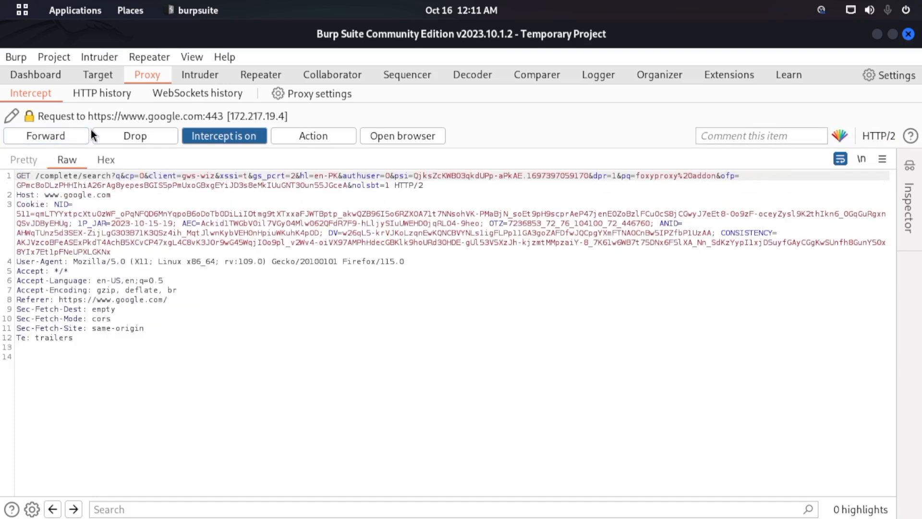
# - Drop the next held Google background requests instead of sending them to the server
pyautogui.click(121, 141)
pyautogui.click(121, 140)
pyautogui.click(121, 140)
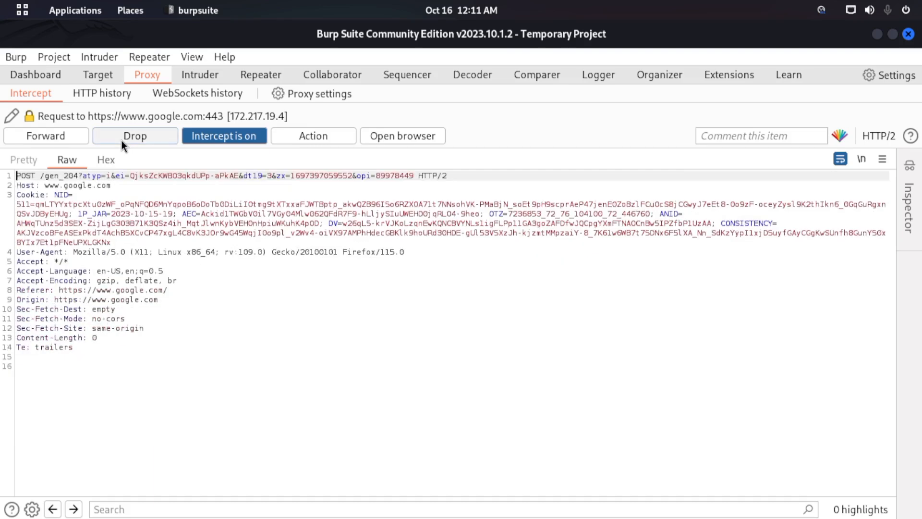
# - Turn off interception, put the Burp Suite window back beside Firefox, and reload the Google page
pyautogui.click(243, 136)
pyautogui.moveTo(809, 34); pyautogui.dragTo(921, 111)
pyautogui.click(213, 67)
pyautogui.press('Return')
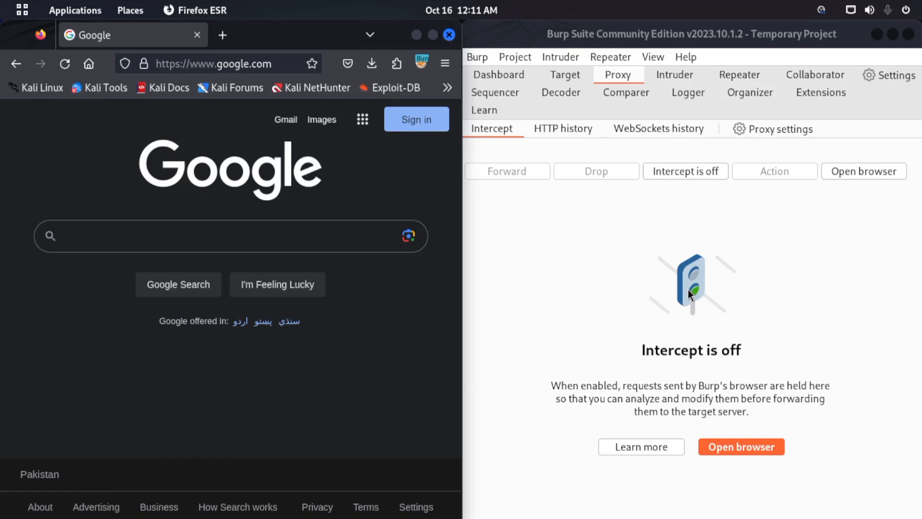
# - Toggle interception on and off in Burp Suite to release the held request, leaving interception on
pyautogui.click(651, 172)
pyautogui.click(598, 174)
pyautogui.click(681, 171)
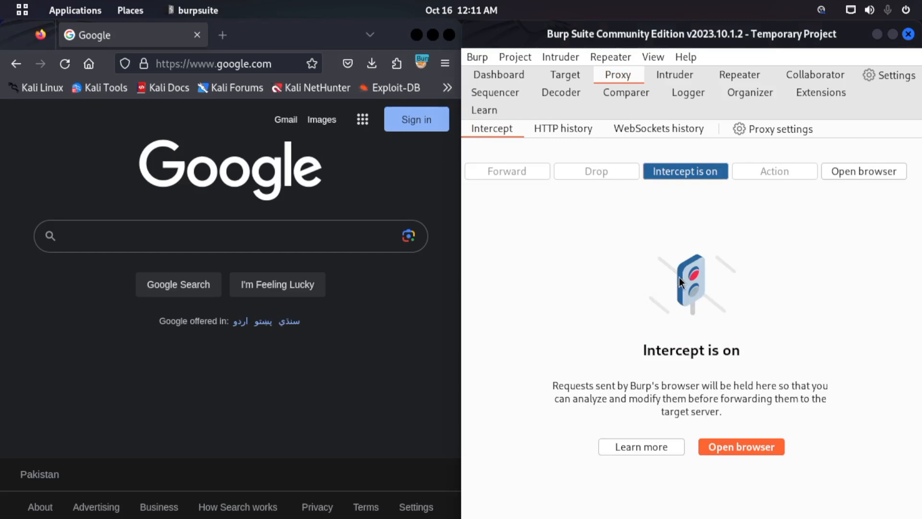
# - Maximize Firefox to check the FoxyProxy pop-up, close it, and restore Firefox beside Burp Suite
pyautogui.click(433, 35)
pyautogui.click(883, 63)
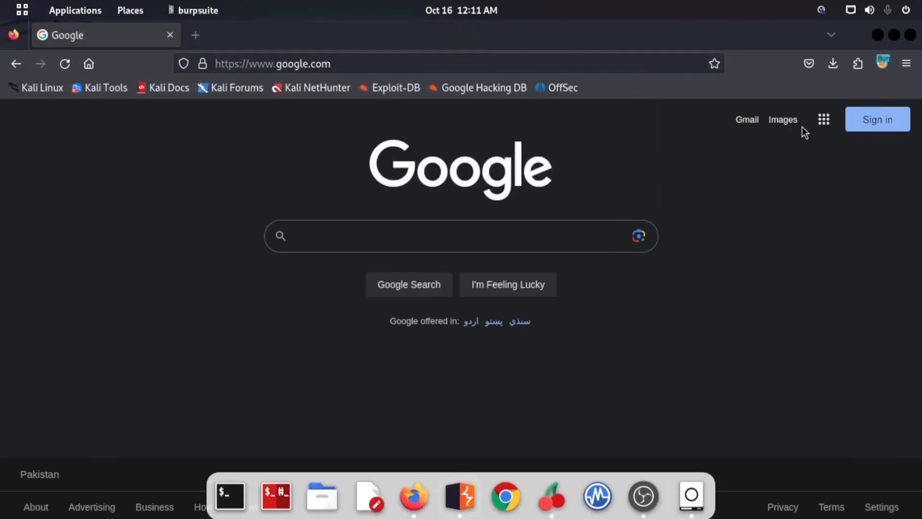
pyautogui.click(883, 64)
pyautogui.doubleClick(692, 22)
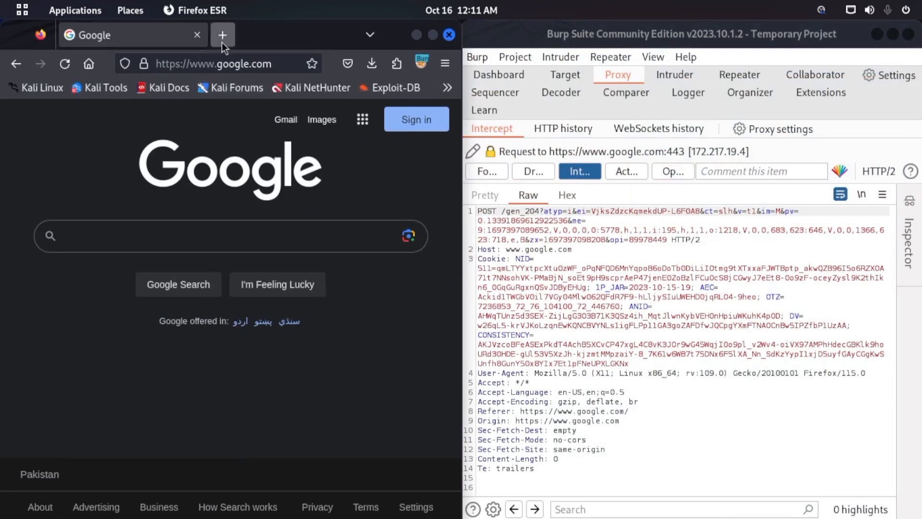
# - Request youtube.com and the PortSwigger site in separate new Firefox tabs while interception is on
pyautogui.click(222, 42)
pyautogui.write('youtube.com')
pyautogui.press('Return')
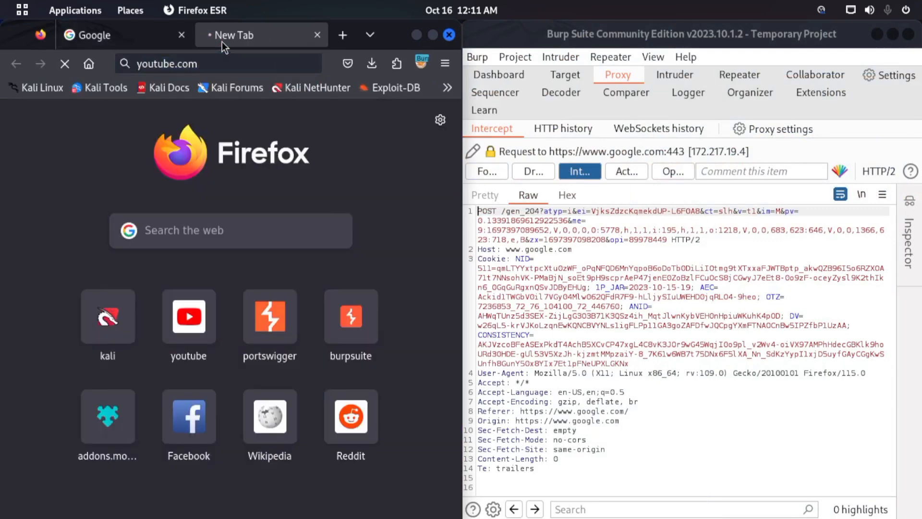
pyautogui.click(337, 38)
pyautogui.click(263, 344)
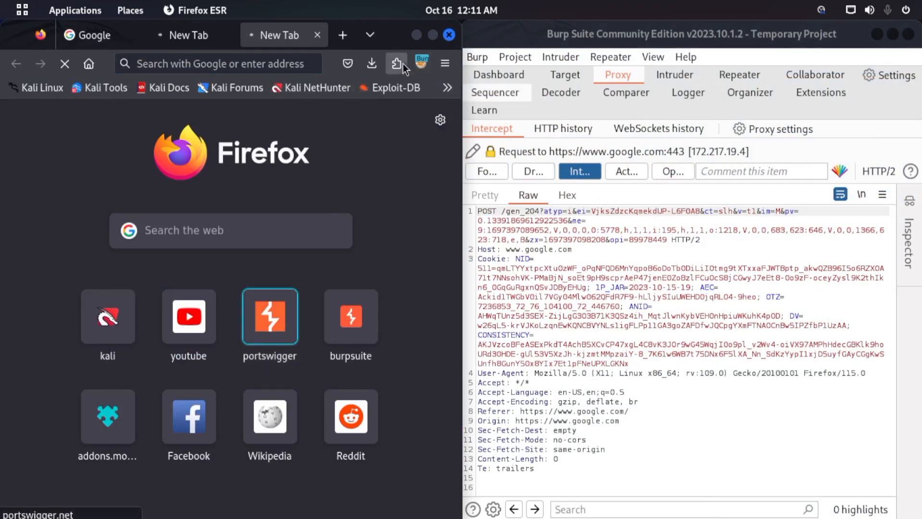
# - Set FoxyProxy to Turn Off (Use Firefox Settings), load the PortSwigger site, and return to the youtube.com tab
pyautogui.click(423, 63)
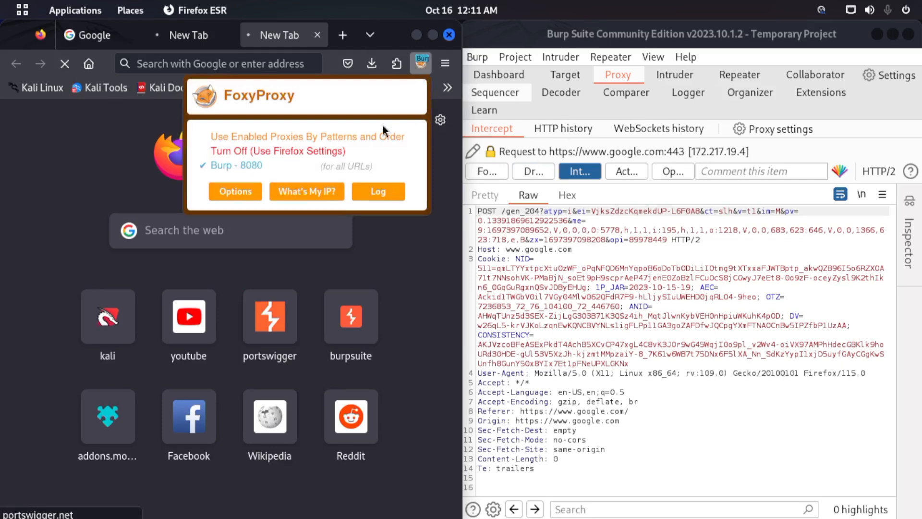
pyautogui.click(252, 152)
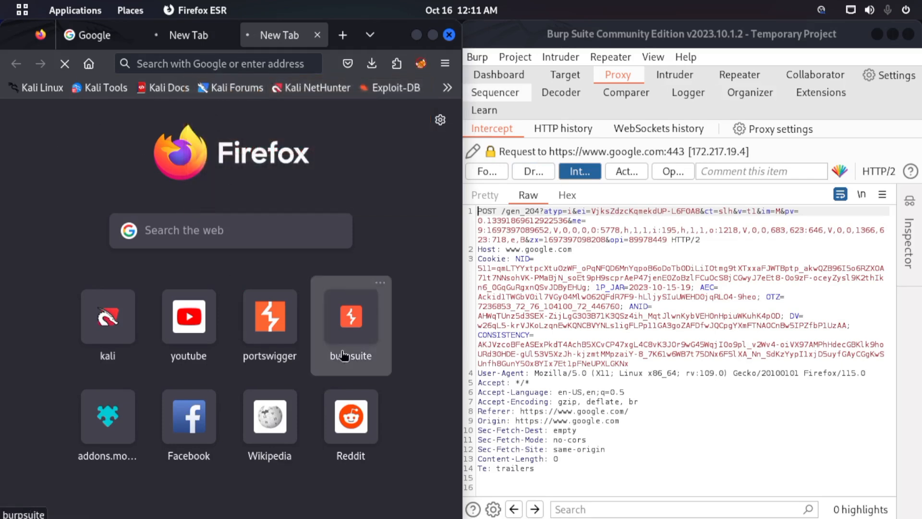
pyautogui.click(268, 327)
pyautogui.click(184, 39)
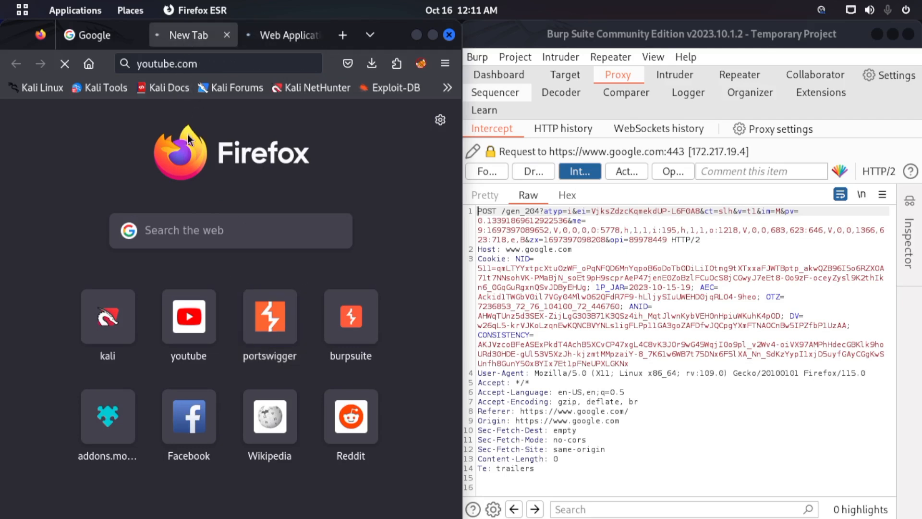
# - Maximize Firefox and load youtube.com again with the proxy bypassed
pyautogui.click(431, 35)
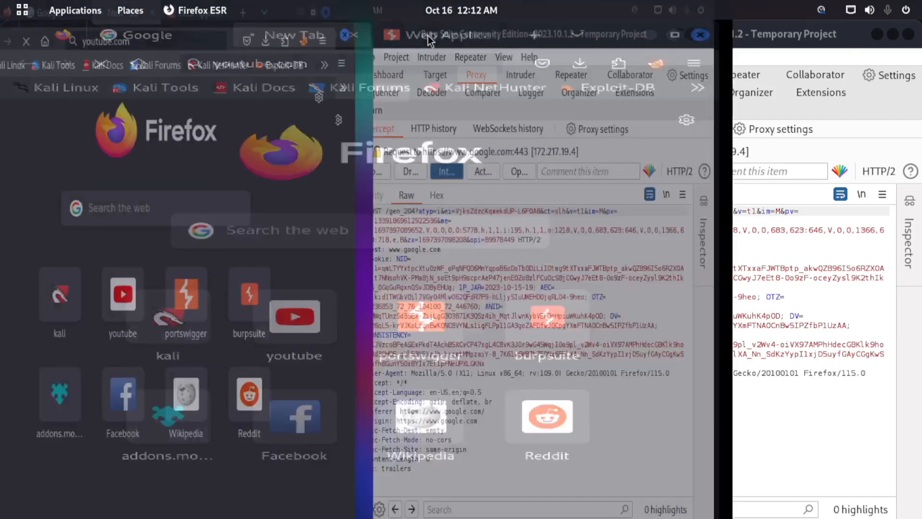
pyautogui.click(434, 37)
pyautogui.click(283, 35)
pyautogui.click(276, 61)
pyautogui.press('Return')
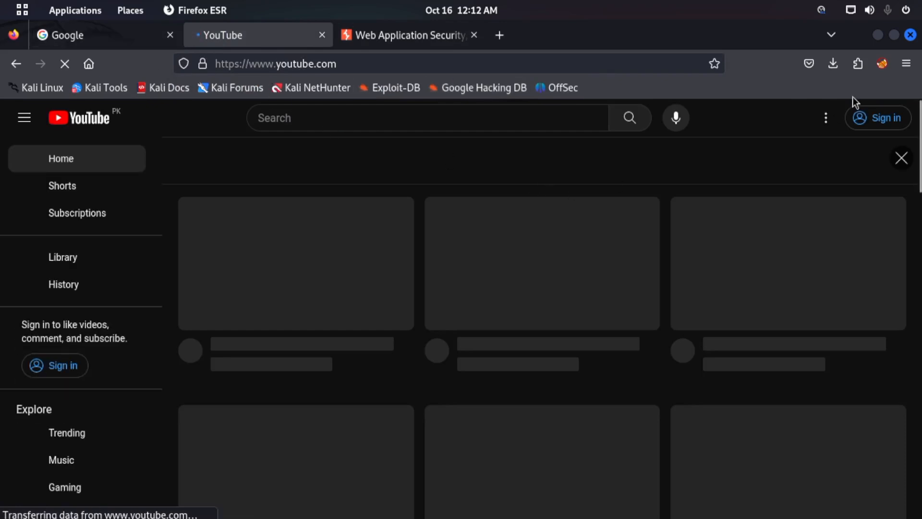
# - Switch FoxyProxy back to Burp - 8080, accept the unchanged target details in Burp Suite, and forward the held requests
pyautogui.click(882, 64)
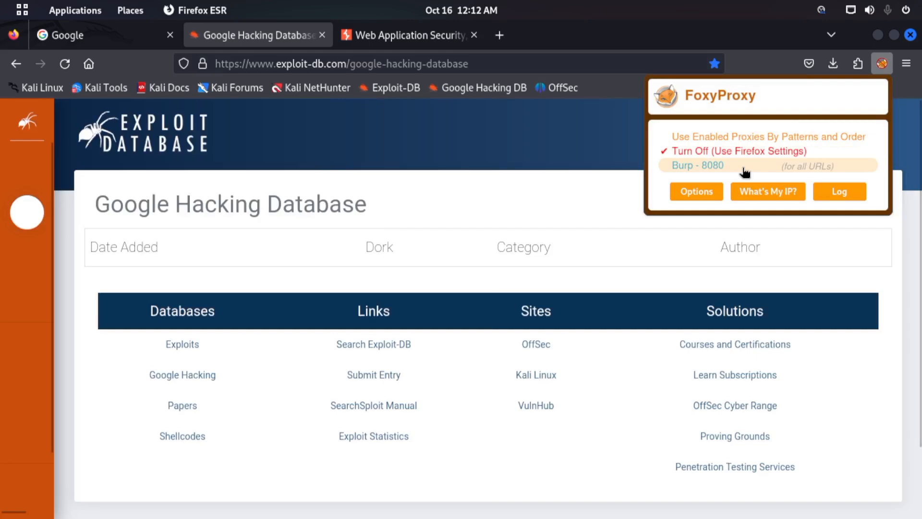
pyautogui.click(745, 172)
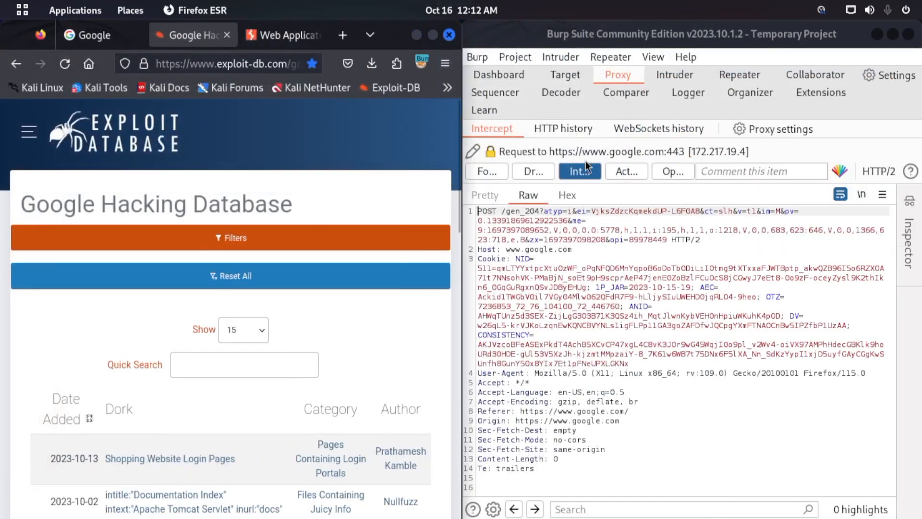
pyautogui.click(473, 151)
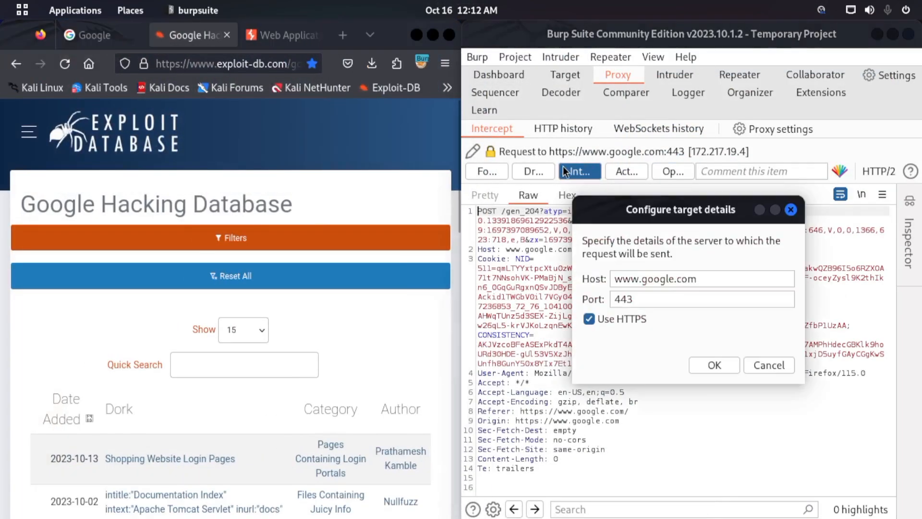
pyautogui.click(716, 365)
pyautogui.click(494, 172)
pyautogui.click(494, 172)
pyautogui.click(493, 172)
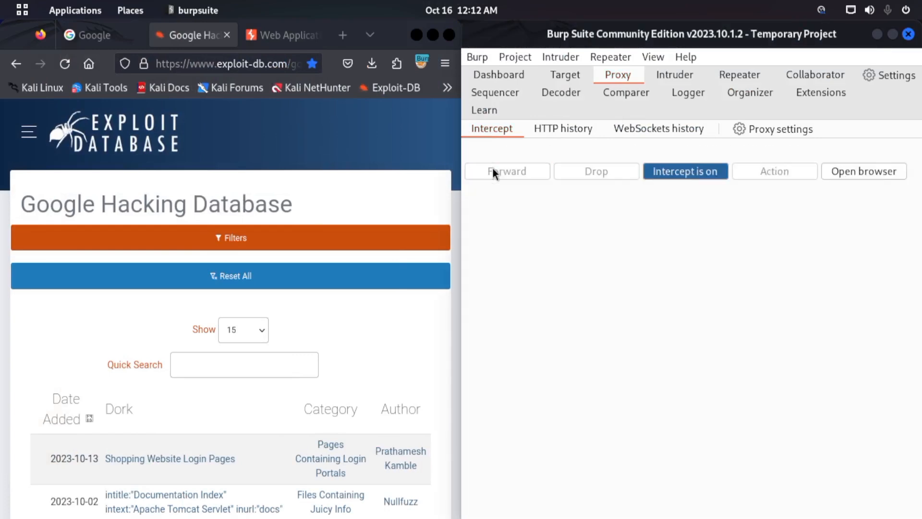
# - Turn interception off and on again, and reload the portswigger.net page in its Firefox tab
pyautogui.click(626, 172)
pyautogui.click(289, 35)
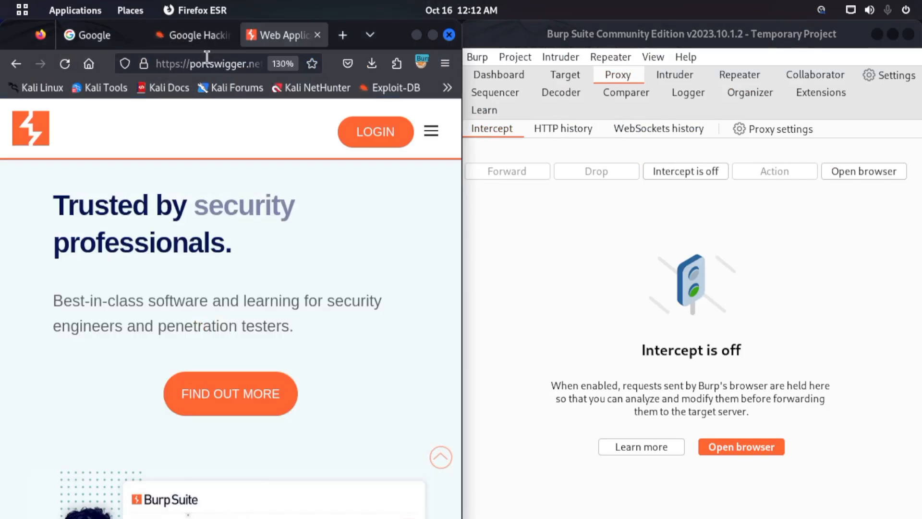
pyautogui.click(663, 172)
pyautogui.click(235, 66)
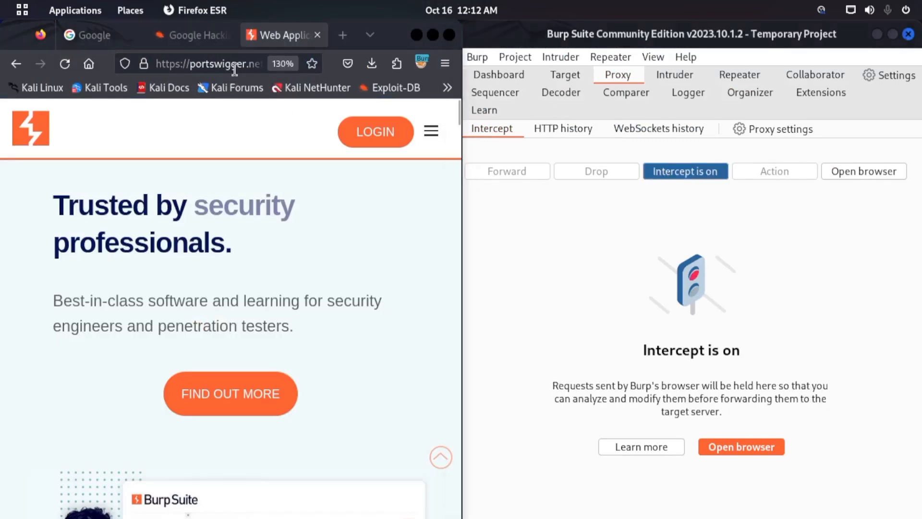
pyautogui.press('Return')
# - Examine the intercepted portswigger.net request's GET method, Host header and remaining headers
pyautogui.moveTo(582, 221); pyautogui.dragTo(502, 222)
pyautogui.moveTo(661, 450); pyautogui.dragTo(412, 208)
pyautogui.click(634, 287)
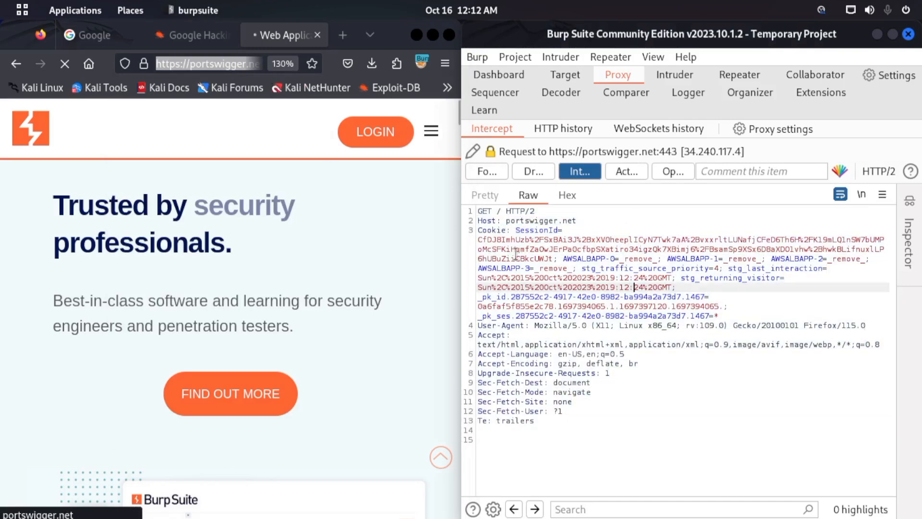
pyautogui.moveTo(497, 212); pyautogui.dragTo(478, 210)
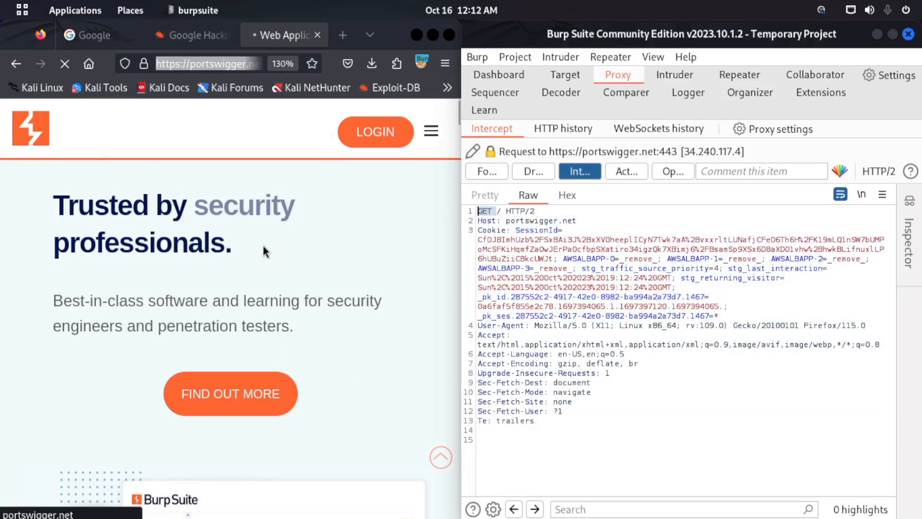
# - Open the Configure FoxyProxy note under Exploring Burp Suite in CherryTree, maximize the window, and review the setup steps
pyautogui.scroll(-5, 270, 238)
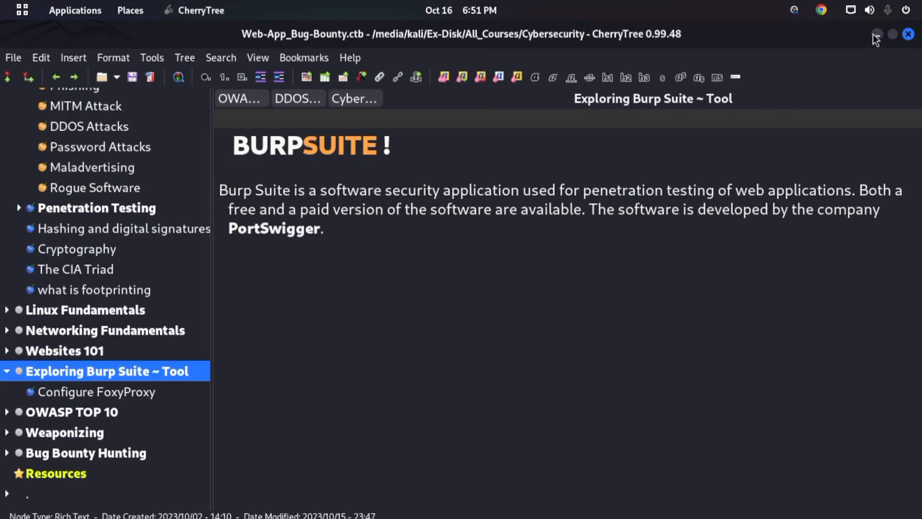
pyautogui.click(875, 34)
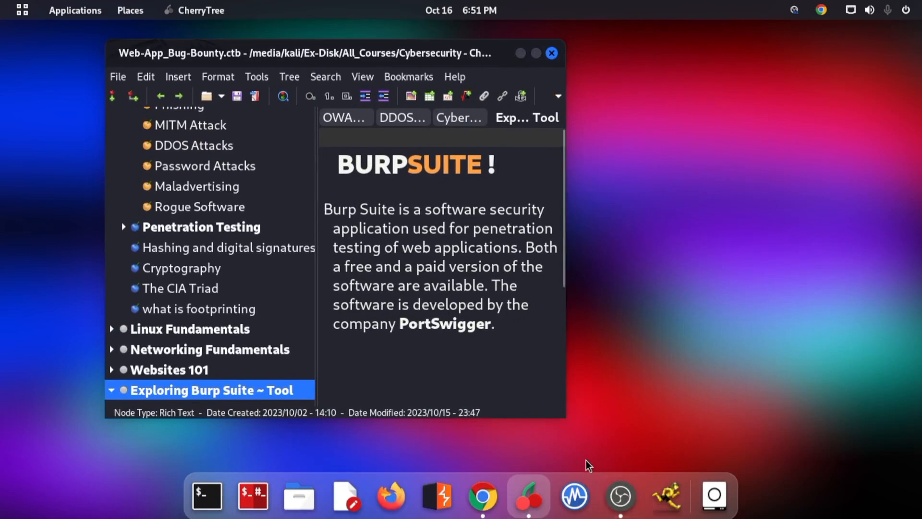
pyautogui.scroll(-2, 189, 317)
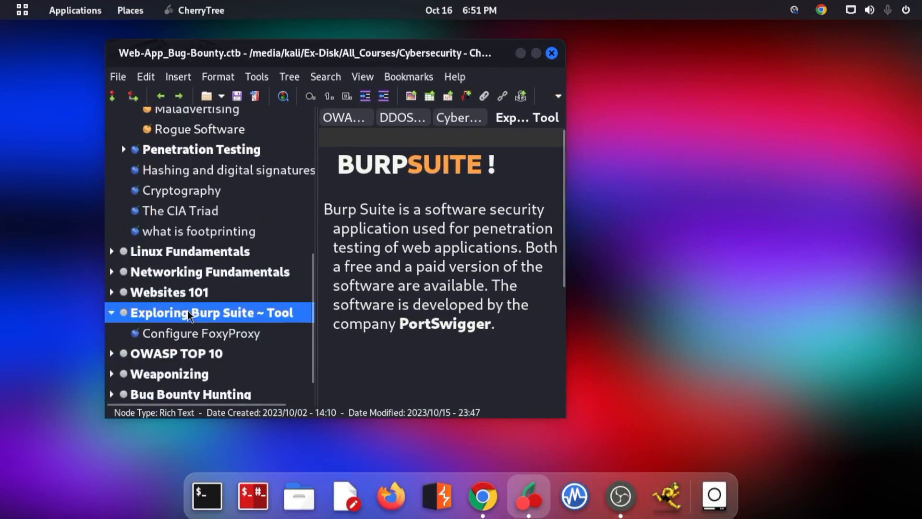
pyautogui.click(189, 332)
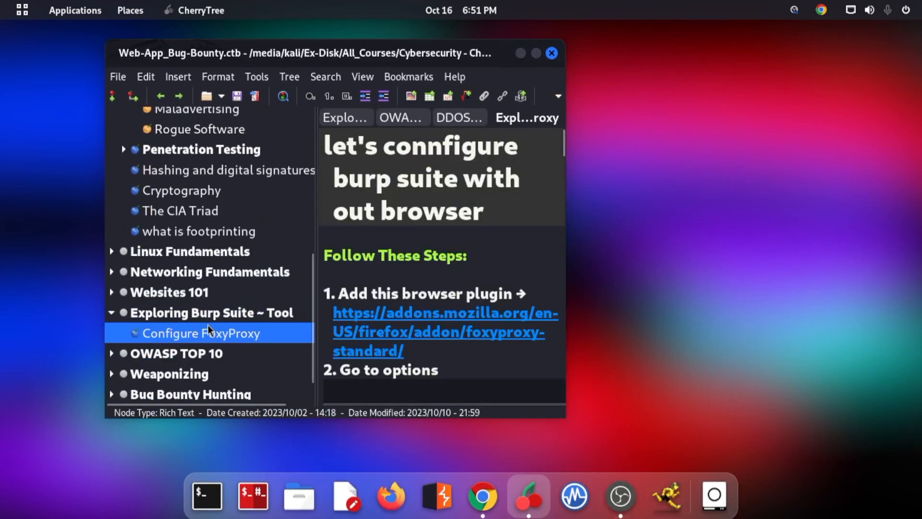
pyautogui.click(536, 53)
pyautogui.scroll(-3, 568, 384)
pyautogui.scroll(3, 568, 385)
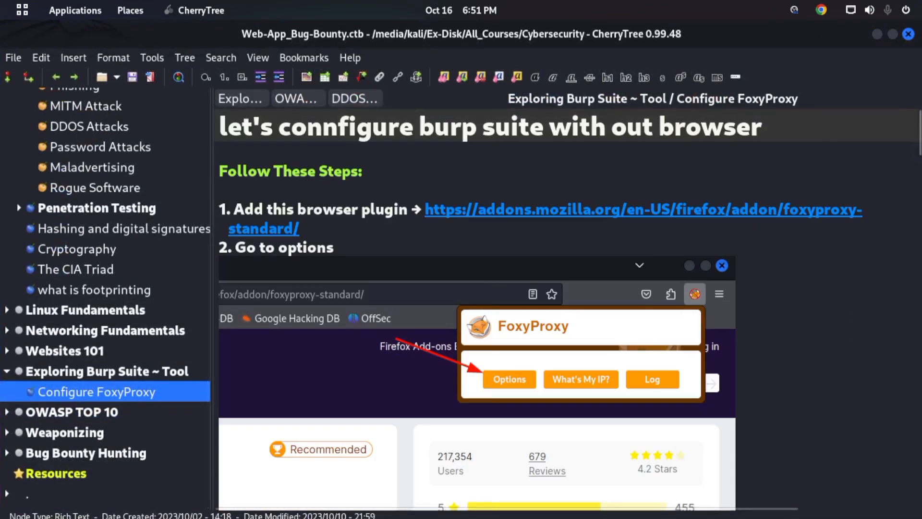
# - Launch Burp Suite, dismiss the JRE warning, and start a temporary project in memory
pyautogui.moveTo(413, 514)
pyautogui.click(435, 499)
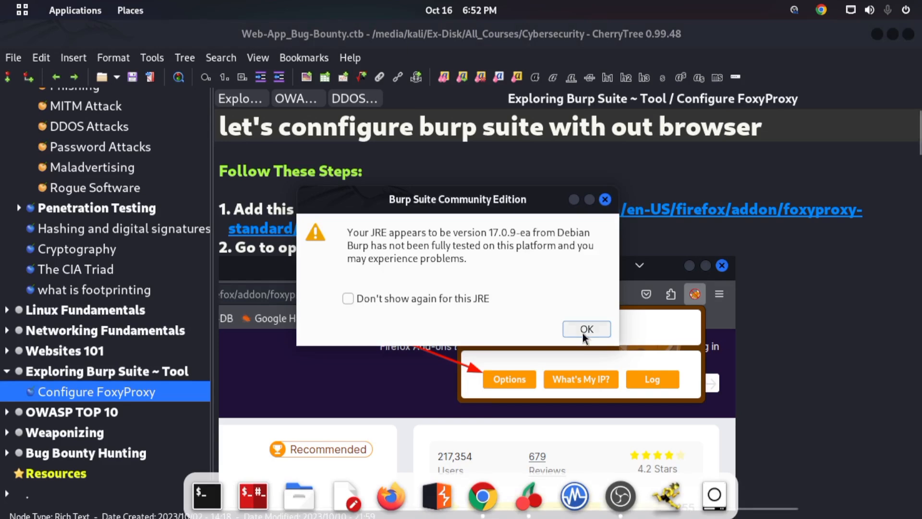
pyautogui.click(585, 331)
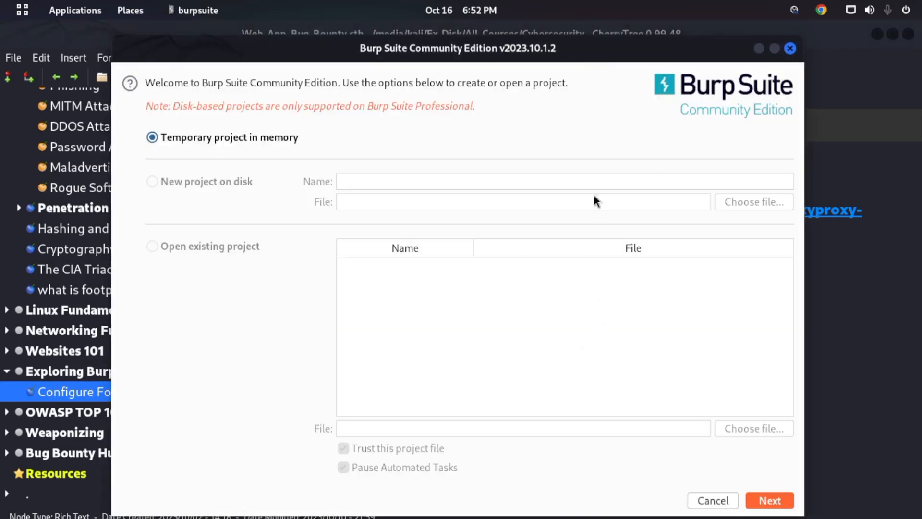
pyautogui.moveTo(621, 48); pyautogui.dragTo(639, 24)
pyautogui.click(892, 509)
pyautogui.click(892, 510)
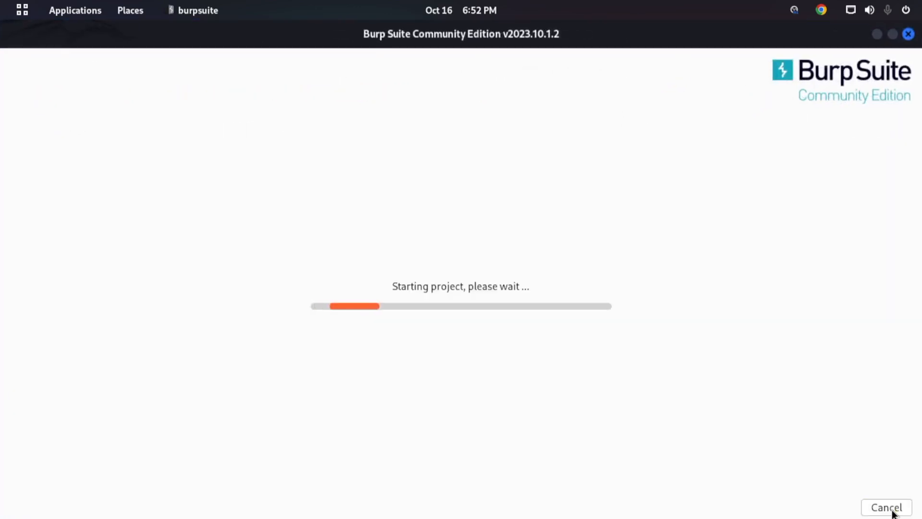
# - Minimize the open windows, bring up Firefox with the demo.testfire.net page, and maximize the Burp Suite project window
pyautogui.click(877, 33)
pyautogui.click(875, 34)
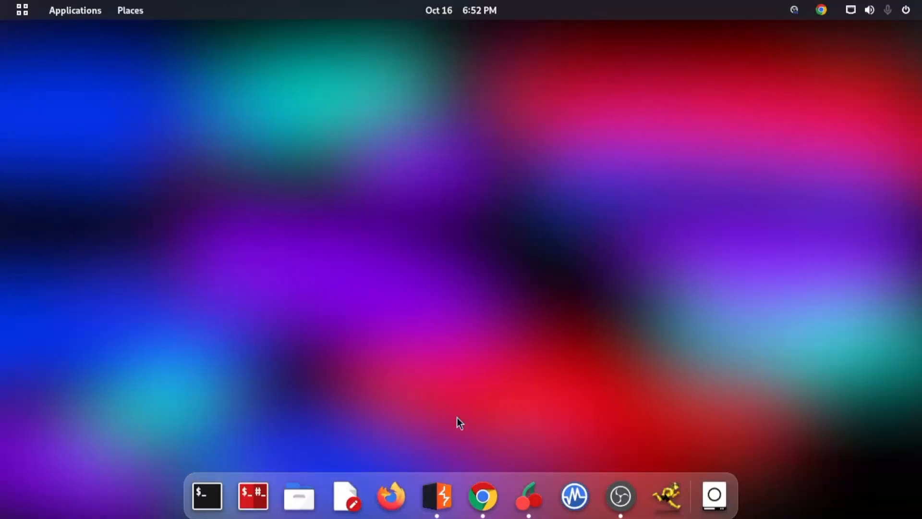
pyautogui.click(391, 498)
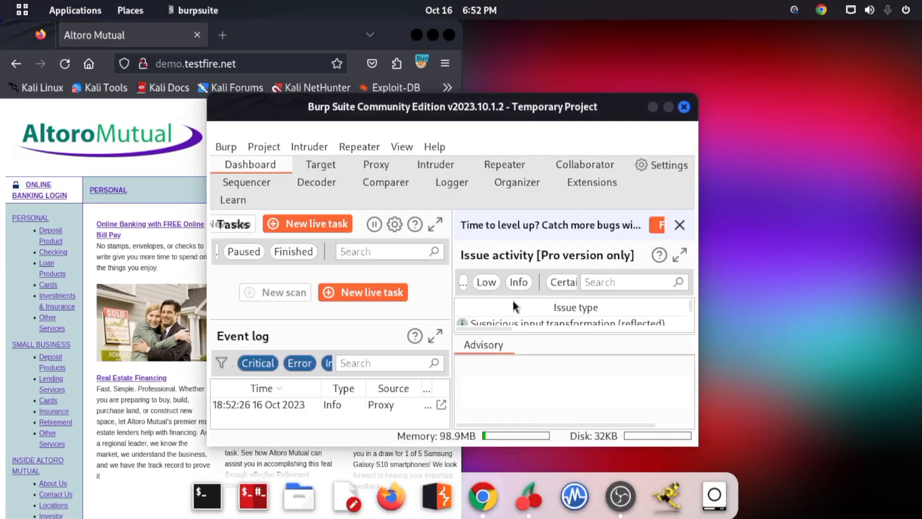
pyautogui.moveTo(509, 103); pyautogui.dragTo(658, 73)
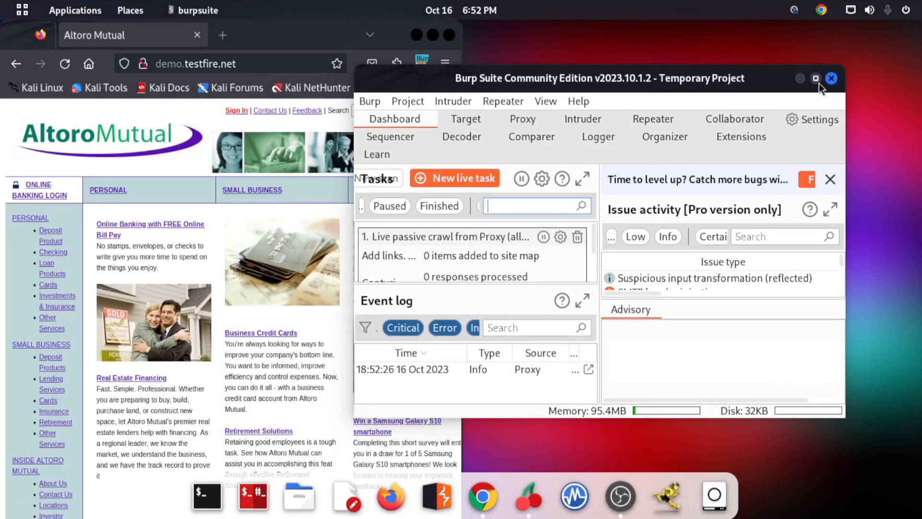
pyautogui.click(817, 81)
# - Set the Burp Suite interface font size to 12 in the display settings and close the settings window
pyautogui.click(429, 157)
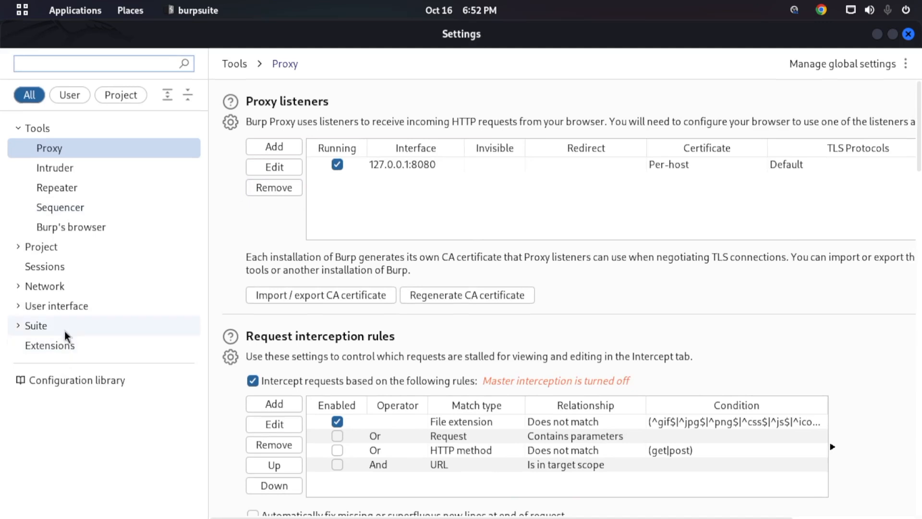
pyautogui.click(62, 301)
pyautogui.click(66, 365)
pyautogui.click(308, 145)
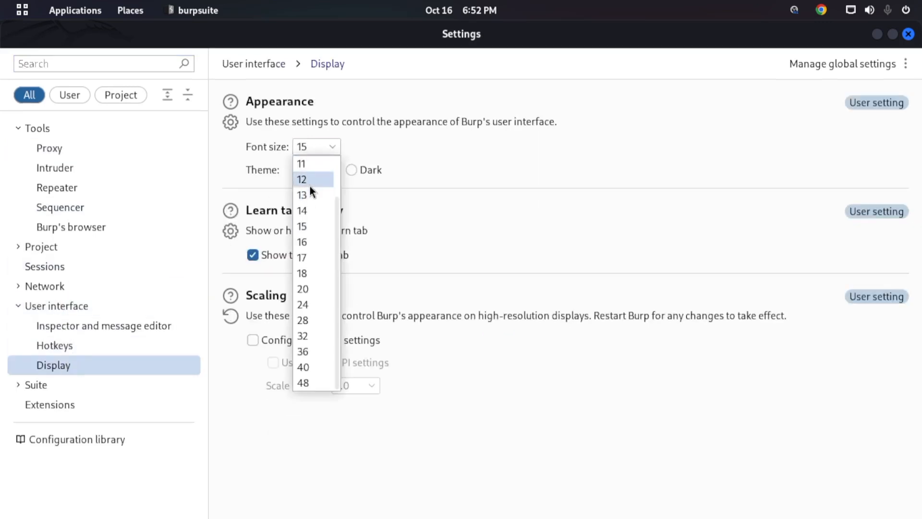
pyautogui.click(908, 34)
pyautogui.click(908, 34)
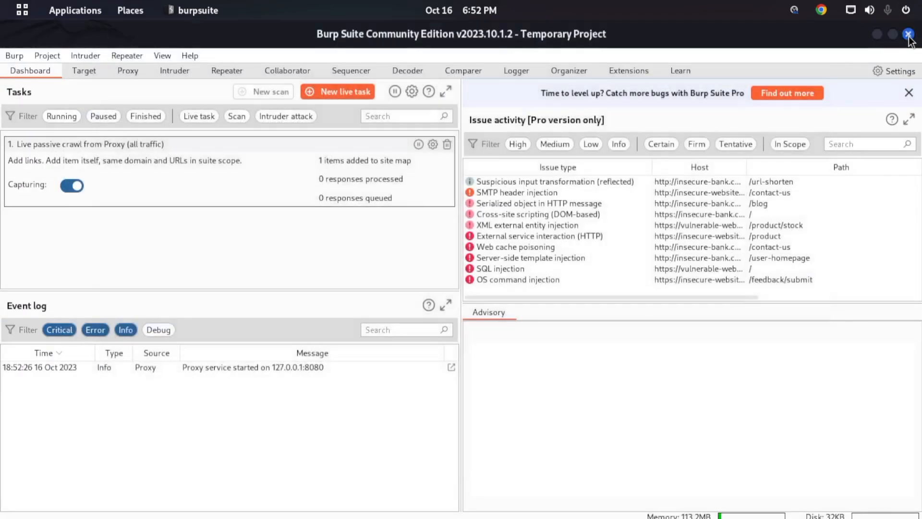
# - Shrink the Burp Suite window, bring Firefox forward, and review the demo.testfire.net address and Altoro Mutual home page down to the footer disclaimer
pyautogui.moveTo(229, 39); pyautogui.dragTo(428, 78)
pyautogui.click(190, 45)
pyautogui.click(155, 65)
pyautogui.click(178, 66)
pyautogui.doubleClick(185, 66)
pyautogui.click(190, 67)
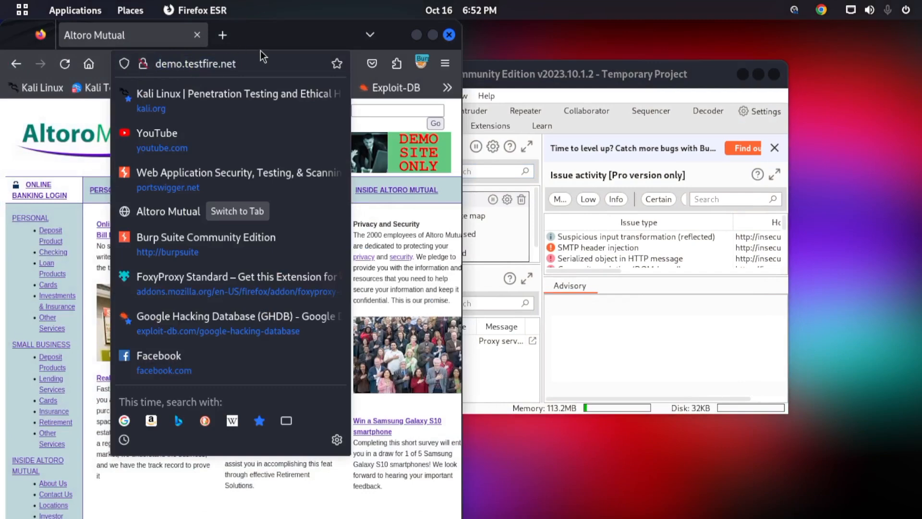
pyautogui.press('Escape')
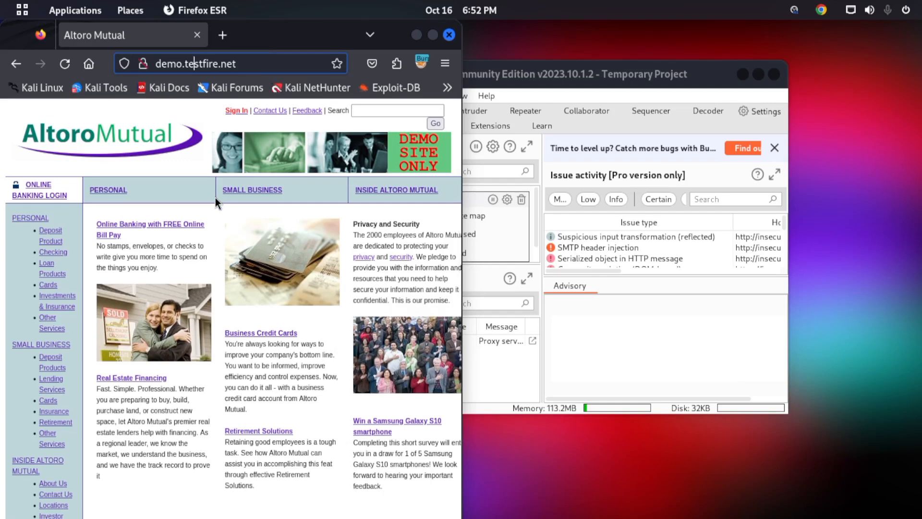
pyautogui.scroll(-5, 218, 260)
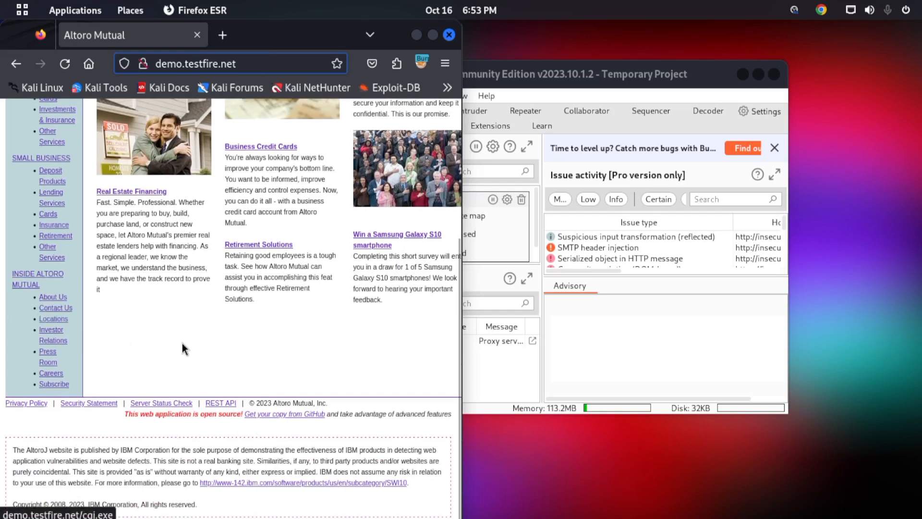
pyautogui.scroll(5, 240, 216)
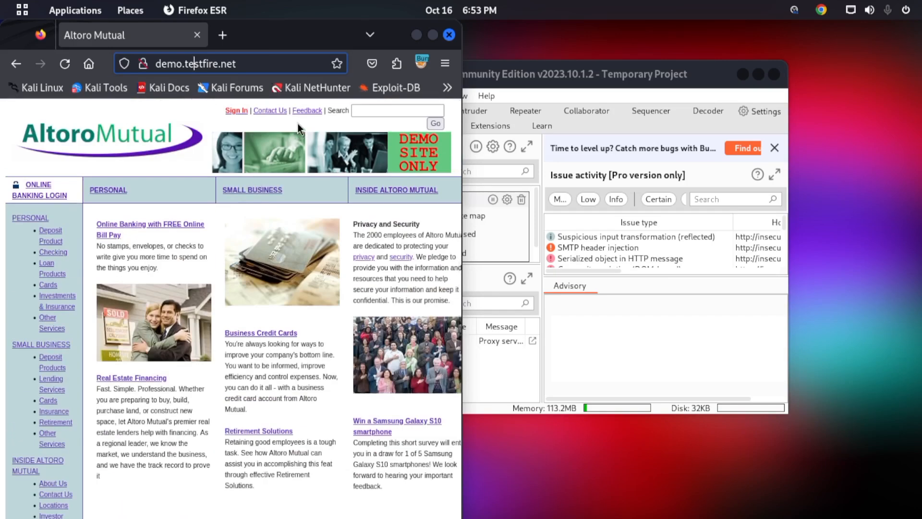
pyautogui.scroll(-5, 386, 246)
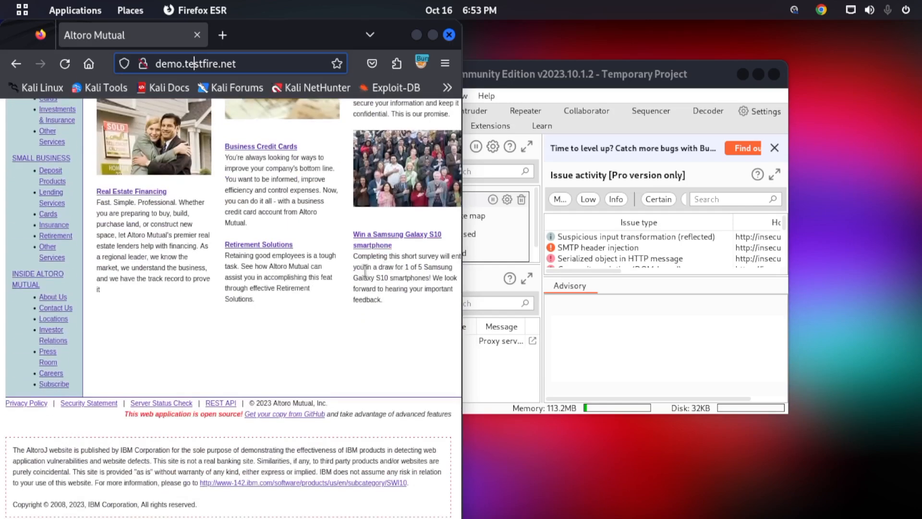
pyautogui.click(50, 471)
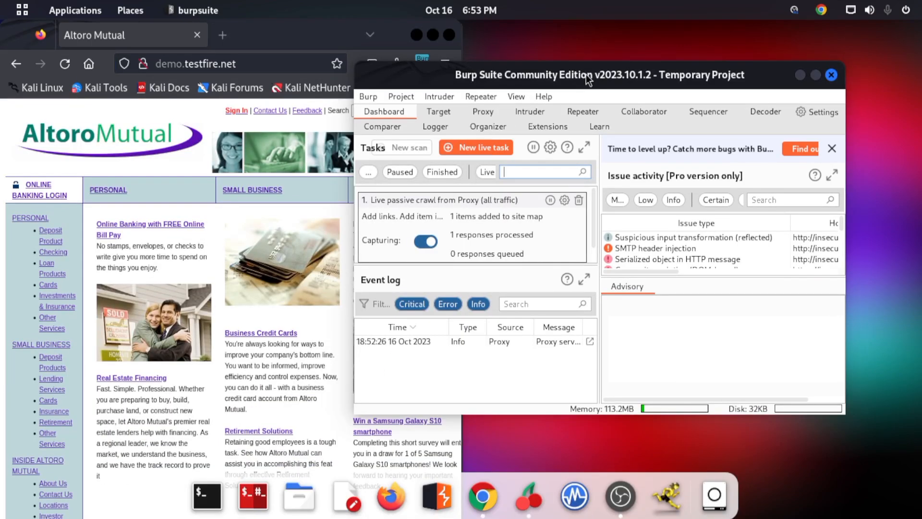
# - Maximize Burp Suite and look through the Target, Proxy, Intruder and Repeater tools before returning to the Dashboard
pyautogui.doubleClick(586, 74)
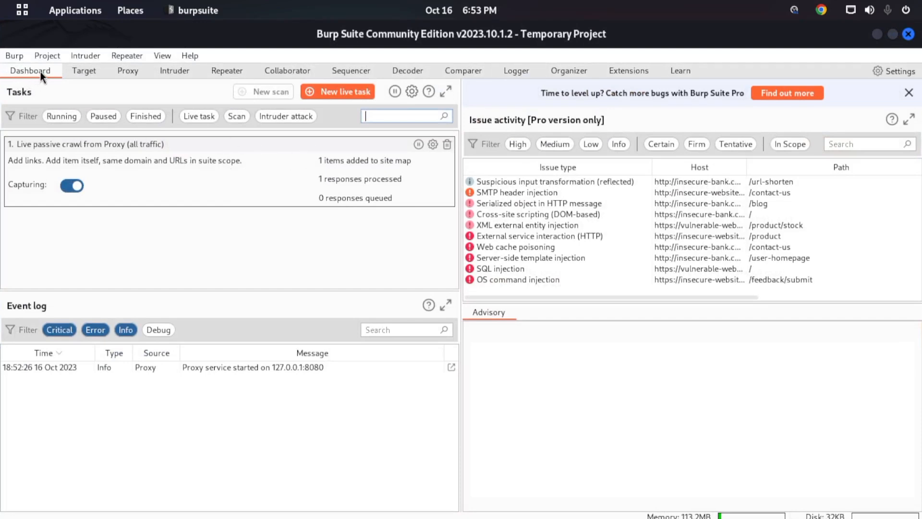
pyautogui.click(84, 72)
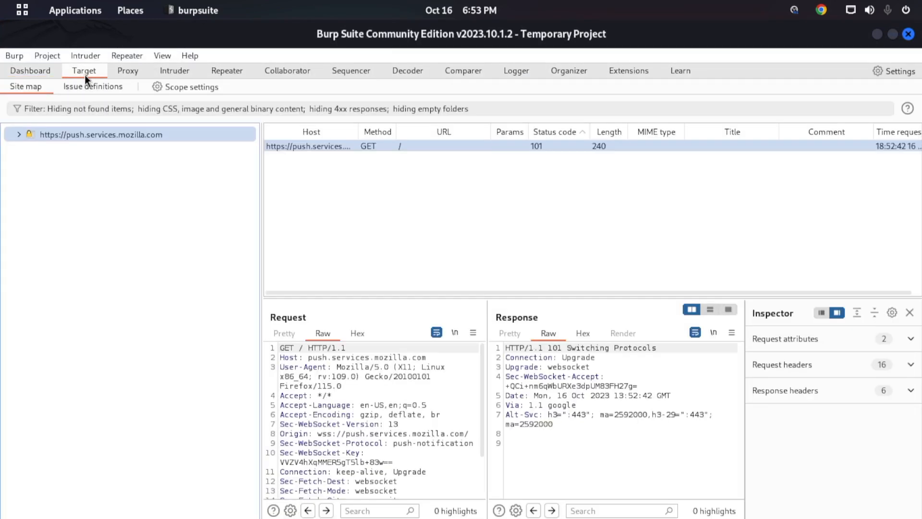
pyautogui.click(144, 71)
pyautogui.click(197, 70)
pyautogui.click(227, 70)
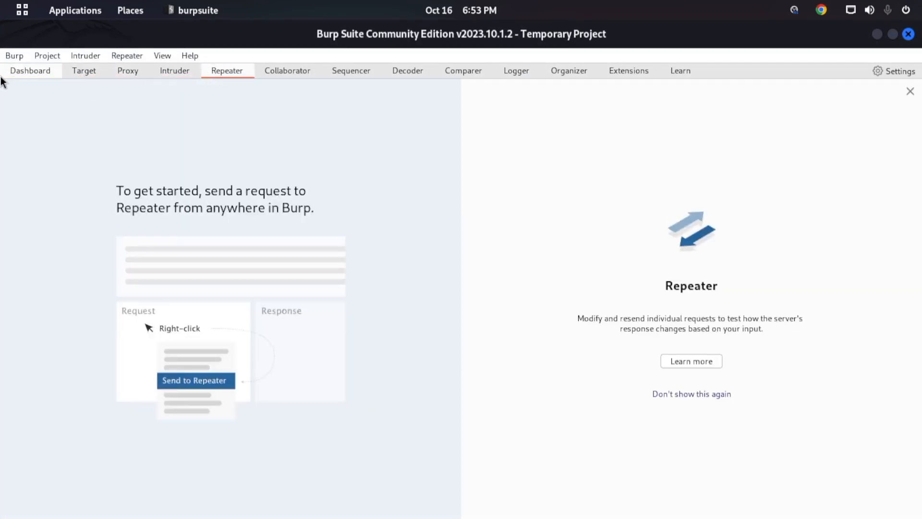
pyautogui.click(14, 70)
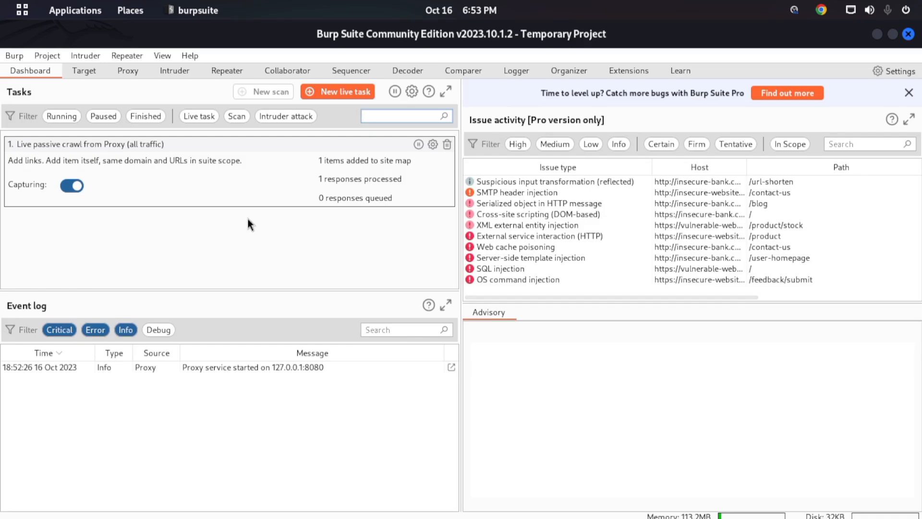
# - View the Target site map, then open the Proxy intercept view and turn interception on
pyautogui.click(93, 72)
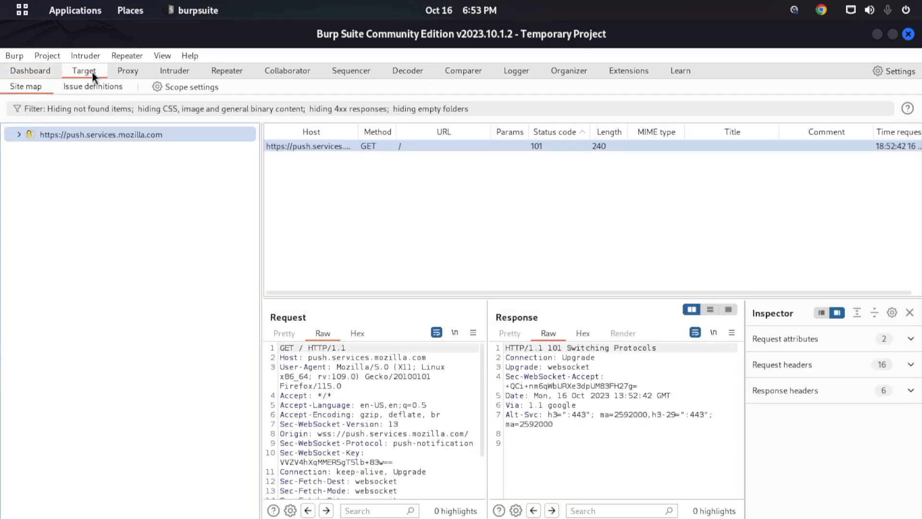
pyautogui.click(138, 73)
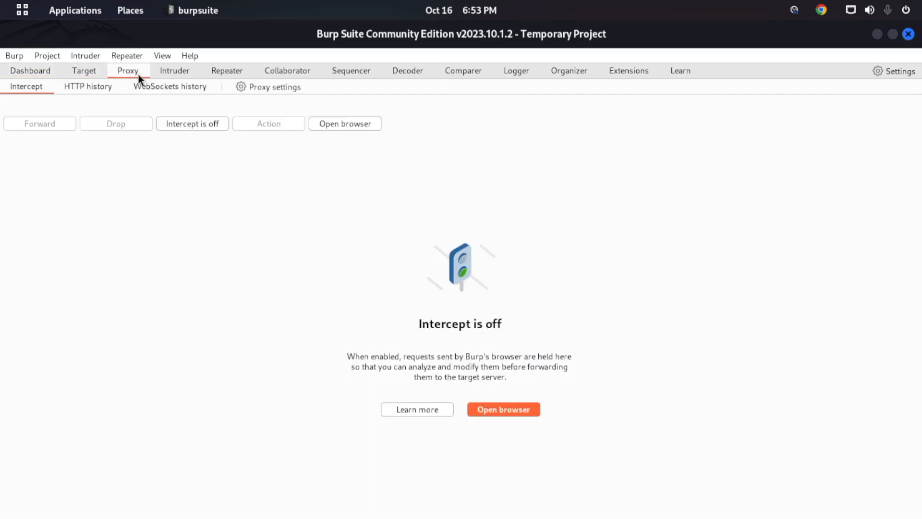
pyautogui.doubleClick(434, 42)
pyautogui.doubleClick(459, 37)
pyautogui.click(197, 126)
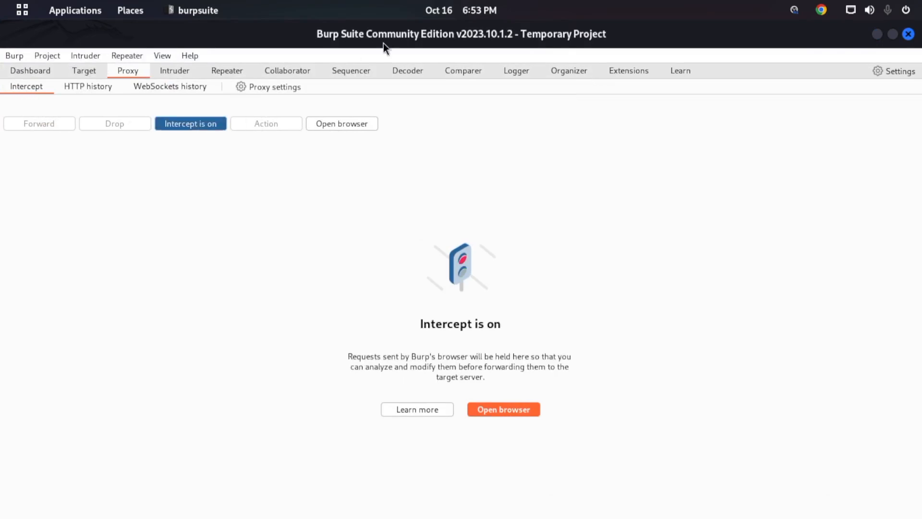
# - Switch to a maximized Firefox window, reload demo.testfire.net, and return to Burp Suite to see the intercepted request
pyautogui.moveTo(394, 37); pyautogui.dragTo(571, 7)
pyautogui.click(390, 499)
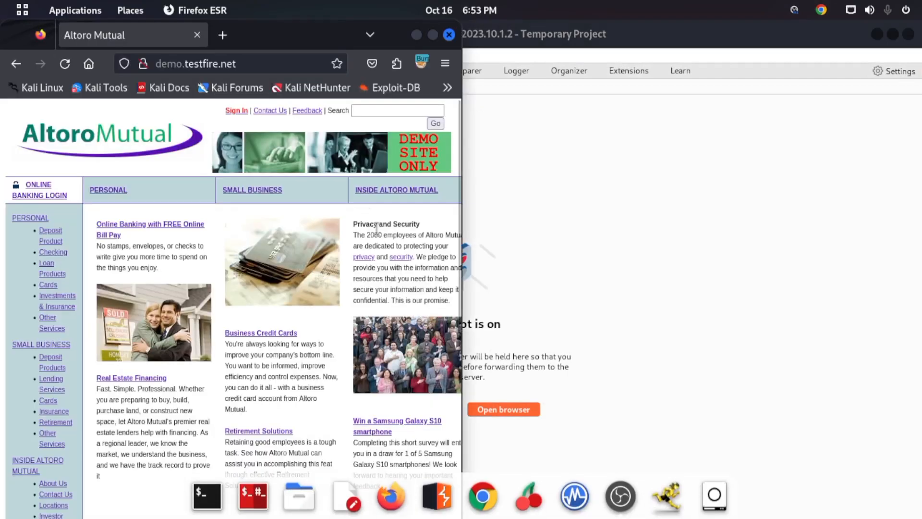
pyautogui.doubleClick(399, 45)
pyautogui.click(321, 70)
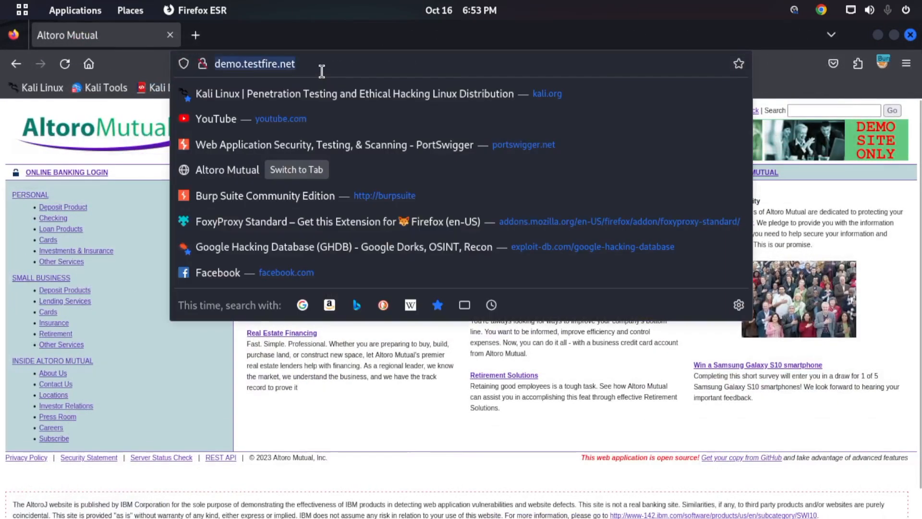
pyautogui.press('Return')
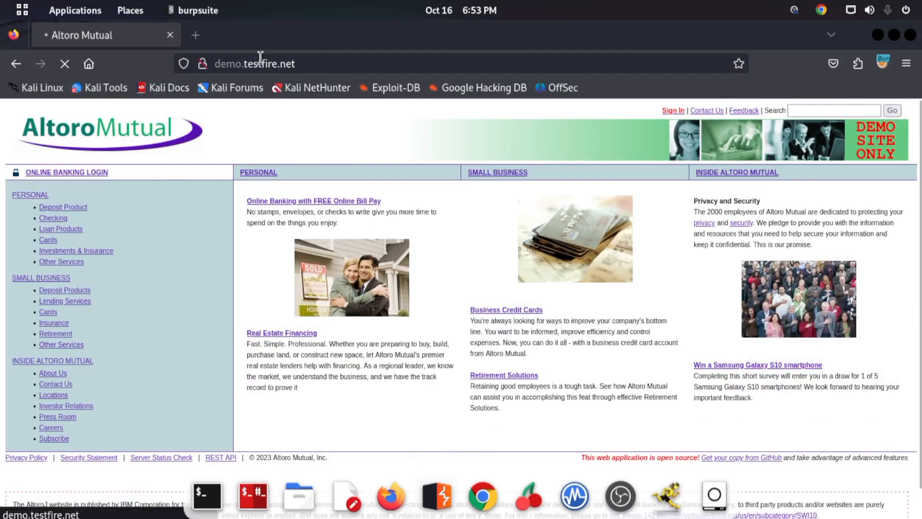
pyautogui.click(259, 63)
pyautogui.press('Return')
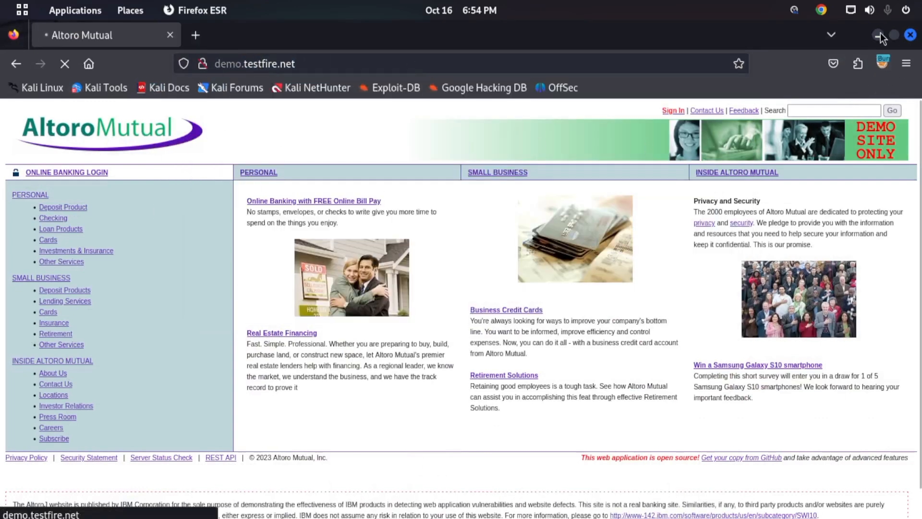
pyautogui.click(880, 35)
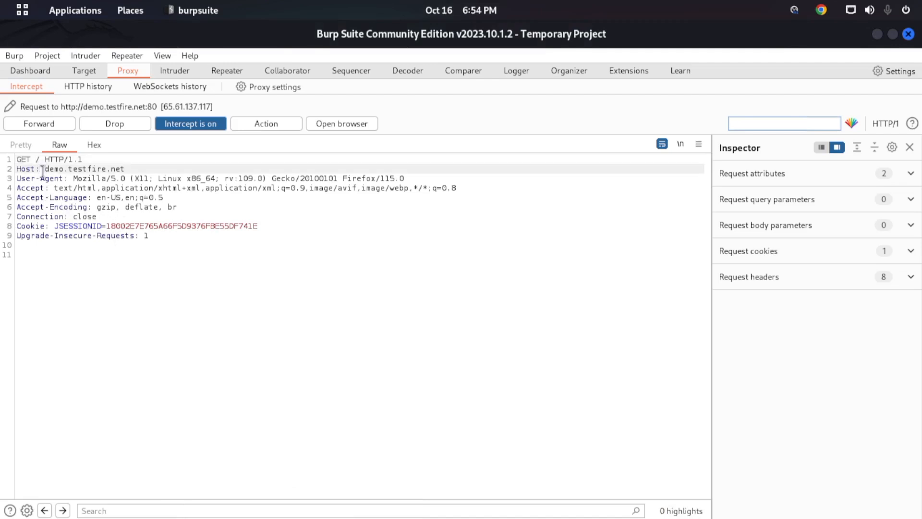
# - Highlight the Host value and then the whole raw request intercepted for demo.testfire.net to review its contents
pyautogui.moveTo(40, 169); pyautogui.dragTo(124, 170)
pyautogui.click(125, 169)
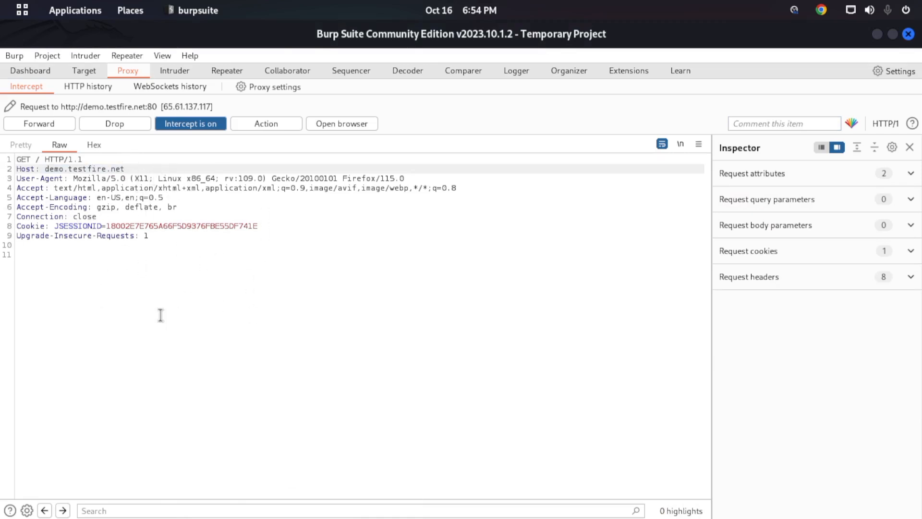
pyautogui.moveTo(157, 253); pyautogui.dragTo(6, 163)
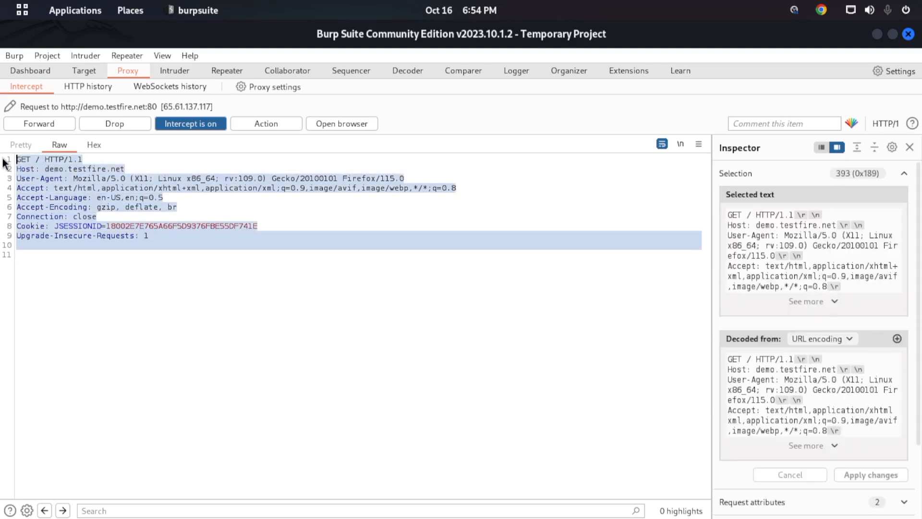
pyautogui.click(65, 170)
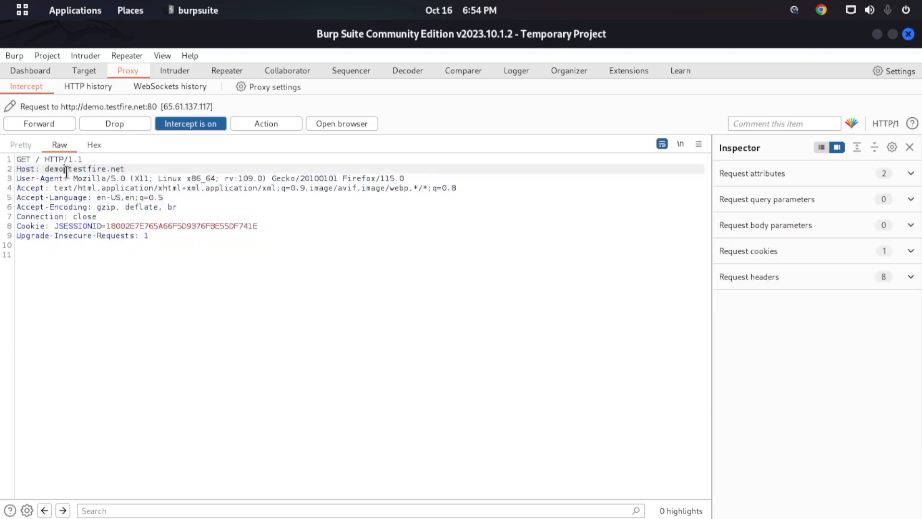
# - Examine the intercepted request's GET method, root path, host value and HTTP version
pyautogui.moveTo(35, 159); pyautogui.dragTo(8, 164)
pyautogui.click(31, 159)
pyautogui.doubleClick(31, 160)
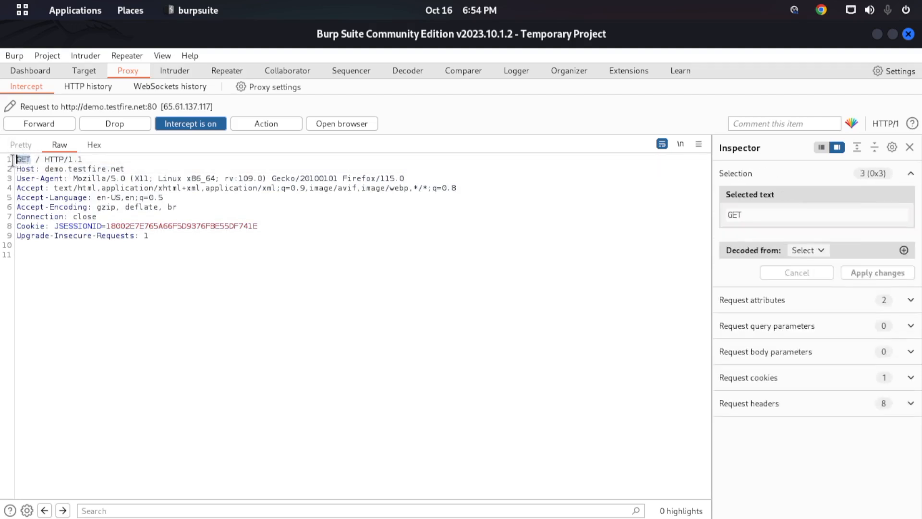
pyautogui.doubleClick(38, 160)
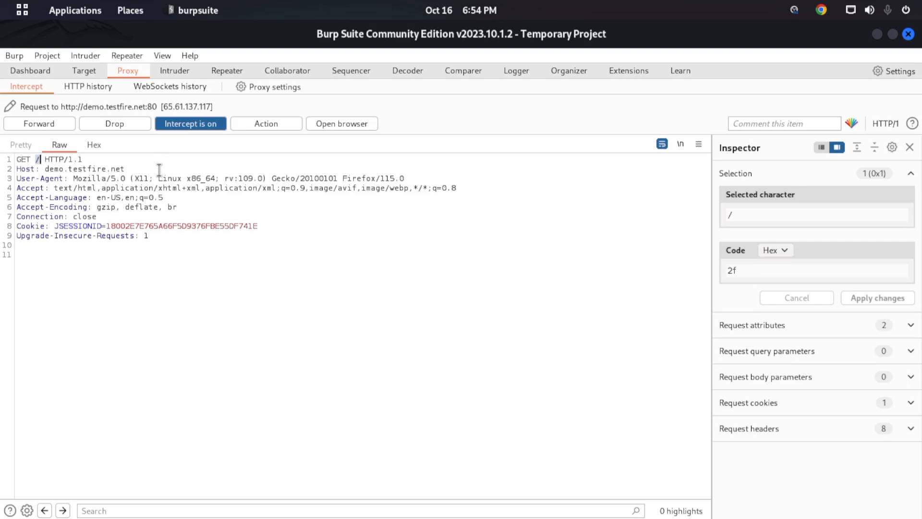
pyautogui.moveTo(144, 178); pyautogui.dragTo(124, 166)
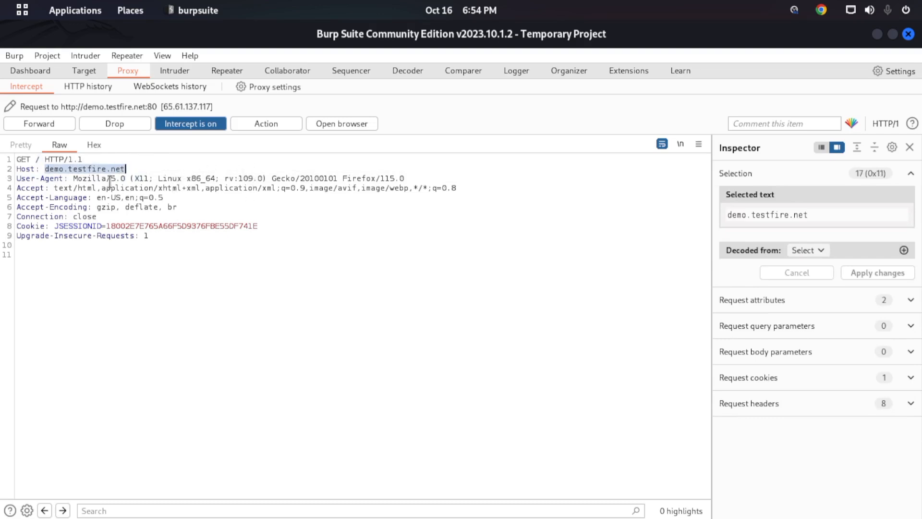
pyautogui.moveTo(48, 159)
pyautogui.mouseDown()
pyautogui.moveTo(80, 160)
pyautogui.moveTo(64, 159)
pyautogui.mouseUp()
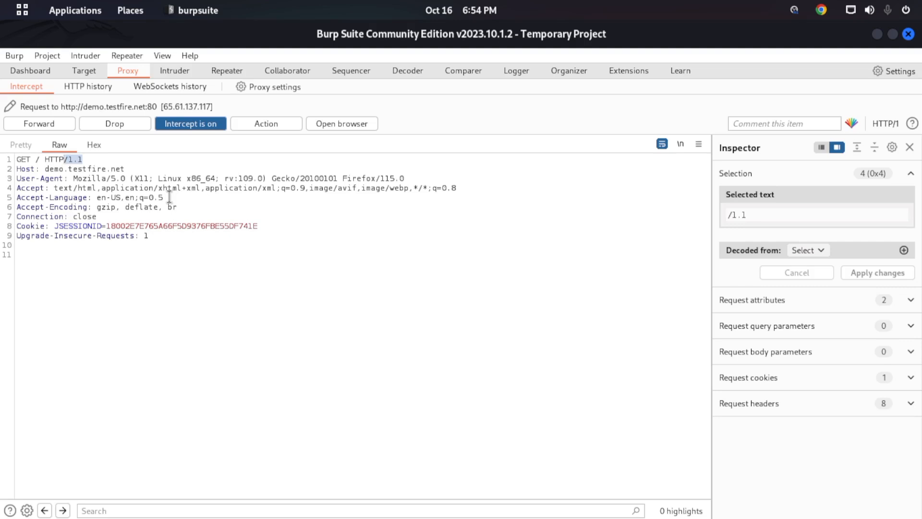
# - Examine the remaining request headers from User-Agent down to Upgrade-Insecure-Requests
pyautogui.click(24, 179)
pyautogui.moveTo(24, 179); pyautogui.dragTo(41, 217)
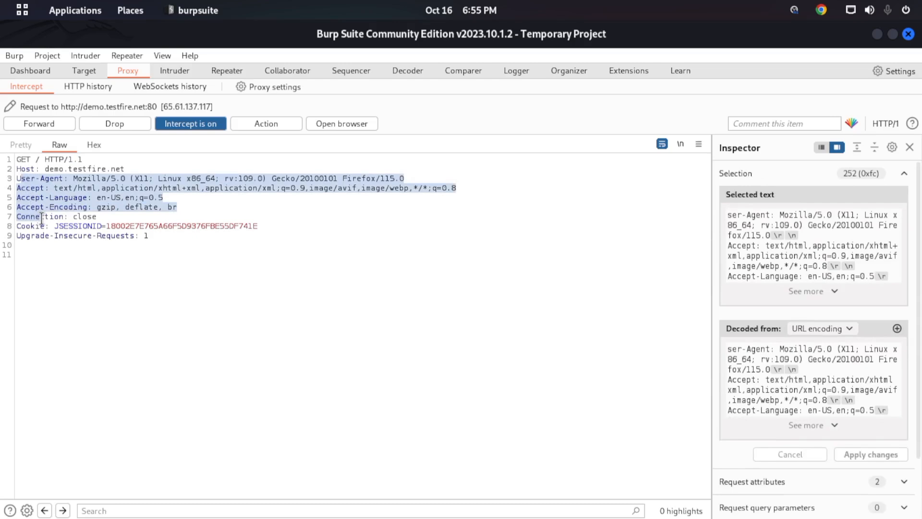
pyautogui.click(45, 200)
pyautogui.moveTo(161, 254); pyautogui.dragTo(49, 235)
pyautogui.click(57, 181)
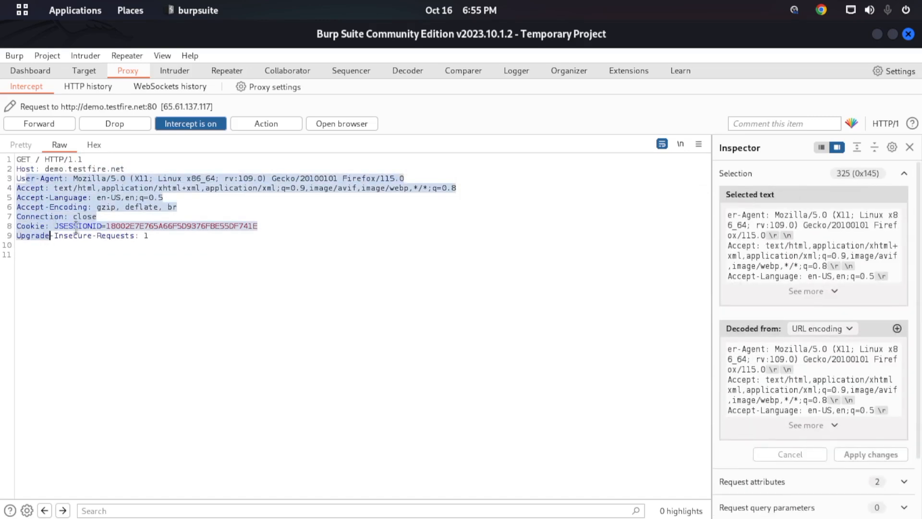
# - Compare the request's Host header with the demo and testfire.net parts of the address in Firefox
pyautogui.moveTo(39, 169); pyautogui.dragTo(2, 170)
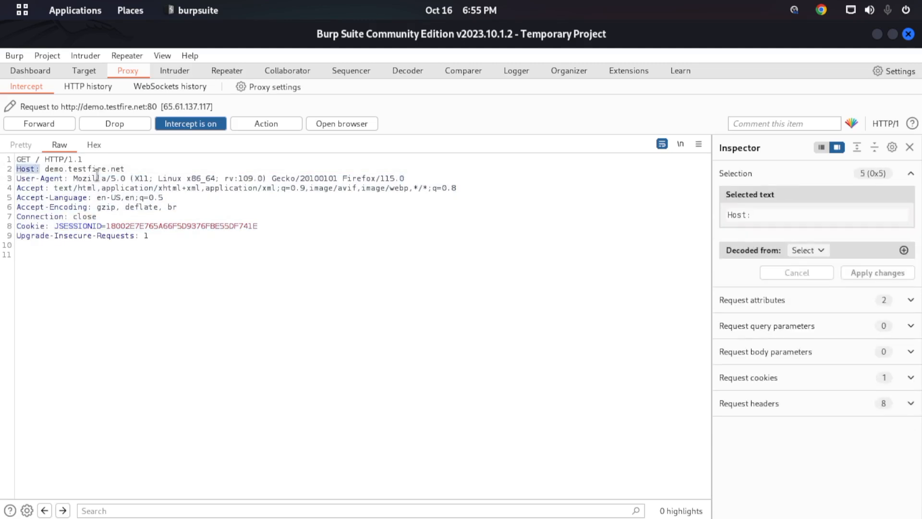
pyautogui.doubleClick(99, 169)
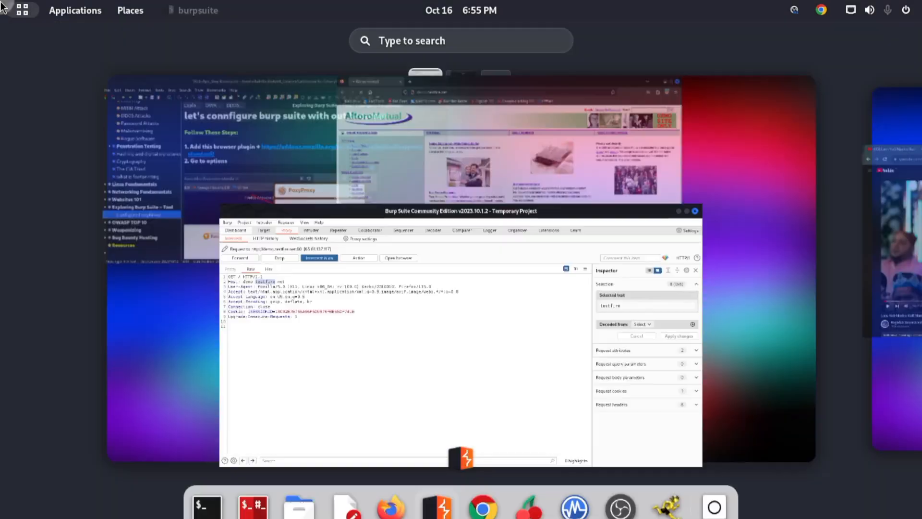
pyautogui.moveTo(0, 0)
pyautogui.click(586, 177)
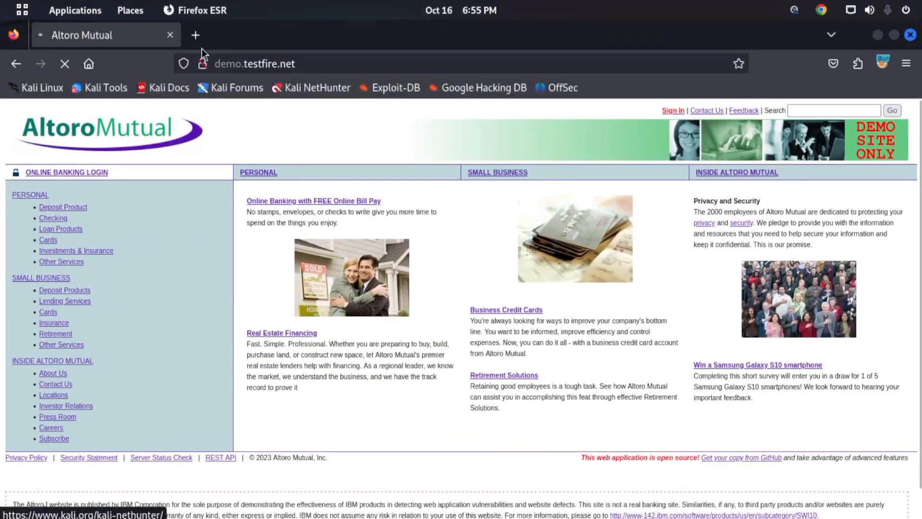
pyautogui.click(231, 59)
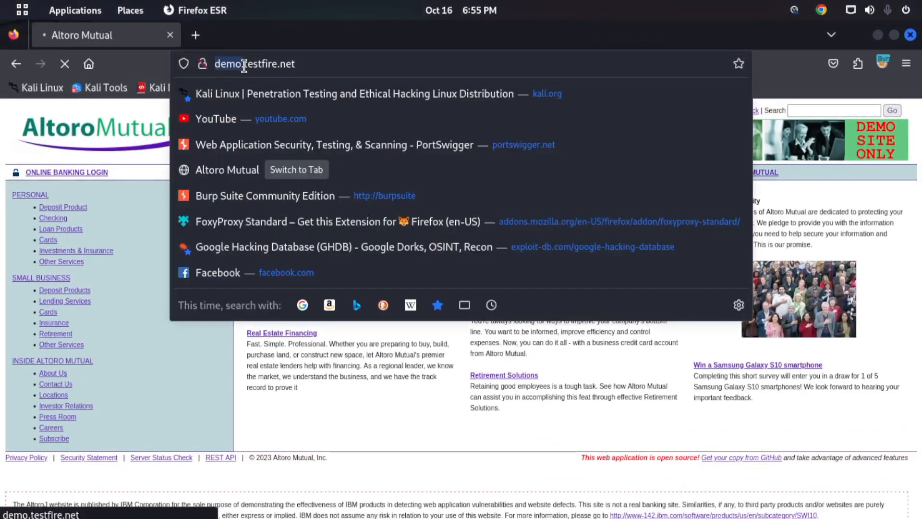
pyautogui.click(232, 65)
pyautogui.moveTo(243, 64); pyautogui.dragTo(295, 64)
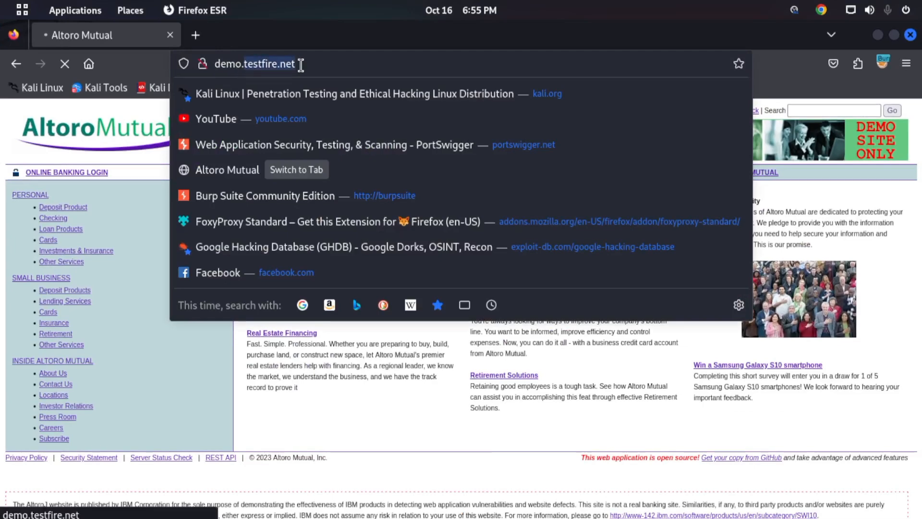
# - Return to Burp Suite and highlight the intercepted request's Host value, its User-Agent value and the Linux x86_64 part within it
pyautogui.hotkey('alt', 'Tab')
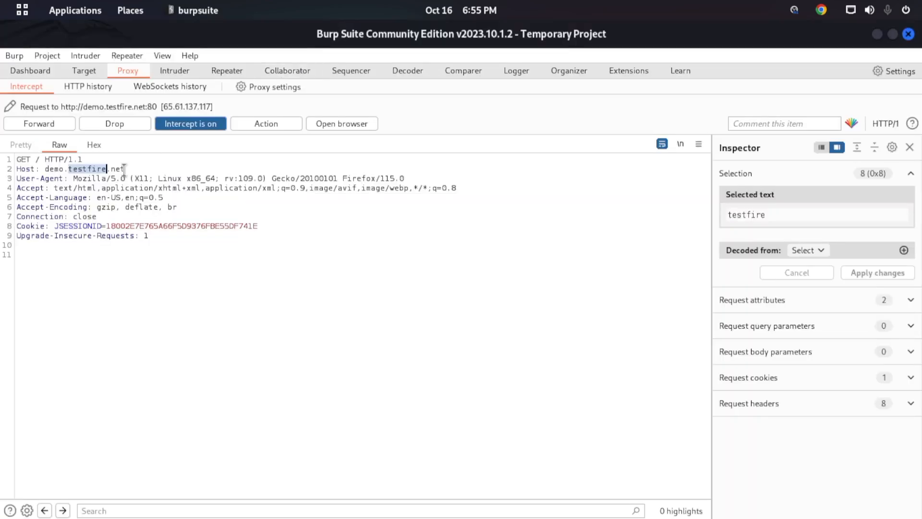
pyautogui.moveTo(52, 169); pyautogui.dragTo(137, 169)
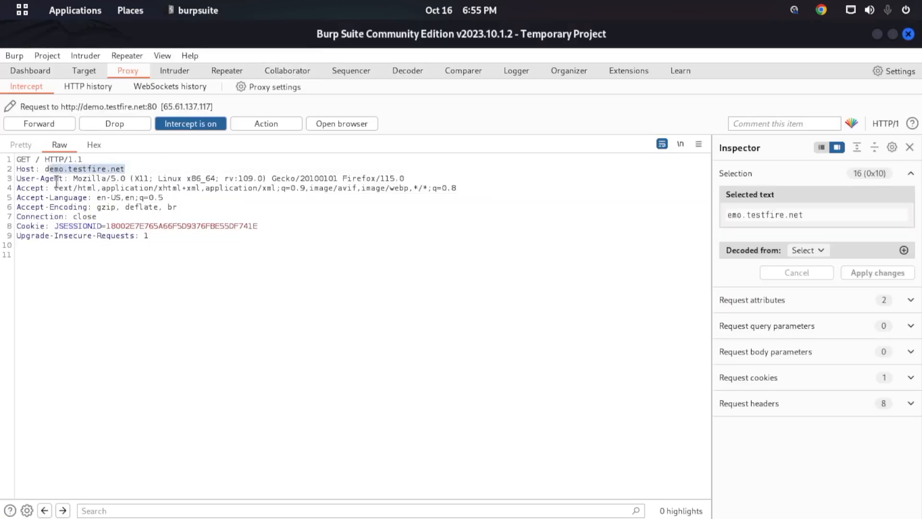
pyautogui.moveTo(73, 178); pyautogui.dragTo(406, 177)
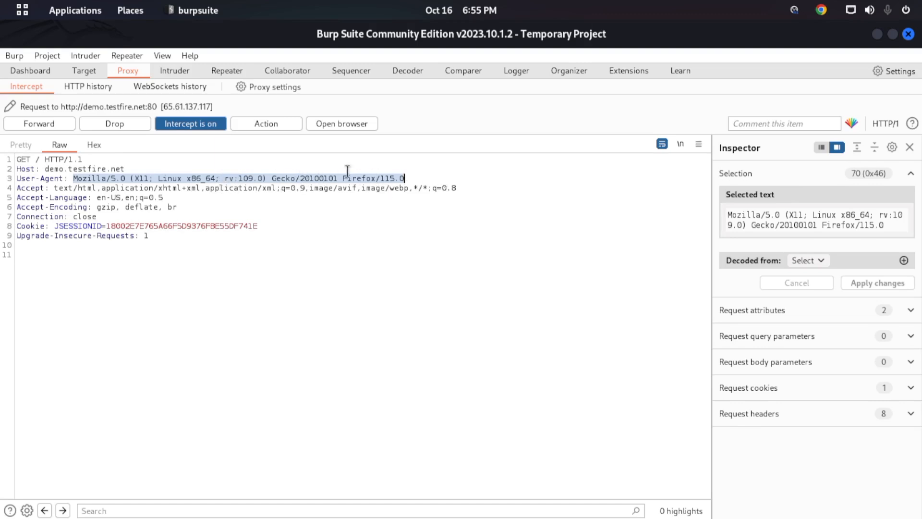
pyautogui.click(214, 175)
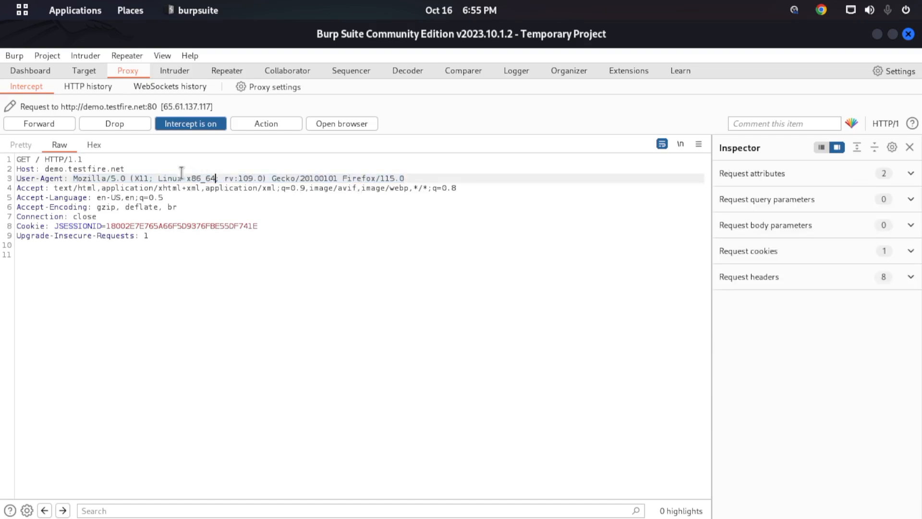
pyautogui.moveTo(135, 178); pyautogui.dragTo(102, 180)
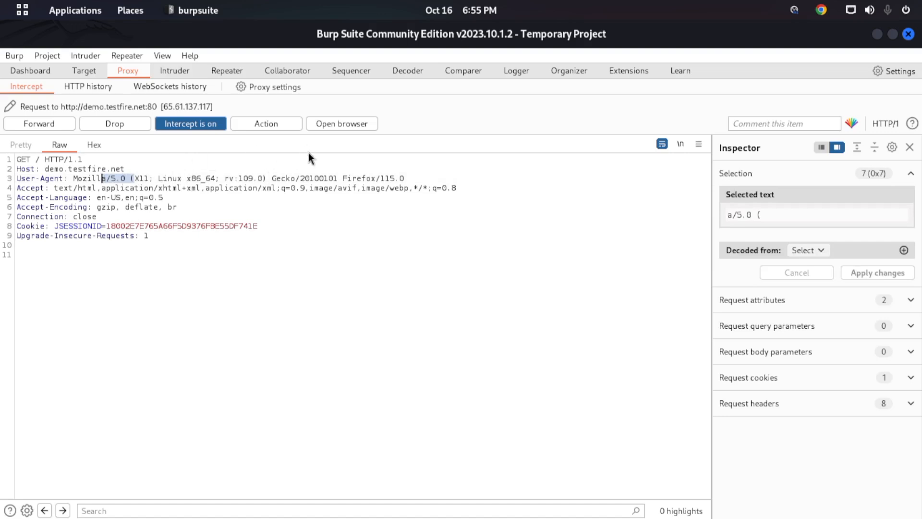
pyautogui.moveTo(74, 179); pyautogui.dragTo(217, 179)
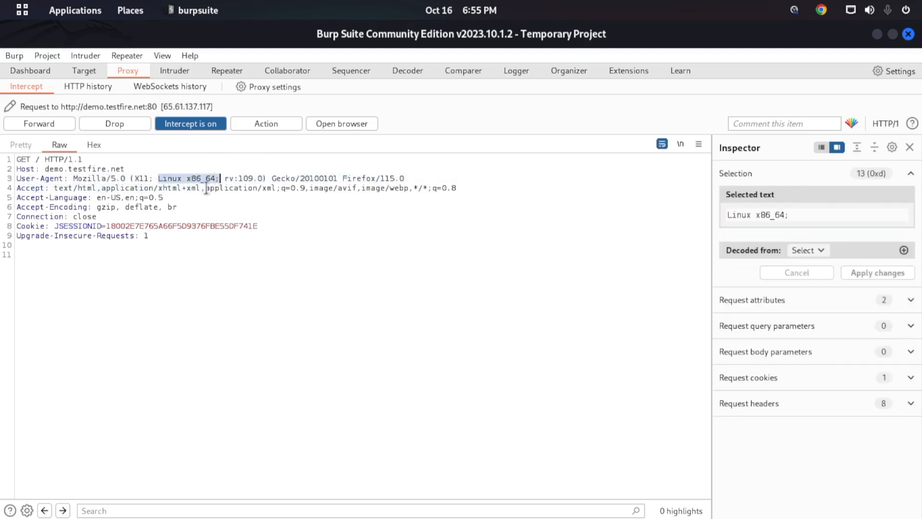
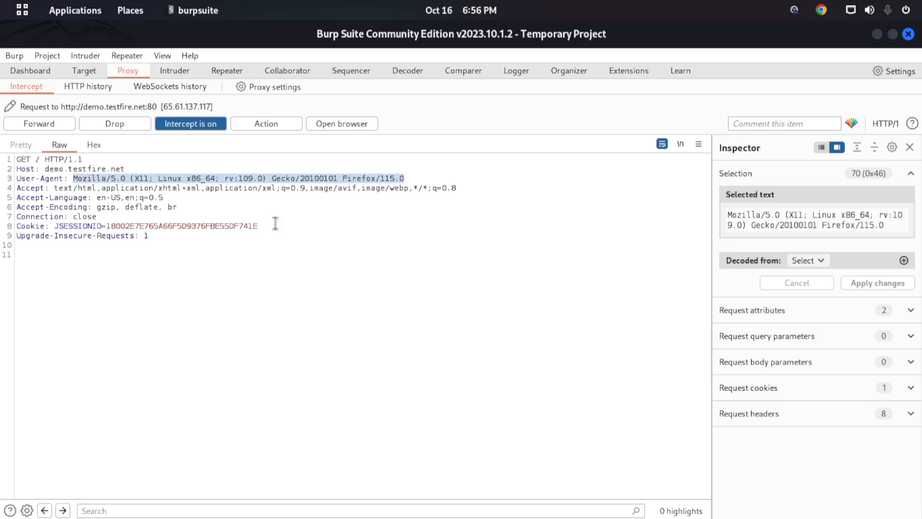
# - Highlight the value of the intercepted request's Accept header to examine its listed content types
pyautogui.moveTo(55, 188); pyautogui.dragTo(471, 192)
pyautogui.click(405, 234)
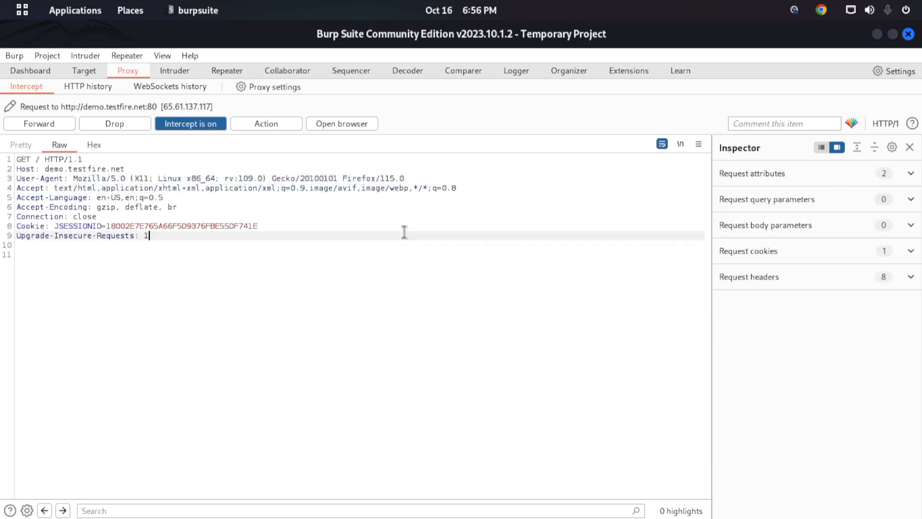
pyautogui.click(381, 188)
pyautogui.doubleClick(381, 188)
pyautogui.click(381, 188)
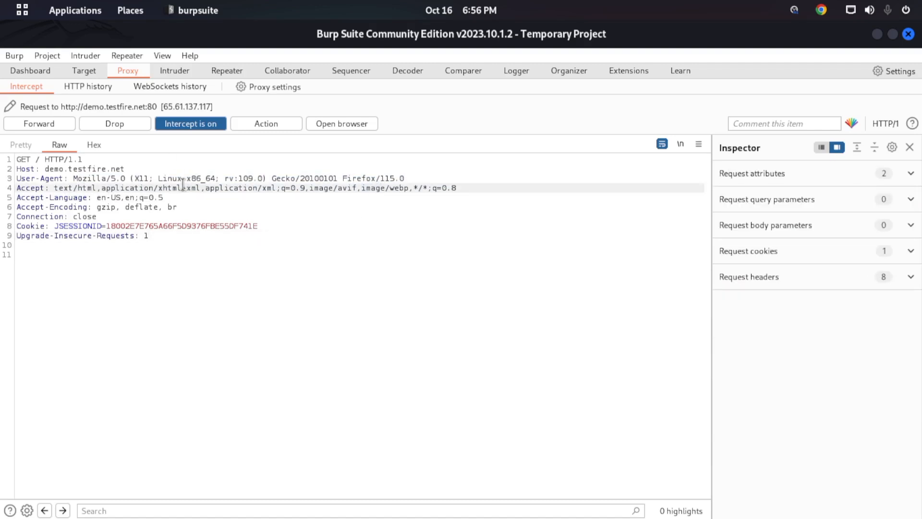
# - Highlight the intercepted request's Accept-Language, Accept-Encoding and Connection values one after another, and clear the selection
pyautogui.moveTo(93, 198); pyautogui.dragTo(169, 198)
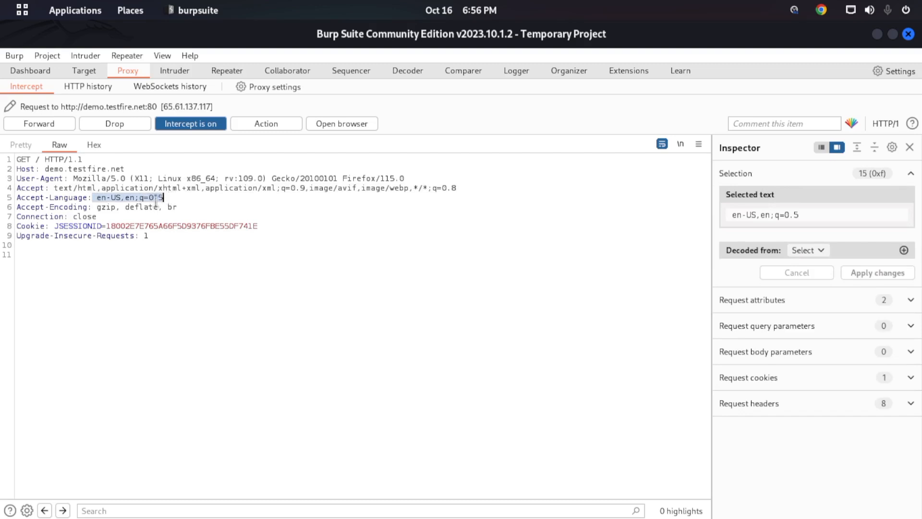
pyautogui.moveTo(97, 207); pyautogui.dragTo(189, 212)
pyautogui.click(182, 210)
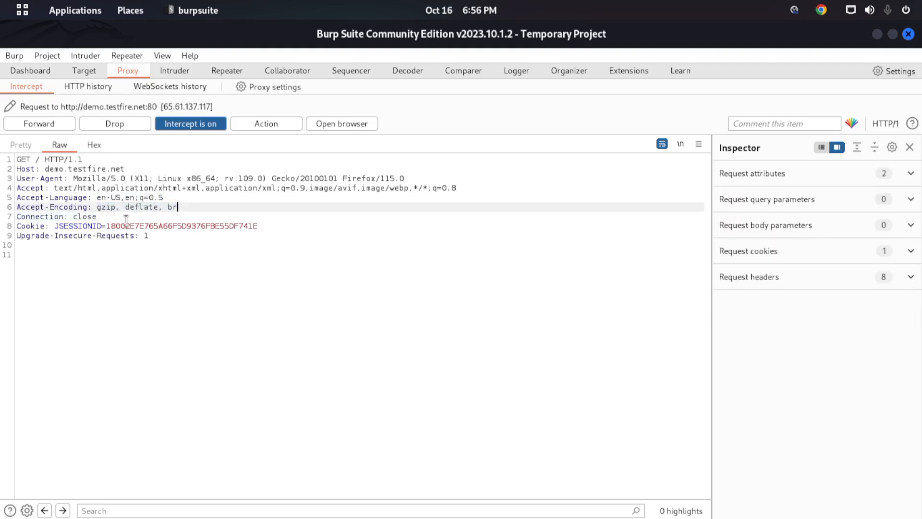
pyautogui.moveTo(73, 216); pyautogui.dragTo(97, 217)
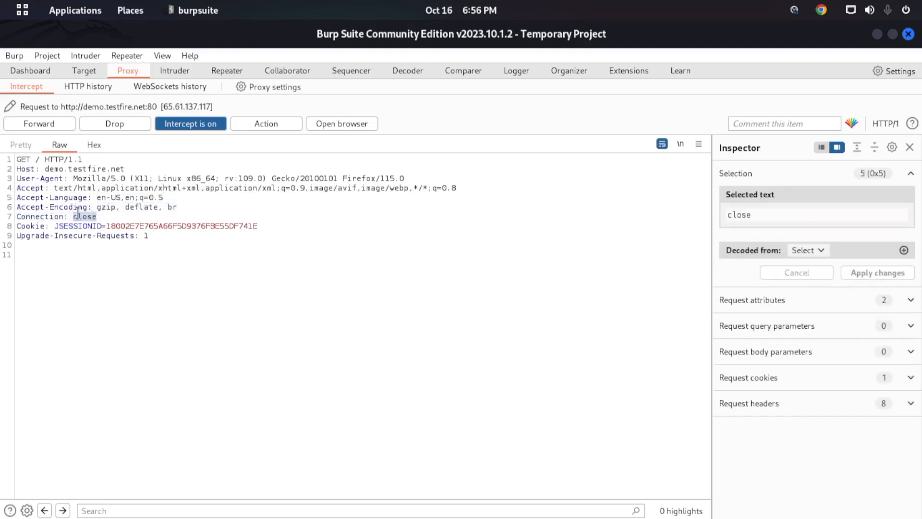
pyautogui.click(82, 217)
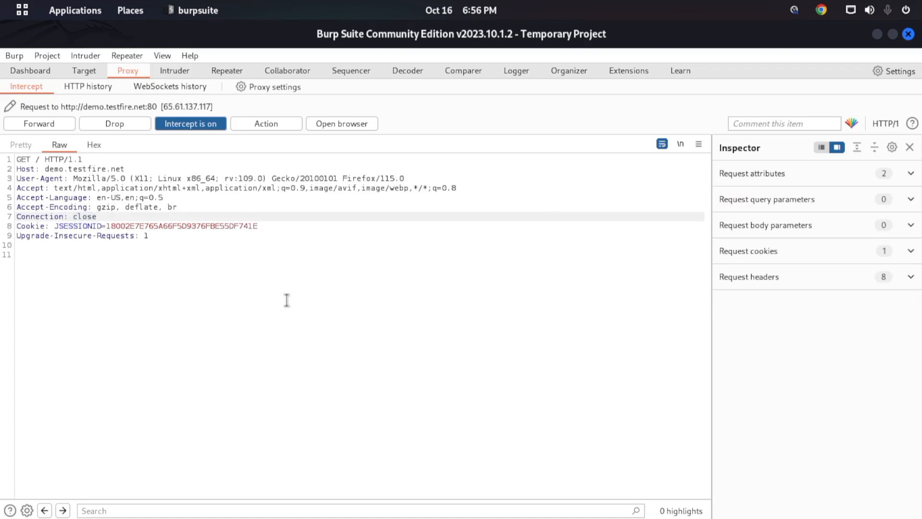
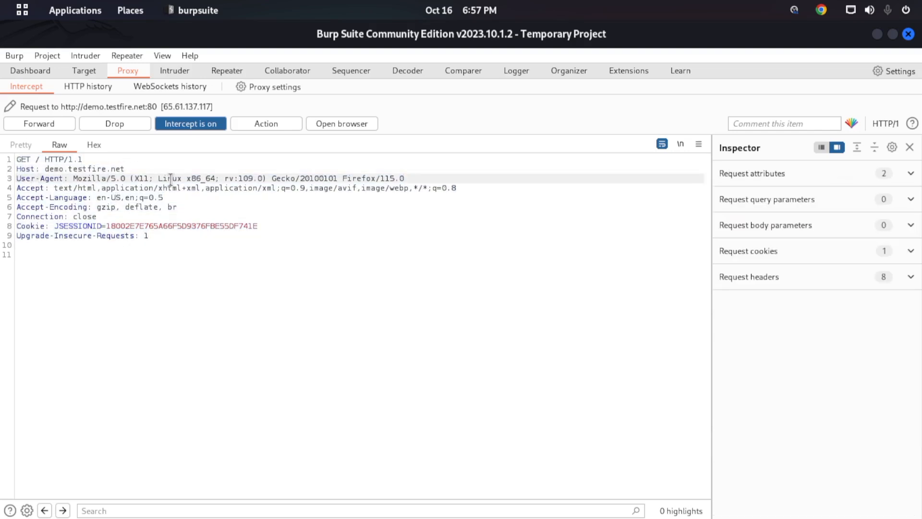
# - Highlight the intercepted request's header lines from User-Agent through Upgrade-Insecure-Requests to examine them together
pyautogui.moveTo(91, 244); pyautogui.dragTo(8, 183)
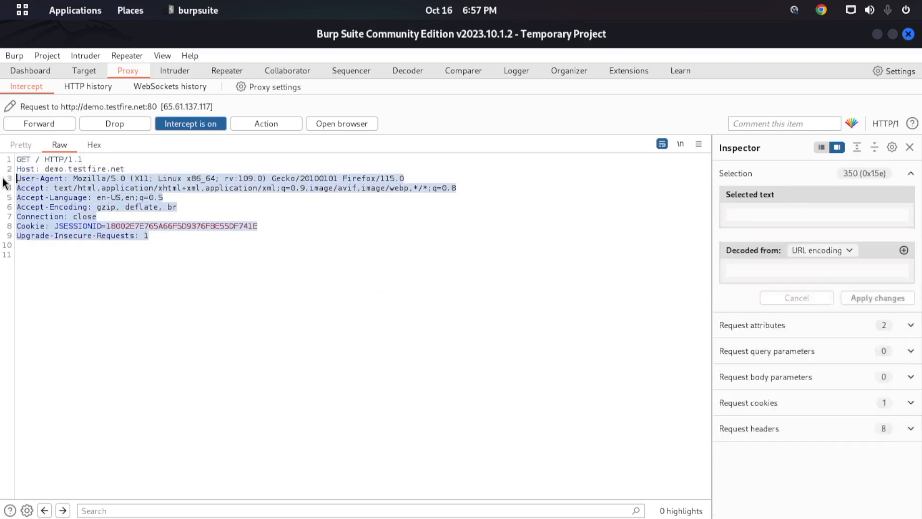
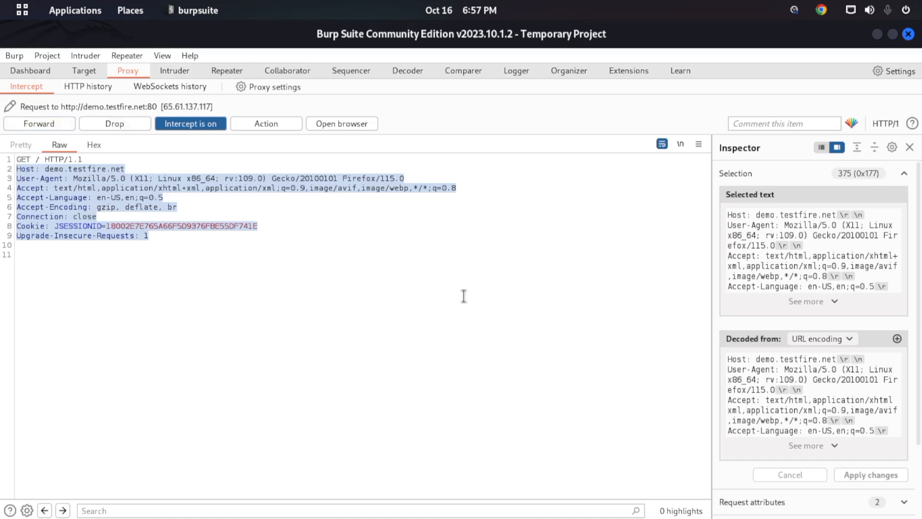
# - Restore the Burp Suite window to a smaller size and forward the held requests to demo.testfire.net
pyautogui.moveTo(404, 36); pyautogui.dragTo(503, 91)
pyautogui.moveTo(284, 430); pyautogui.dragTo(122, 487)
pyautogui.moveTo(338, 91); pyautogui.dragTo(372, 98)
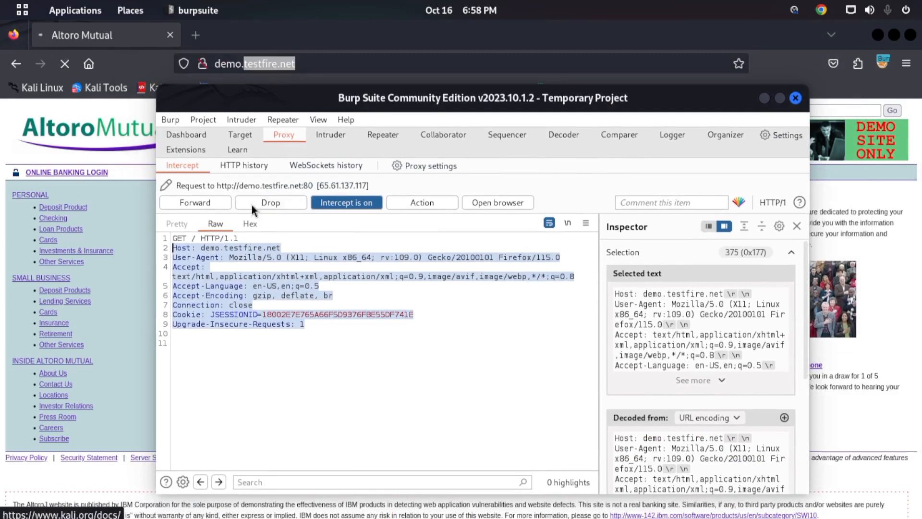
pyautogui.click(194, 203)
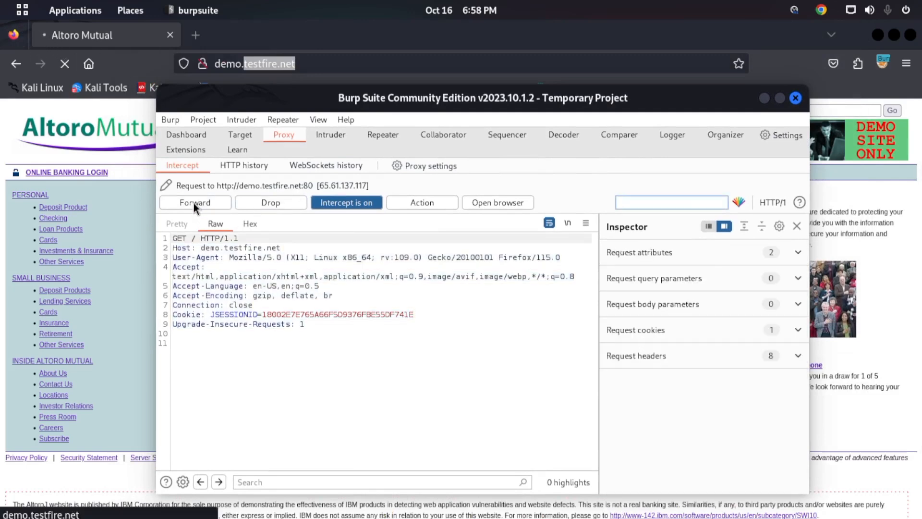
pyautogui.click(215, 203)
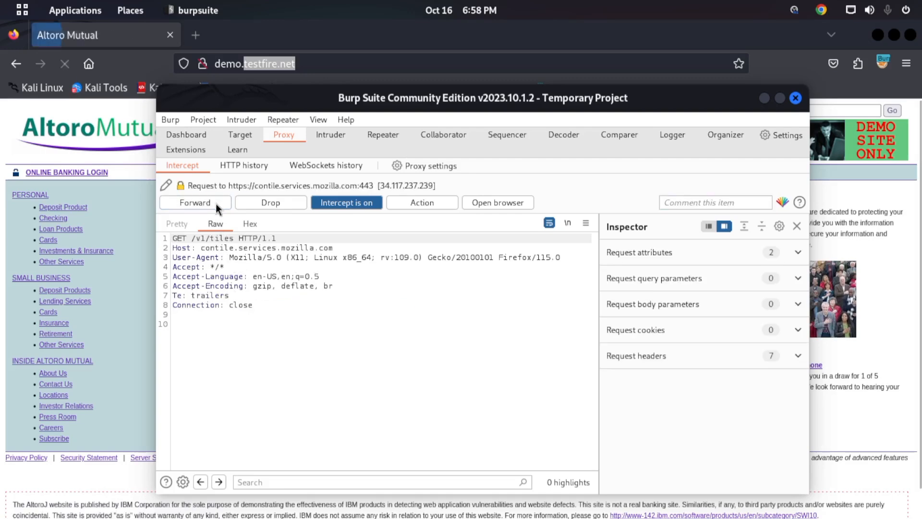
# - Switch to Firefox to check the Altoro Mutual page, and return to the Burp Suite intercept view
pyautogui.click(72, 37)
pyautogui.scroll(-1, 449, 290)
pyautogui.scroll(1, 459, 287)
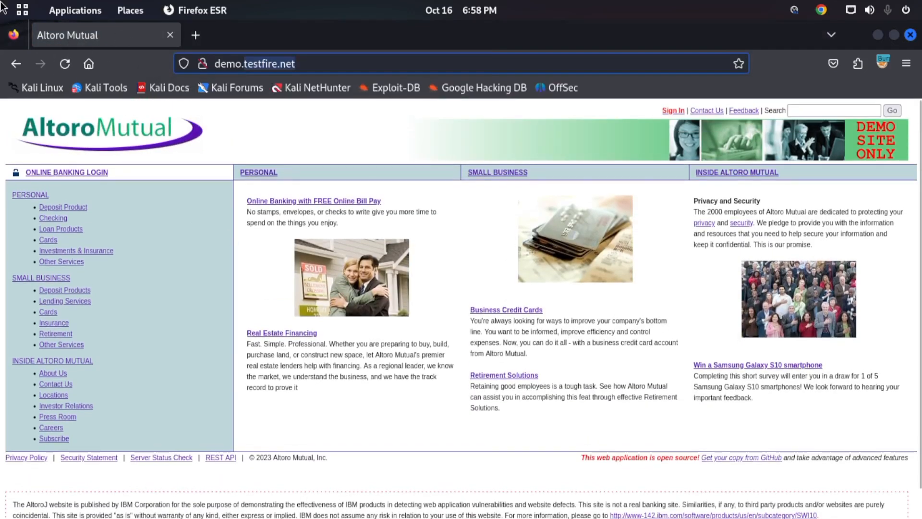
pyautogui.press('super')
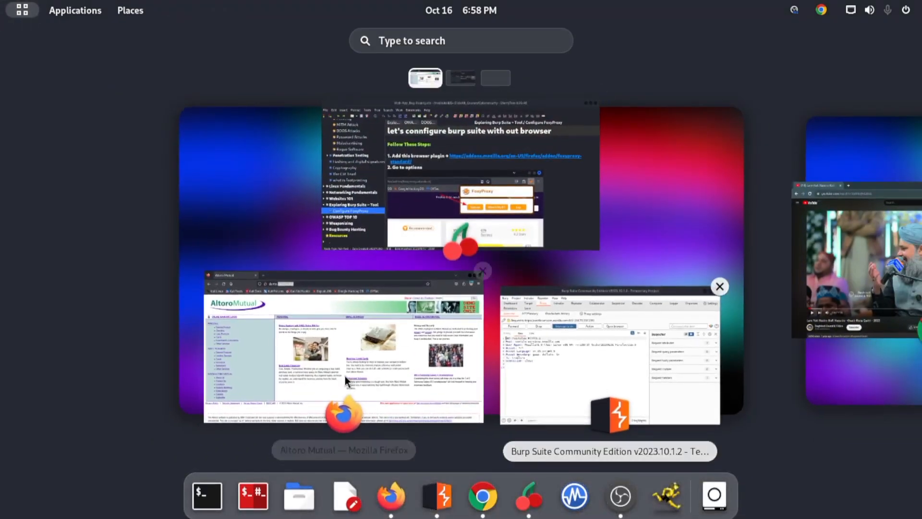
pyautogui.click(359, 362)
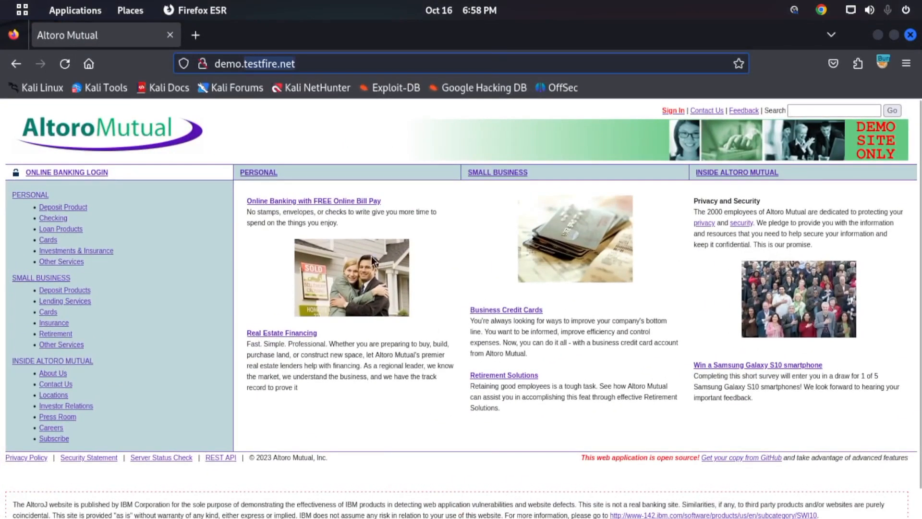
pyautogui.press('super')
pyautogui.click(529, 327)
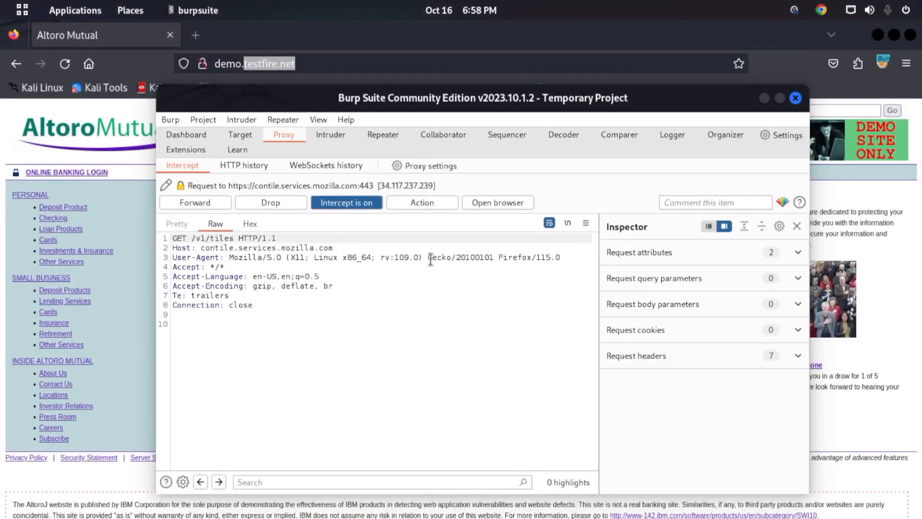
# - Highlight the intercepted request to contile.services.mozilla.com to examine its request line, host and headers
pyautogui.moveTo(450, 105); pyautogui.dragTo(442, 86)
pyautogui.doubleClick(196, 229)
pyautogui.moveTo(227, 227); pyautogui.dragTo(325, 235)
pyautogui.click(324, 235)
pyautogui.moveTo(288, 293); pyautogui.dragTo(193, 213)
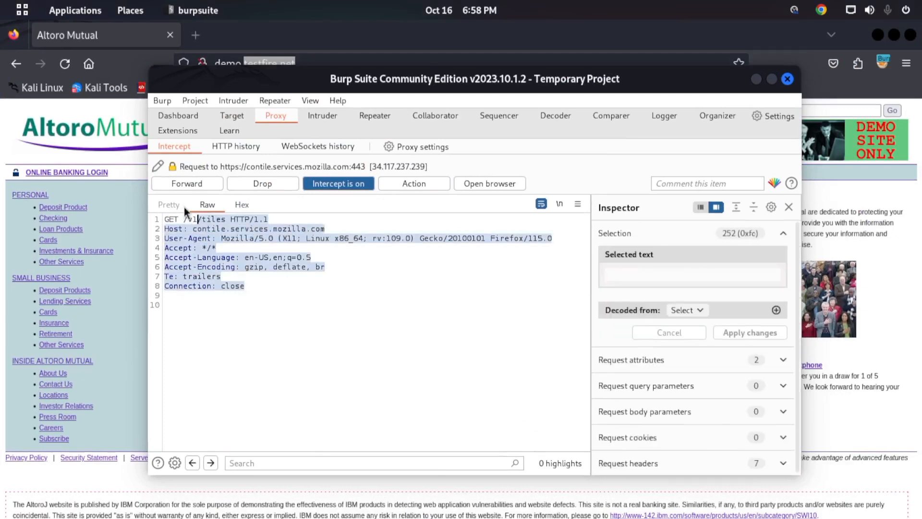
pyautogui.click(230, 238)
pyautogui.moveTo(265, 84); pyautogui.dragTo(299, 105)
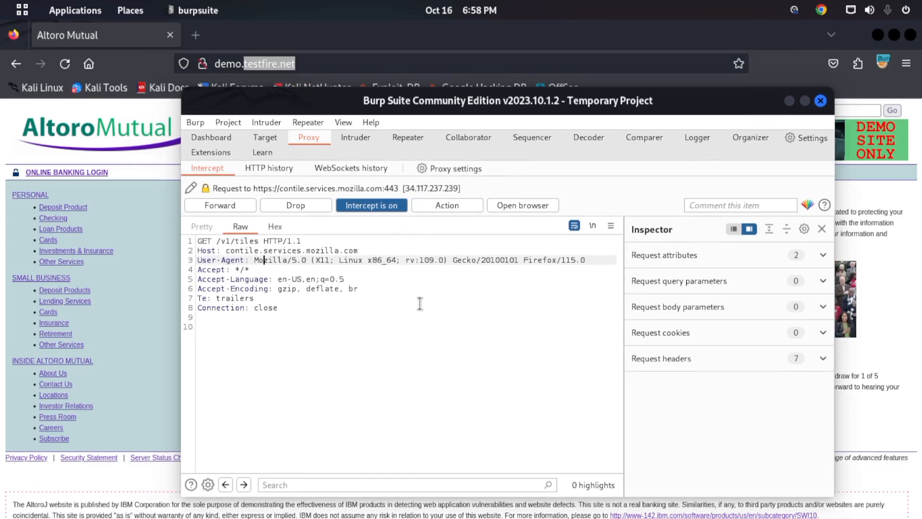
# - Add a request interception rule in the proxy settings with operator And, match type Domain name, relationship Matches and condition demo.testfire.net
pyautogui.click(436, 166)
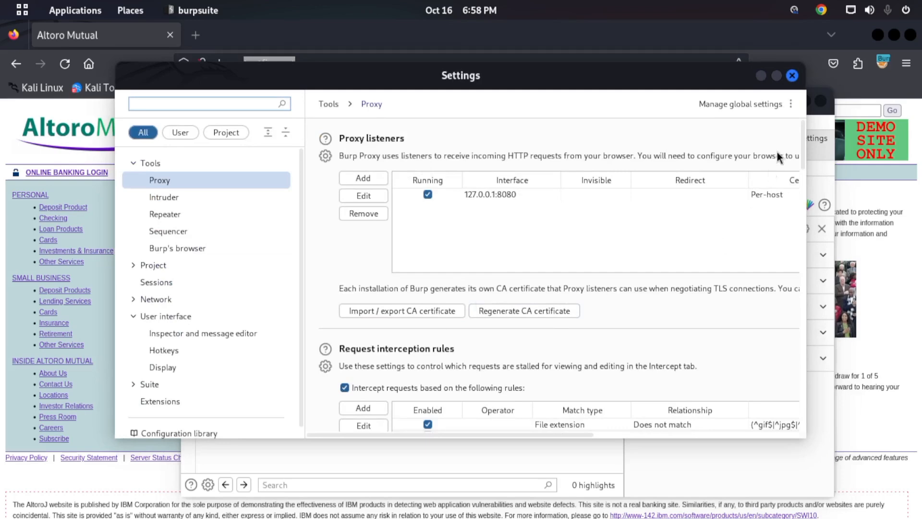
pyautogui.moveTo(803, 140); pyautogui.dragTo(803, 156)
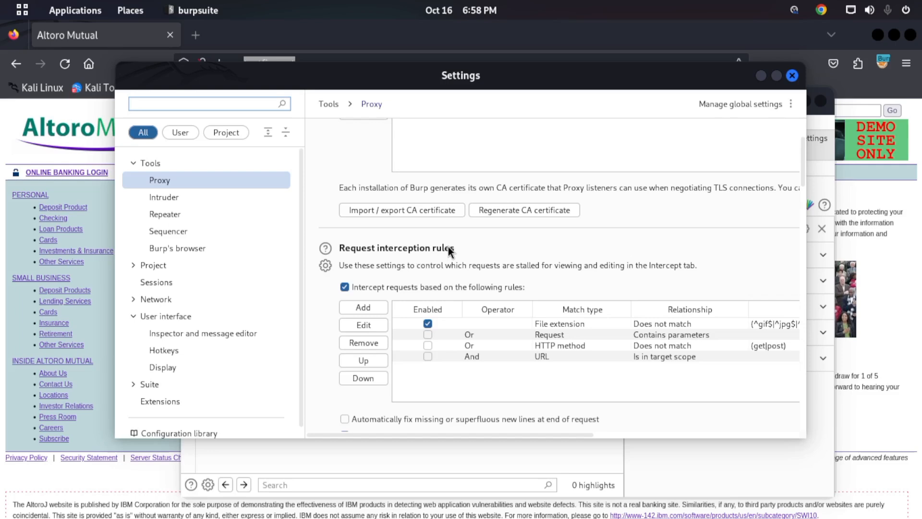
pyautogui.click(363, 307)
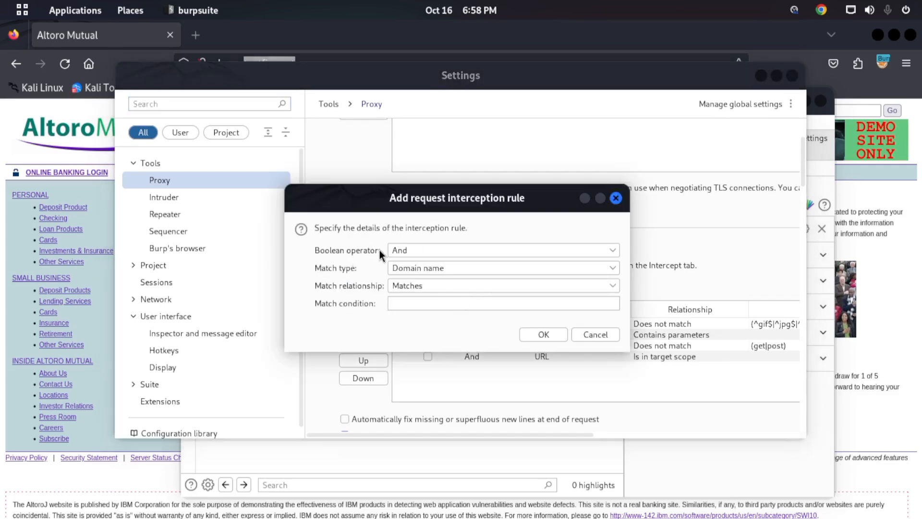
pyautogui.click(402, 249)
pyautogui.click(399, 269)
pyautogui.click(399, 269)
pyautogui.click(411, 284)
pyautogui.click(422, 267)
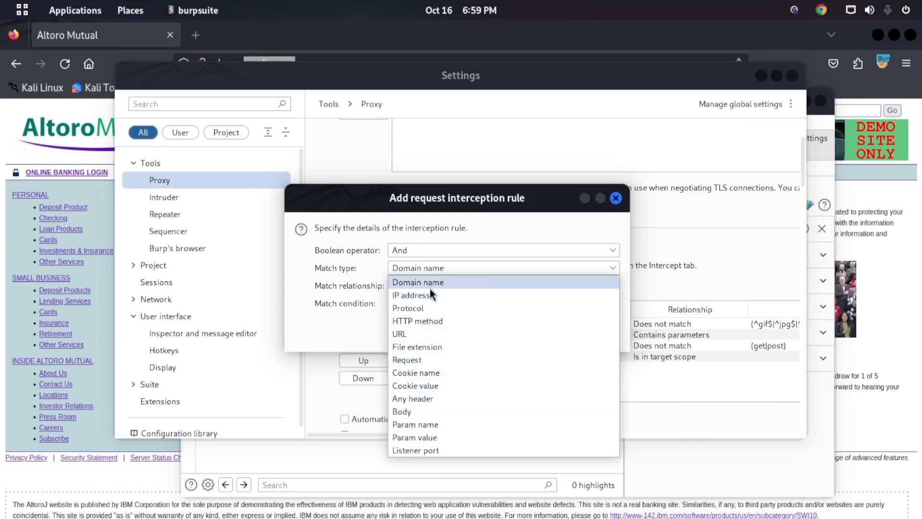
pyautogui.click(431, 287)
pyautogui.click(421, 288)
pyautogui.click(416, 298)
pyautogui.click(416, 301)
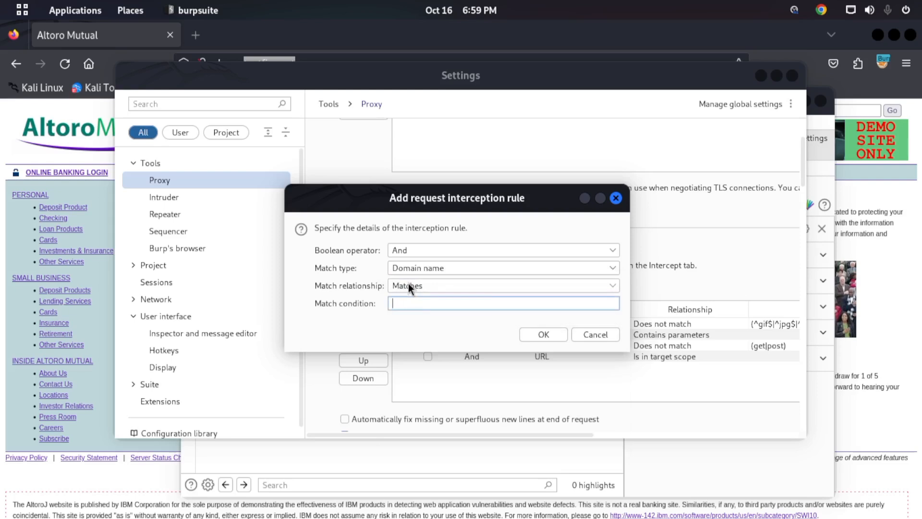
pyautogui.write('demo.testfire.net')
pyautogui.click(557, 333)
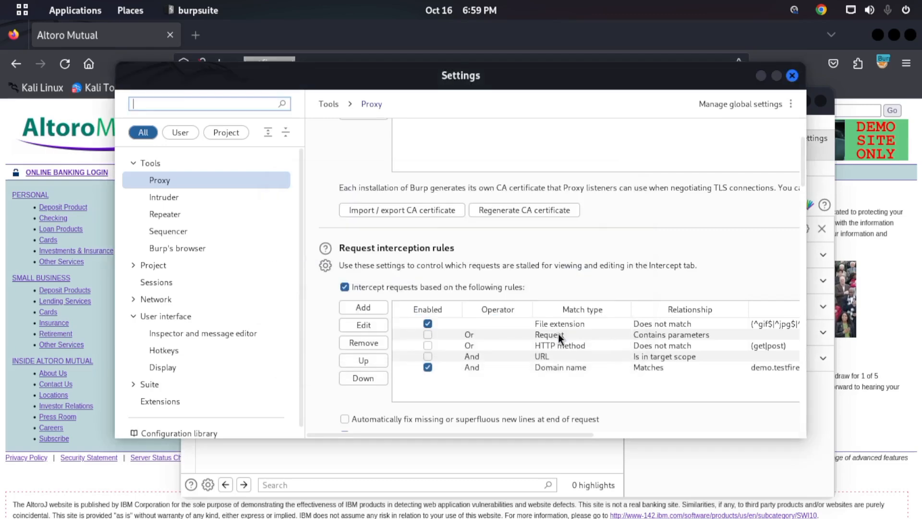
# - Review the new domain rule in the maximized settings, close them, and forward the held contile.services.mozilla.com request
pyautogui.scroll(-5, 699, 347)
pyautogui.scroll(4, 699, 346)
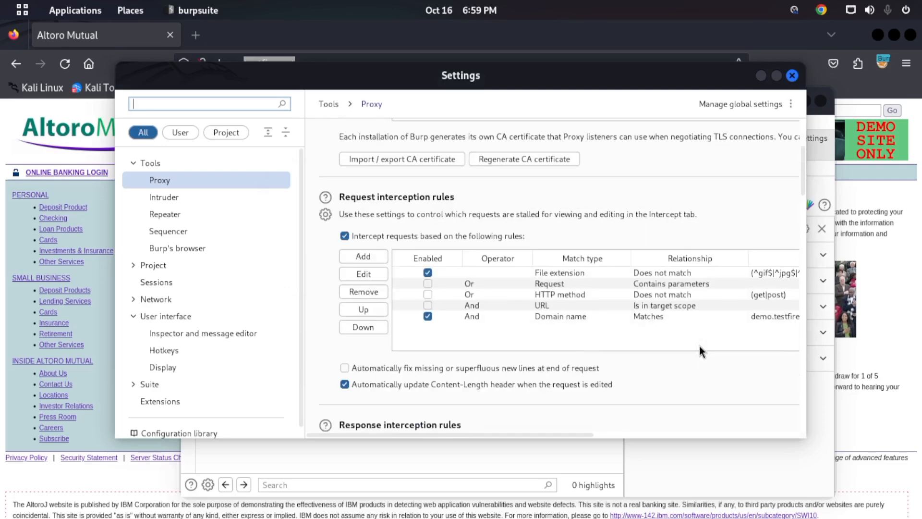
pyautogui.click(776, 75)
pyautogui.click(332, 275)
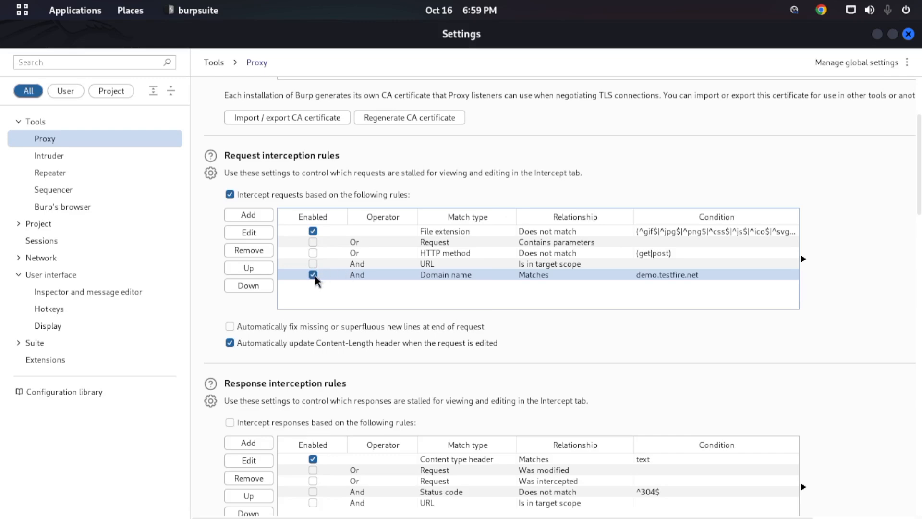
pyautogui.click(910, 35)
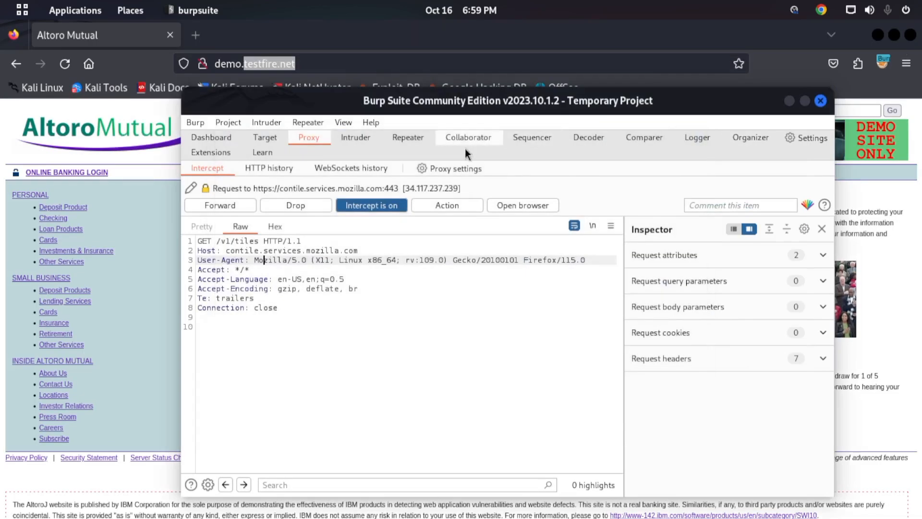
pyautogui.click(226, 205)
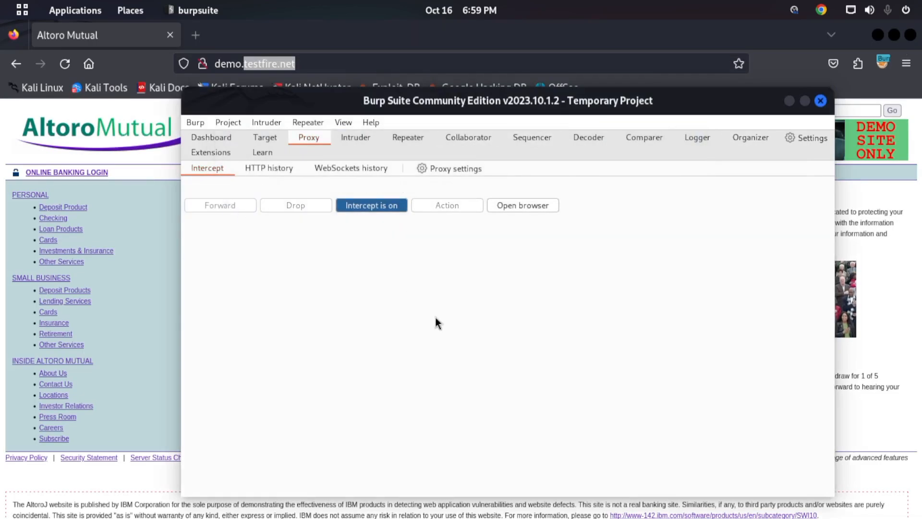
# - Load portswigger.net in a new Firefox tab and return to Burp Suite to check whether its request is intercepted
pyautogui.moveTo(358, 102); pyautogui.dragTo(395, 124)
pyautogui.click(195, 35)
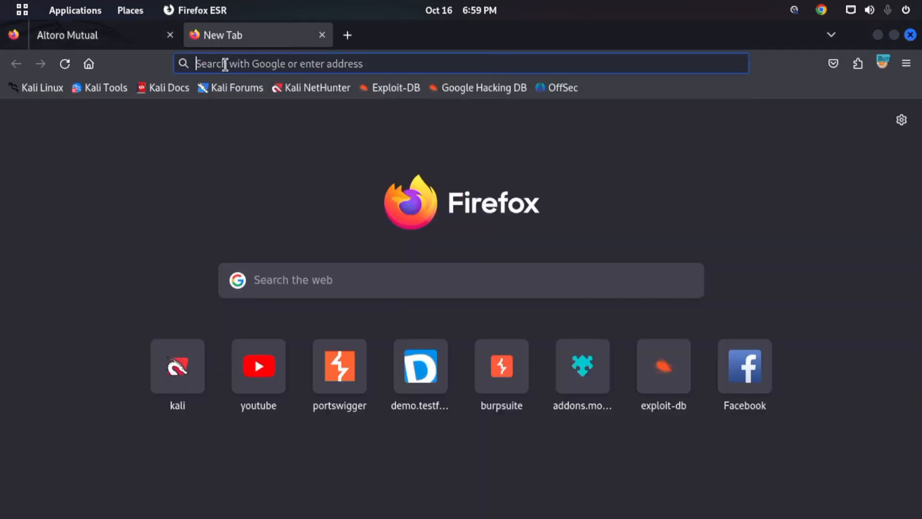
pyautogui.press('super')
pyautogui.click(490, 352)
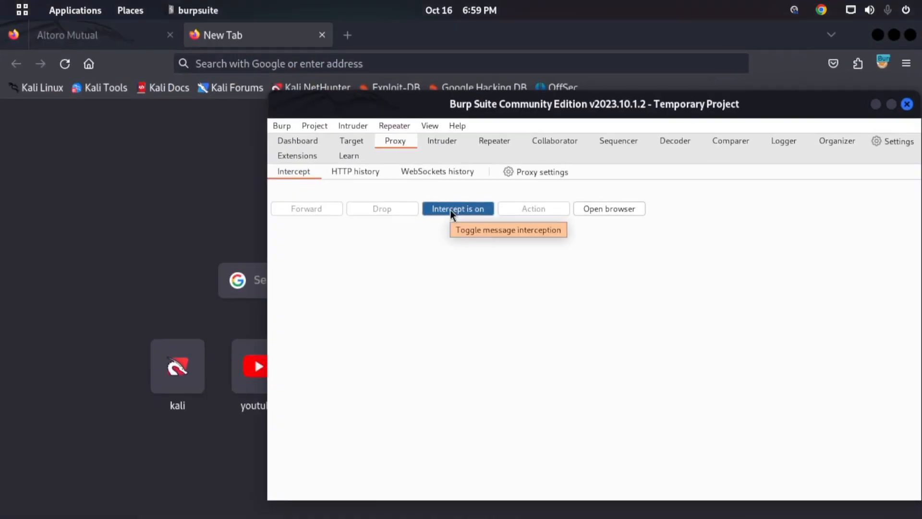
pyautogui.click(441, 62)
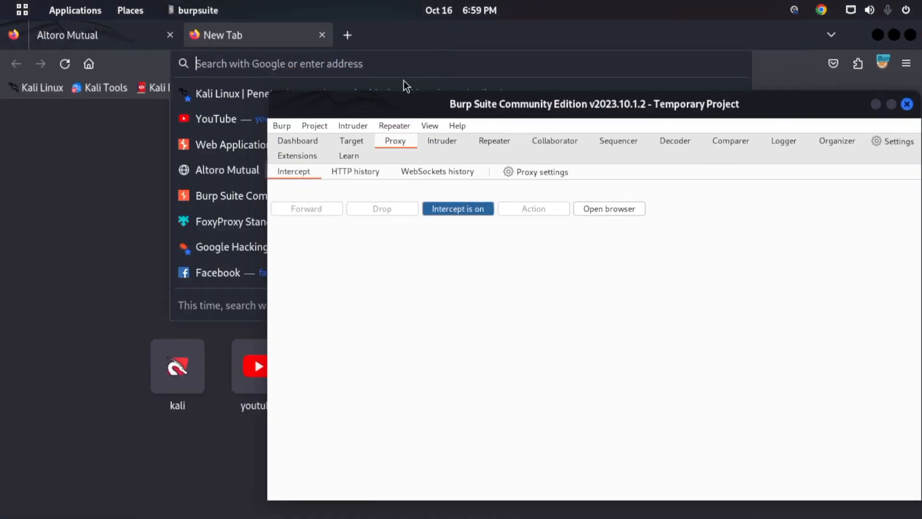
pyautogui.click(216, 145)
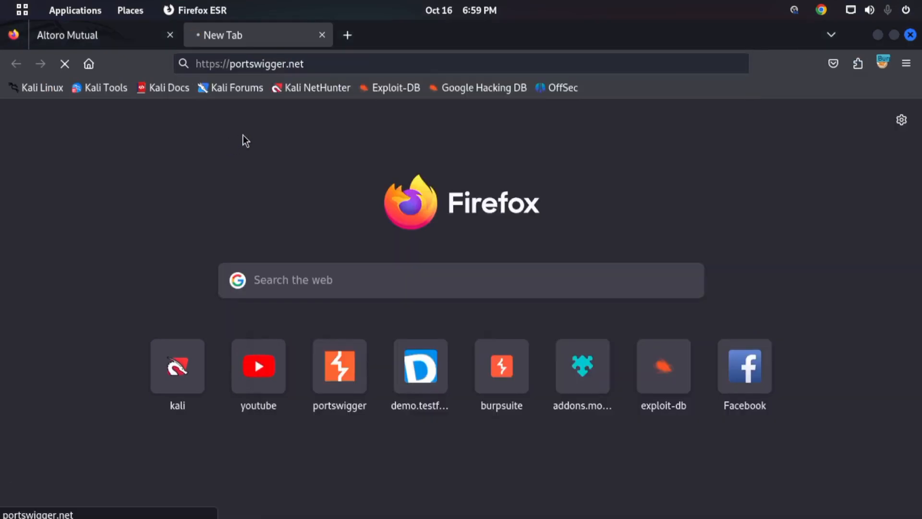
pyautogui.press('super')
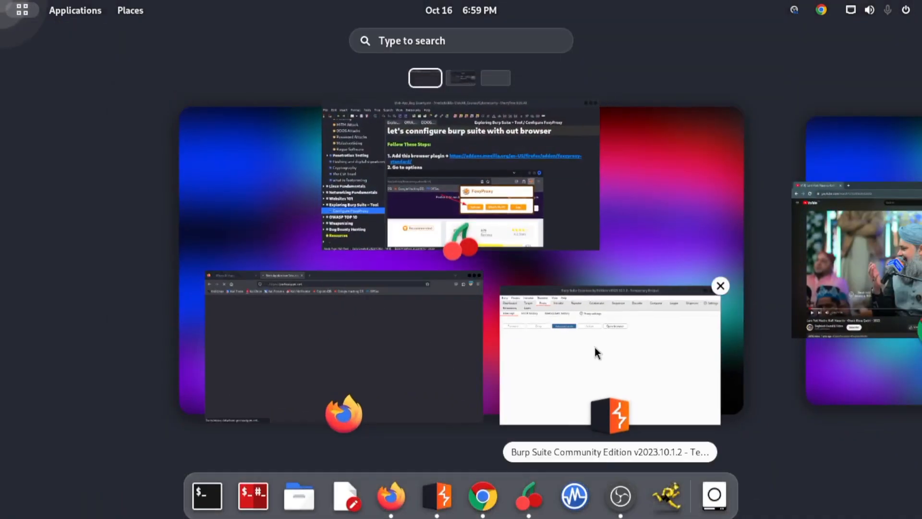
pyautogui.click(593, 347)
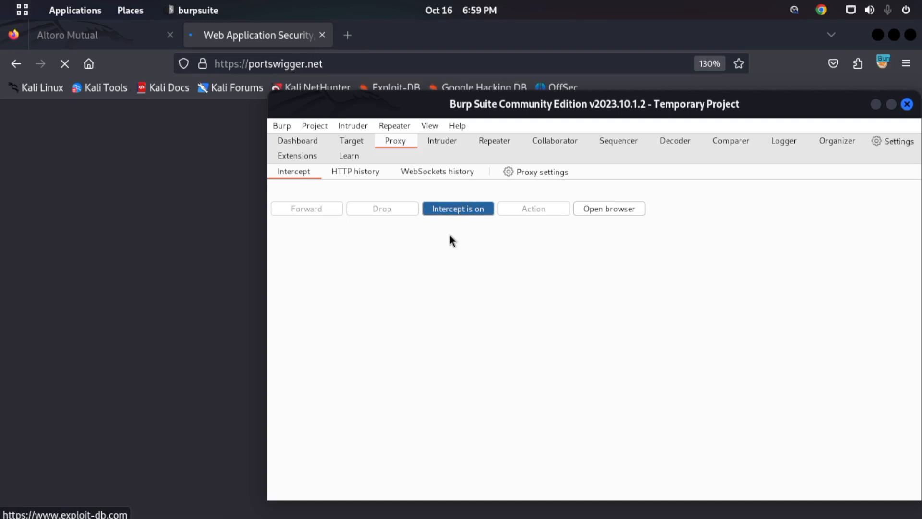
pyautogui.moveTo(586, 106); pyautogui.dragTo(493, 80)
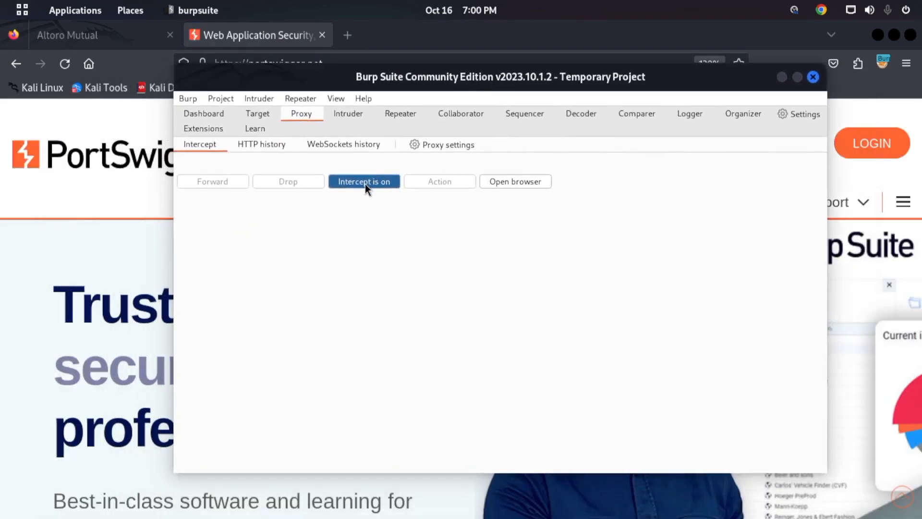
# - Reopen the proxy settings to check the enabled request interception rules, and close them
pyautogui.click(443, 146)
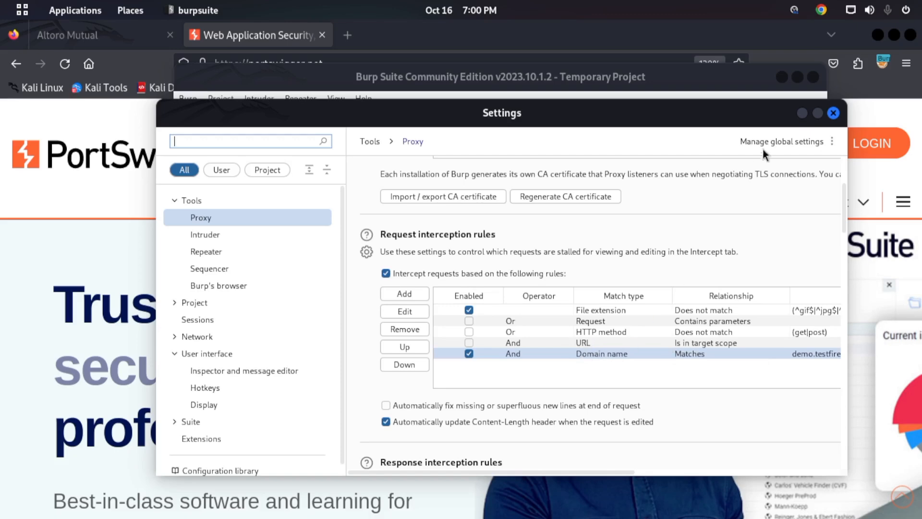
pyautogui.click(835, 114)
pyautogui.moveTo(539, 92); pyautogui.dragTo(583, 120)
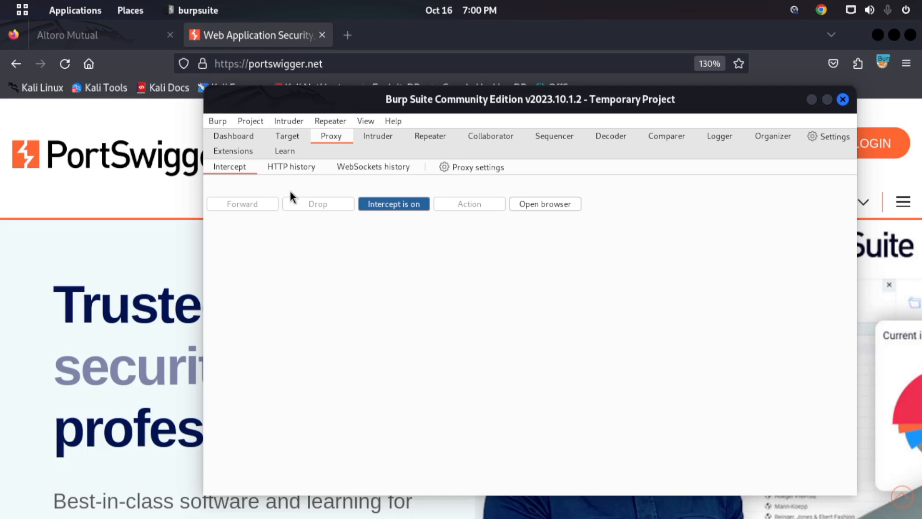
# - Request demo.testfire.net again in the Altoro Mutual tab and switch to Burp Suite to examine the intercepted request
pyautogui.click(110, 39)
pyautogui.click(291, 63)
pyautogui.press('Return')
pyautogui.moveTo(0, 0)
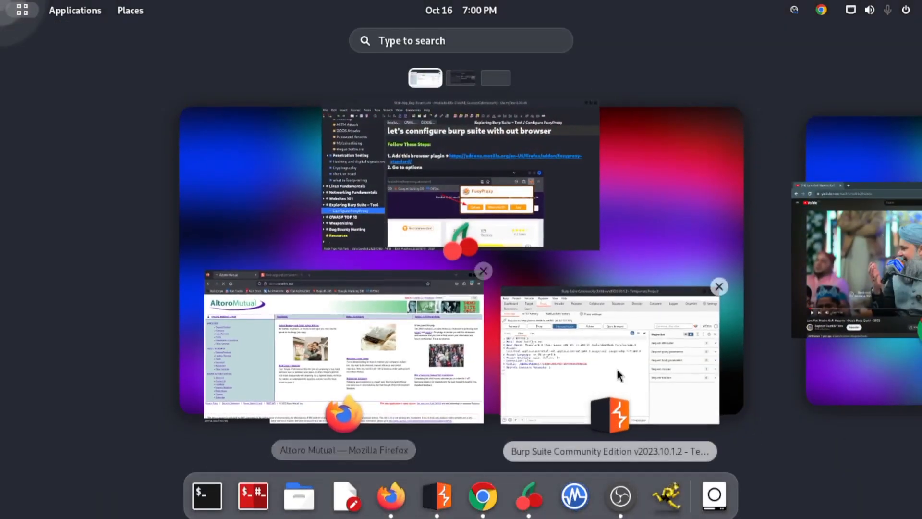
pyautogui.click(611, 370)
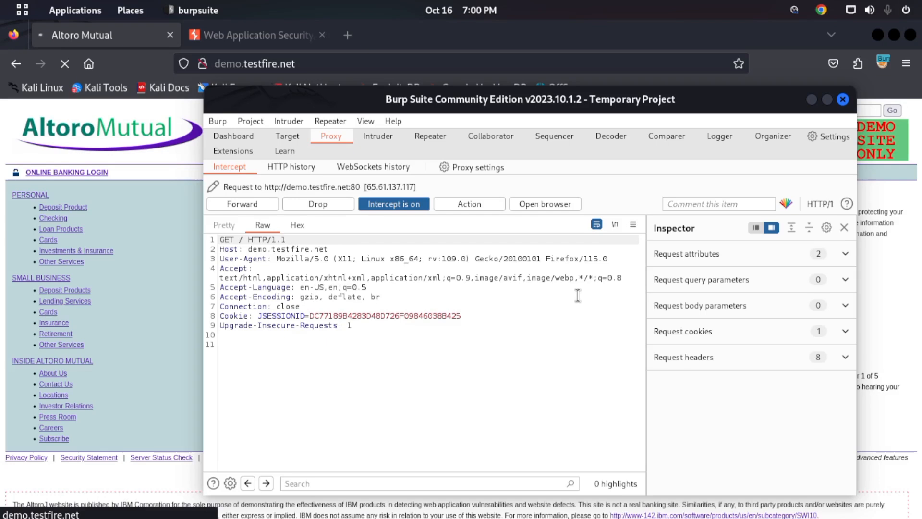
# - Drop the intercepted demo.testfire.net request and move the Burp Suite window aside to see the browser page
pyautogui.click(345, 206)
pyautogui.moveTo(408, 98); pyautogui.dragTo(451, 175)
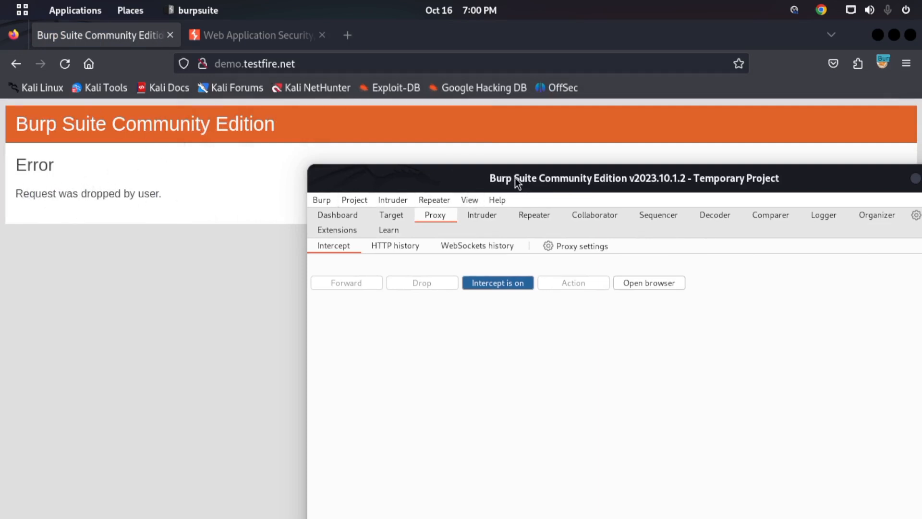
pyautogui.moveTo(515, 178); pyautogui.dragTo(412, 117)
# - Reload the dropped demo.testfire.net page in Firefox and switch back to Burp Suite's intercepted request
pyautogui.click(310, 63)
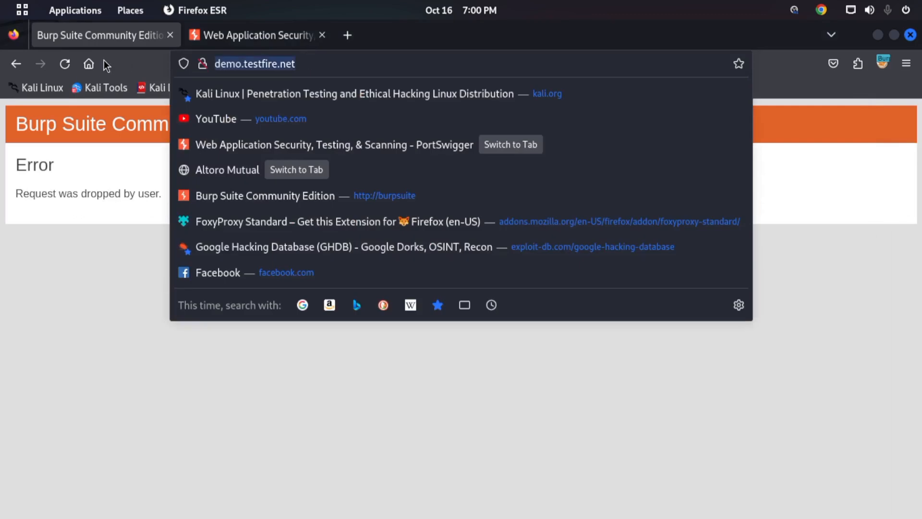
pyautogui.click(65, 64)
pyautogui.moveTo(0, 0)
pyautogui.click(533, 351)
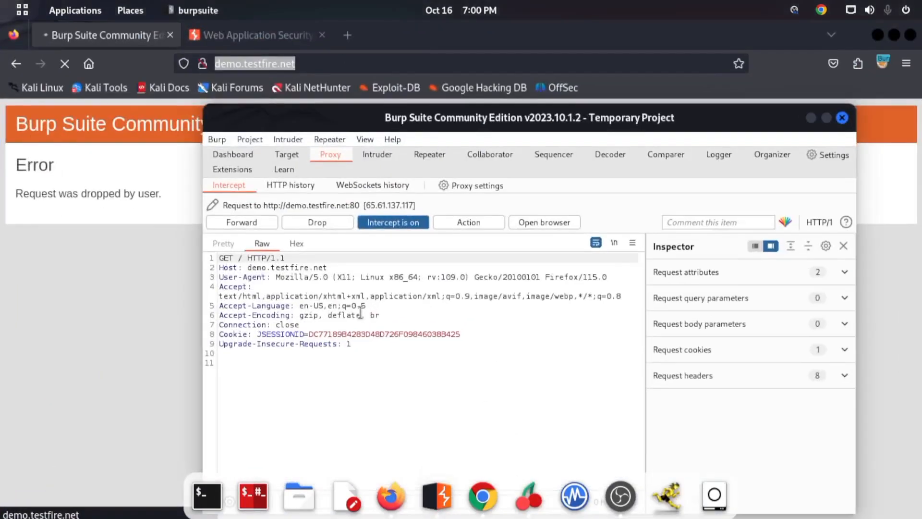
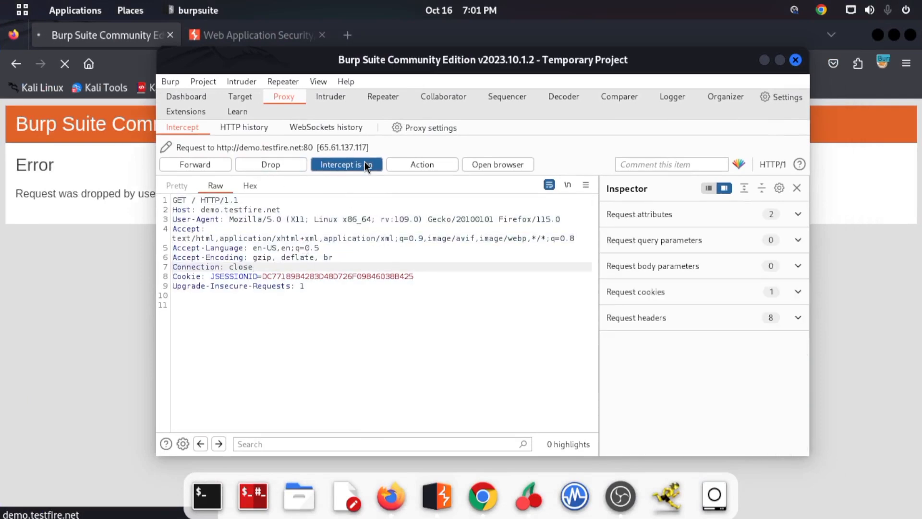
# - Review the actions available for the intercepted request, including the Engagement tools, Don't intercept requests and Do intercept options
pyautogui.click(422, 164)
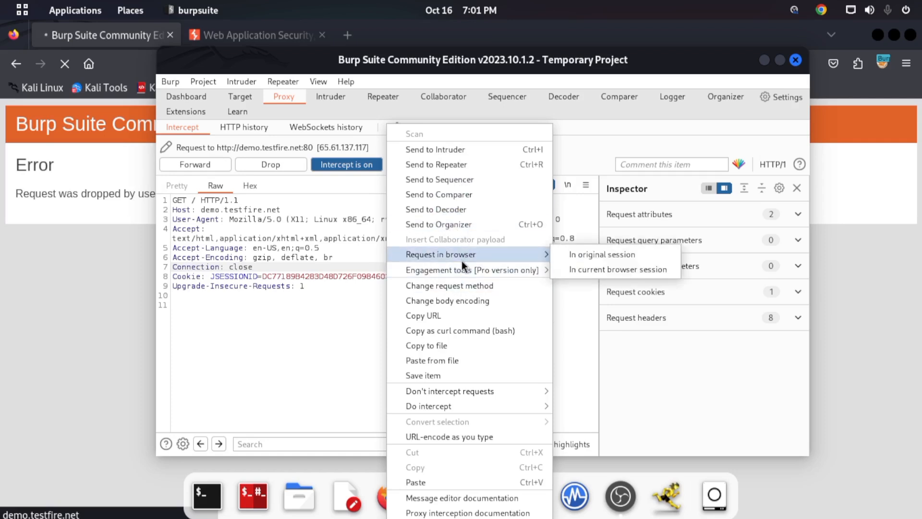
pyautogui.moveTo(476, 274)
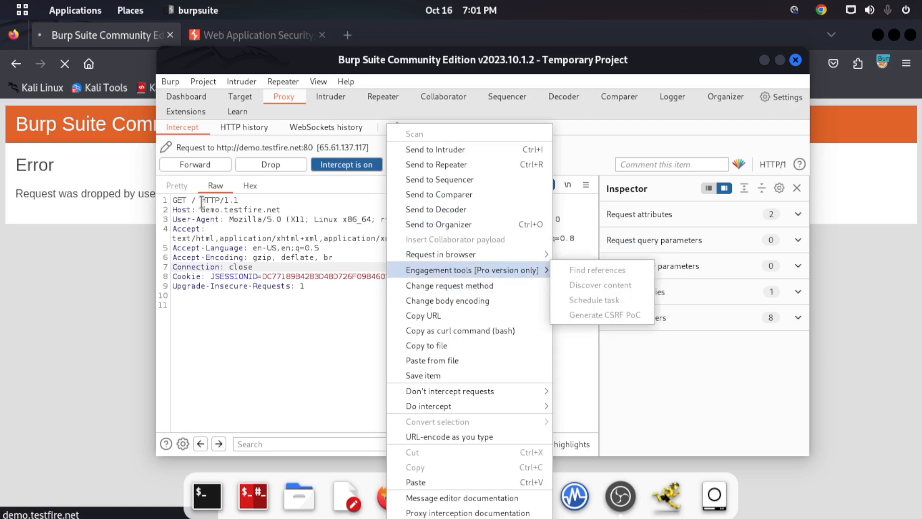
pyautogui.doubleClick(179, 199)
pyautogui.rightClick(413, 202)
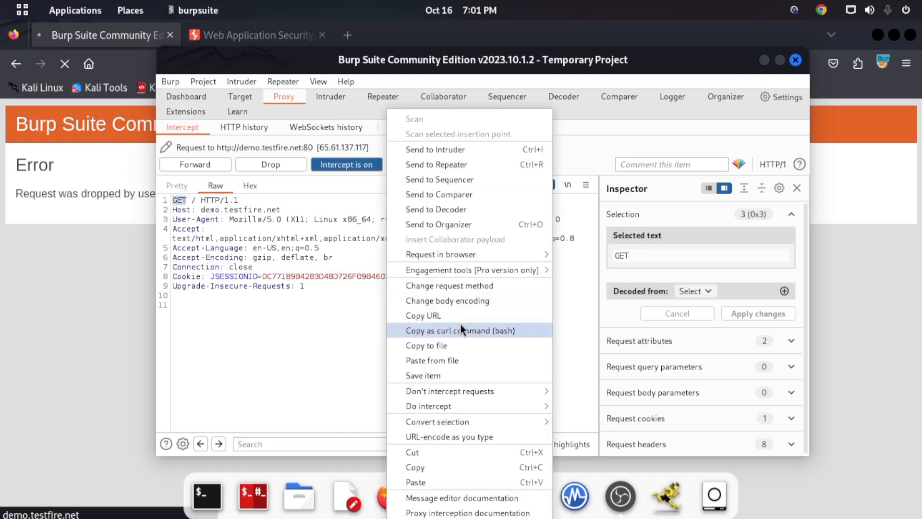
pyautogui.moveTo(441, 395)
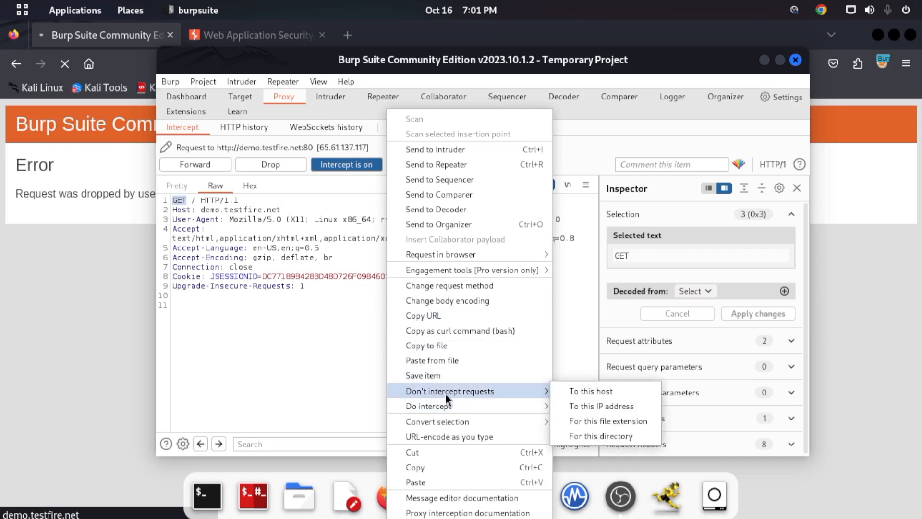
pyautogui.moveTo(465, 407)
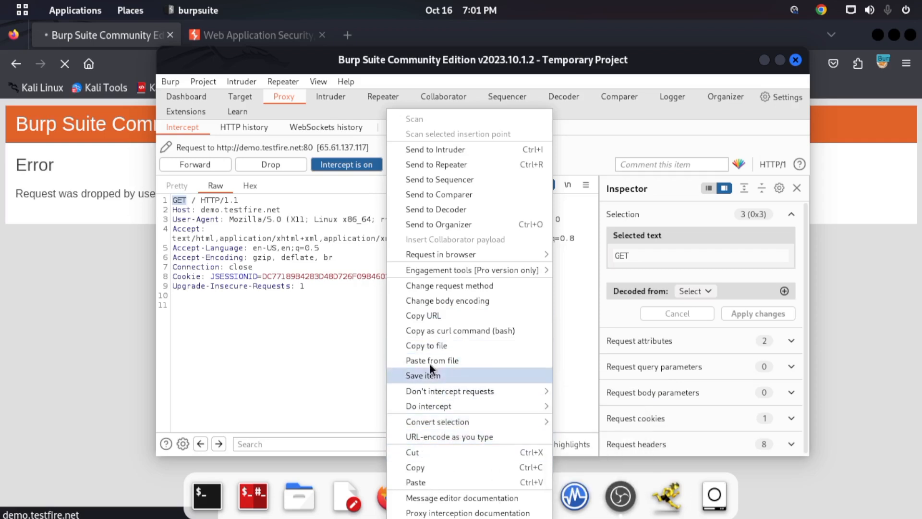
pyautogui.click(338, 253)
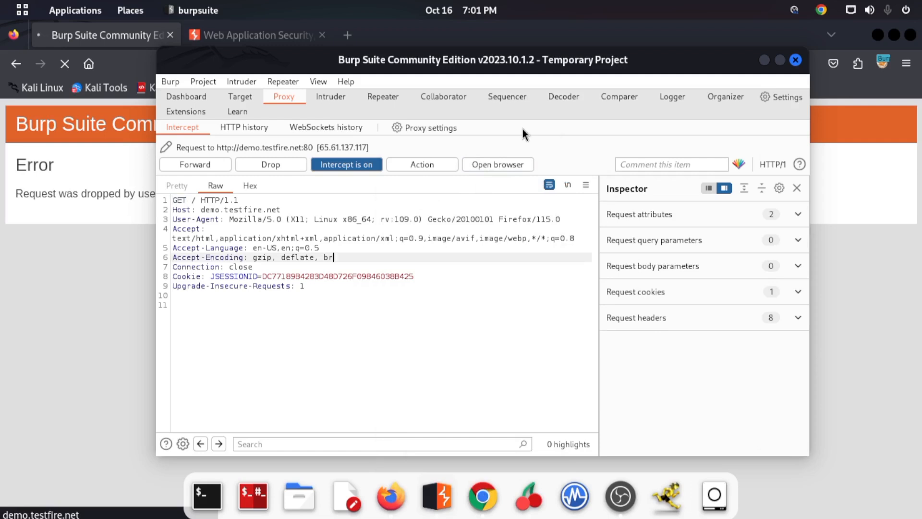
# - Open Burp Suite's built-in Chromium browser and maximize its window
pyautogui.moveTo(590, 59); pyautogui.dragTo(552, 84)
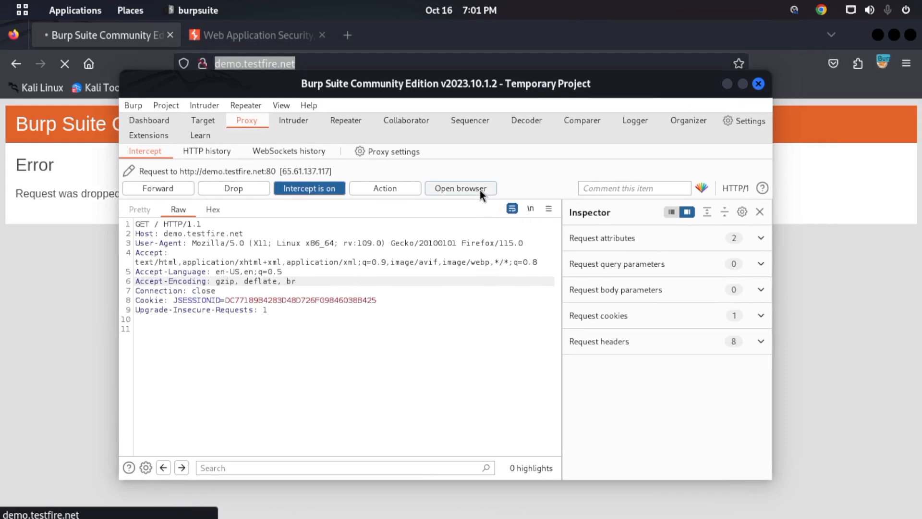
pyautogui.moveTo(545, 96); pyautogui.dragTo(541, 70)
pyautogui.click(442, 163)
pyautogui.moveTo(488, 102); pyautogui.dragTo(610, 352)
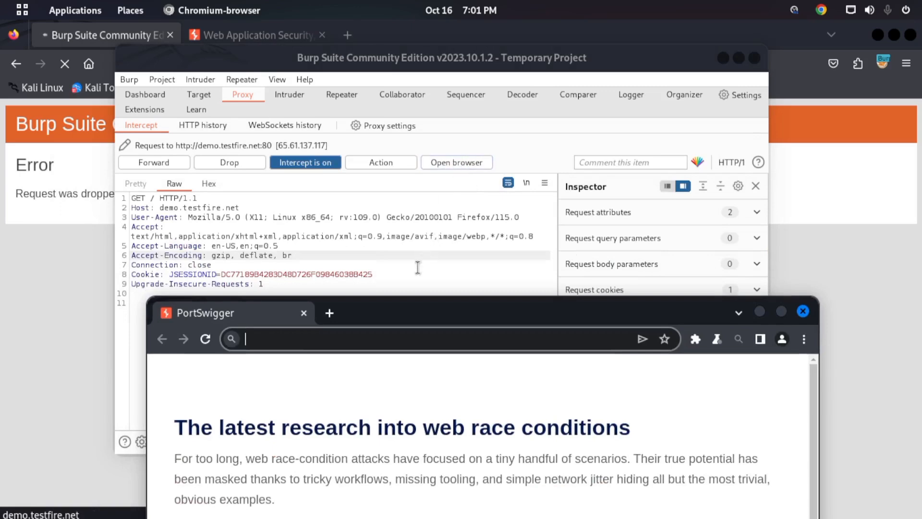
pyautogui.moveTo(411, 315); pyautogui.dragTo(367, 87)
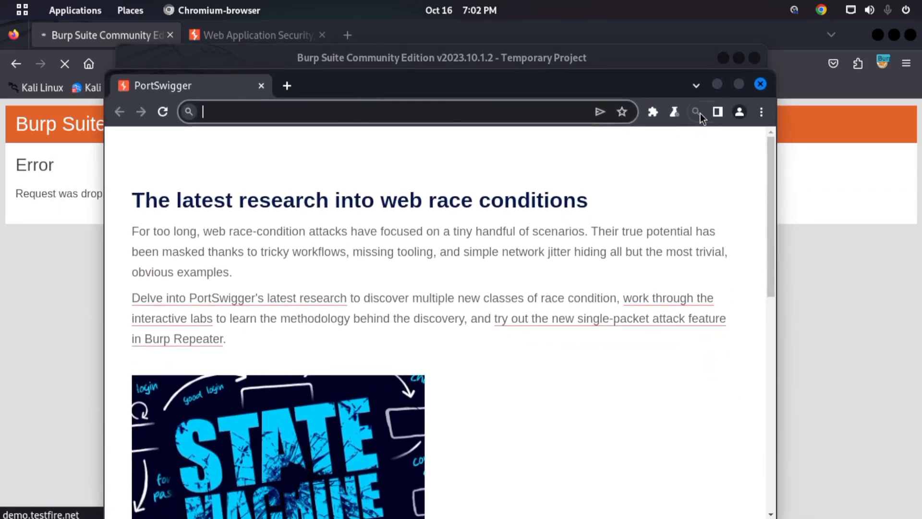
pyautogui.click(742, 82)
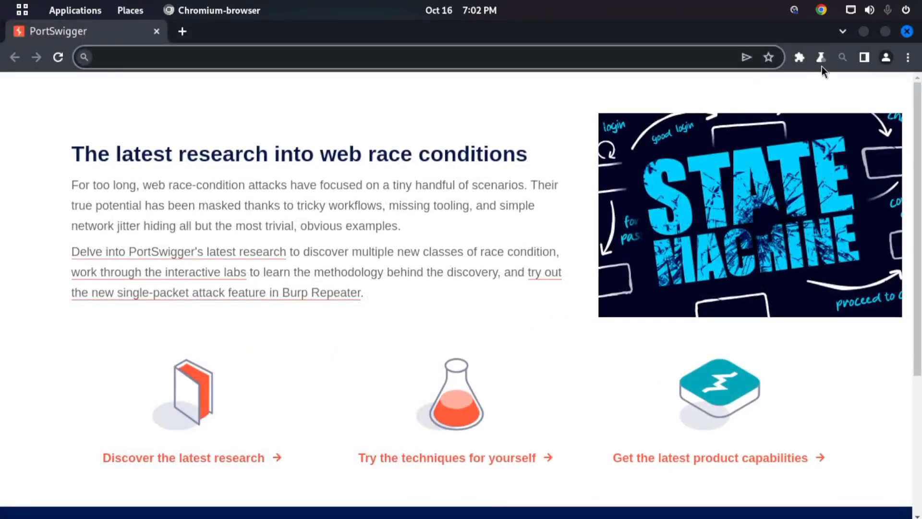
# - Check the extension installed in the built-in browser and close its view
pyautogui.click(799, 57)
pyautogui.click(661, 170)
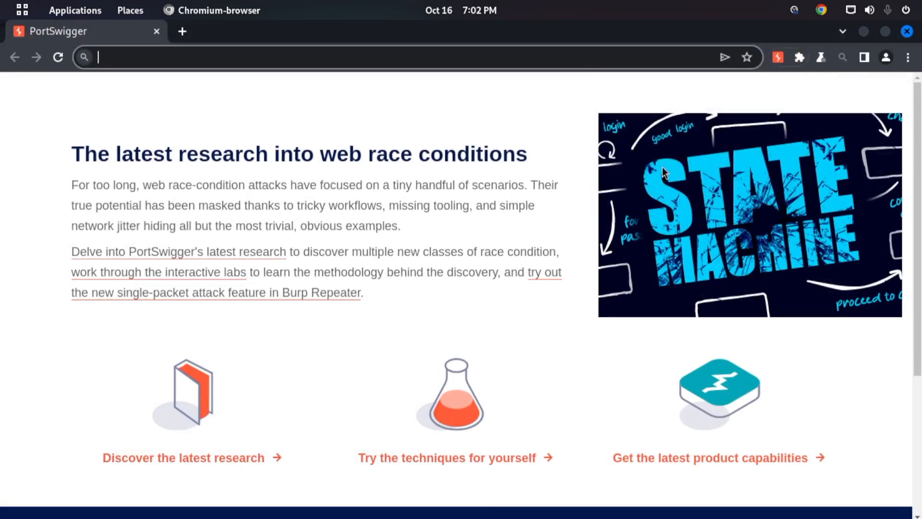
pyautogui.click(310, 88)
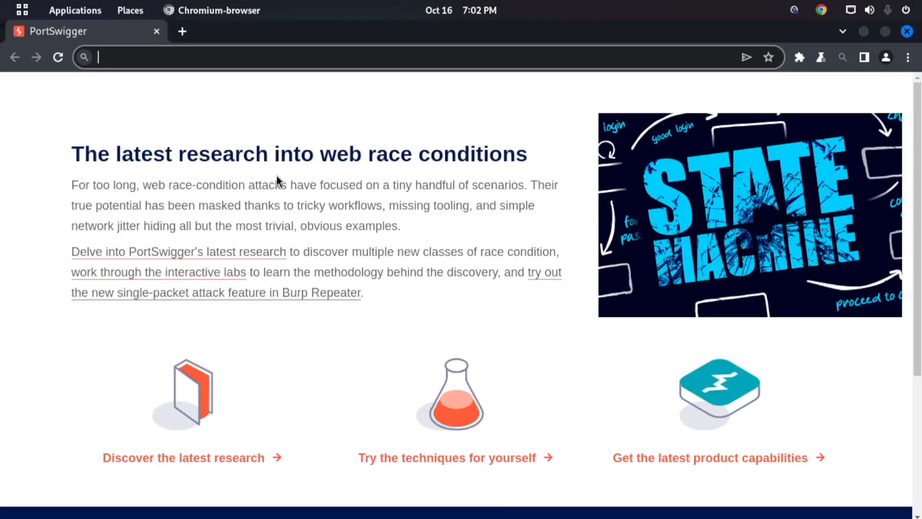
# - Load portswigger.net in the built-in browser
pyautogui.write('po')
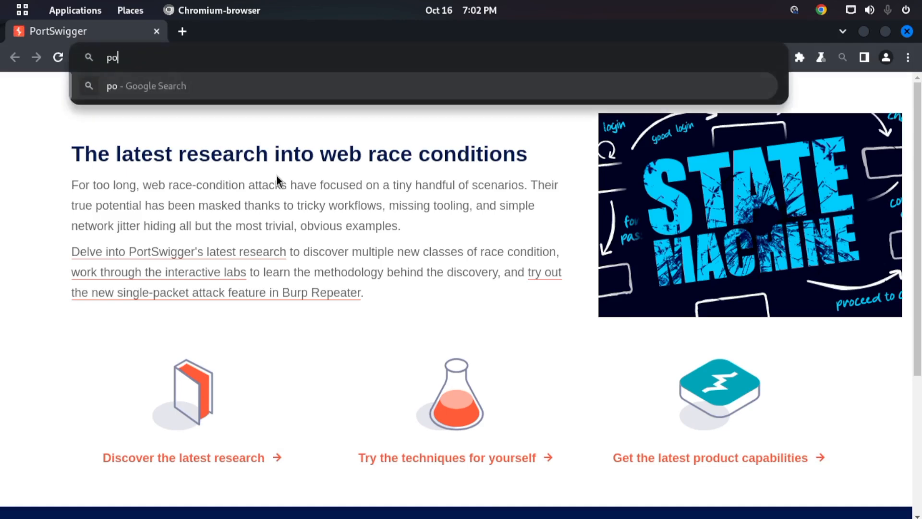
pyautogui.write('rtswigger,c')
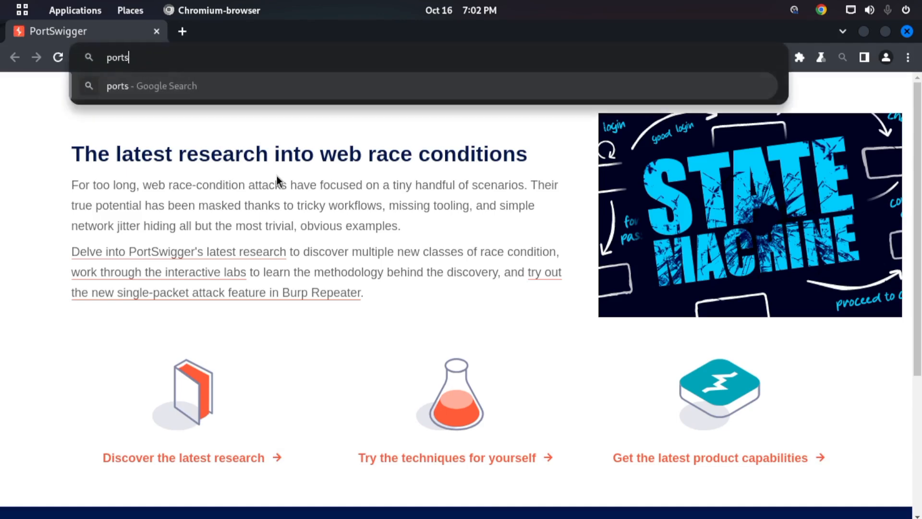
pyautogui.press('BackSpace')
pyautogui.press('BackSpace')
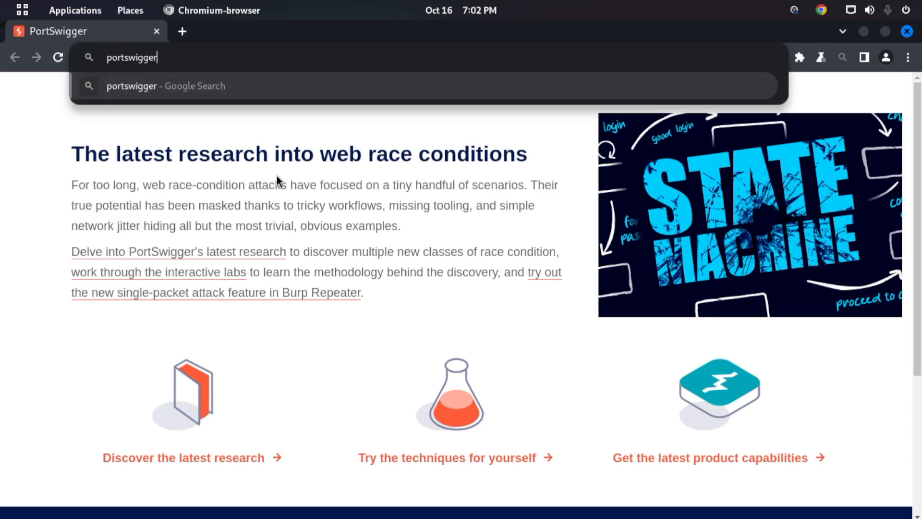
pyautogui.write('.net')
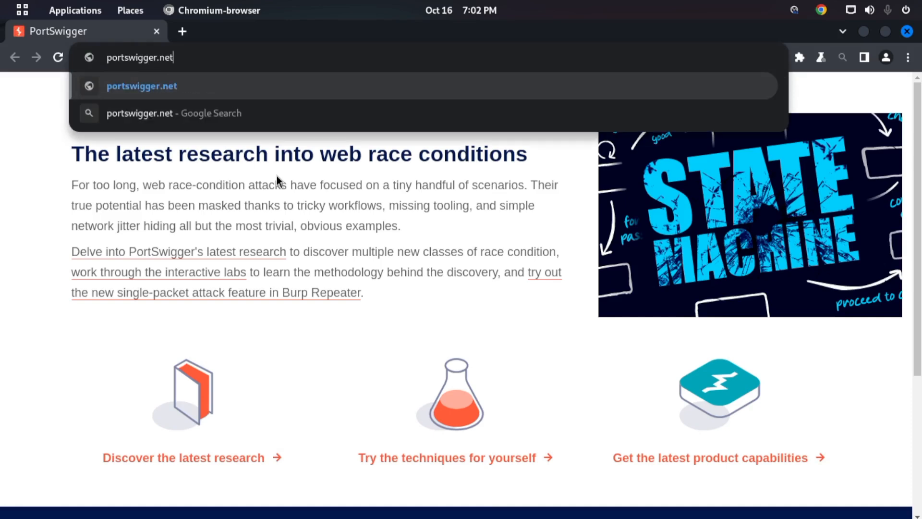
pyautogui.press('Return')
pyautogui.moveTo(786, 42); pyautogui.dragTo(672, 7)
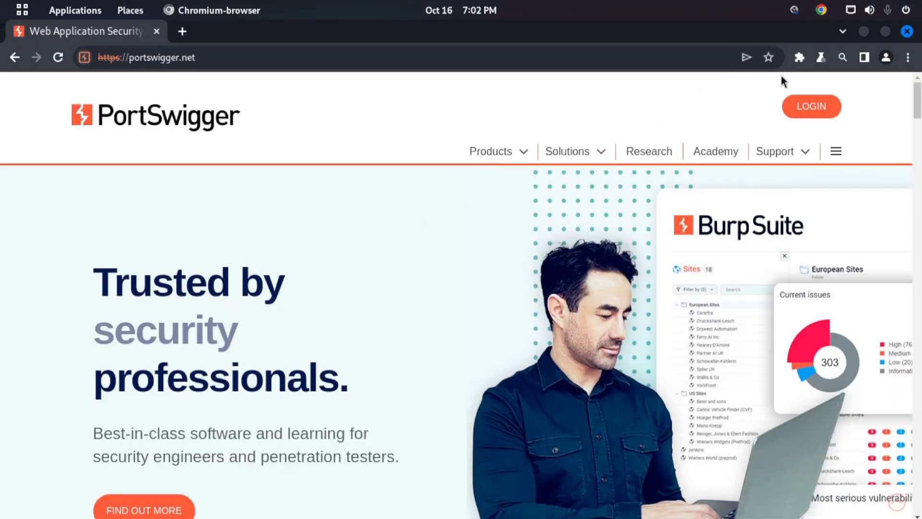
# - Check the built-in browser's Experiments options and close the browser
pyautogui.click(821, 58)
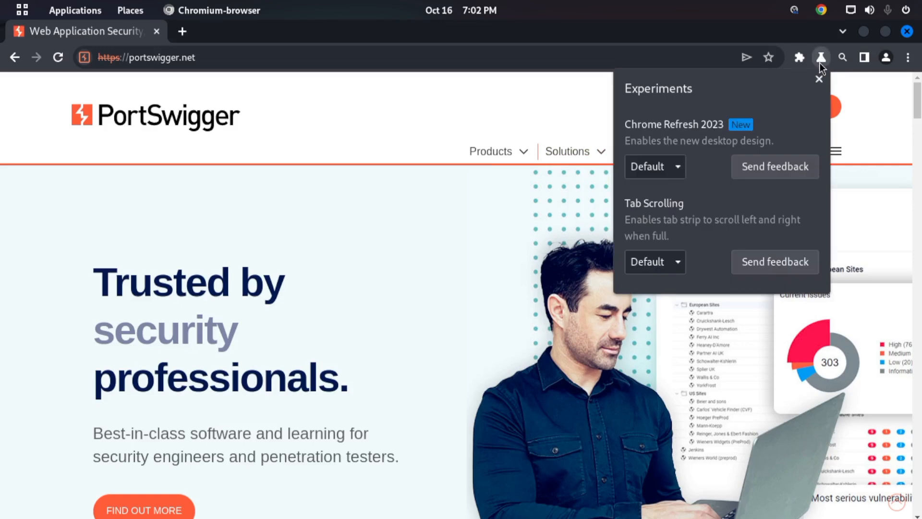
pyautogui.click(507, 86)
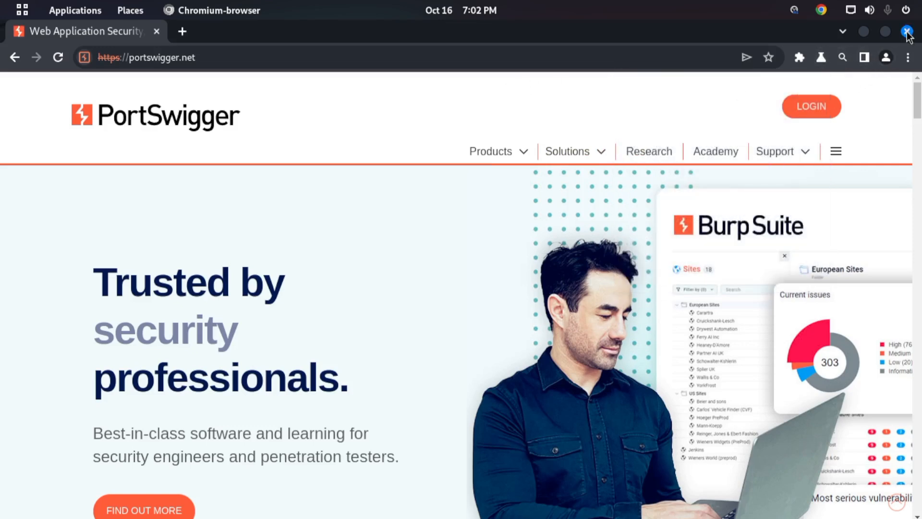
pyautogui.click(908, 32)
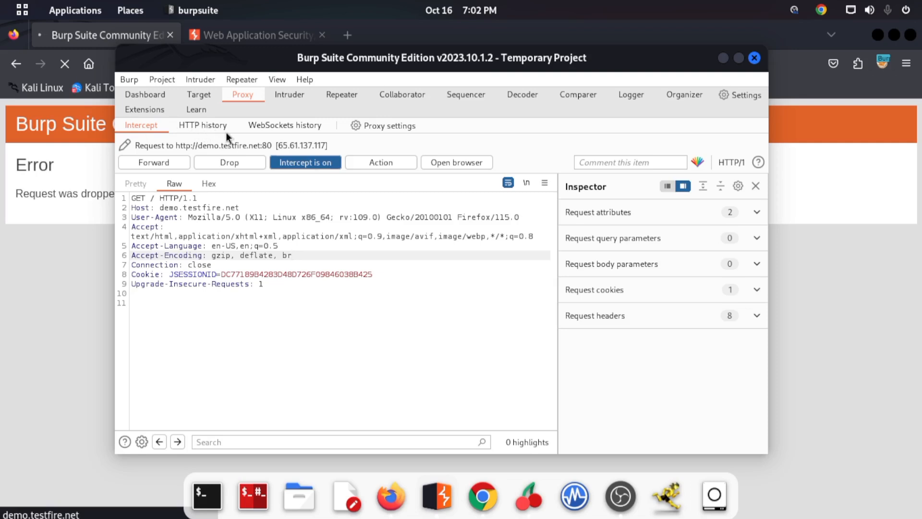
# - Forward the intercepted demo.testfire.net request, turn interception off and maximize the Burp Suite window
pyautogui.click(165, 163)
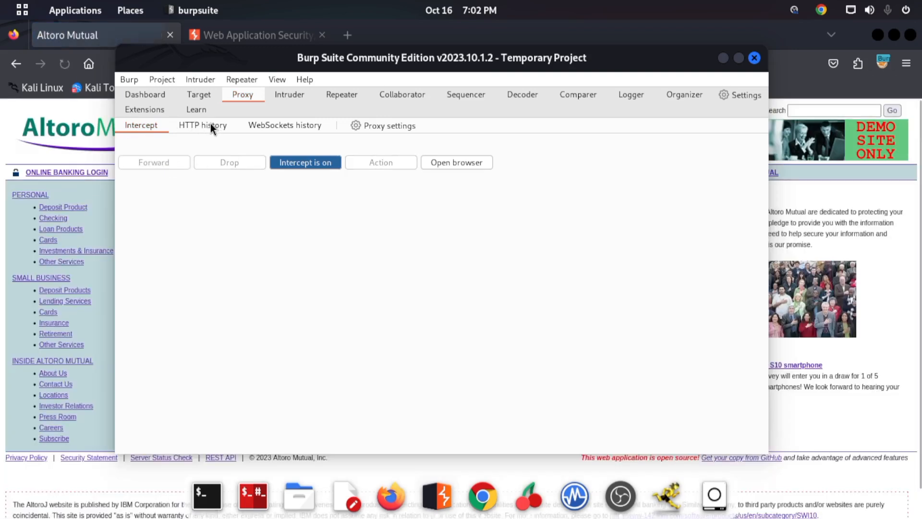
pyautogui.click(290, 164)
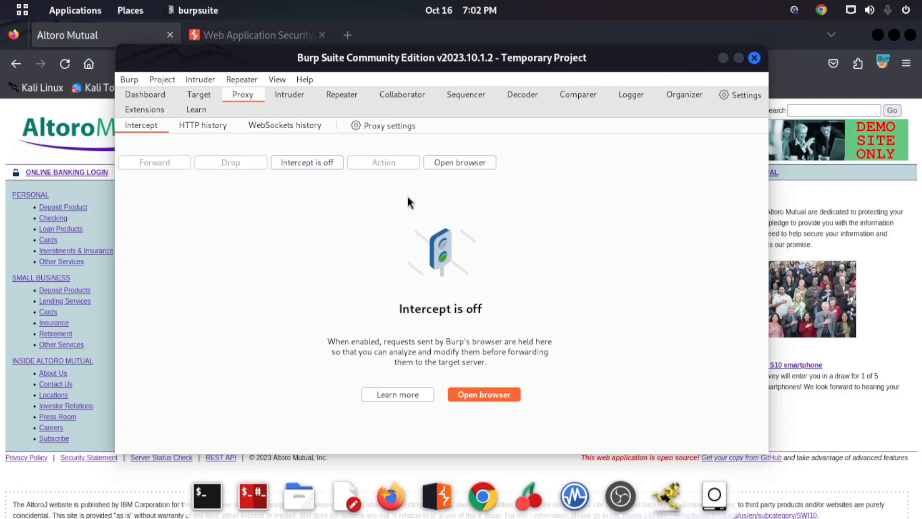
pyautogui.doubleClick(542, 58)
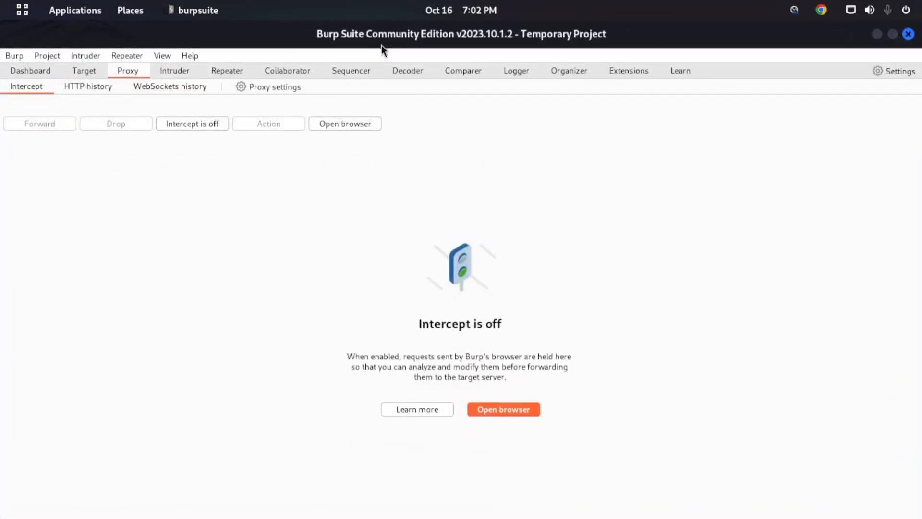
# - Reload demo.testfire.net in Firefox with interception off and return to the maximized Burp Suite window
pyautogui.doubleClick(380, 53)
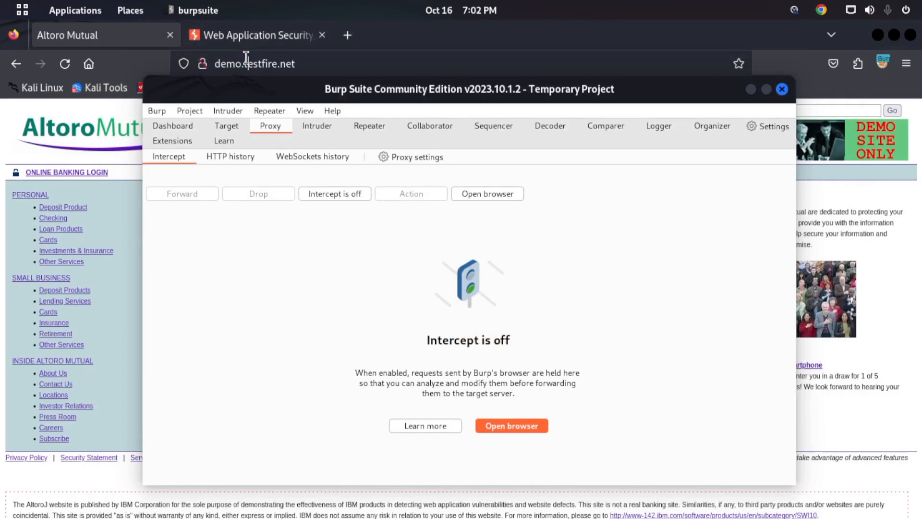
pyautogui.click(66, 64)
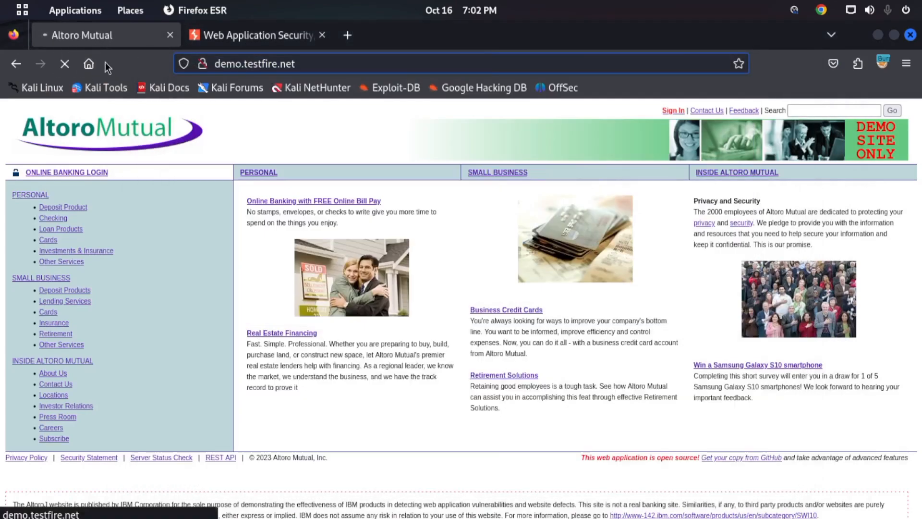
pyautogui.moveTo(1, 0)
pyautogui.click(562, 354)
pyautogui.moveTo(352, 87); pyautogui.dragTo(439, 4)
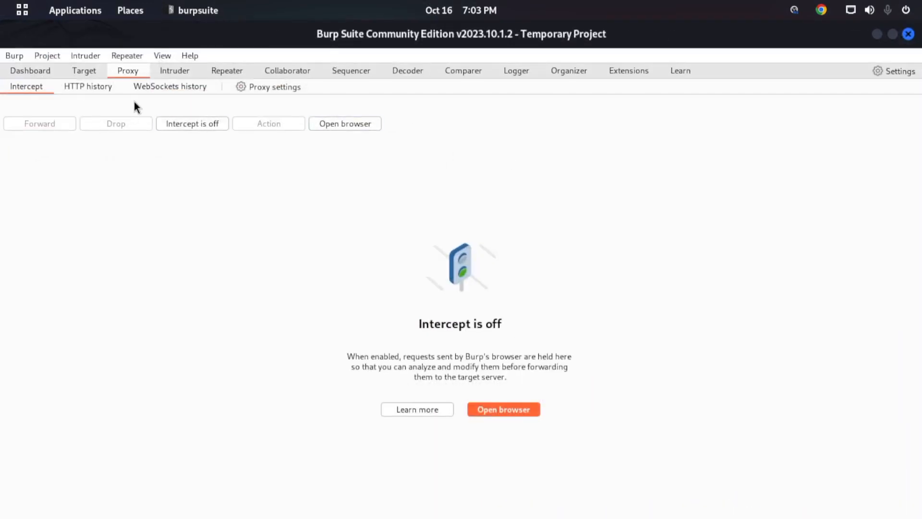
# - Open the proxy's HTTP history and look through the list of recorded requests
pyautogui.click(85, 87)
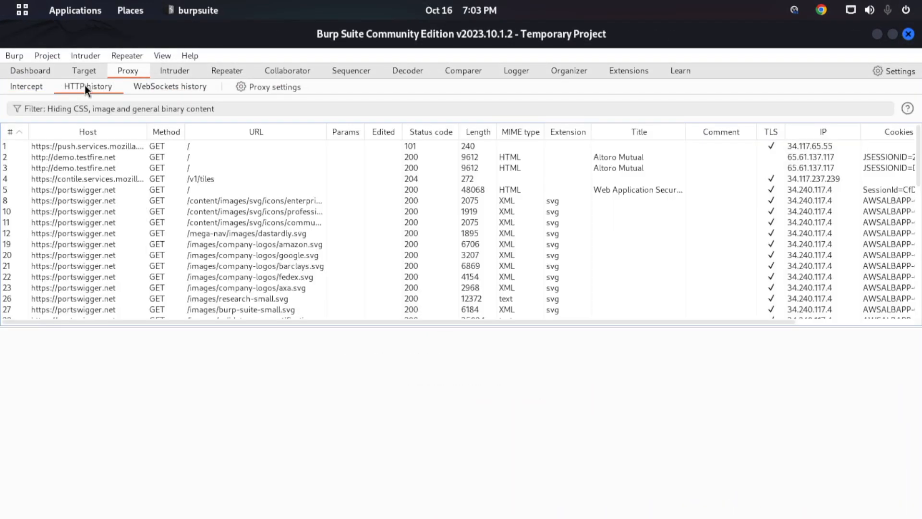
pyautogui.scroll(-10, 340, 252)
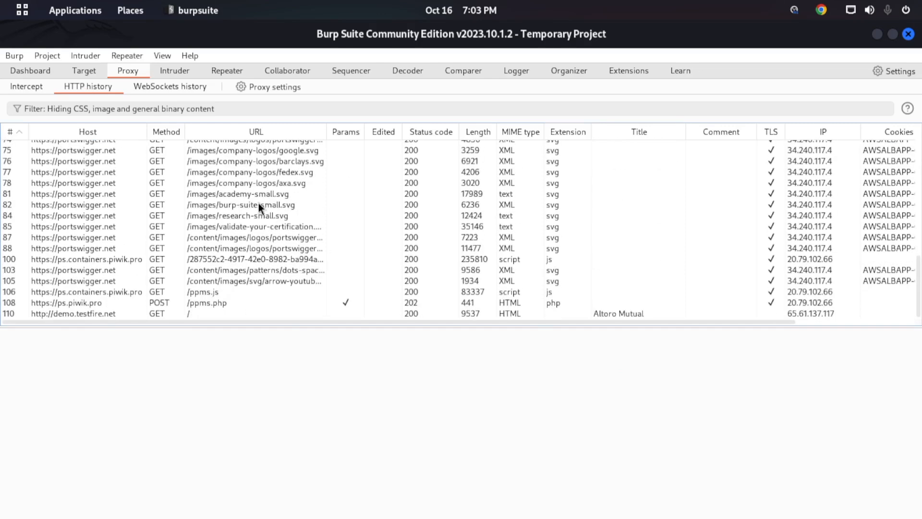
pyautogui.scroll(10, 258, 204)
pyautogui.scroll(-3, 270, 202)
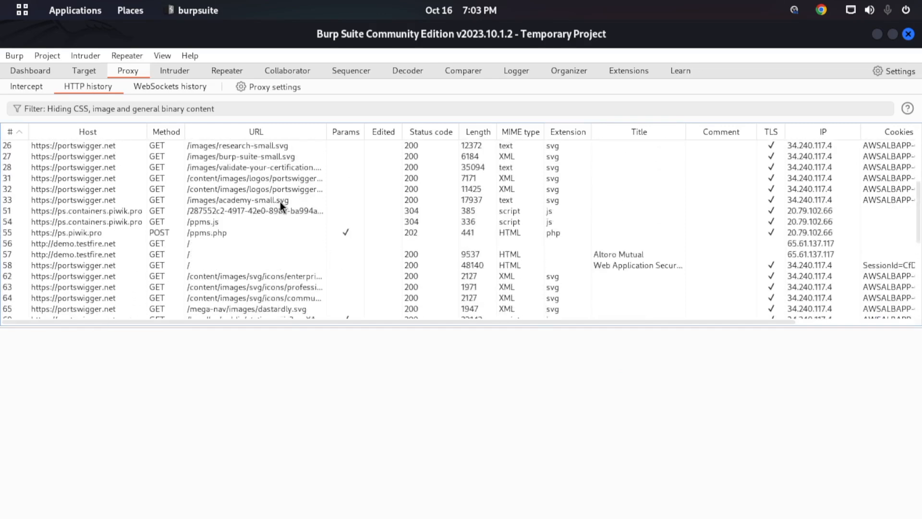
pyautogui.scroll(-5, 283, 199)
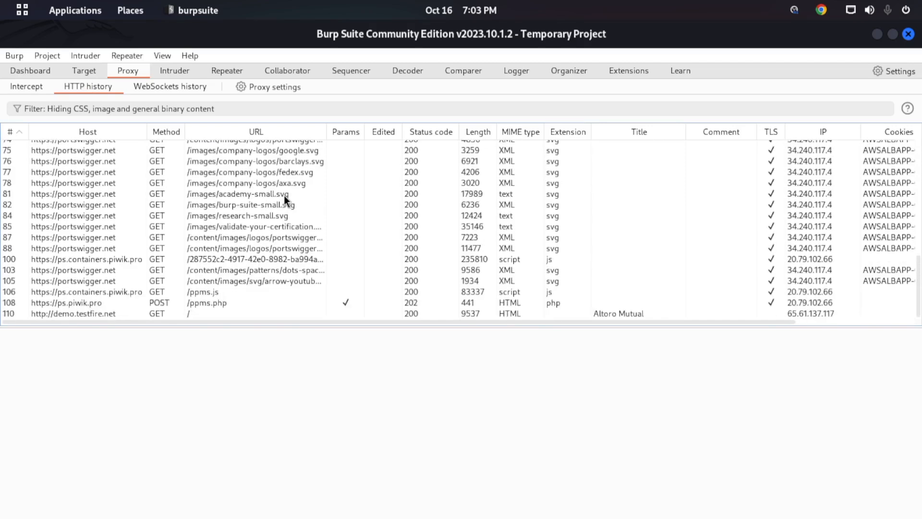
pyautogui.scroll(10, 284, 195)
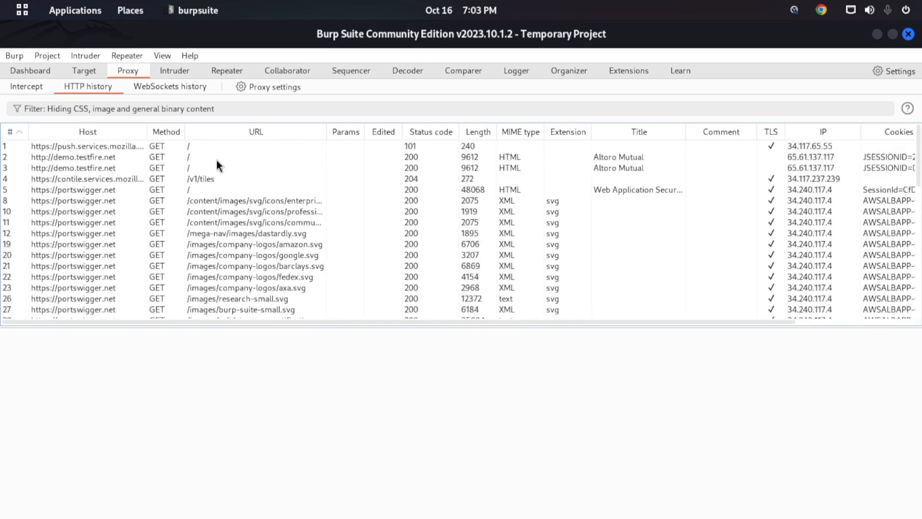
# - Show the request and response of the first demo.testfire.net history entry and widen the Host column to fit full addresses
pyautogui.click(87, 158)
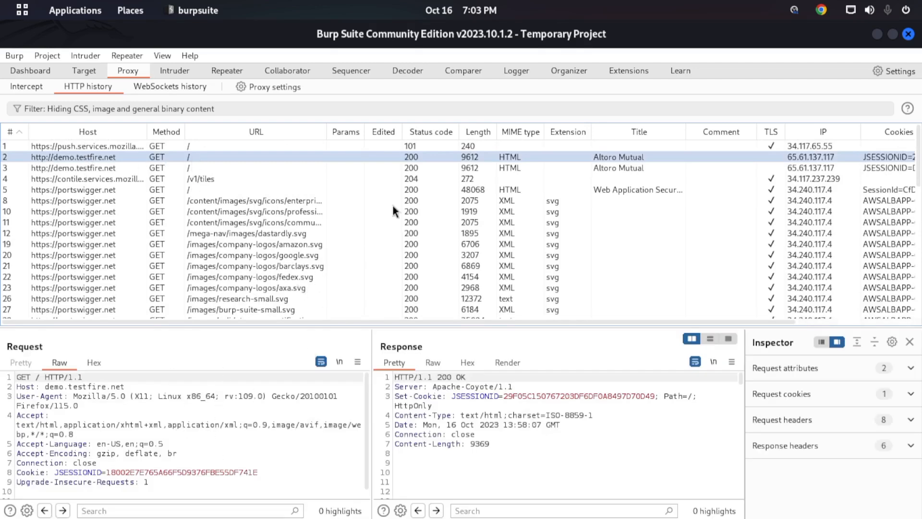
pyautogui.scroll(-5, 362, 258)
pyautogui.scroll(6, 361, 258)
pyautogui.moveTo(146, 129); pyautogui.dragTo(239, 129)
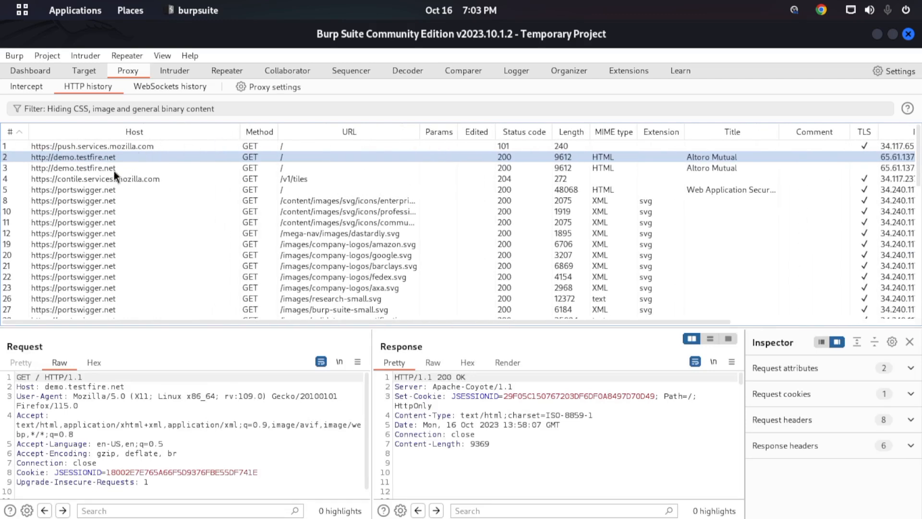
# - Inspect the first portswigger.net entry and the first ps.containers.piwik.pro script request in the HTTP history
pyautogui.click(105, 189)
pyautogui.scroll(-10, 106, 207)
pyautogui.scroll(5, 107, 210)
pyautogui.click(110, 212)
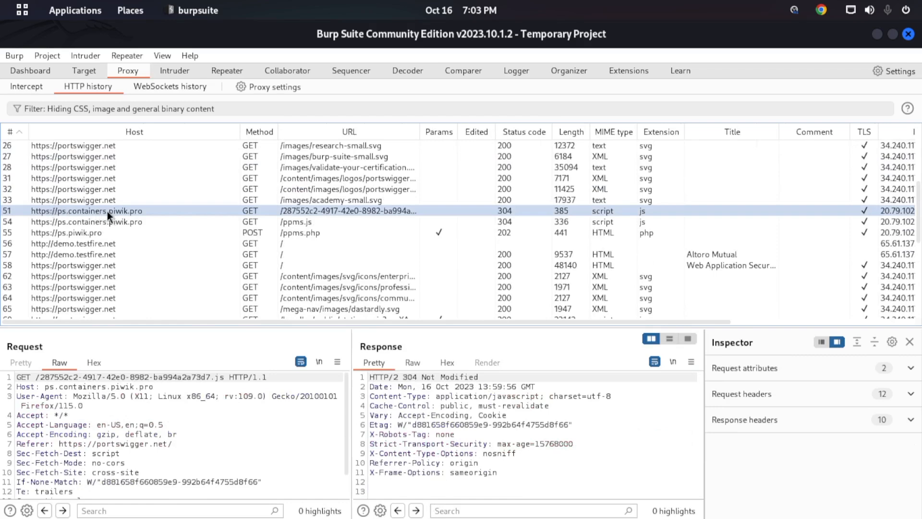
pyautogui.scroll(-5, 111, 209)
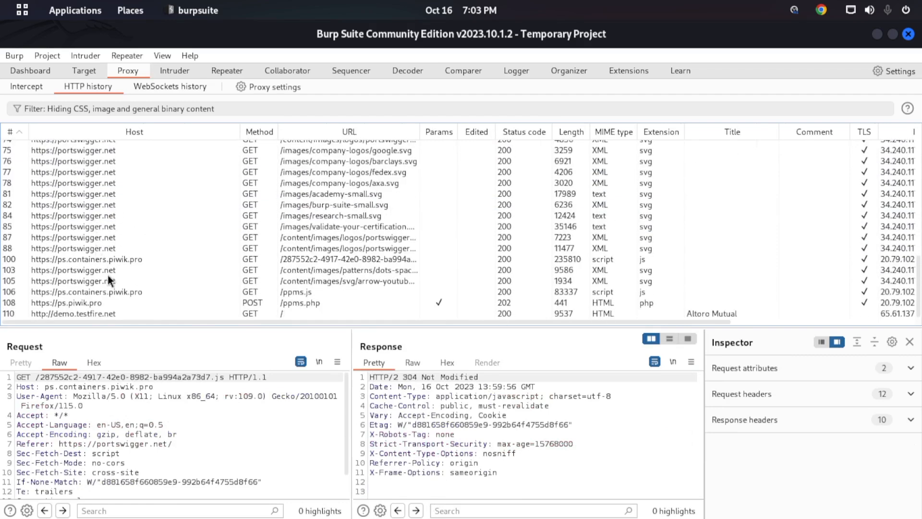
# - Inspect the last demo.testfire.net history entry and the first few entries, including contile.services.mozilla.com and the portswigger.net home page request
pyautogui.click(89, 314)
pyautogui.scroll(8, 98, 274)
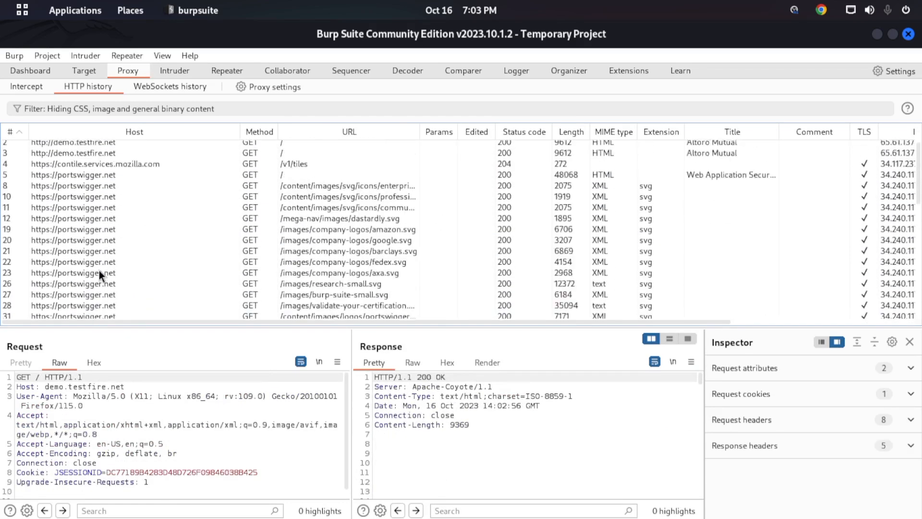
pyautogui.click(111, 147)
pyautogui.click(105, 160)
pyautogui.click(115, 180)
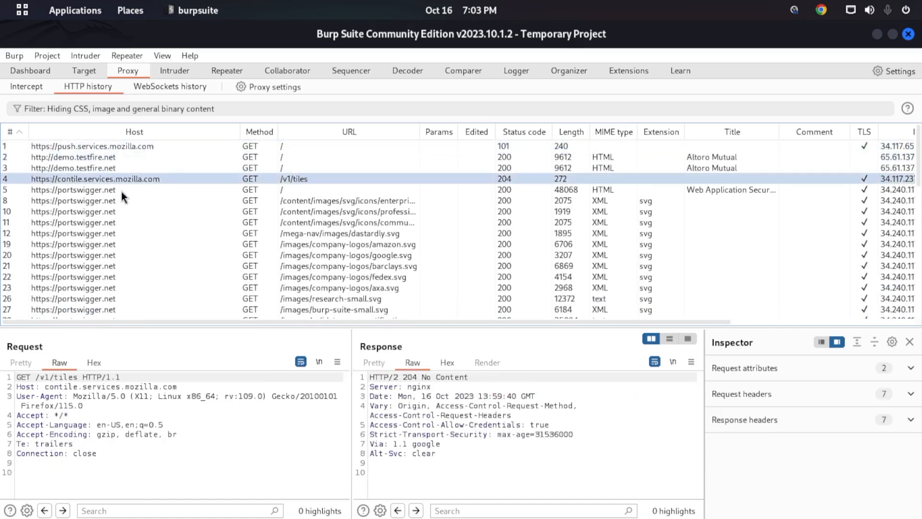
pyautogui.click(124, 189)
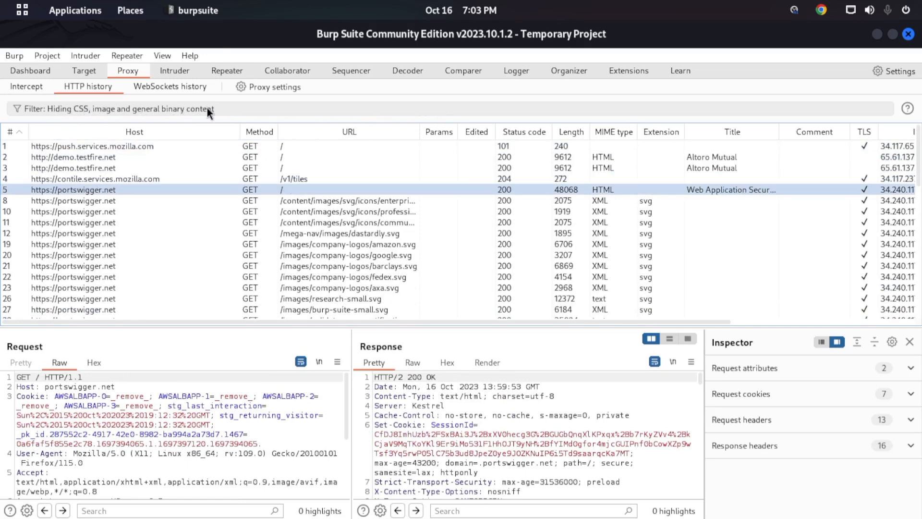
# - Filter the HTTP history to show only in-scope items
pyautogui.click(222, 110)
pyautogui.moveTo(423, 198); pyautogui.dragTo(431, 155)
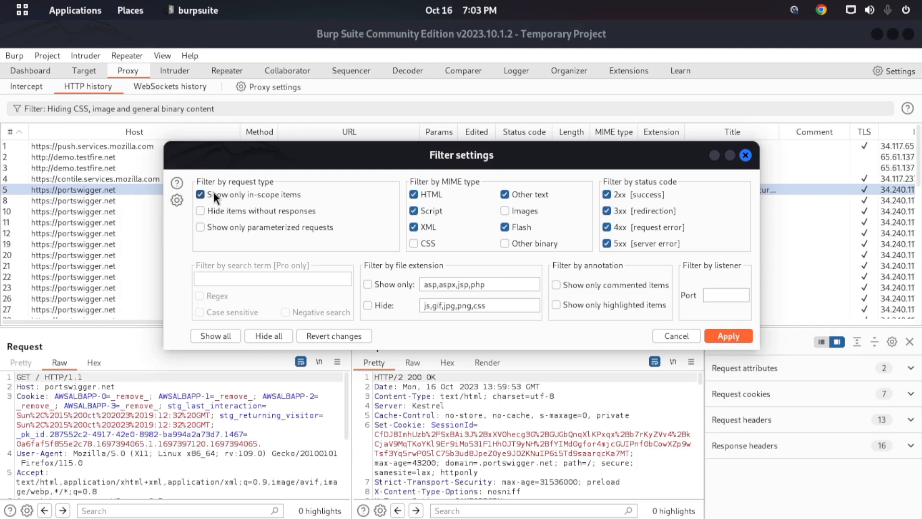
pyautogui.click(719, 337)
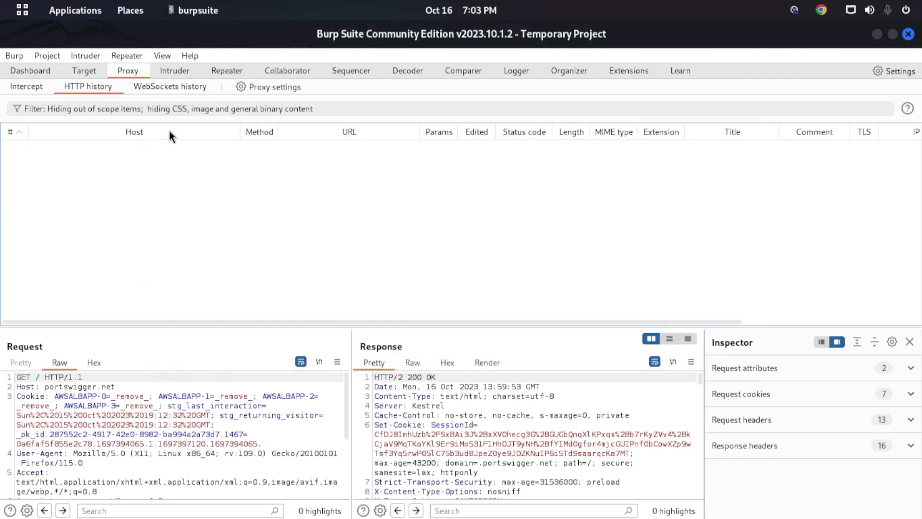
# - Open the target site map, widen its host tree to show full addresses, and look inside the demo.testfire.net branch
pyautogui.click(85, 71)
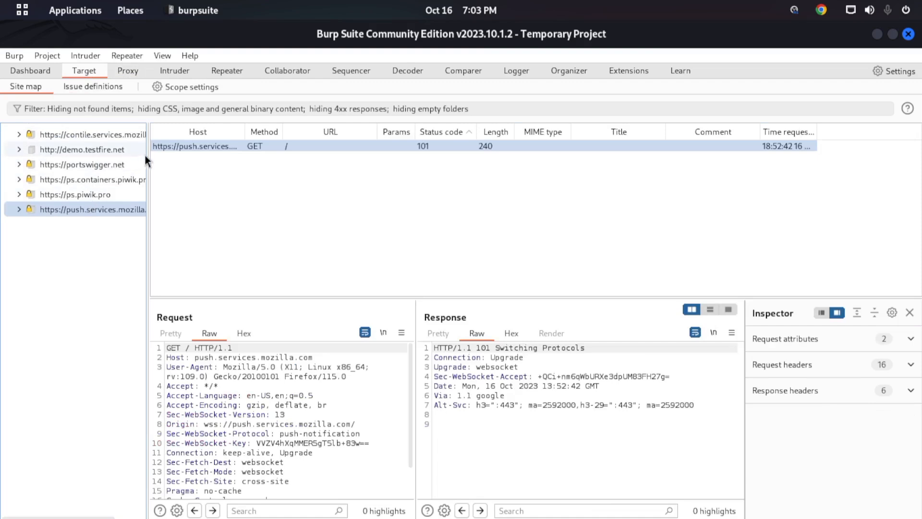
pyautogui.moveTo(147, 158); pyautogui.dragTo(289, 158)
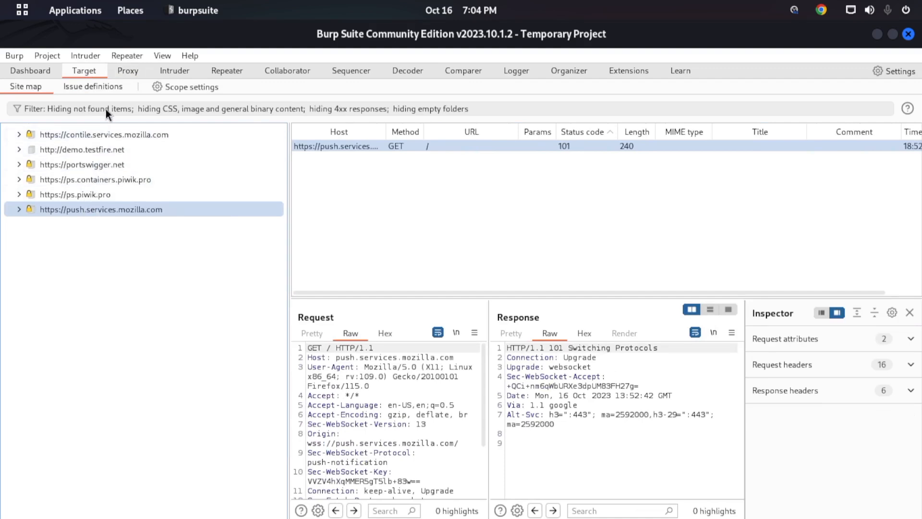
pyautogui.click(20, 150)
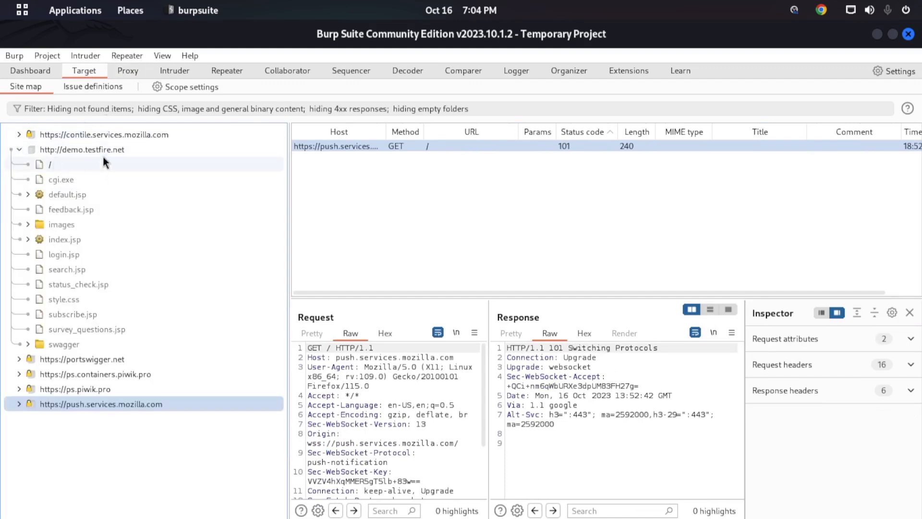
pyautogui.click(19, 152)
# - Add demo.testfire.net to the target scope and agree to stop sending out-of-scope items to the history and other tools
pyautogui.rightClick(72, 150)
pyautogui.click(96, 175)
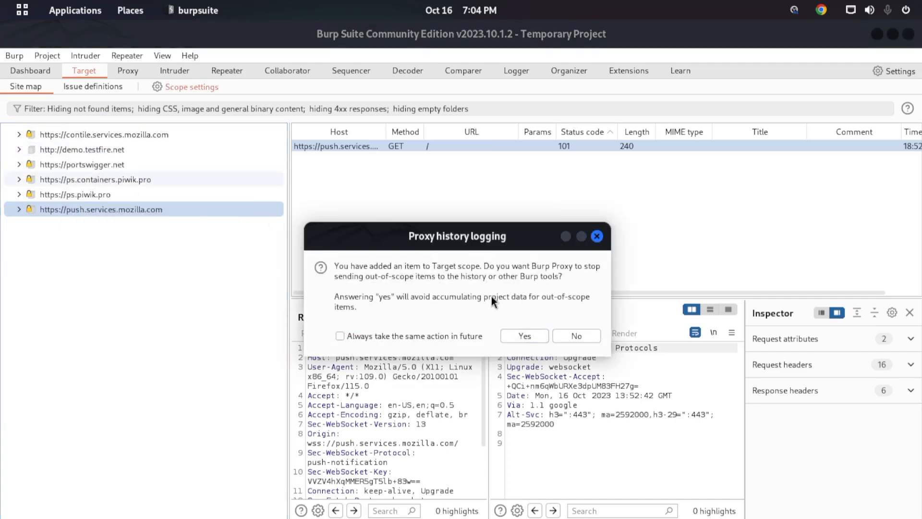
pyautogui.click(524, 335)
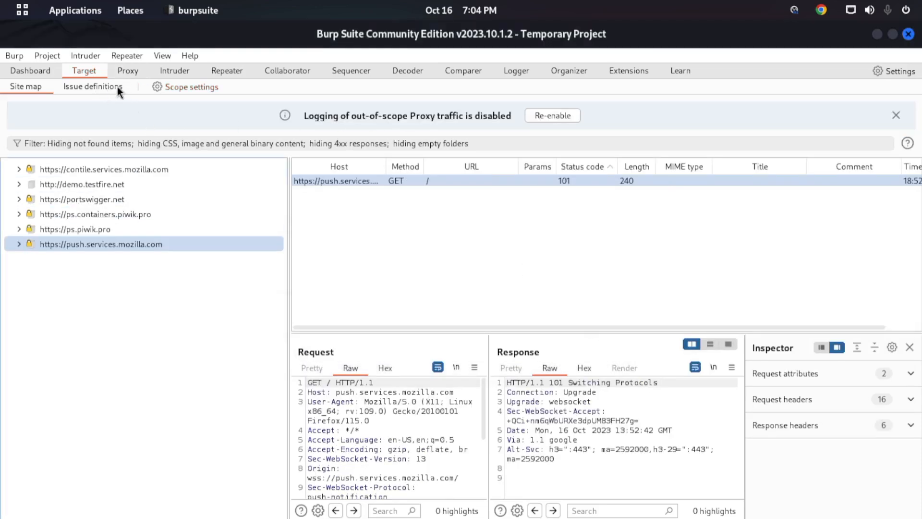
pyautogui.click(182, 89)
pyautogui.moveTo(484, 106); pyautogui.dragTo(399, 90)
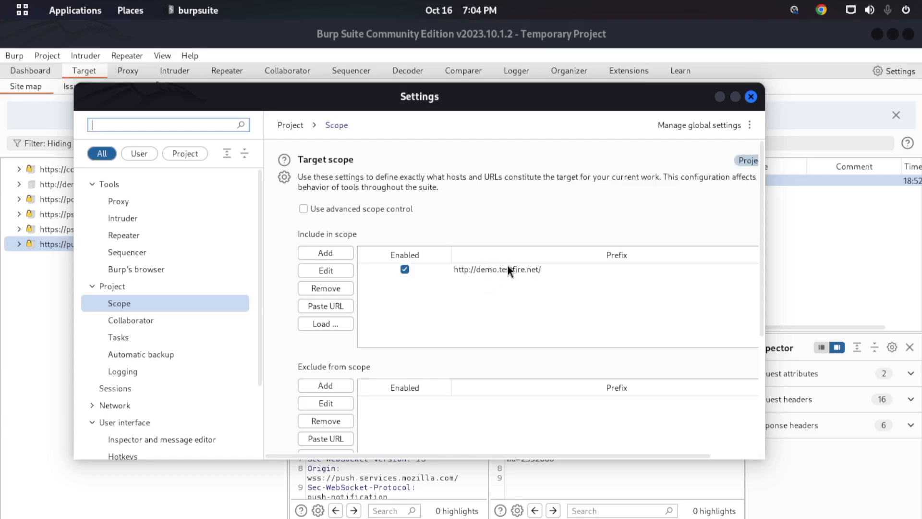
pyautogui.click(752, 96)
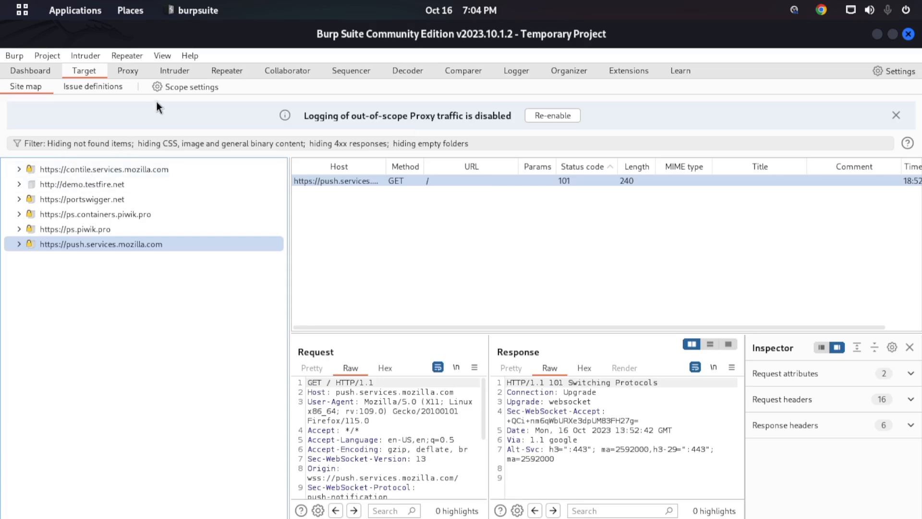
# - Return to the proxy's HTTP history and reapply its filter with only in-scope items shown
pyautogui.click(126, 70)
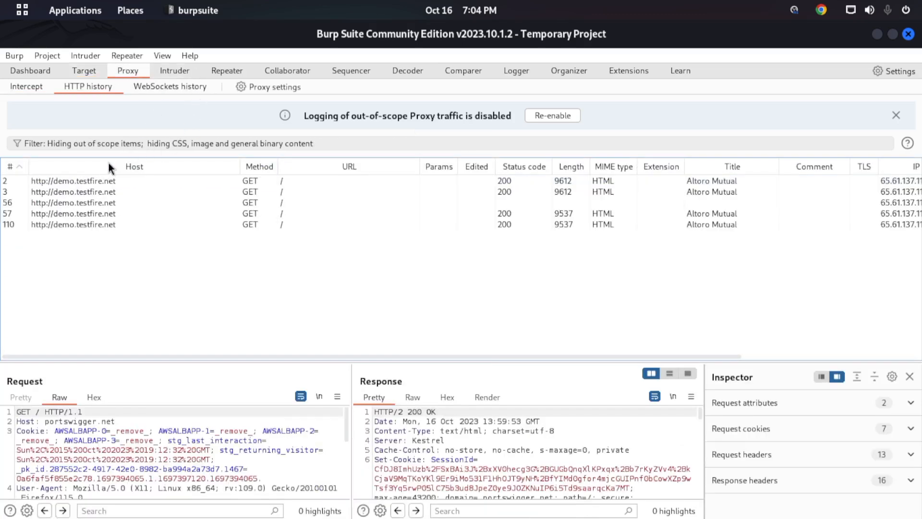
pyautogui.click(122, 143)
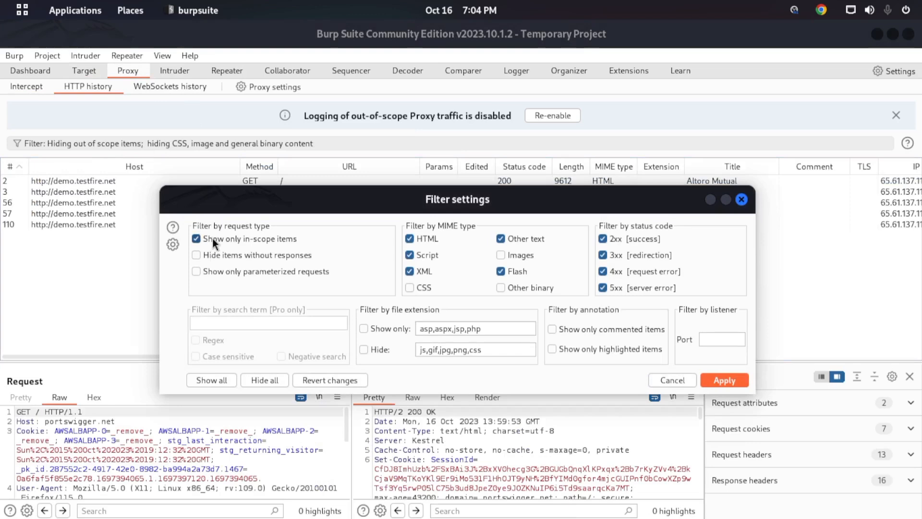
pyautogui.click(724, 380)
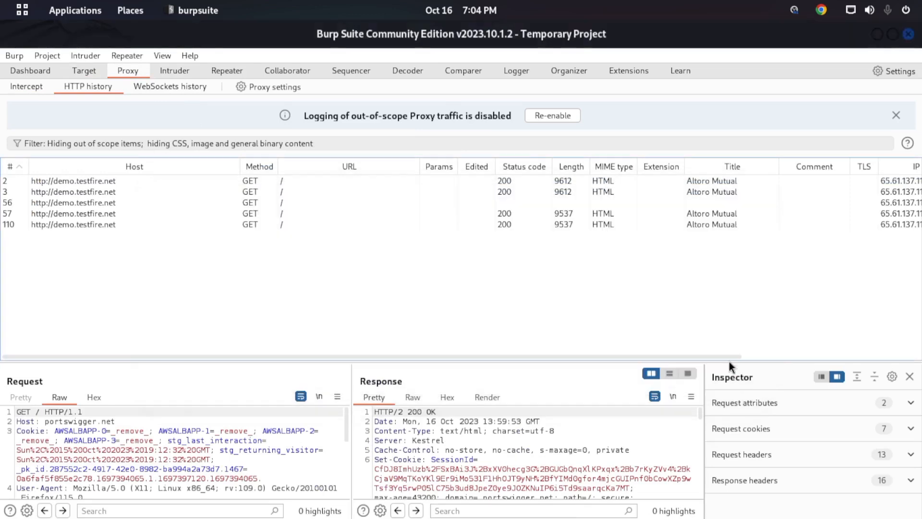
# - Show the first in-scope demo.testfire.net entry, enlarge the request and response panes, and look across the history columns
pyautogui.click(96, 182)
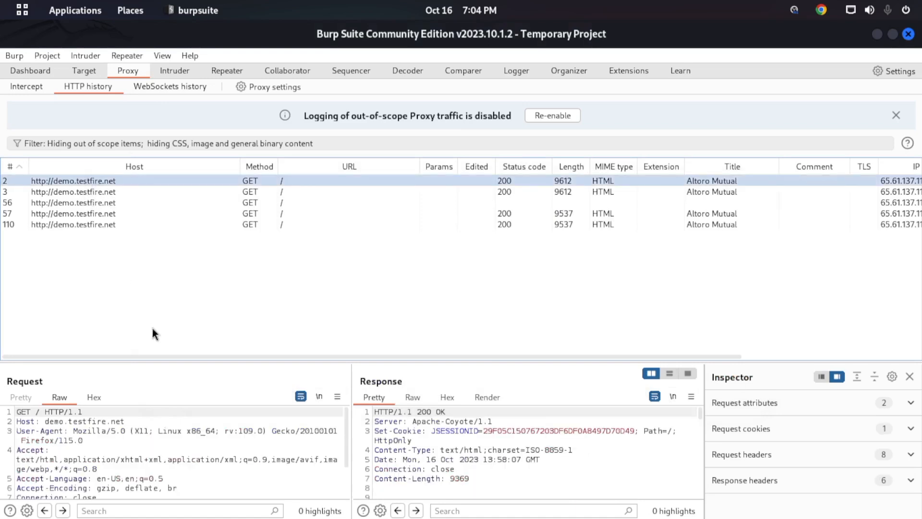
pyautogui.moveTo(335, 362); pyautogui.dragTo(337, 286)
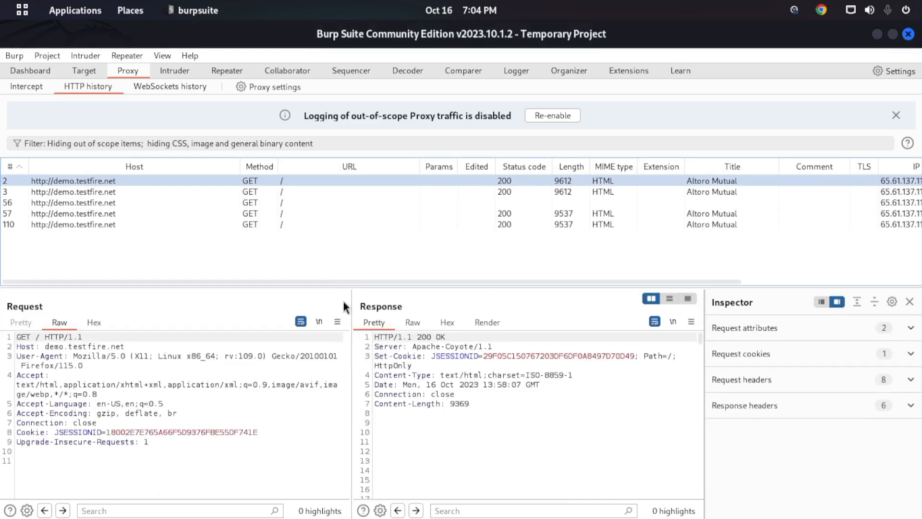
pyautogui.hscroll(5, 281, 197)
pyautogui.hscroll(-5, 280, 194)
# - Turn off the in-scope-only filter and look through the full list of recorded requests
pyautogui.click(173, 143)
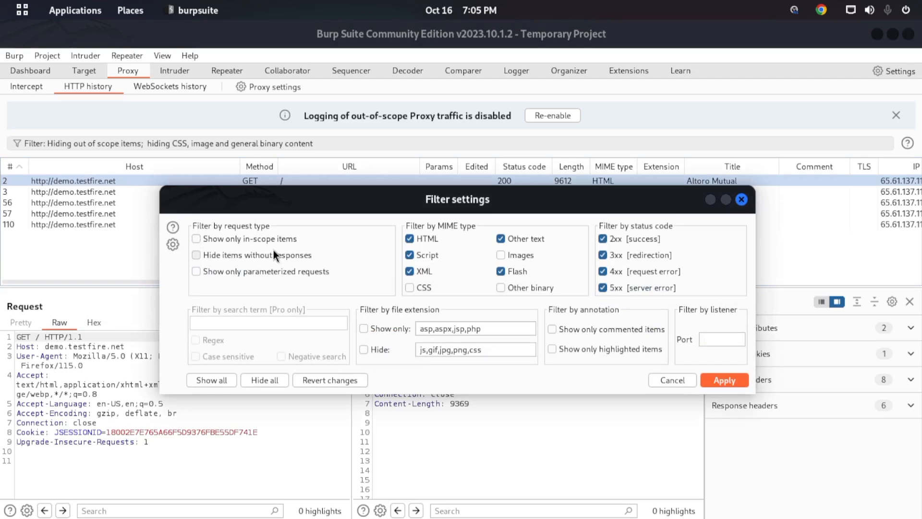
pyautogui.click(723, 380)
pyautogui.scroll(-5, 180, 188)
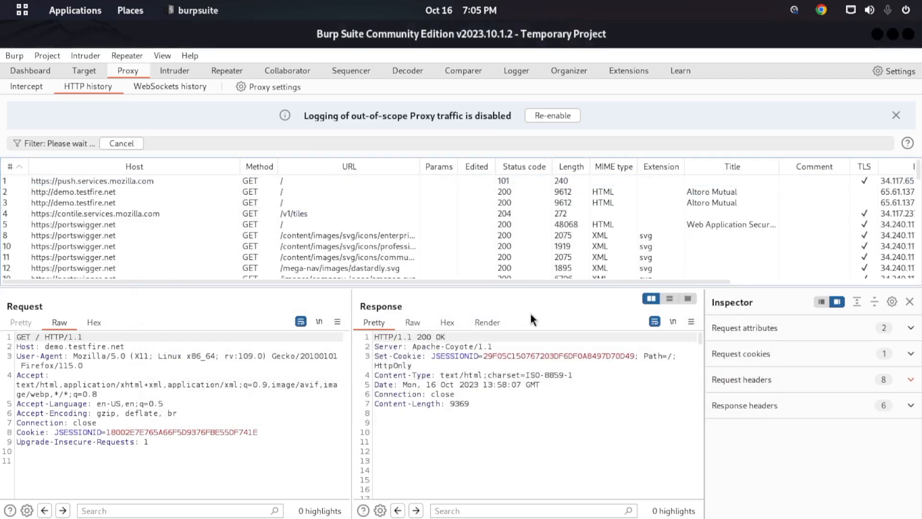
pyautogui.scroll(3, 174, 192)
pyautogui.scroll(-3, 175, 193)
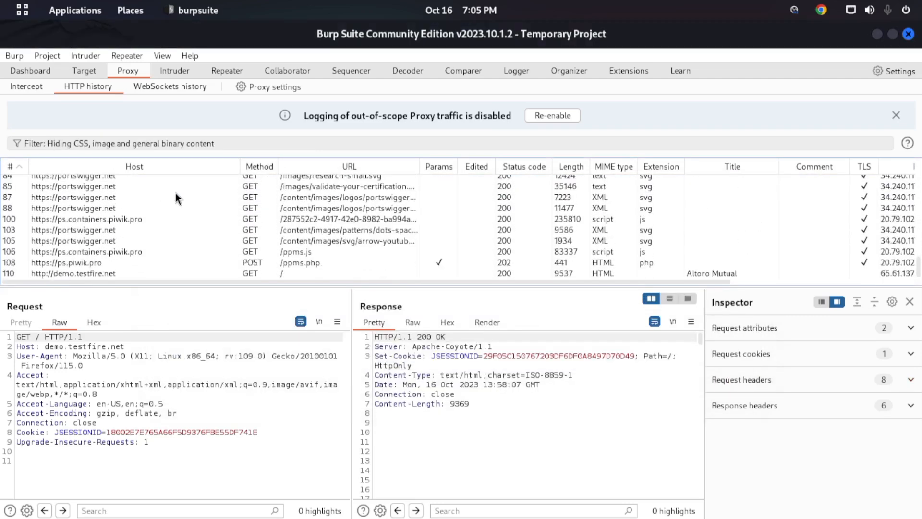
pyautogui.scroll(10, 178, 194)
# - Restrict the HTTP history to in-scope items again
pyautogui.click(259, 143)
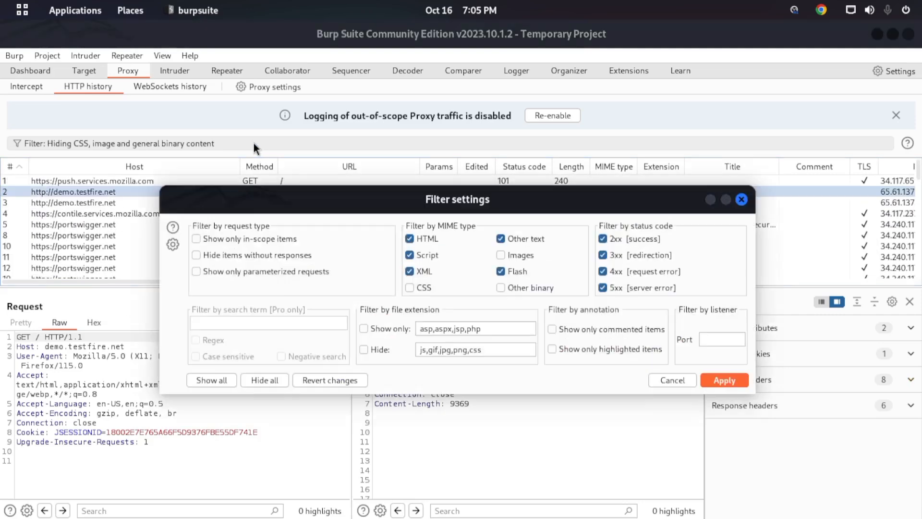
pyautogui.click(196, 239)
pyautogui.click(725, 380)
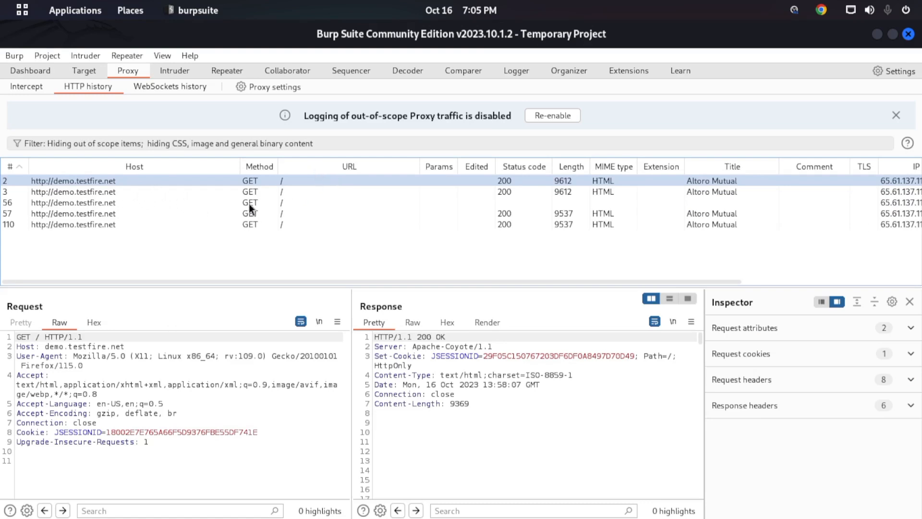
# - Compare the requests and responses of the in-scope entries 56, 57, 3 and 2
pyautogui.click(128, 204)
pyautogui.click(126, 214)
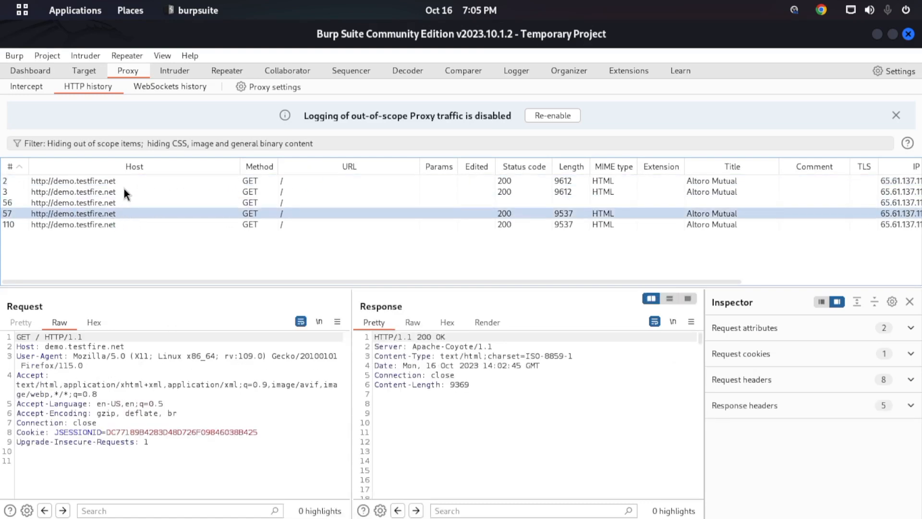
pyautogui.click(123, 192)
pyautogui.click(129, 183)
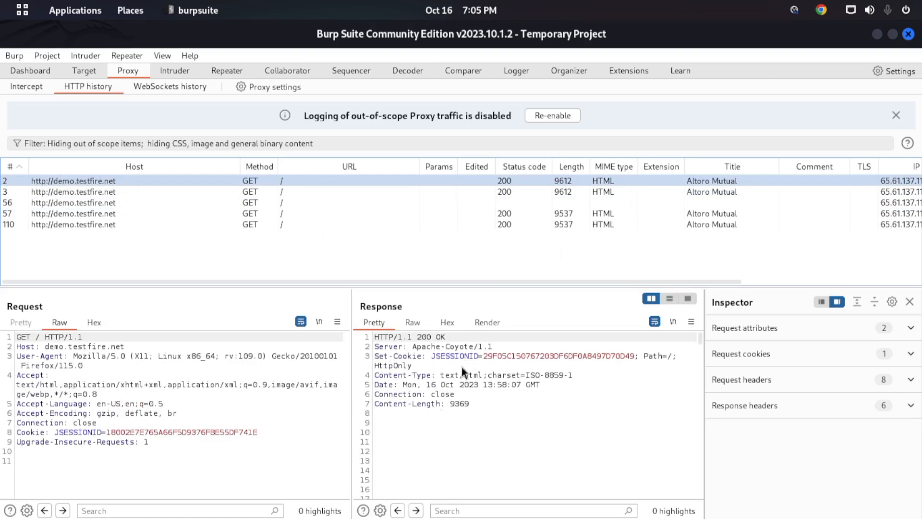
# - Enlarge the message panes further and highlight the request text and the response body of entry 2
pyautogui.moveTo(192, 296); pyautogui.dragTo(83, 244)
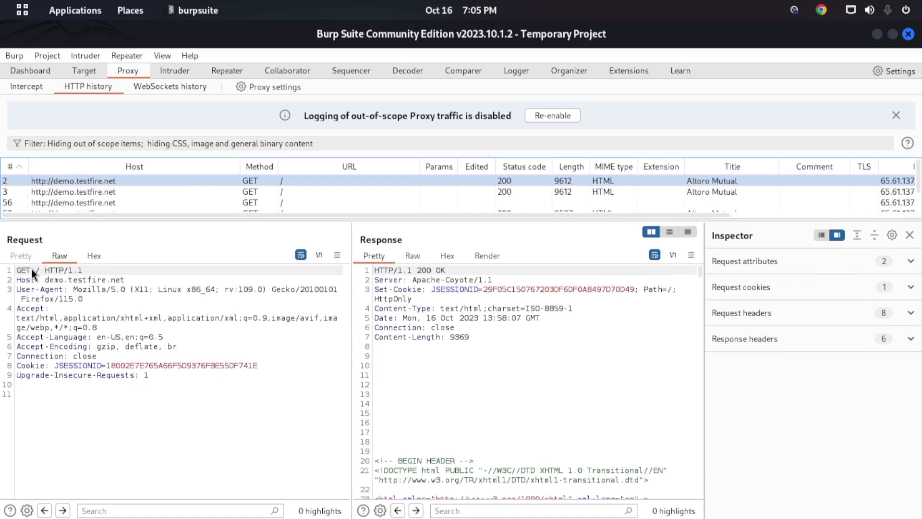
pyautogui.moveTo(31, 270); pyautogui.dragTo(175, 406)
pyautogui.click(399, 311)
pyautogui.moveTo(399, 315); pyautogui.dragTo(509, 481)
pyautogui.click(483, 357)
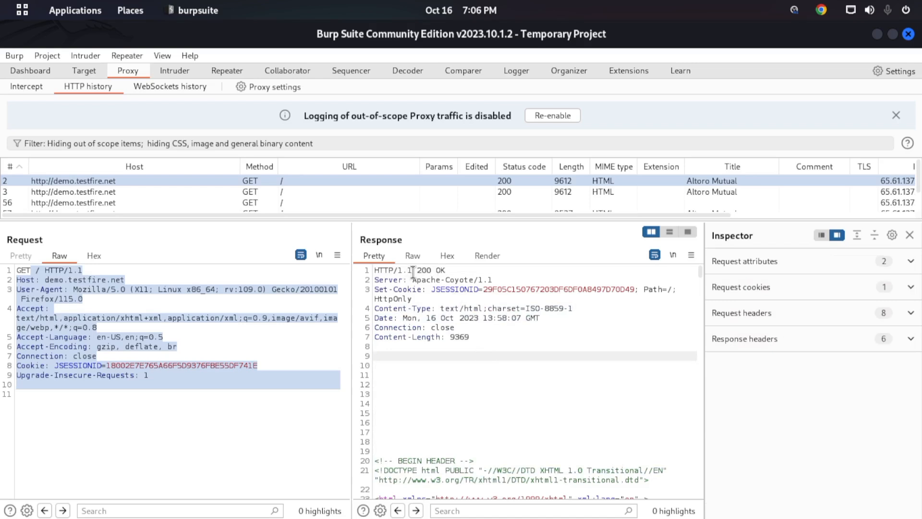
# - Highlight the 200 OK status in the first line of entry 2's response
pyautogui.moveTo(417, 270); pyautogui.dragTo(430, 272)
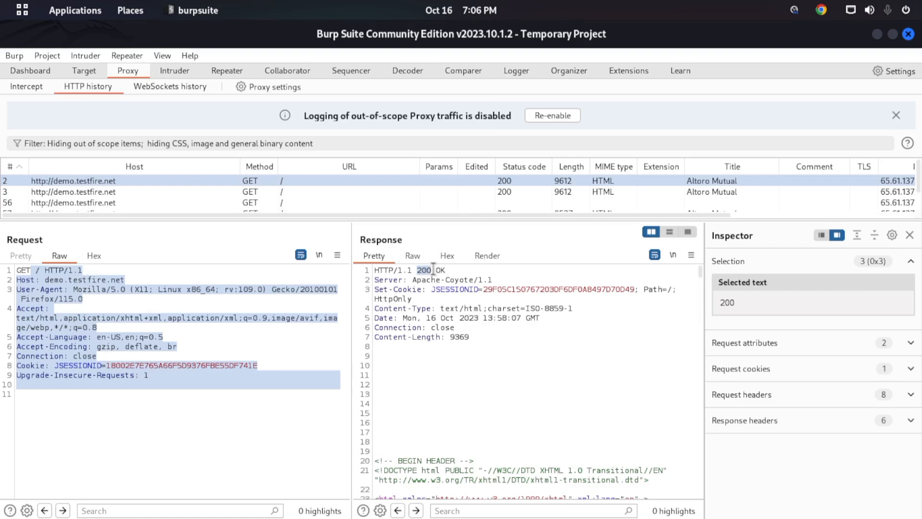
pyautogui.moveTo(436, 270); pyautogui.dragTo(447, 270)
pyautogui.click(459, 270)
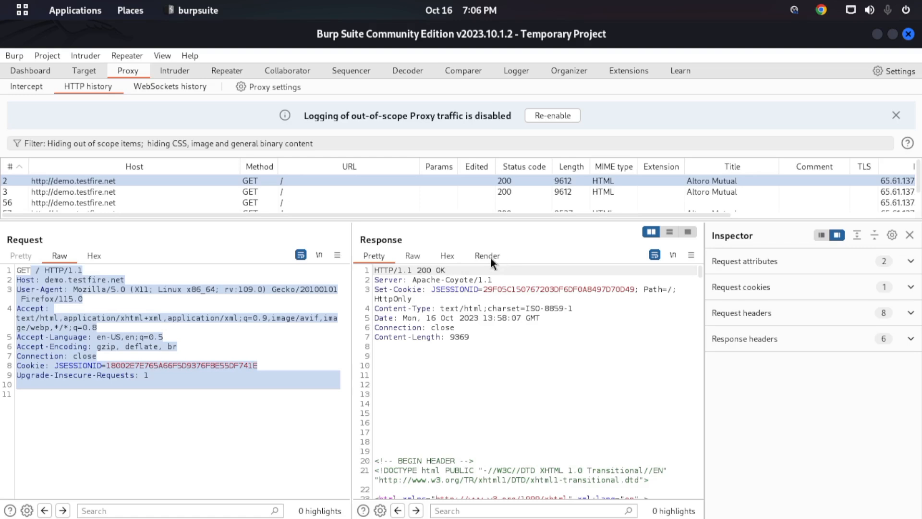
pyautogui.moveTo(379, 270); pyautogui.dragTo(445, 272)
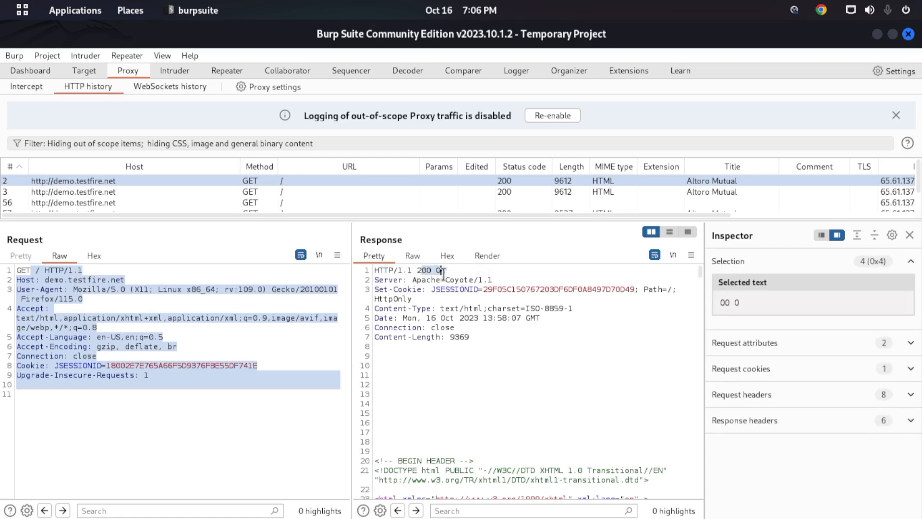
# - Sort the history by status code, enlarge the list, and review each entry with status 200, ending on entry 2
pyautogui.click(527, 163)
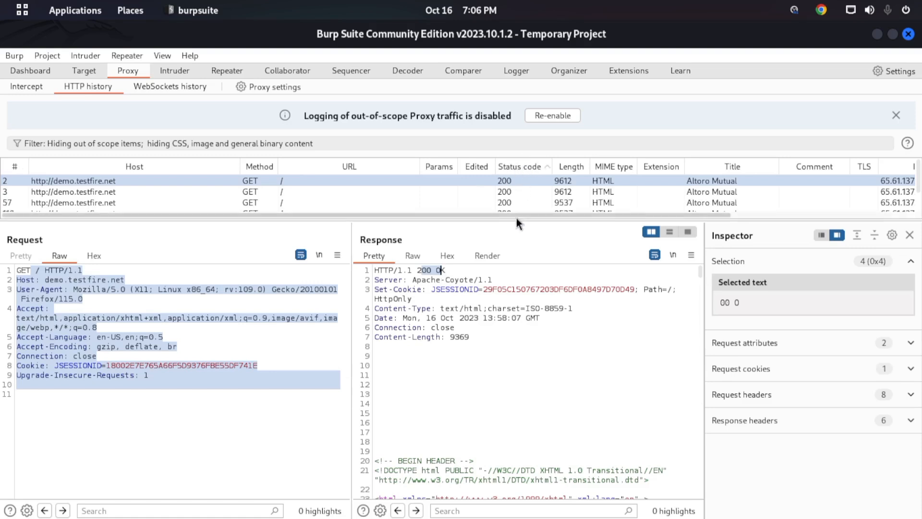
pyautogui.moveTo(516, 215); pyautogui.dragTo(518, 267)
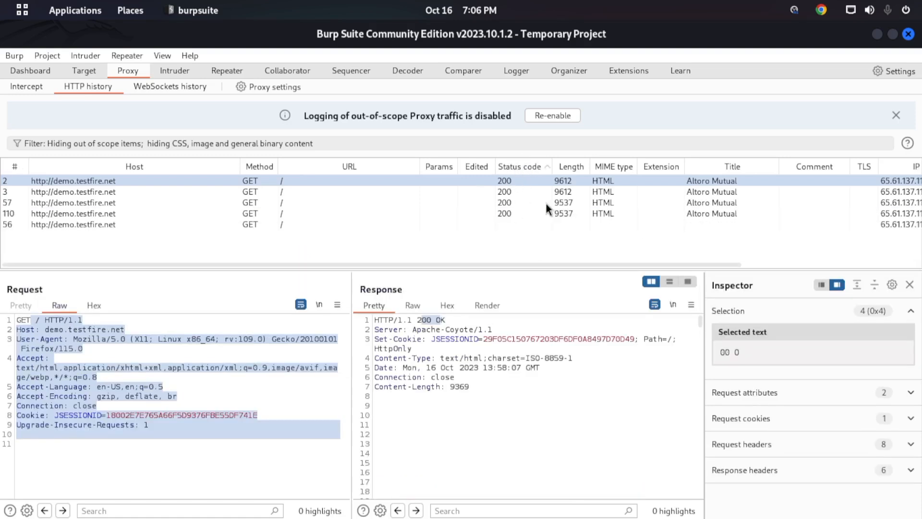
pyautogui.click(511, 181)
pyautogui.click(510, 194)
pyautogui.click(507, 203)
pyautogui.click(507, 213)
pyautogui.click(505, 182)
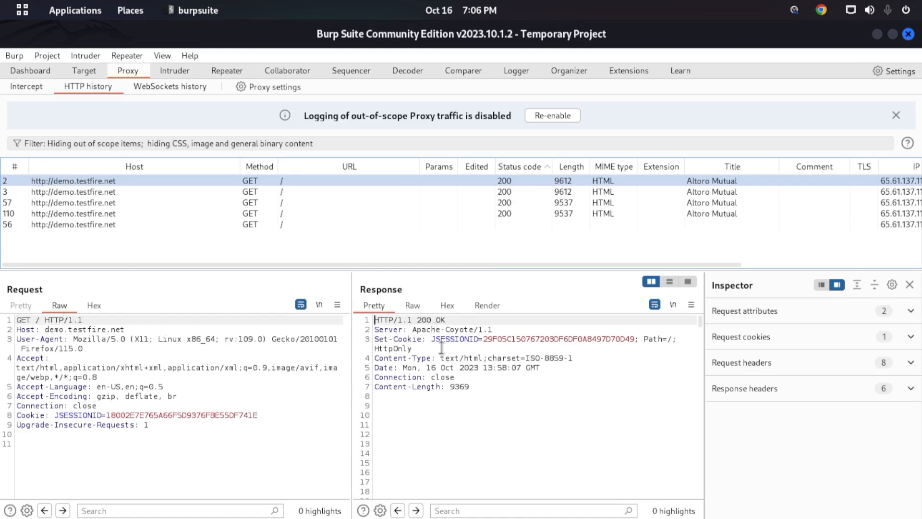
# - Enlarge the message panes and examine the Server, Set-Cookie and Content-Type headers in entry 2's response
pyautogui.moveTo(427, 329); pyautogui.dragTo(455, 339)
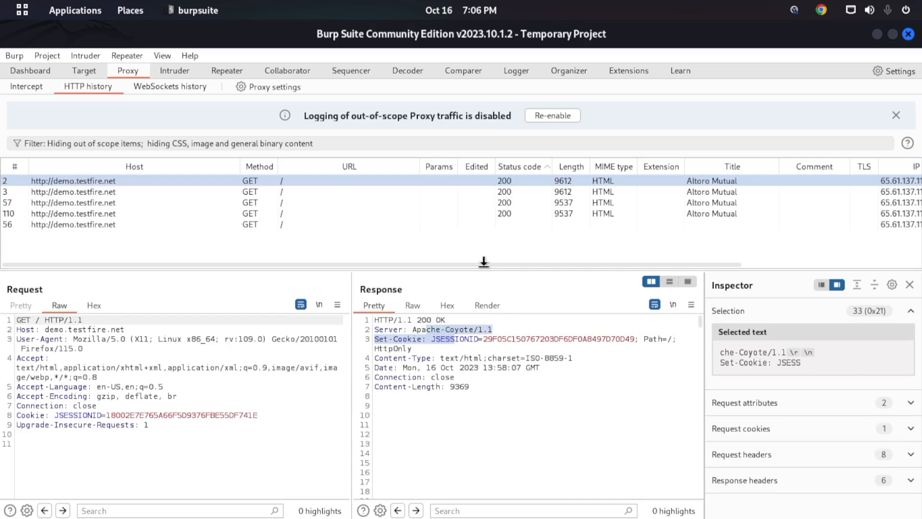
pyautogui.moveTo(485, 269); pyautogui.dragTo(487, 210)
pyautogui.click(397, 274)
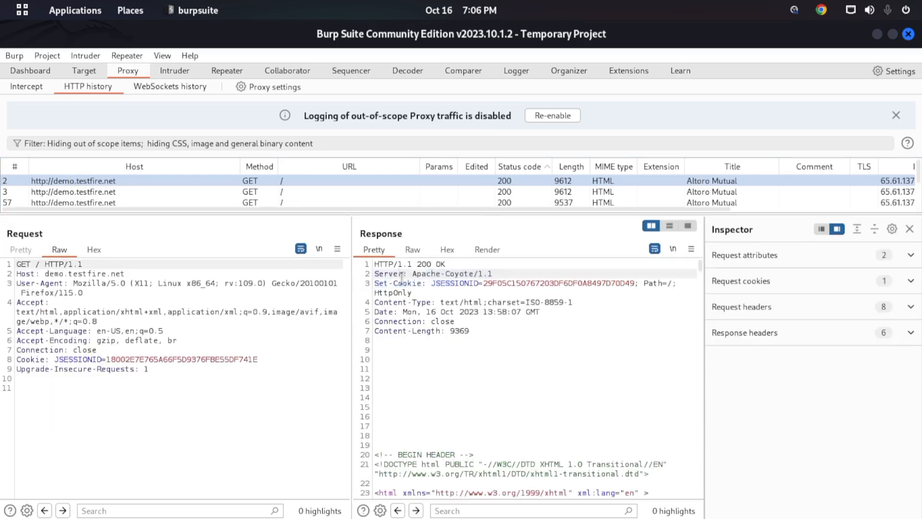
pyautogui.moveTo(470, 350); pyautogui.dragTo(374, 283)
pyautogui.click(497, 303)
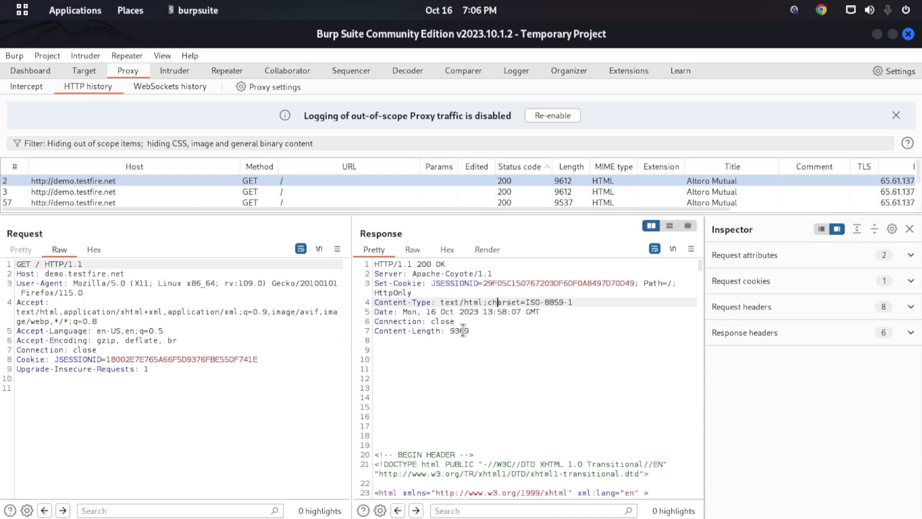
# - Highlight entry 2's request headers and expand its request attributes and request cookies for inspection
pyautogui.moveTo(62, 387); pyautogui.dragTo(2, 281)
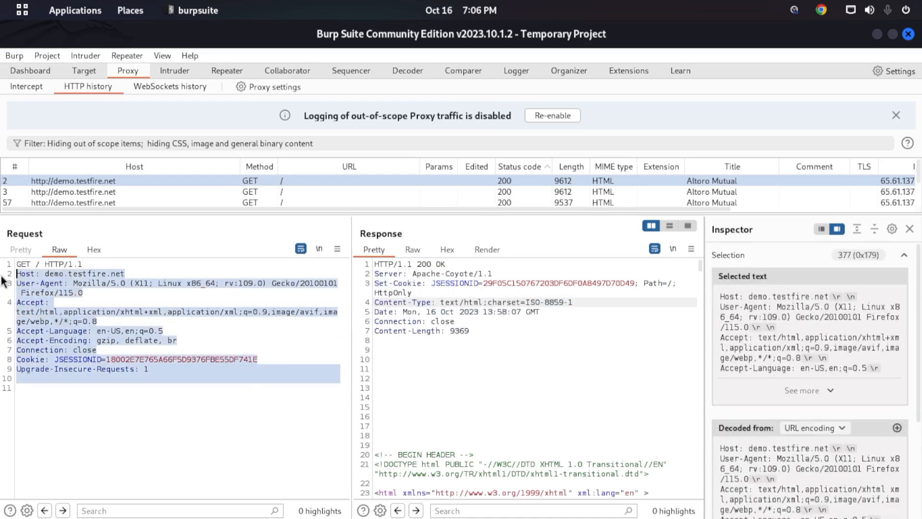
pyautogui.click(244, 368)
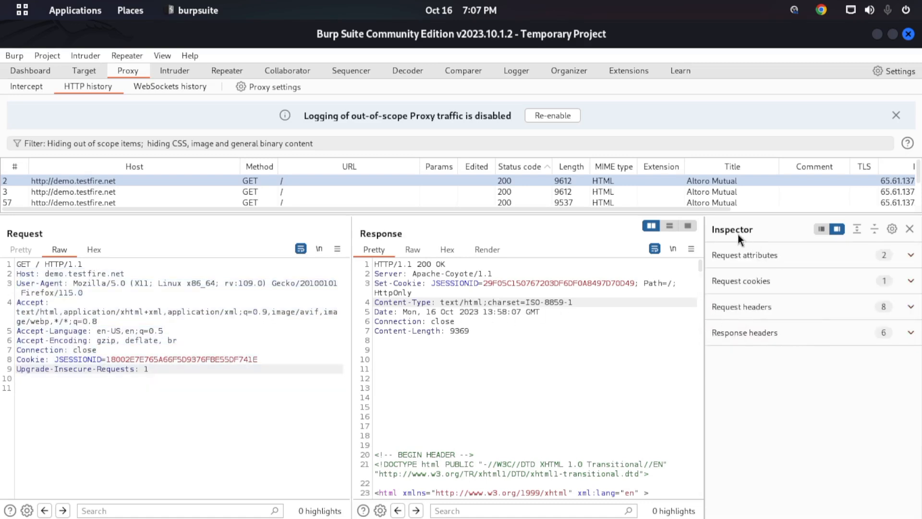
pyautogui.click(775, 258)
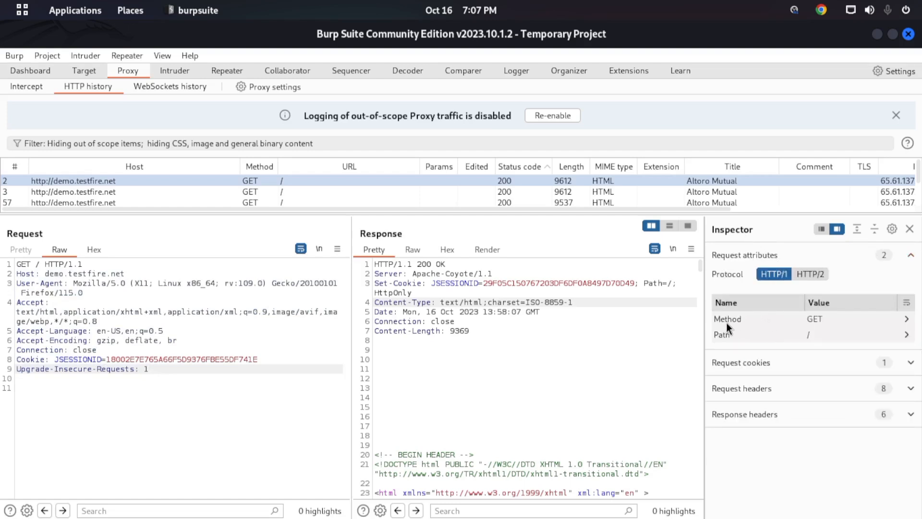
pyautogui.click(768, 368)
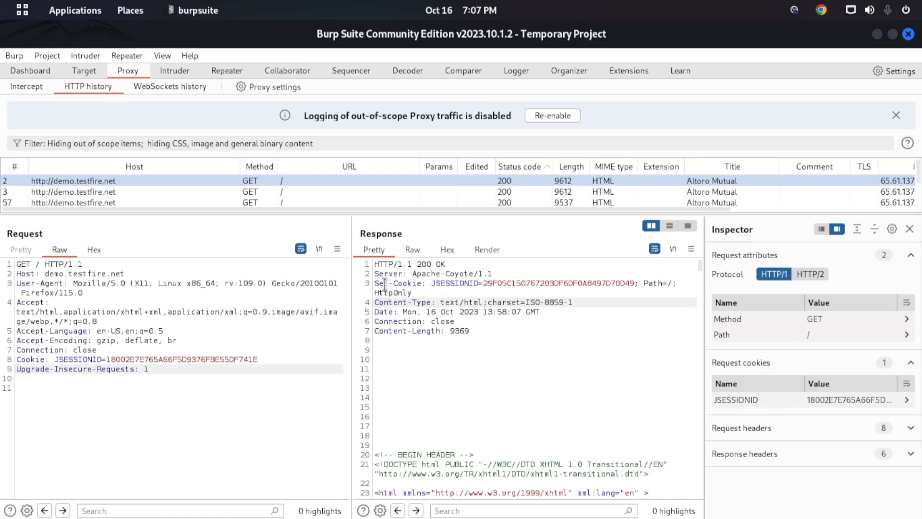
# - Highlight the Set-Cookie header name and the JSESSIONID value in entry 2's response
pyautogui.moveTo(375, 284); pyautogui.dragTo(422, 284)
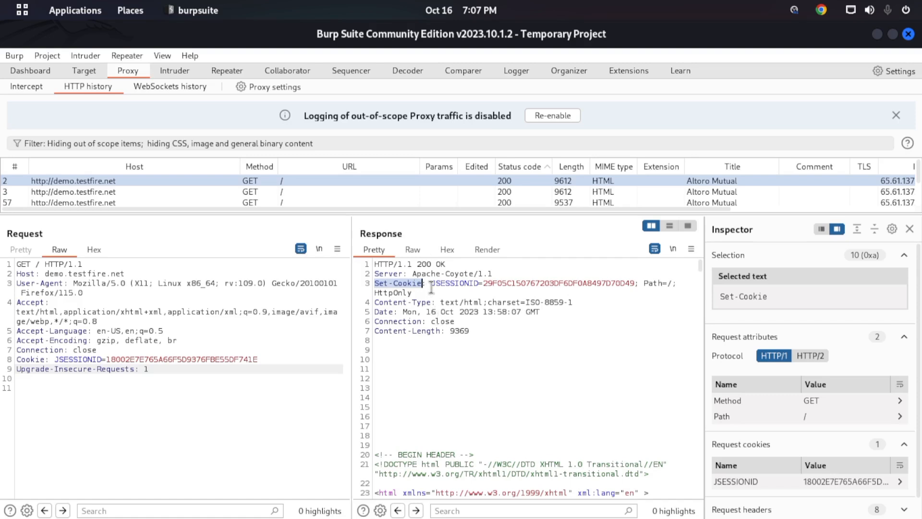
pyautogui.moveTo(465, 283); pyautogui.dragTo(553, 288)
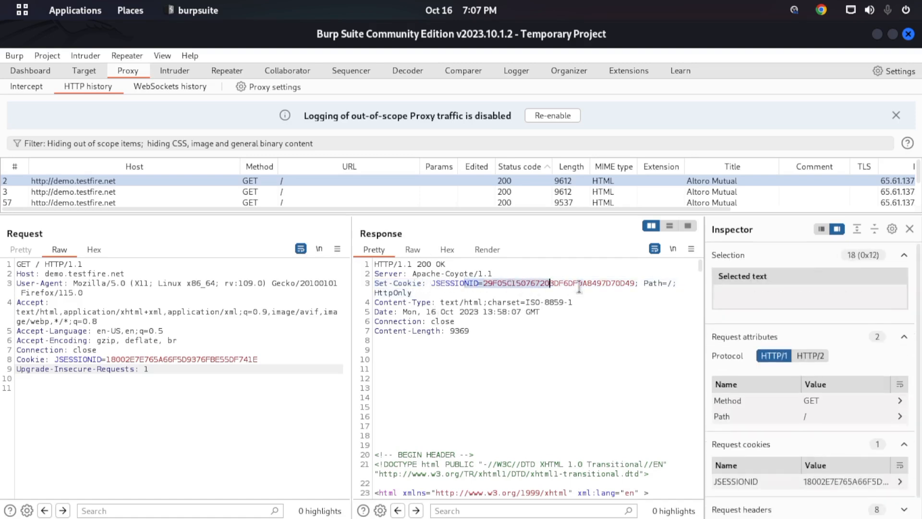
pyautogui.click(640, 283)
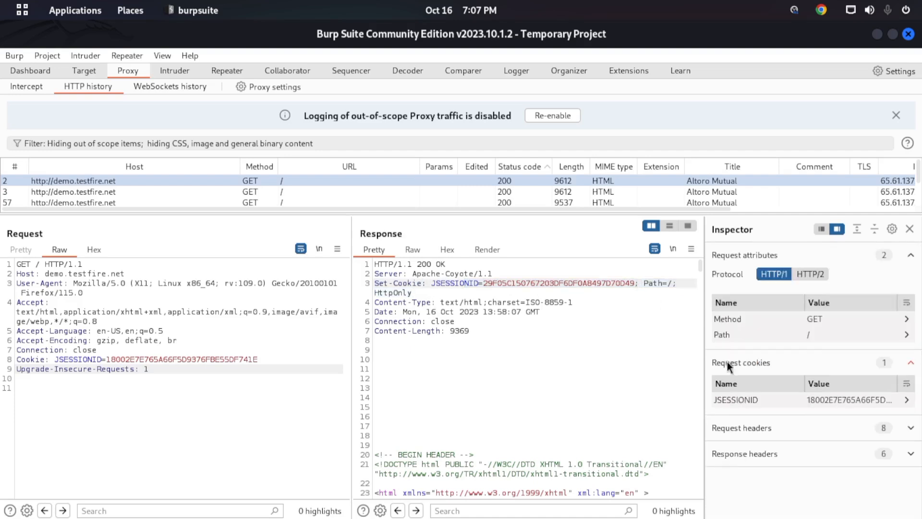
# - Collapse the request attributes and request cookies, and expand the request headers and response headers of entry 2
pyautogui.click(910, 255)
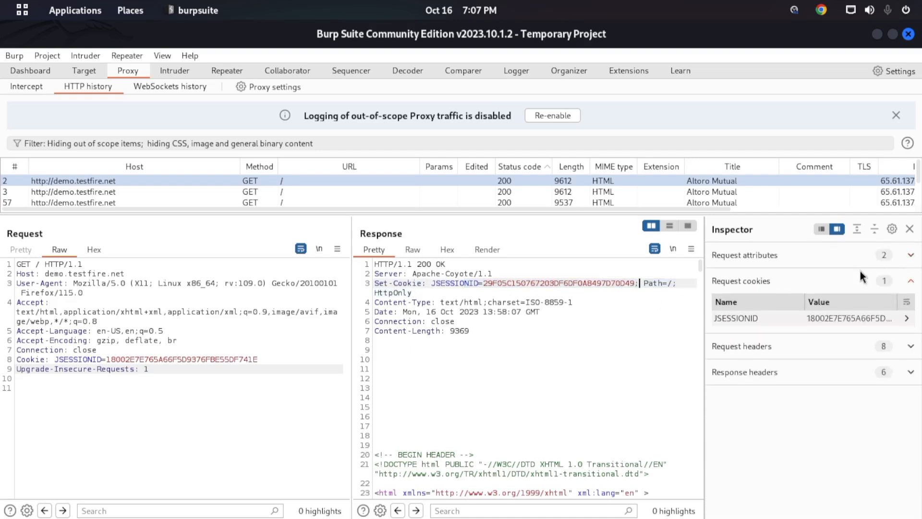
pyautogui.click(901, 287)
pyautogui.click(783, 308)
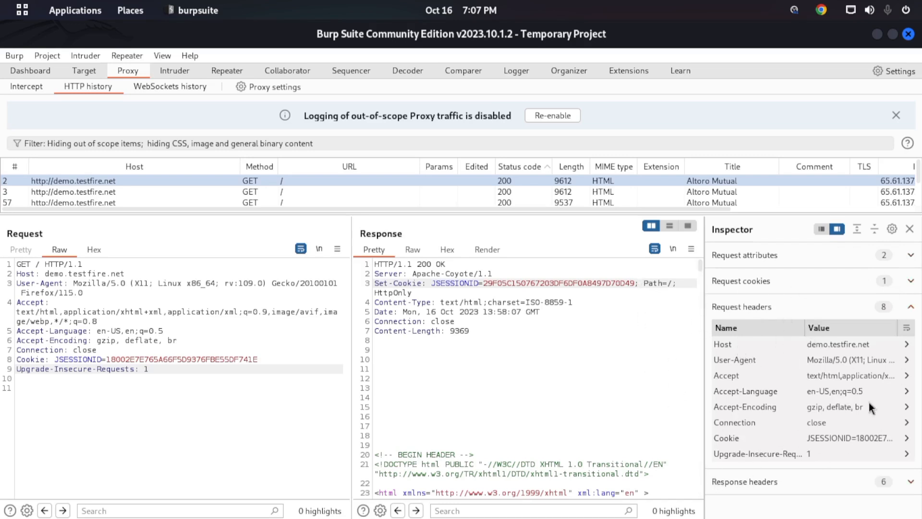
pyautogui.click(823, 483)
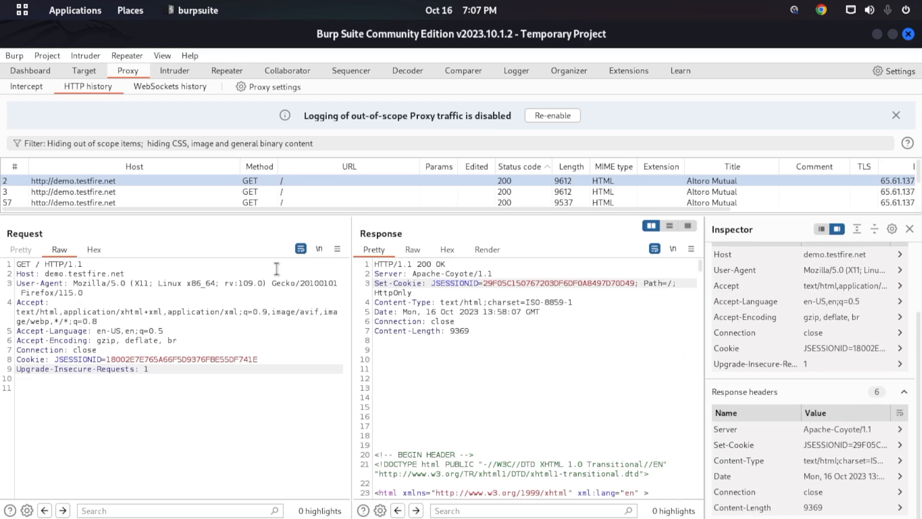
# - Highlight the Content-Type header name and portions of the HTML body in entry 2's response
pyautogui.moveTo(390, 303); pyautogui.dragTo(431, 303)
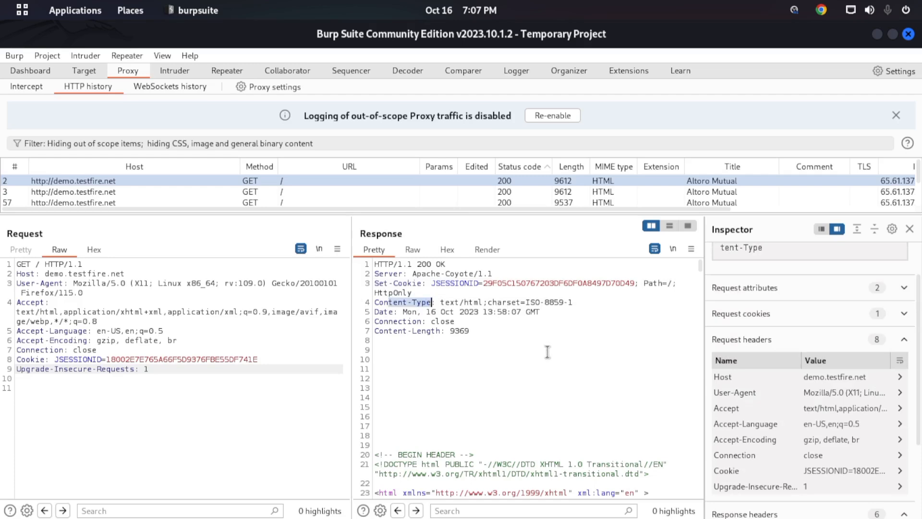
pyautogui.scroll(-5, 533, 360)
pyautogui.moveTo(409, 304); pyautogui.dragTo(466, 434)
pyautogui.scroll(-4, 459, 384)
pyautogui.moveTo(452, 351); pyautogui.dragTo(504, 455)
pyautogui.scroll(-4, 499, 422)
pyautogui.scroll(12, 496, 385)
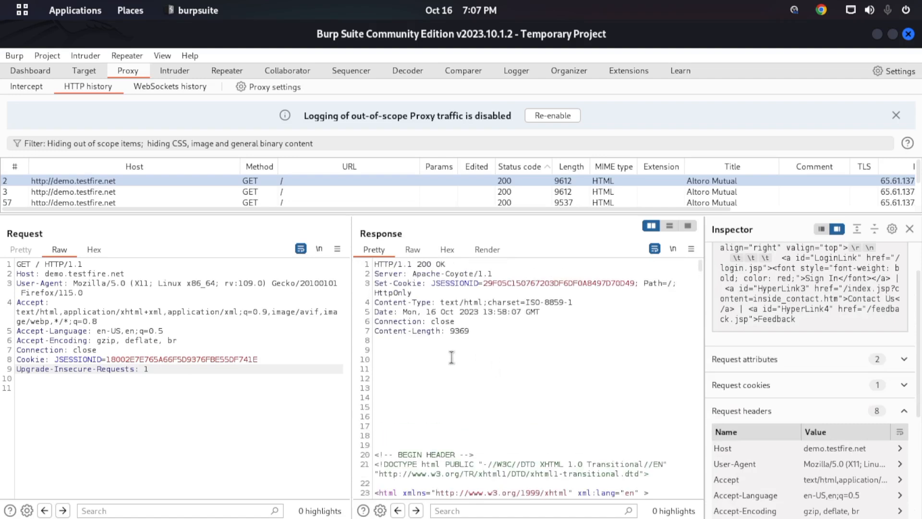
# - Collapse the inspected request and response headers, and highlight the response body from BEGIN HEADER through END FOOTER
pyautogui.click(901, 412)
pyautogui.click(905, 435)
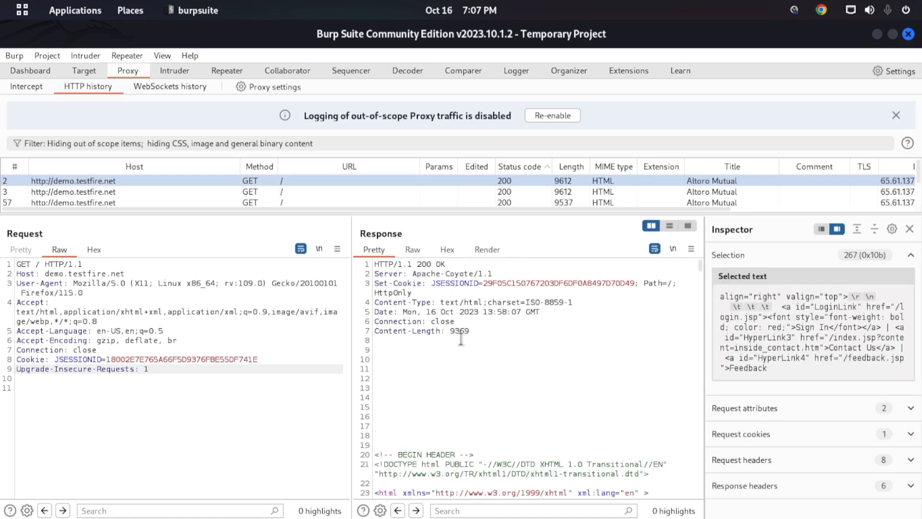
pyautogui.scroll(-5, 391, 427)
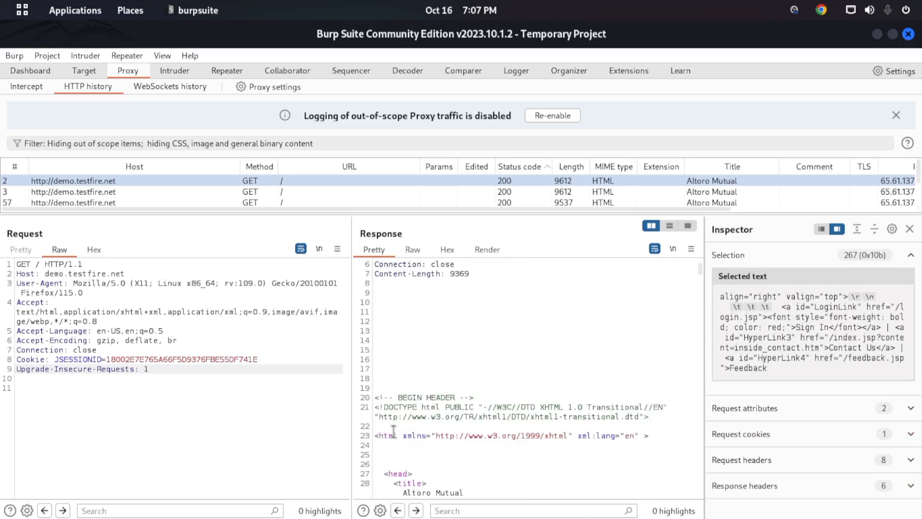
pyautogui.moveTo(375, 312); pyautogui.dragTo(495, 492)
pyautogui.scroll(-10, 672, 328)
pyautogui.scroll(-20, 672, 328)
pyautogui.scroll(-20, 638, 403)
pyautogui.scroll(-20, 581, 450)
pyautogui.scroll(-20, 520, 445)
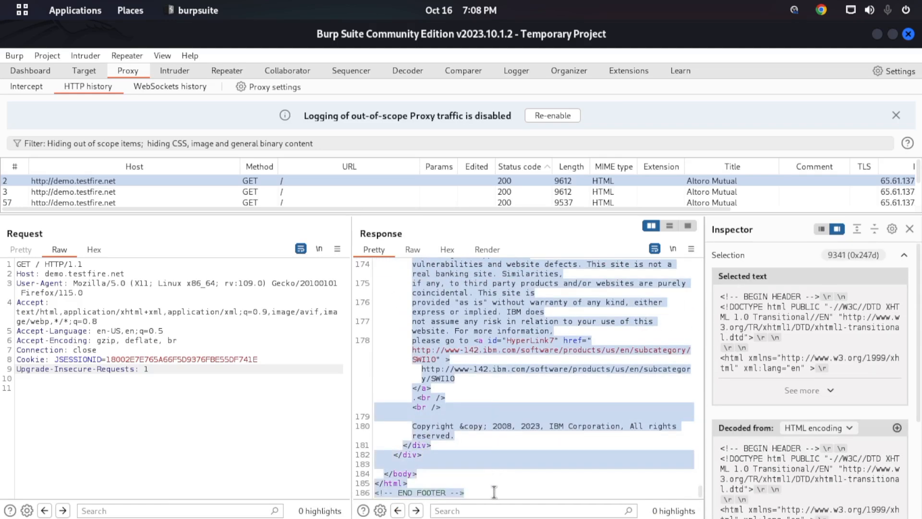
pyautogui.moveTo(701, 491); pyautogui.dragTo(691, 252)
pyautogui.scroll(1, 576, 298)
pyautogui.click(502, 322)
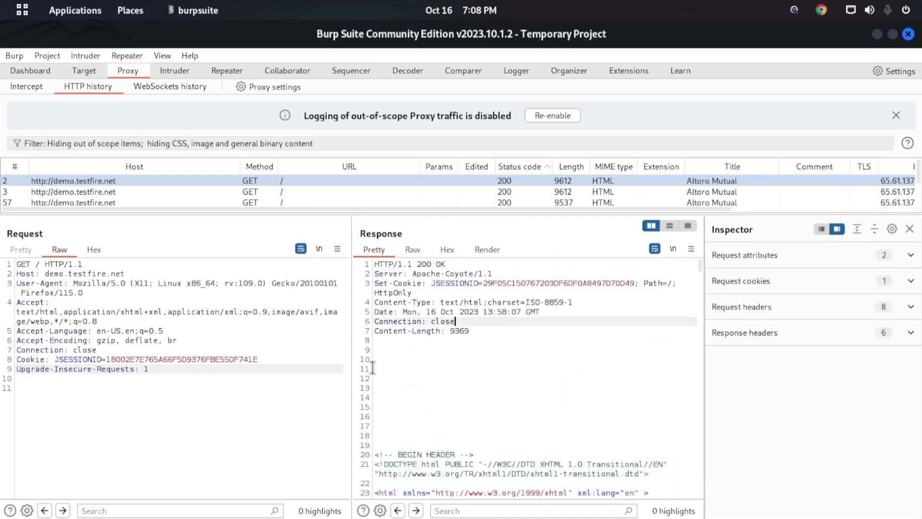
# - Highlight the start of the response body, the Content-Length header and the 200 OK status
pyautogui.moveTo(377, 351); pyautogui.dragTo(601, 493)
pyautogui.click(611, 442)
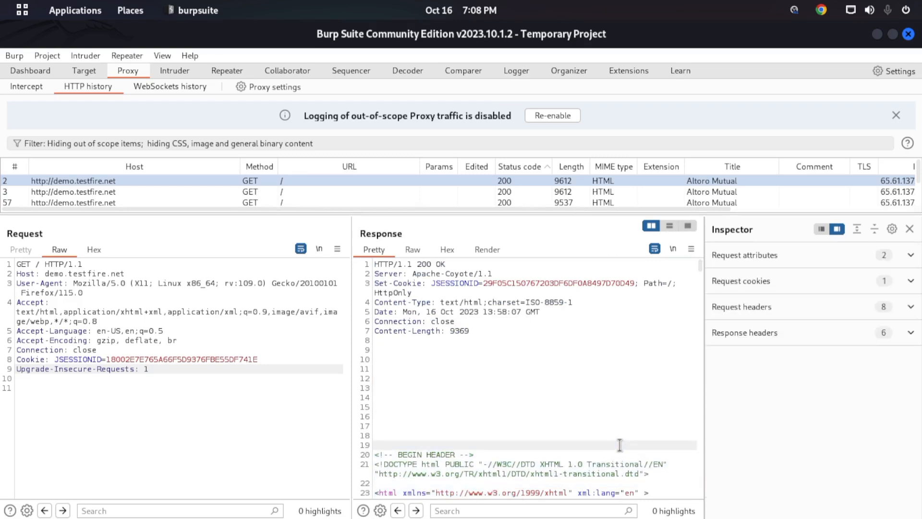
pyautogui.moveTo(487, 332); pyautogui.dragTo(394, 329)
pyautogui.click(426, 331)
pyautogui.moveTo(451, 263); pyautogui.dragTo(414, 263)
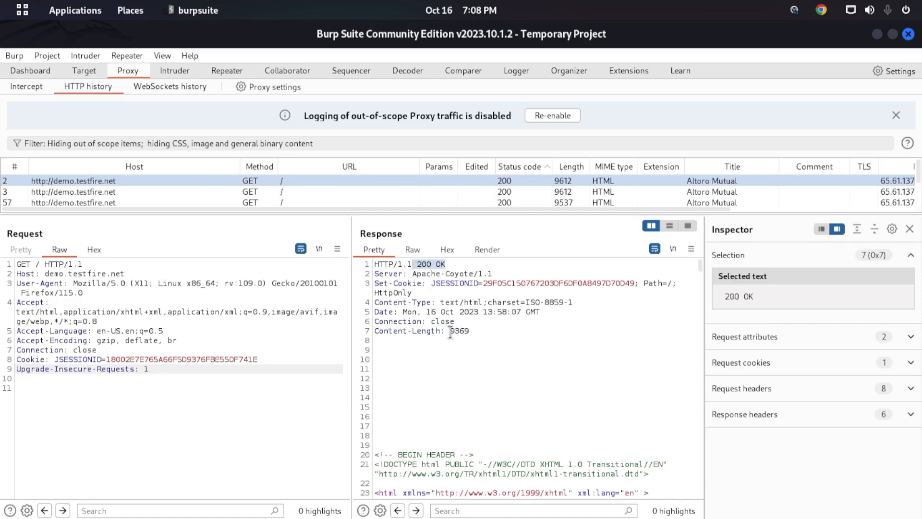
# - Highlight the HTML from the BEGIN HEADER comment through the closing head tag in the response body
pyautogui.moveTo(390, 391); pyautogui.dragTo(508, 478)
pyautogui.click(512, 455)
pyautogui.scroll(-4, 509, 430)
pyautogui.moveTo(394, 330); pyautogui.dragTo(479, 484)
pyautogui.scroll(-3, 475, 406)
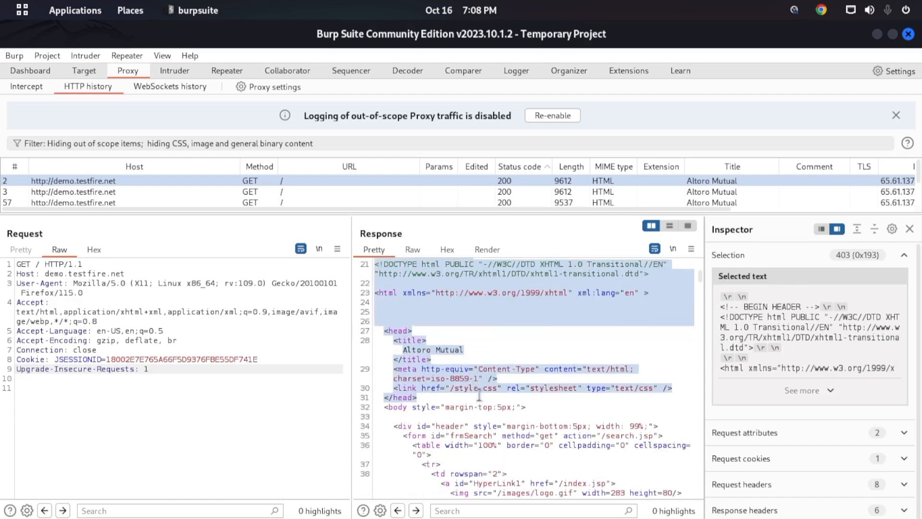
pyautogui.scroll(7, 476, 399)
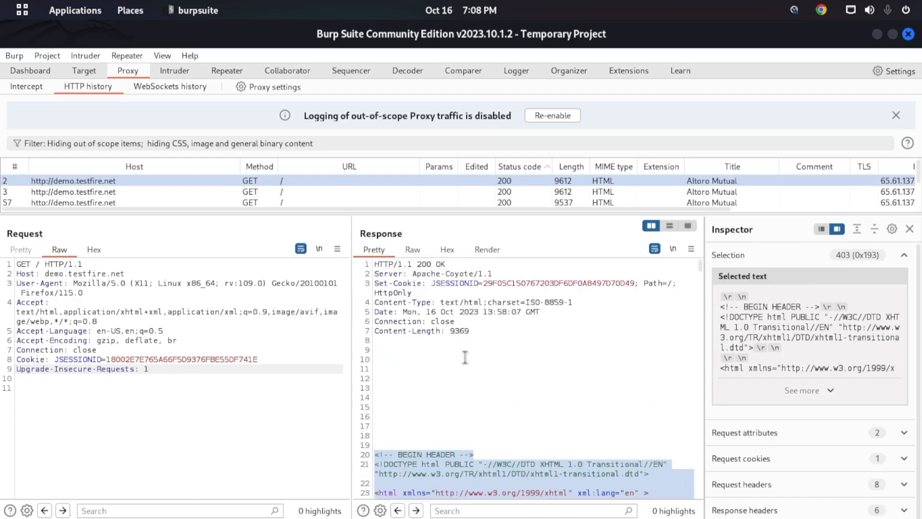
# - Examine the response's Content-Type header, highlighting its name, the text/html value and the ISO-8859-1 charset
pyautogui.moveTo(398, 302); pyautogui.dragTo(438, 302)
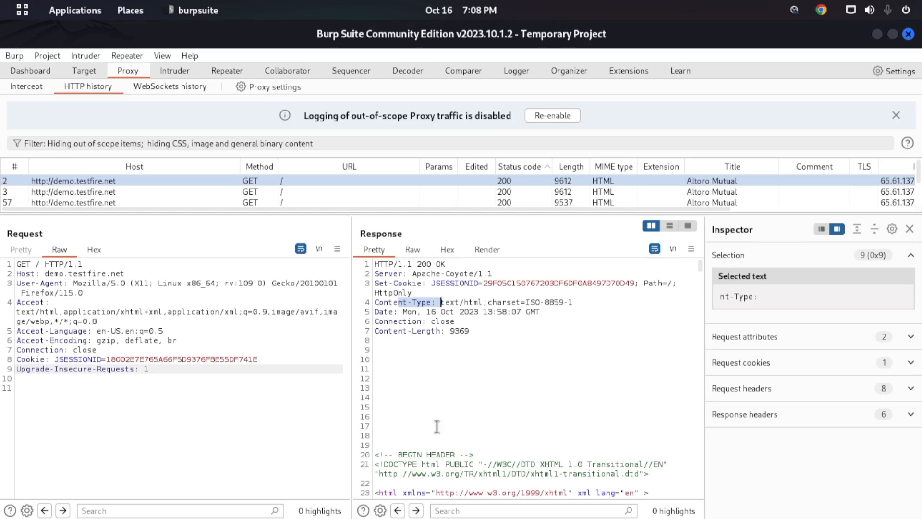
pyautogui.scroll(-6, 438, 426)
pyautogui.scroll(6, 445, 420)
pyautogui.click(437, 302)
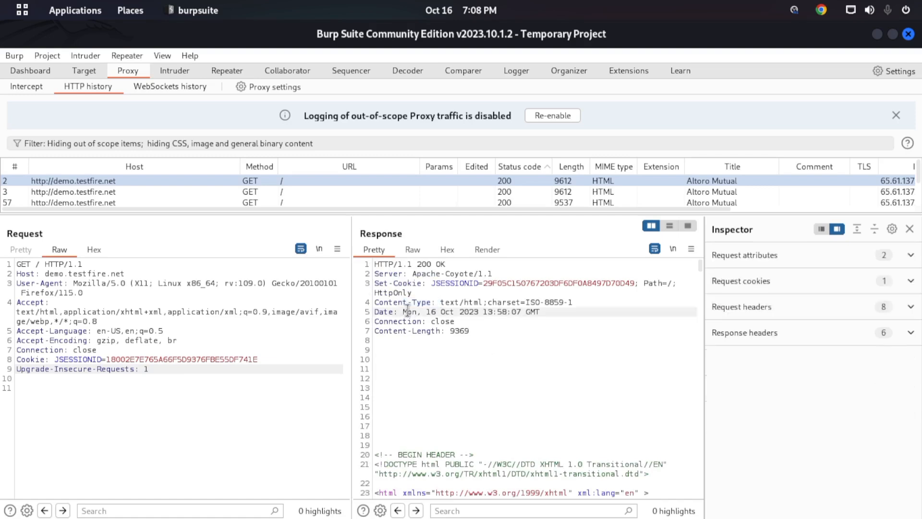
pyautogui.moveTo(441, 302); pyautogui.dragTo(566, 303)
pyautogui.click(528, 309)
pyautogui.moveTo(500, 301); pyautogui.dragTo(545, 302)
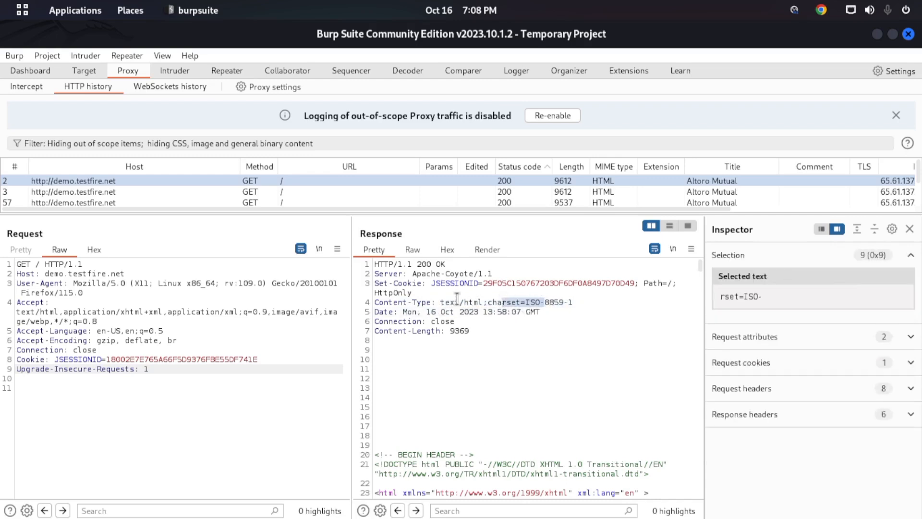
# - Highlight text/html in the Content-Type header and the corresponding HTML markup in the response body
pyautogui.moveTo(451, 302); pyautogui.dragTo(475, 302)
pyautogui.scroll(-4, 490, 363)
pyautogui.moveTo(462, 368); pyautogui.dragTo(512, 493)
pyautogui.click(503, 462)
pyautogui.scroll(-5, 481, 386)
pyautogui.moveTo(424, 330); pyautogui.dragTo(519, 434)
pyautogui.click(528, 404)
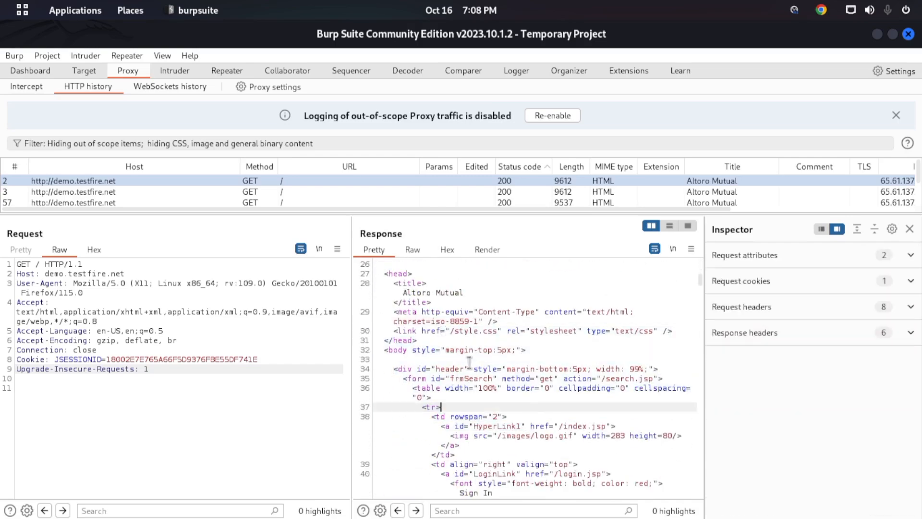
# - Switch to Firefox to view the rendered Altoro Mutual page down to its footer, and return to Burp Suite
pyautogui.moveTo(0, 0)
pyautogui.click(625, 191)
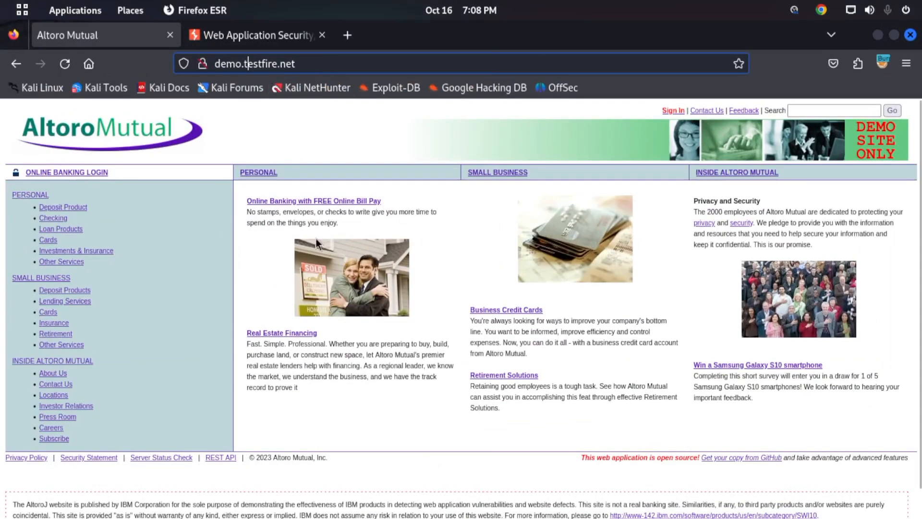
pyautogui.scroll(-1, 509, 301)
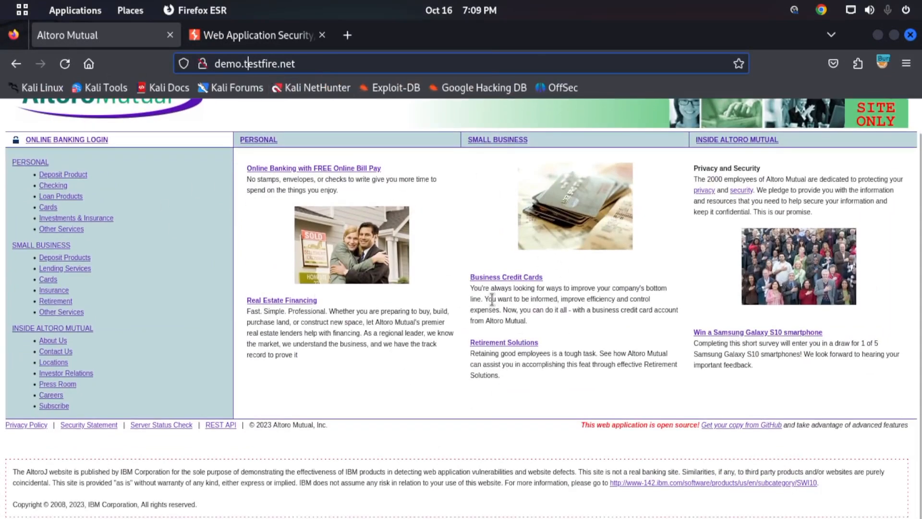
pyautogui.moveTo(0, 0)
pyautogui.click(551, 337)
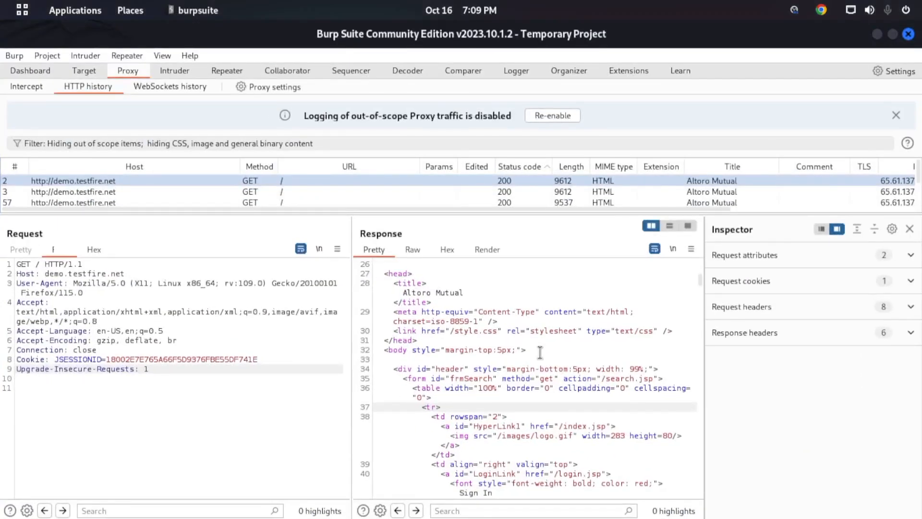
# - Highlight the Connection header and its value close in entry 2's response
pyautogui.scroll(7, 537, 313)
pyautogui.scroll(2, 540, 312)
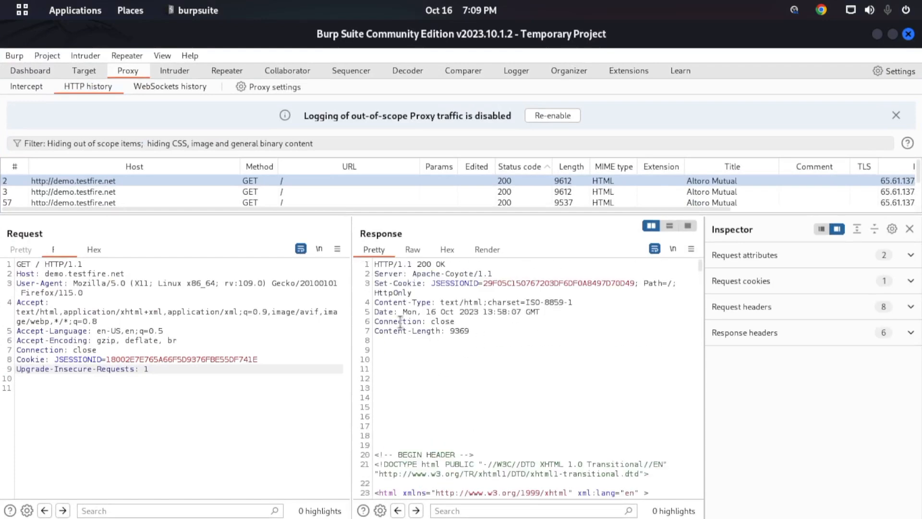
pyautogui.moveTo(403, 321); pyautogui.dragTo(431, 321)
pyautogui.doubleClick(431, 321)
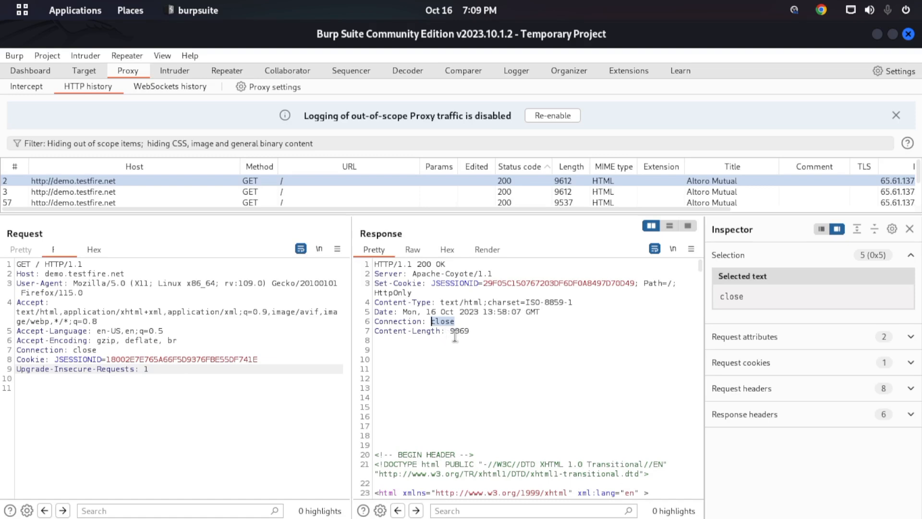
# - Highlight the complete request text of entry 2 and clear the selection
pyautogui.moveTo(154, 311); pyautogui.dragTo(224, 313)
pyautogui.moveTo(167, 378); pyautogui.dragTo(4, 257)
pyautogui.click(253, 379)
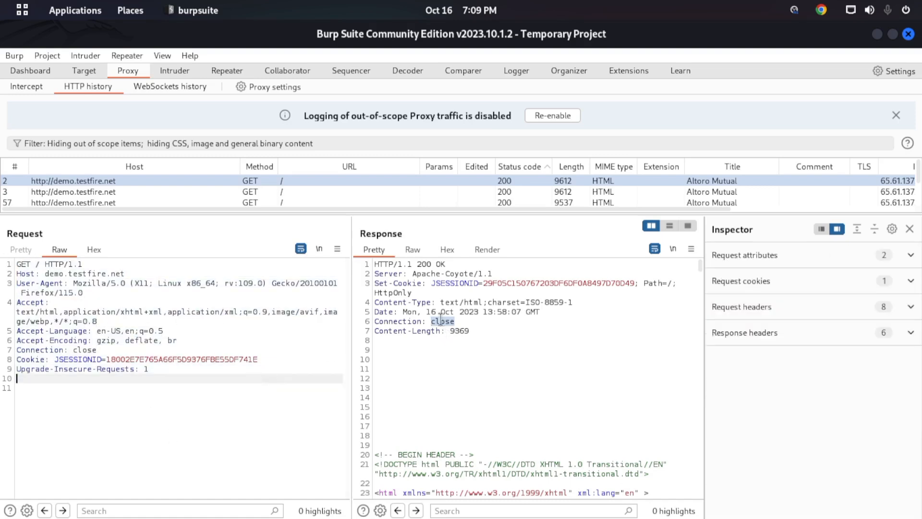
# - Highlight the Content-Length value and the response body from BEGIN HEADER through the closing title tag
pyautogui.moveTo(395, 342); pyautogui.dragTo(480, 331)
pyautogui.click(442, 332)
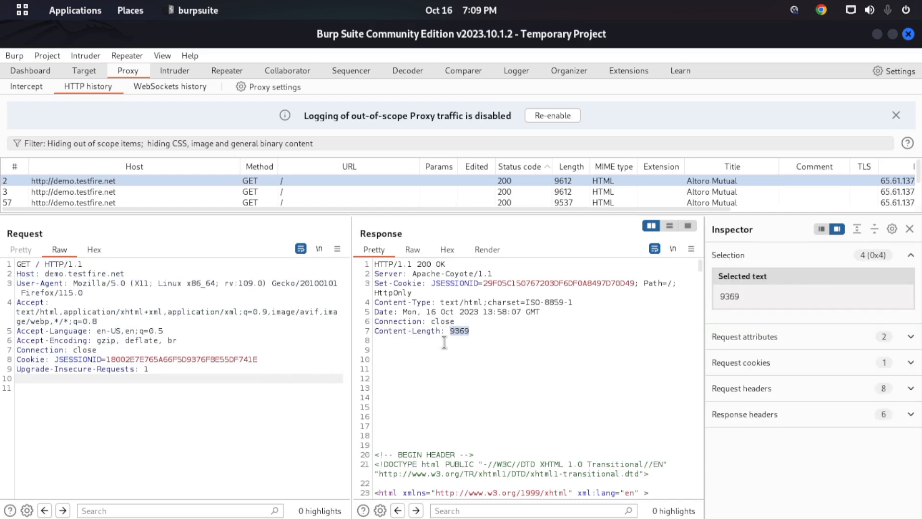
pyautogui.scroll(-4, 409, 423)
pyautogui.moveTo(375, 340); pyautogui.dragTo(475, 445)
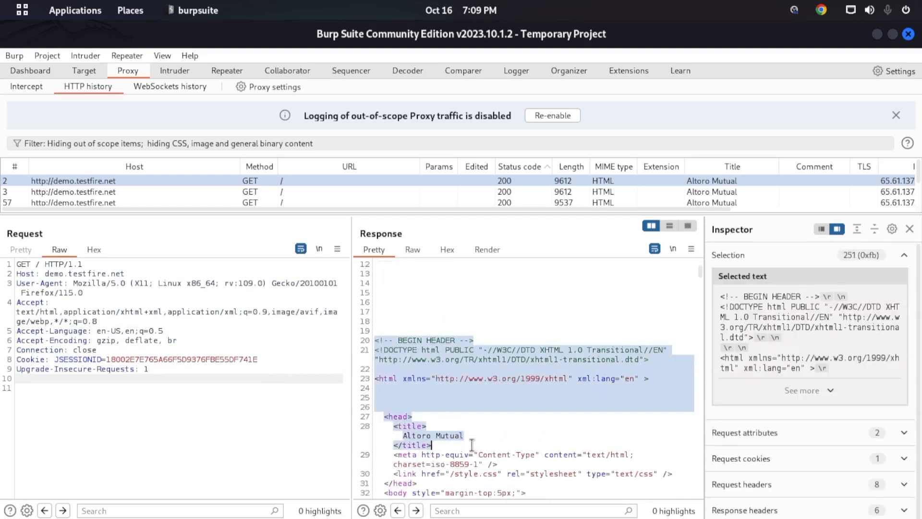
pyautogui.scroll(3, 484, 389)
pyautogui.scroll(1, 484, 388)
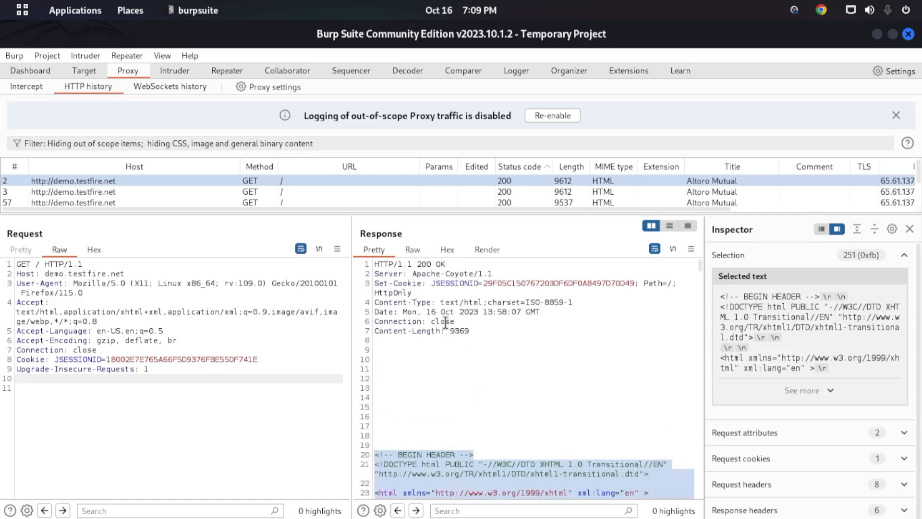
# - Highlight the Content-Length value in entry 2's response and place the cursor in the BEGIN HEADER comment
pyautogui.moveTo(447, 333); pyautogui.dragTo(475, 337)
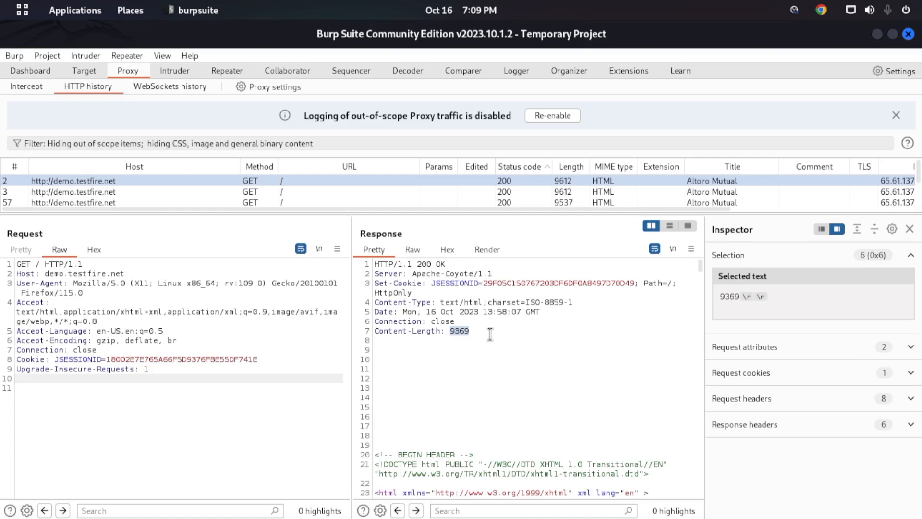
pyautogui.scroll(-2, 473, 370)
pyautogui.scroll(-1, 472, 369)
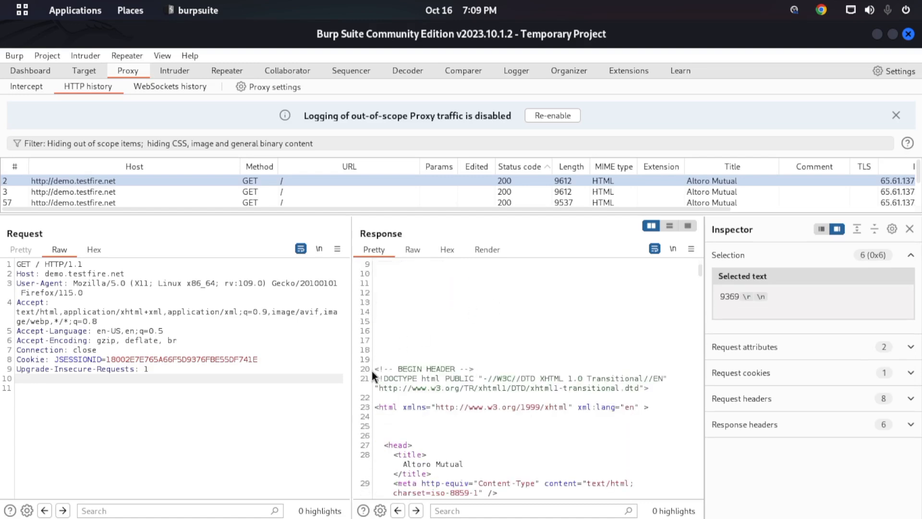
pyautogui.moveTo(374, 369); pyautogui.dragTo(378, 368)
pyautogui.press('Right')
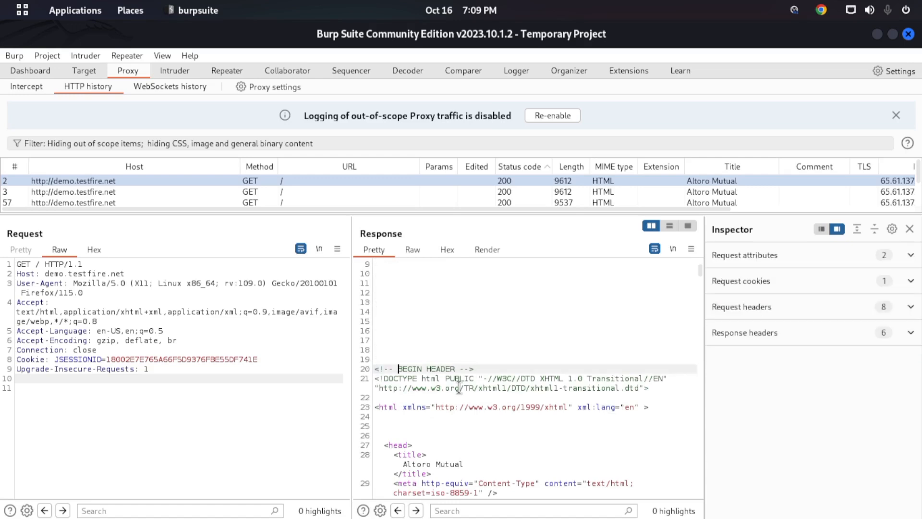
# - Highlight the response HTML around the ONLINE BANKING LOGIN link, and return to highlight the Content-Length value
pyautogui.scroll(-20, 453, 337)
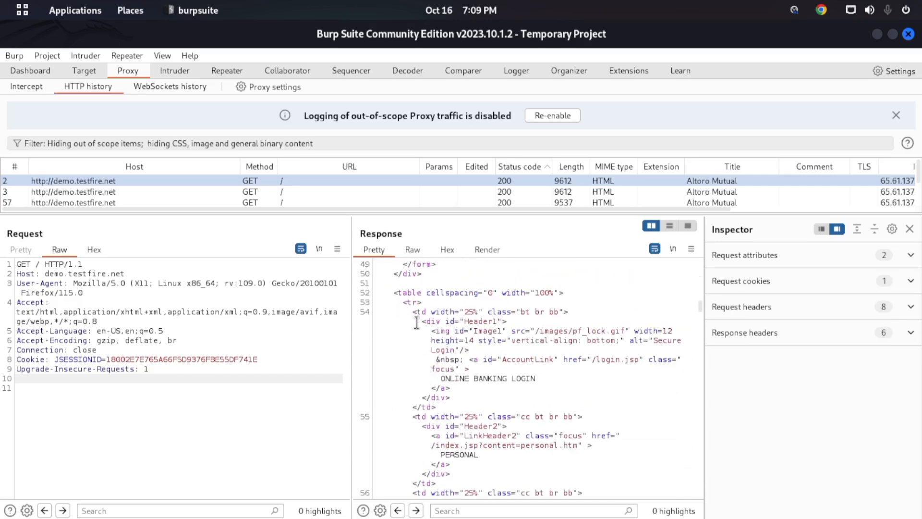
pyautogui.moveTo(421, 330); pyautogui.dragTo(554, 478)
pyautogui.scroll(-7, 535, 438)
pyautogui.scroll(-7, 482, 360)
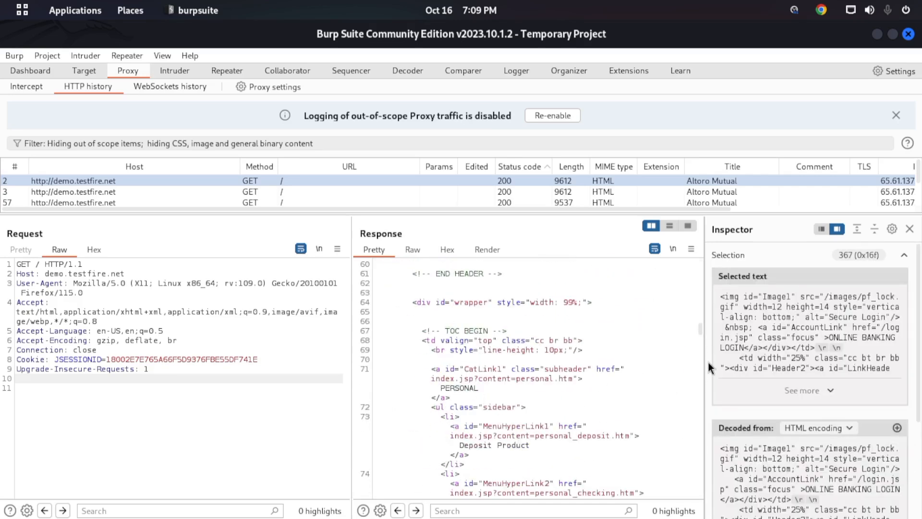
pyautogui.moveTo(701, 331); pyautogui.dragTo(709, 242)
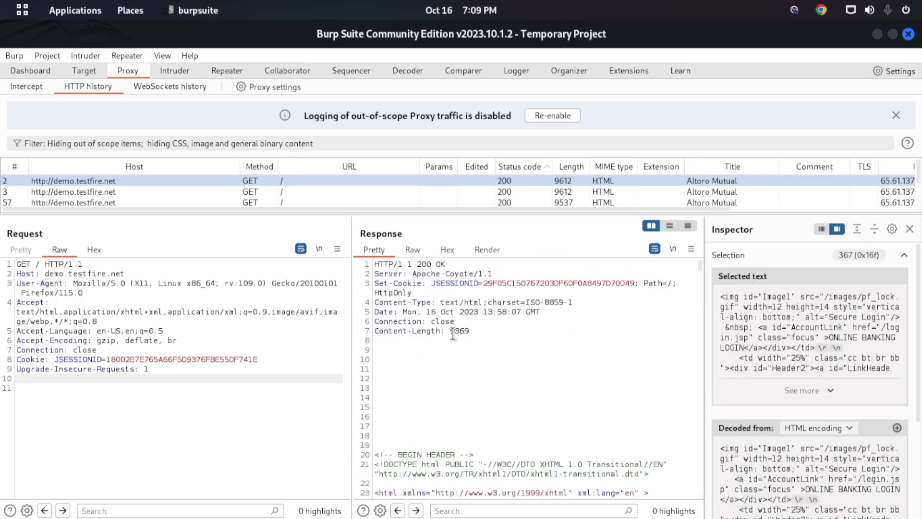
pyautogui.moveTo(449, 332); pyautogui.dragTo(468, 331)
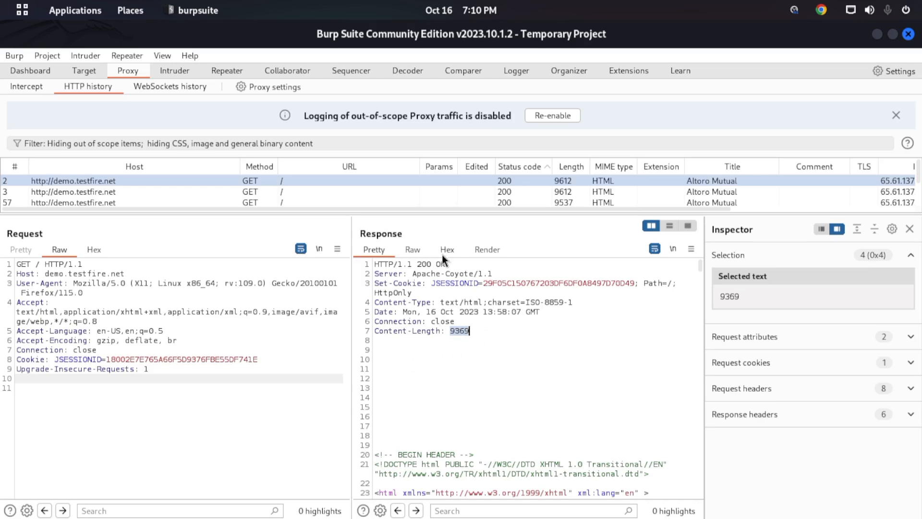
# - Examine entry 2's response in Raw view from the headers to the navigation table, highlighting passages and clearing the selection
pyautogui.click(416, 248)
pyautogui.scroll(-5, 433, 399)
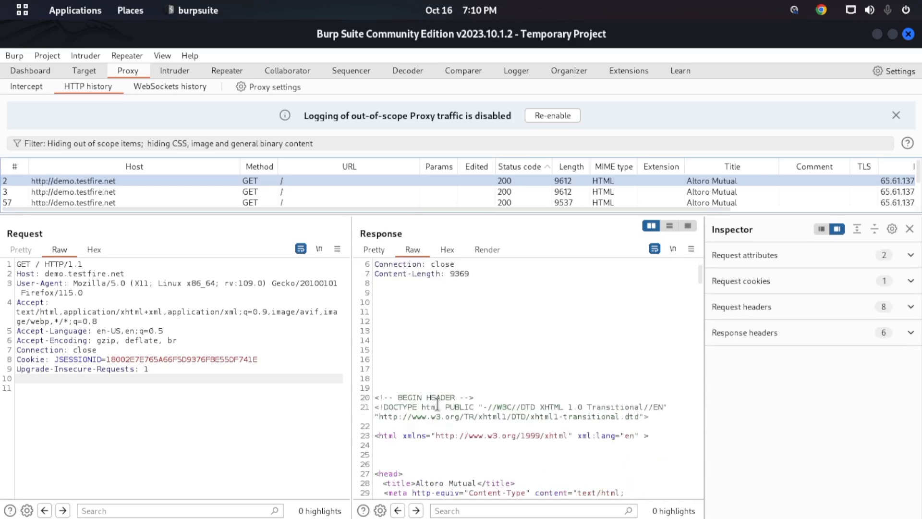
pyautogui.scroll(6, 437, 405)
pyautogui.moveTo(427, 303)
pyautogui.mouseDown()
pyautogui.moveTo(470, 385)
pyautogui.moveTo(433, 293)
pyautogui.mouseUp()
pyautogui.click(470, 385)
pyautogui.scroll(-13, 470, 385)
pyautogui.scroll(-3, 469, 384)
pyautogui.moveTo(474, 388); pyautogui.dragTo(423, 275)
pyautogui.moveTo(522, 417); pyautogui.dragTo(451, 303)
pyautogui.click(498, 400)
pyautogui.scroll(-3, 481, 379)
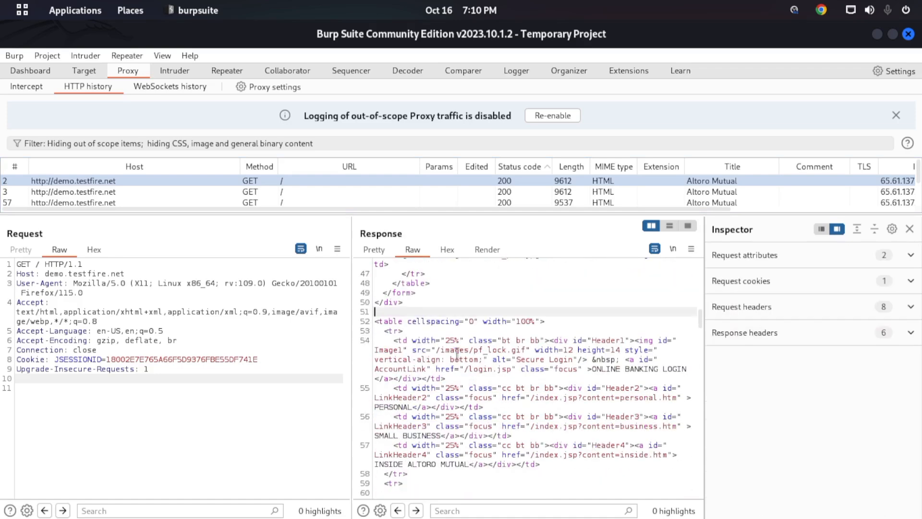
# - Examine the response in Pretty view down to the sidebar menu links and highlight the INSIDE ALTORO MUTUAL section
pyautogui.click(381, 253)
pyautogui.scroll(-15, 436, 317)
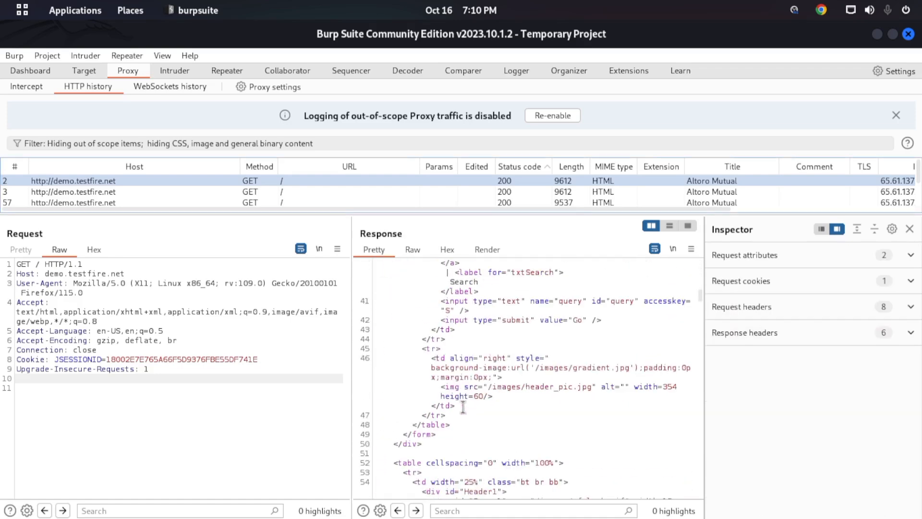
pyautogui.scroll(-10, 436, 315)
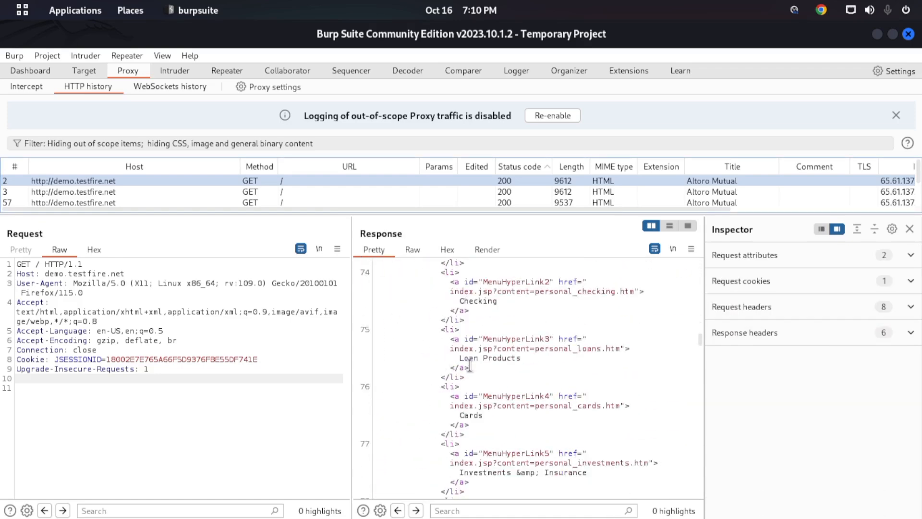
pyautogui.scroll(-5, 471, 363)
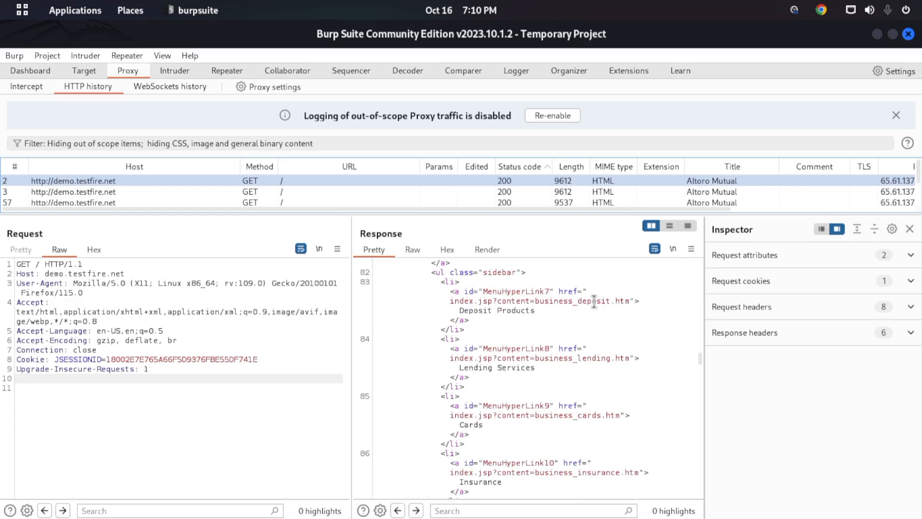
pyautogui.scroll(2, 595, 302)
pyautogui.scroll(-5, 529, 326)
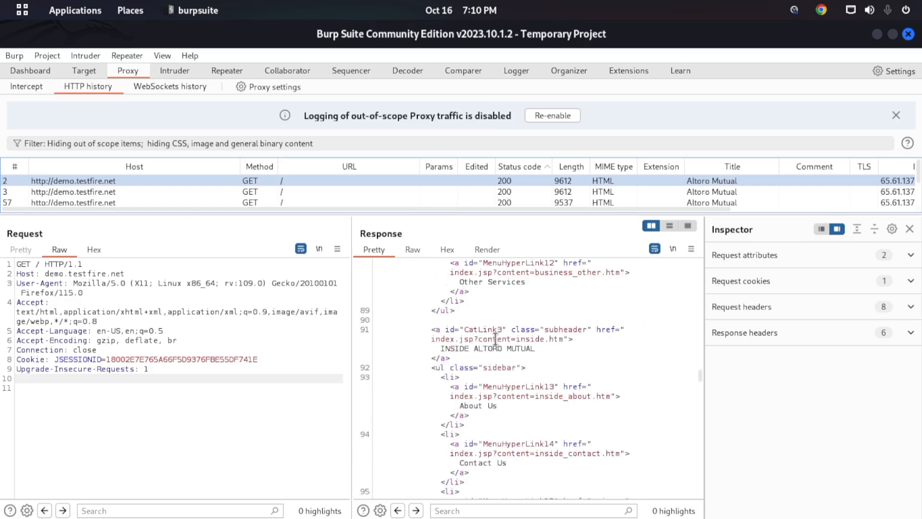
pyautogui.moveTo(436, 309); pyautogui.dragTo(493, 406)
# - Show the response in Raw view, highlight the sidebar lines from Loan Products to the SMALL BUSINESS list, and clear the selection
pyautogui.click(411, 249)
pyautogui.scroll(-5, 432, 344)
pyautogui.scroll(-15, 432, 344)
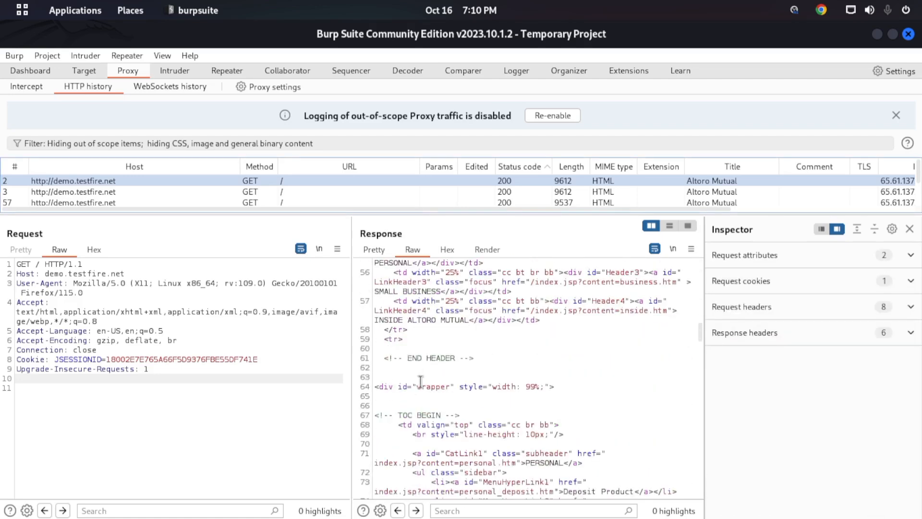
pyautogui.moveTo(417, 368); pyautogui.dragTo(363, 299)
pyautogui.scroll(-9, 426, 381)
pyautogui.moveTo(436, 391); pyautogui.dragTo(432, 264)
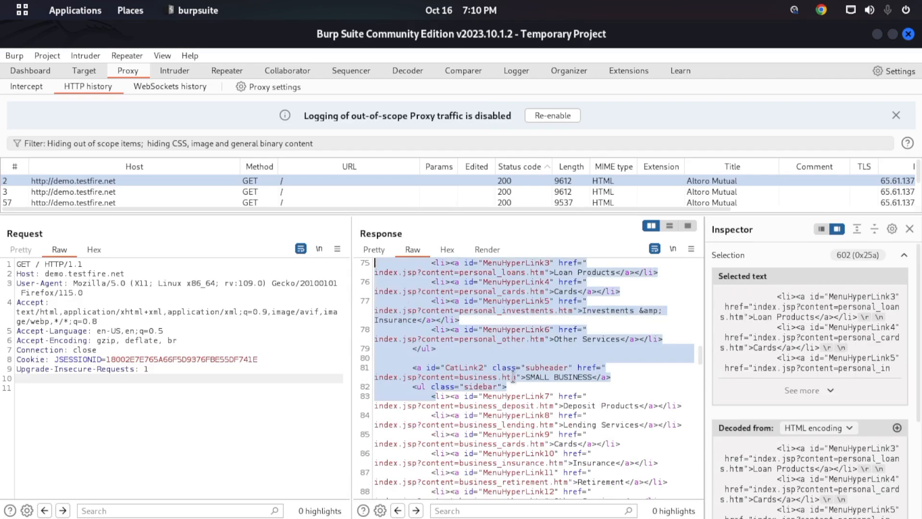
pyautogui.click(515, 377)
# - Show the response in Hex view and examine the decoded text column beside the first bytes
pyautogui.click(450, 250)
pyautogui.scroll(-10, 569, 437)
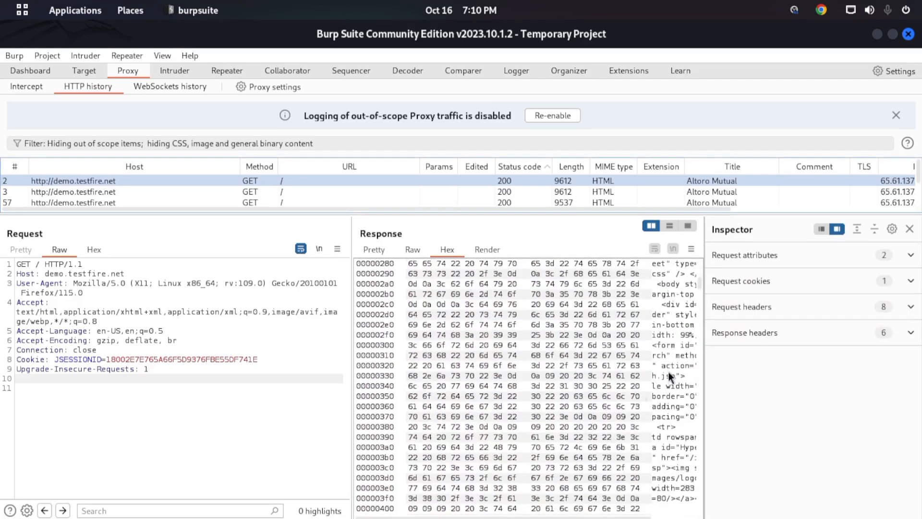
pyautogui.moveTo(697, 279); pyautogui.dragTo(693, 197)
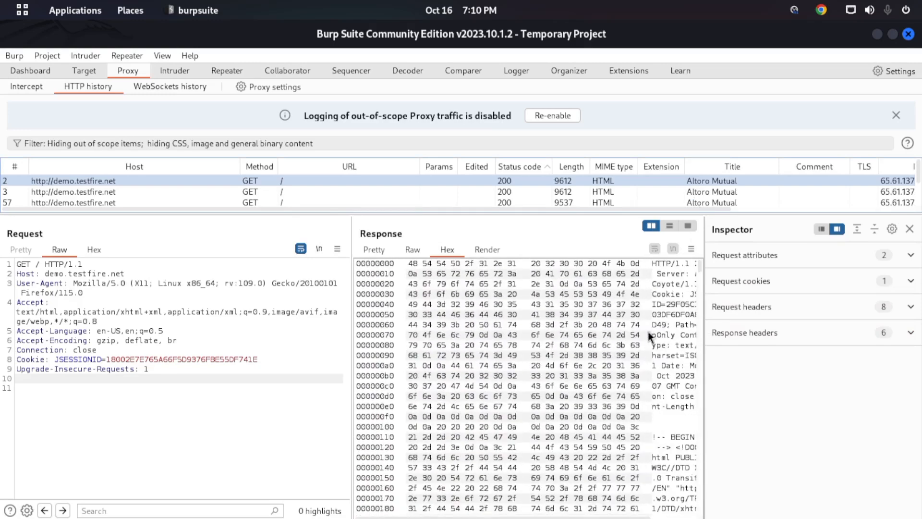
pyautogui.moveTo(651, 263); pyautogui.dragTo(666, 438)
pyautogui.click(561, 443)
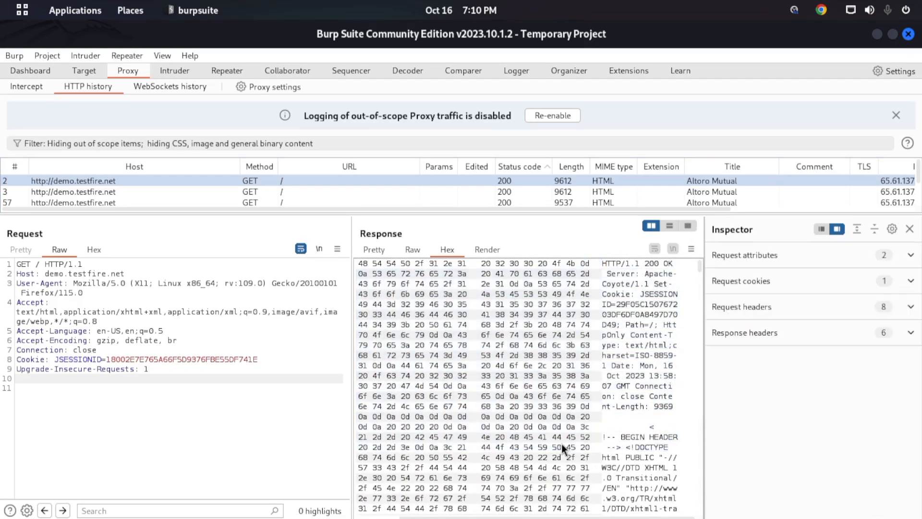
# - Widen the Response pane by narrowing the Request pane so the full hex dump fits
pyautogui.scroll(-2, 561, 444)
pyautogui.moveTo(346, 254); pyautogui.dragTo(199, 254)
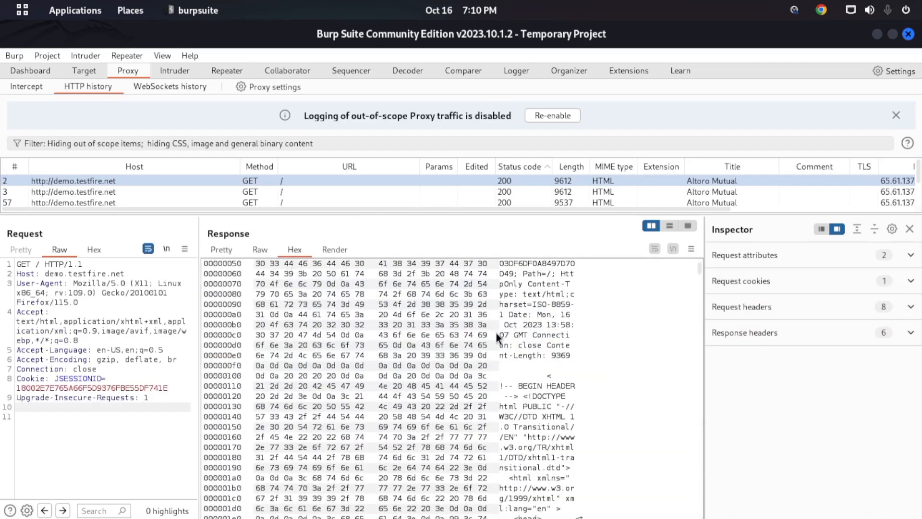
pyautogui.scroll(2, 276, 288)
# - Open the Render view briefly, return to Pretty view, and highlight the HTML from the html tag onward before clearing the selection
pyautogui.click(345, 250)
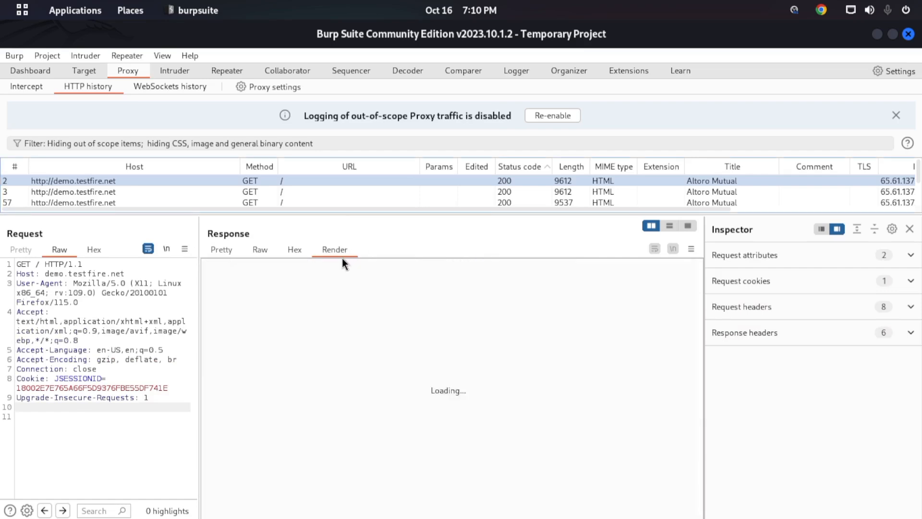
pyautogui.click(214, 249)
pyautogui.scroll(-5, 359, 365)
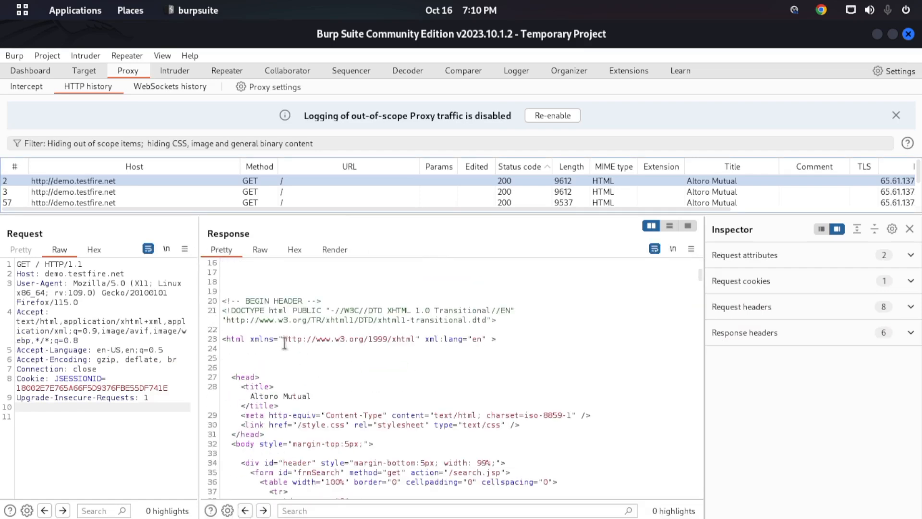
pyautogui.moveTo(285, 341); pyautogui.dragTo(381, 466)
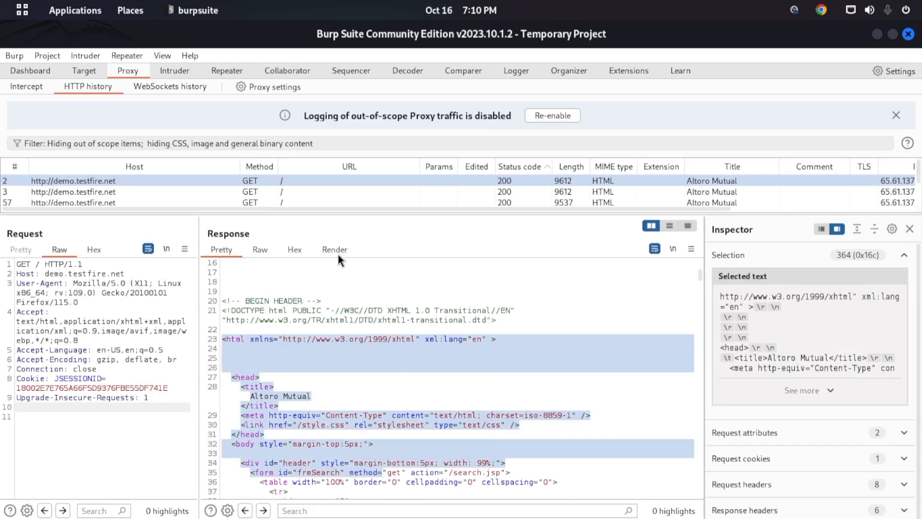
pyautogui.click(374, 339)
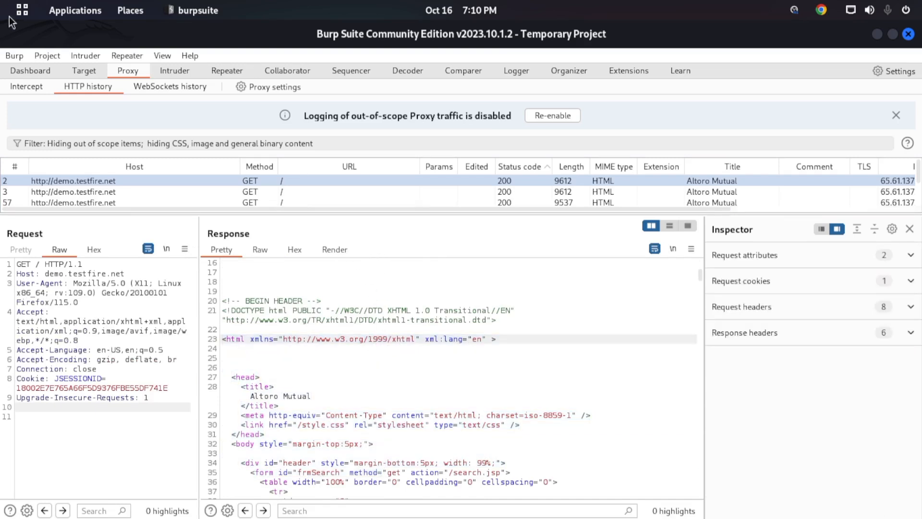
pyautogui.moveTo(289, 292); pyautogui.dragTo(455, 509)
pyautogui.scroll(-3, 335, 358)
pyautogui.click(418, 372)
# - Switch to Firefox and view the Altoro Mutual home page from its top, sweeping over the page content
pyautogui.moveTo(0, 0)
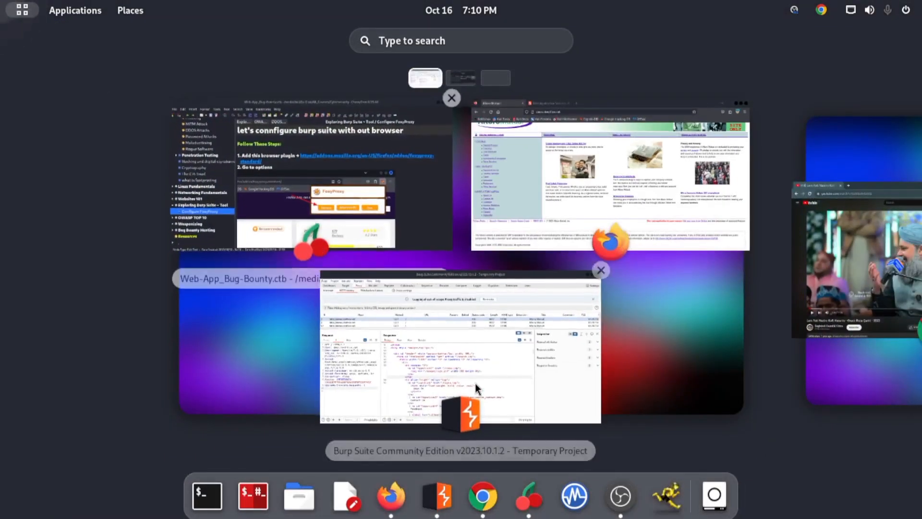
pyautogui.click(455, 352)
pyautogui.press('super')
pyautogui.click(584, 150)
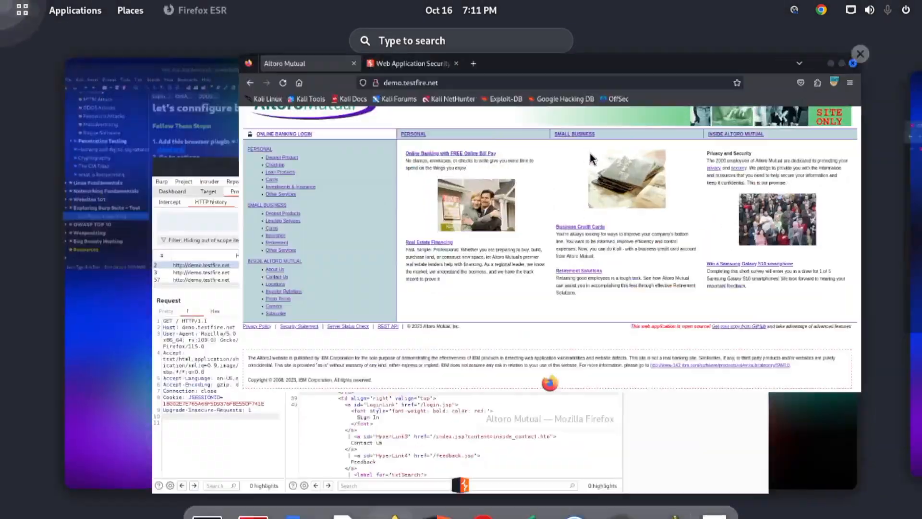
pyautogui.click(413, 396)
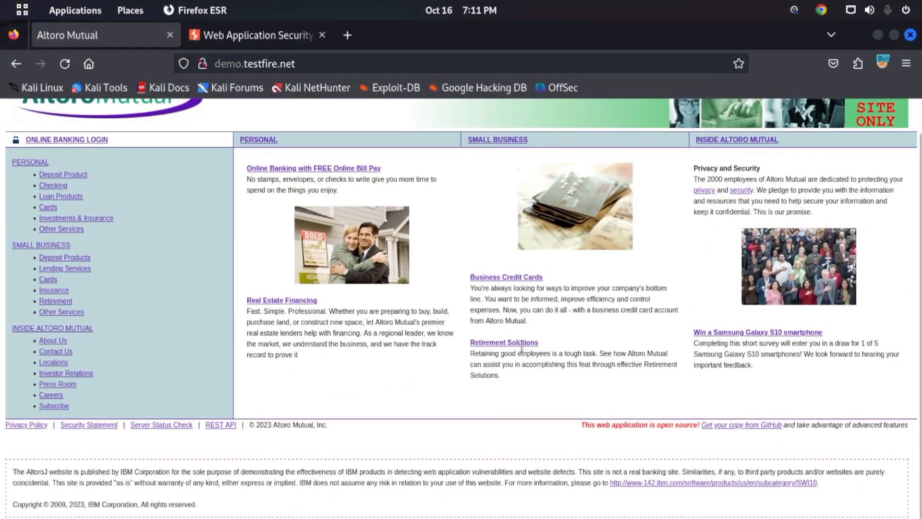
pyautogui.scroll(2, 533, 327)
pyautogui.moveTo(22, 119); pyautogui.dragTo(623, 511)
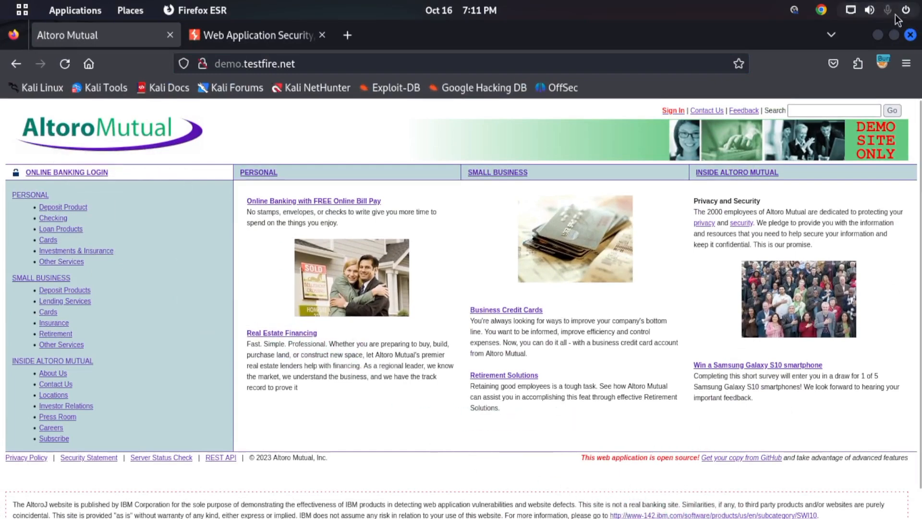
# - Return to Burp Suite and display entry 2's response as a rendered page from its top
pyautogui.hotkey('alt', 'Tab')
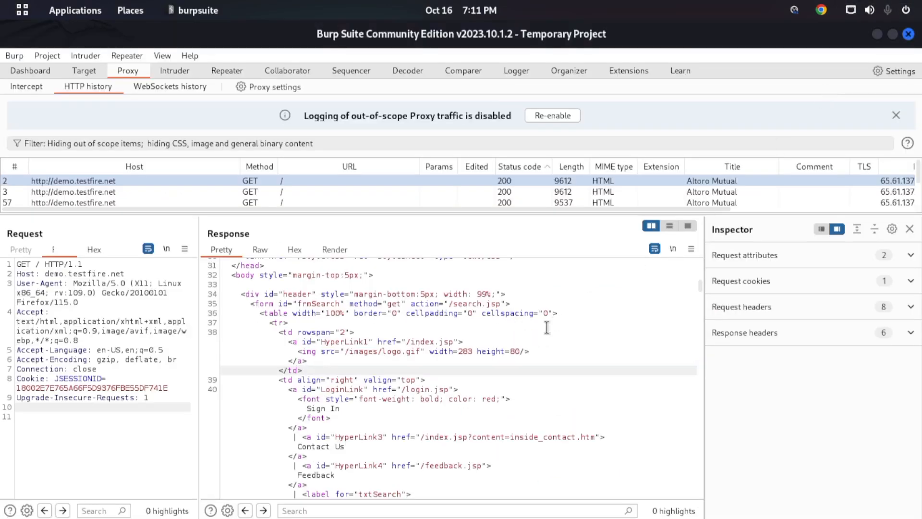
pyautogui.click(334, 250)
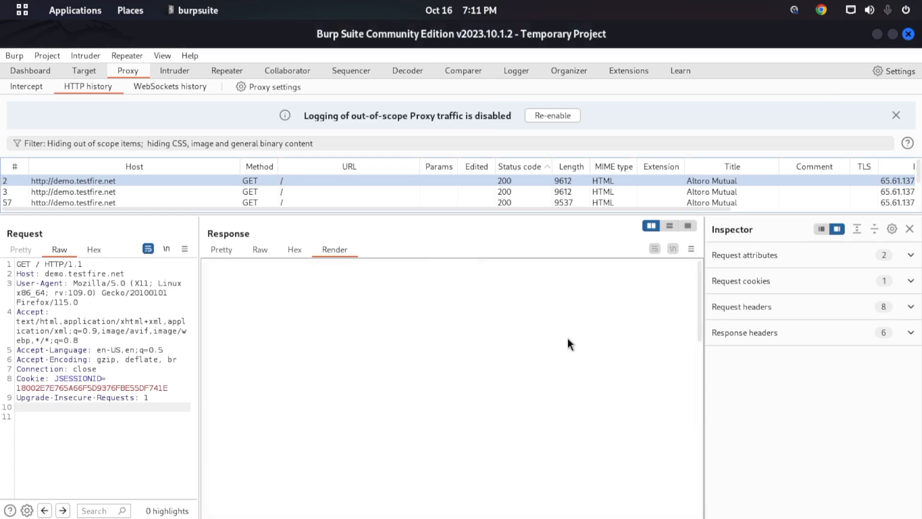
pyautogui.moveTo(699, 291); pyautogui.dragTo(705, 246)
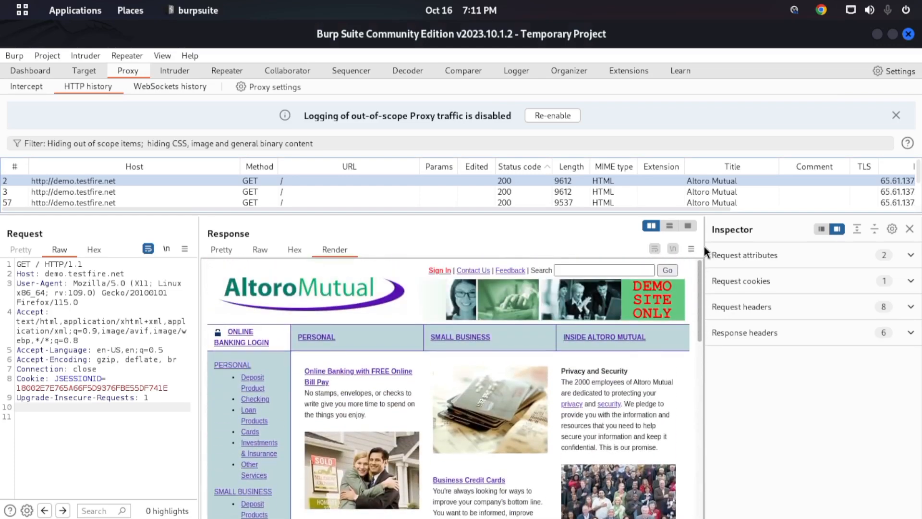
# - Highlight parts of the HTML source in Pretty view, including the Secure Login image code, and show the rendered page again
pyautogui.click(222, 252)
pyautogui.moveTo(300, 393); pyautogui.dragTo(419, 480)
pyautogui.scroll(-12, 413, 451)
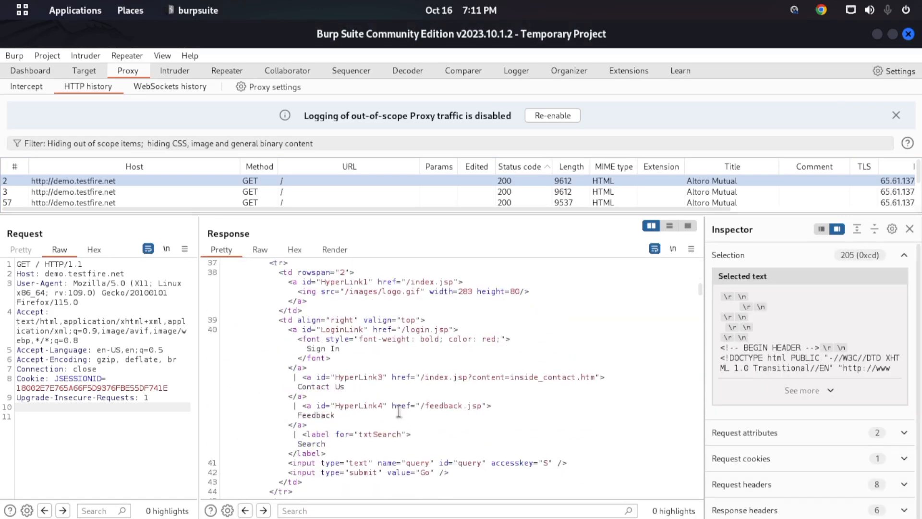
pyautogui.moveTo(340, 356); pyautogui.dragTo(437, 451)
pyautogui.scroll(-7, 432, 433)
pyautogui.moveTo(342, 391); pyautogui.dragTo(391, 446)
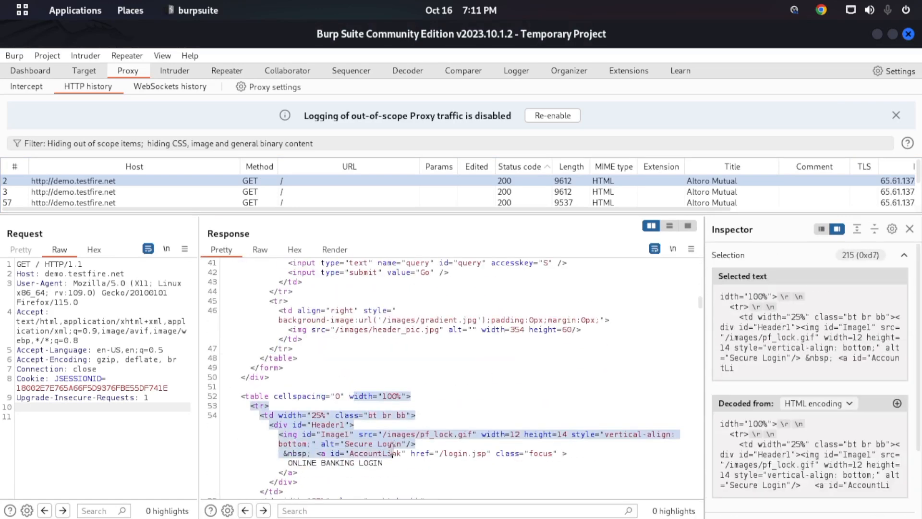
pyautogui.click(326, 252)
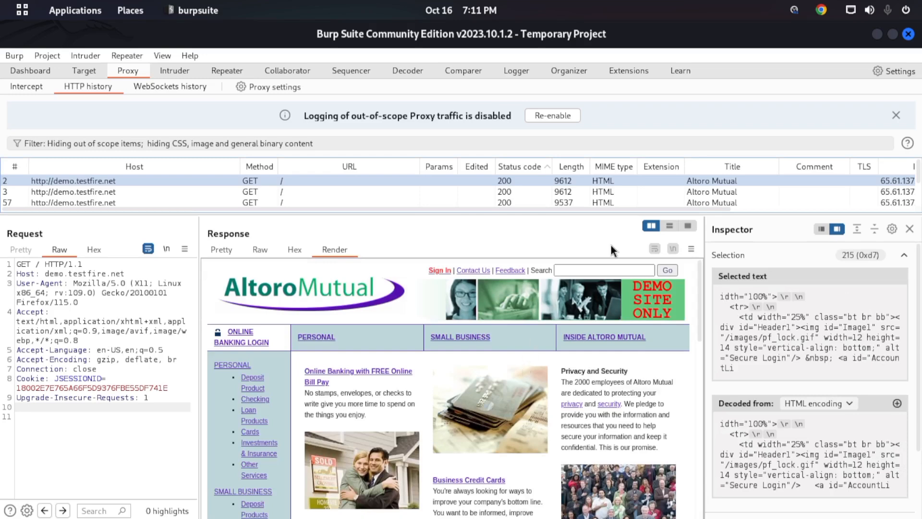
# - Enlarge the HTTP history table with a narrower Host column and step through entries 3, 110 and 2
pyautogui.moveTo(643, 210); pyautogui.dragTo(671, 360)
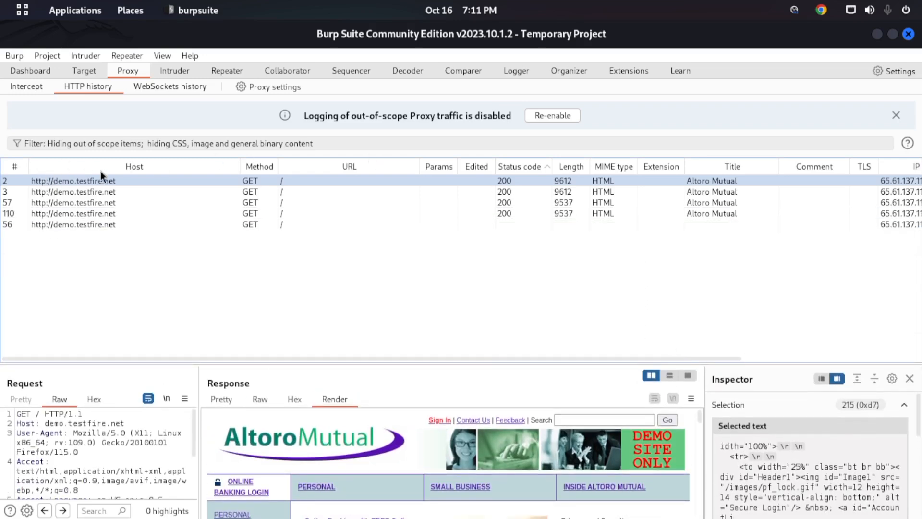
pyautogui.moveTo(234, 161); pyautogui.dragTo(136, 163)
pyautogui.click(77, 191)
pyautogui.click(77, 213)
pyautogui.click(81, 181)
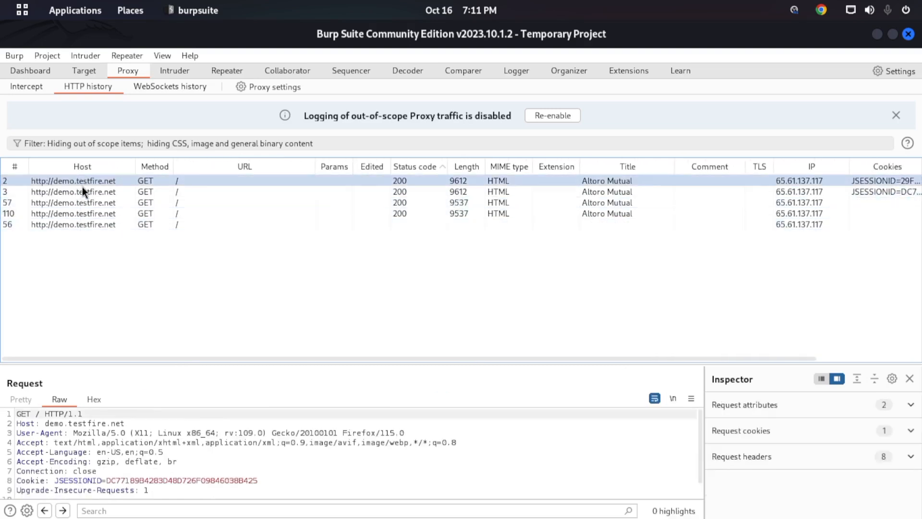
# - Narrow the URL column of the HTTP history, checking entries 3, 57 and 2 and selecting the range of entries with status code 200
pyautogui.click(153, 192)
pyautogui.click(151, 204)
pyautogui.click(152, 182)
pyautogui.moveTo(312, 166); pyautogui.dragTo(229, 179)
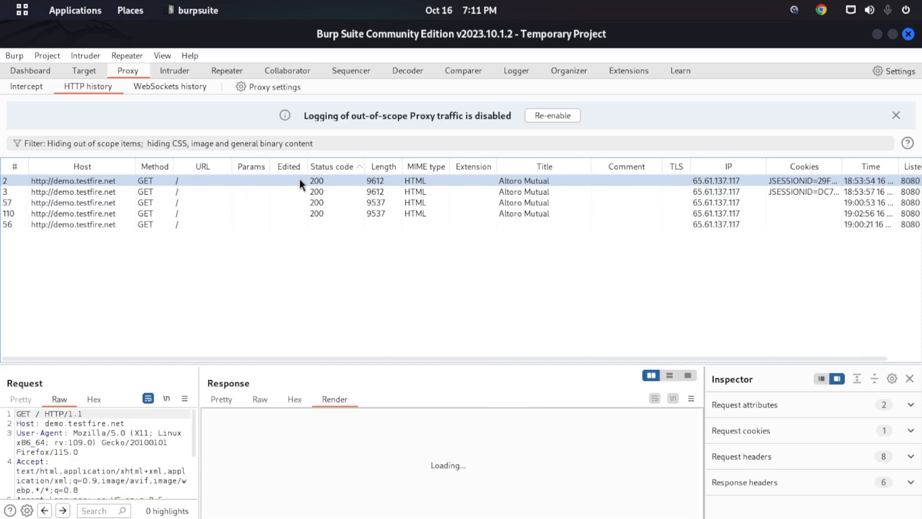
pyautogui.keyDown('shift'); pyautogui.click(345, 214); pyautogui.keyUp('shift')
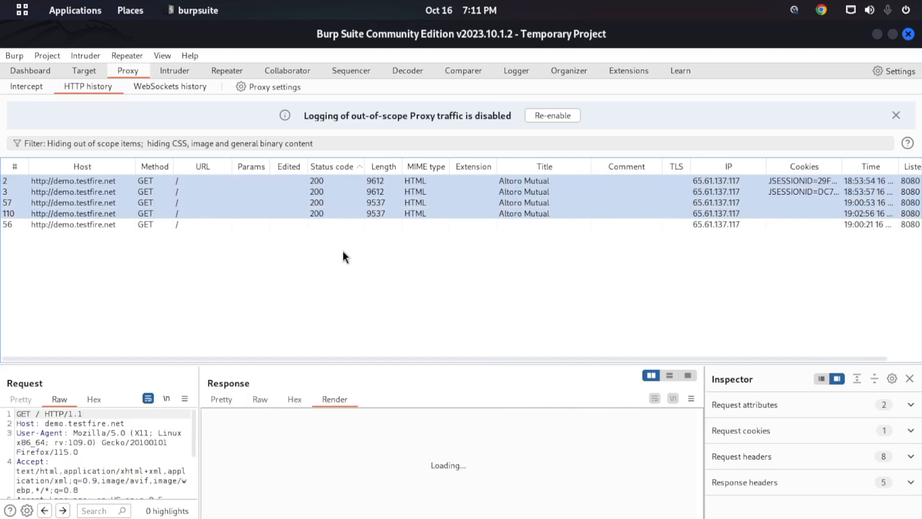
pyautogui.click(391, 179)
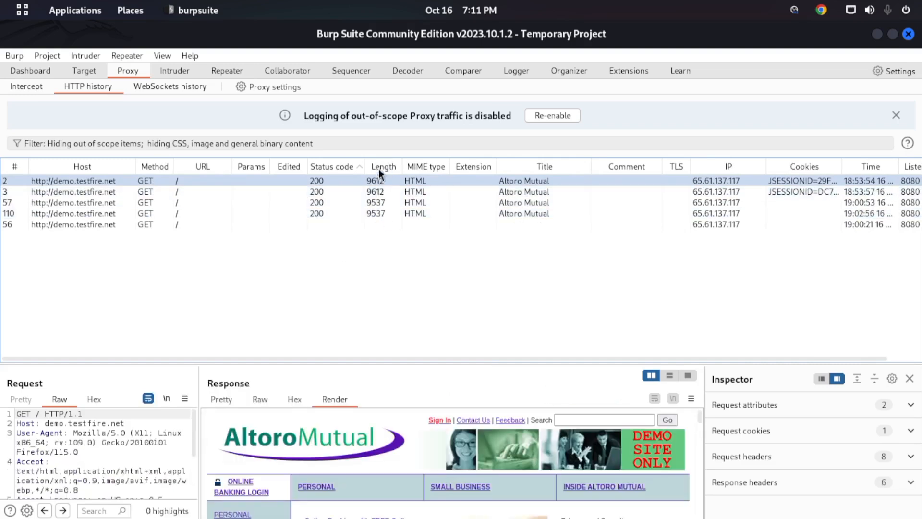
# - Step through entries 3, 57 and 110, sort the HTTP history by Extension and select entry 2
pyautogui.click(420, 192)
pyautogui.click(423, 202)
pyautogui.click(422, 214)
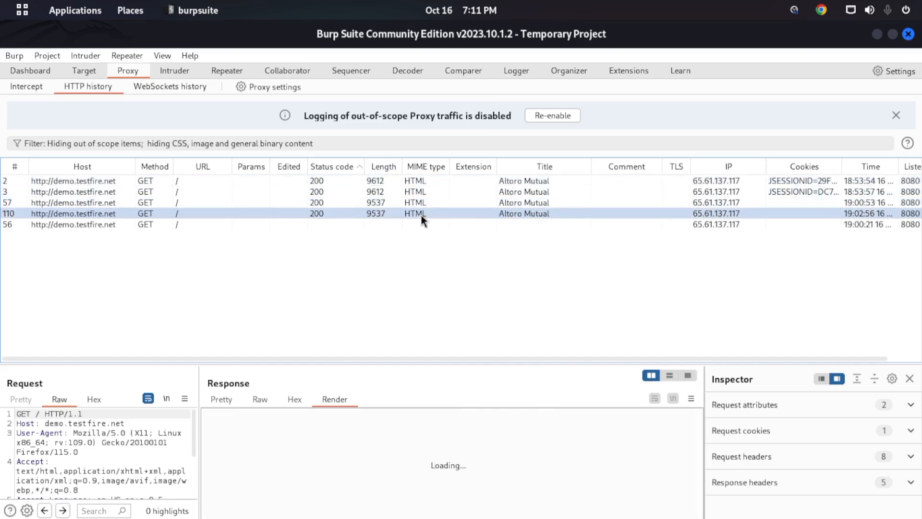
pyautogui.click(475, 167)
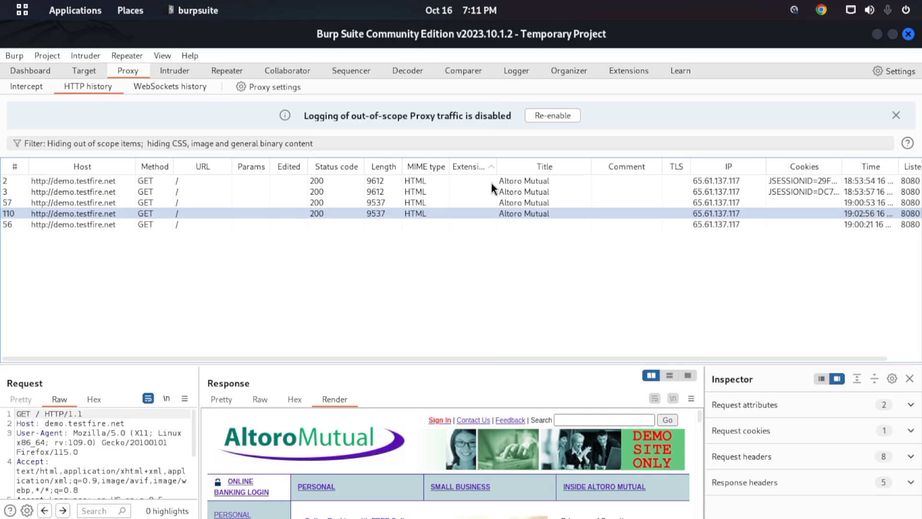
pyautogui.click(545, 188)
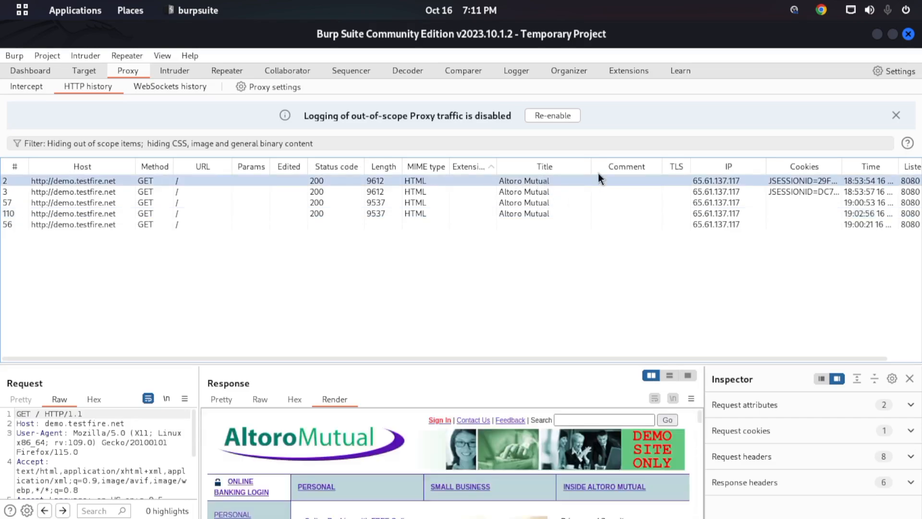
# - Switch to Firefox and inspect the header area of the Altoro Mutual home page in the developer tools
pyautogui.press('super')
pyautogui.click(529, 202)
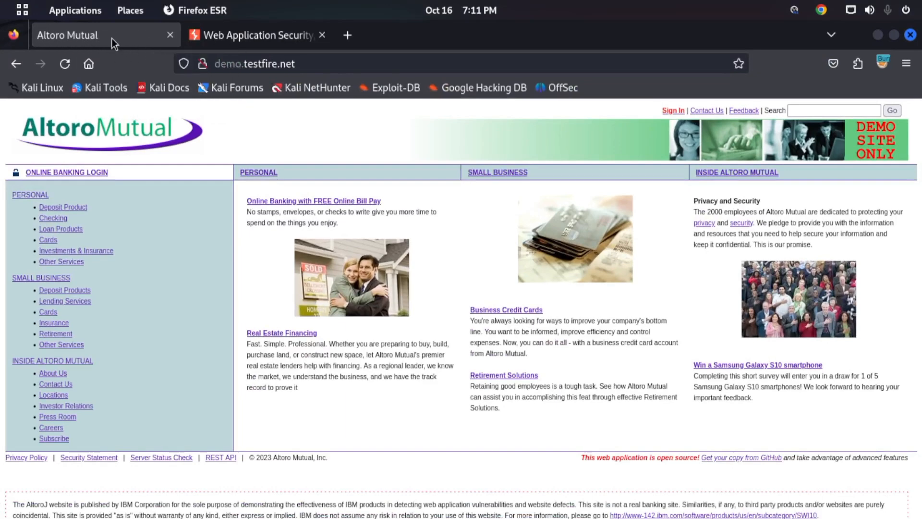
pyautogui.rightClick(293, 139)
pyautogui.click(325, 303)
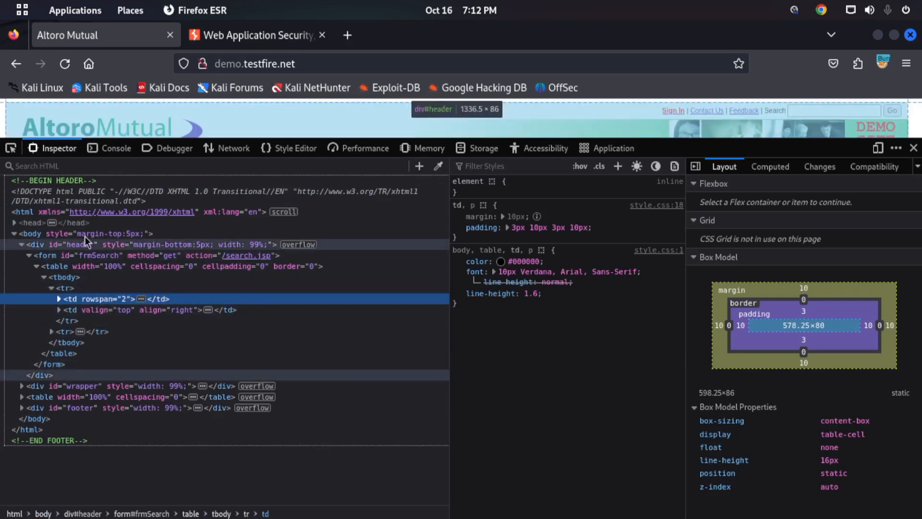
# - Expand the head element, search the HTML for "title" and examine the page's title element
pyautogui.click(15, 222)
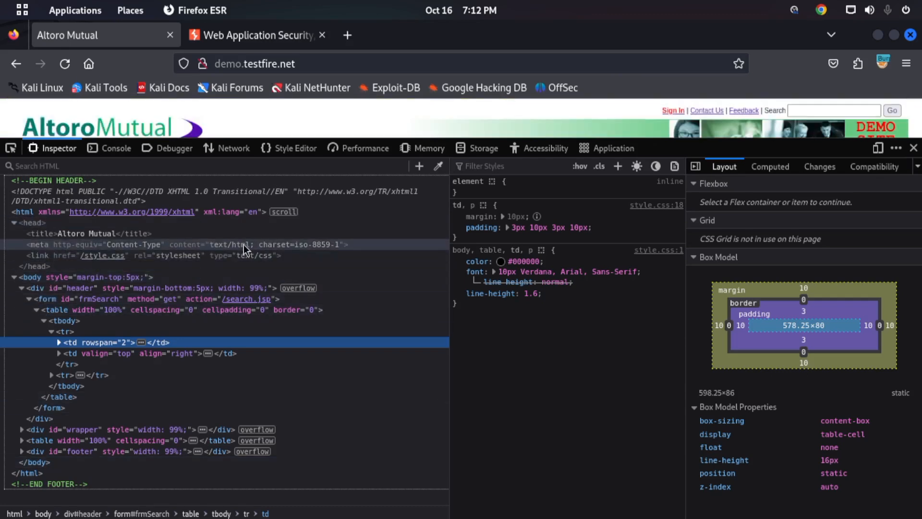
pyautogui.click(239, 165)
pyautogui.write('totle')
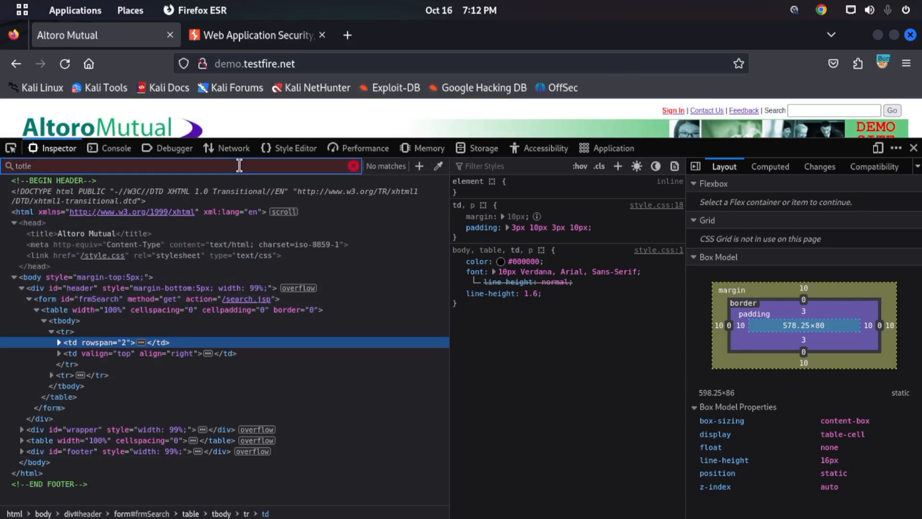
pyautogui.write('i')
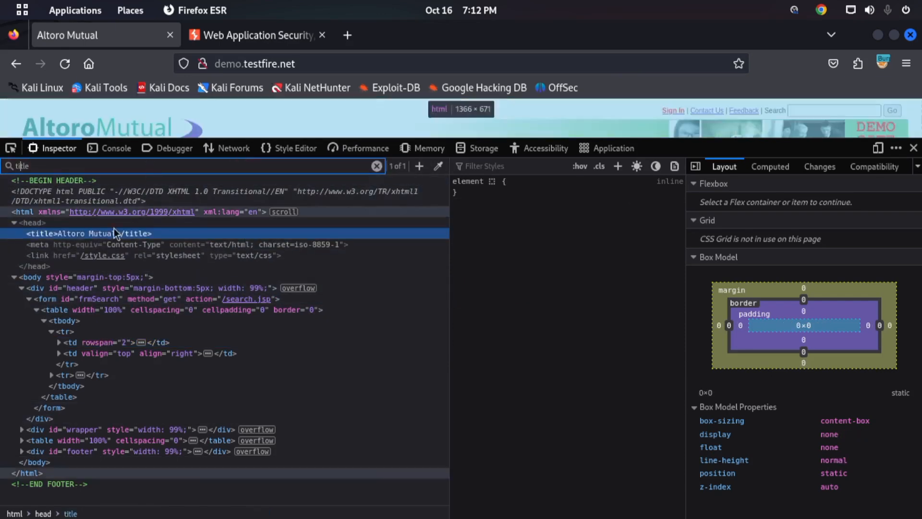
pyautogui.doubleClick(68, 234)
pyautogui.click(114, 234)
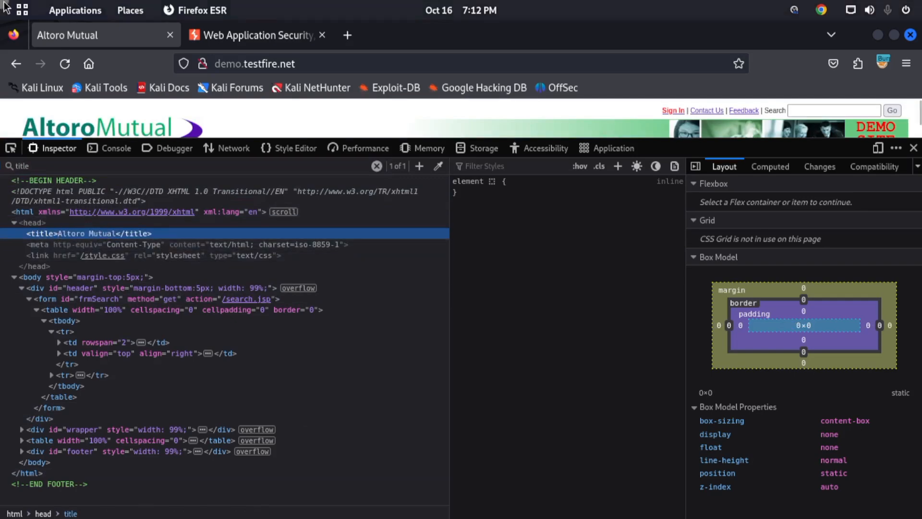
# - Return to Burp Suite, select entry 2 by its title and sort the HTTP history by TLS
pyautogui.moveTo(1, 1)
pyautogui.click(380, 322)
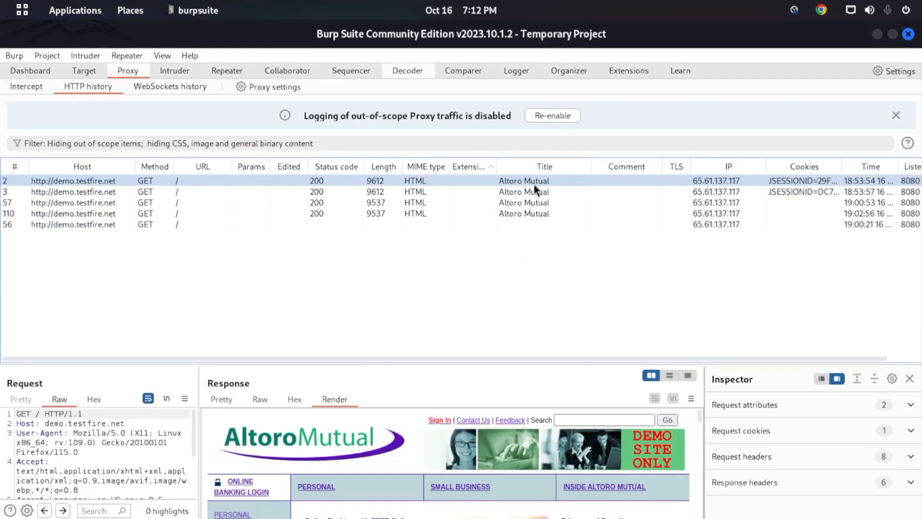
pyautogui.doubleClick(531, 180)
pyautogui.click(678, 151)
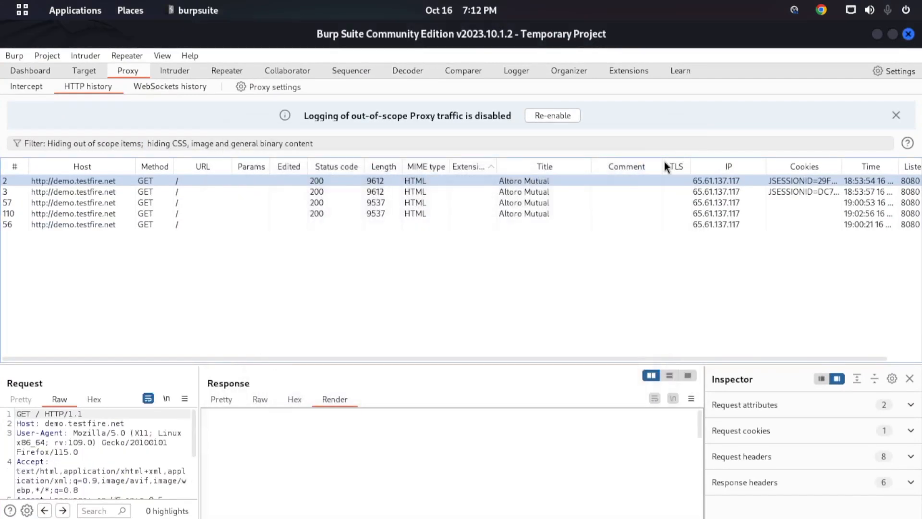
pyautogui.click(681, 168)
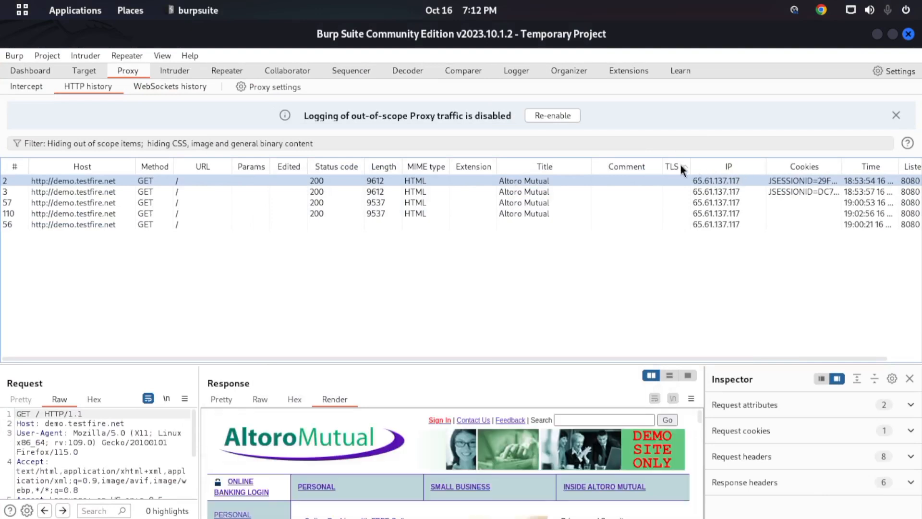
# - Rearrange the HTTP history columns: IP after Method, Cookies after Title, and Params and Edited after TLS
pyautogui.moveTo(731, 168)
pyautogui.mouseDown()
pyautogui.moveTo(232, 150)
pyautogui.moveTo(250, 157)
pyautogui.mouseUp()
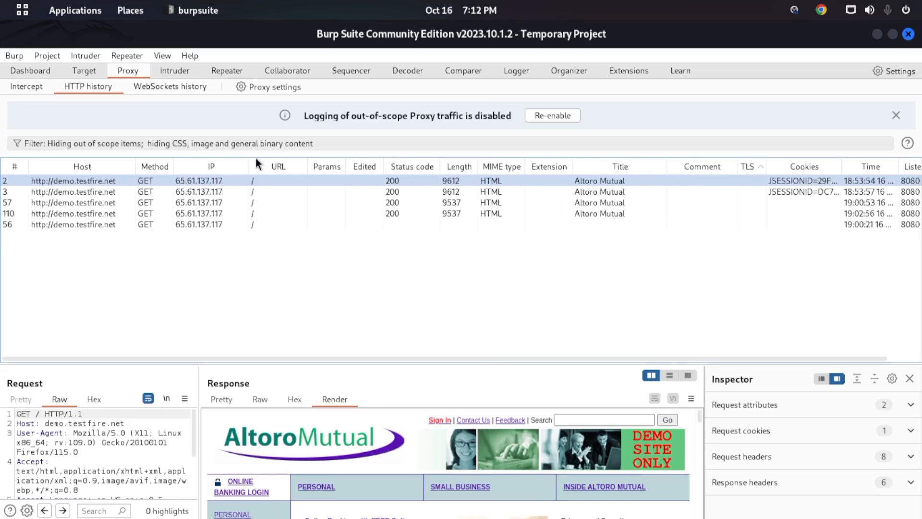
pyautogui.moveTo(319, 165); pyautogui.dragTo(748, 172)
pyautogui.moveTo(330, 162); pyautogui.dragTo(643, 145)
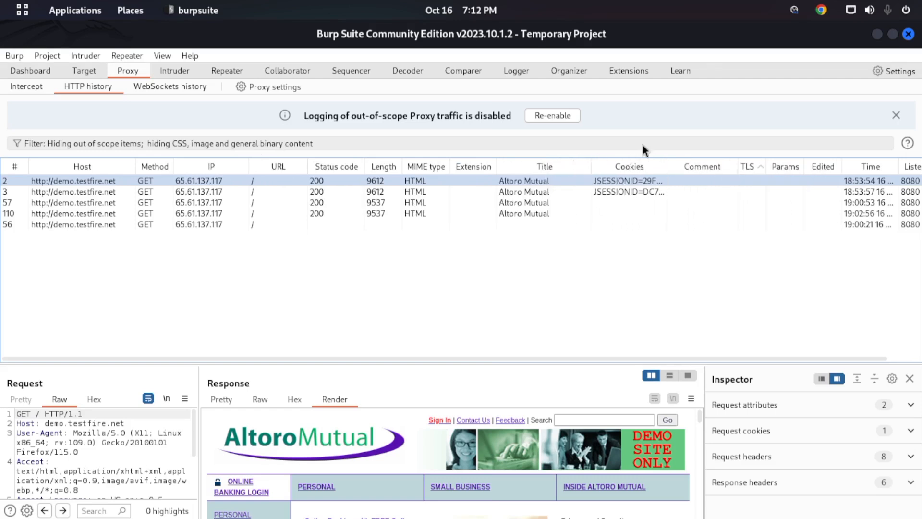
# - Select entry 2 by its IP address and widen the Cookies column to show more of the session IDs
pyautogui.click(206, 183)
pyautogui.doubleClick(217, 178)
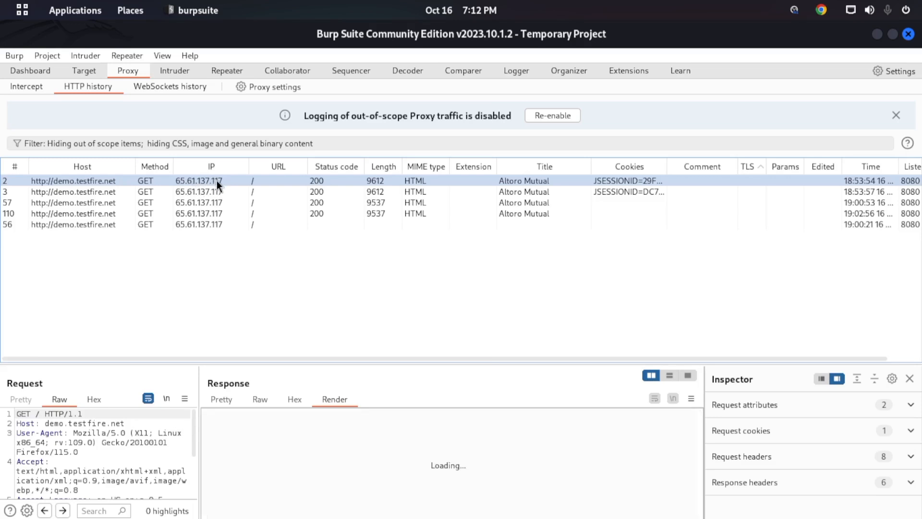
pyautogui.click(677, 152)
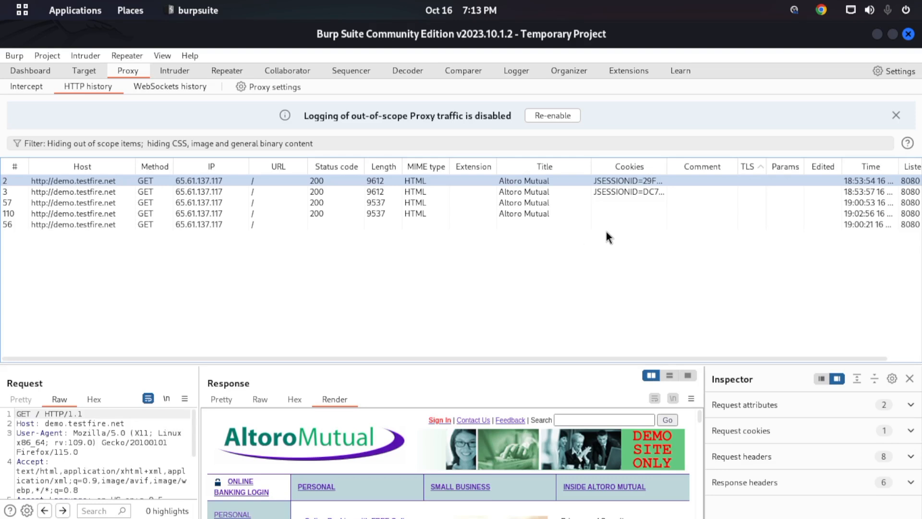
pyautogui.moveTo(665, 175); pyautogui.dragTo(739, 186)
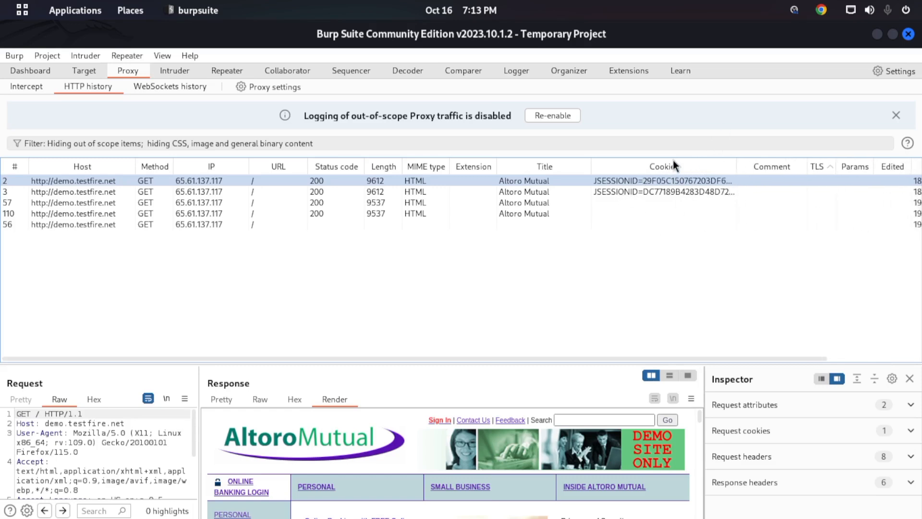
# - Compare the session cookies of entries 2 and 3 by selecting the two rows alternately
pyautogui.click(634, 193)
pyautogui.click(638, 183)
pyautogui.click(636, 192)
pyautogui.click(636, 183)
pyautogui.click(636, 194)
pyautogui.click(637, 183)
pyautogui.click(637, 192)
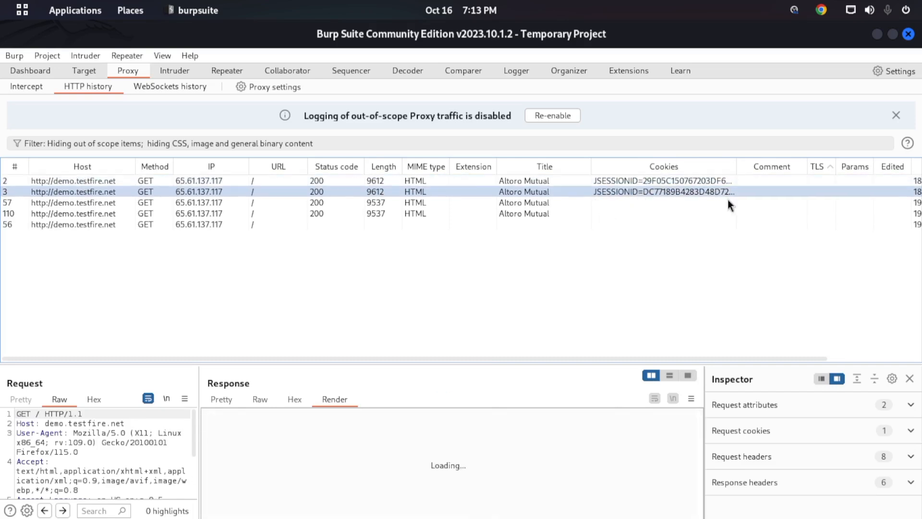
# - Sort the HTTP history by Comment and finally by Listener port, checking the port of entries 56, 57 and 110
pyautogui.click(781, 166)
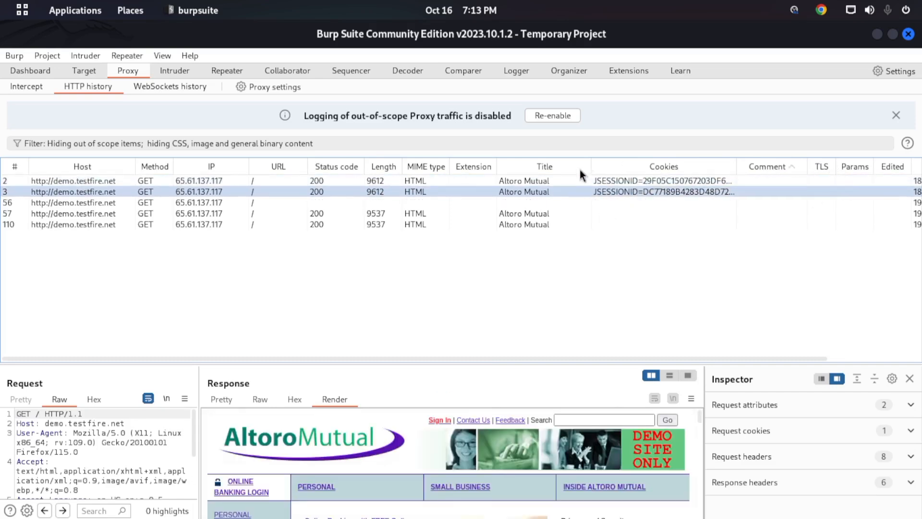
pyautogui.moveTo(374, 358); pyautogui.dragTo(662, 352)
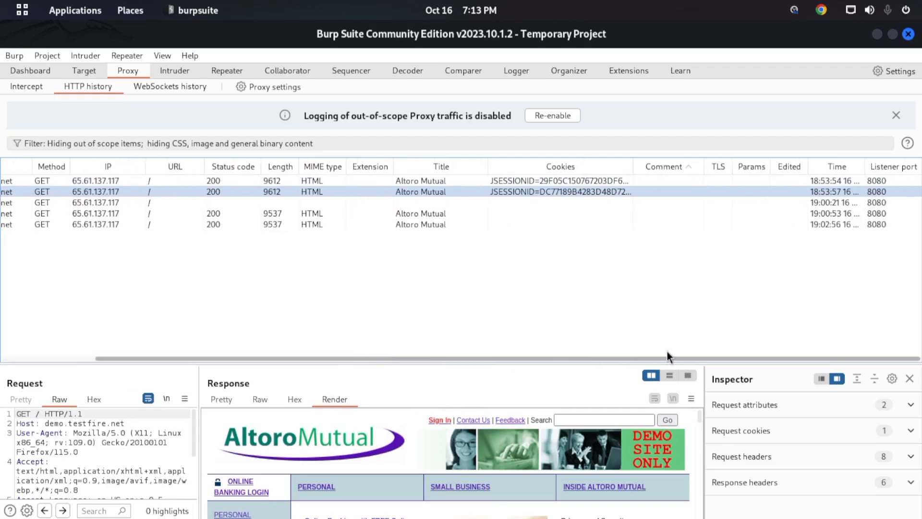
pyautogui.click(834, 167)
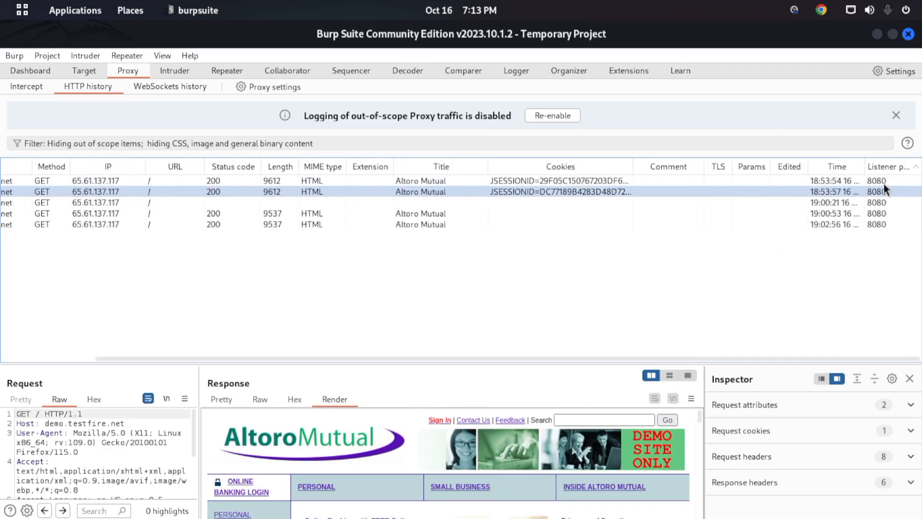
pyautogui.click(878, 201)
pyautogui.click(879, 215)
pyautogui.click(878, 224)
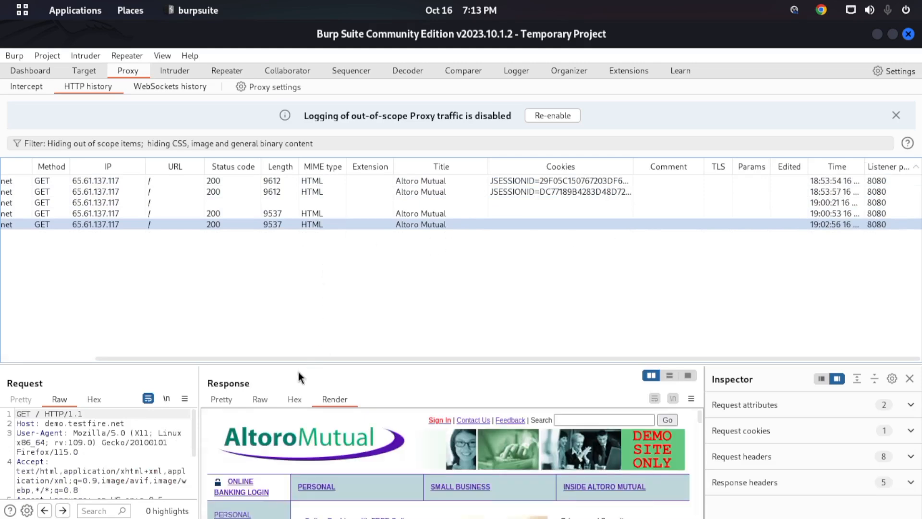
# - Select entries 56, 2 and 57 in turn in the HTTP history
pyautogui.moveTo(307, 359); pyautogui.dragTo(79, 297)
pyautogui.click(343, 205)
pyautogui.click(169, 183)
pyautogui.click(180, 213)
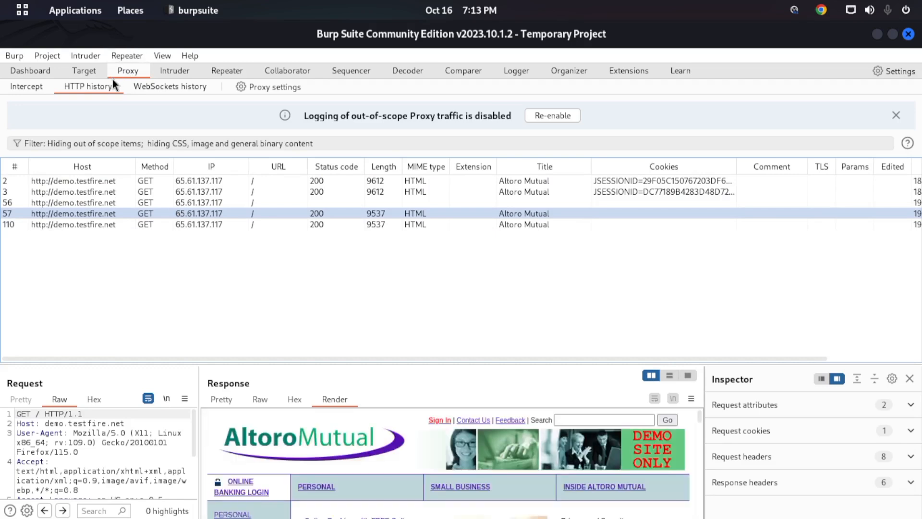
# - Revisit the Proxy's Intercept and HTTP history views and open the WebSockets history
pyautogui.click(36, 82)
pyautogui.click(92, 87)
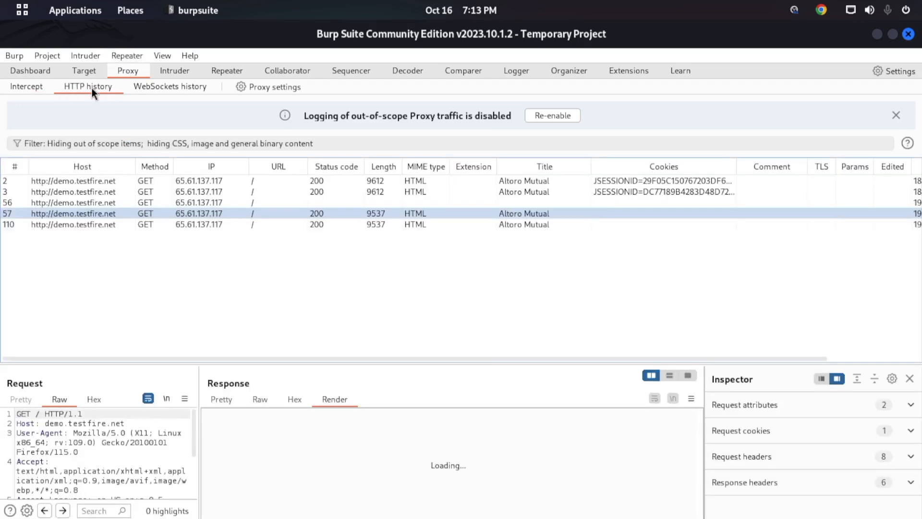
pyautogui.click(194, 92)
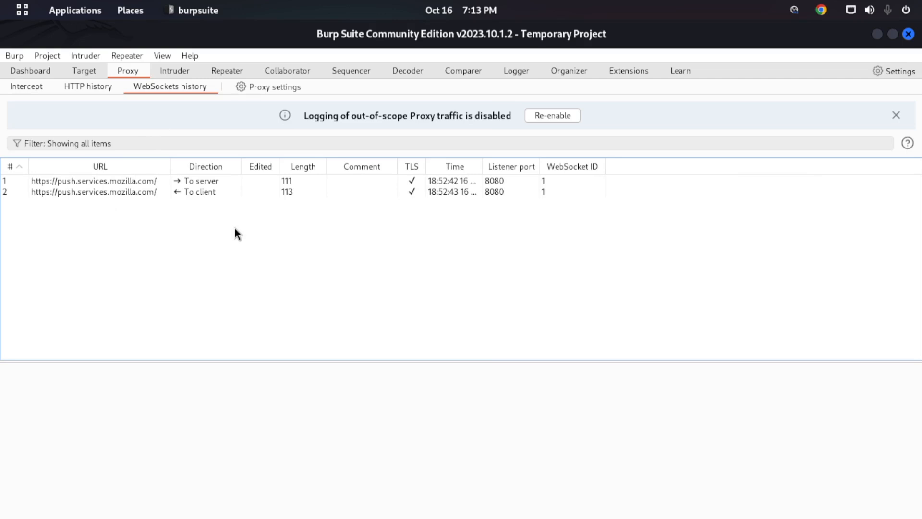
# - View WebSocket messages 1 and 2 in an enlarged message pane and widen the URL column slightly
pyautogui.click(136, 183)
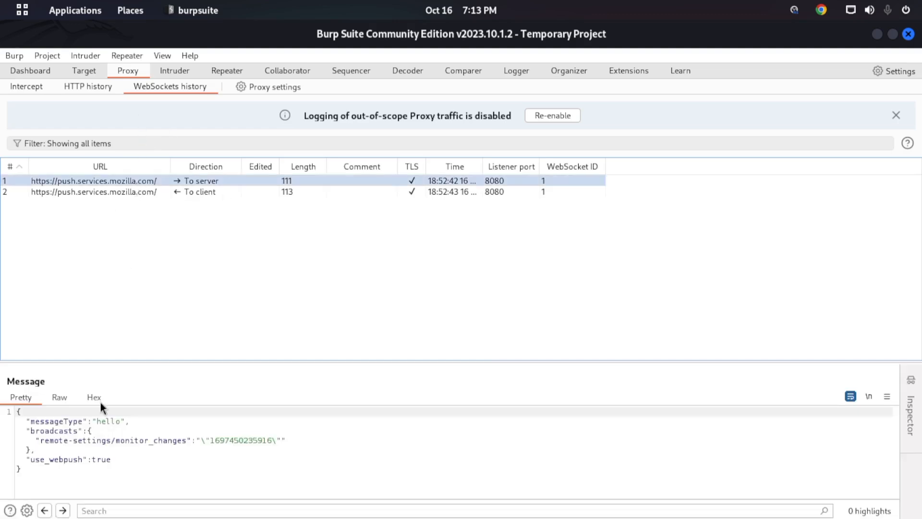
pyautogui.moveTo(89, 361); pyautogui.dragTo(111, 255)
pyautogui.click(84, 367)
pyautogui.hotkey('ctrl', 'a')
pyautogui.click(108, 345)
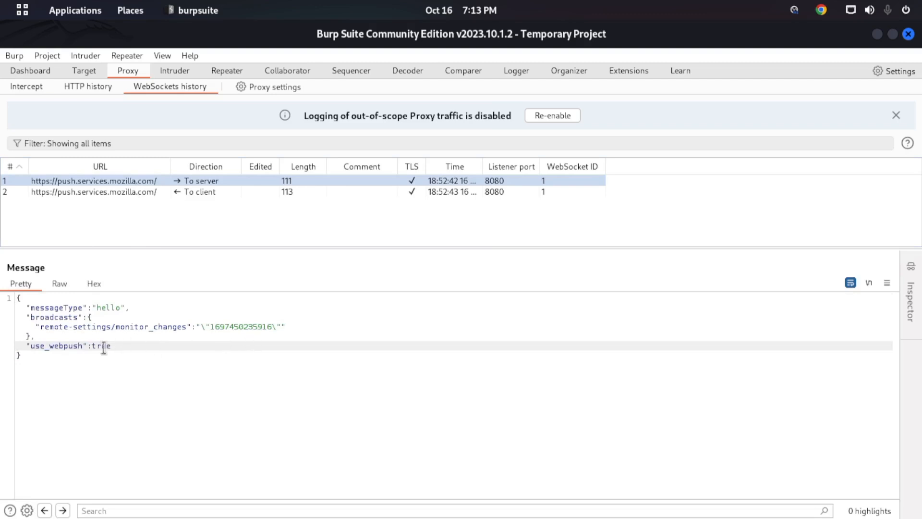
pyautogui.click(88, 191)
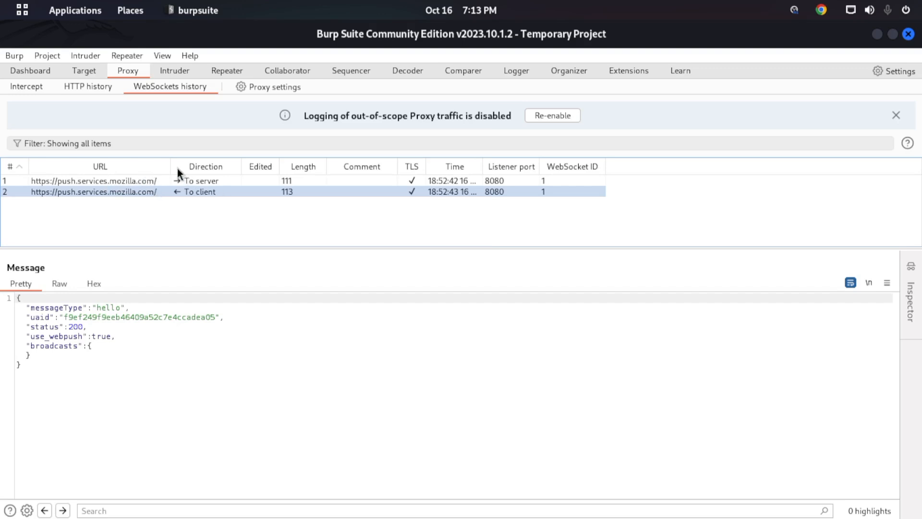
pyautogui.moveTo(171, 169); pyautogui.dragTo(191, 171)
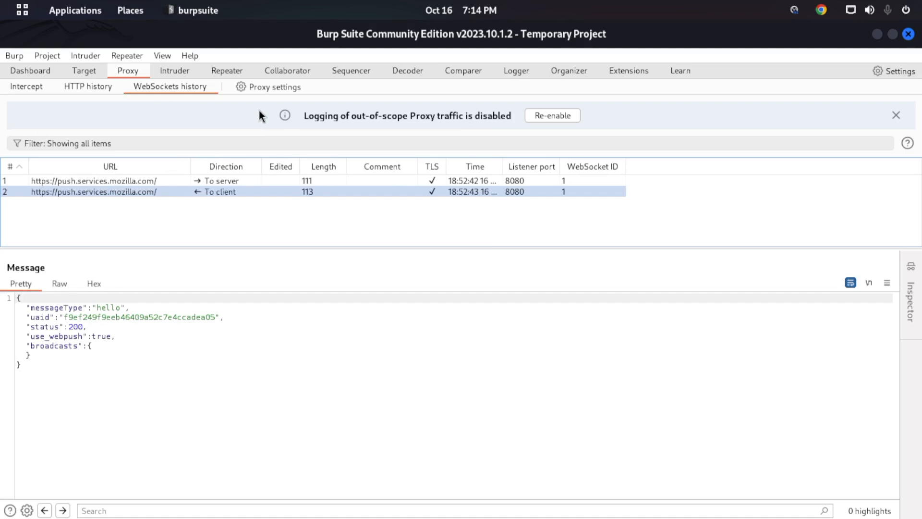
# - Open the Proxy settings at the request interception rules, close them again and show the Intercept view
pyautogui.click(277, 89)
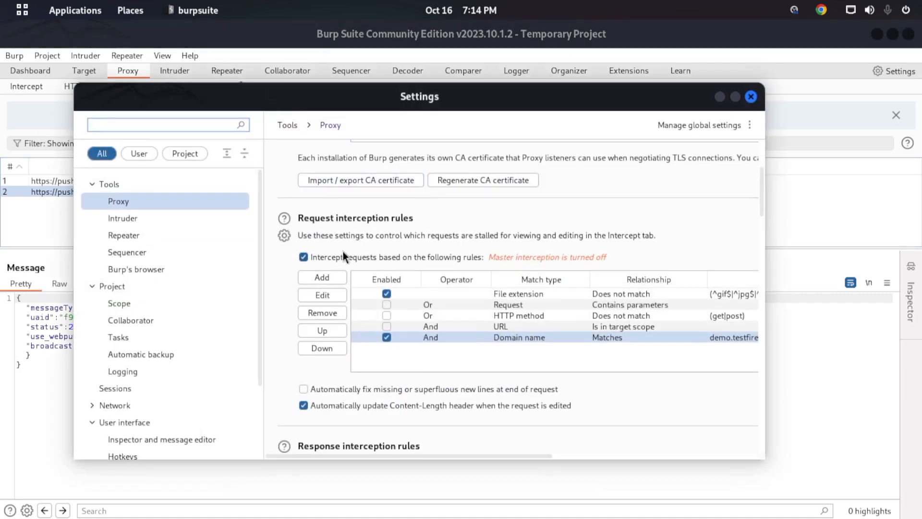
pyautogui.click(757, 97)
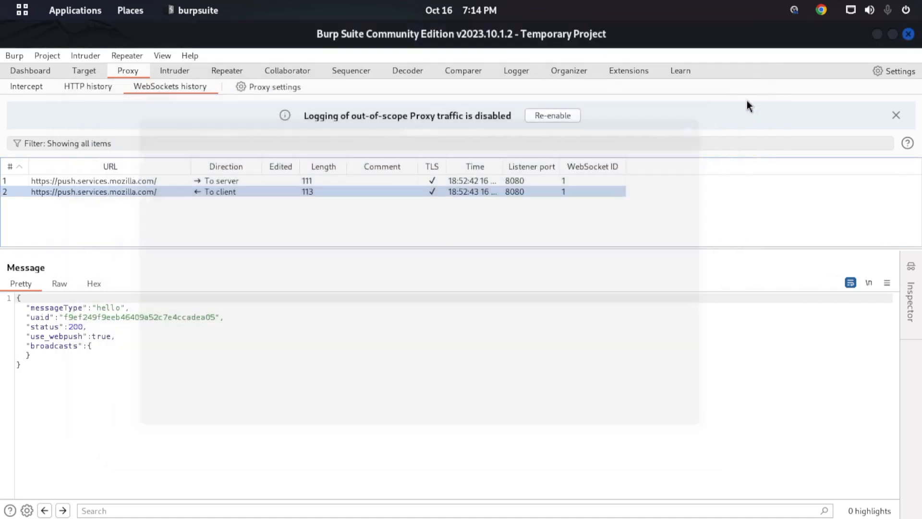
pyautogui.click(34, 91)
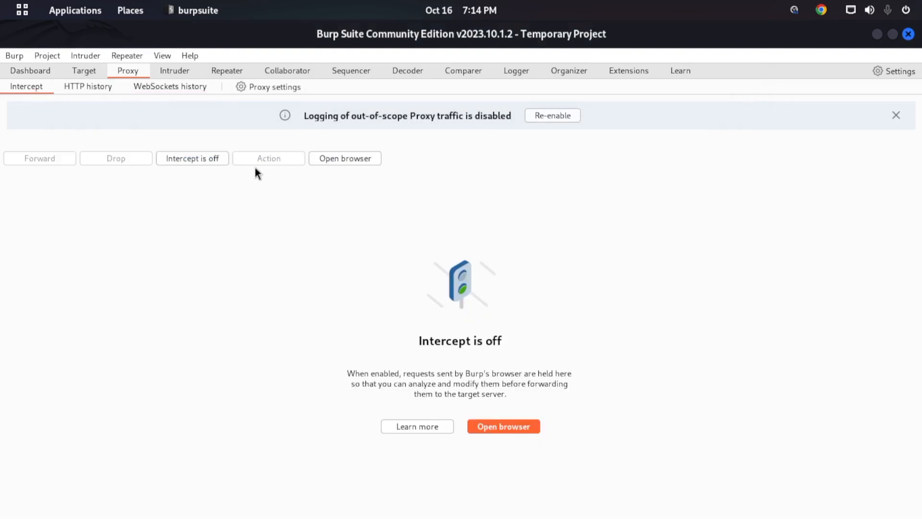
# - Turn request interception on and review the response and WebSocket interception rules in the Proxy settings
pyautogui.click(205, 156)
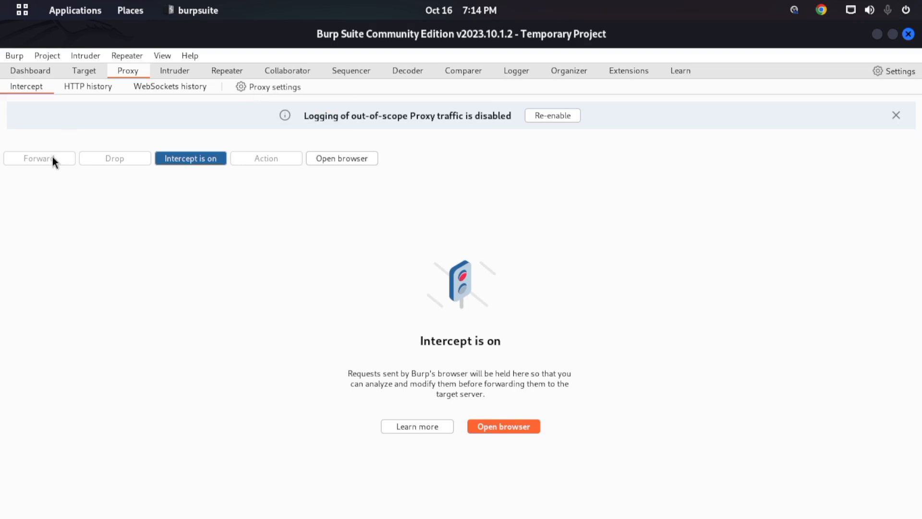
pyautogui.click(272, 89)
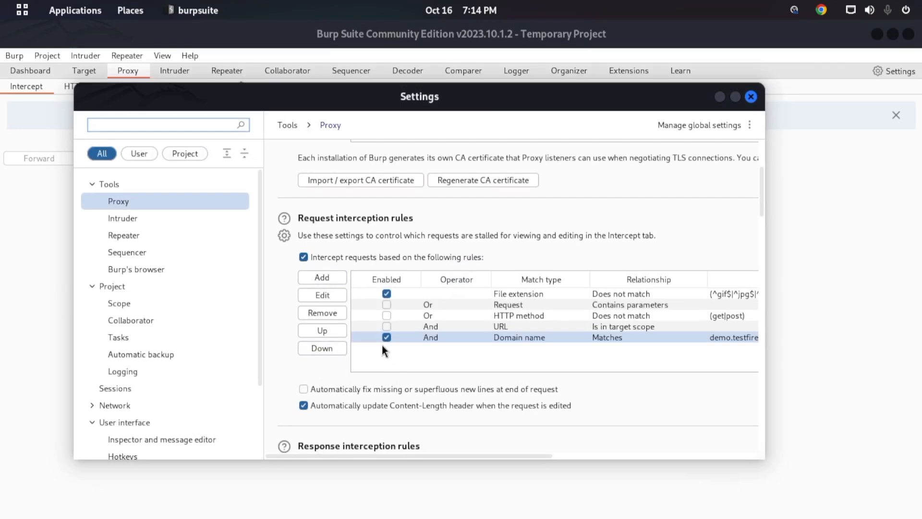
pyautogui.scroll(-5, 348, 351)
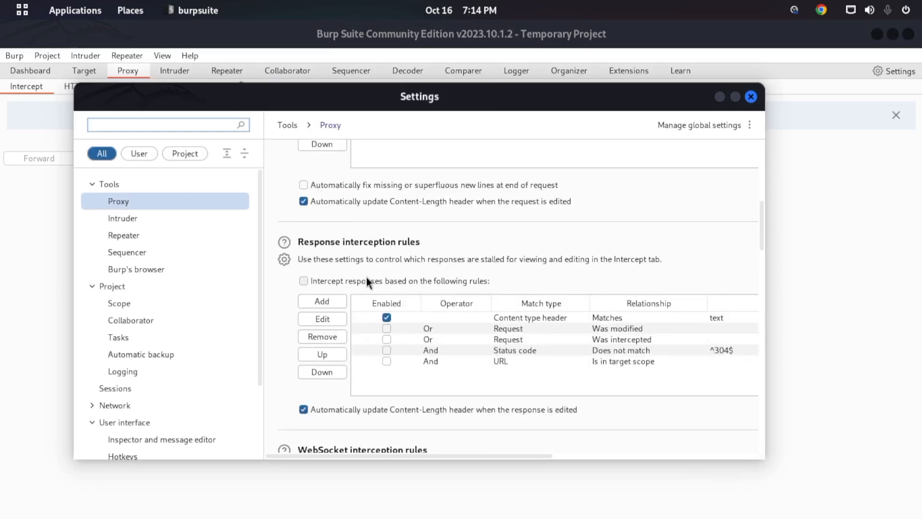
pyautogui.scroll(-4, 367, 281)
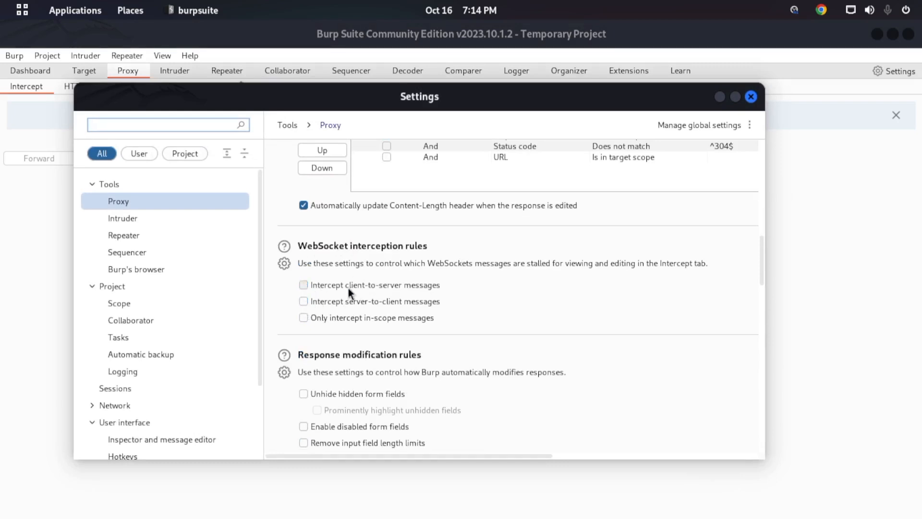
pyautogui.click(303, 285)
pyautogui.click(376, 287)
pyautogui.click(751, 98)
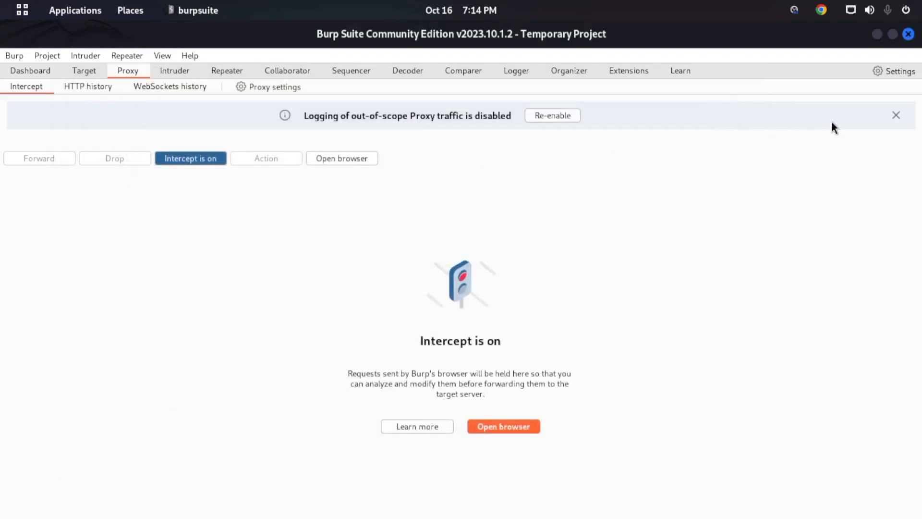
# - Dismiss the notices about disabled out-of-scope Proxy traffic logging in the Intercept view and the Target site map
pyautogui.click(896, 115)
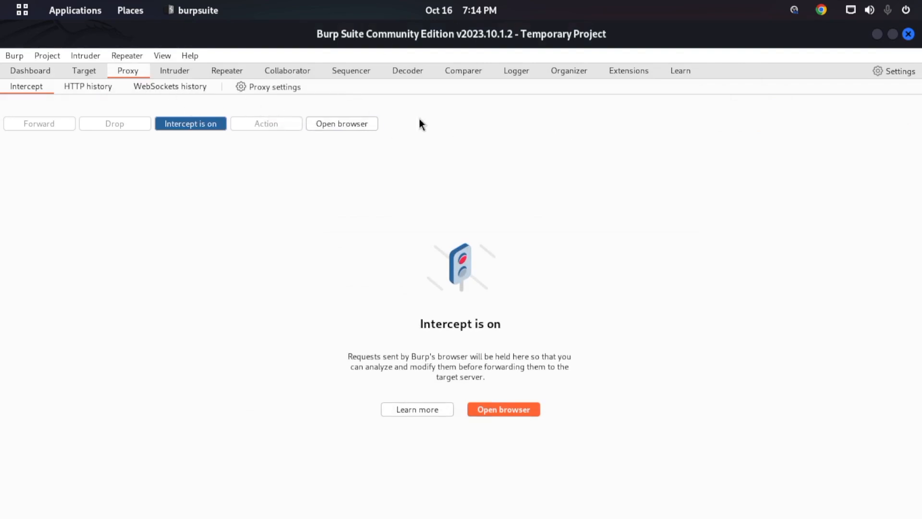
pyautogui.click(87, 74)
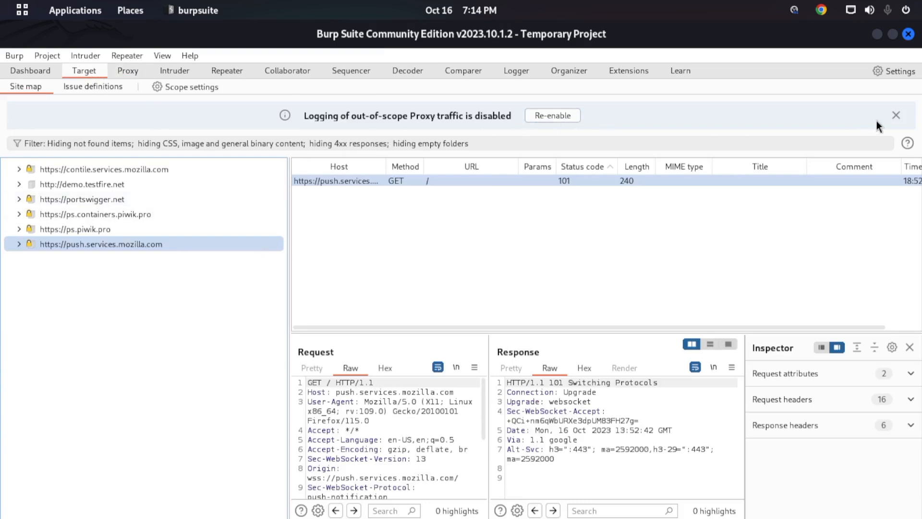
pyautogui.click(535, 115)
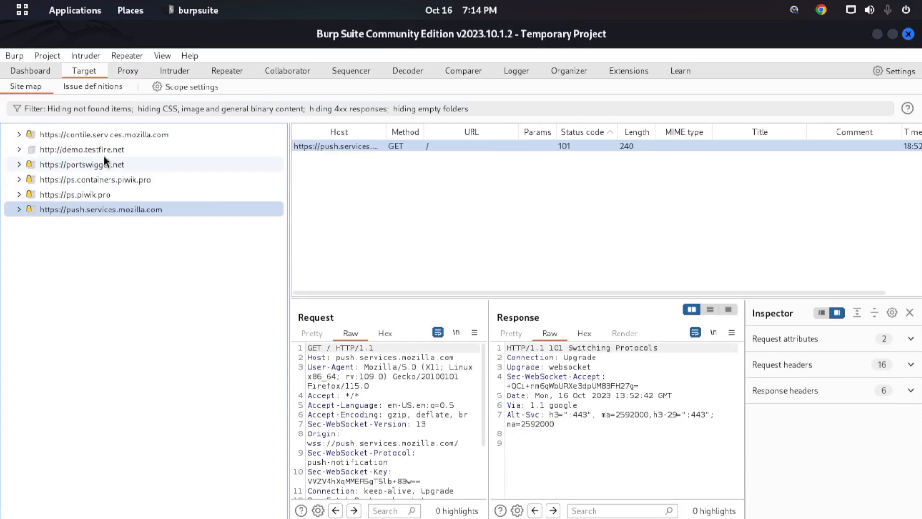
# - Move the Burp Suite window aside and load wikipedia.org in a new Firefox tab
pyautogui.moveTo(500, 40); pyautogui.dragTo(478, 12)
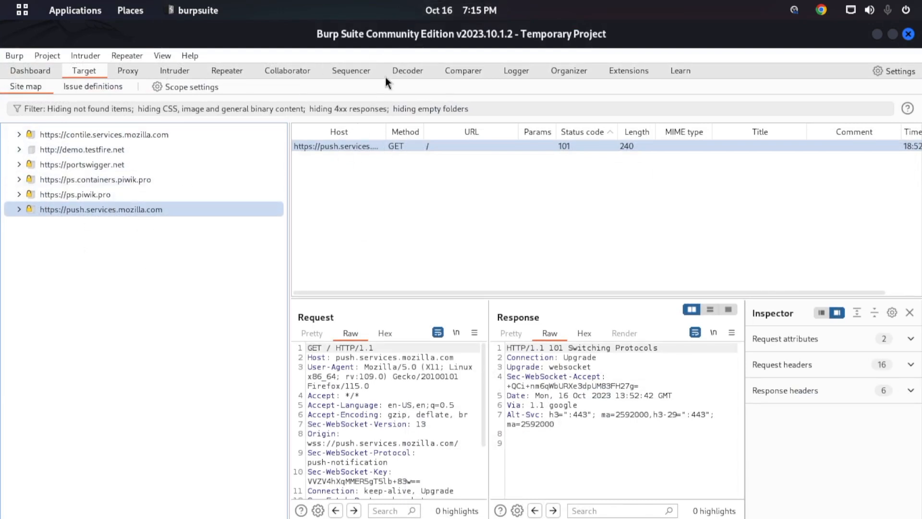
pyautogui.moveTo(375, 38); pyautogui.dragTo(629, 131)
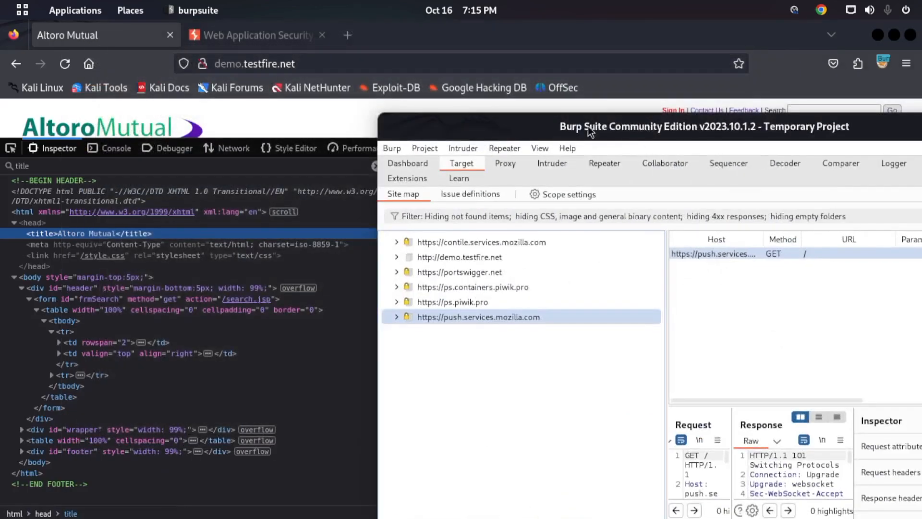
pyautogui.click(347, 53)
pyautogui.click(354, 42)
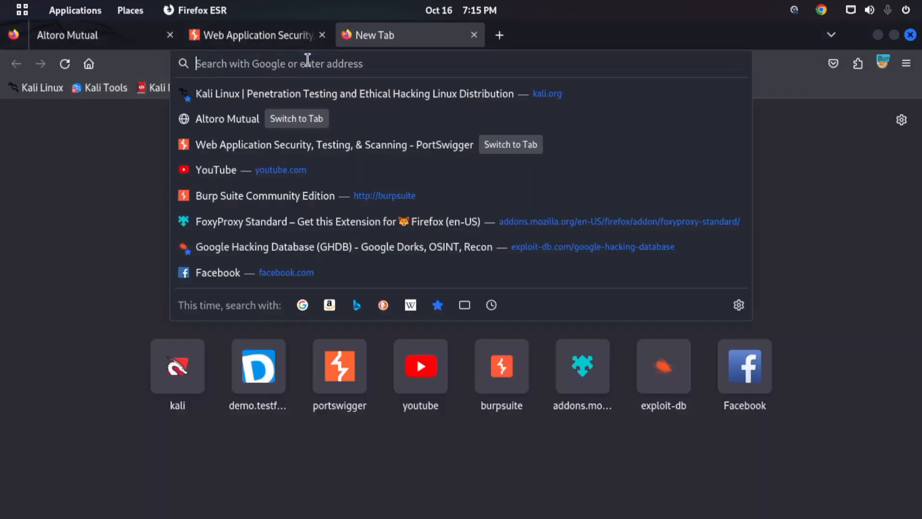
pyautogui.write('wikip')
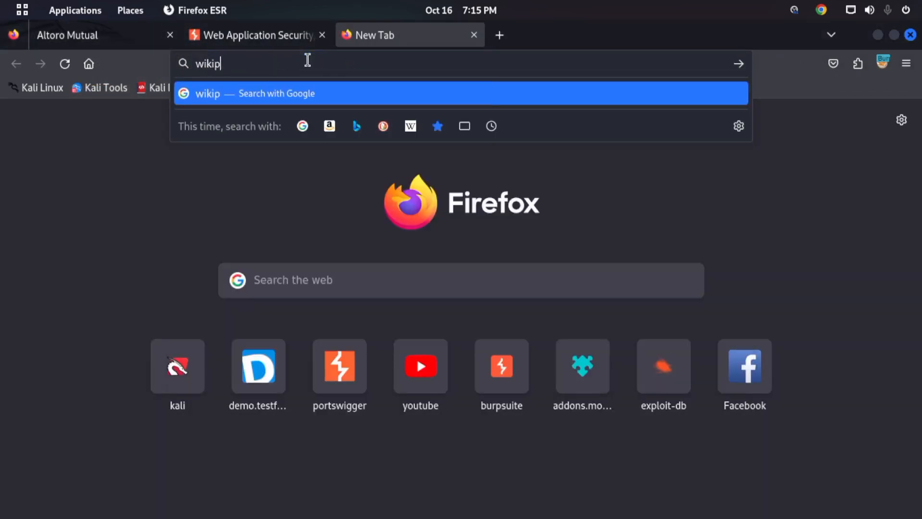
pyautogui.write('edia.')
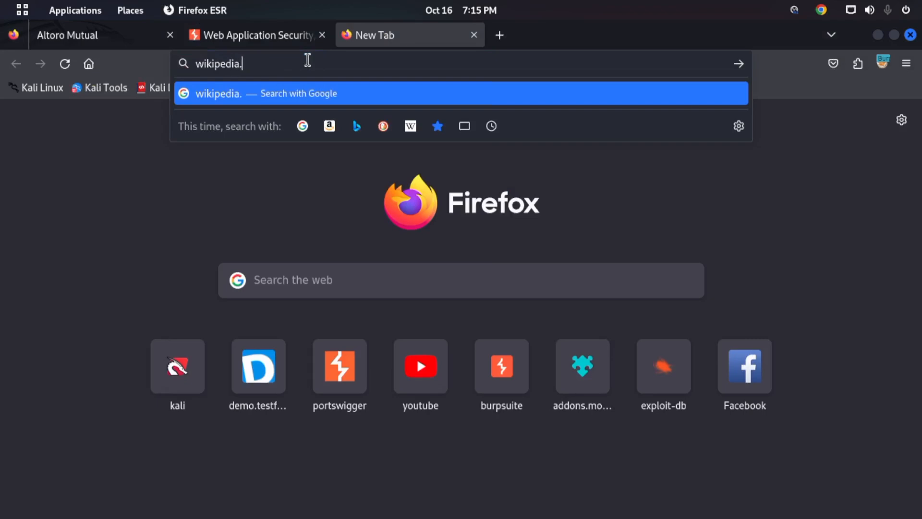
pyautogui.write('org')
pyautogui.press('Return')
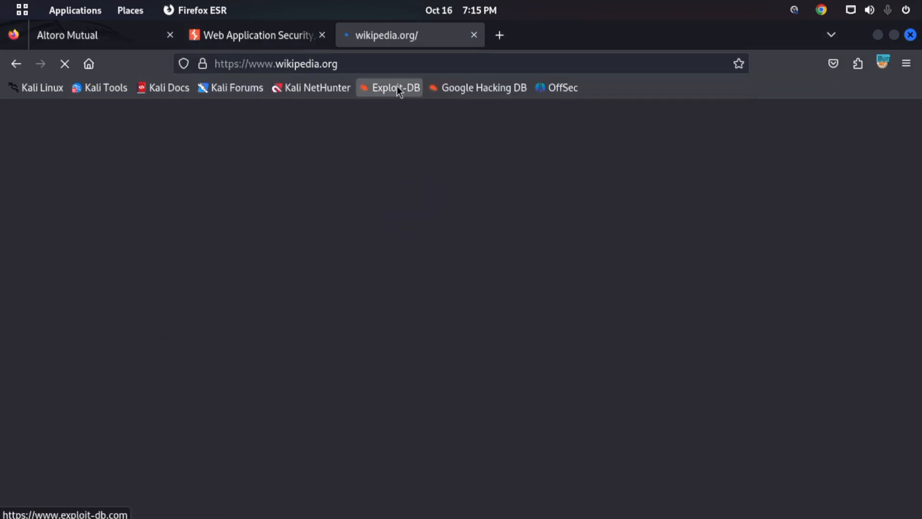
pyautogui.scroll(-8, 278, 221)
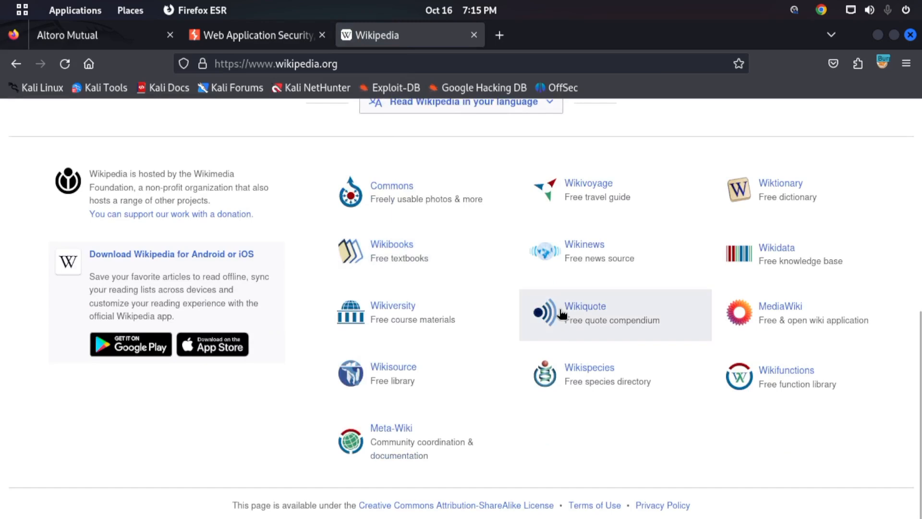
pyautogui.hotkey('alt', 'Tab')
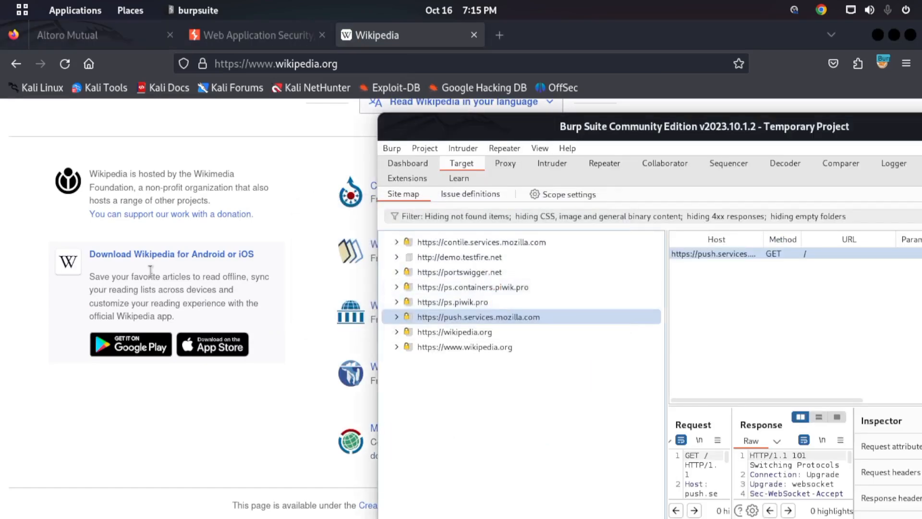
pyautogui.doubleClick(598, 129)
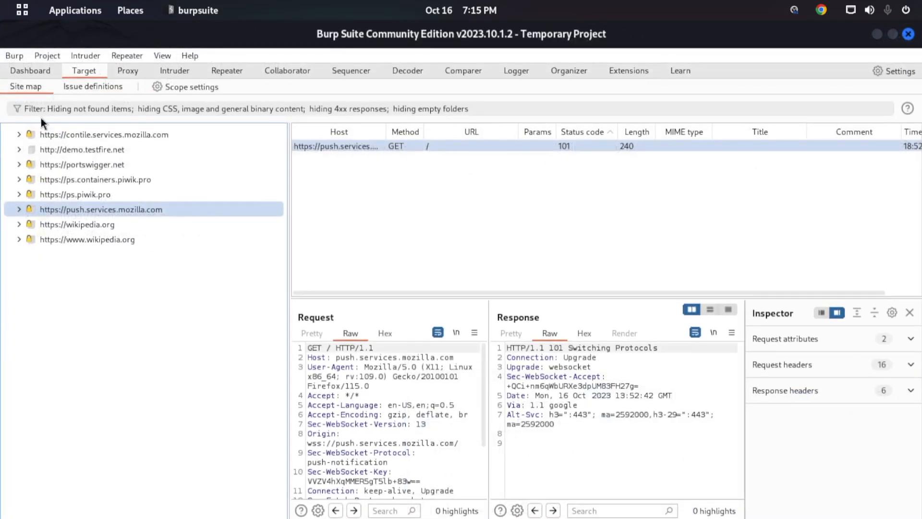
pyautogui.click(88, 224)
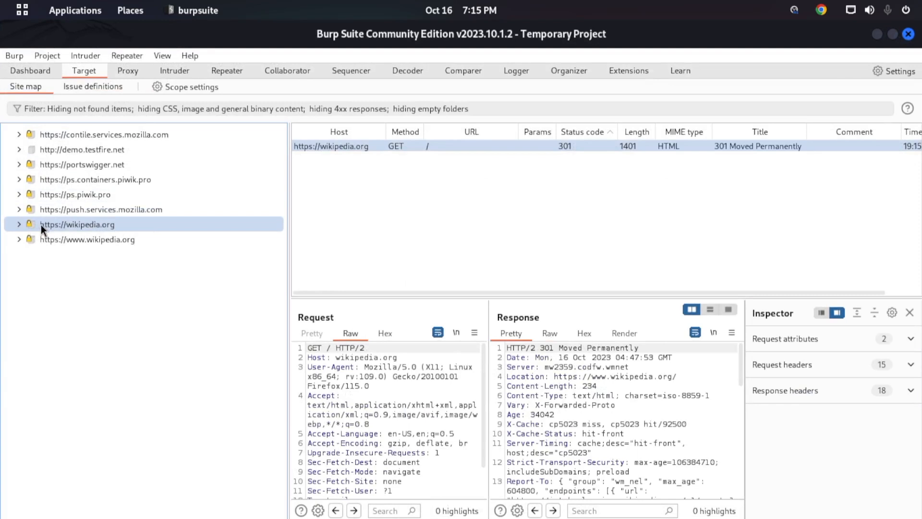
pyautogui.click(73, 240)
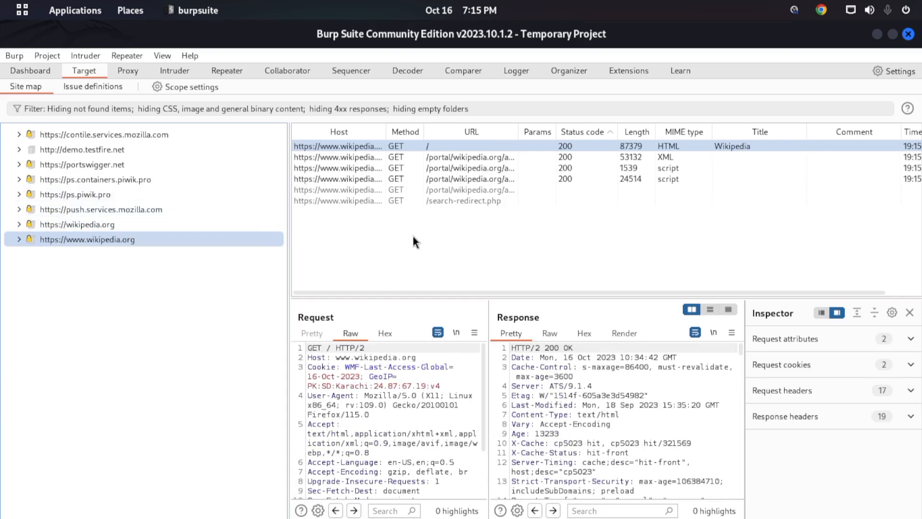
pyautogui.click(19, 225)
pyautogui.click(20, 254)
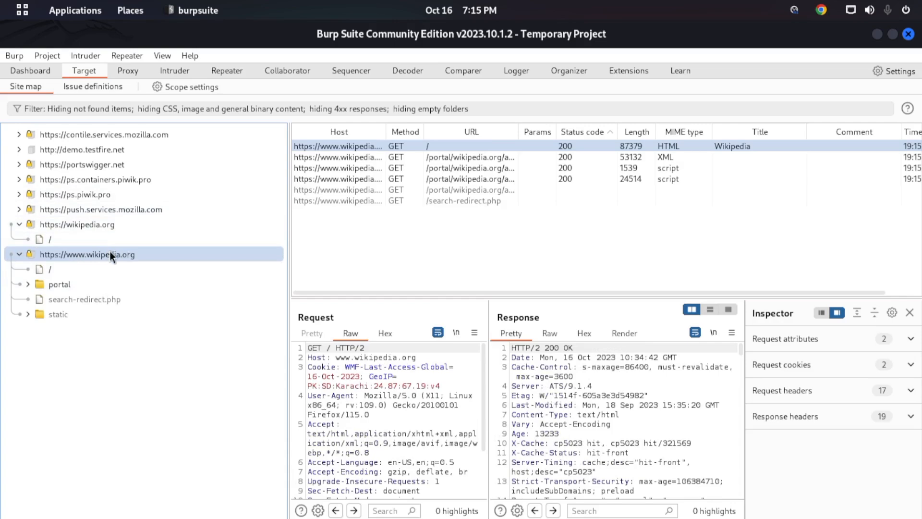
# - Switch to Firefox and open Wikimedia Commons from the Wikipedia page
pyautogui.moveTo(1, 1)
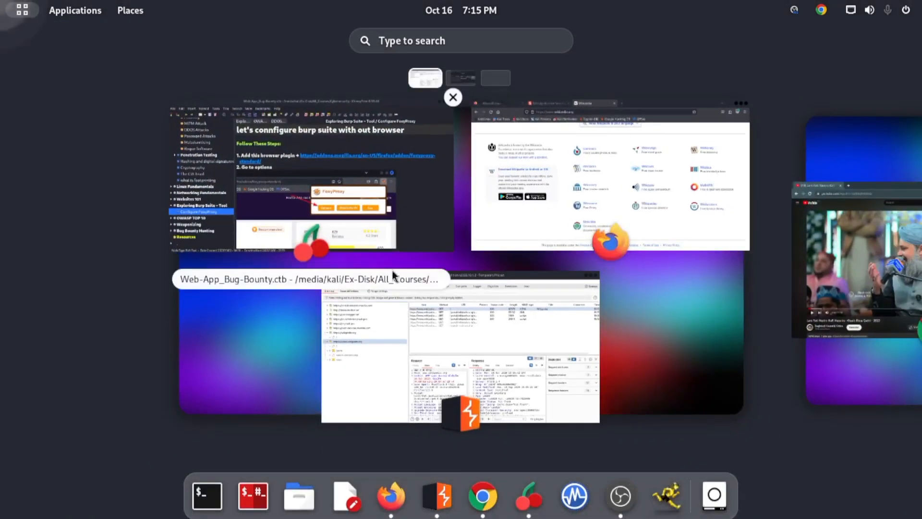
pyautogui.click(533, 193)
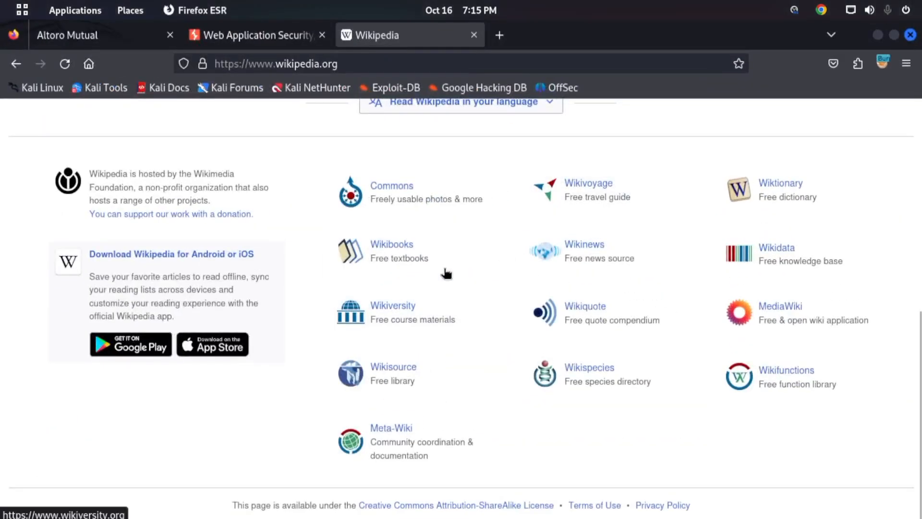
pyautogui.scroll(10, 446, 279)
pyautogui.scroll(-8, 437, 275)
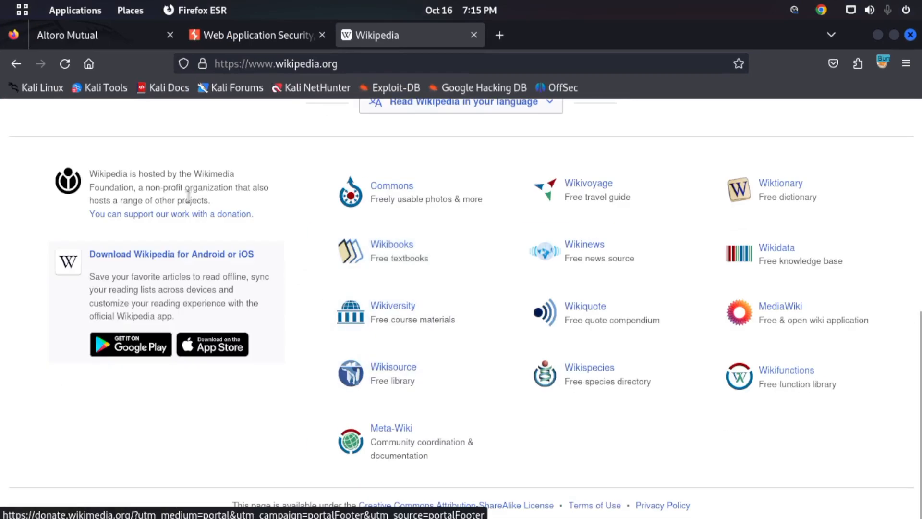
pyautogui.click(388, 197)
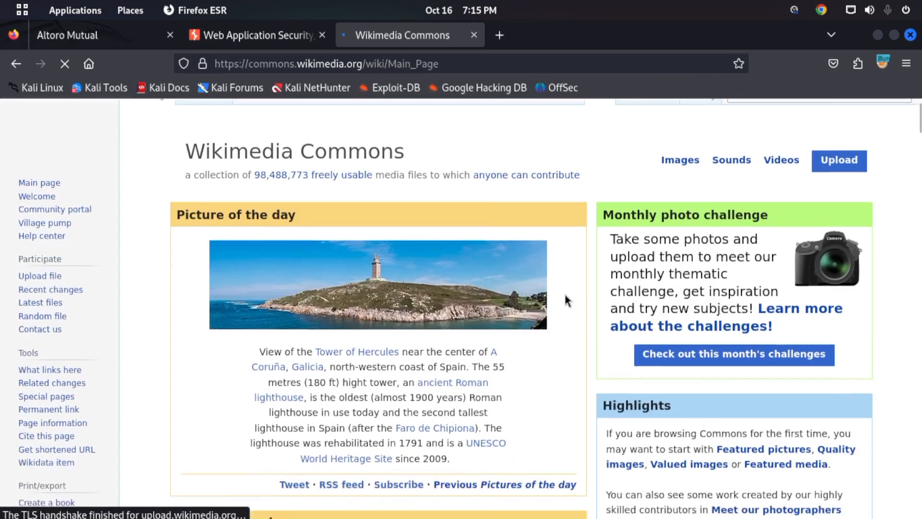
pyautogui.scroll(-7, 565, 274)
pyautogui.scroll(7, 557, 281)
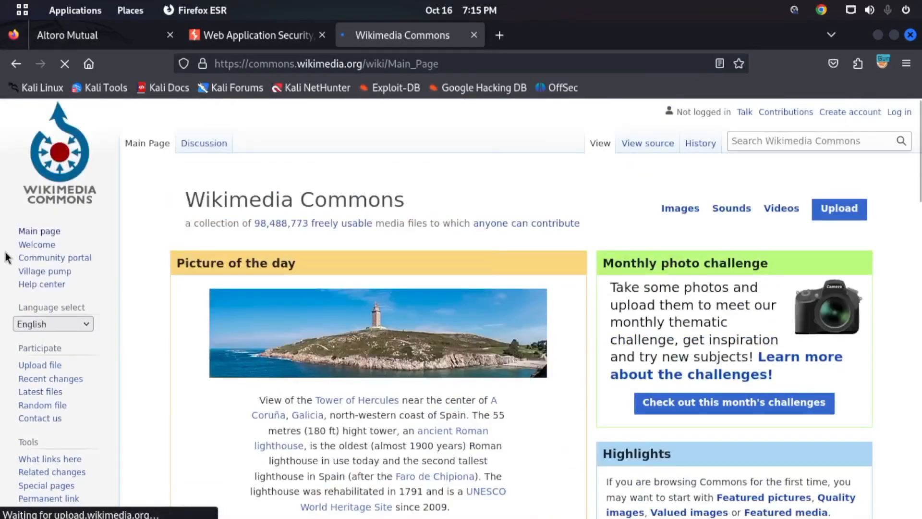
# - Open the Commons Welcome page, visit Wiktionary from it and go back to the Welcome page
pyautogui.click(36, 248)
pyautogui.scroll(-10, 325, 236)
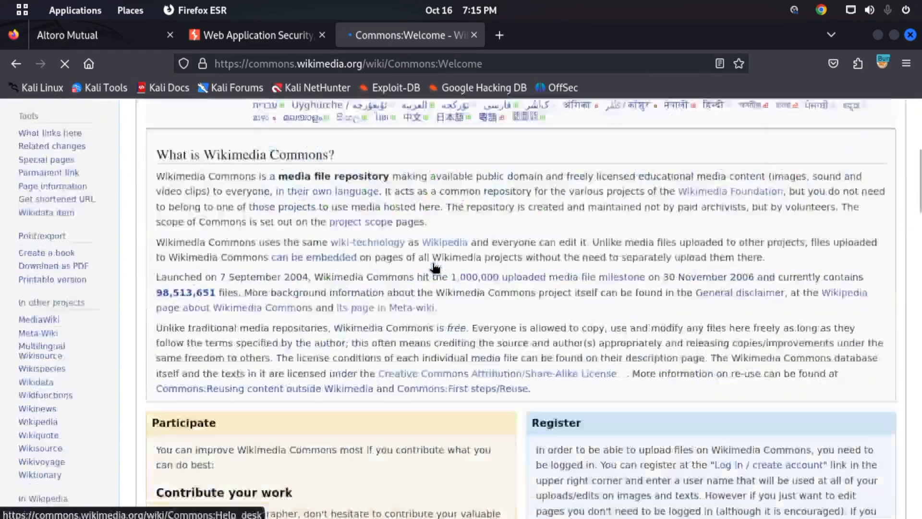
pyautogui.scroll(-10, 325, 236)
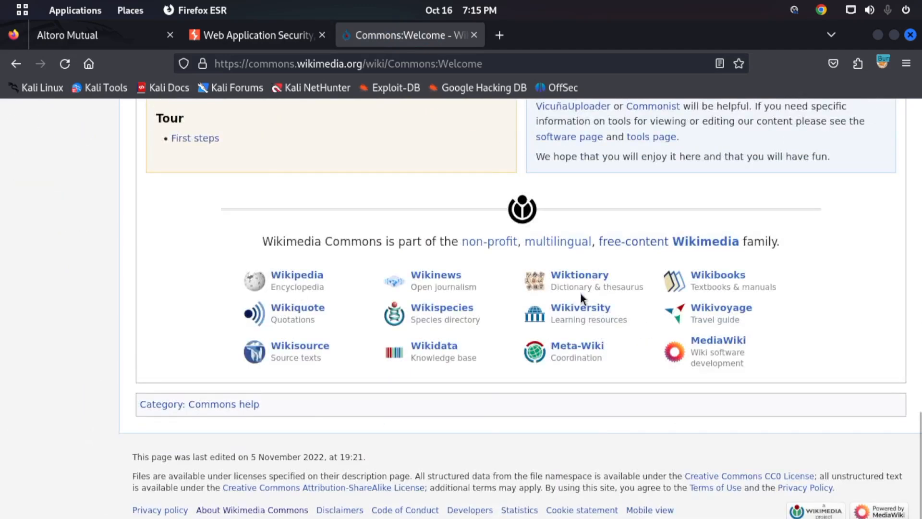
pyautogui.click(585, 280)
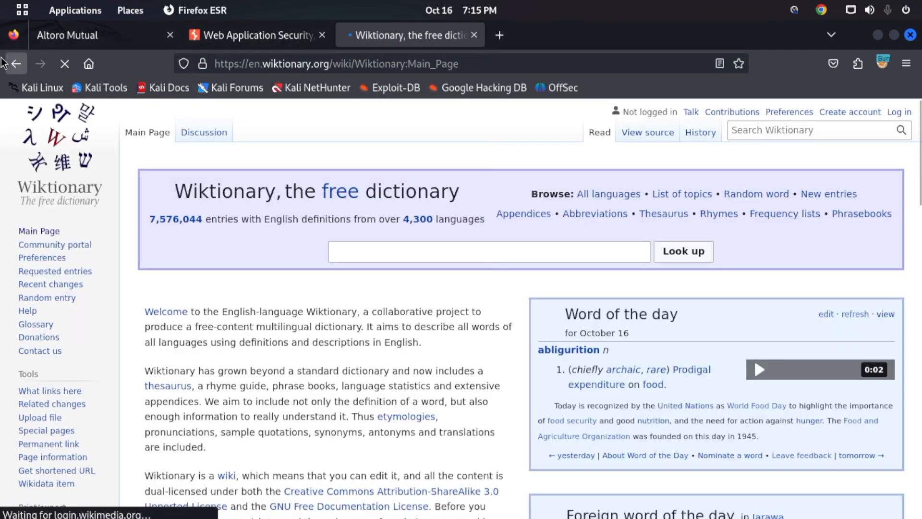
pyautogui.click(16, 67)
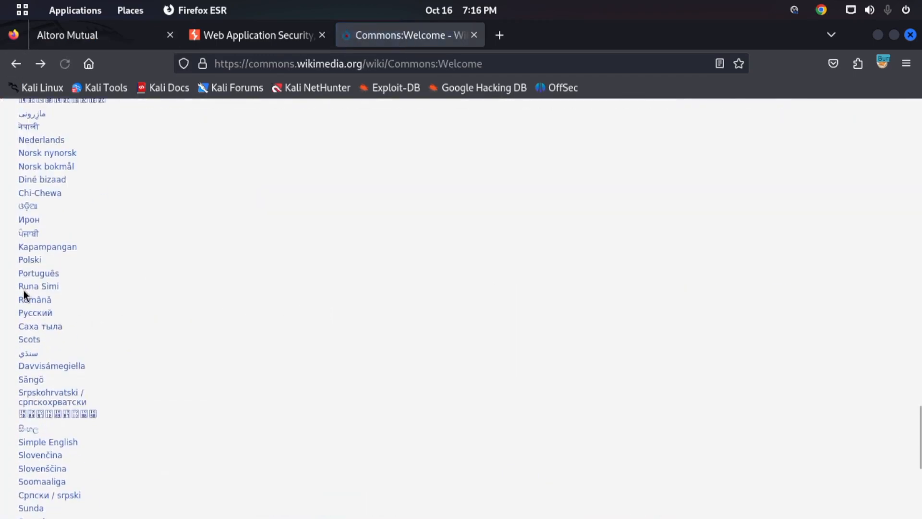
pyautogui.scroll(-6, 191, 359)
pyautogui.scroll(16, 618, 305)
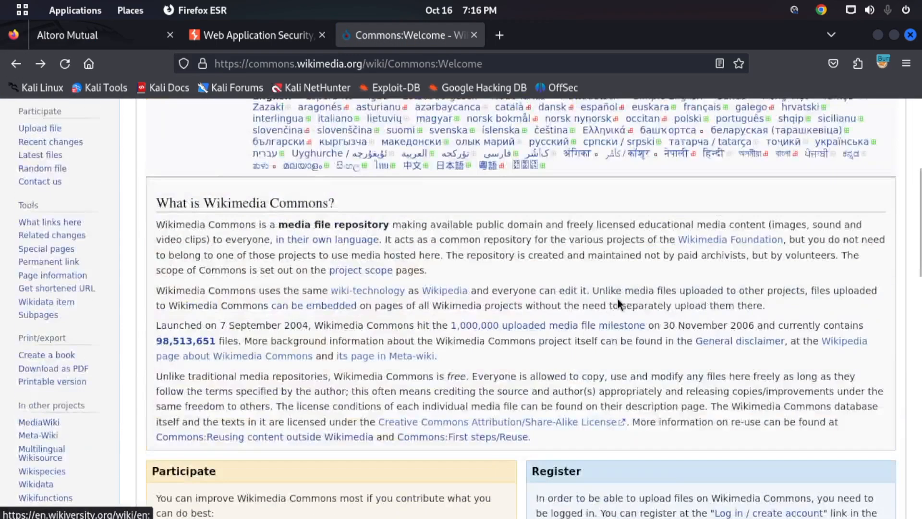
# - Search Wikimedia Commons for "cyber threats" and browse through the image results
pyautogui.click(771, 140)
pyautogui.write('cyber t')
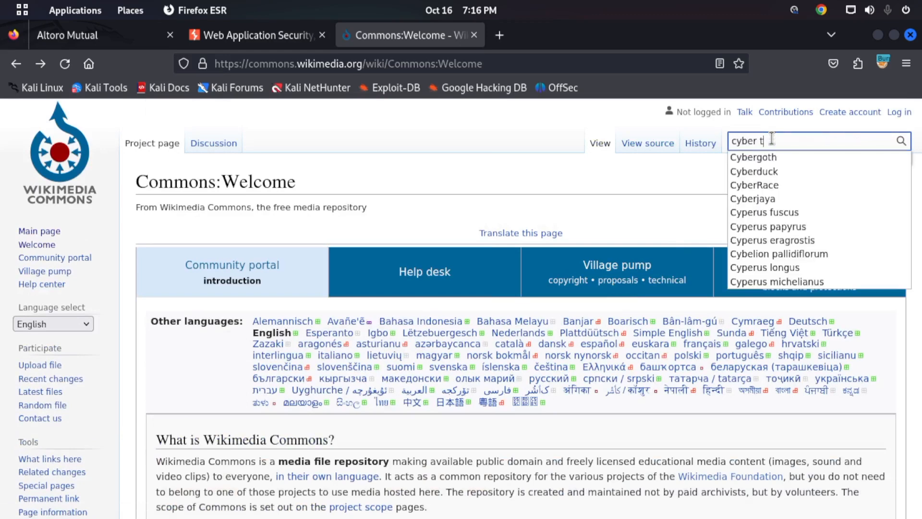
pyautogui.write('hreats')
pyautogui.press('Return')
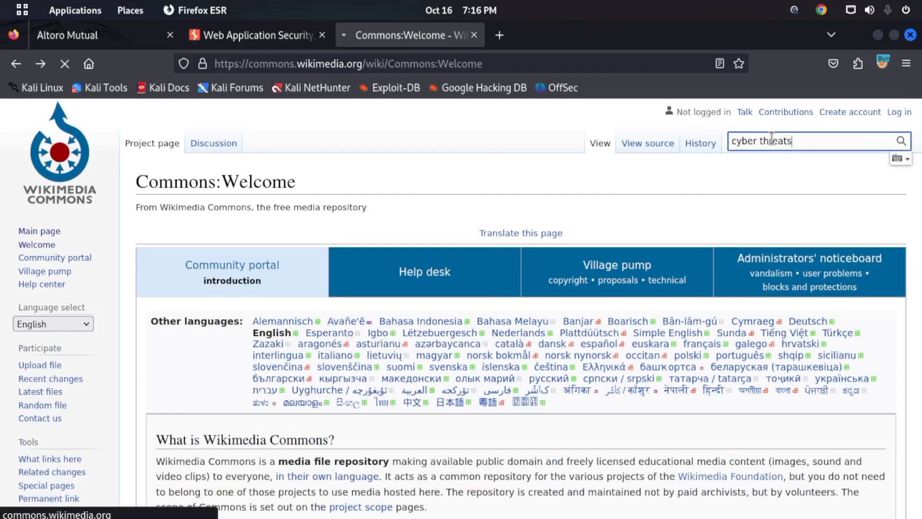
pyautogui.scroll(-5, 619, 223)
pyautogui.scroll(5, 495, 214)
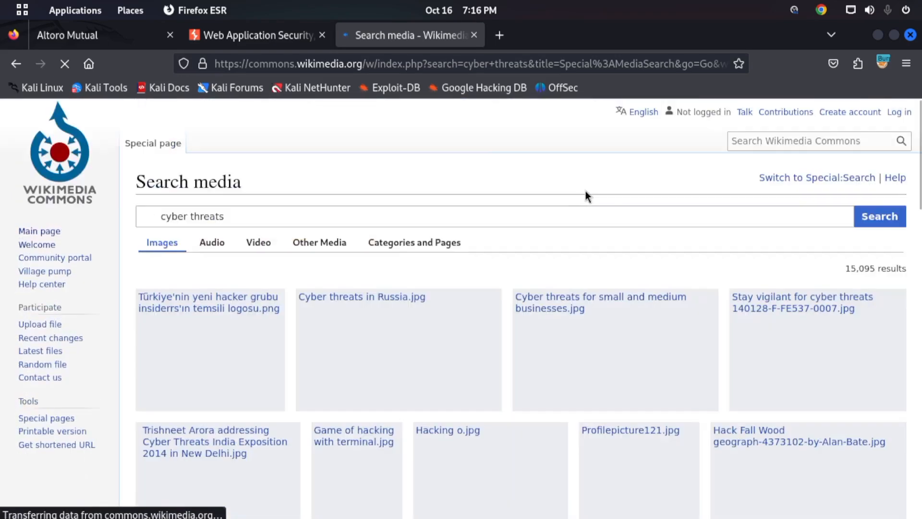
pyautogui.scroll(-10, 570, 169)
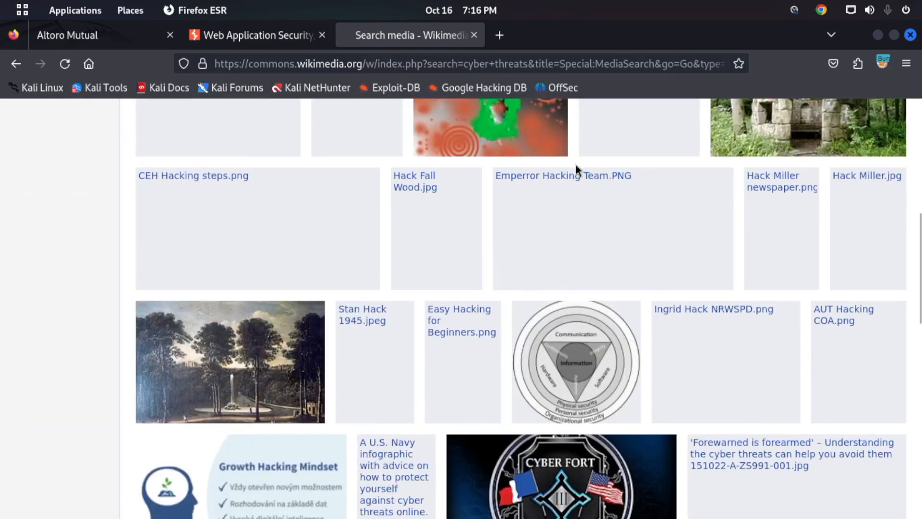
pyautogui.scroll(-10, 576, 178)
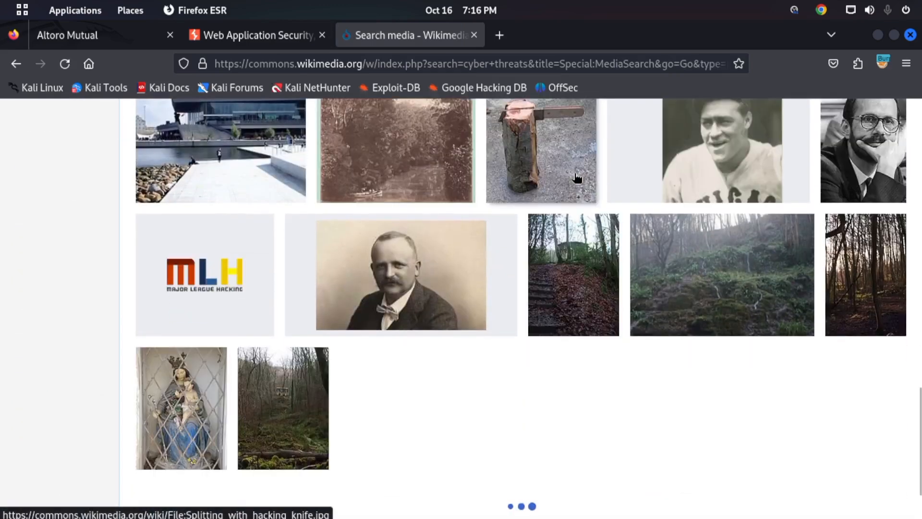
# - Browse further through the Wikimedia Commons image results and switch to Burp Suite
pyautogui.scroll(-10, 577, 179)
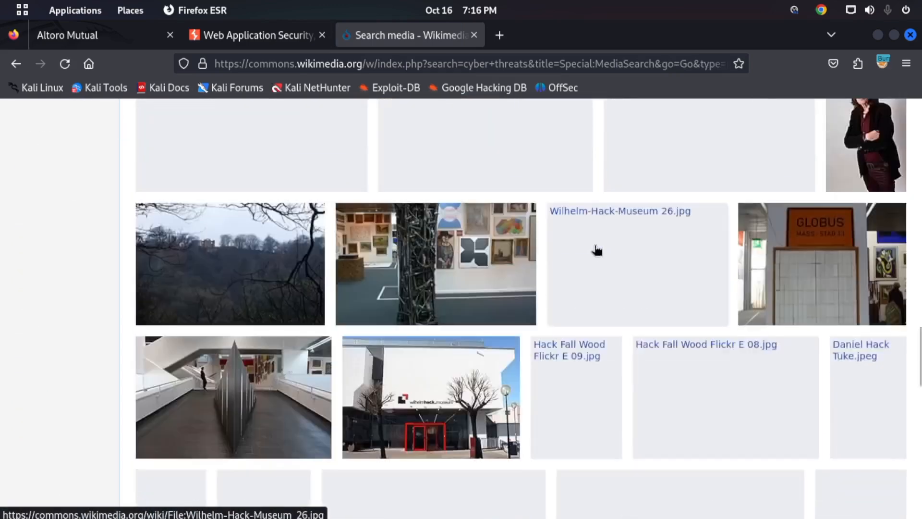
pyautogui.scroll(-3, 578, 224)
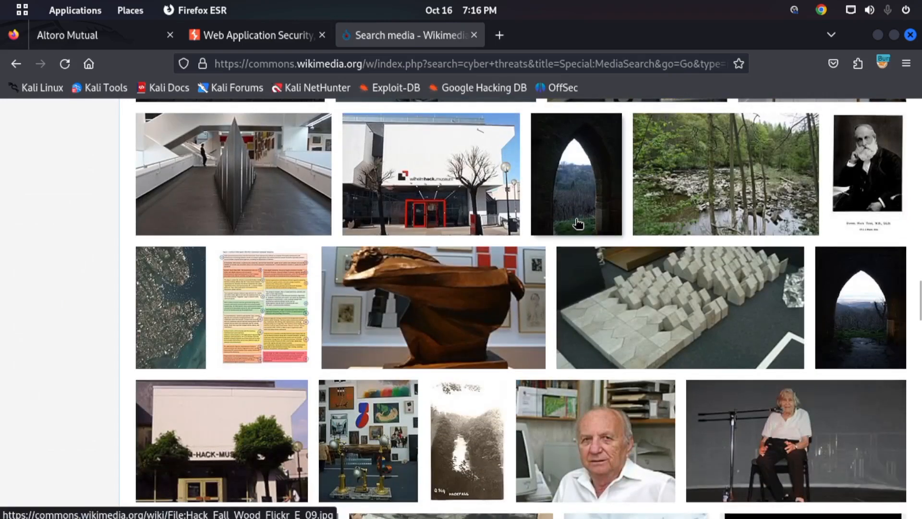
pyautogui.scroll(-15, 578, 224)
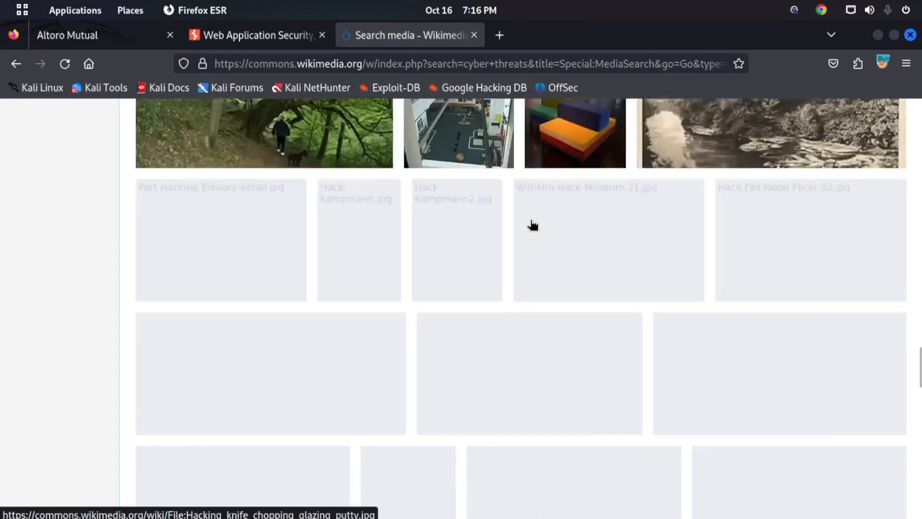
pyautogui.hotkey('alt', 'Tab')
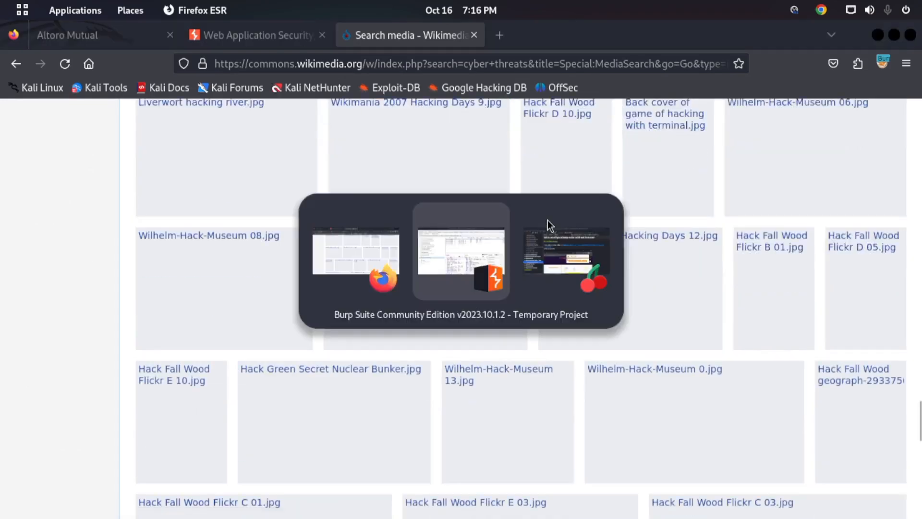
pyautogui.click(498, 258)
pyautogui.click(23, 316)
pyautogui.click(20, 344)
pyautogui.click(20, 344)
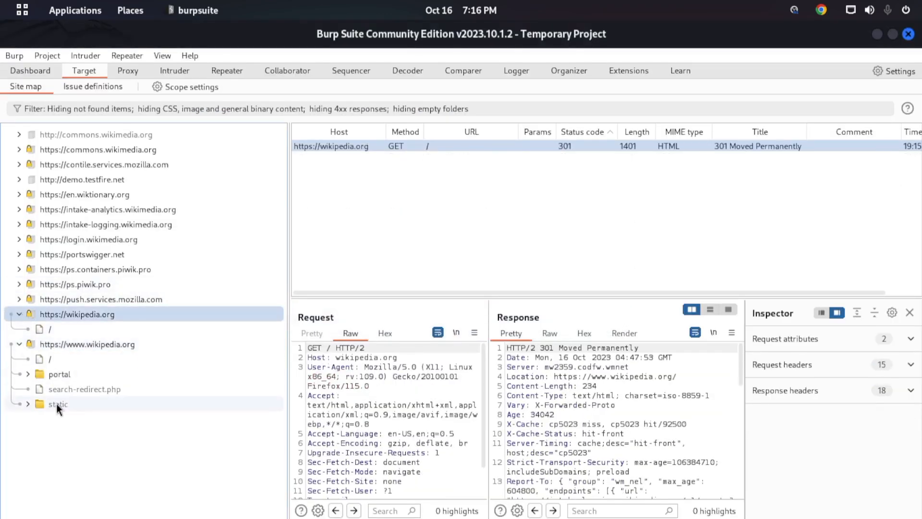
pyautogui.click(31, 376)
pyautogui.click(28, 374)
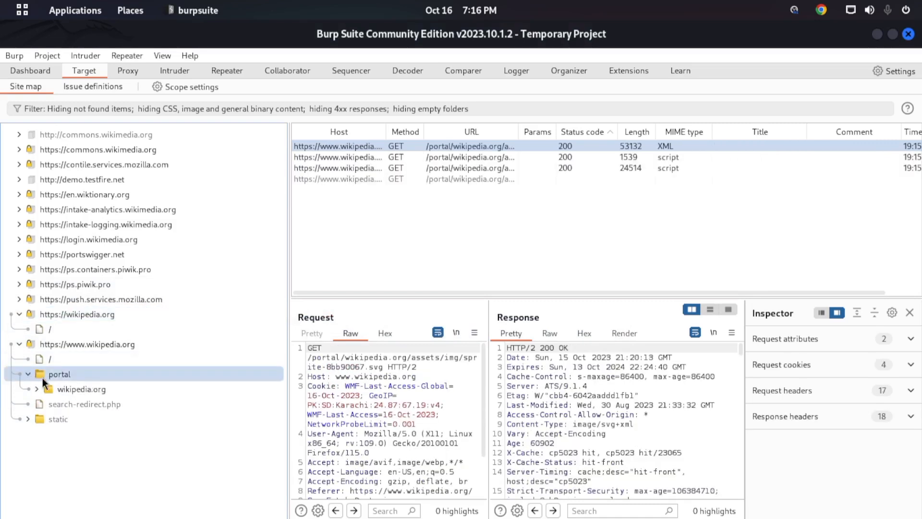
pyautogui.click(36, 390)
pyautogui.click(45, 403)
pyautogui.click(54, 419)
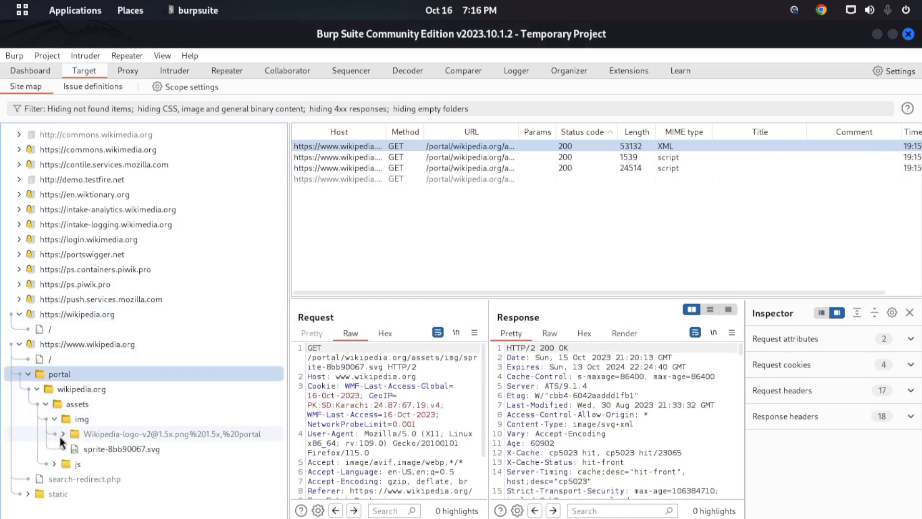
pyautogui.click(76, 463)
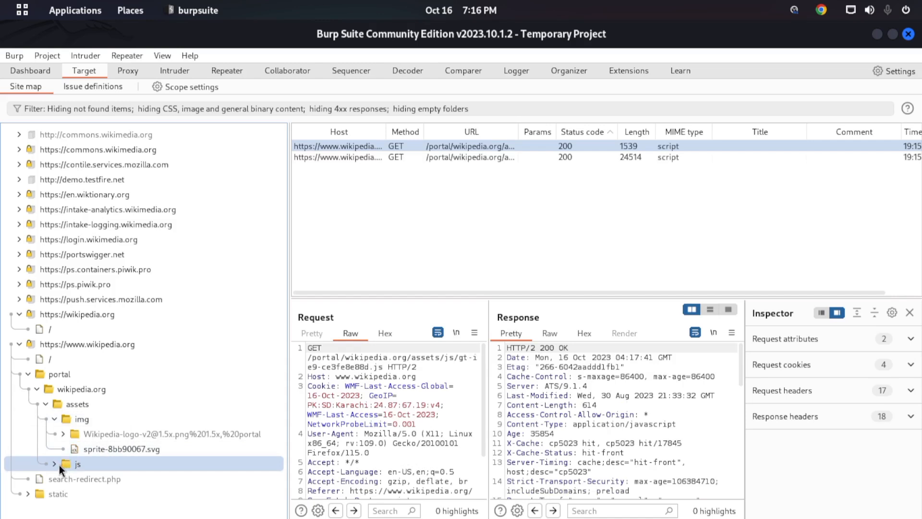
pyautogui.click(54, 463)
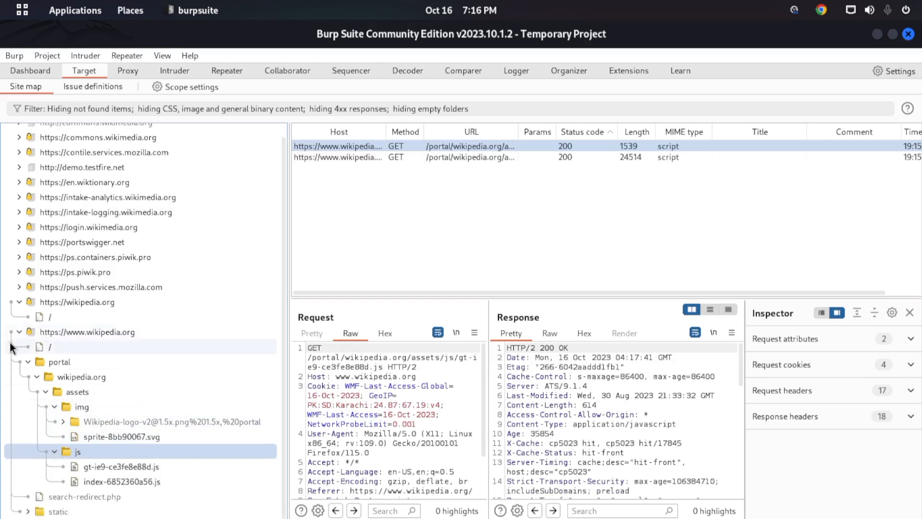
pyautogui.click(19, 344)
pyautogui.click(19, 329)
pyautogui.click(18, 314)
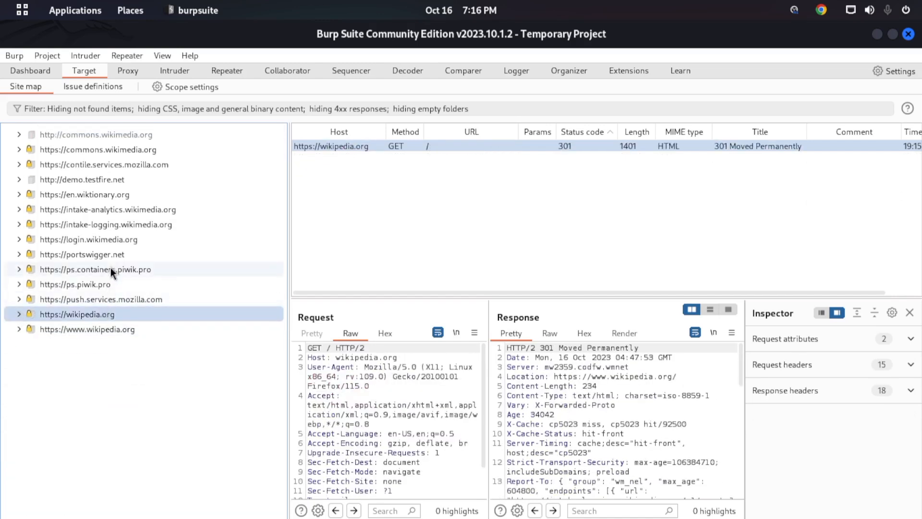
pyautogui.doubleClick(115, 146)
pyautogui.doubleClick(57, 179)
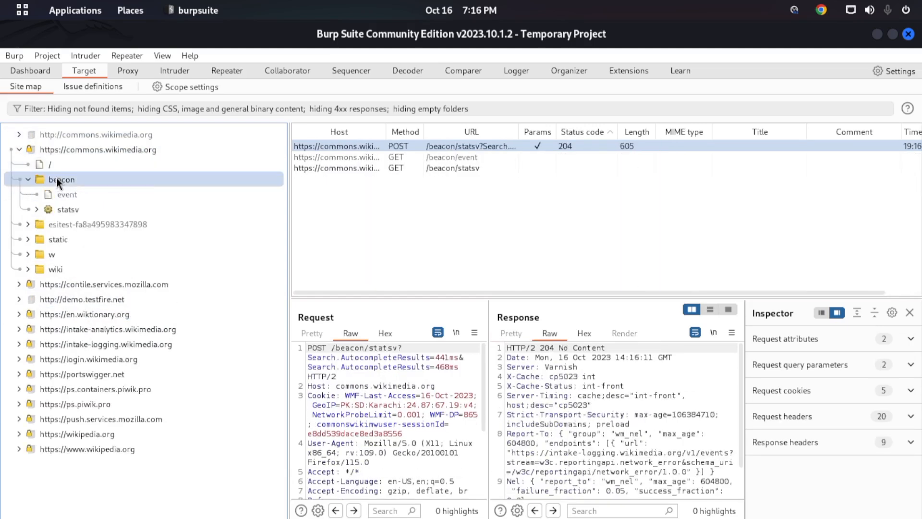
pyautogui.click(110, 151)
pyautogui.click(123, 134)
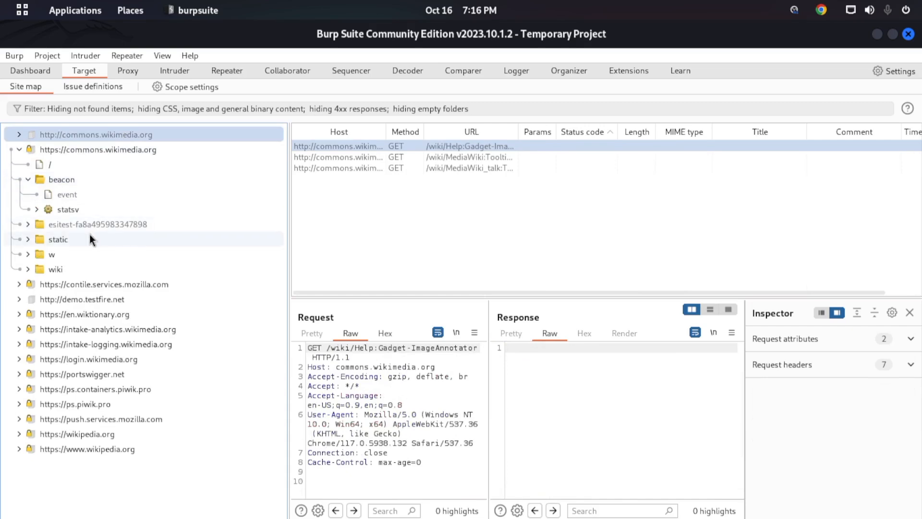
pyautogui.click(103, 315)
pyautogui.doubleClick(114, 318)
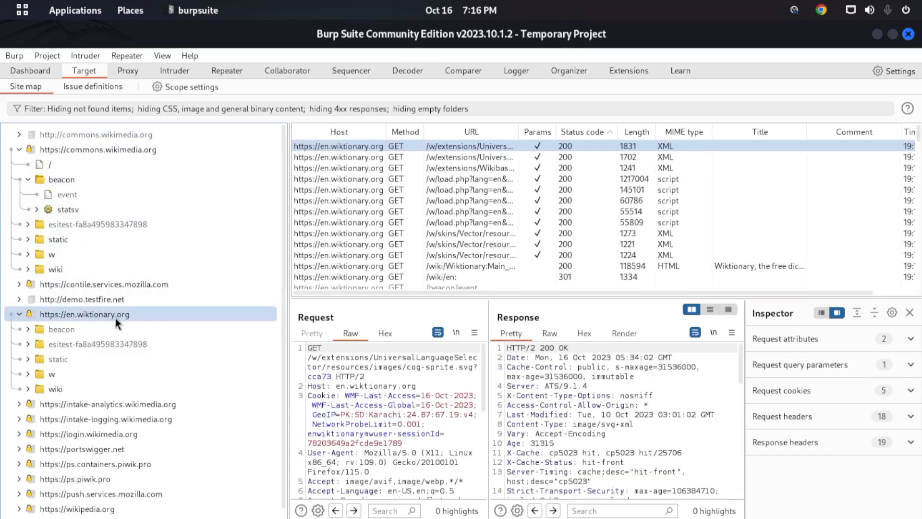
pyautogui.scroll(-1, 124, 319)
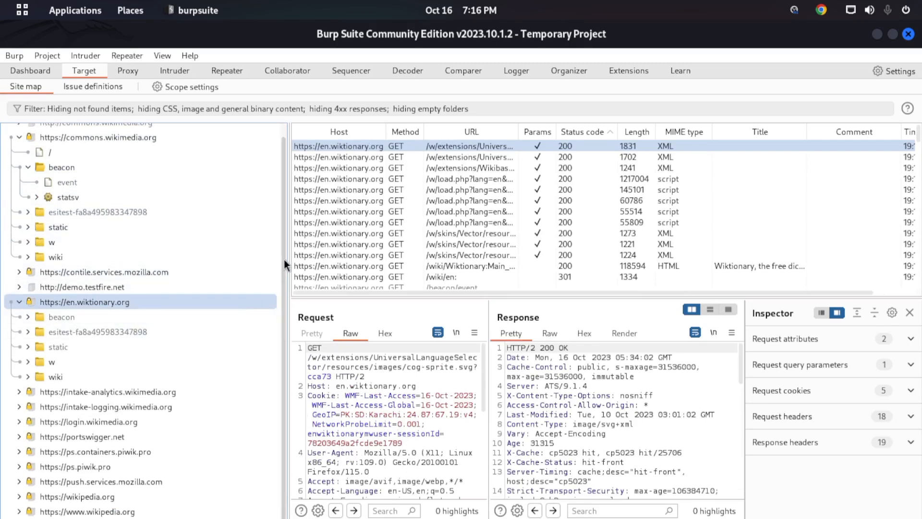
pyautogui.scroll(1, 284, 313)
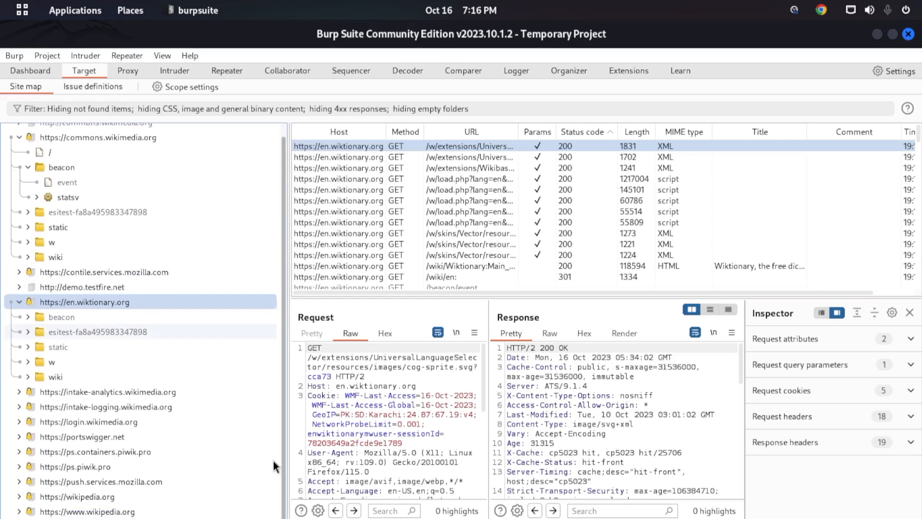
pyautogui.click(21, 147)
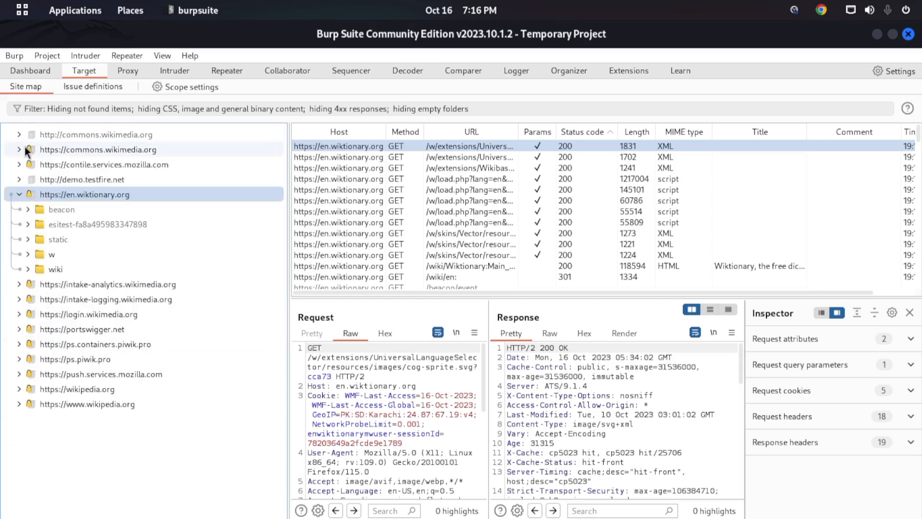
pyautogui.click(21, 194)
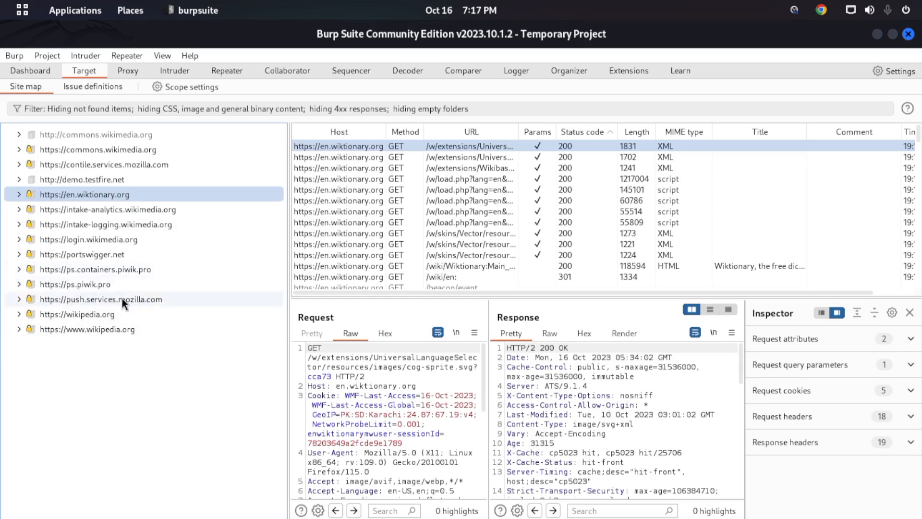
pyautogui.click(147, 186)
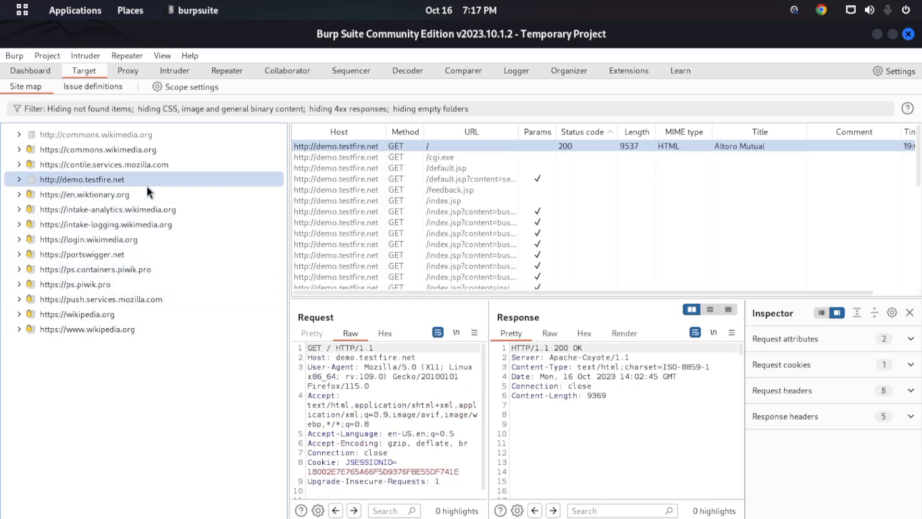
pyautogui.rightClick(109, 181)
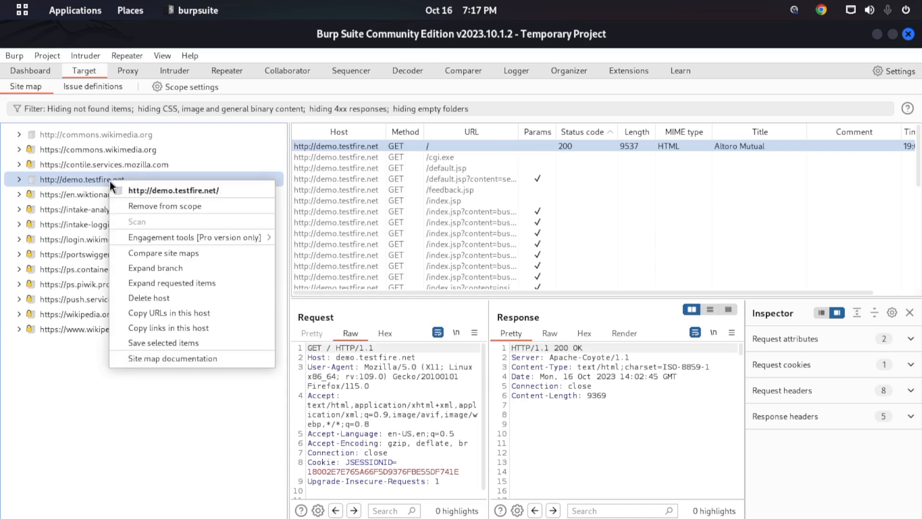
pyautogui.click(158, 208)
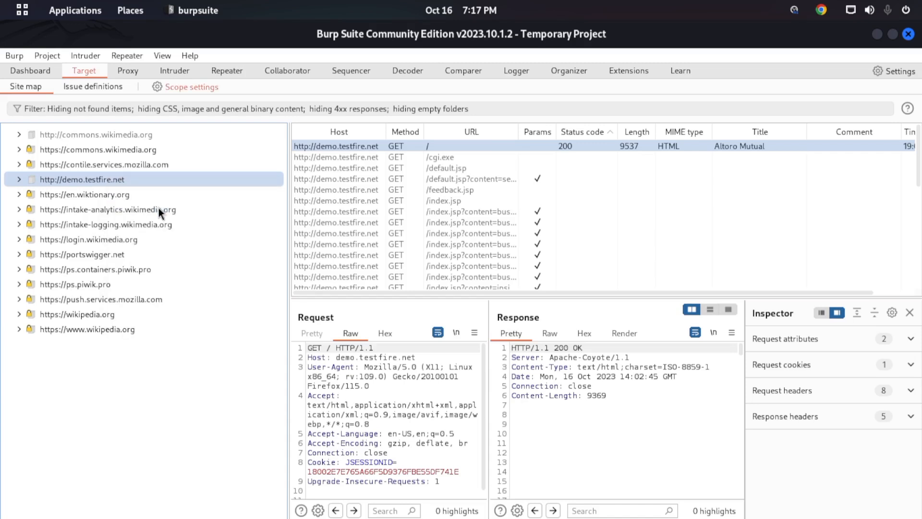
pyautogui.rightClick(51, 181)
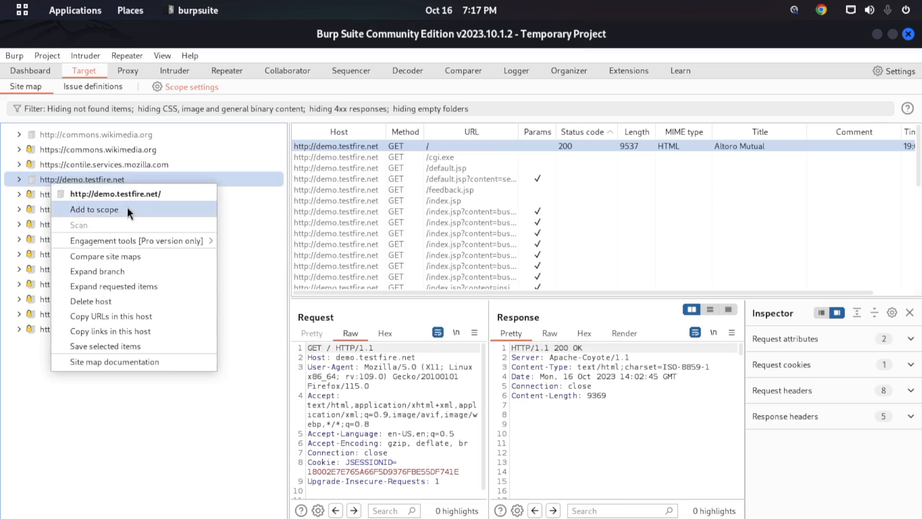
pyautogui.click(94, 212)
pyautogui.click(516, 339)
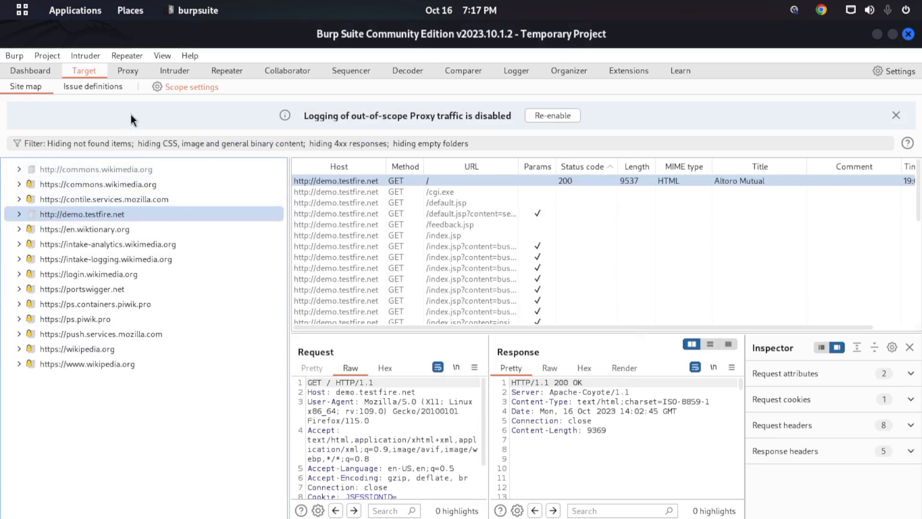
# - Review the included hosts in the target scope settings and re-enable logging of out-of-scope Proxy traffic
pyautogui.click(177, 88)
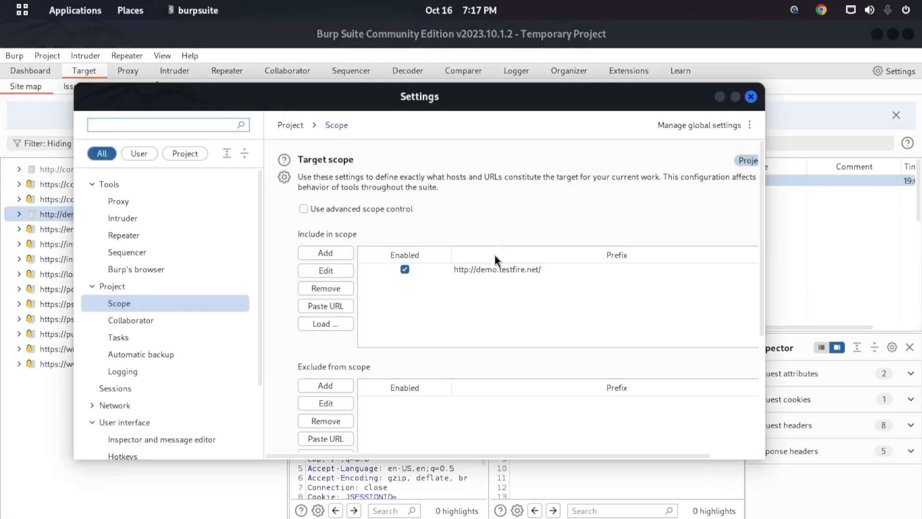
pyautogui.click(751, 96)
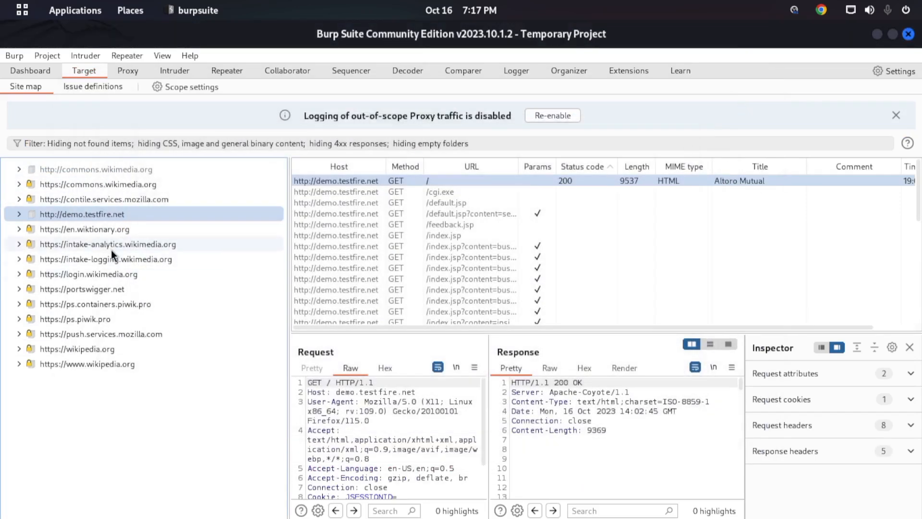
pyautogui.click(543, 117)
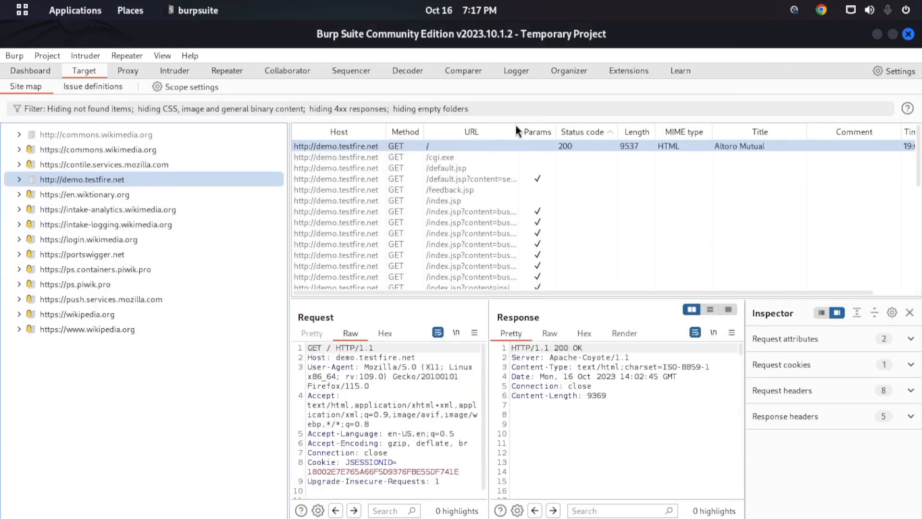
# - Filter the site map to show only in-scope items, and turn that filter off to list all hosts again
pyautogui.click(219, 110)
pyautogui.click(270, 238)
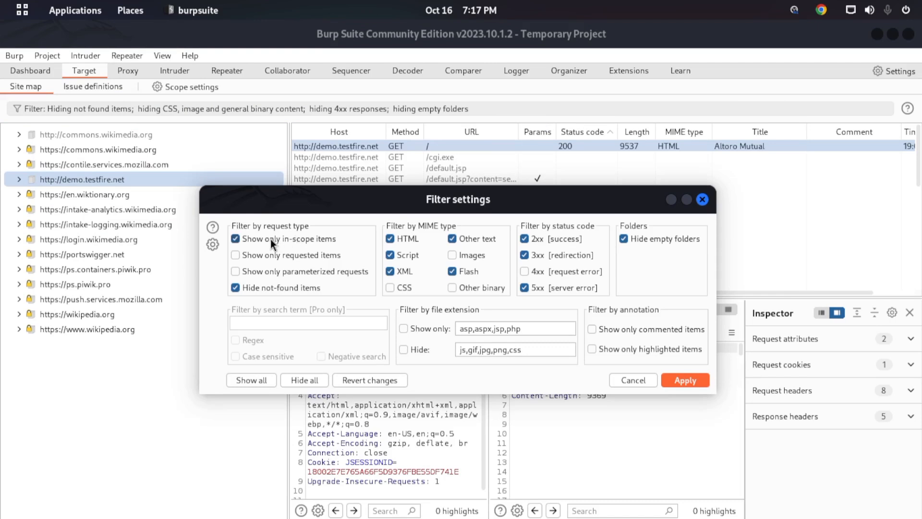
pyautogui.click(684, 380)
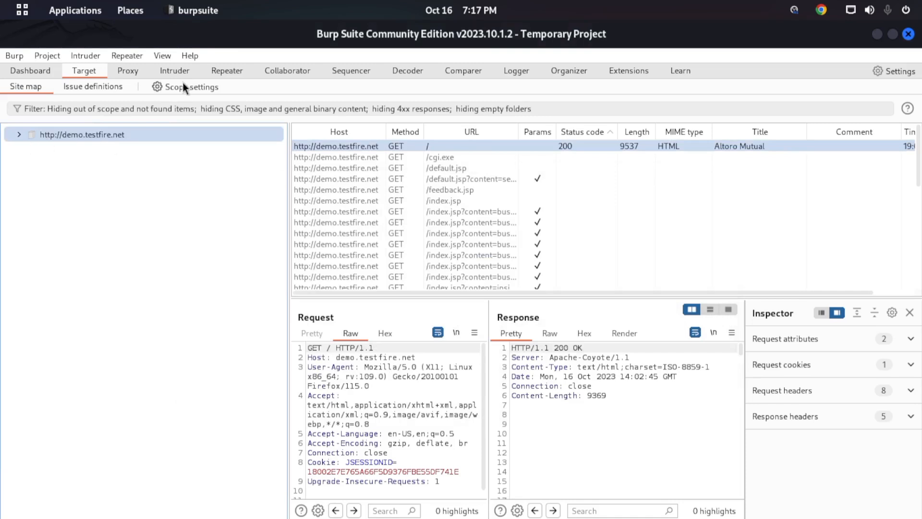
pyautogui.click(172, 112)
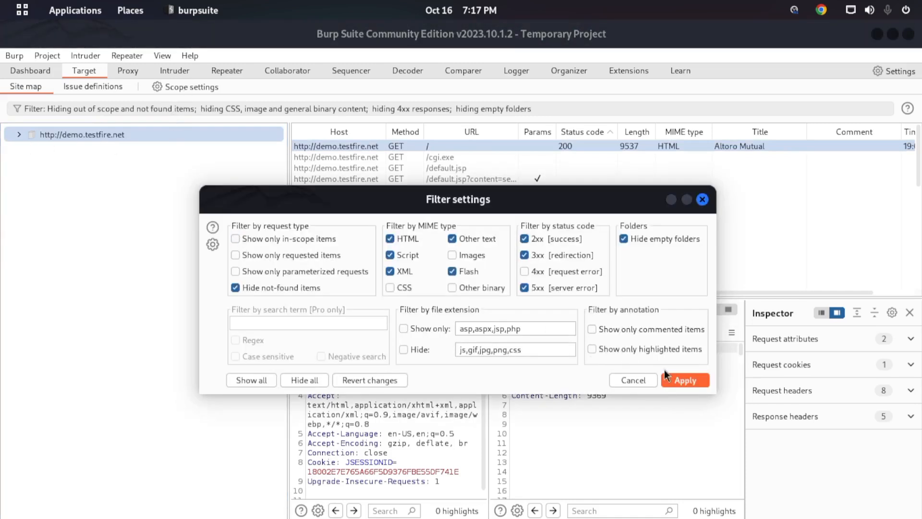
pyautogui.click(677, 379)
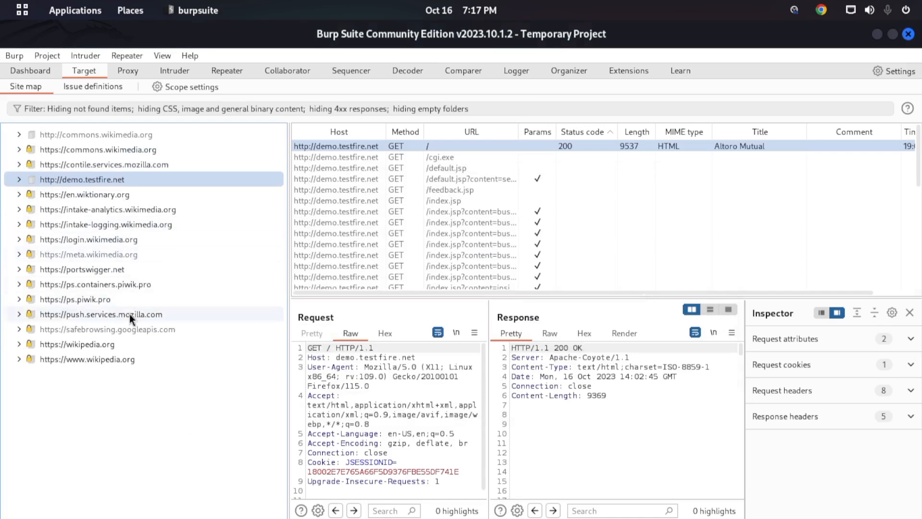
pyautogui.click(117, 269)
pyautogui.rightClick(118, 269)
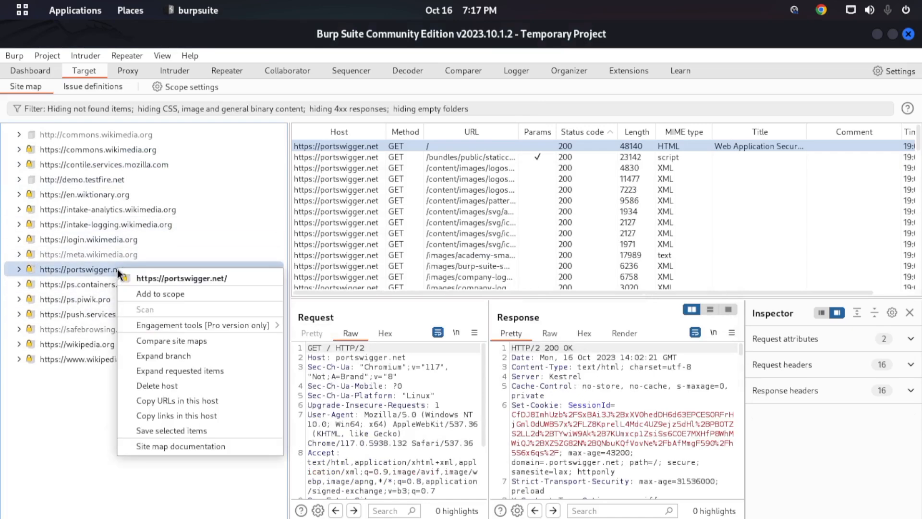
pyautogui.click(157, 291)
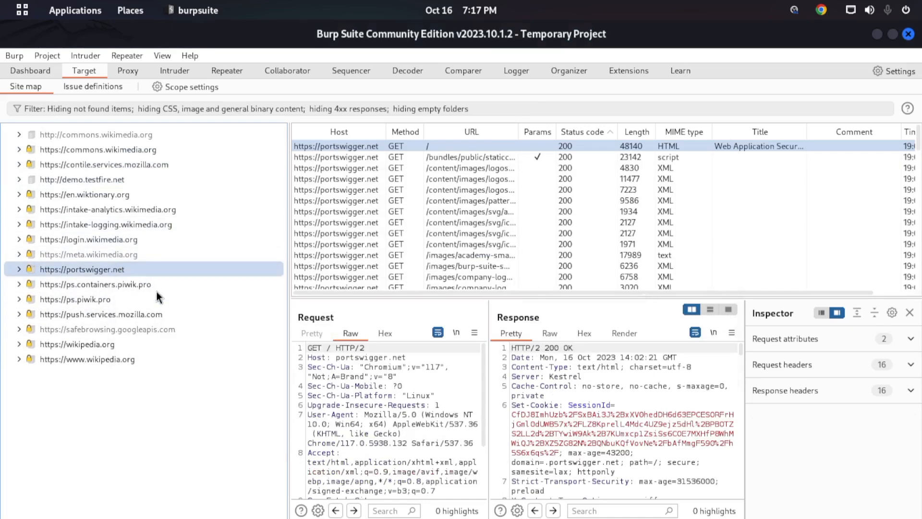
pyautogui.click(111, 107)
pyautogui.click(235, 238)
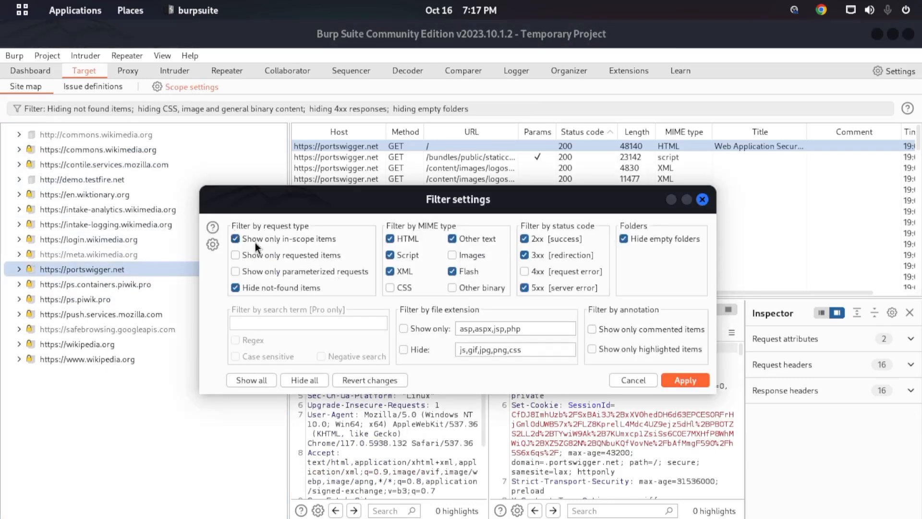
pyautogui.click(671, 385)
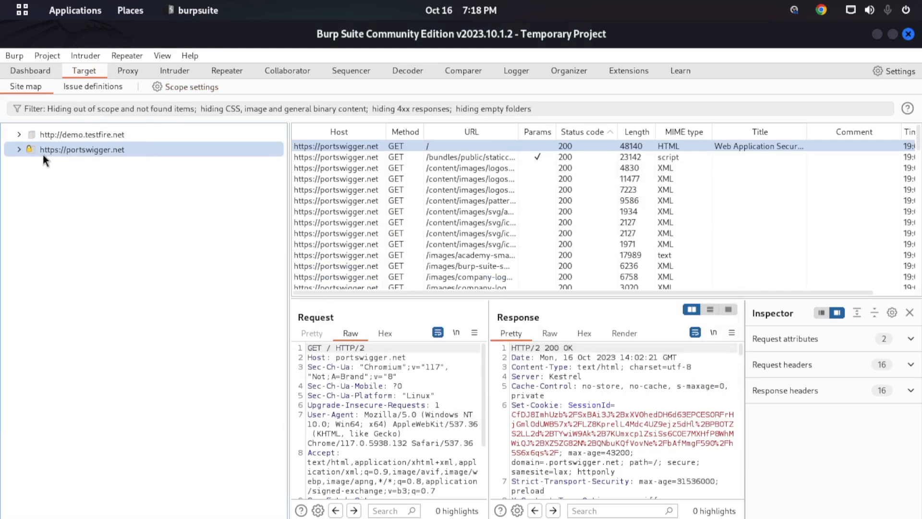
pyautogui.click(20, 150)
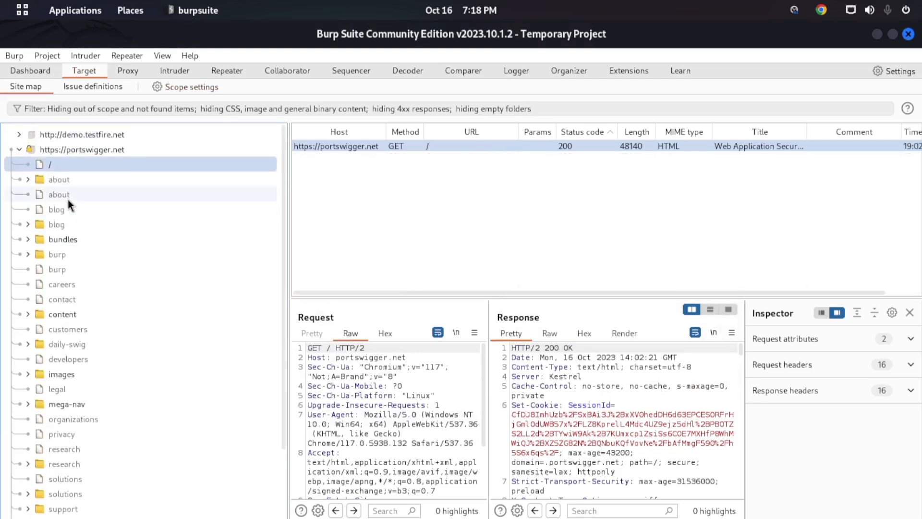
pyautogui.click(20, 149)
pyautogui.click(22, 137)
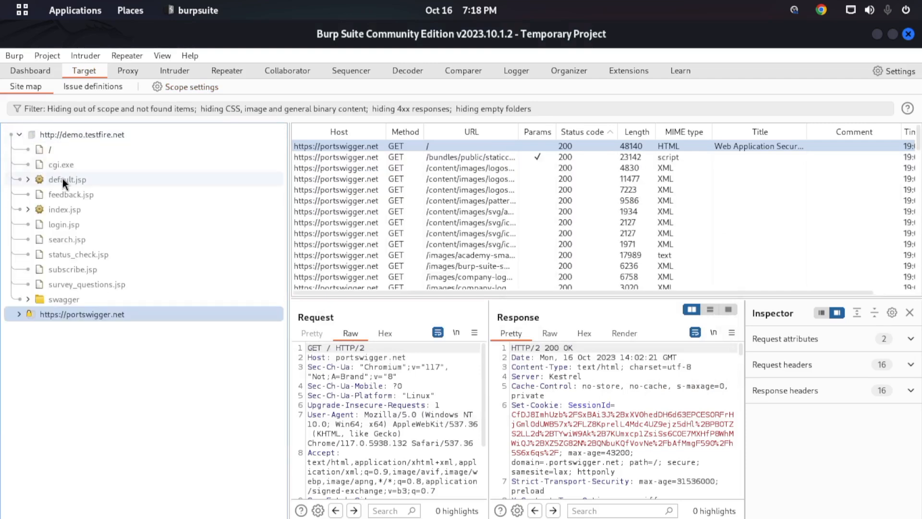
pyautogui.click(20, 133)
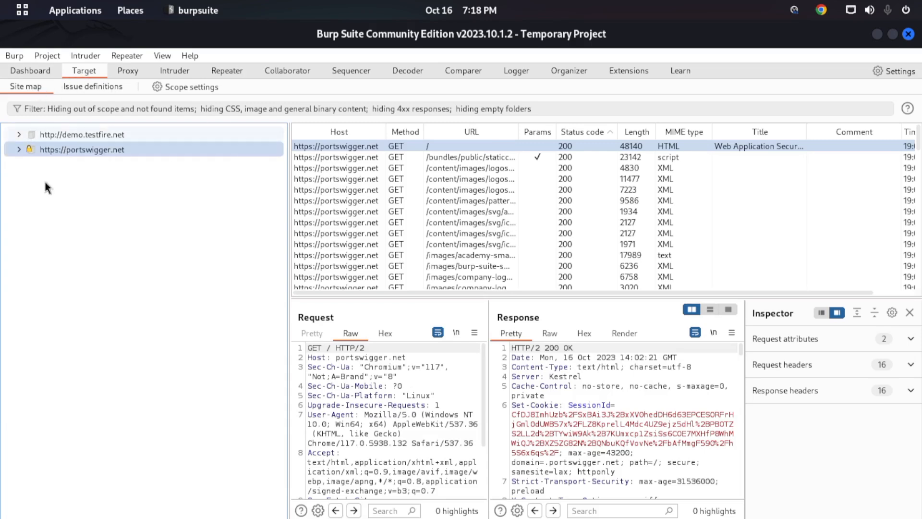
pyautogui.click(70, 137)
pyautogui.click(75, 150)
pyautogui.click(80, 136)
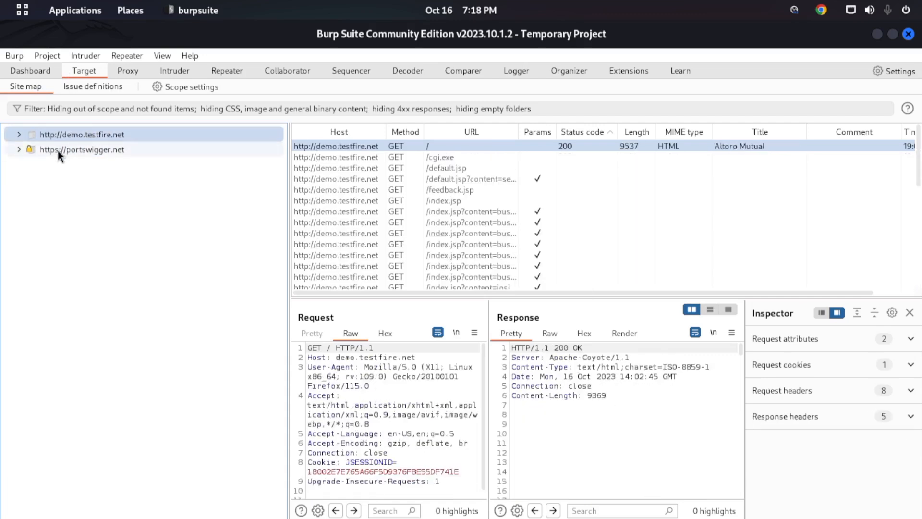
pyautogui.click(72, 149)
pyautogui.scroll(-5, 669, 212)
pyautogui.scroll(-10, 670, 207)
pyautogui.scroll(3, 639, 220)
pyautogui.click(478, 179)
pyautogui.click(448, 212)
pyautogui.click(463, 244)
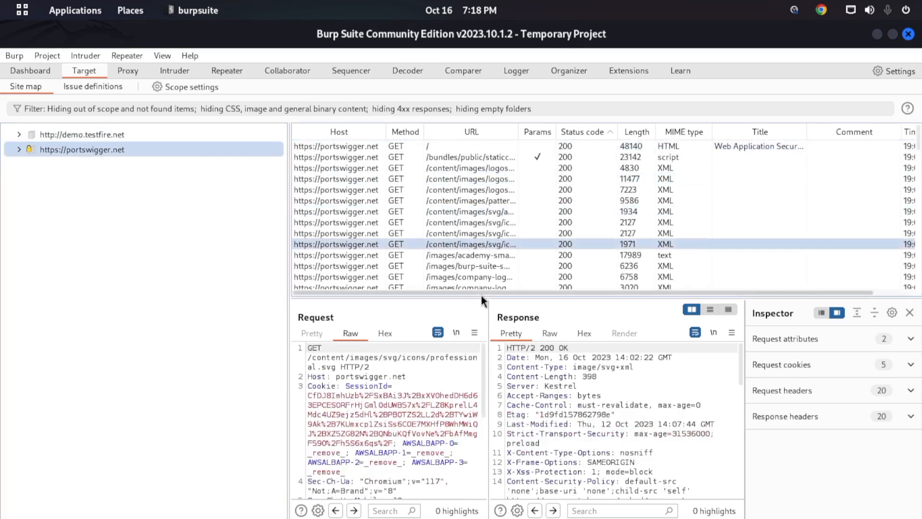
# - Enlarge the request and response panes and examine the headers of a /content/images/logos entry in both
pyautogui.moveTo(482, 294); pyautogui.dragTo(485, 209)
pyautogui.click(508, 179)
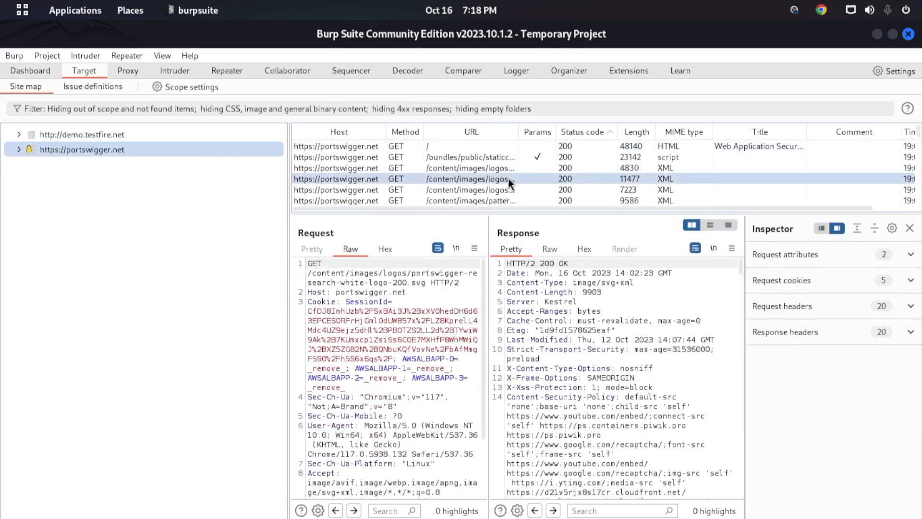
pyautogui.moveTo(356, 292); pyautogui.dragTo(406, 425)
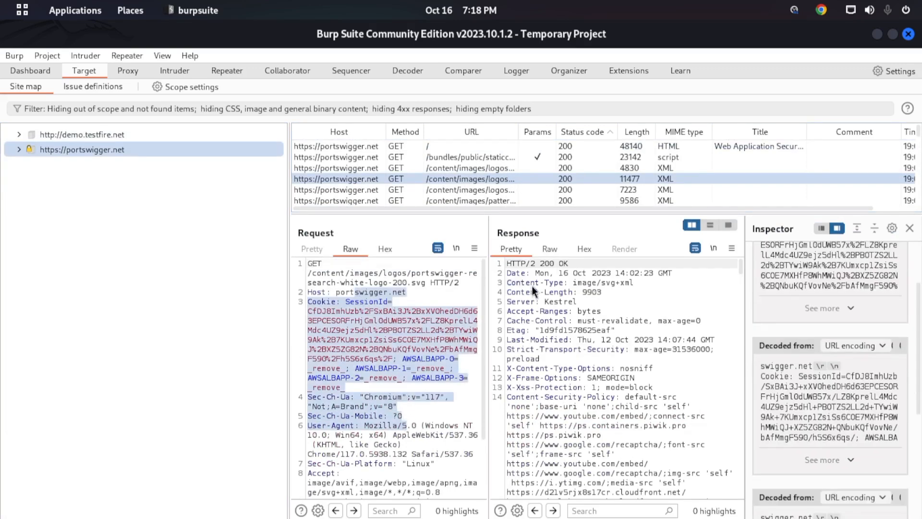
pyautogui.moveTo(530, 283); pyautogui.dragTo(583, 407)
pyautogui.doubleClick(656, 310)
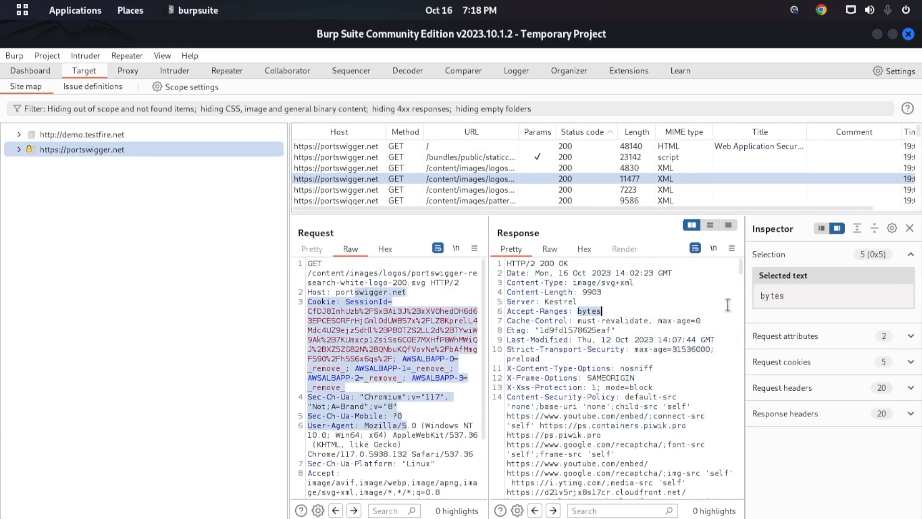
pyautogui.click(642, 310)
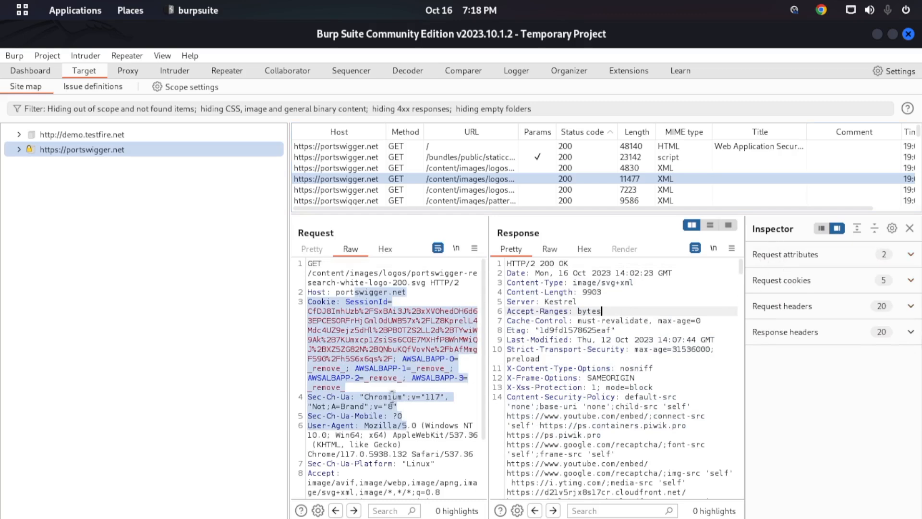
pyautogui.click(587, 355)
pyautogui.click(358, 357)
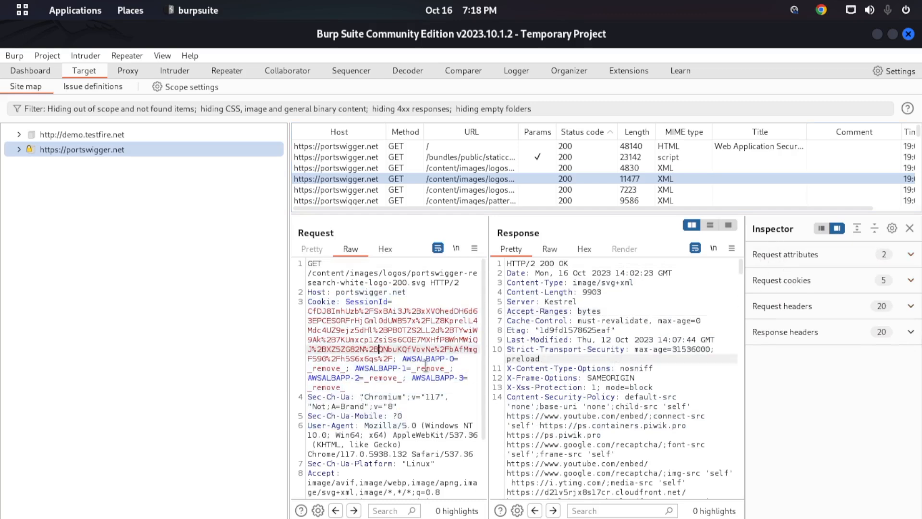
# - Select the SessionId cookie in the request to show its decoded text in the Inspector
pyautogui.scroll(-3, 463, 385)
pyautogui.scroll(3, 463, 384)
pyautogui.moveTo(394, 359); pyautogui.dragTo(312, 311)
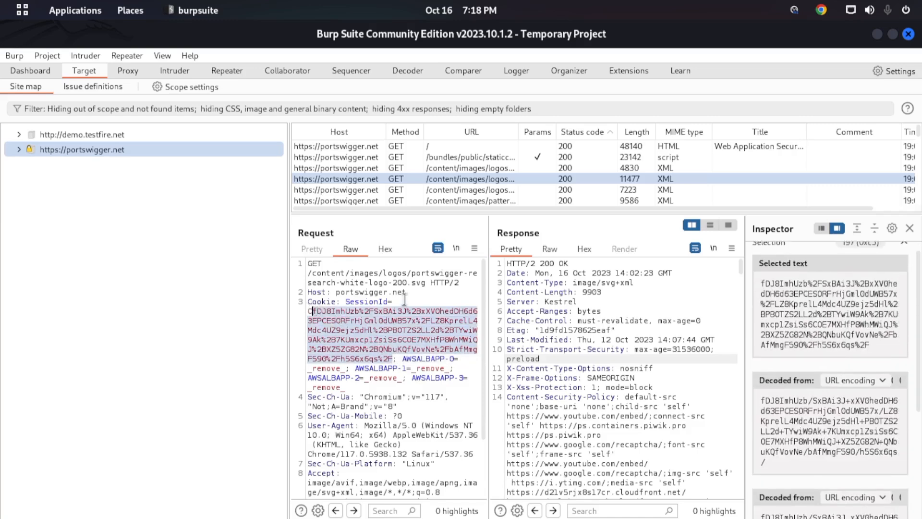
pyautogui.click(338, 312)
pyautogui.moveTo(392, 349); pyautogui.dragTo(300, 310)
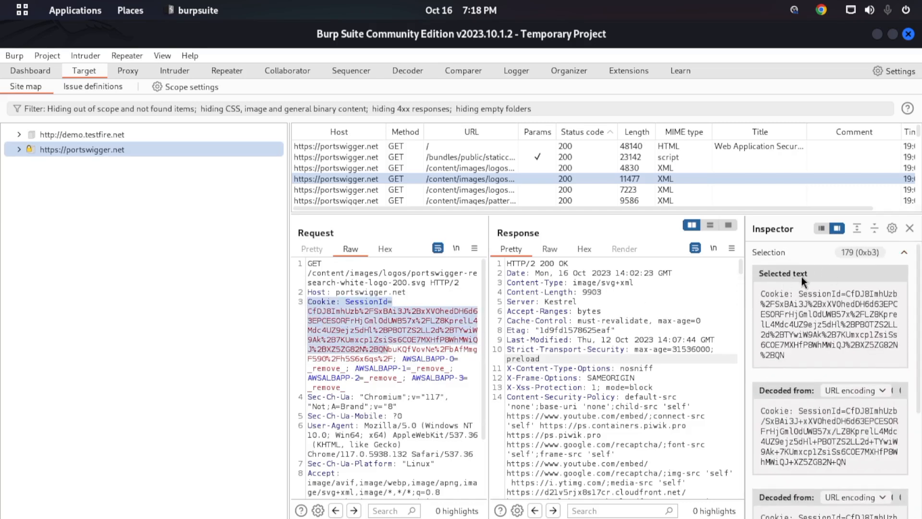
# - Compare the two URL-decoded versions of the selected cookie in the Inspector
pyautogui.scroll(-2, 868, 358)
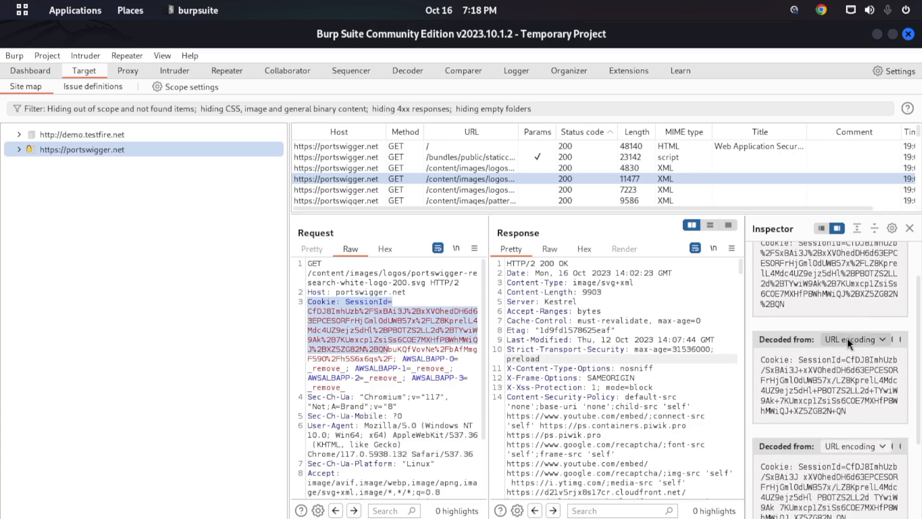
pyautogui.scroll(-2, 849, 344)
pyautogui.moveTo(852, 471); pyautogui.dragTo(761, 414)
pyautogui.click(846, 463)
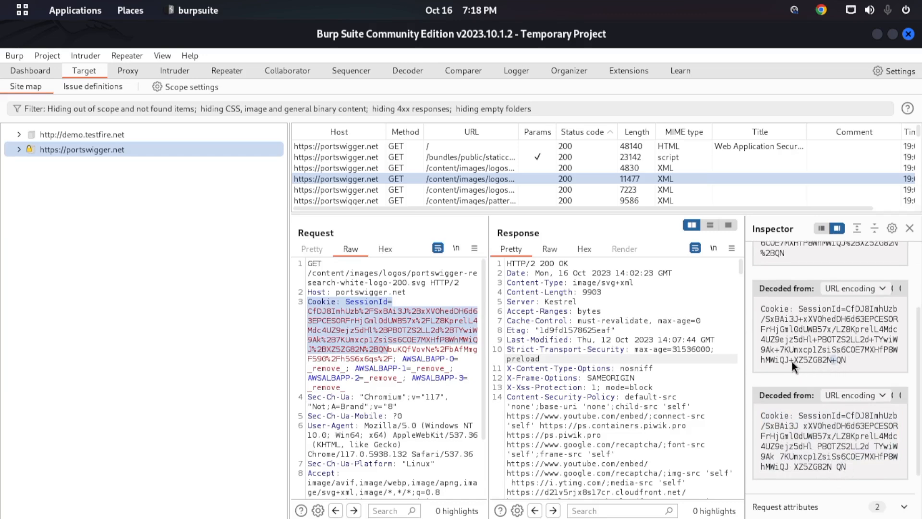
pyautogui.moveTo(831, 456); pyautogui.dragTo(825, 462)
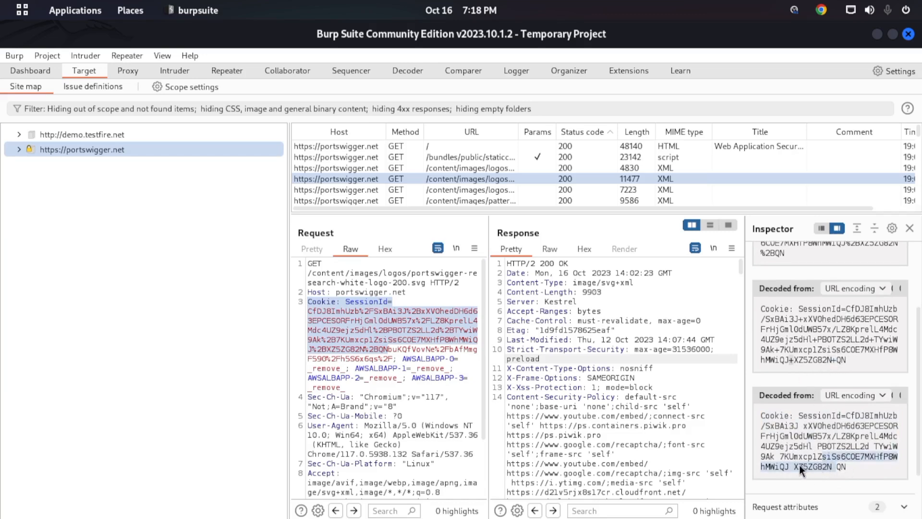
pyautogui.click(811, 468)
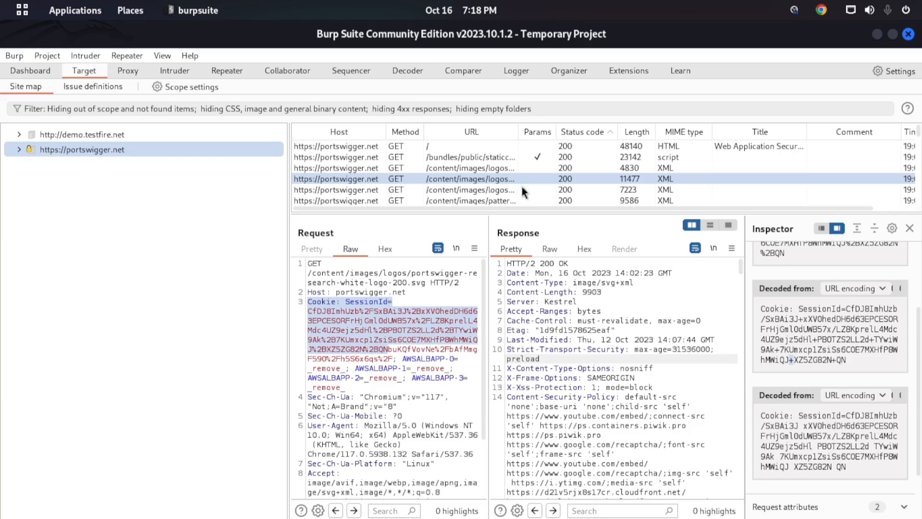
# - Open the issue definitions and browse the list of issues that Burp Scanner can detect
pyautogui.click(100, 88)
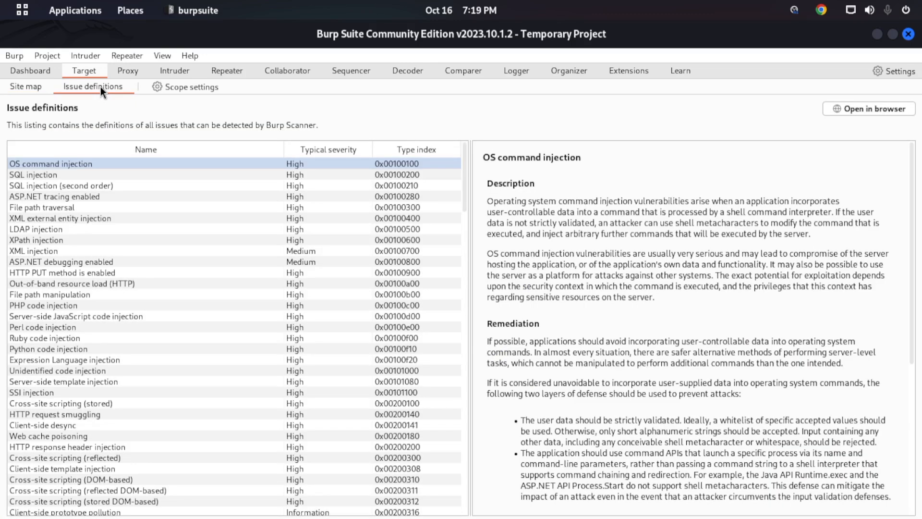
pyautogui.scroll(-15, 157, 201)
pyautogui.scroll(-8, 159, 200)
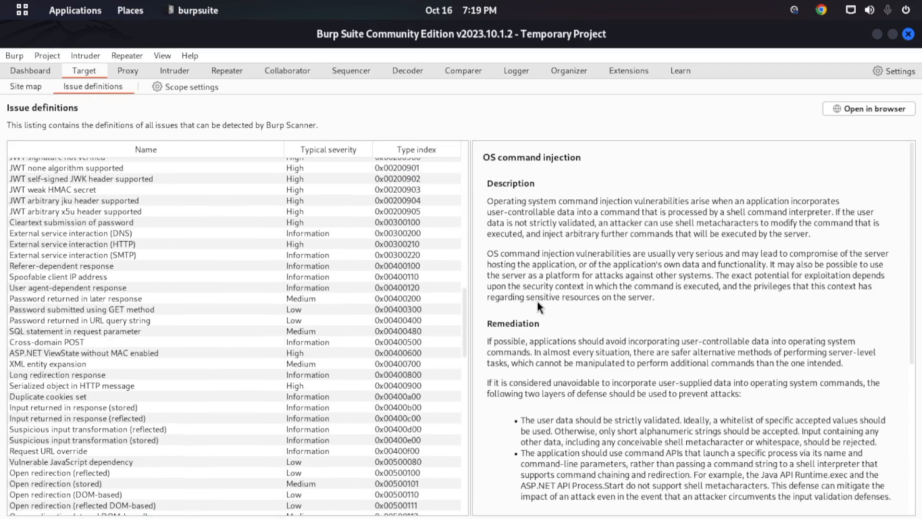
pyautogui.scroll(-20, 226, 273)
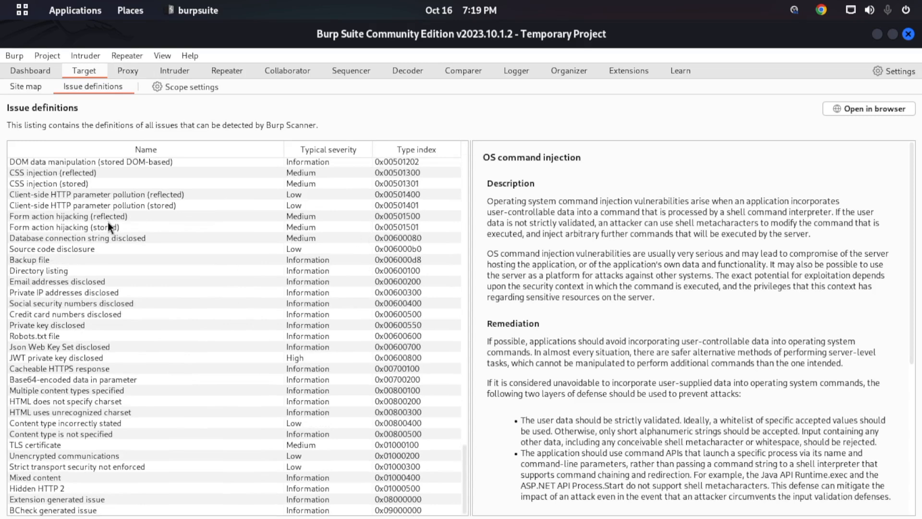
pyautogui.scroll(8, 108, 222)
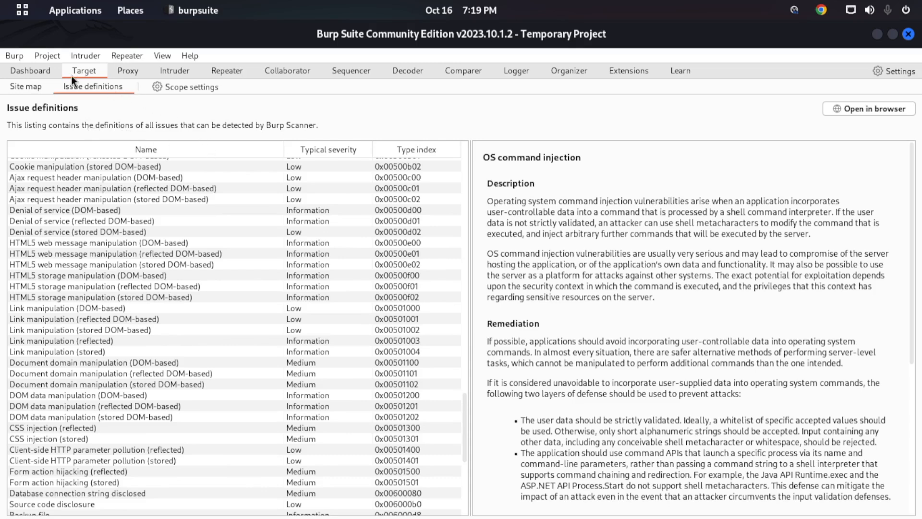
# - Check the Dashboard, and return to the beginning of the issue definitions list
pyautogui.click(44, 72)
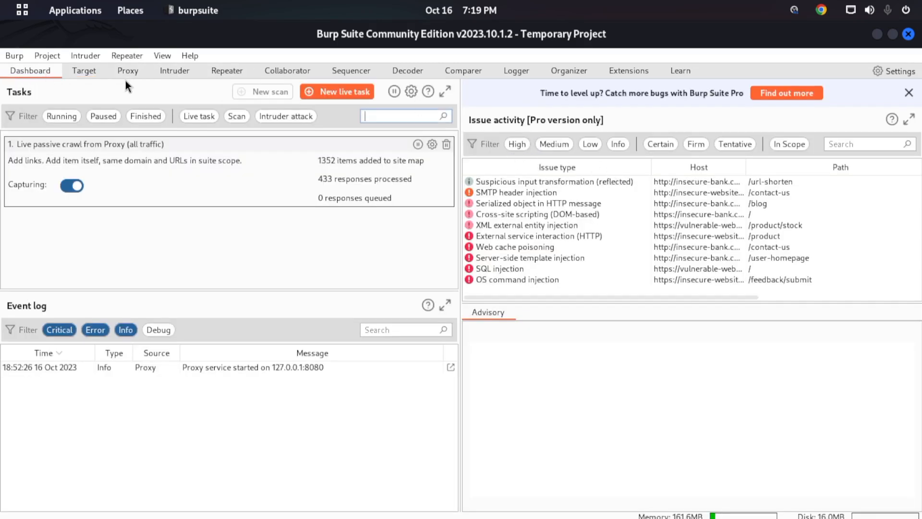
pyautogui.click(99, 73)
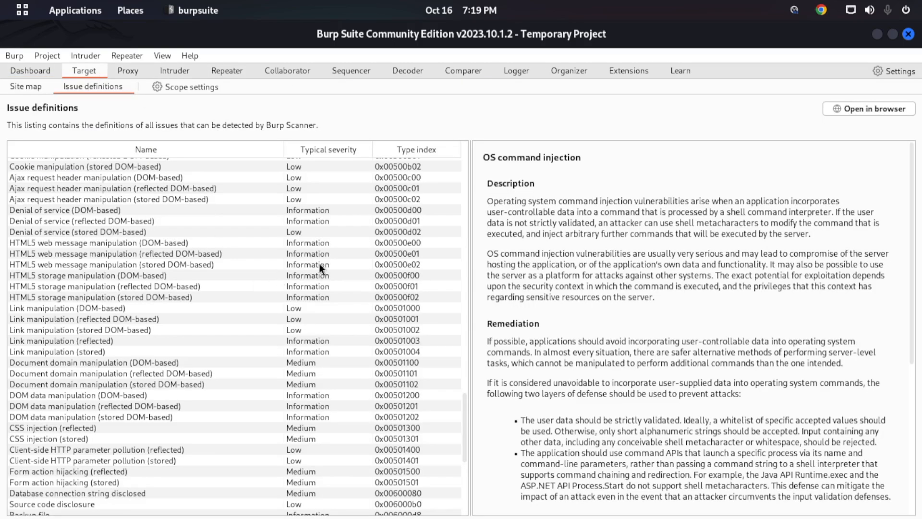
pyautogui.scroll(-7, 337, 263)
pyautogui.scroll(15, 370, 263)
pyautogui.scroll(20, 370, 263)
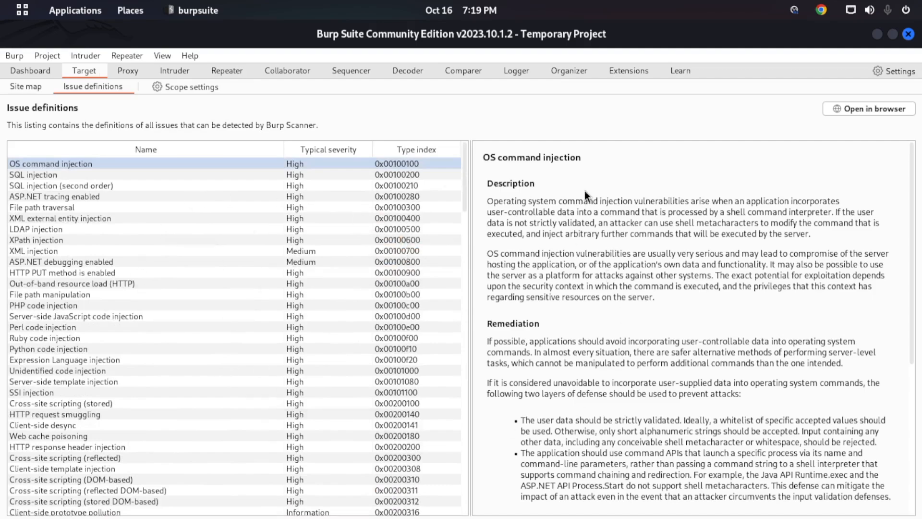
# - Read the OS command injection definition, including its references, vulnerability classifications and typical severity
pyautogui.scroll(-12, 397, 330)
pyautogui.scroll(-5, 531, 264)
pyautogui.scroll(-10, 466, 345)
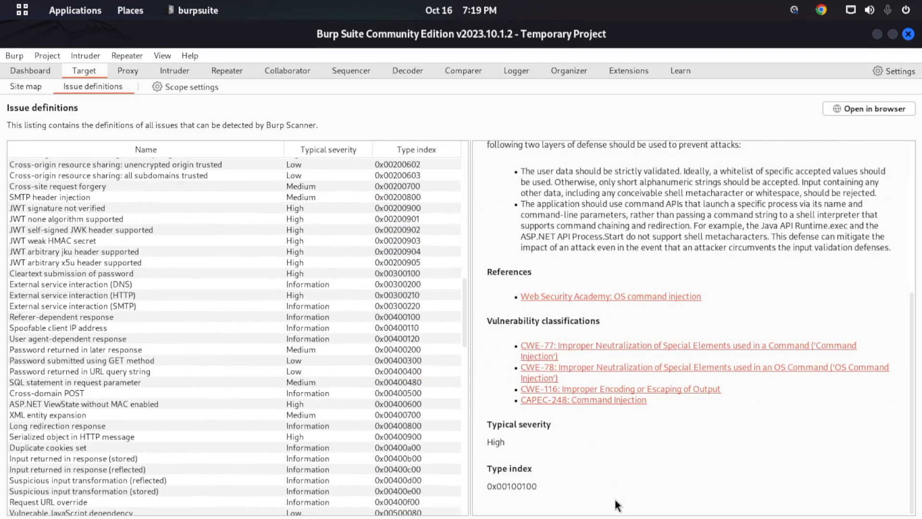
pyautogui.moveTo(594, 468); pyautogui.dragTo(522, 298)
pyautogui.click(595, 479)
pyautogui.moveTo(917, 343); pyautogui.dragTo(915, 193)
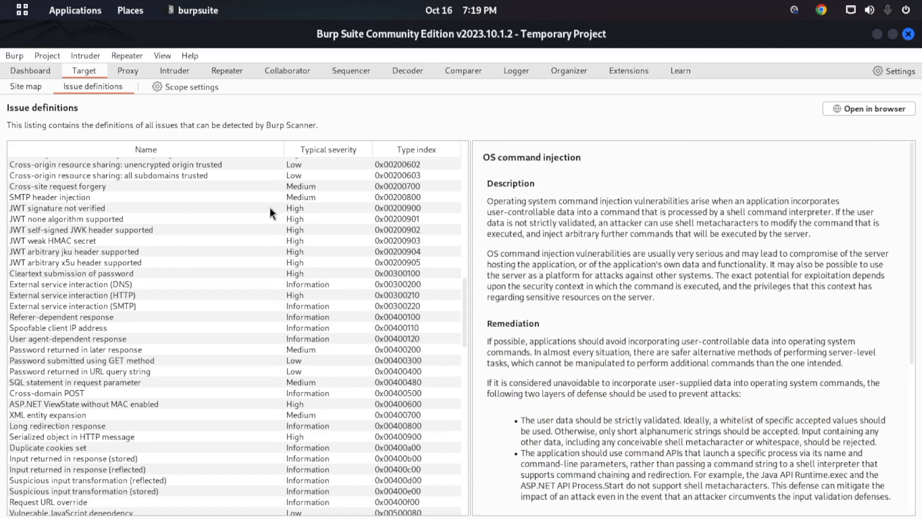
# - View the definitions of Private key disclosed, JWT private key disclosed, CSS injection (stored) and Cross-domain script include
pyautogui.scroll(-15, 179, 256)
pyautogui.scroll(-3, 92, 260)
pyautogui.click(53, 325)
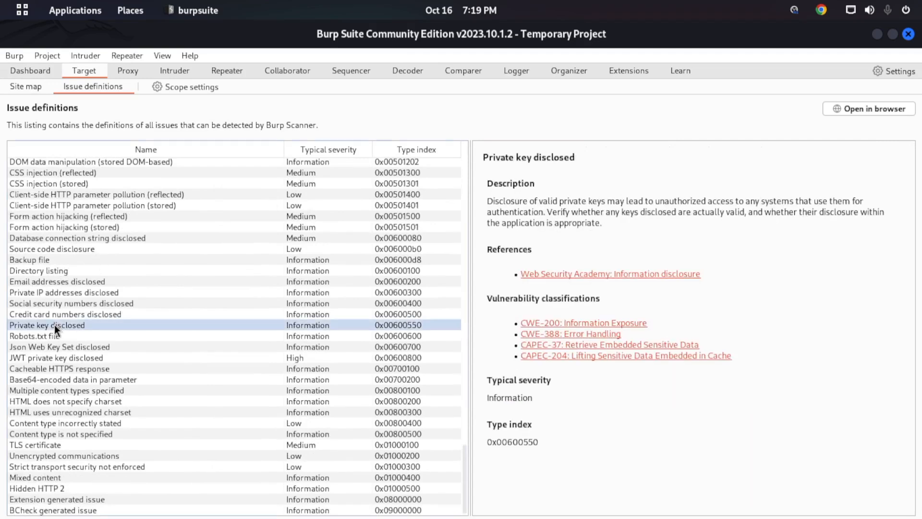
pyautogui.click(56, 356)
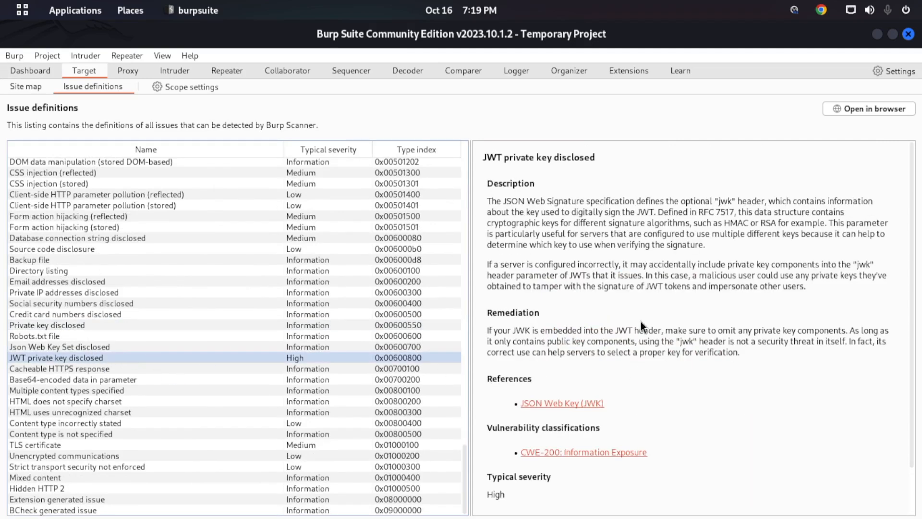
pyautogui.click(52, 187)
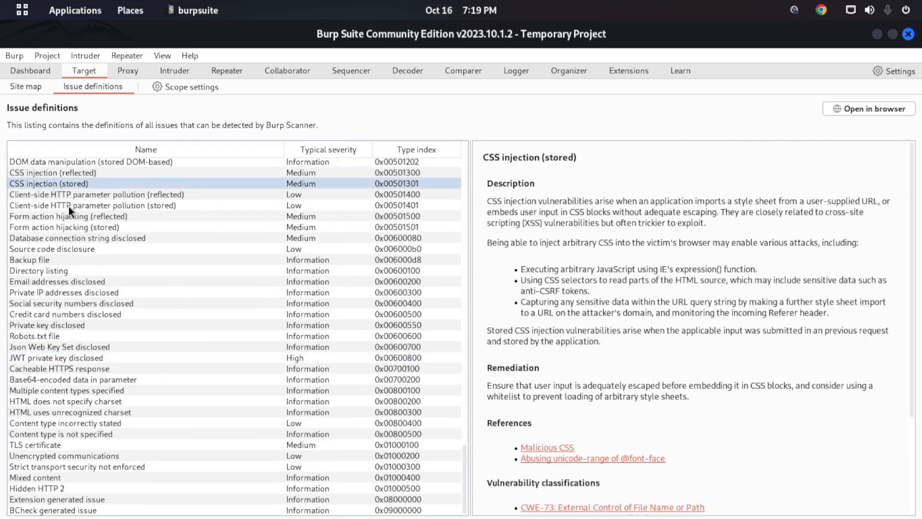
pyautogui.scroll(12, 72, 211)
pyautogui.click(59, 198)
pyautogui.scroll(20, 130, 212)
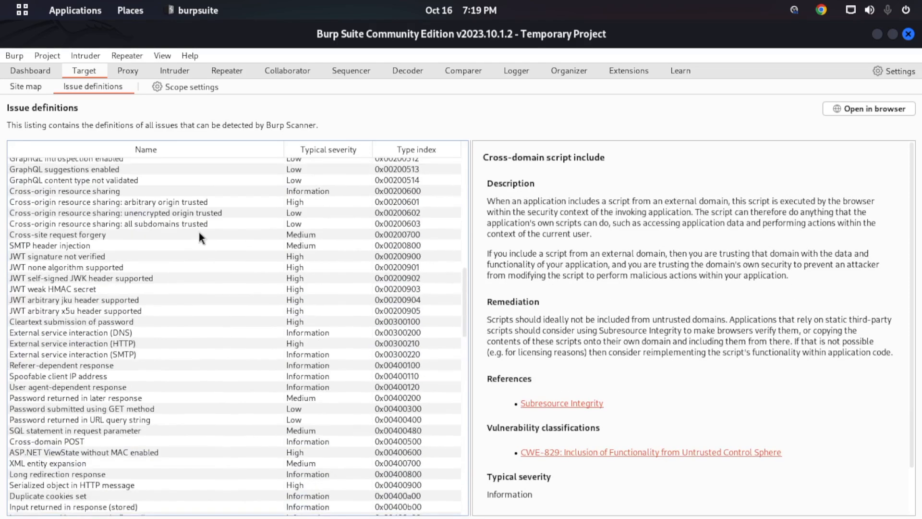
# - View the SQL injection definition and sort the issue definitions by name in descending order
pyautogui.click(51, 176)
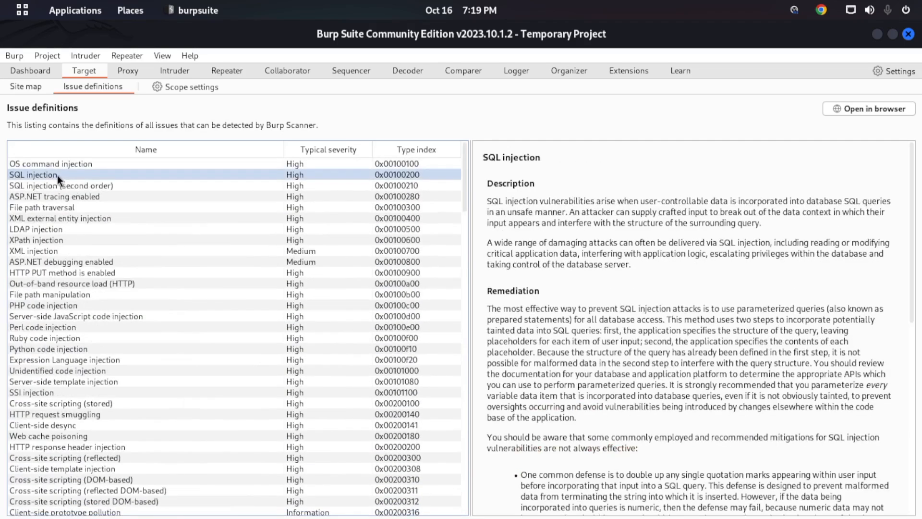
pyautogui.click(84, 156)
pyautogui.click(106, 154)
# - View the definitions of XPath injection, XML injection and TLS certificate in the sorted list
pyautogui.click(82, 164)
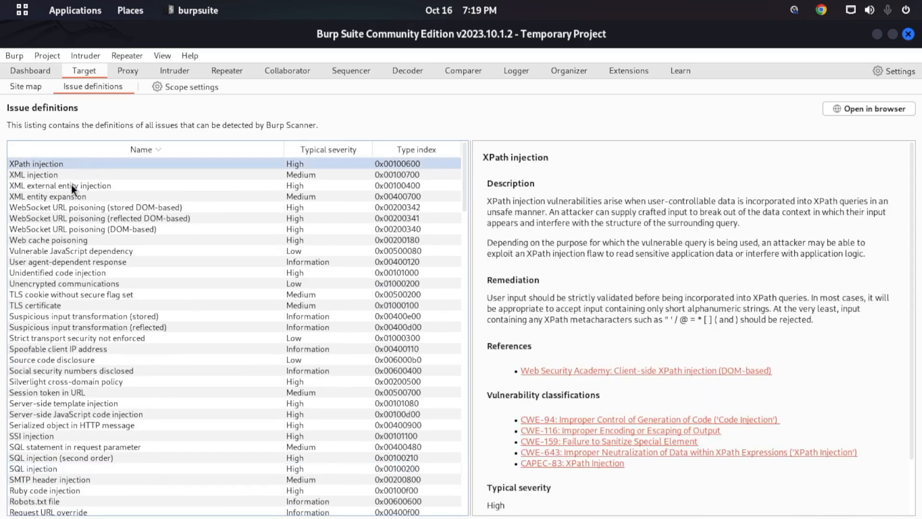
pyautogui.press('Down')
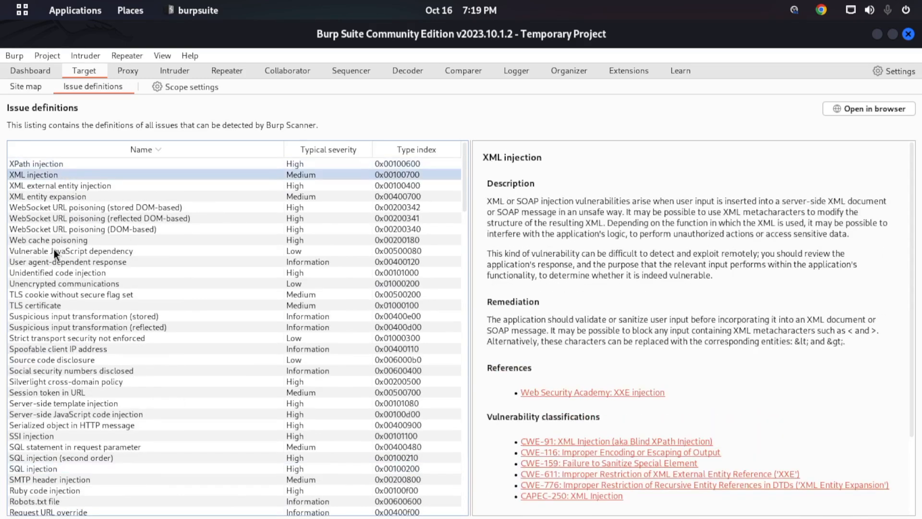
pyautogui.click(53, 306)
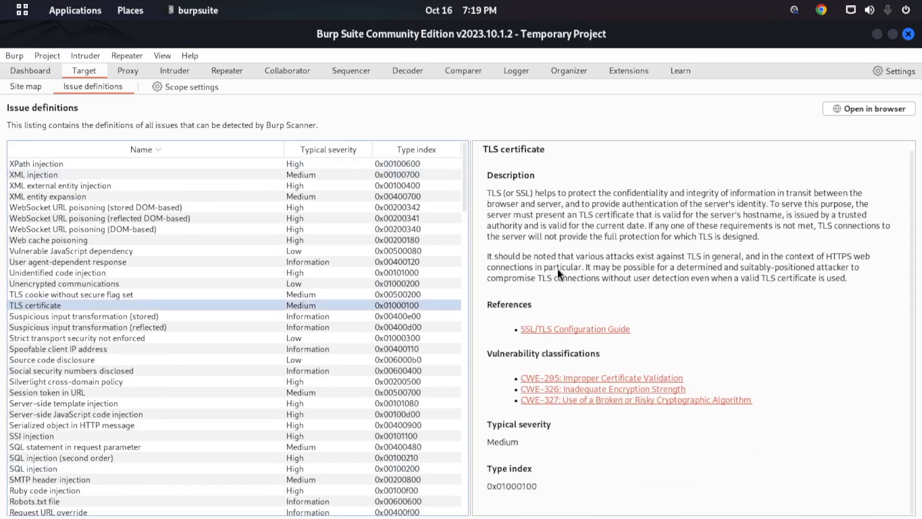
# - Review the included and excluded prefixes and the out-of-scope request handling in the target scope settings, and close them
pyautogui.click(195, 88)
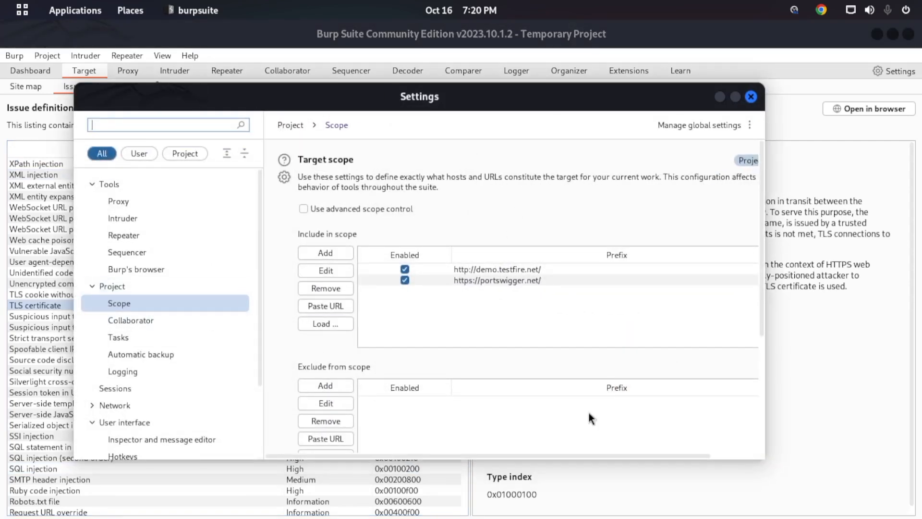
pyautogui.scroll(-4, 663, 384)
pyautogui.scroll(3, 548, 307)
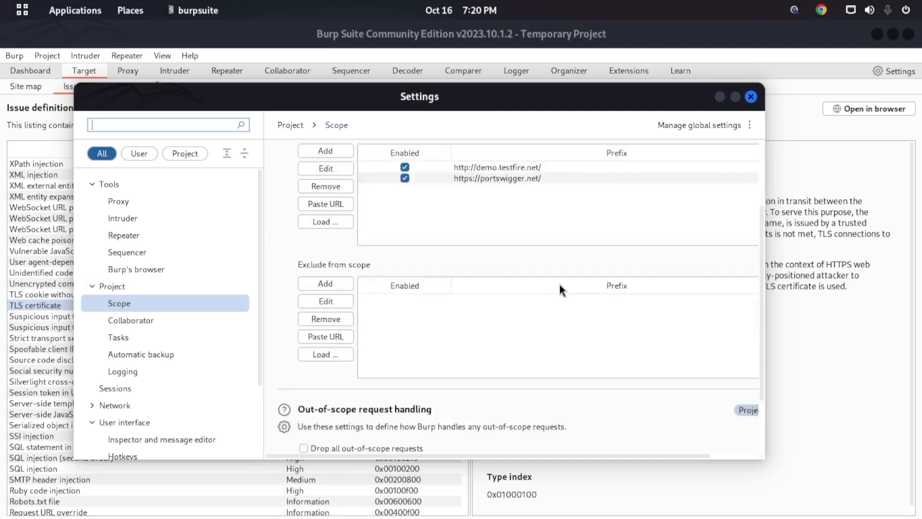
pyautogui.scroll(-3, 562, 284)
pyautogui.scroll(-2, 577, 260)
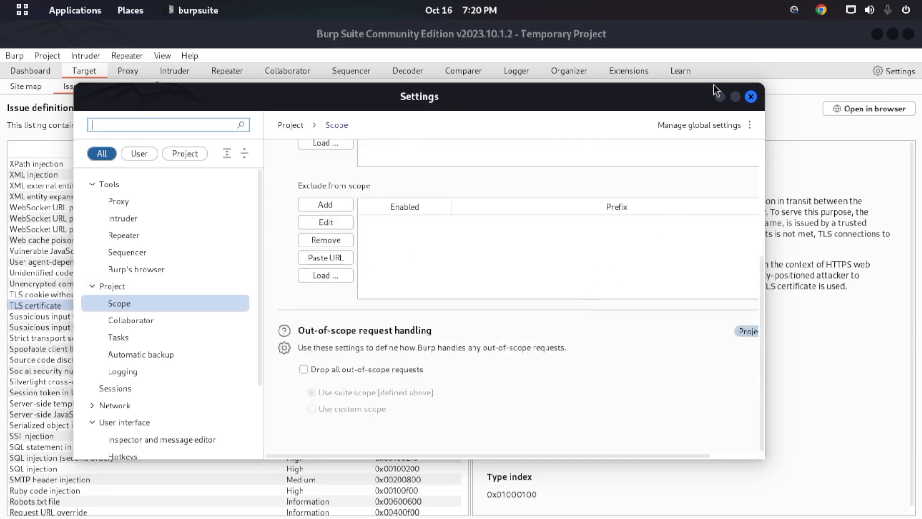
pyautogui.click(735, 97)
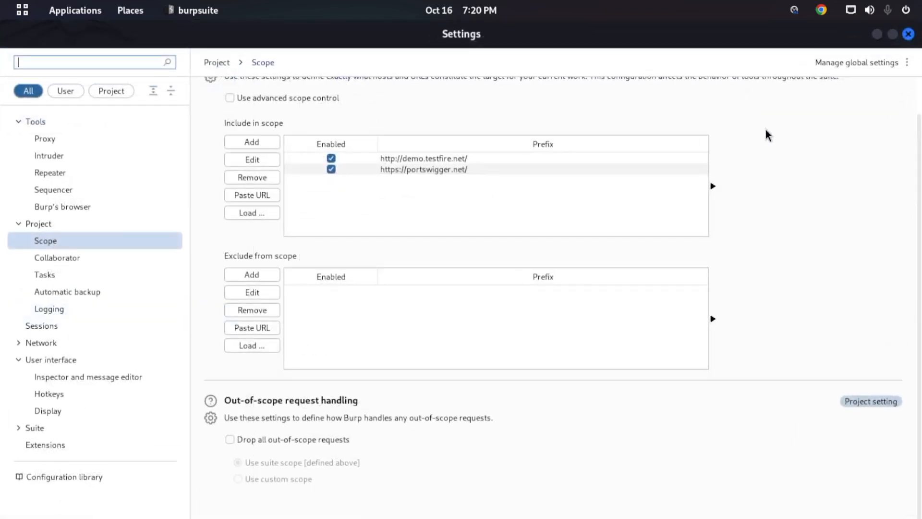
pyautogui.click(909, 34)
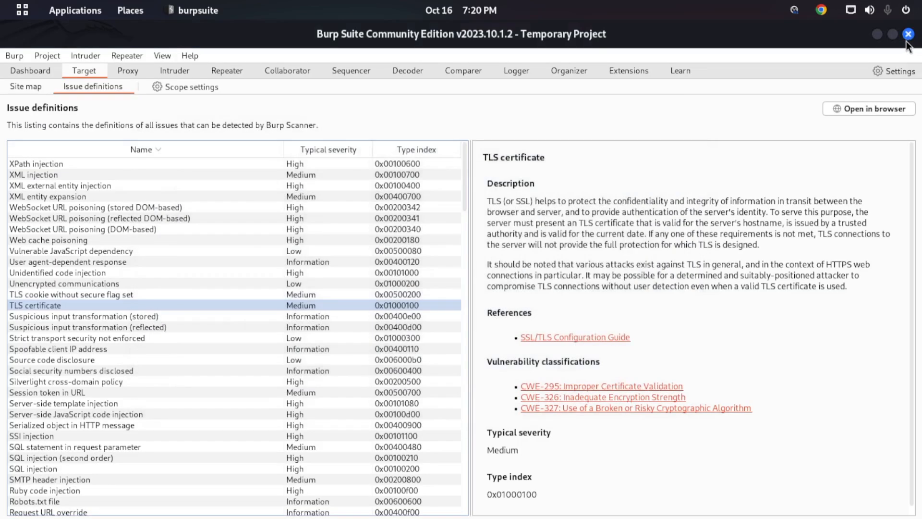
# - View the Proxy intercept page and the Target tool again, and return to the Dashboard
pyautogui.click(128, 72)
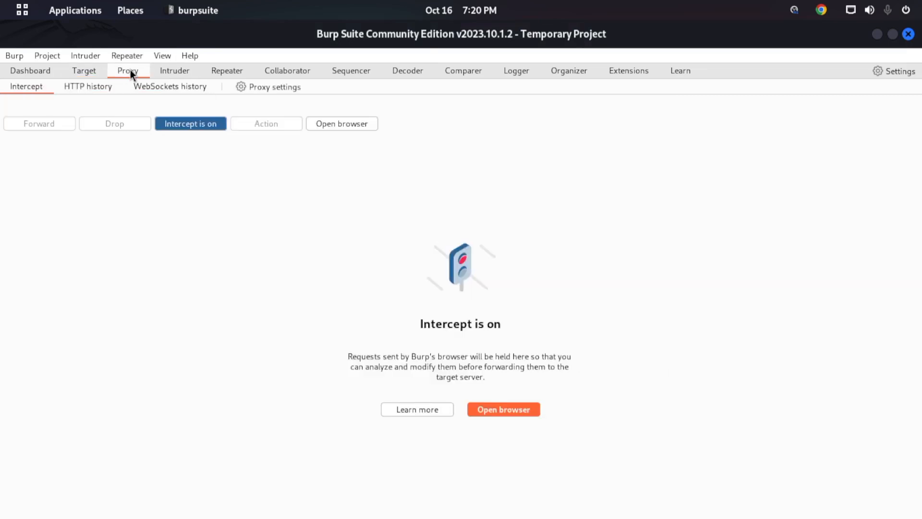
pyautogui.click(85, 70)
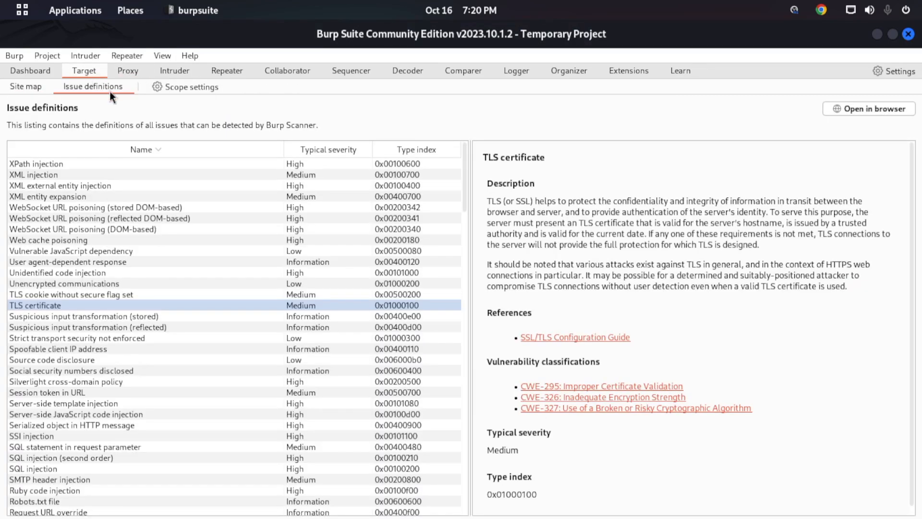
pyautogui.click(42, 72)
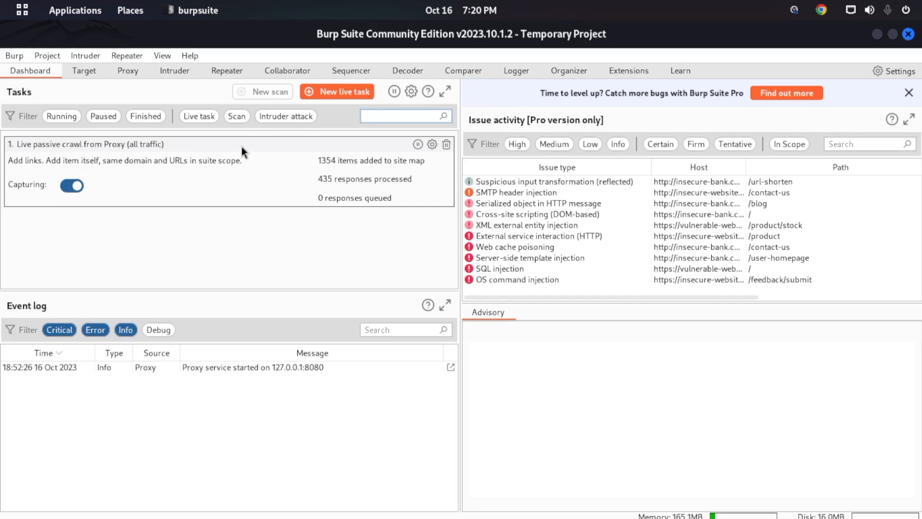
# - View the Proxy intercept page and HTTP history, and return to the Dashboard
pyautogui.click(136, 75)
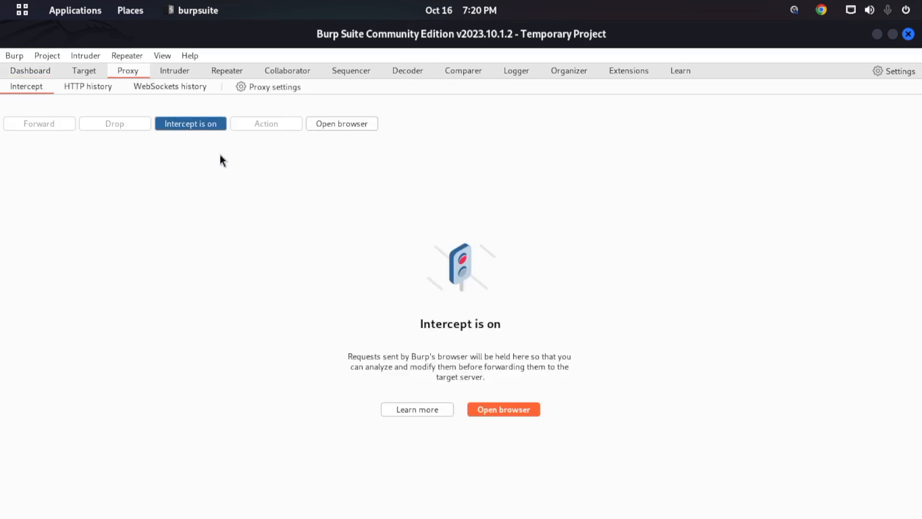
pyautogui.click(100, 94)
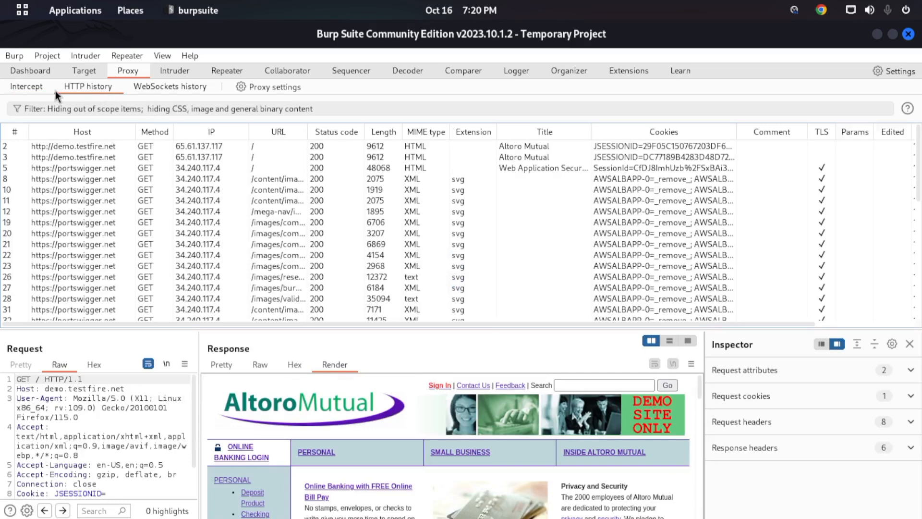
pyautogui.click(43, 71)
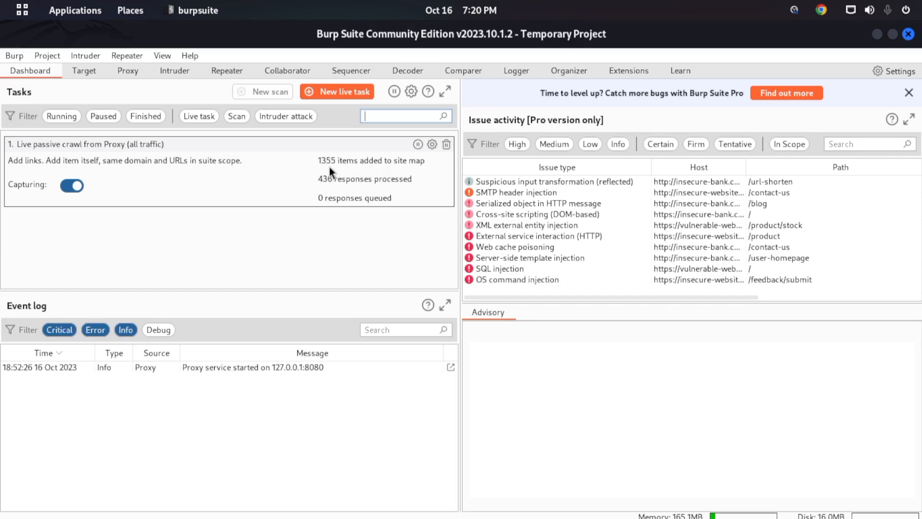
pyautogui.click(90, 70)
pyautogui.click(15, 90)
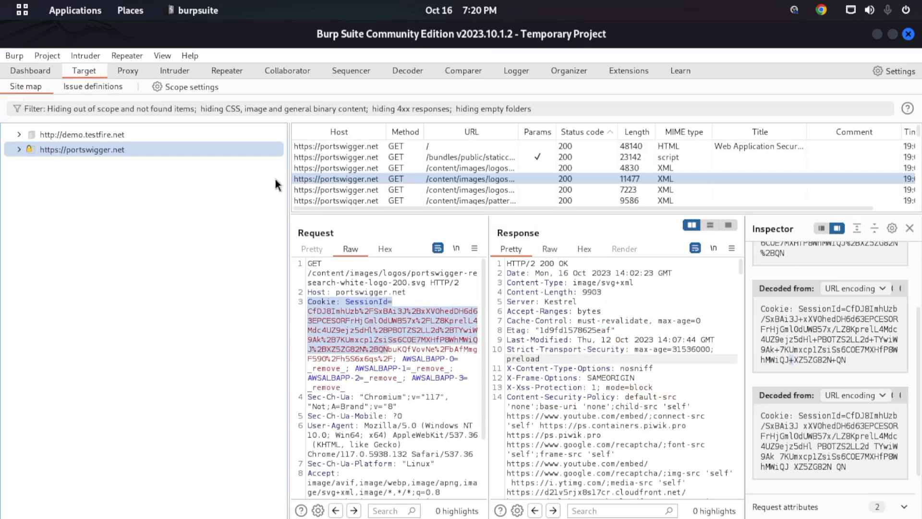
pyautogui.doubleClick(103, 156)
pyautogui.scroll(-3, 111, 241)
pyautogui.scroll(3, 110, 242)
pyautogui.click(19, 149)
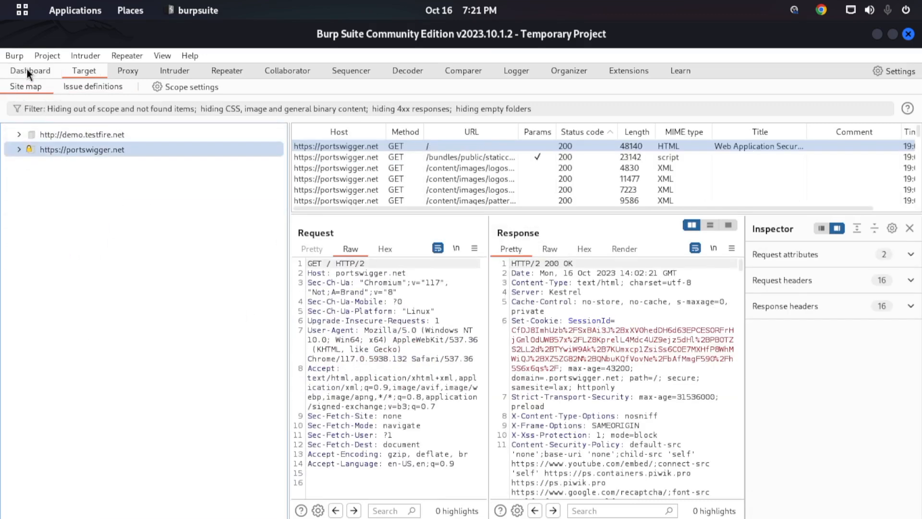
pyautogui.click(27, 72)
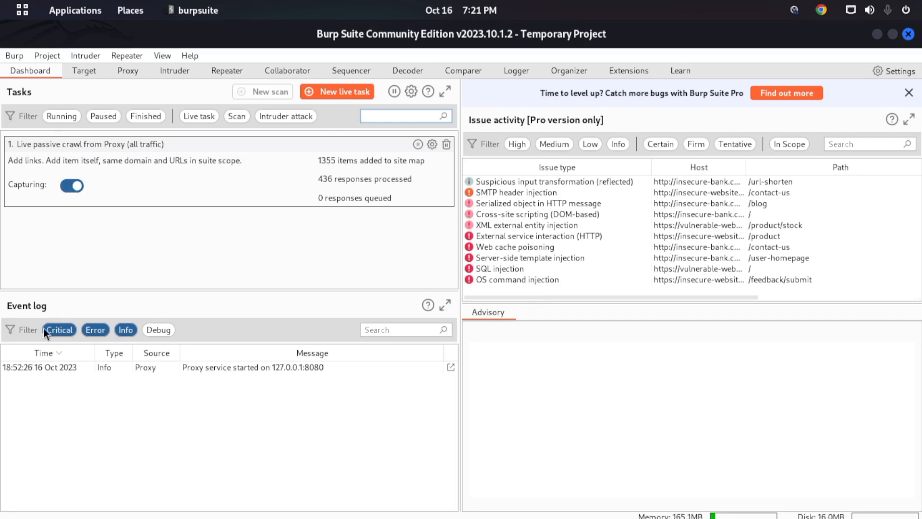
# - Clear the event log's type filters and view the details of the contile.services.mozilla.com and upload.wikimedia.org events
pyautogui.click(123, 329)
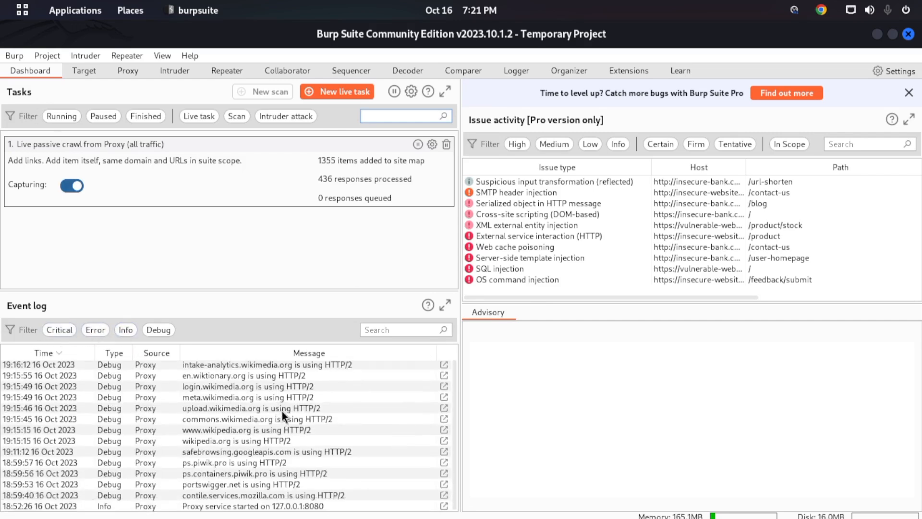
pyautogui.click(147, 508)
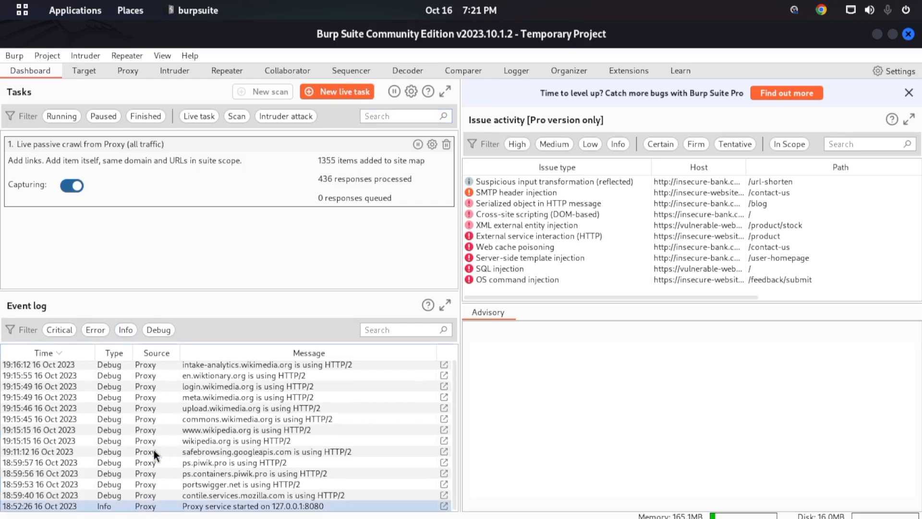
pyautogui.doubleClick(125, 495)
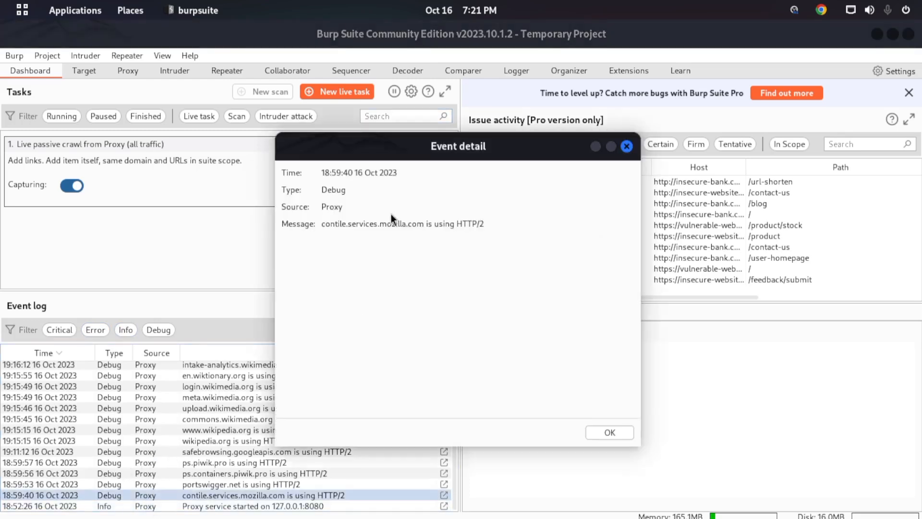
pyautogui.moveTo(397, 154); pyautogui.dragTo(292, 132)
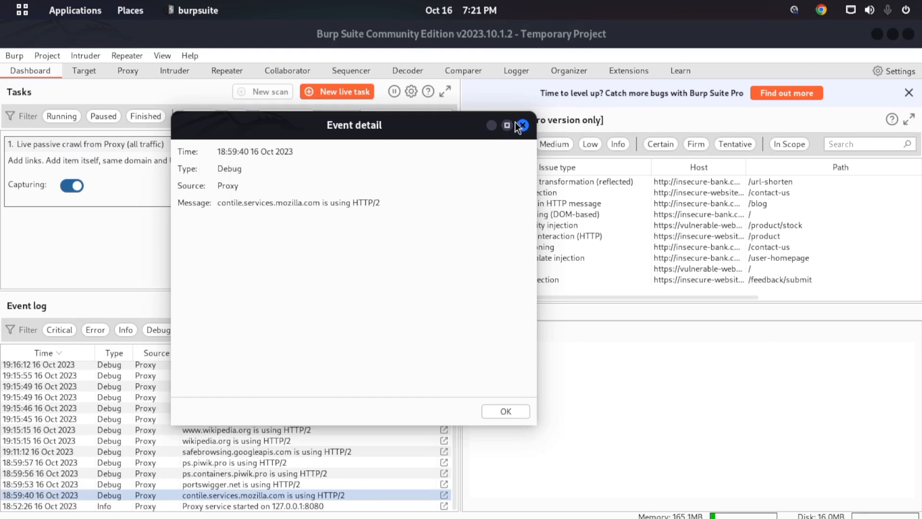
pyautogui.click(503, 411)
pyautogui.doubleClick(322, 409)
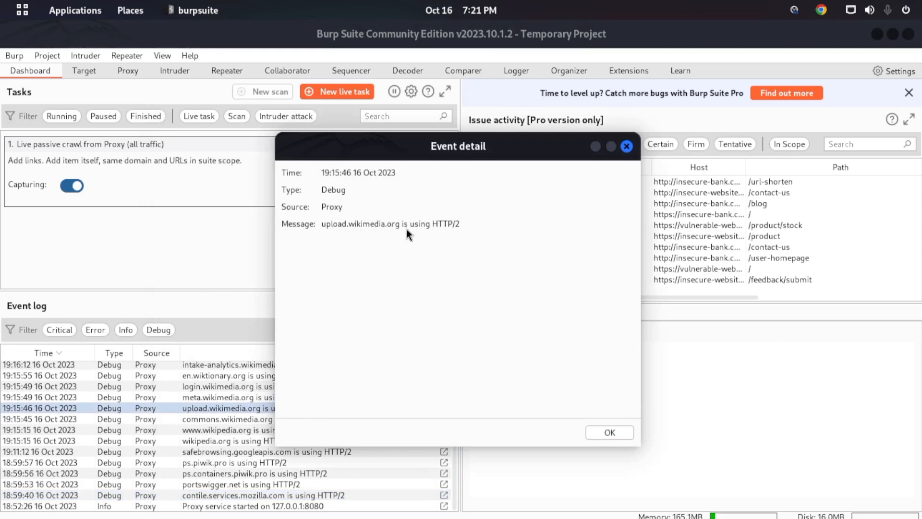
pyautogui.click(626, 146)
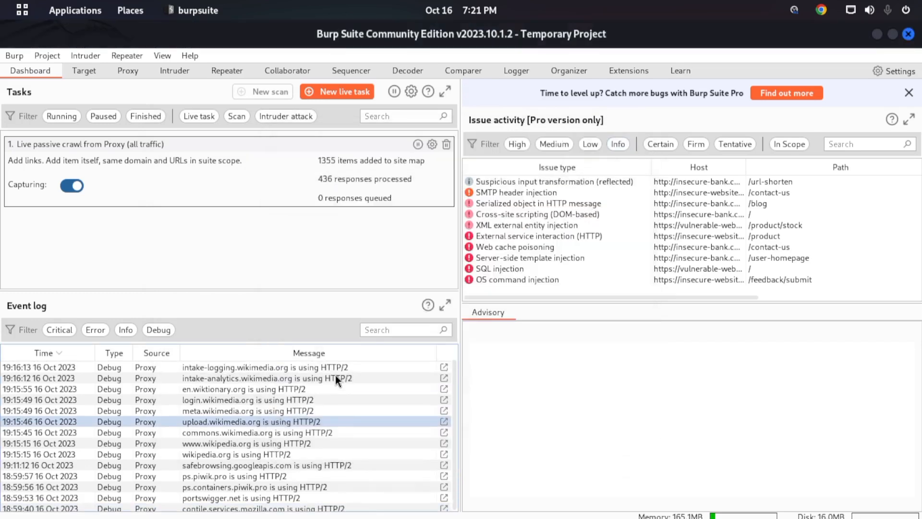
pyautogui.scroll(-1, 307, 435)
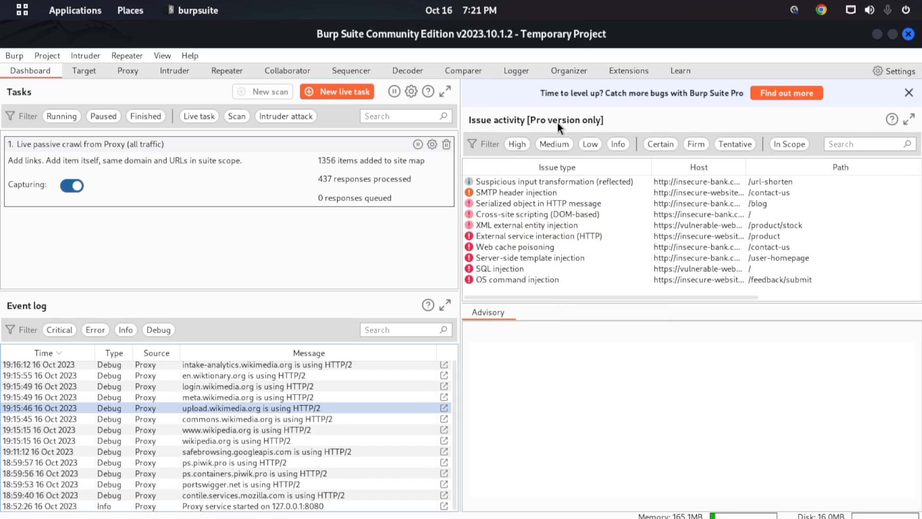
# - Dismiss the Pro upgrade banner with its issue activity pane, and detach the Tasks pane before docking it again
pyautogui.click(909, 93)
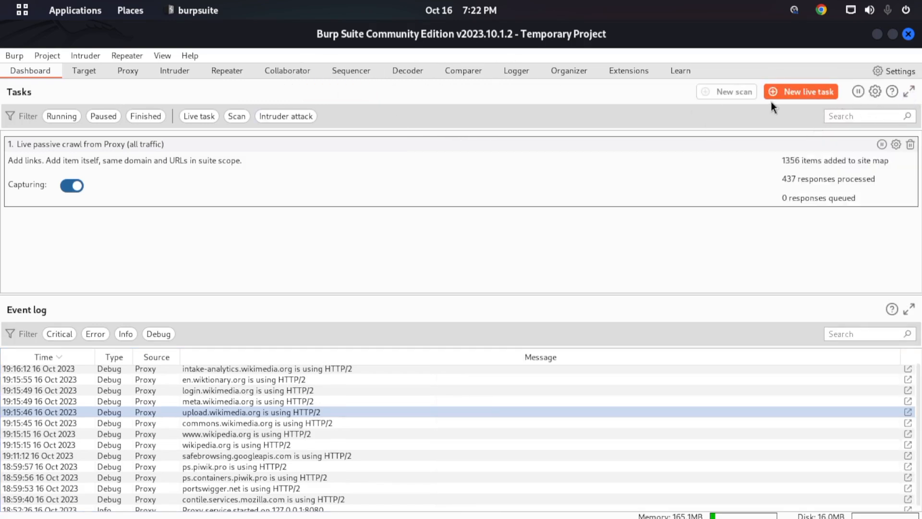
pyautogui.click(908, 94)
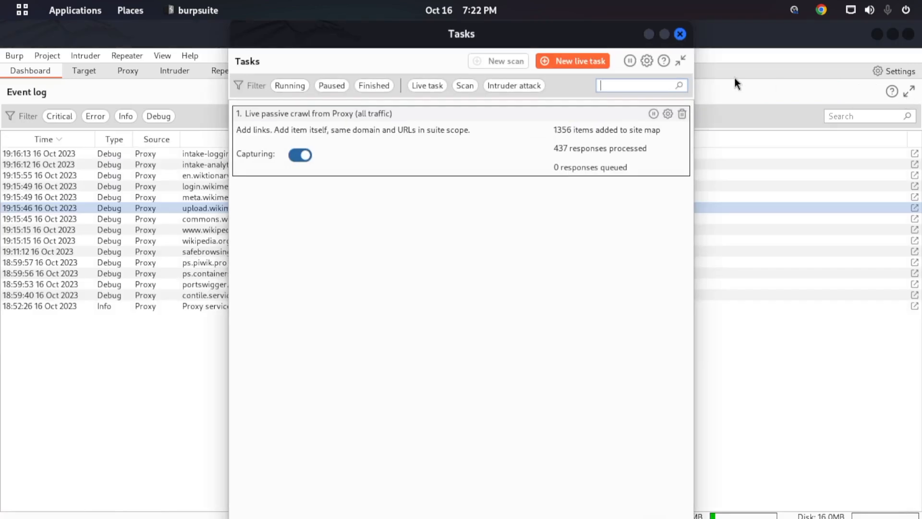
pyautogui.click(680, 34)
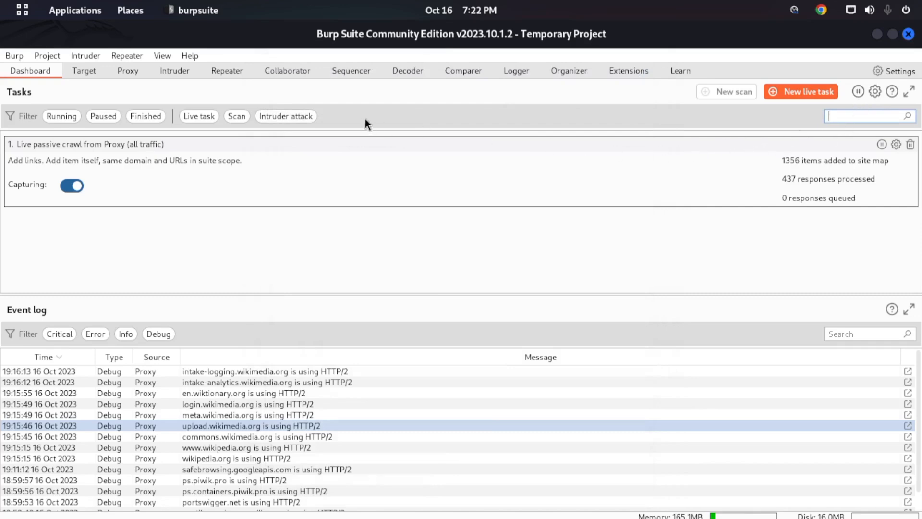
# - Toggle pausing of all tasks and review the resource pool, auto-start and scheduling options in the task settings
pyautogui.click(875, 91)
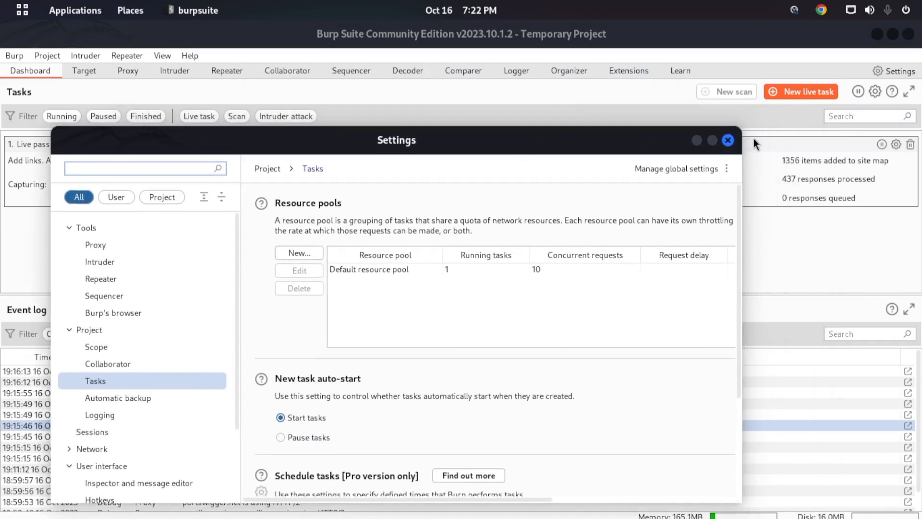
pyautogui.click(729, 140)
pyautogui.click(858, 92)
pyautogui.click(858, 92)
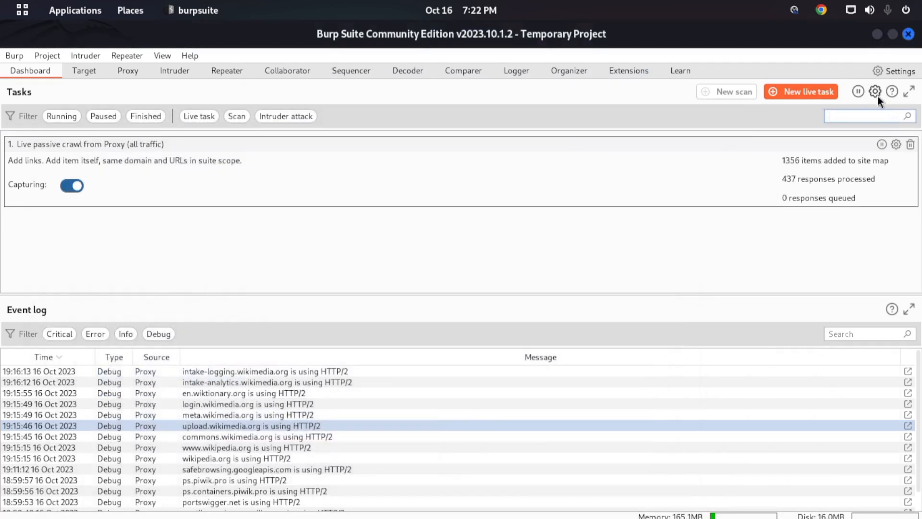
pyautogui.click(877, 94)
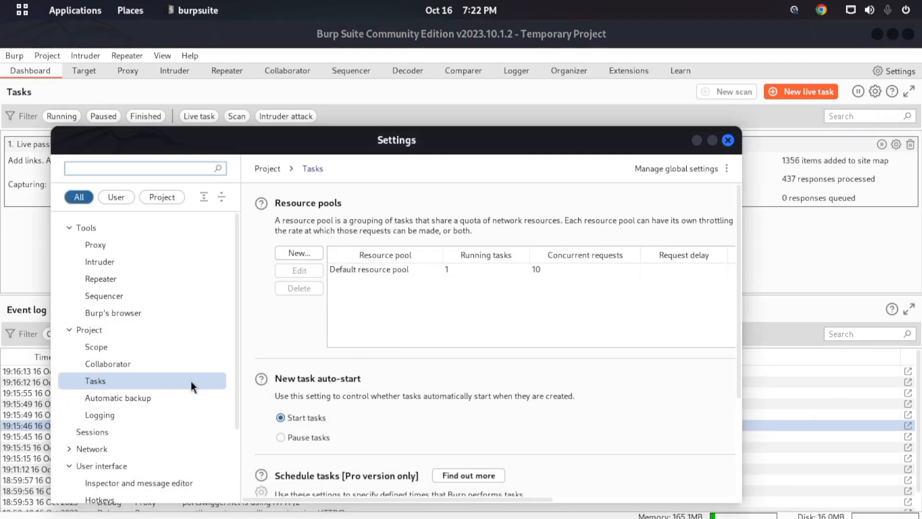
pyautogui.scroll(-3, 316, 416)
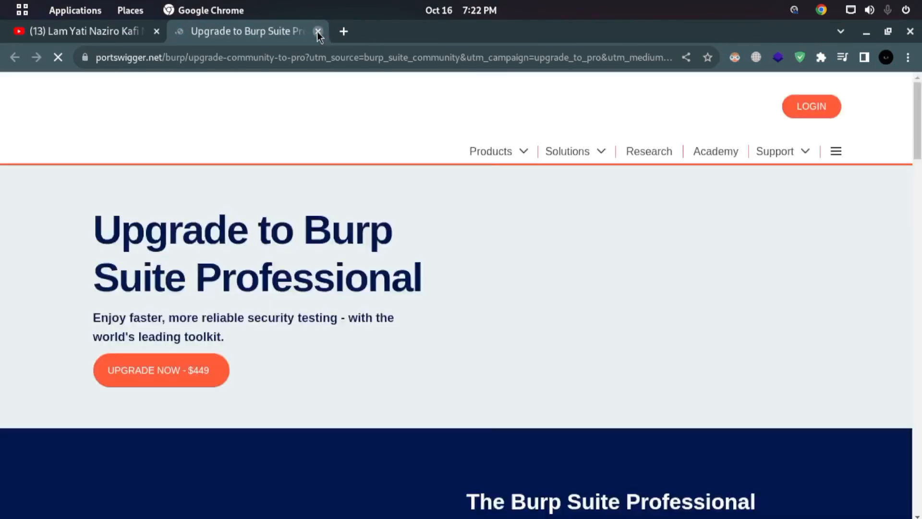
# - Close the Burp Suite upgrade page in Chrome, and switch to OBS Studio to pause the recording
pyautogui.click(318, 33)
pyautogui.press('super')
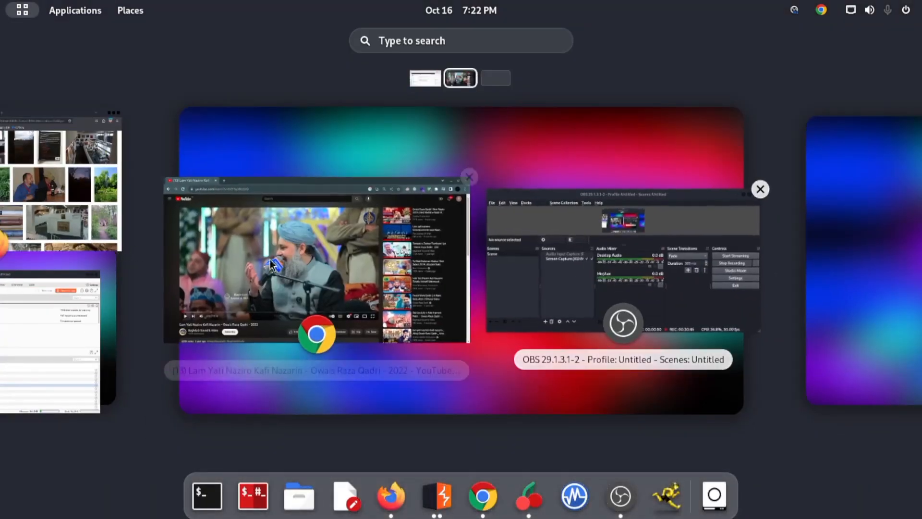
pyautogui.scroll(1, 305, 278)
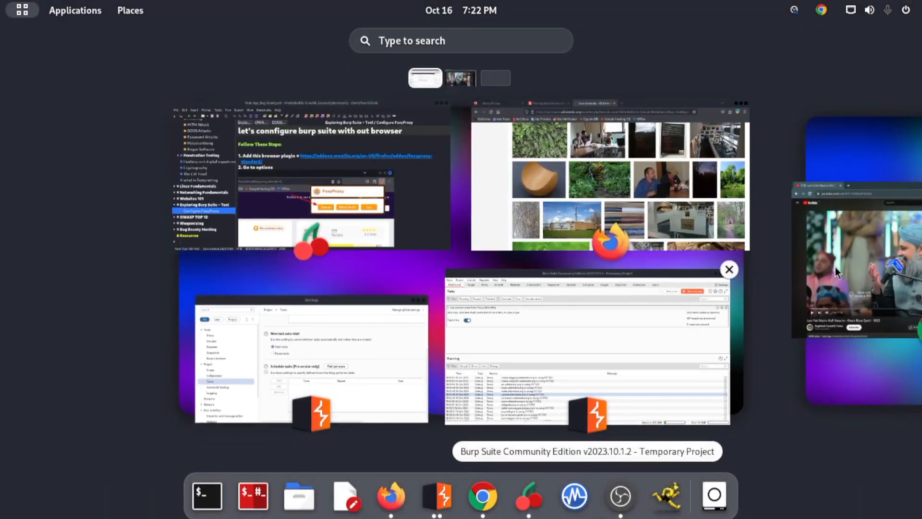
pyautogui.scroll(-1, 576, 312)
pyautogui.click(630, 287)
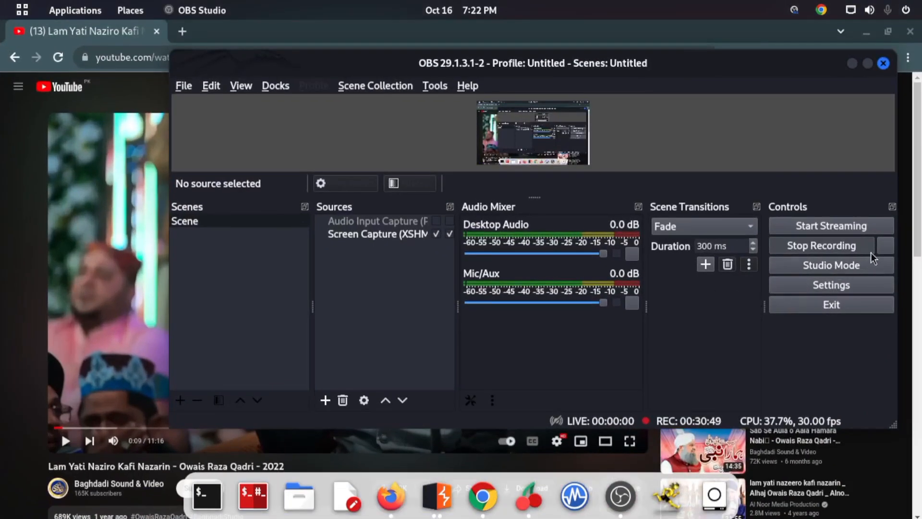
pyautogui.click(885, 245)
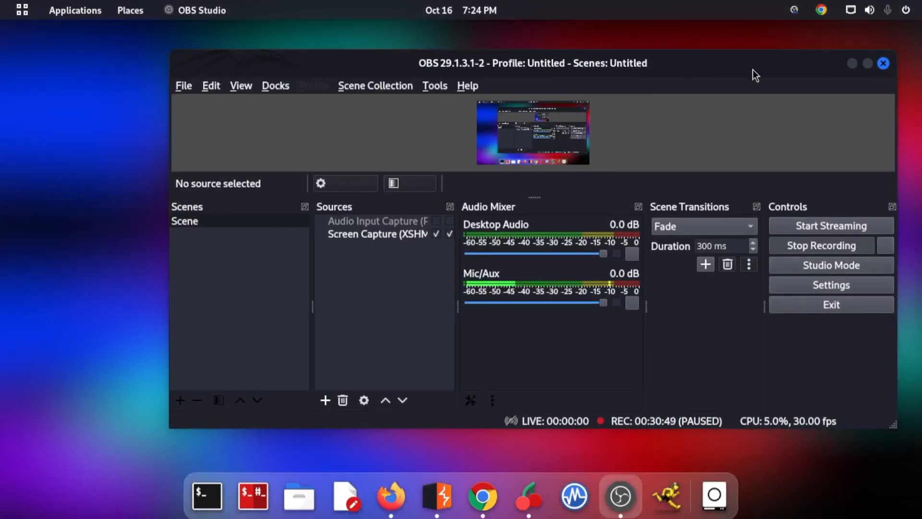
pyautogui.moveTo(751, 76); pyautogui.dragTo(695, 8)
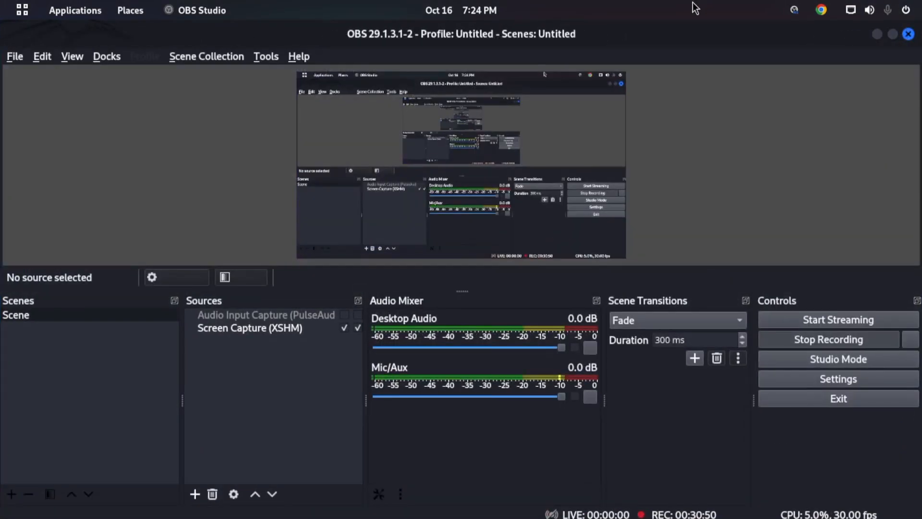
# - Switch back to the Burp Suite window with the temporary project's Dashboard
pyautogui.moveTo(0, 0)
pyautogui.scroll(1, 241, 250)
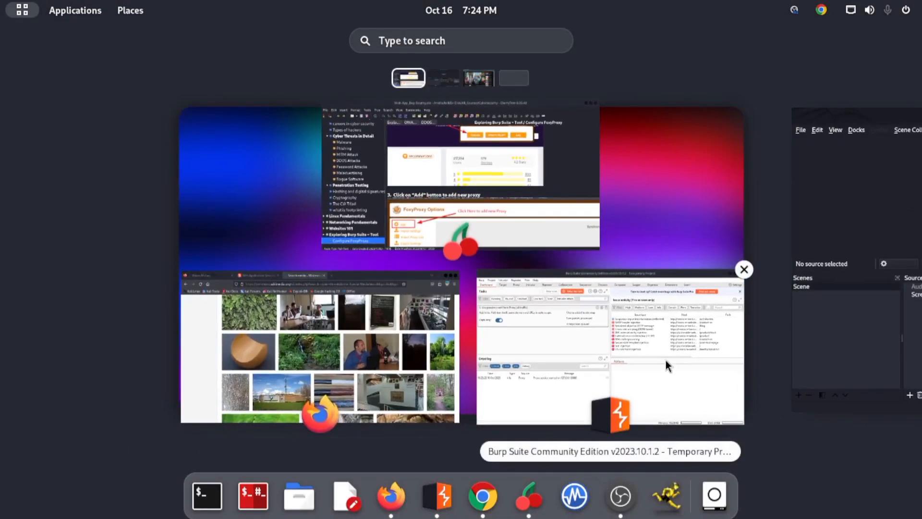
pyautogui.click(666, 365)
pyautogui.click(864, 34)
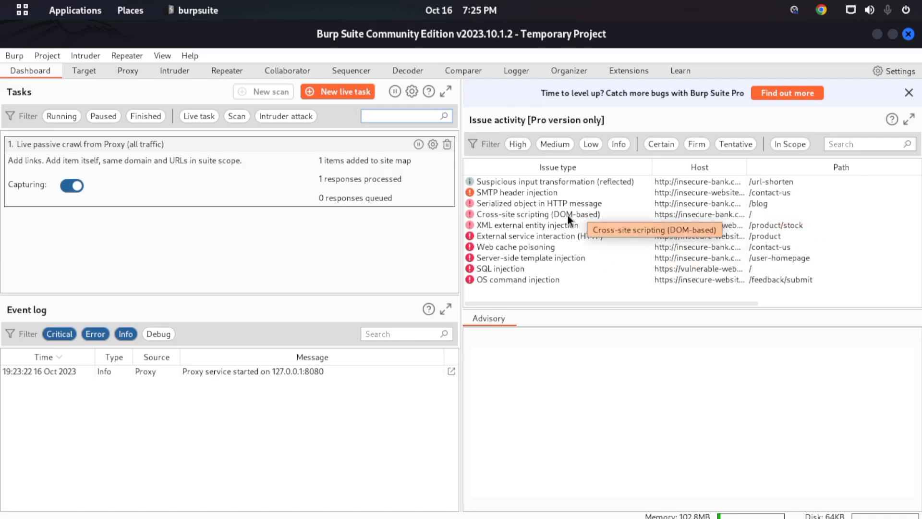
# - Read the SQL injection advisory and view the SMTP header injection advisory in the issue activity
pyautogui.click(558, 194)
pyautogui.click(546, 267)
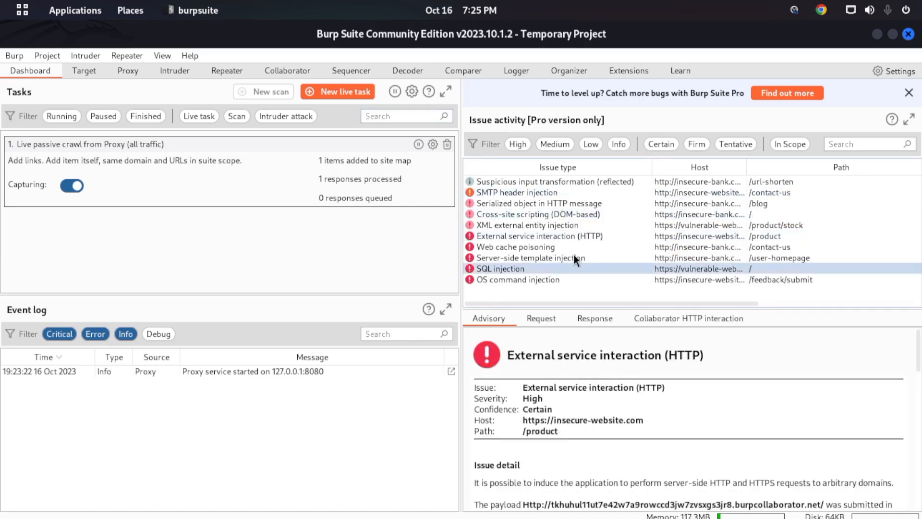
pyautogui.scroll(-3, 580, 401)
pyautogui.scroll(3, 584, 385)
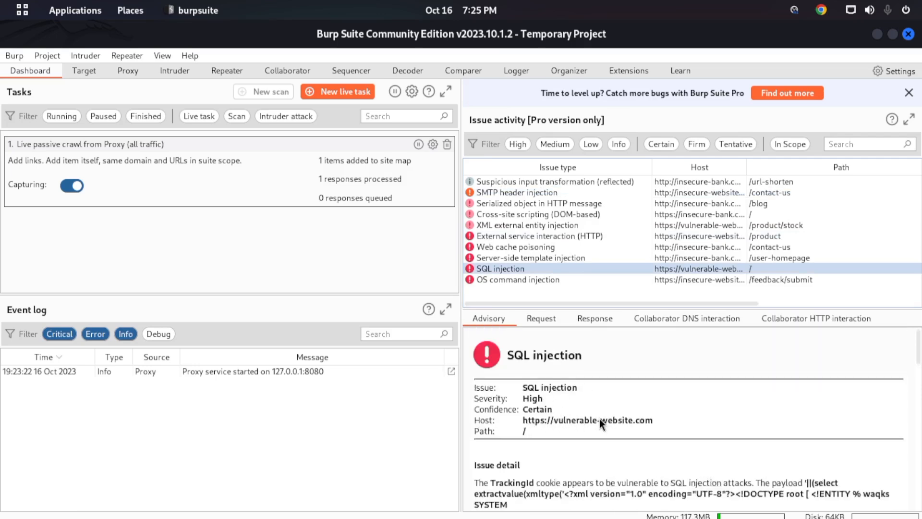
pyautogui.scroll(-3, 677, 425)
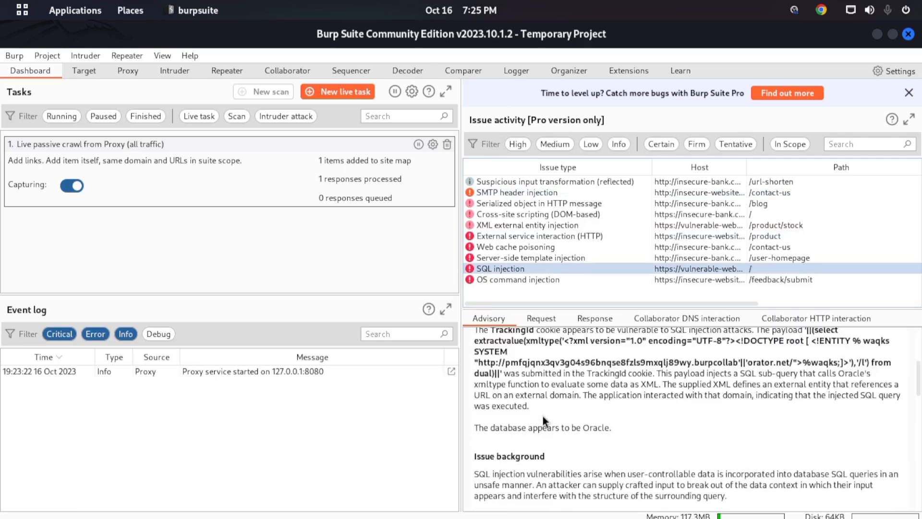
pyautogui.scroll(3, 540, 409)
pyautogui.click(541, 192)
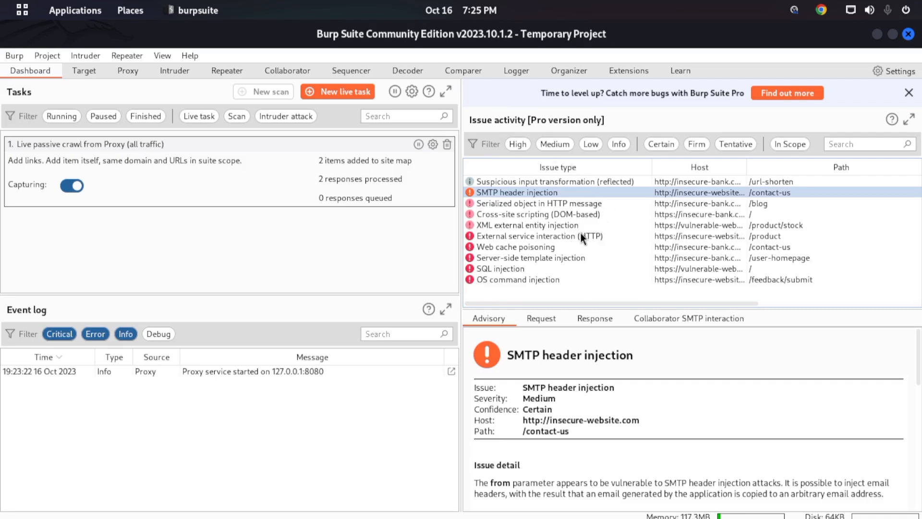
# - Try the High, Medium and Low severity filters on the issue activity and clear them
pyautogui.click(517, 146)
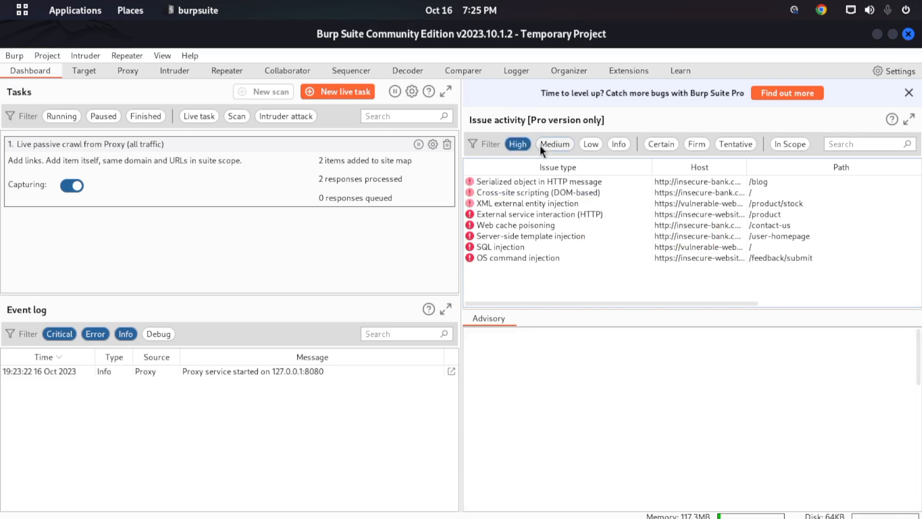
pyautogui.click(552, 145)
pyautogui.click(589, 146)
pyautogui.click(590, 149)
# - Combine the Certain, Firm and Tentative confidence filters on the issue activity and clear them
pyautogui.click(657, 144)
pyautogui.click(690, 146)
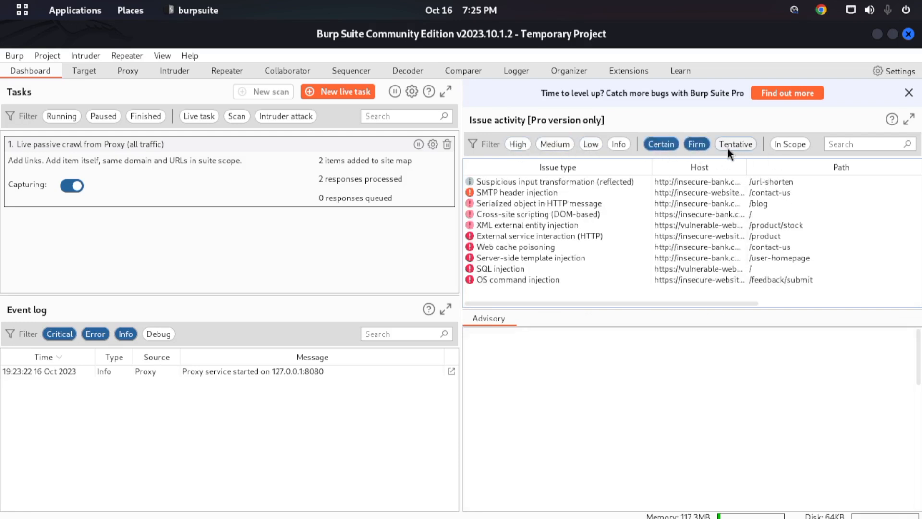
pyautogui.click(730, 146)
pyautogui.click(697, 143)
pyautogui.click(661, 144)
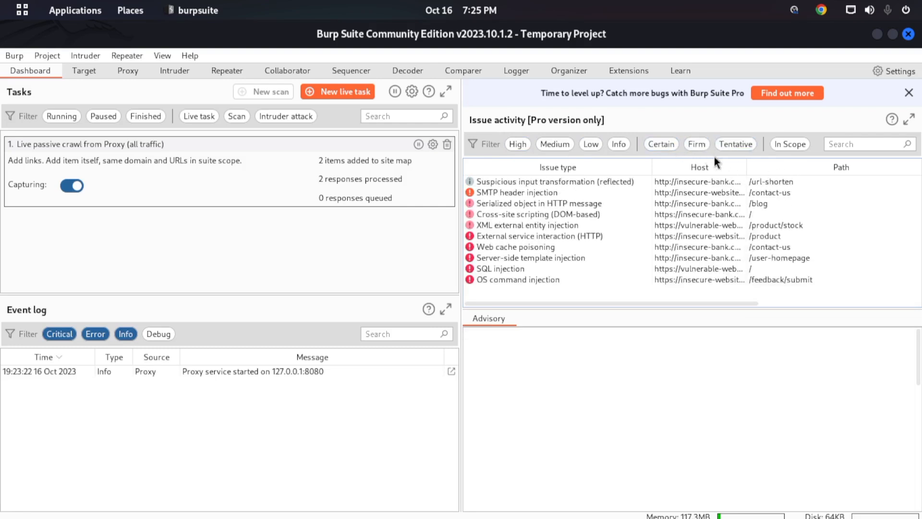
# - Apply the Certain, Firm and Tentative confidence filters one at a time, clearing each one again
pyautogui.click(664, 142)
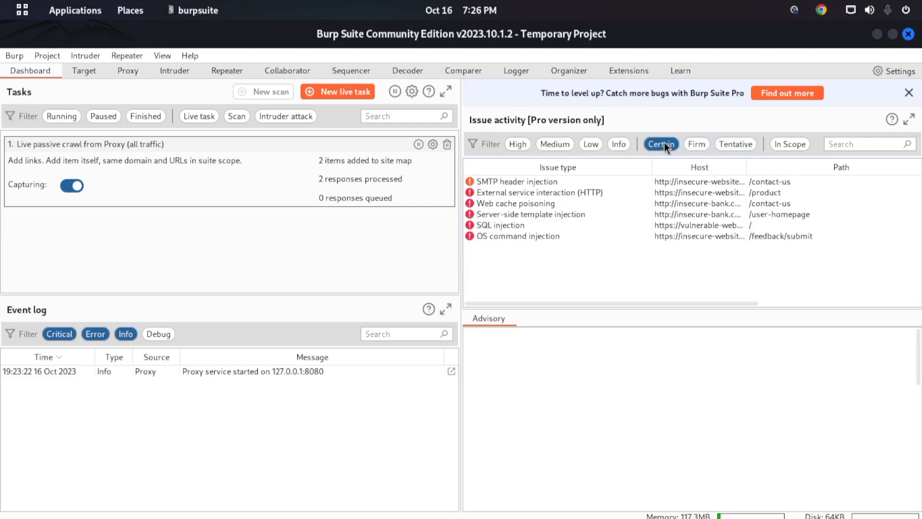
pyautogui.click(664, 143)
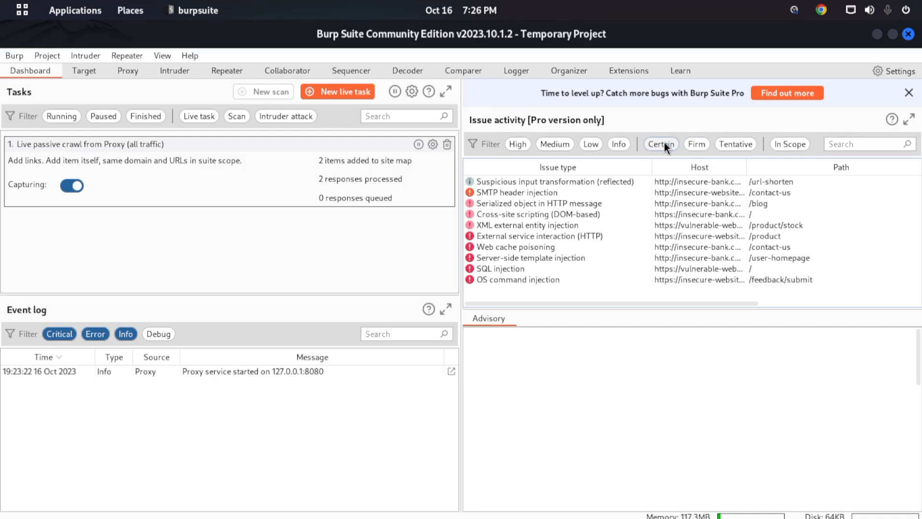
pyautogui.click(697, 150)
pyautogui.click(697, 149)
pyautogui.click(742, 140)
pyautogui.click(742, 143)
# - Filter the issue activity to Certain confidence and view the listed advisories, from SMTP header injection to OS command injection
pyautogui.click(658, 144)
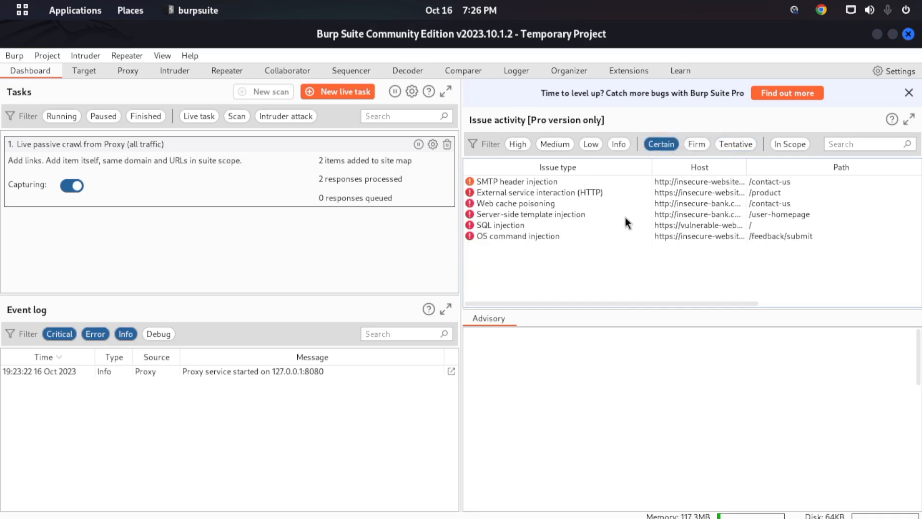
pyautogui.click(544, 181)
pyautogui.click(515, 191)
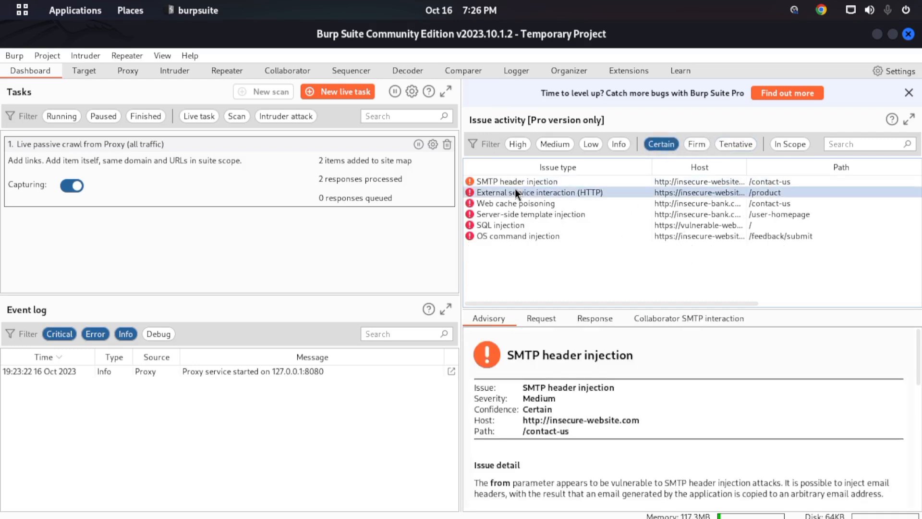
pyautogui.click(497, 204)
pyautogui.click(494, 224)
pyautogui.click(503, 235)
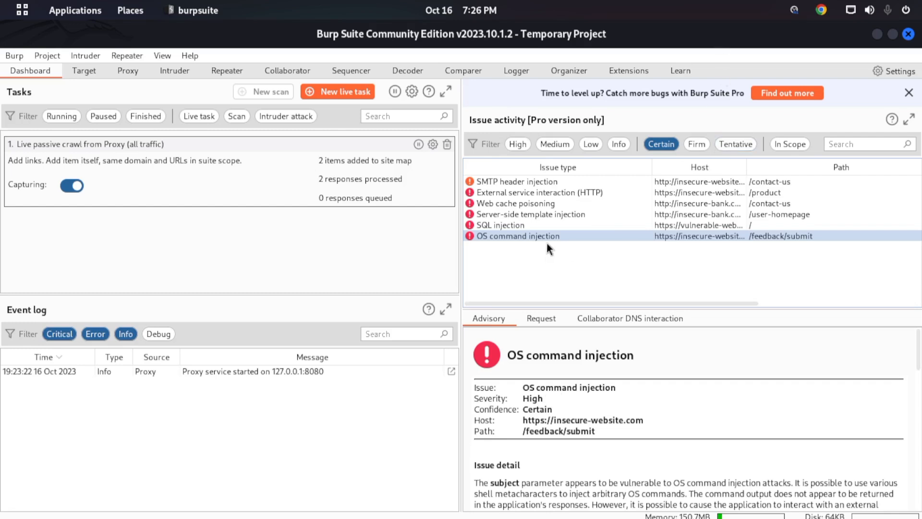
pyautogui.click(532, 182)
# - Clear the Certain confidence filter and select the SQL injection issue
pyautogui.click(660, 145)
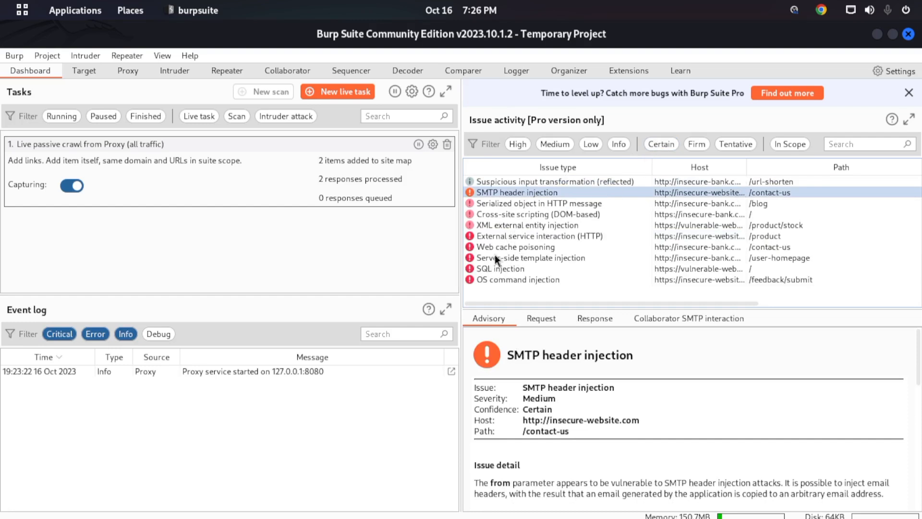
pyautogui.click(511, 267)
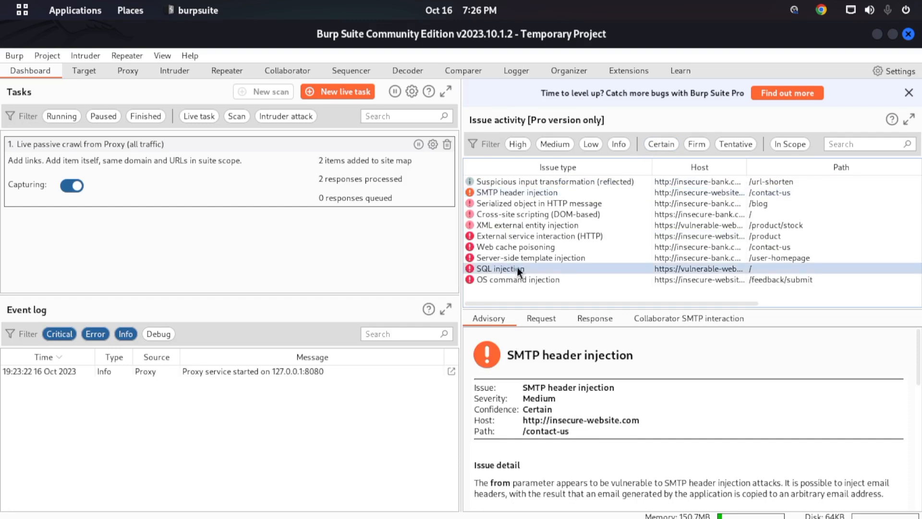
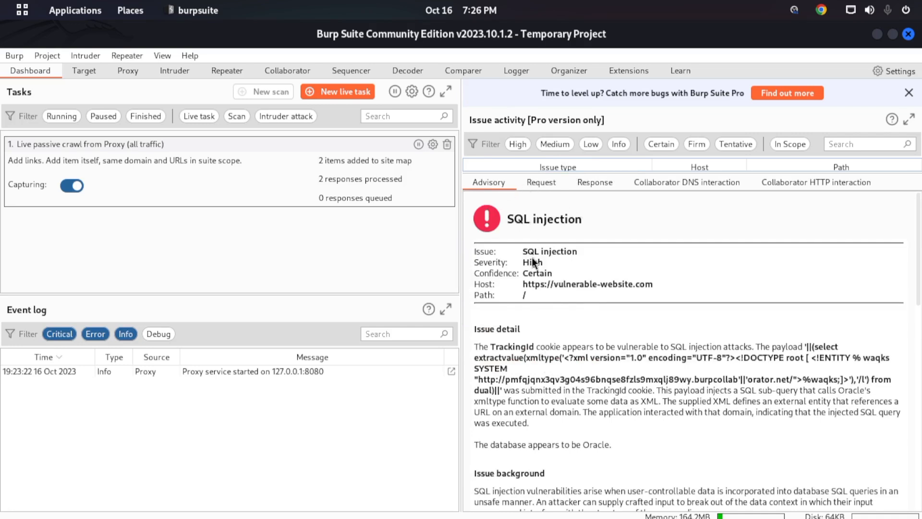
# - Review the issue name, severity and confidence fields in the SQL injection advisory's summary
pyautogui.moveTo(579, 250); pyautogui.dragTo(520, 253)
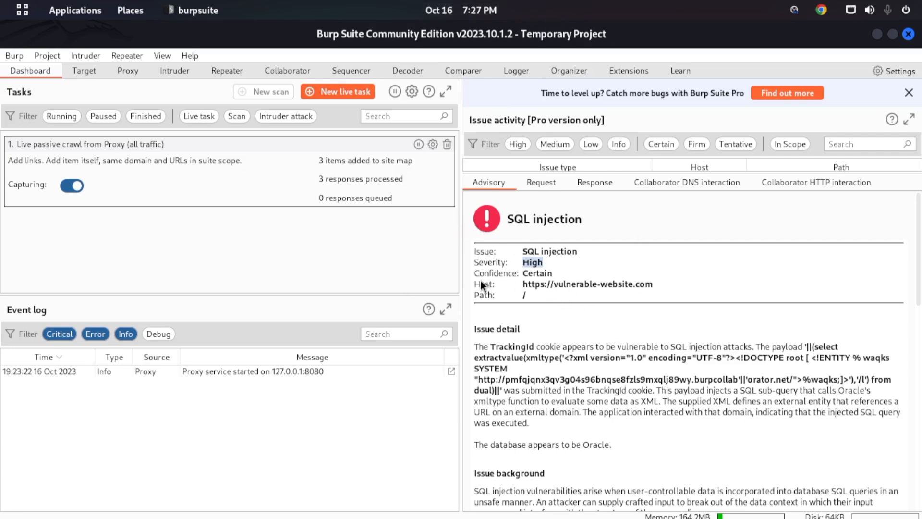
pyautogui.moveTo(520, 273); pyautogui.dragTo(475, 274)
pyautogui.click(516, 294)
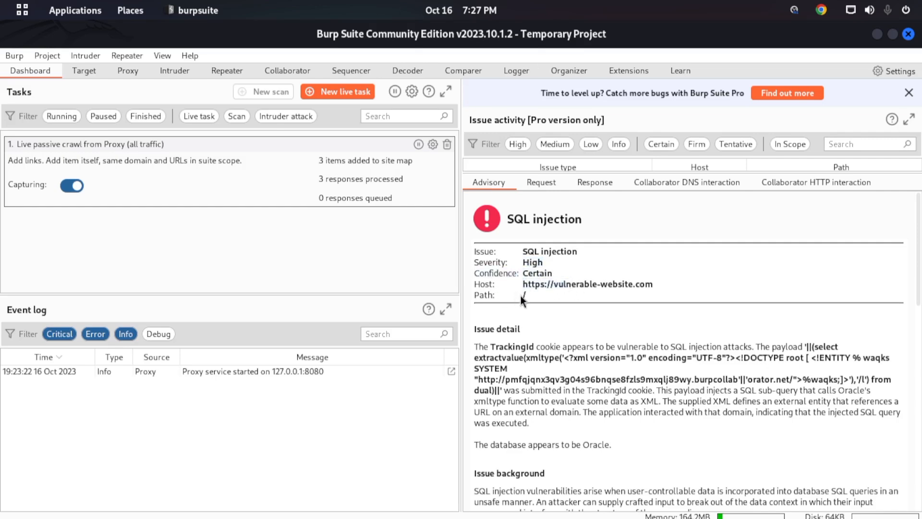
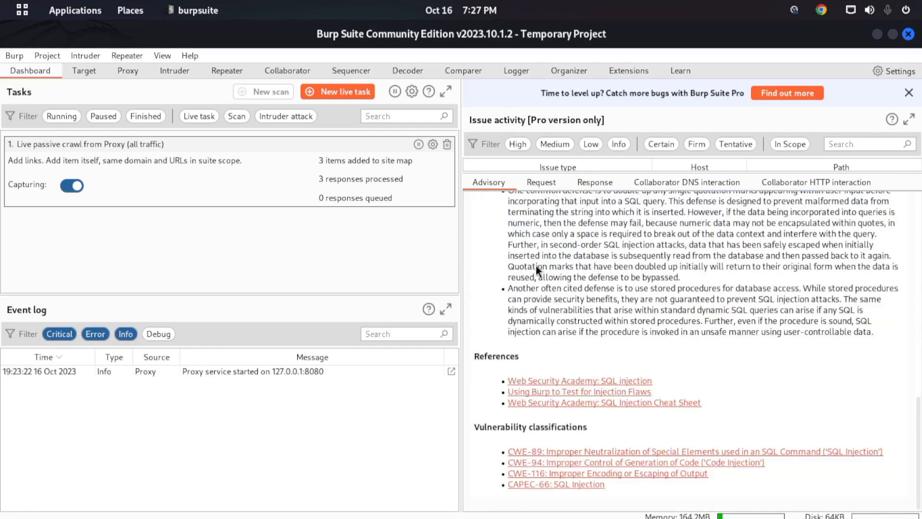
# - Review the SQL injection advisory's remediation text, references and vulnerability classifications, and open the CWE-89 reference in the browser
pyautogui.moveTo(665, 341); pyautogui.dragTo(592, 191)
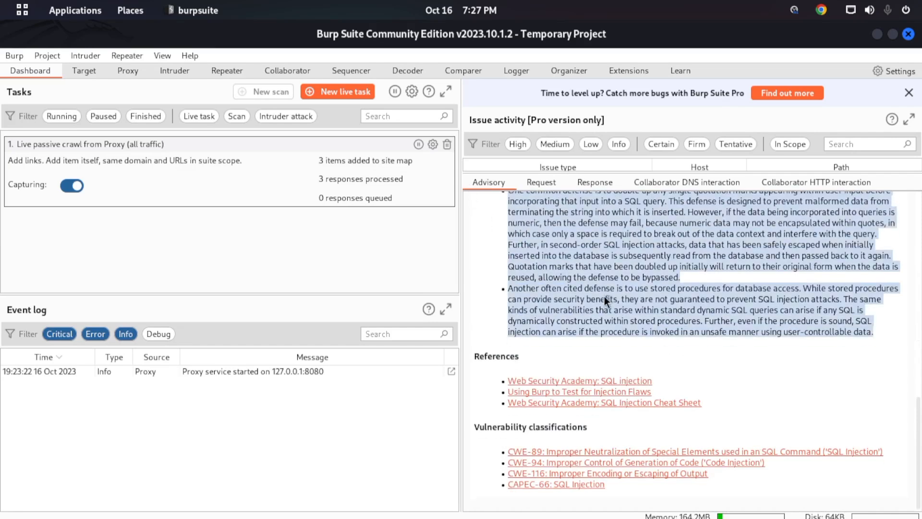
pyautogui.moveTo(489, 344); pyautogui.dragTo(506, 362)
pyautogui.moveTo(476, 426); pyautogui.dragTo(591, 434)
pyautogui.click(648, 431)
pyautogui.click(524, 452)
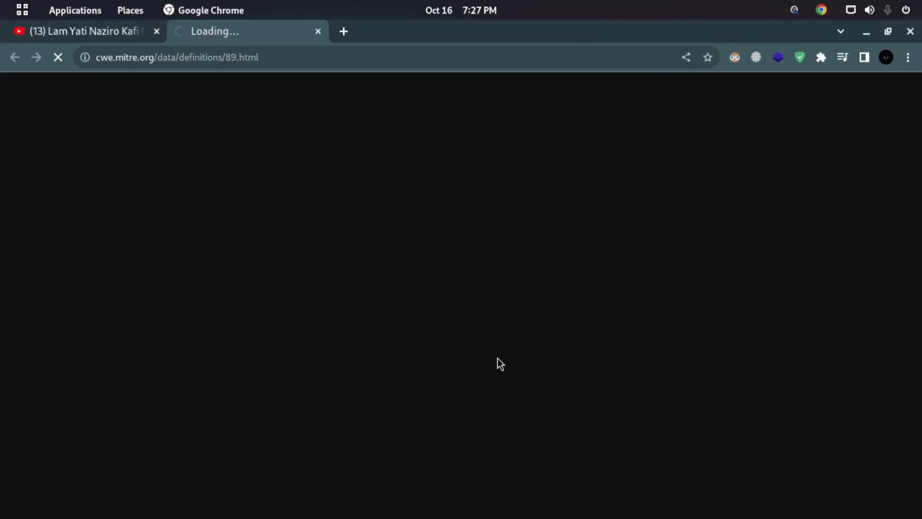
# - Switch back to Burp Suite and enlarge the issue list above the SQL injection advisory, with the advisory at its beginning
pyautogui.press('super')
pyautogui.press('super')
pyautogui.press('super')
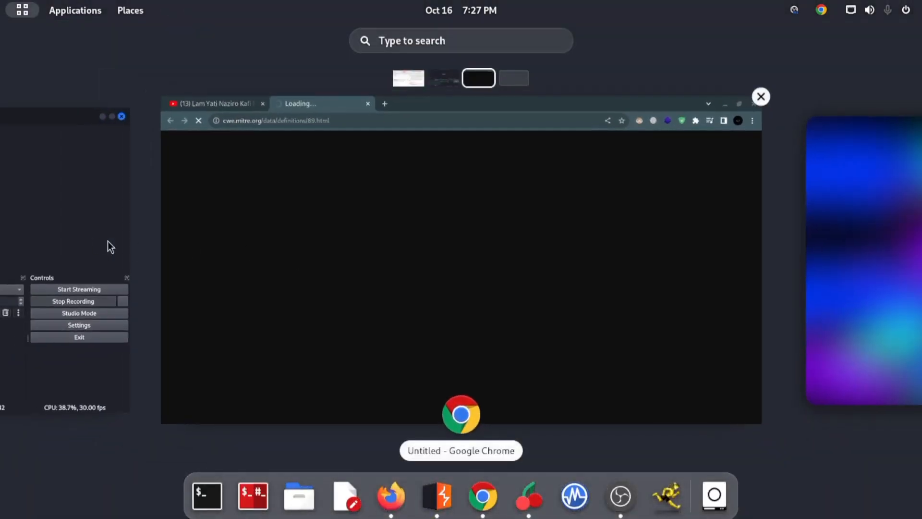
pyautogui.click(114, 236)
pyautogui.click(67, 195)
pyautogui.click(519, 325)
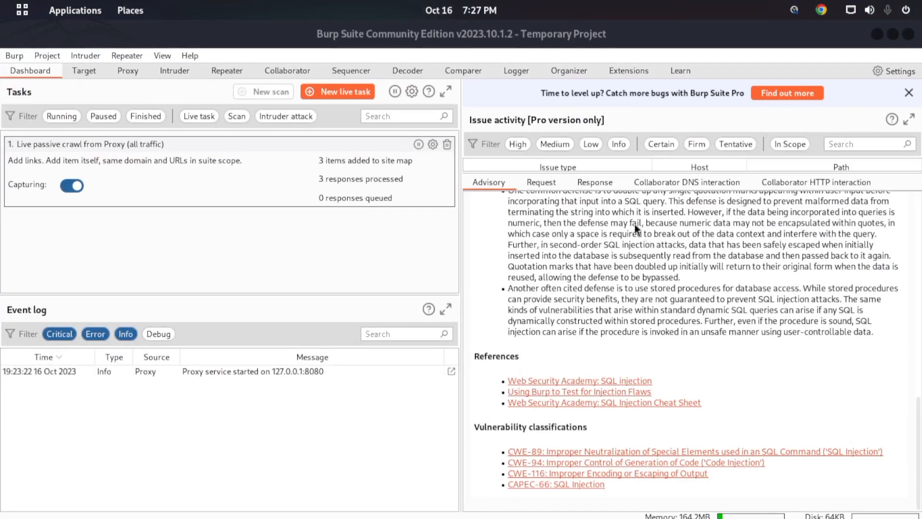
pyautogui.scroll(10, 621, 236)
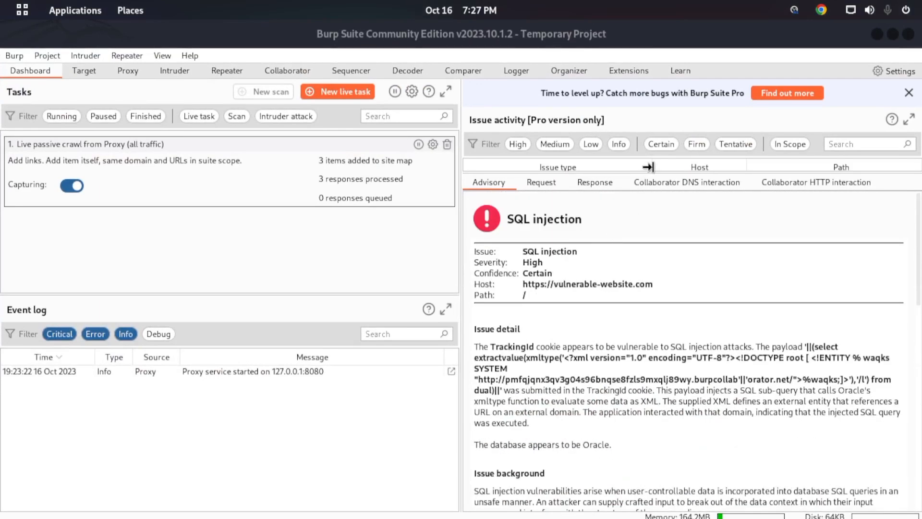
pyautogui.moveTo(646, 169); pyautogui.dragTo(671, 343)
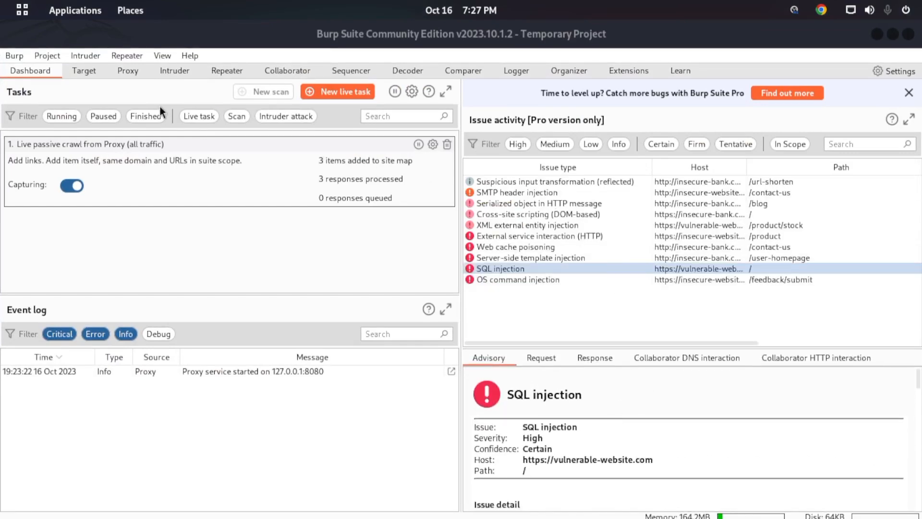
# - Look over the Target site map, Proxy Intercept and Intruder views, ending on the Proxy's Intercept view
pyautogui.click(88, 71)
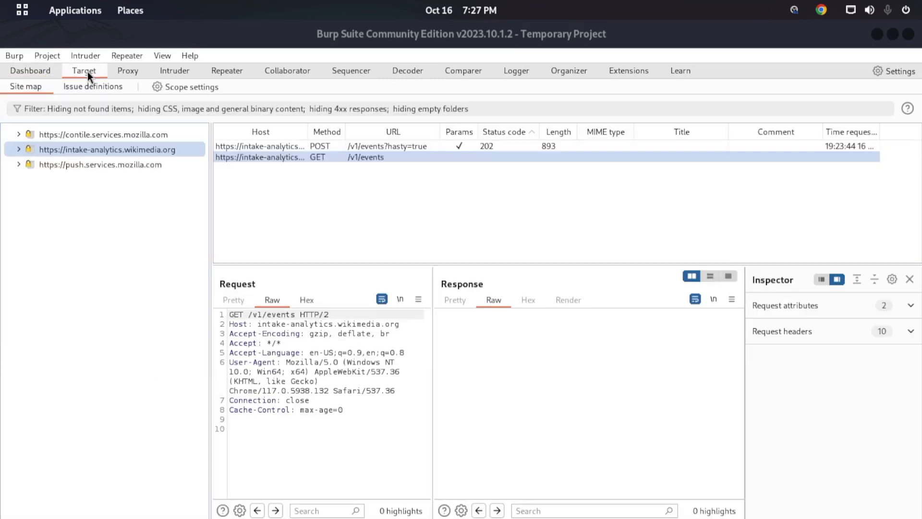
pyautogui.click(124, 77)
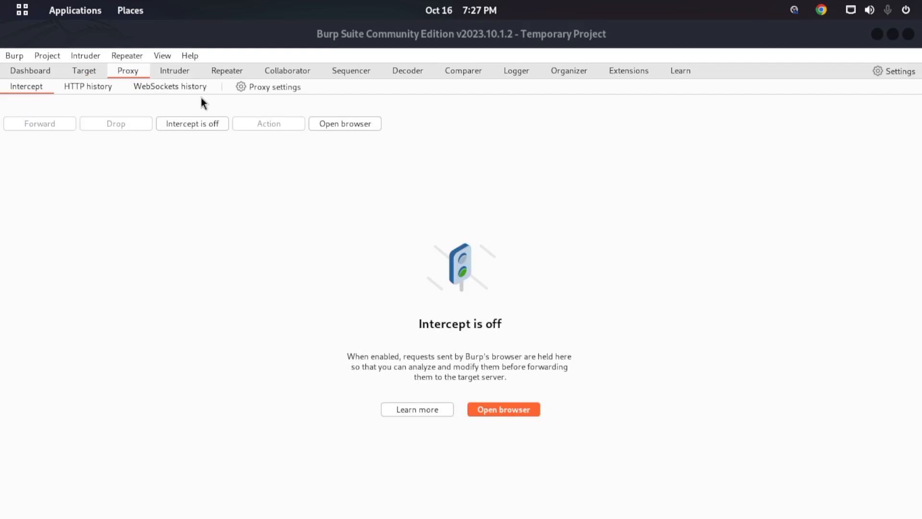
pyautogui.click(186, 70)
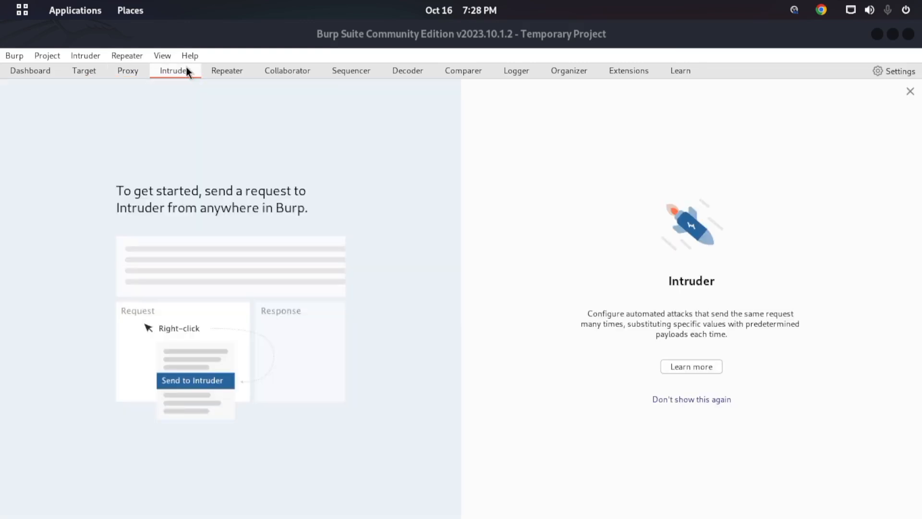
pyautogui.click(142, 68)
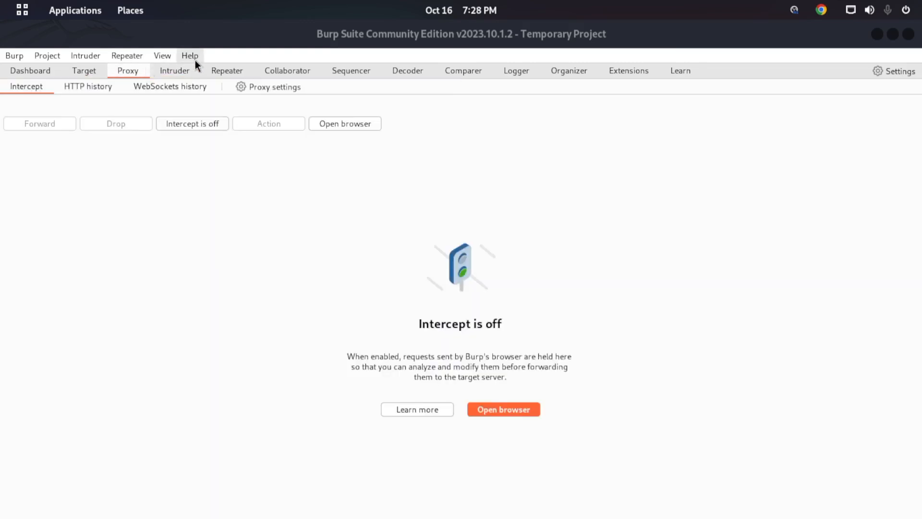
# - Switch to Firefox and close the Web Application Security and Wikimedia pages, keeping only Altoro Mutual open
pyautogui.moveTo(0, 0)
pyautogui.click(555, 332)
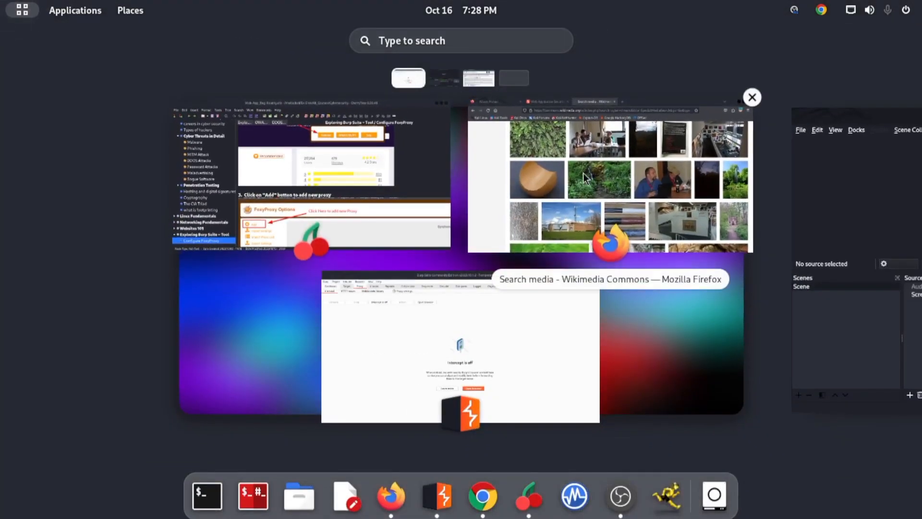
pyautogui.click(579, 177)
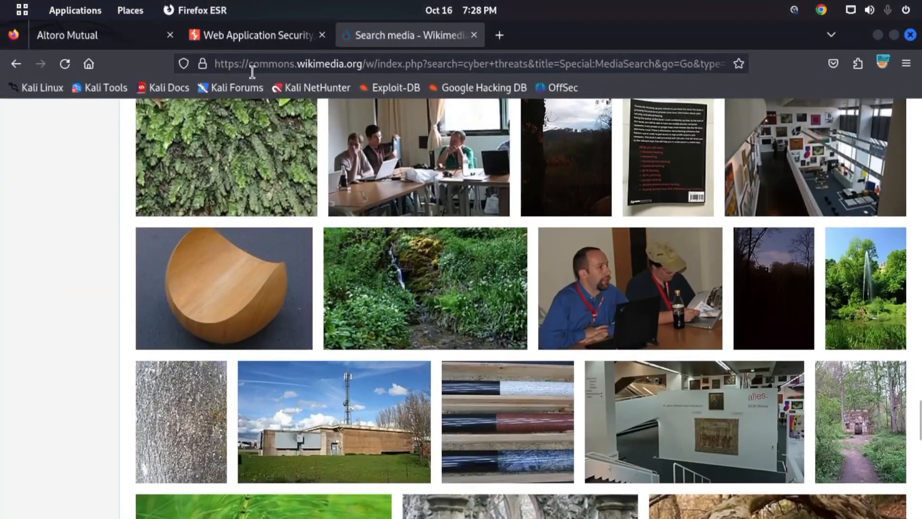
pyautogui.click(83, 39)
pyautogui.click(322, 35)
pyautogui.click(323, 35)
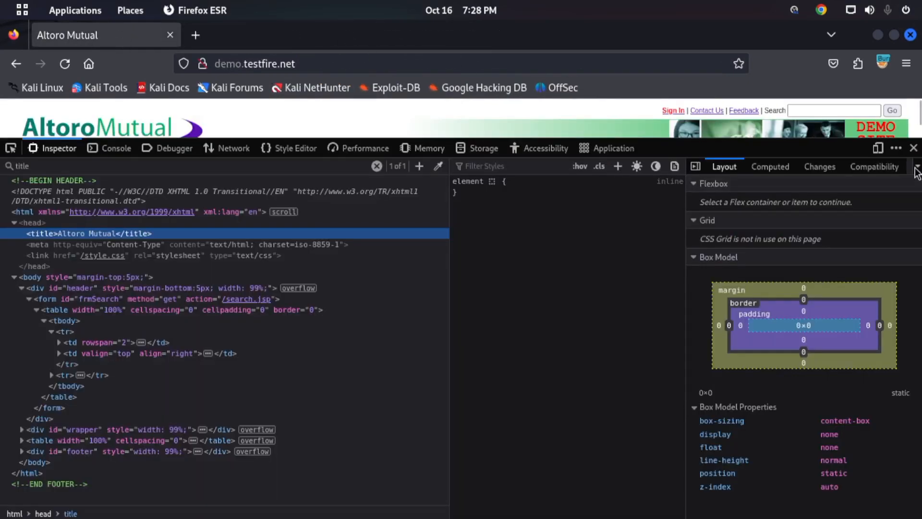
# - Close the developer tools and open the Altoro Mutual sign-in page
pyautogui.click(914, 147)
pyautogui.click(673, 111)
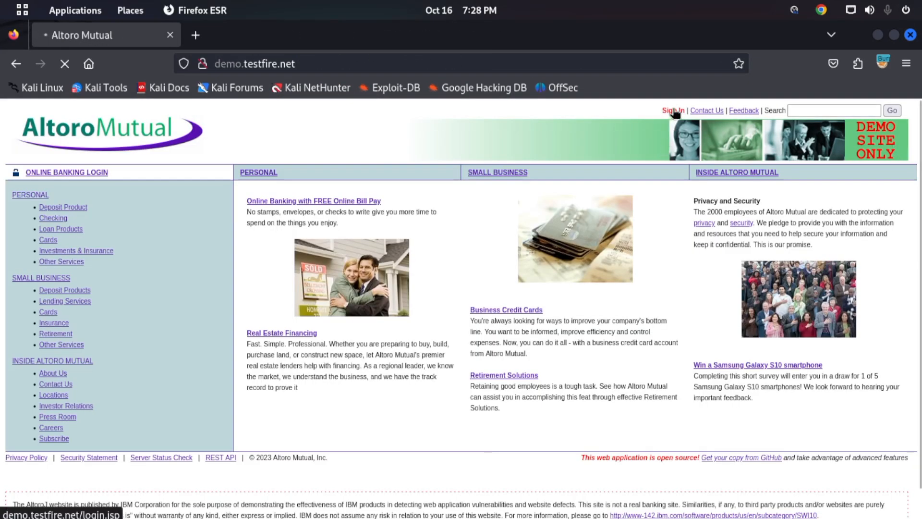
pyautogui.click(528, 275)
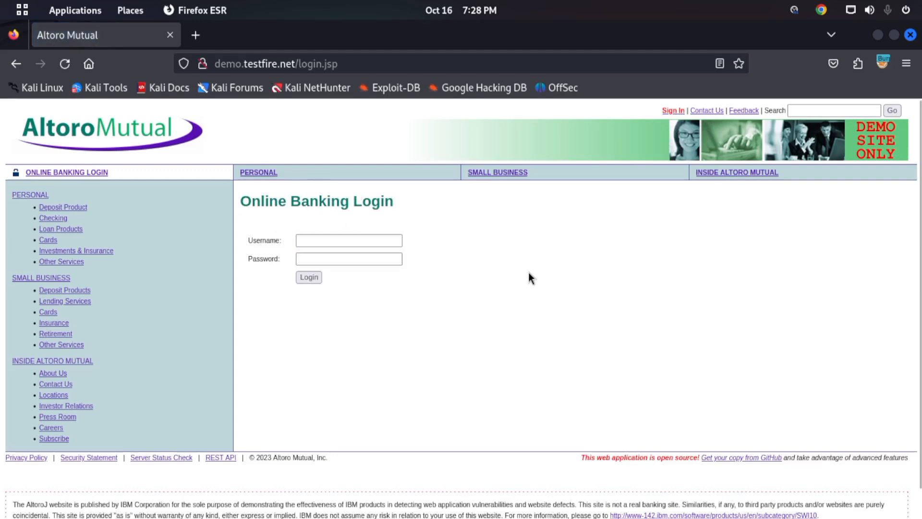
# - Turn on request interception in Burp Suite's Proxy and return to the Altoro Mutual login page in Firefox
pyautogui.press('super')
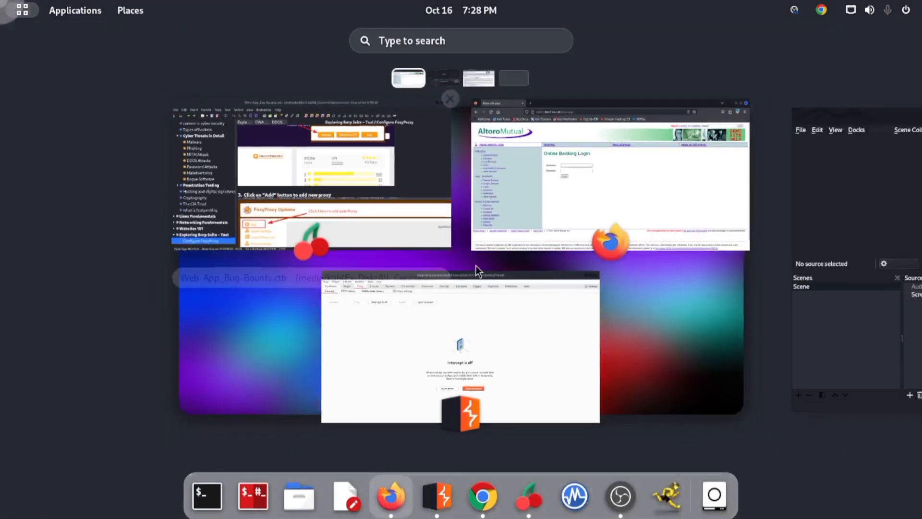
pyautogui.click(538, 337)
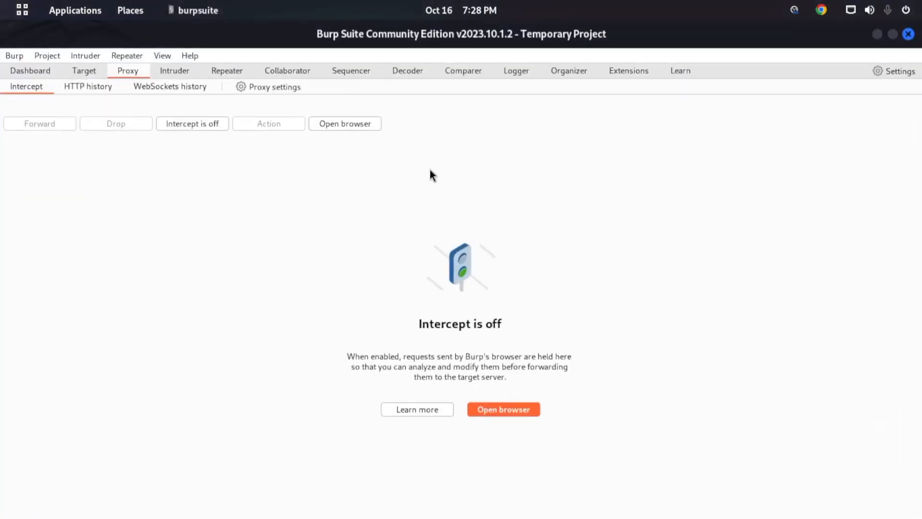
pyautogui.click(180, 126)
pyautogui.press('super')
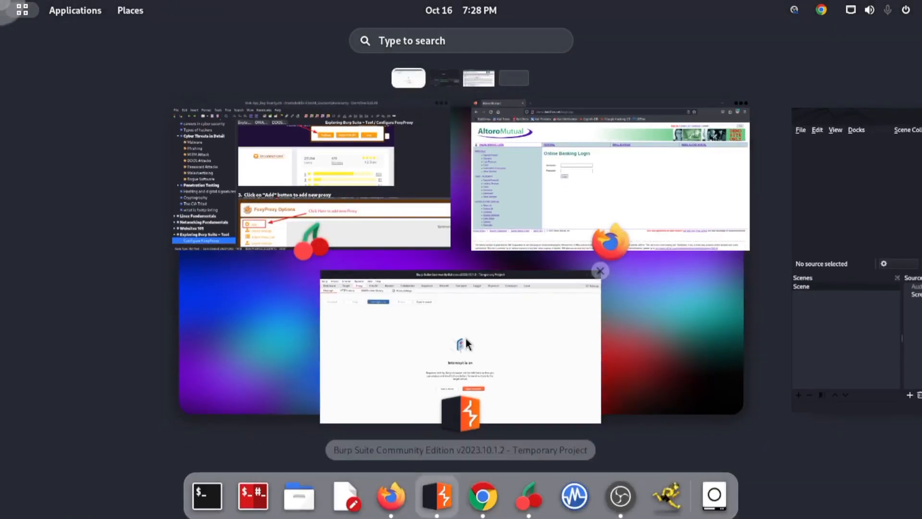
pyautogui.click(480, 193)
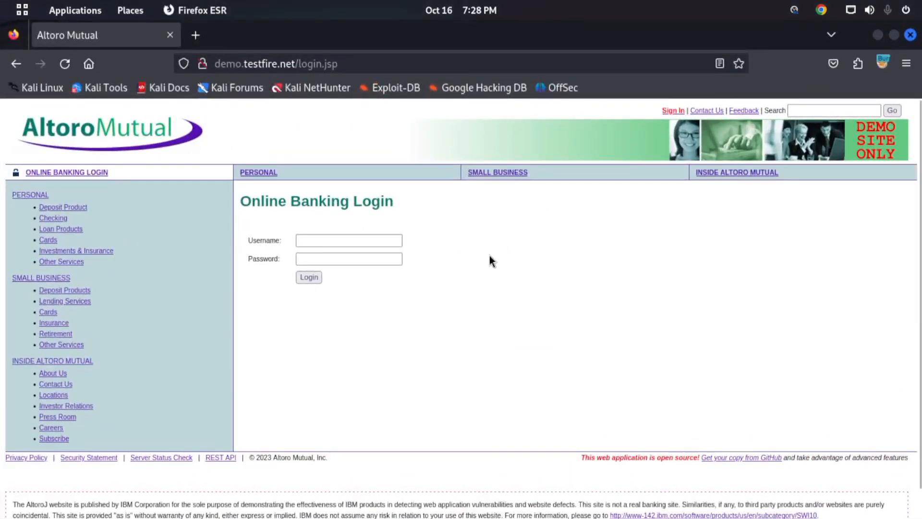
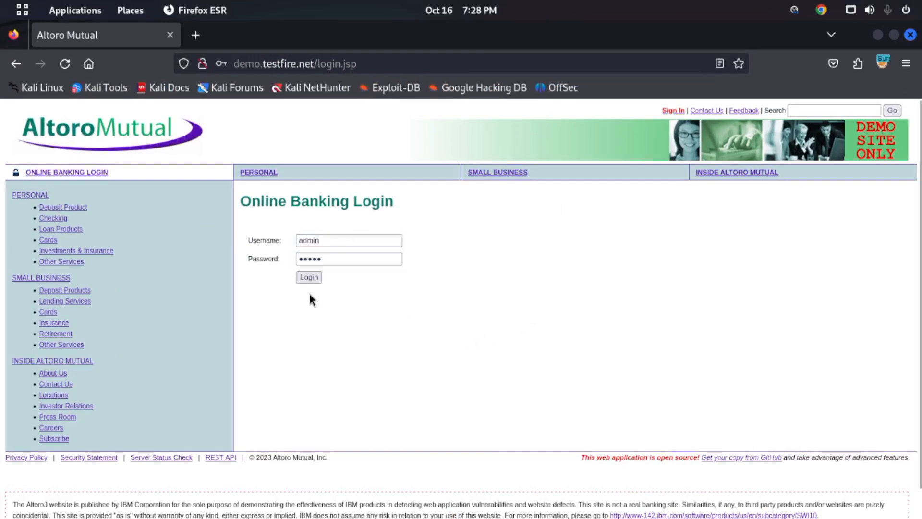
# - Submit the Altoro Mutual online banking login form with the credentials already filled in
pyautogui.click(308, 277)
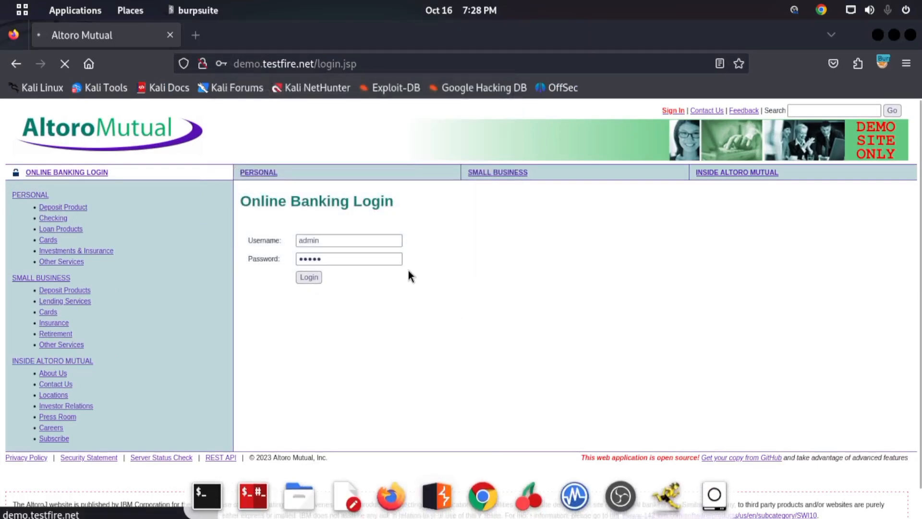
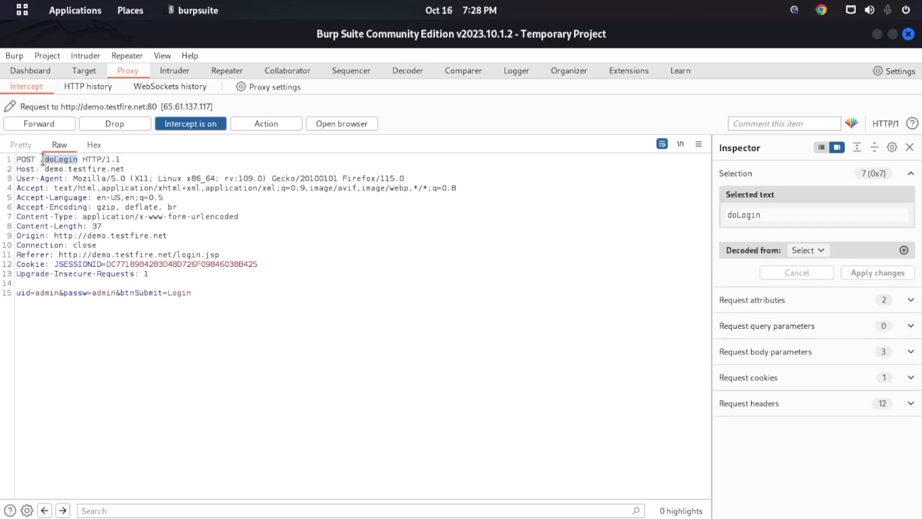
# - Examine the intercepted login request by highlighting its Host value and then its Origin URL
pyautogui.moveTo(44, 169); pyautogui.dragTo(137, 169)
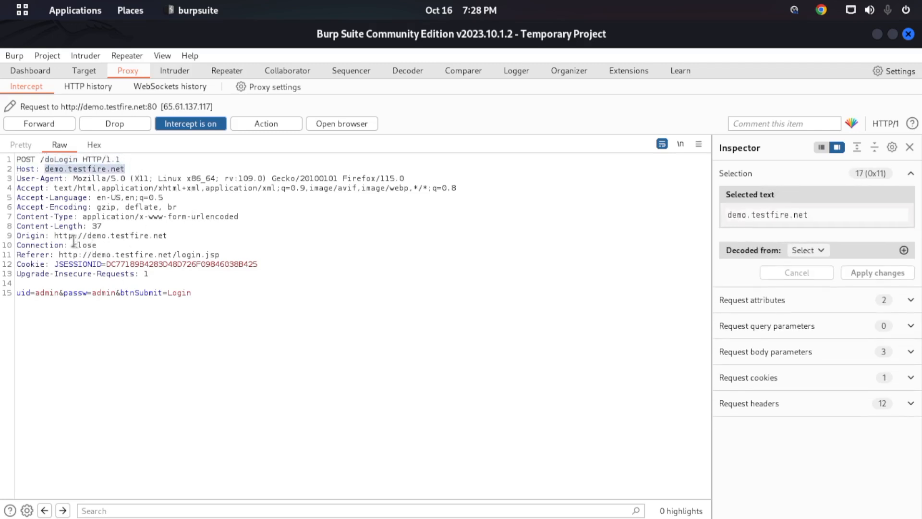
pyautogui.moveTo(53, 236); pyautogui.dragTo(168, 236)
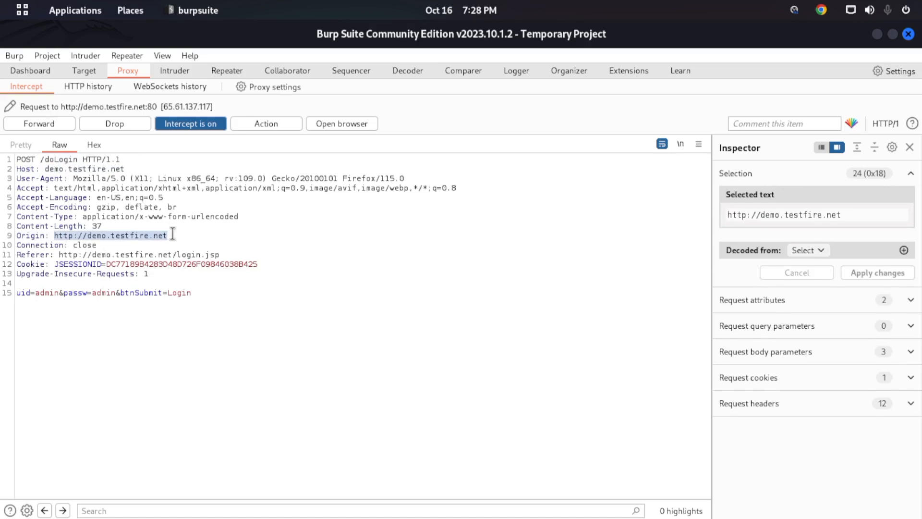
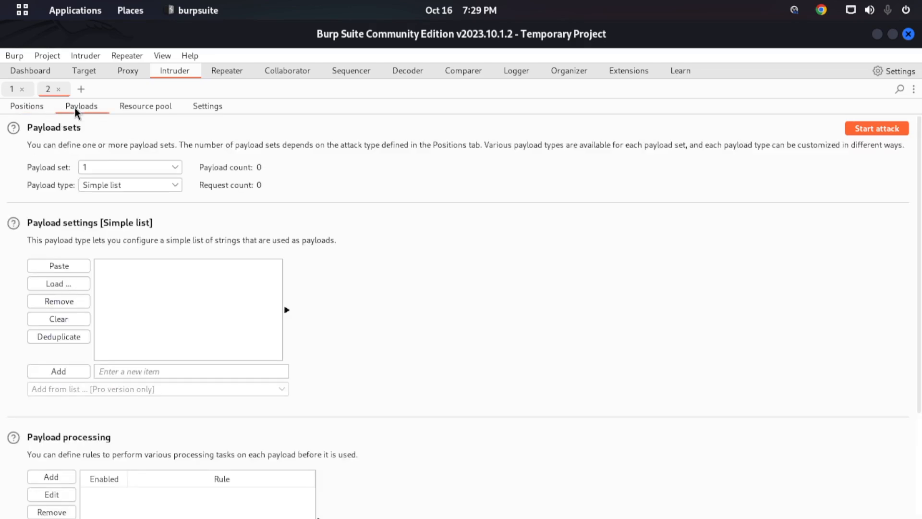
# - Review the resource pool options and then the attack settings of the second Intruder attack
pyautogui.click(163, 107)
pyautogui.click(210, 109)
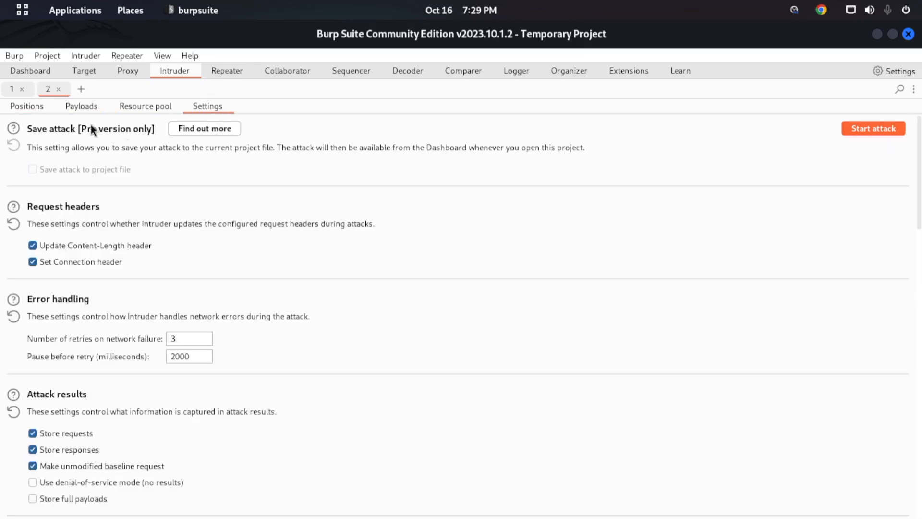
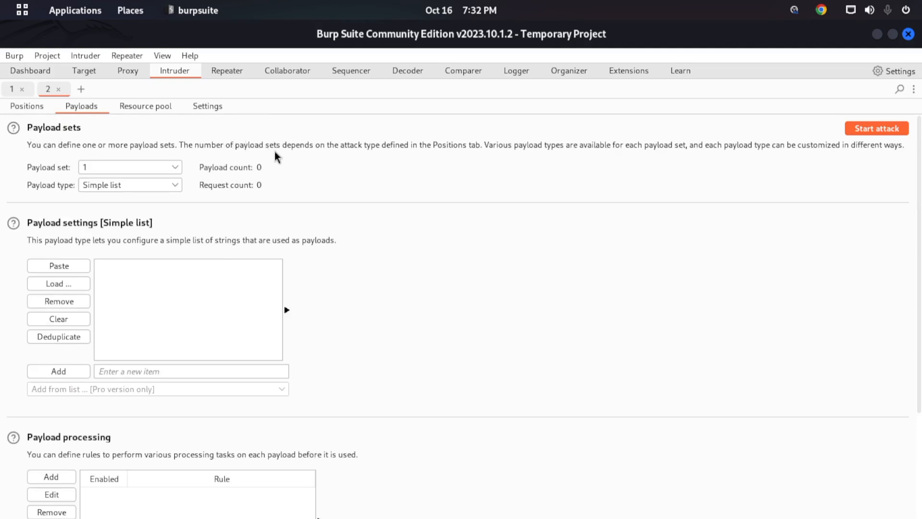
# - Review the payload set choices and the full list of payload types available for the second Intruder attack
pyautogui.click(130, 169)
pyautogui.click(114, 182)
pyautogui.click(107, 187)
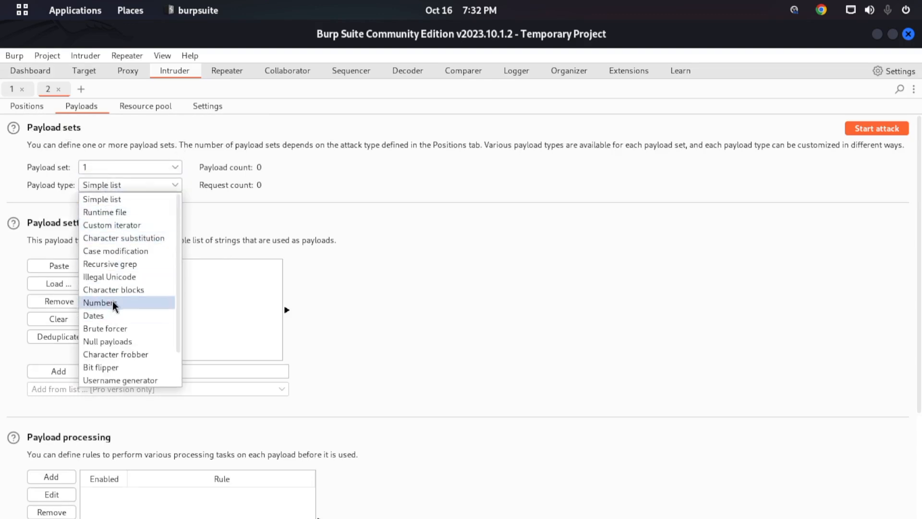
pyautogui.scroll(-1, 116, 305)
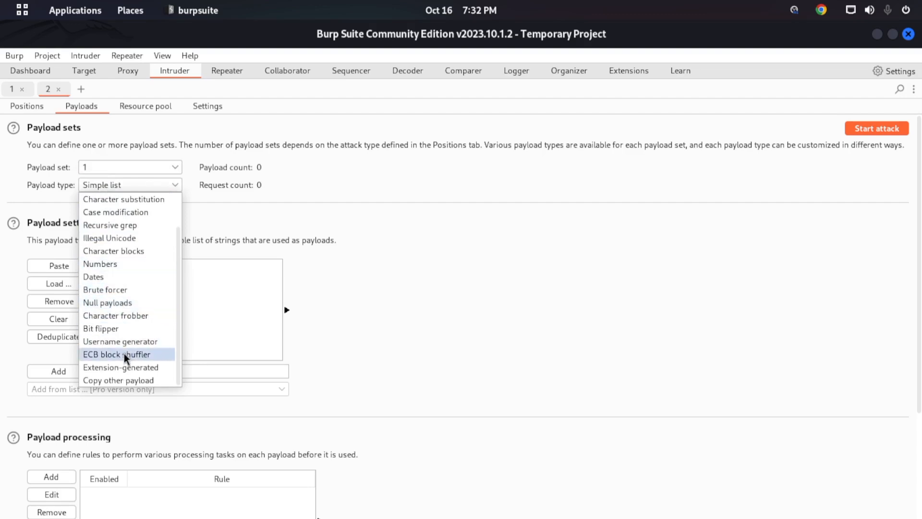
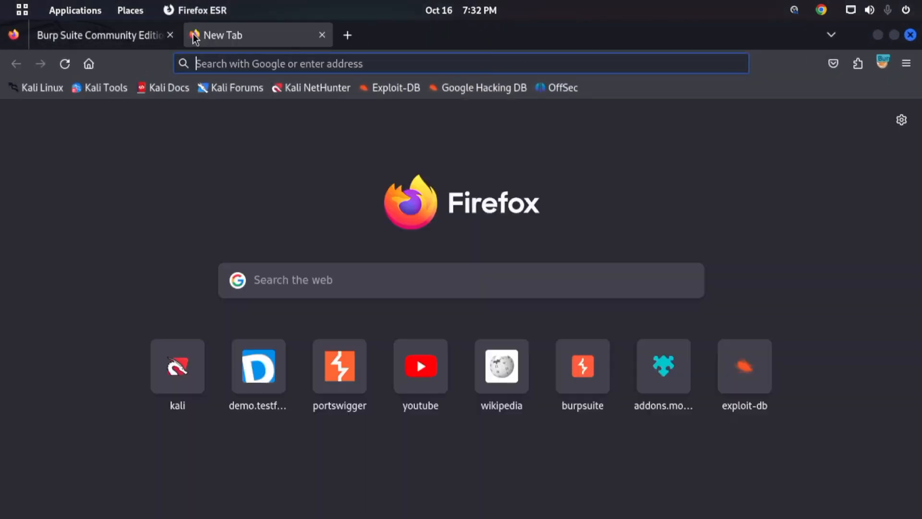
# - Search Google for github in Firefox, turn off Proxy interception in Burp Suite so the request goes through, and return to Firefox
pyautogui.write('github')
pyautogui.press('Return')
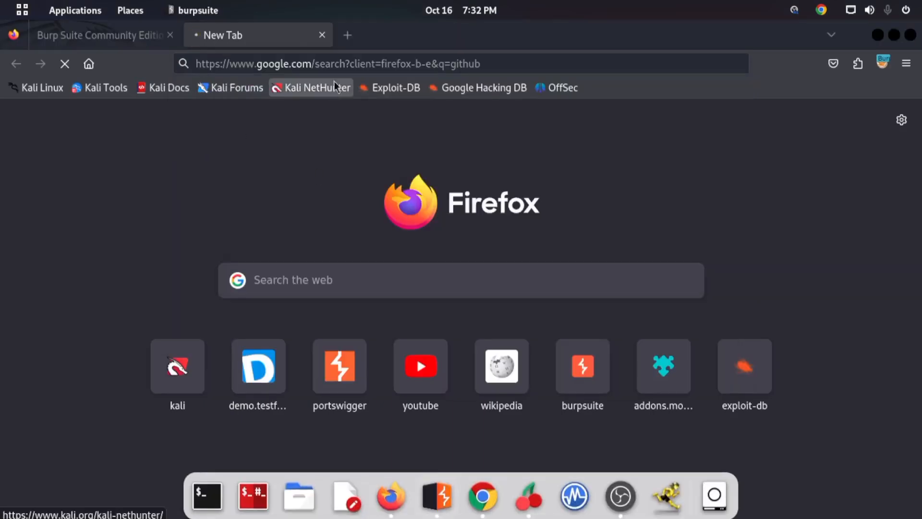
pyautogui.moveTo(1, 1)
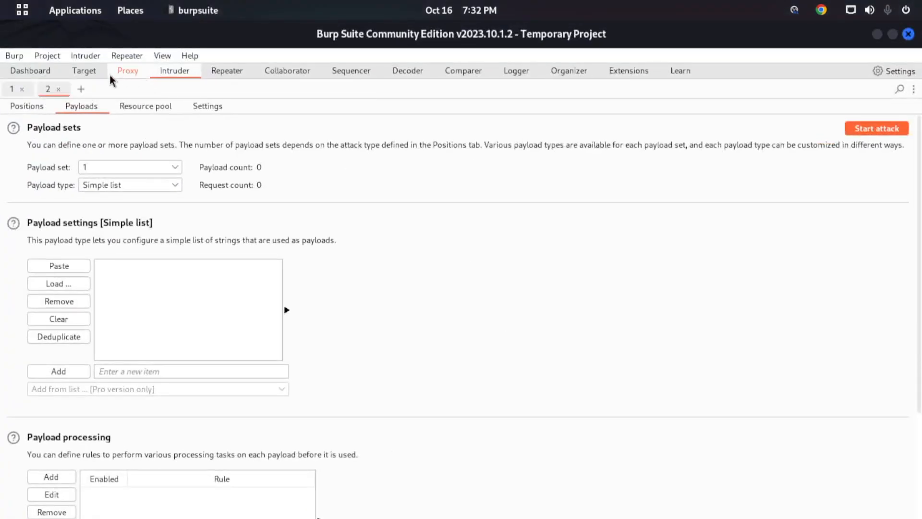
pyautogui.click(117, 73)
pyautogui.click(201, 124)
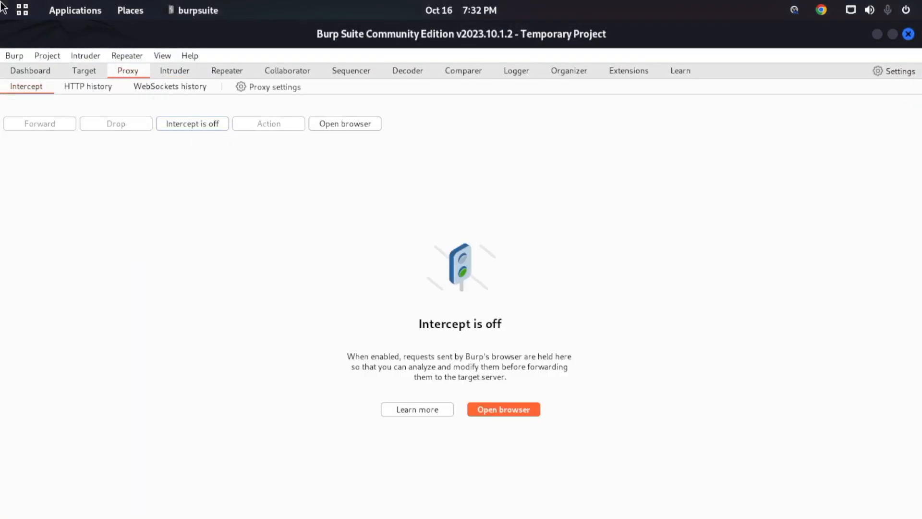
pyautogui.moveTo(0, 1)
pyautogui.click(609, 177)
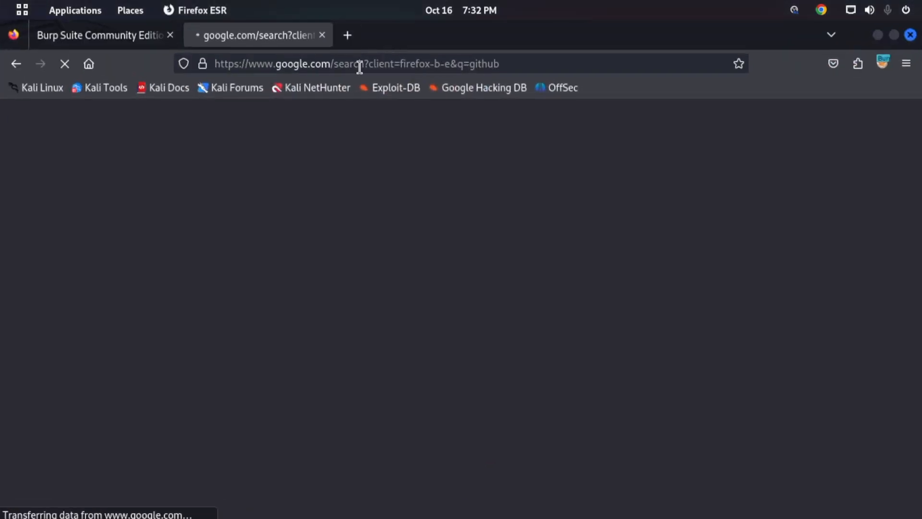
# - Extend the Google search query to "github password list" and run it
pyautogui.write('password ')
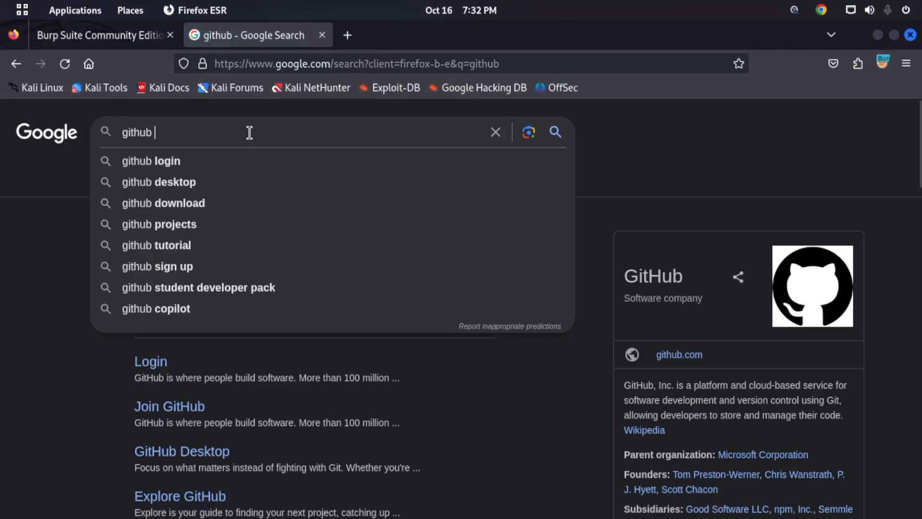
pyautogui.write('l')
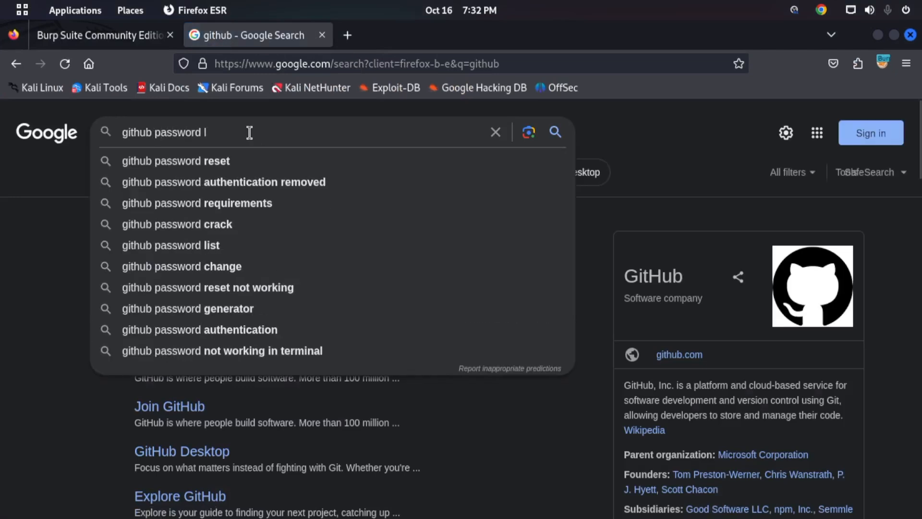
pyautogui.write('ist')
pyautogui.press('Return')
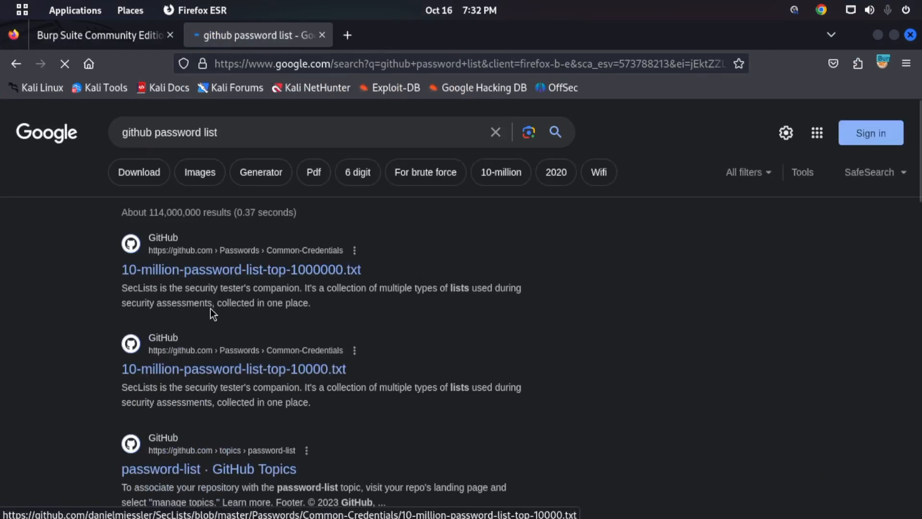
# - Look through the GitHub password list results and open the search query for editing
pyautogui.scroll(-5, 362, 332)
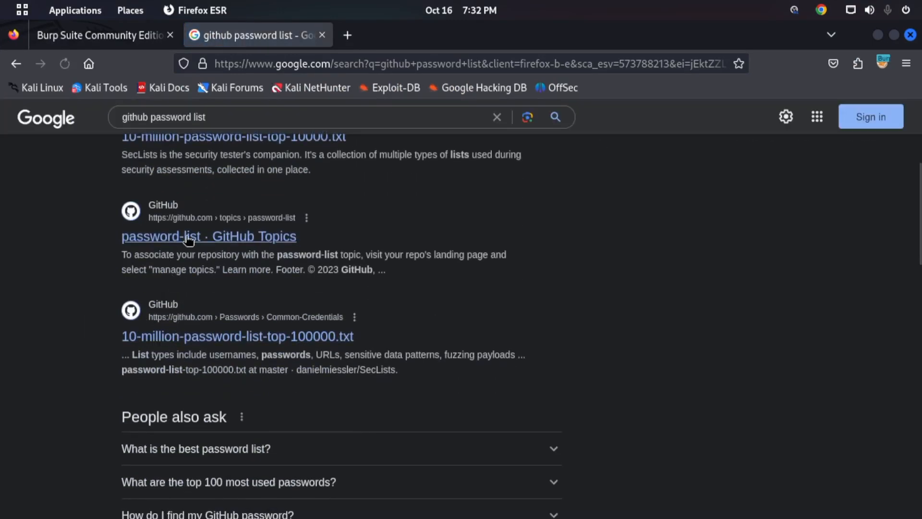
pyautogui.rightClick(185, 236)
pyautogui.click(95, 188)
pyautogui.click(246, 116)
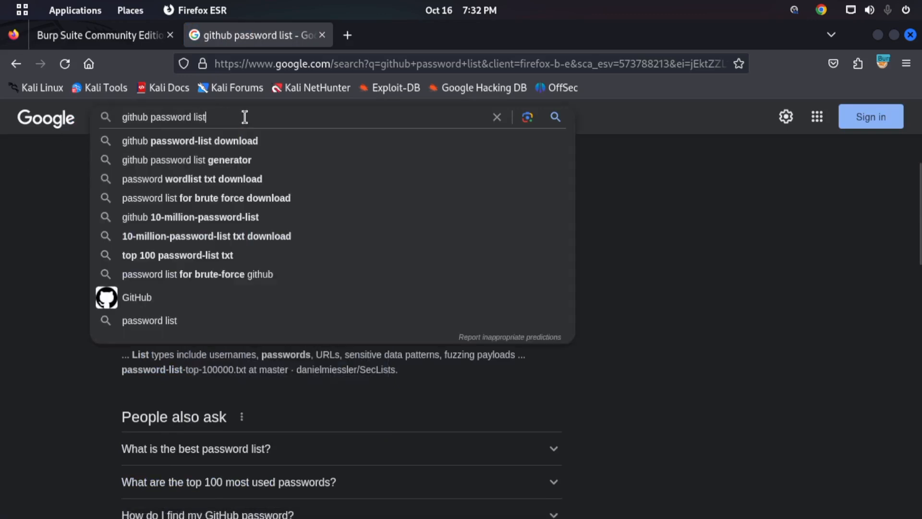
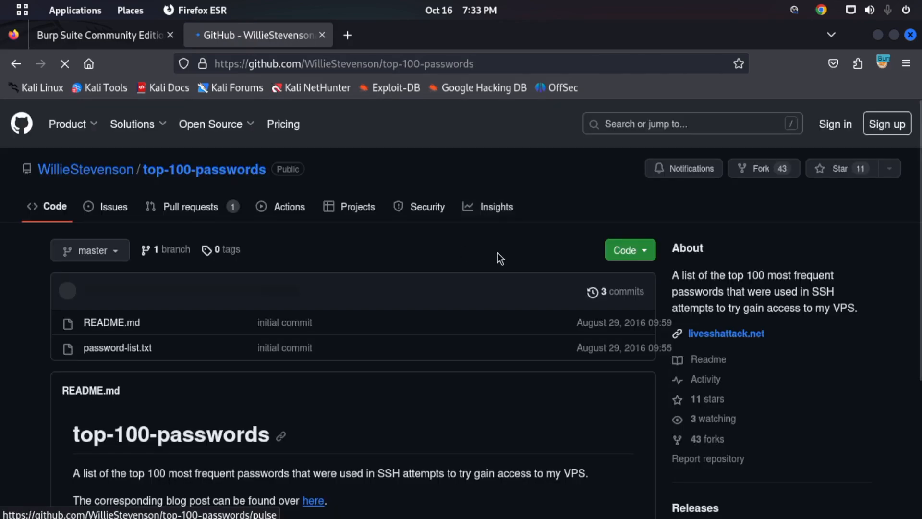
# - Open password-list.txt in the top-100-passwords repository and look through its entries
pyautogui.scroll(-5, 307, 370)
pyautogui.scroll(4, 250, 346)
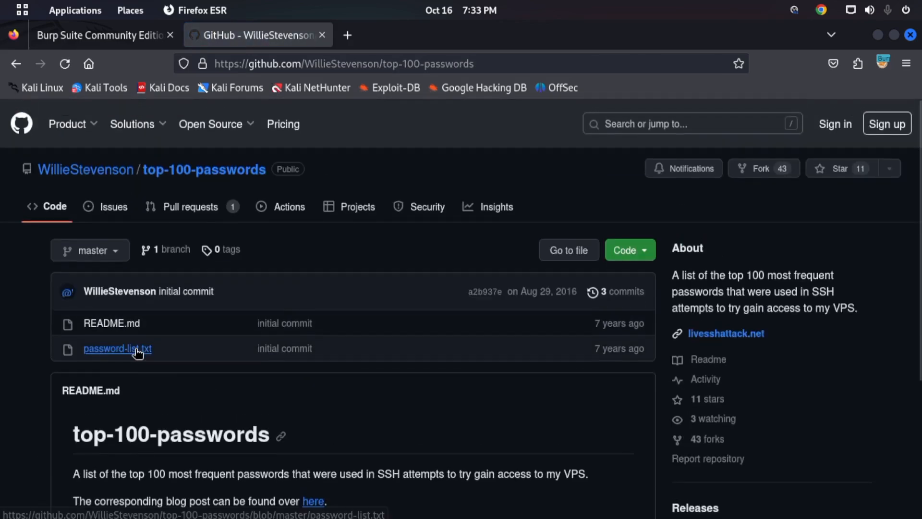
pyautogui.click(114, 352)
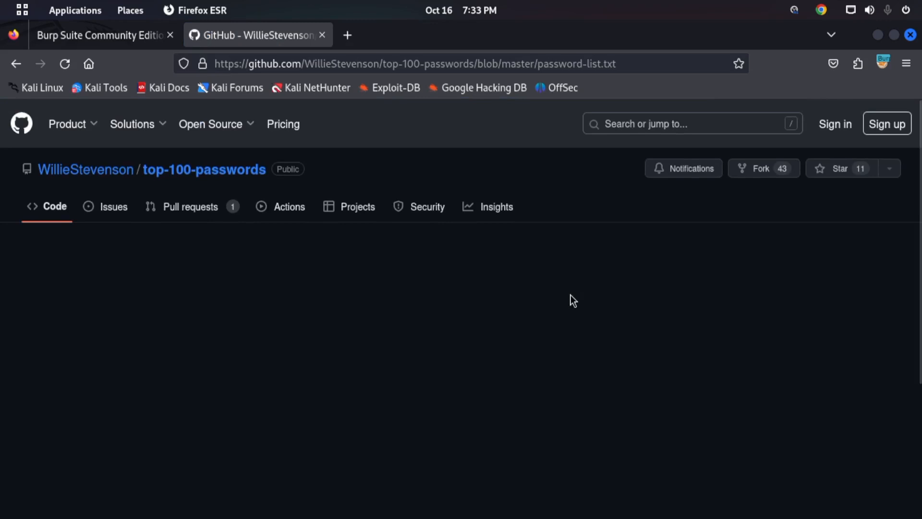
pyautogui.scroll(-3, 573, 288)
pyautogui.scroll(-10, 325, 197)
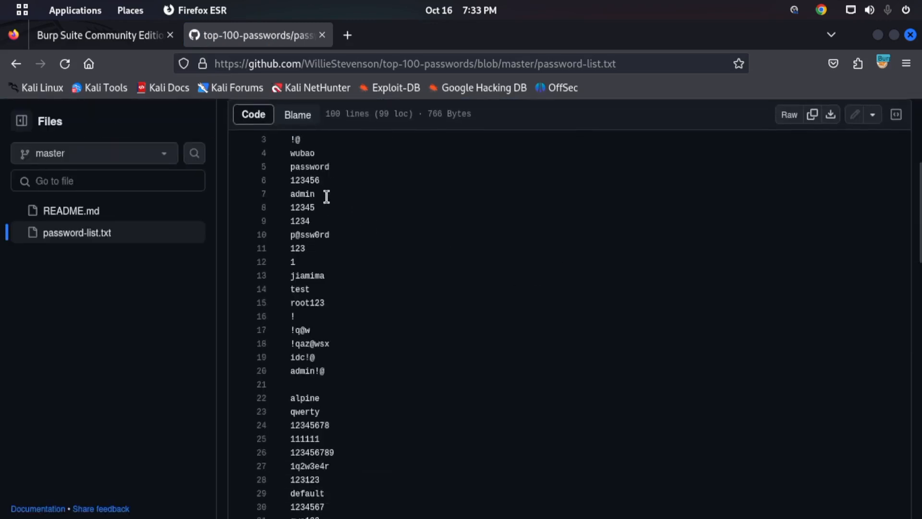
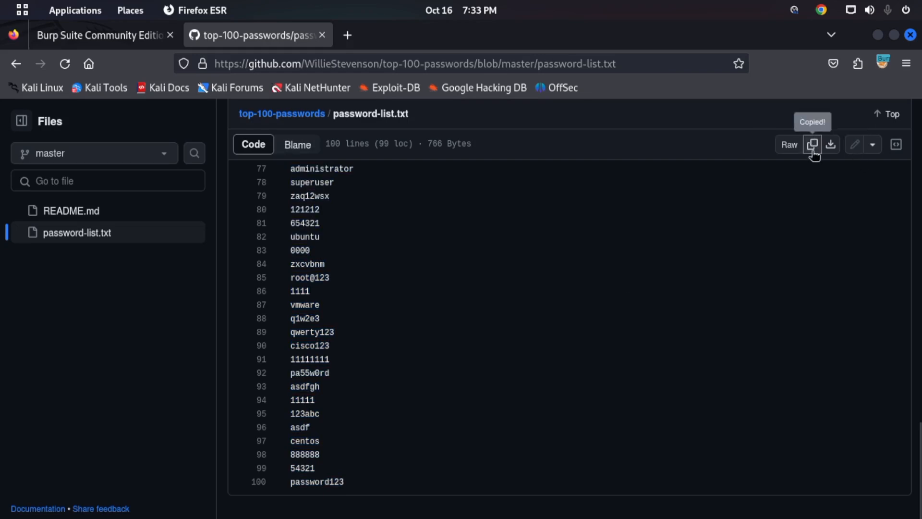
# - Switch to Burp Suite and open the Intruder payload settings for the second attack
pyautogui.moveTo(0, 1)
pyautogui.click(449, 293)
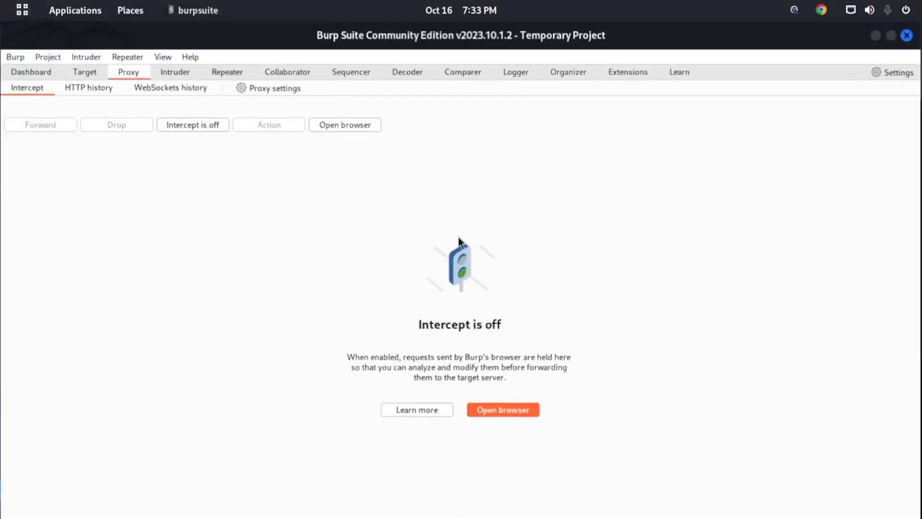
pyautogui.click(191, 74)
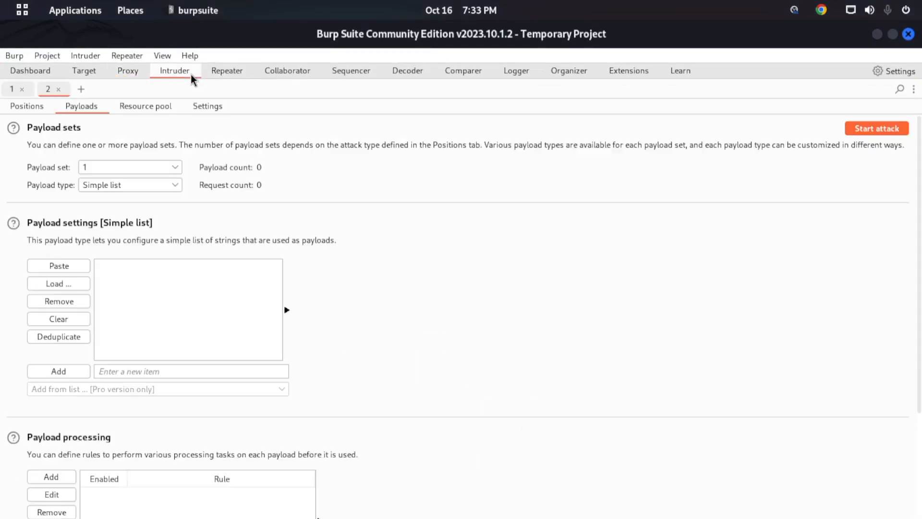
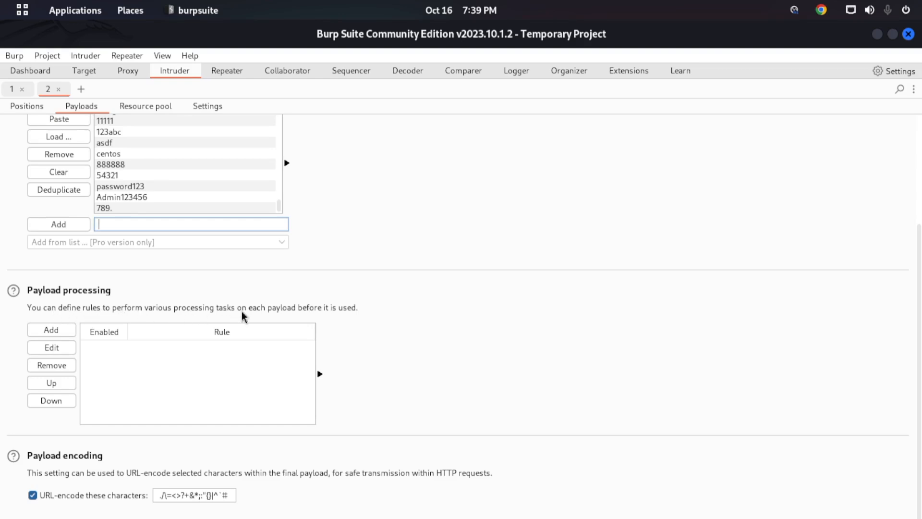
# - Add a payload processing rule of type Encode that applies Base64-encode to each password payload in the second attack
pyautogui.click(51, 330)
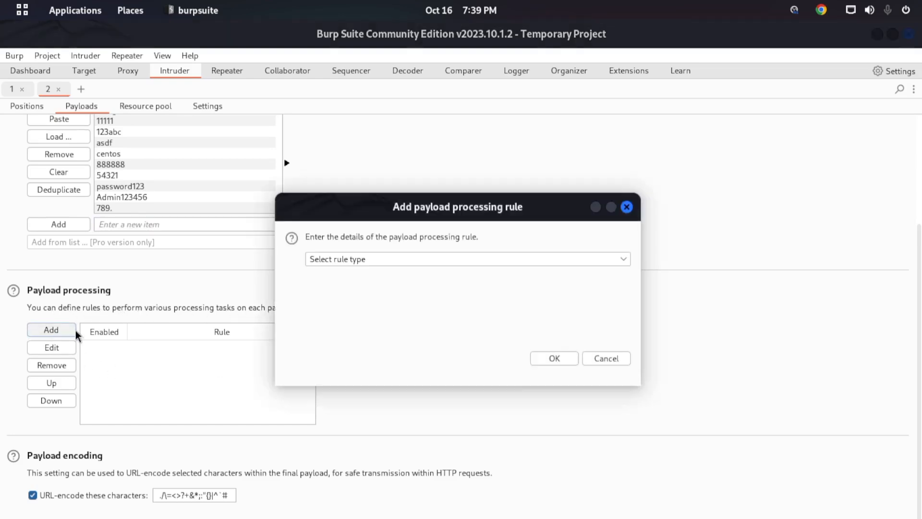
pyautogui.click(425, 260)
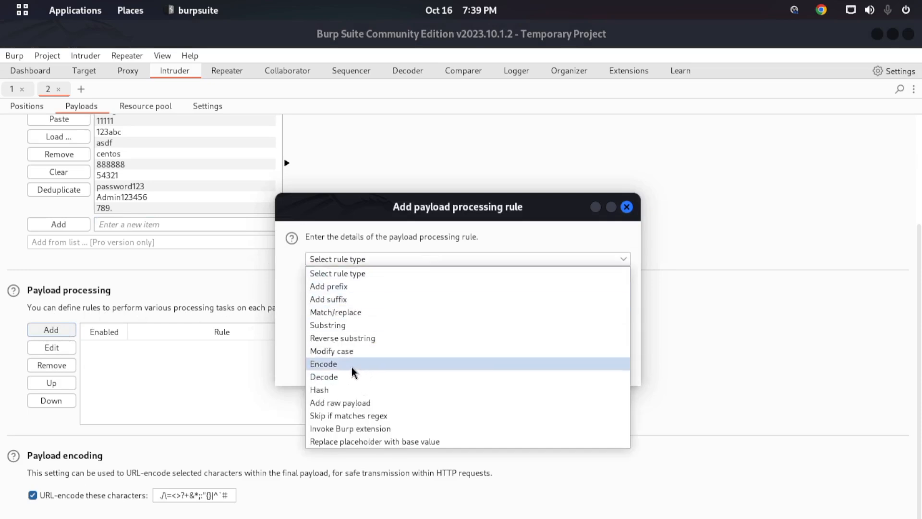
pyautogui.click(337, 366)
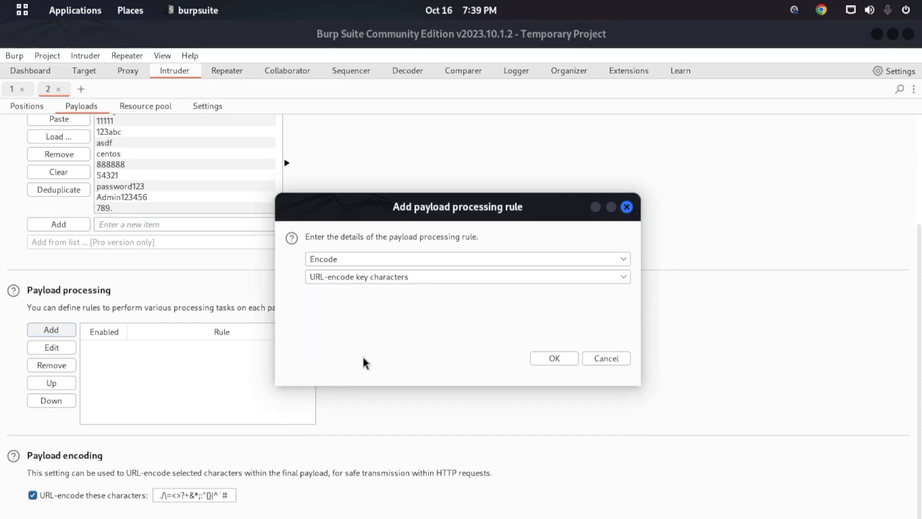
pyautogui.click(309, 282)
pyautogui.click(366, 382)
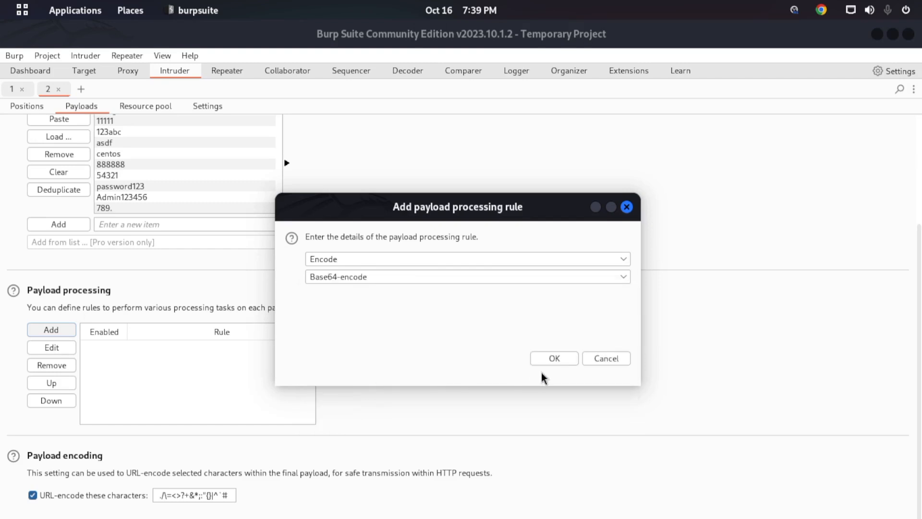
pyautogui.click(545, 363)
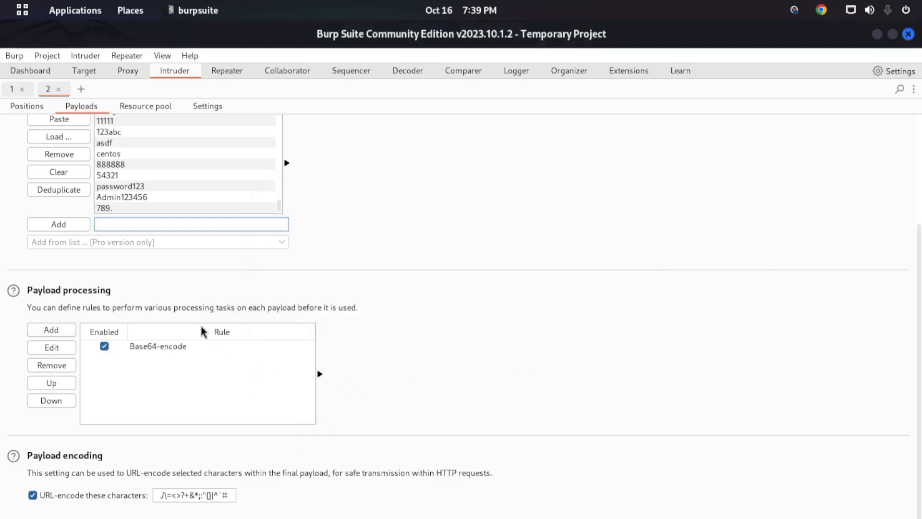
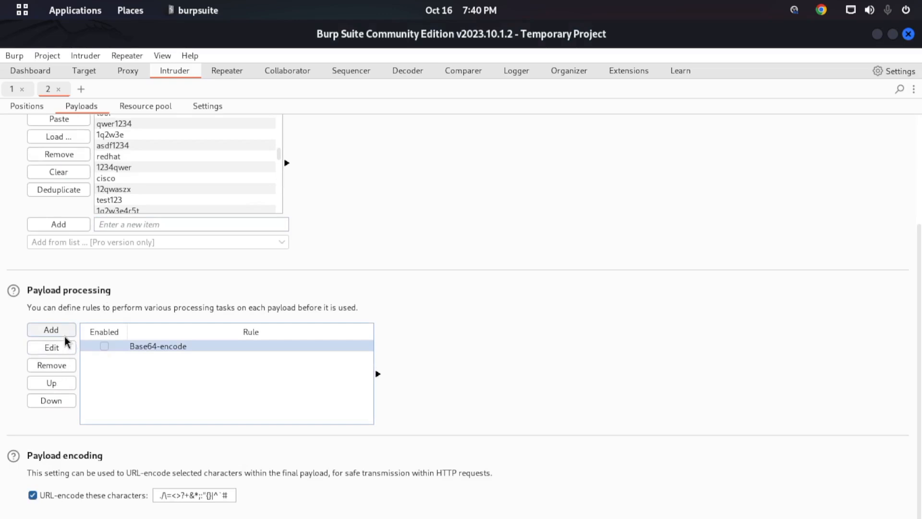
# - Start adding another payload processing rule and show the available rule types
pyautogui.click(52, 330)
pyautogui.click(400, 259)
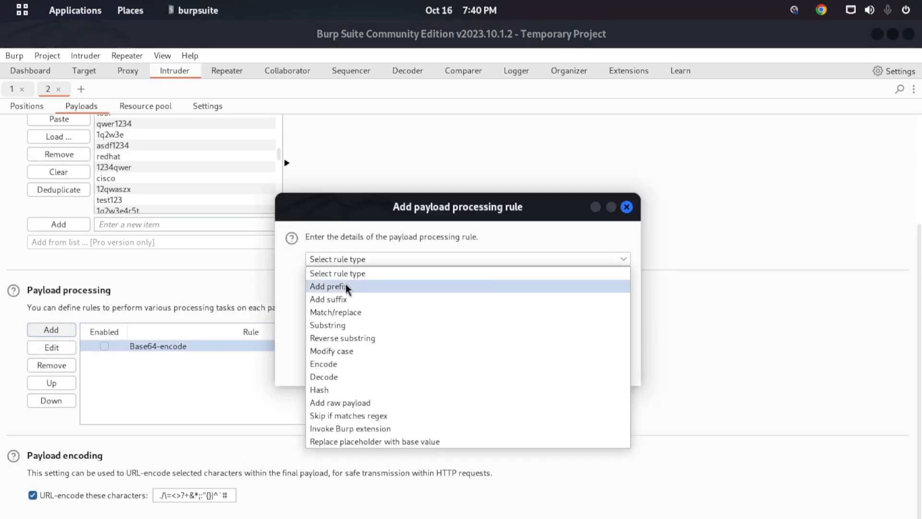
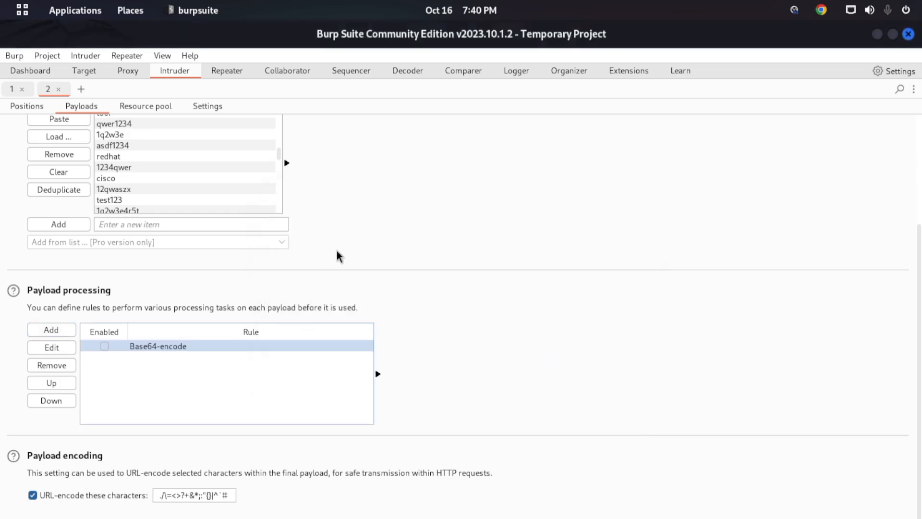
pyautogui.scroll(3, 356, 216)
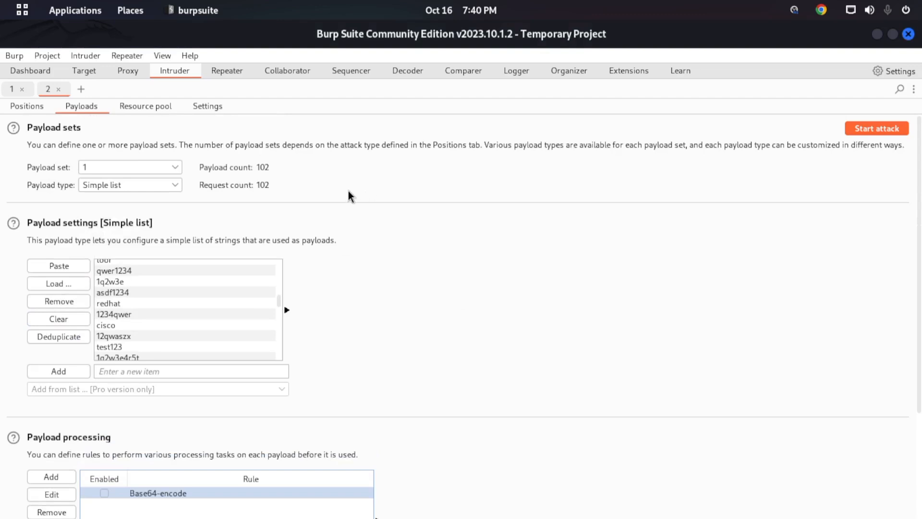
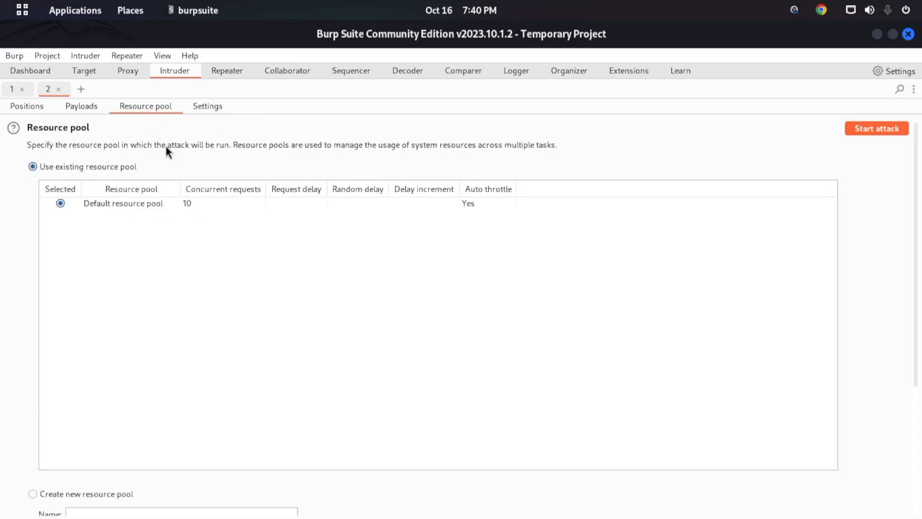
# - Examine the attack's resource pool settings, including the new pool options for concurrent requests, request delay and automatic throttling
pyautogui.scroll(-3, 206, 163)
pyautogui.scroll(3, 207, 162)
pyautogui.scroll(-1, 293, 240)
pyautogui.scroll(-3, 288, 230)
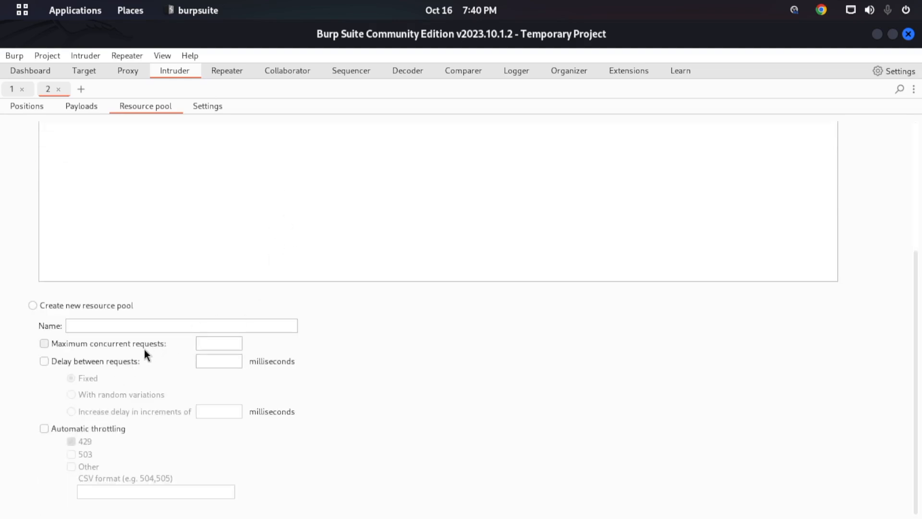
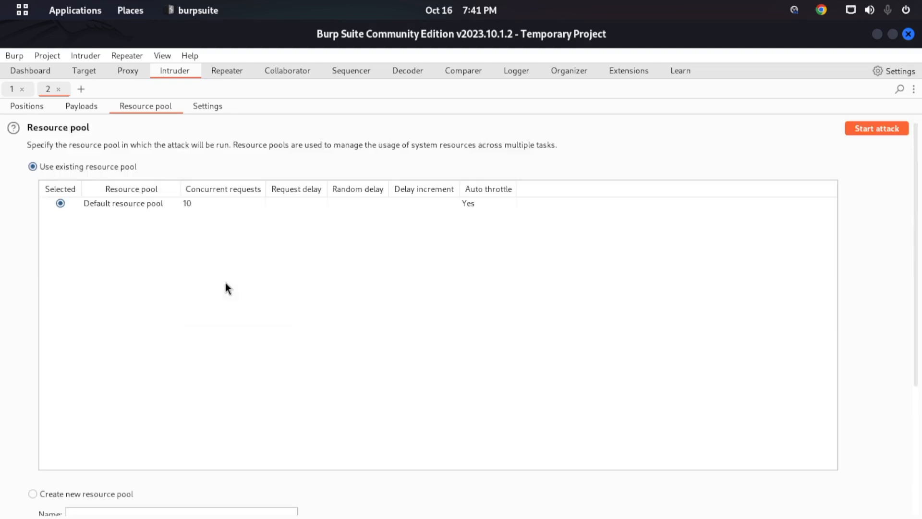
# - Choose to create a new resource pool for the attack and select its whole default name for editing
pyautogui.scroll(-4, 79, 303)
pyautogui.scroll(4, 84, 243)
pyautogui.scroll(-4, 154, 165)
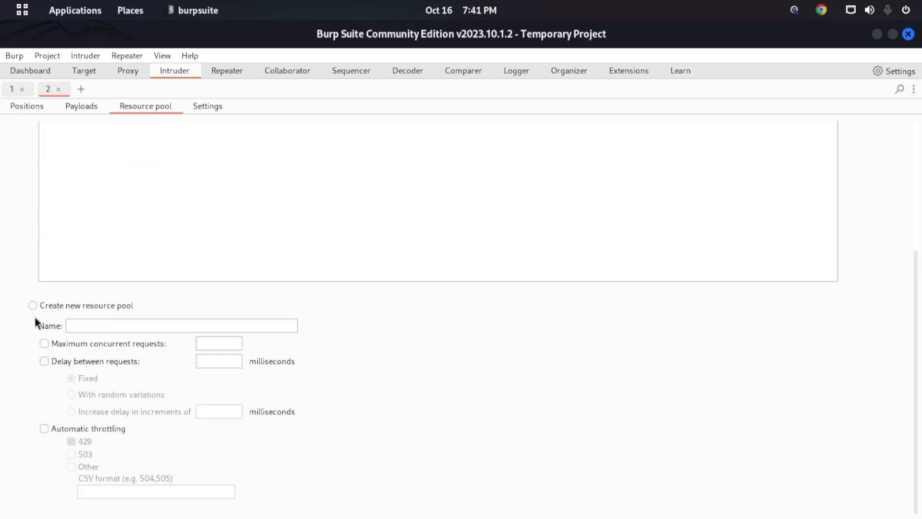
pyautogui.click(38, 306)
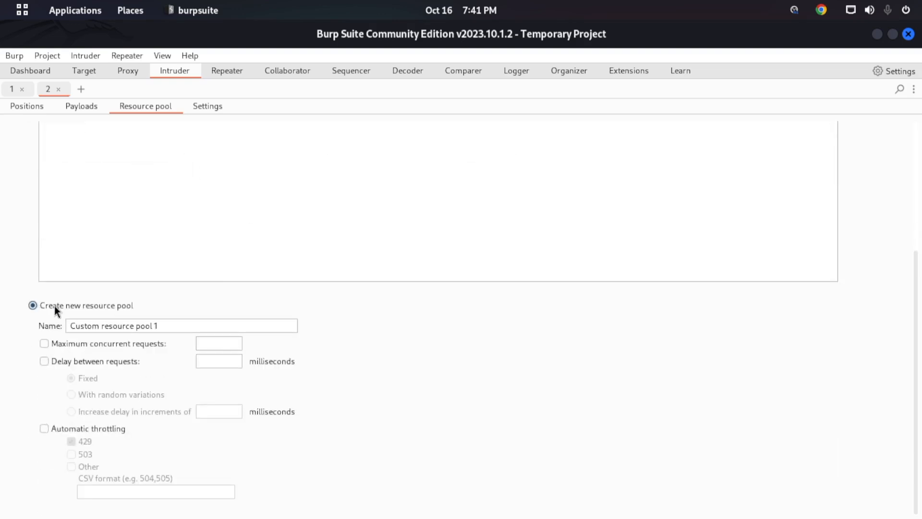
pyautogui.tripleClick(119, 326)
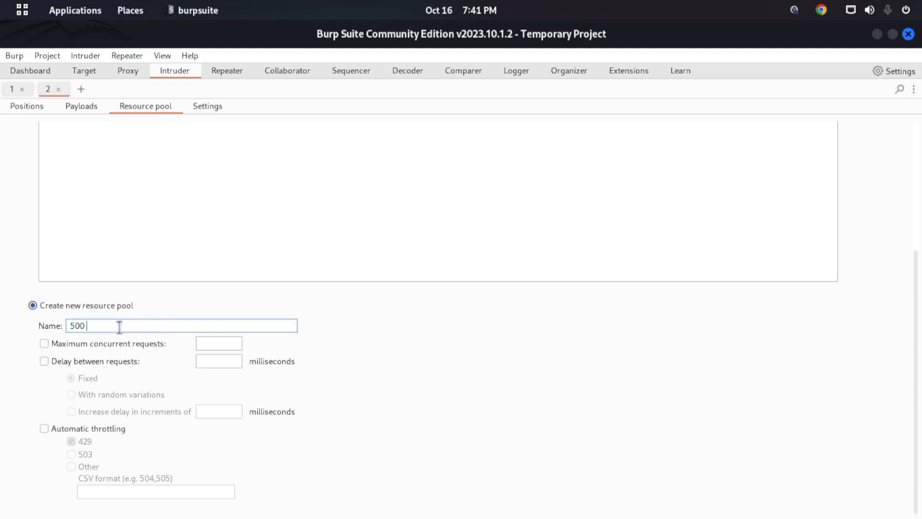
# - Name the new resource pool "500 per sec"
pyautogui.write('500 per sec')
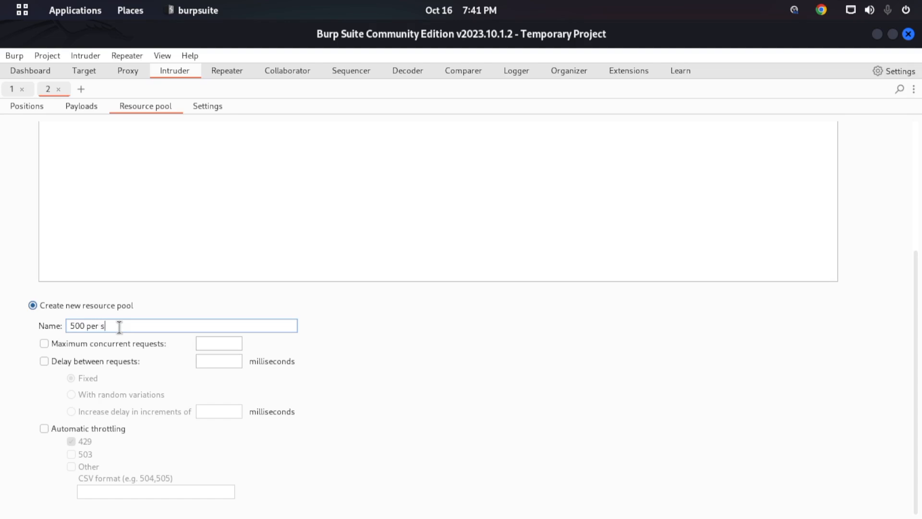
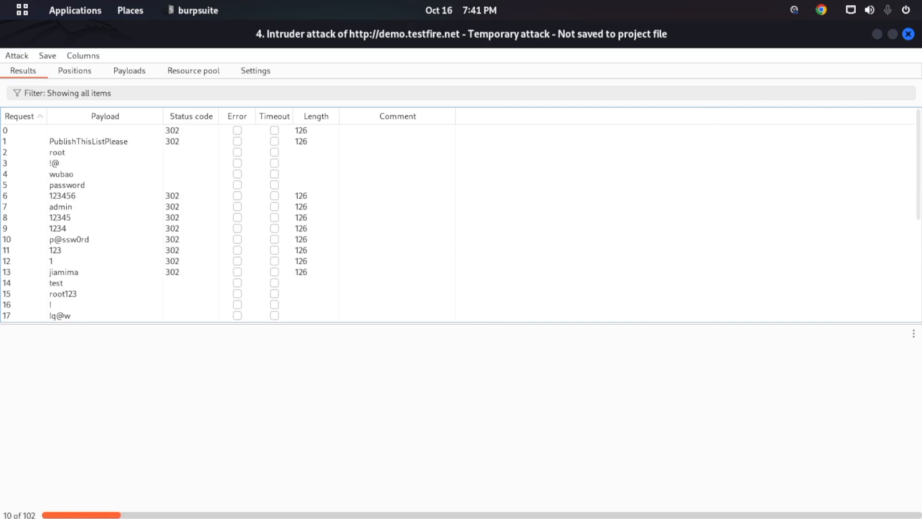
# - Close the results window of the running Intruder attack on demo.testfire.net
pyautogui.click(908, 34)
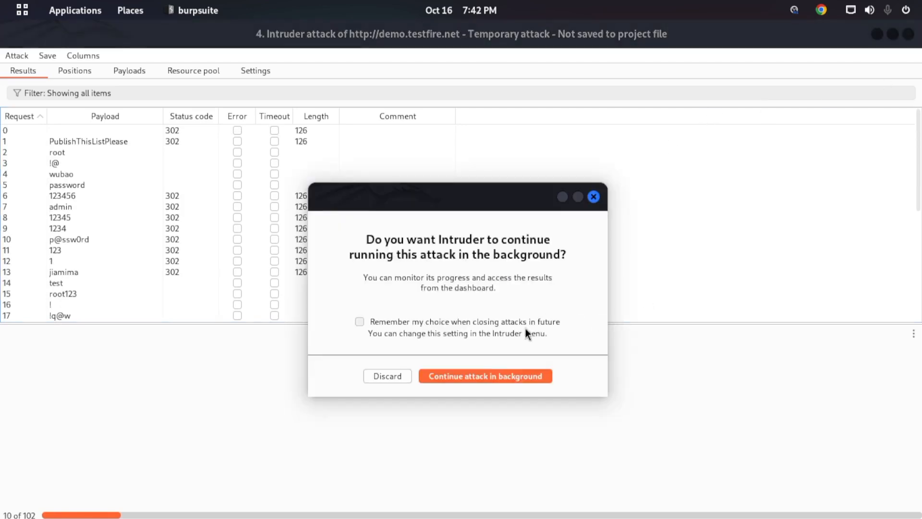
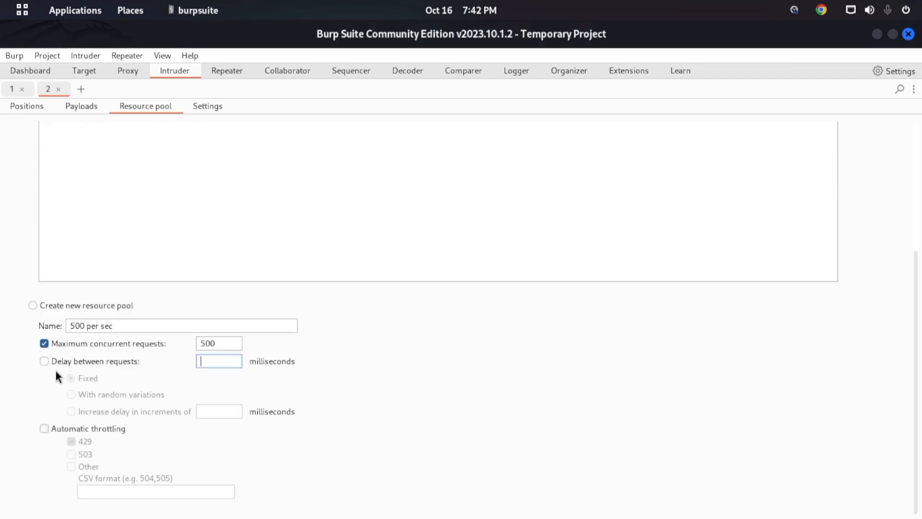
# - Enable a delay between requests for the new resource pool "500 per sec" of the Intruder attack
pyautogui.click(49, 361)
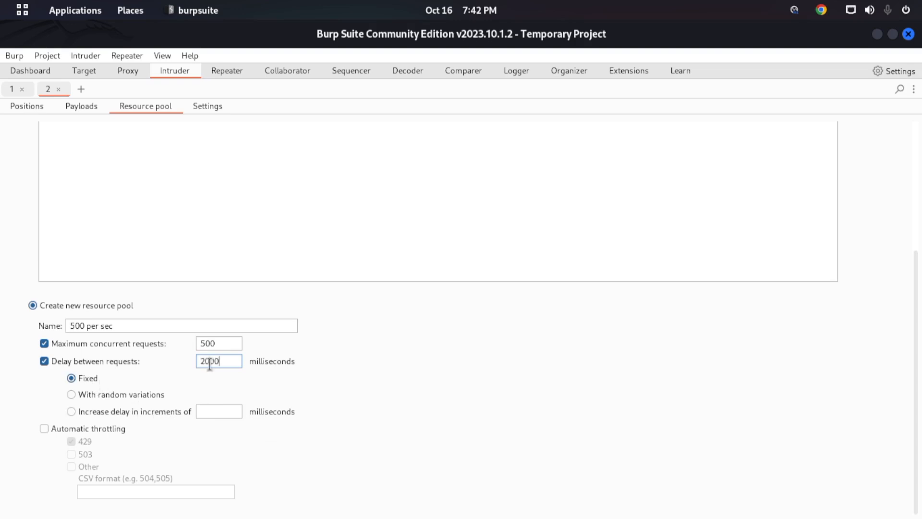
# - Delete the last digit of the fixed delay between requests for the new resource pool "500 per sec"
pyautogui.press('BackSpace')
pyautogui.scroll(4, 398, 364)
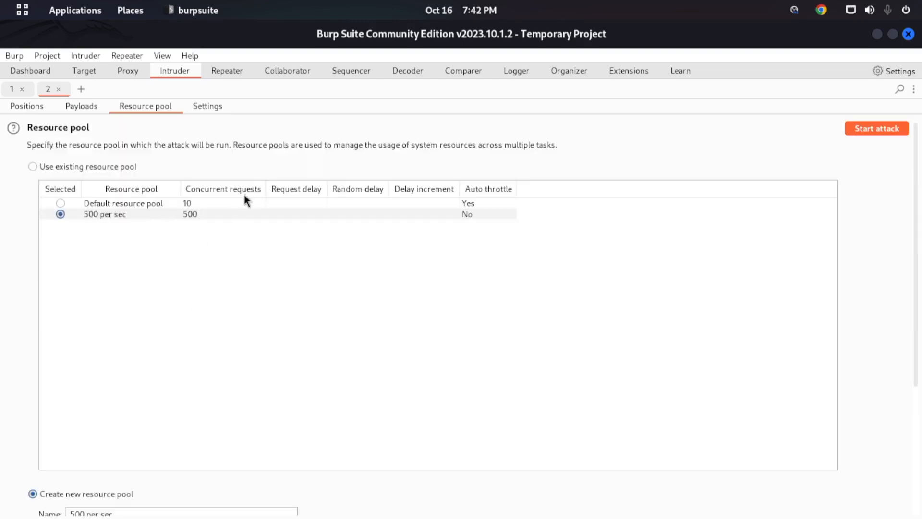
# - Examine the Intruder attack settings, from request headers and error handling through the Grep options, redirections and HTTP version
pyautogui.click(212, 111)
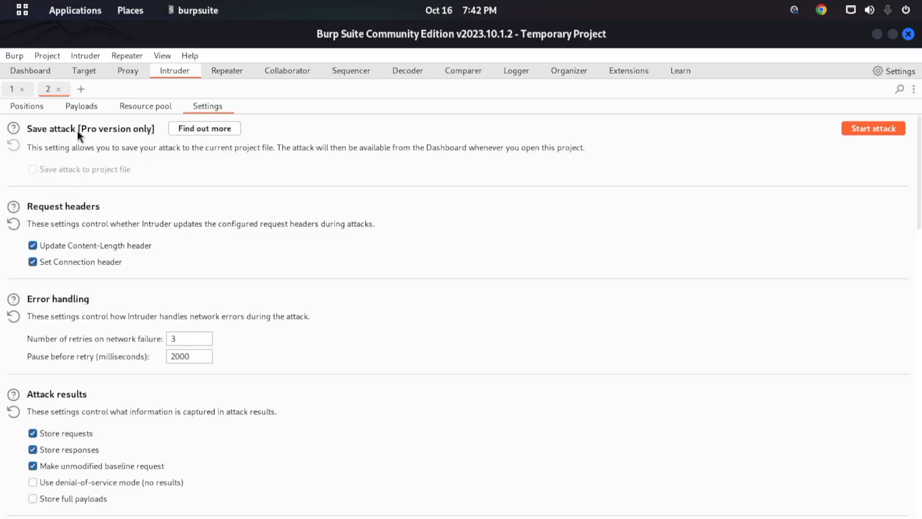
pyautogui.scroll(-5, 223, 287)
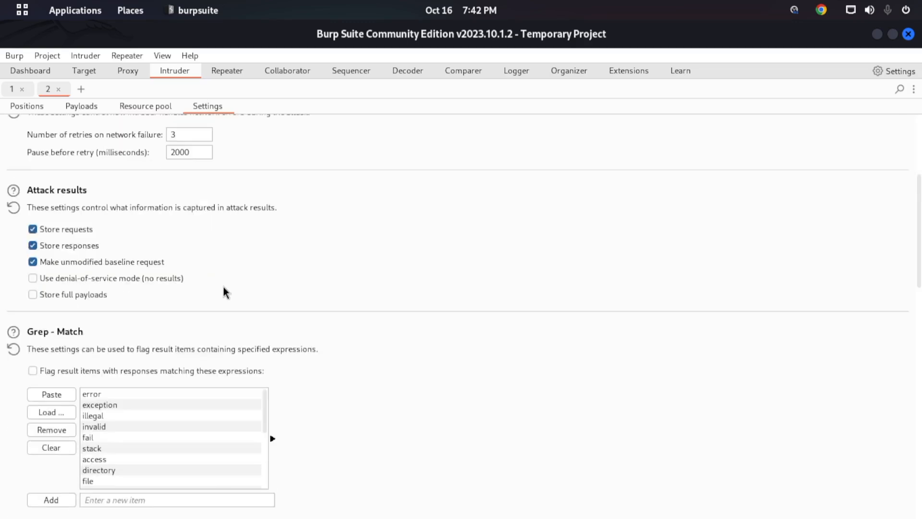
pyautogui.scroll(-5, 223, 287)
pyautogui.scroll(-5, 504, 290)
pyautogui.scroll(-12, 503, 290)
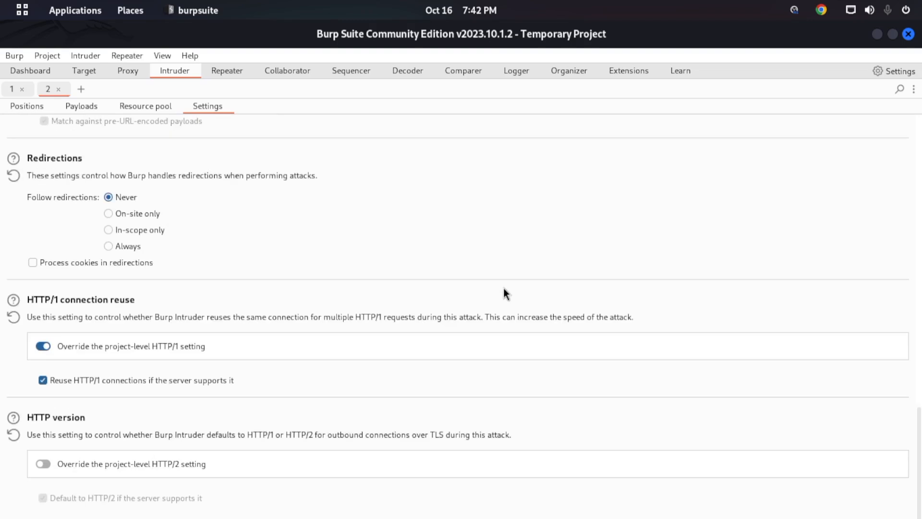
pyautogui.scroll(9, 504, 288)
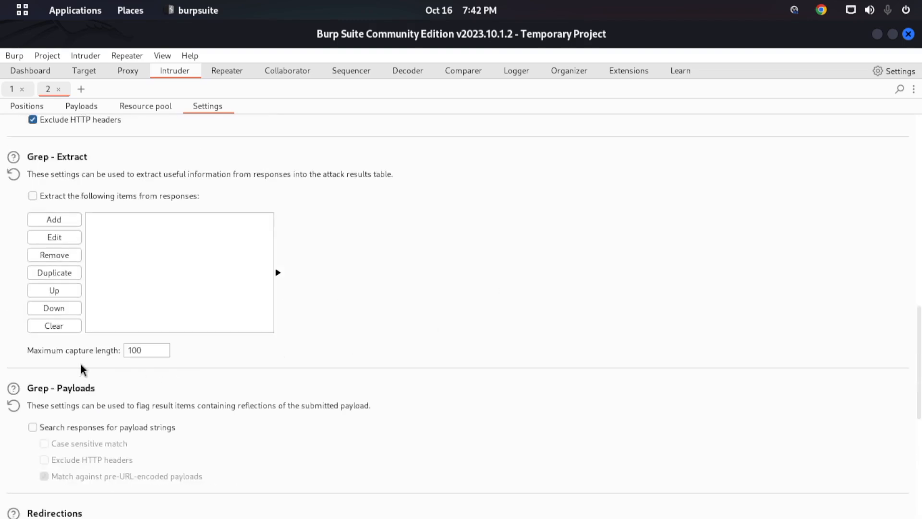
pyautogui.scroll(-4, 134, 437)
pyautogui.scroll(5, 96, 294)
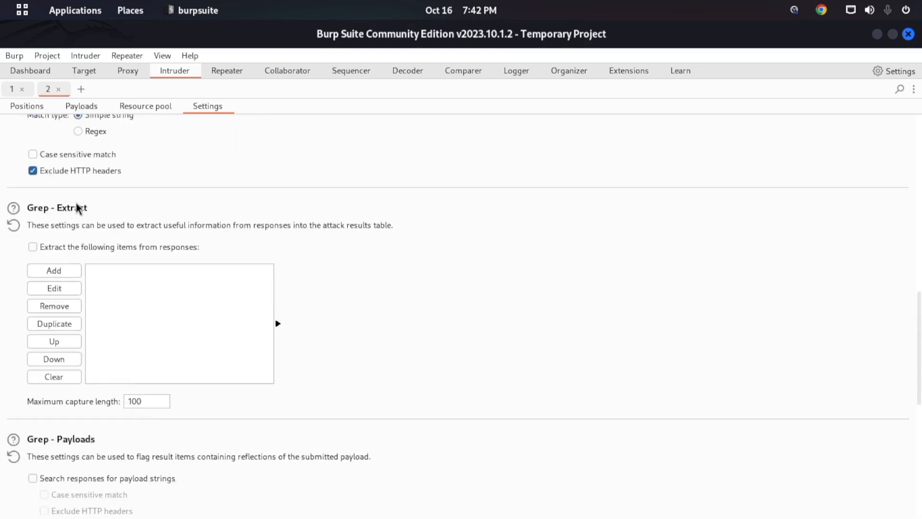
# - Enable extracting items from responses in the Grep - Extract settings
pyautogui.click(33, 247)
pyautogui.click(34, 248)
# - Examine the start expression and end delimiter options for a new extract grep item, and close the definition without adding it
pyautogui.click(54, 277)
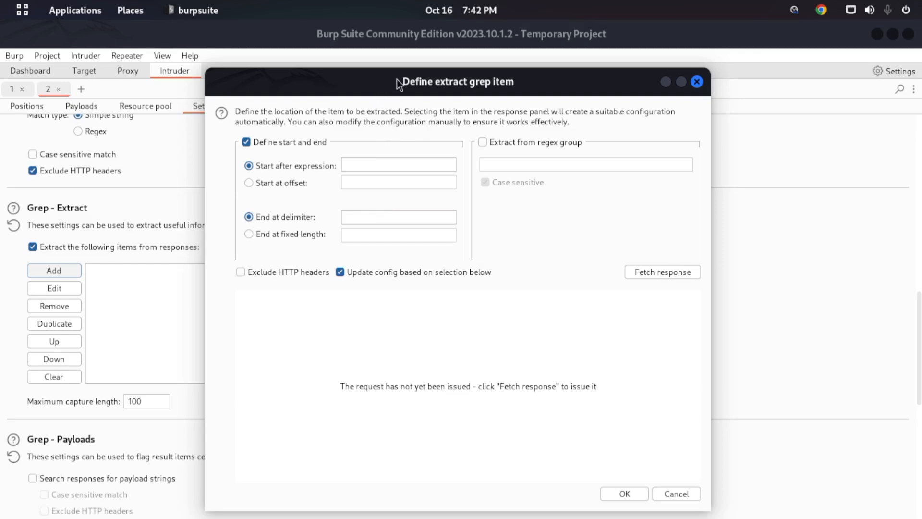
pyautogui.moveTo(399, 84); pyautogui.dragTo(310, 79)
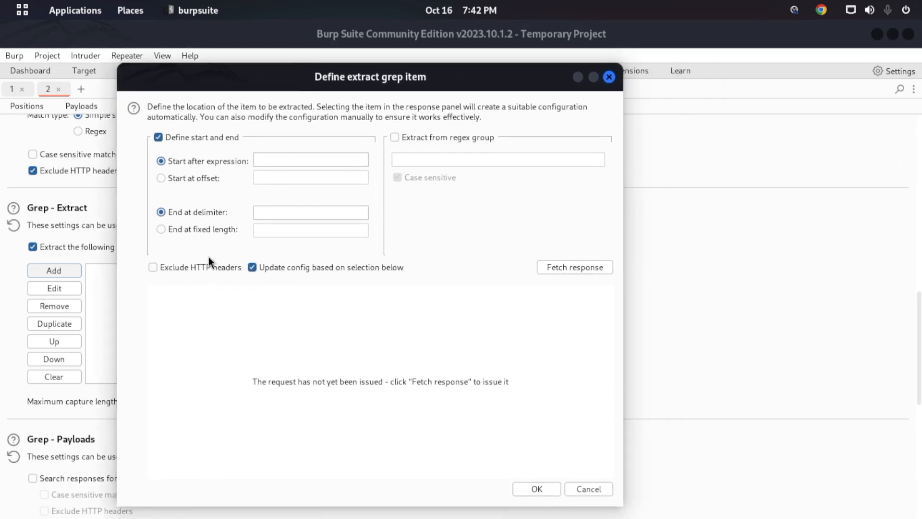
pyautogui.click(279, 161)
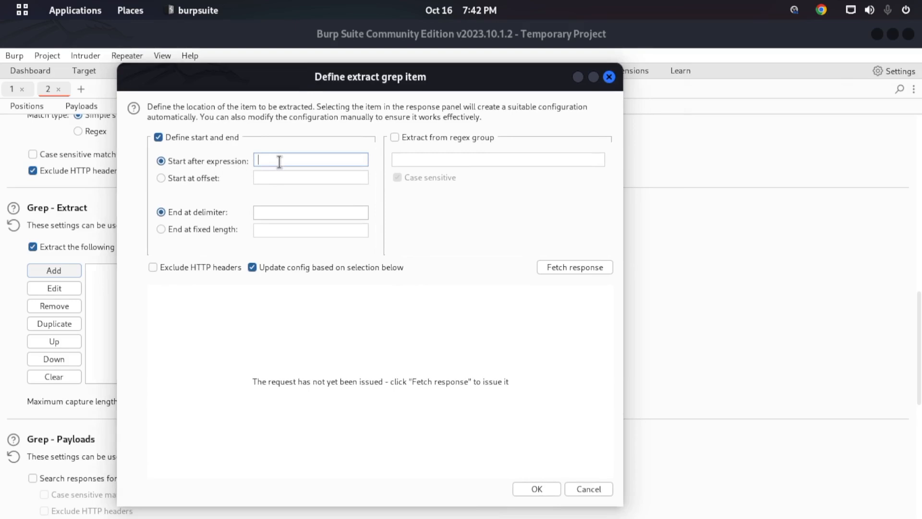
pyautogui.click(272, 212)
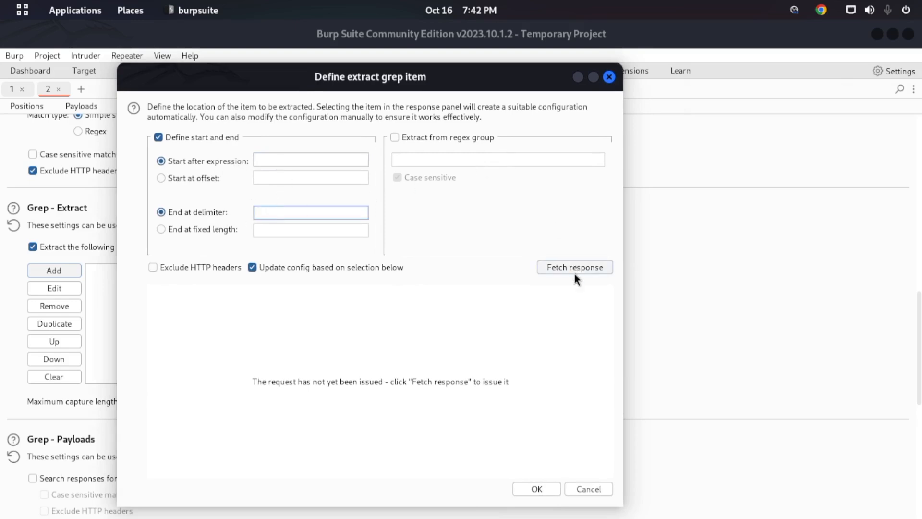
pyautogui.click(575, 490)
# - Switch the search of responses for payload strings on and back off in the Grep - Payloads settings
pyautogui.scroll(-5, 290, 448)
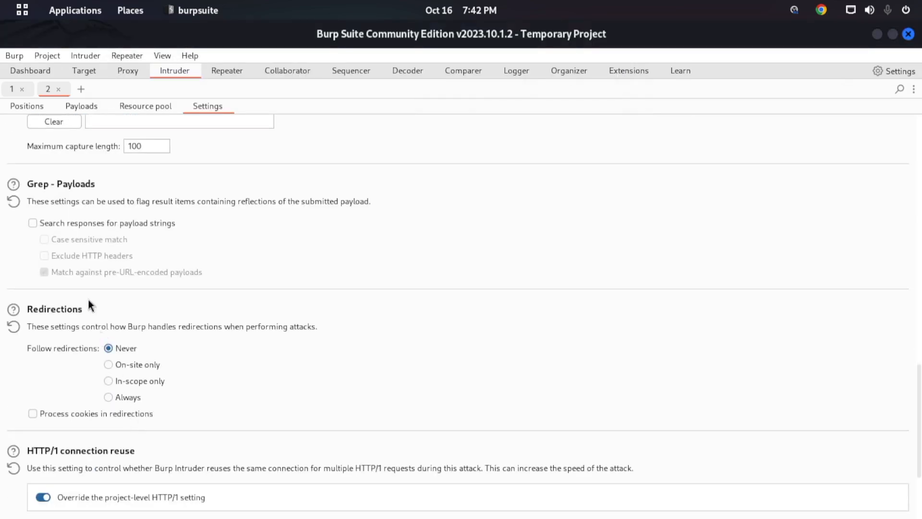
pyautogui.click(33, 223)
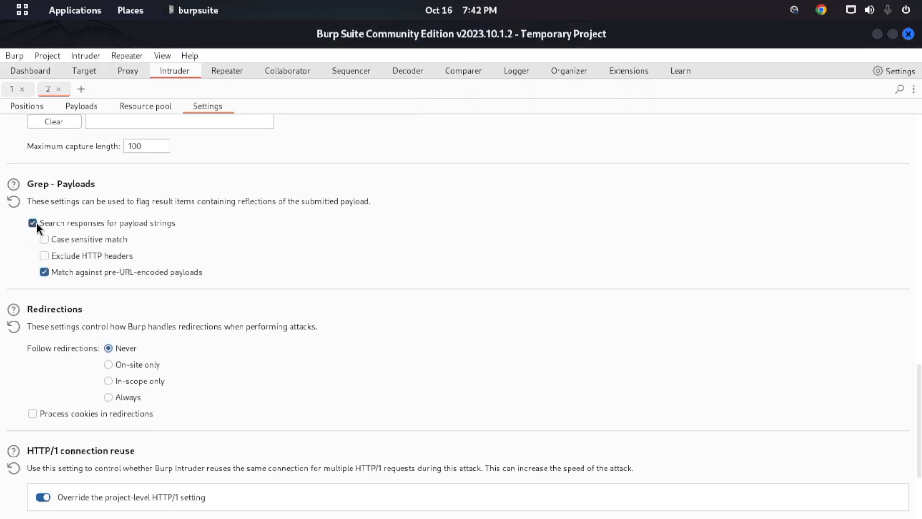
pyautogui.click(33, 223)
pyautogui.scroll(6, 86, 241)
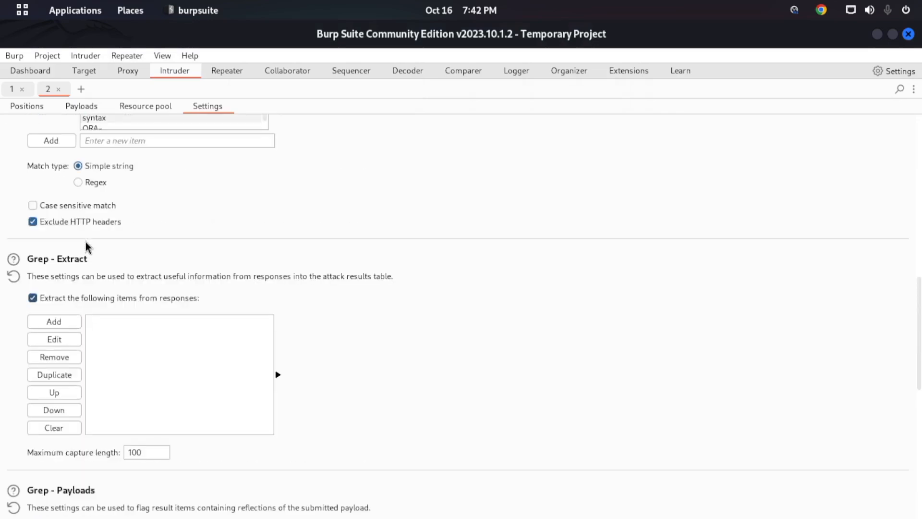
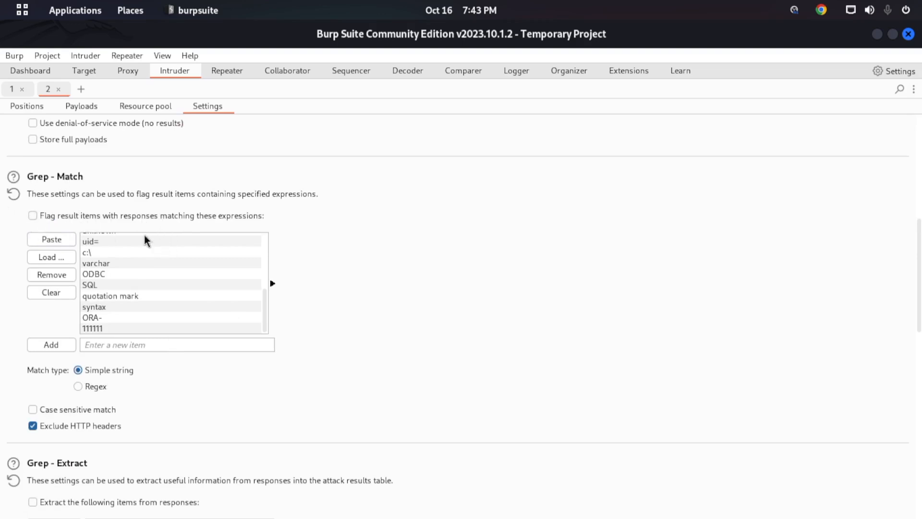
# - Enable flagging of result items by matching expressions in the Grep - Match settings and clear the whole expression list
pyautogui.click(35, 219)
pyautogui.scroll(10, 216, 309)
pyautogui.scroll(-8, 347, 273)
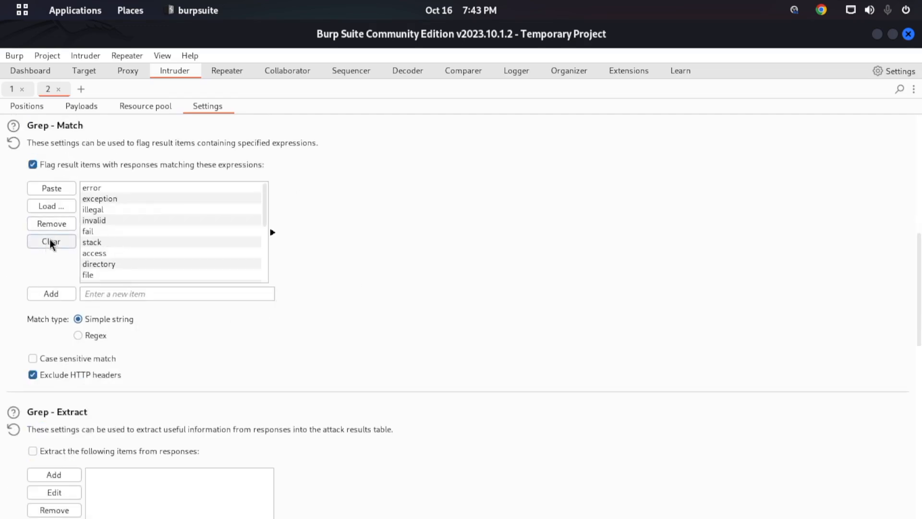
pyautogui.click(45, 242)
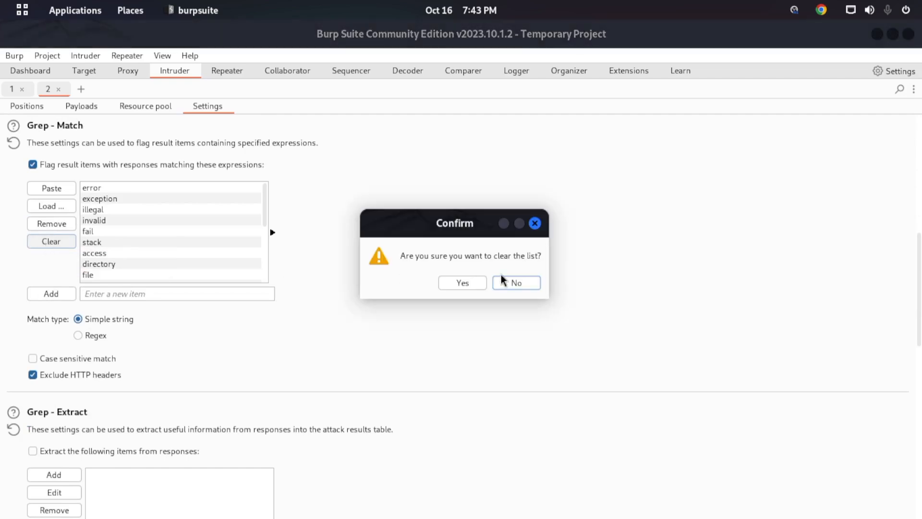
pyautogui.click(463, 283)
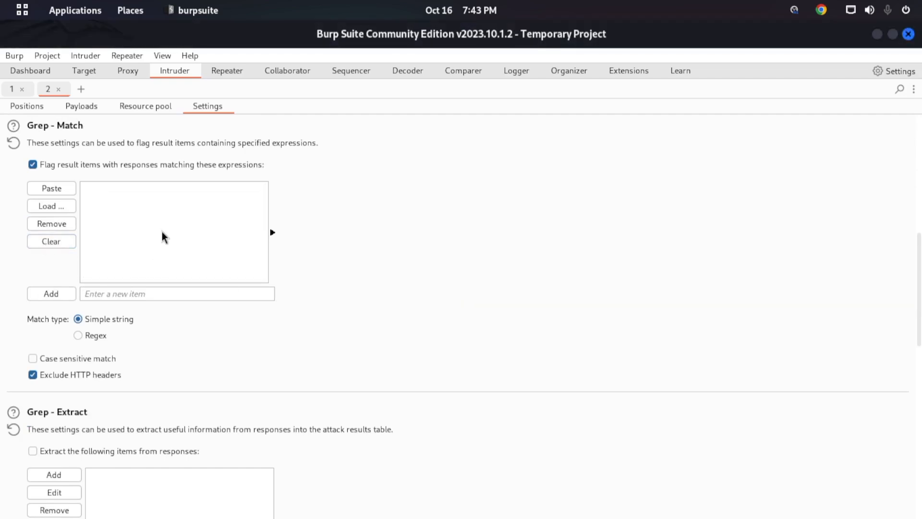
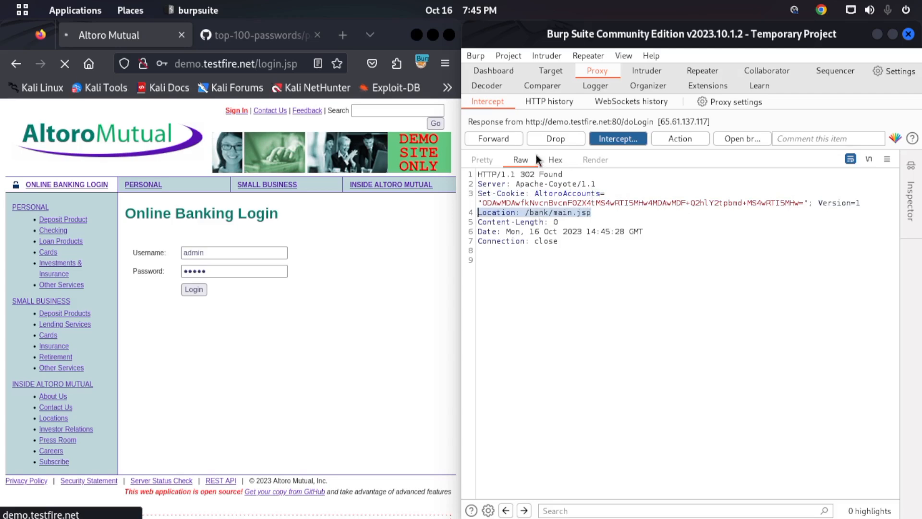
# - Filter the proxy's HTTP history to show only in-scope items and apply the filter
pyautogui.click(558, 103)
pyautogui.click(560, 123)
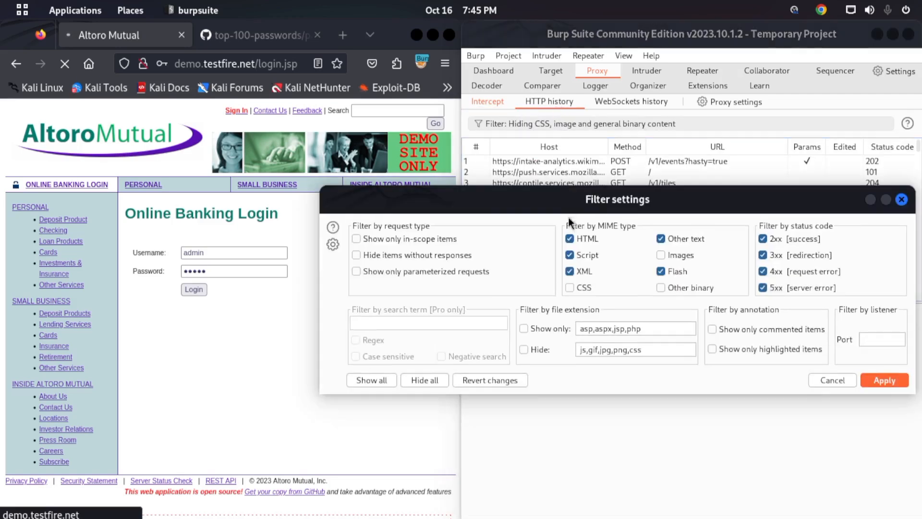
pyautogui.click(397, 240)
pyautogui.click(869, 380)
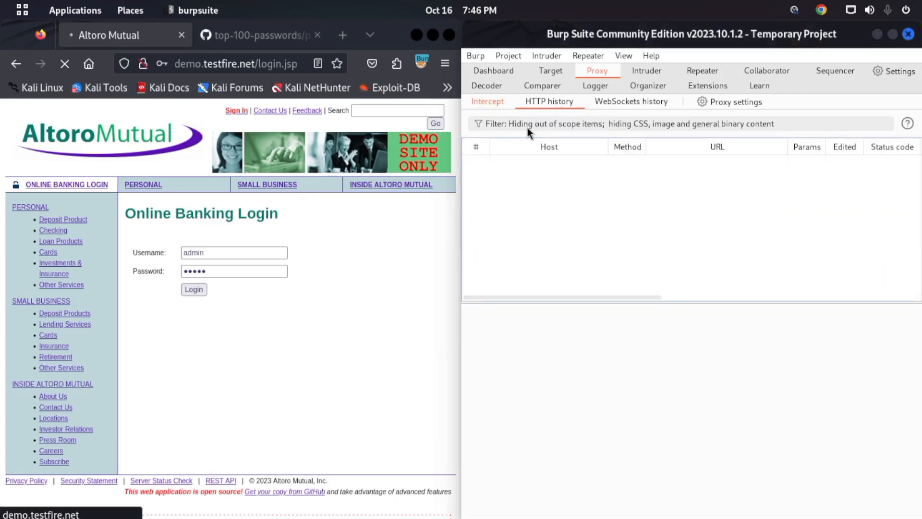
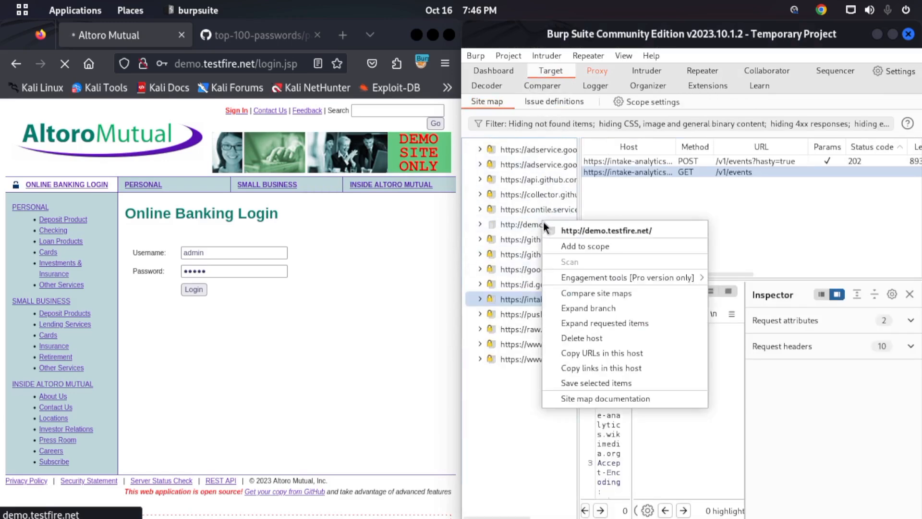
pyautogui.click(568, 246)
pyautogui.click(756, 335)
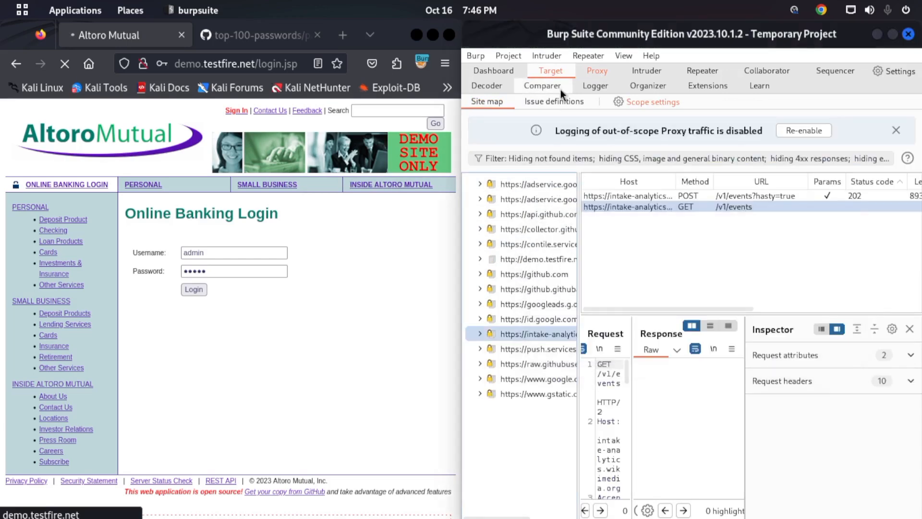
pyautogui.click(596, 72)
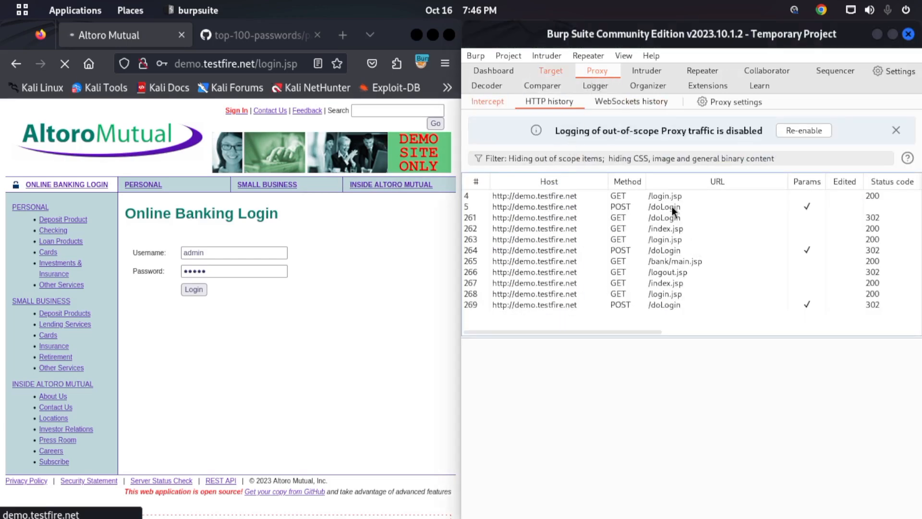
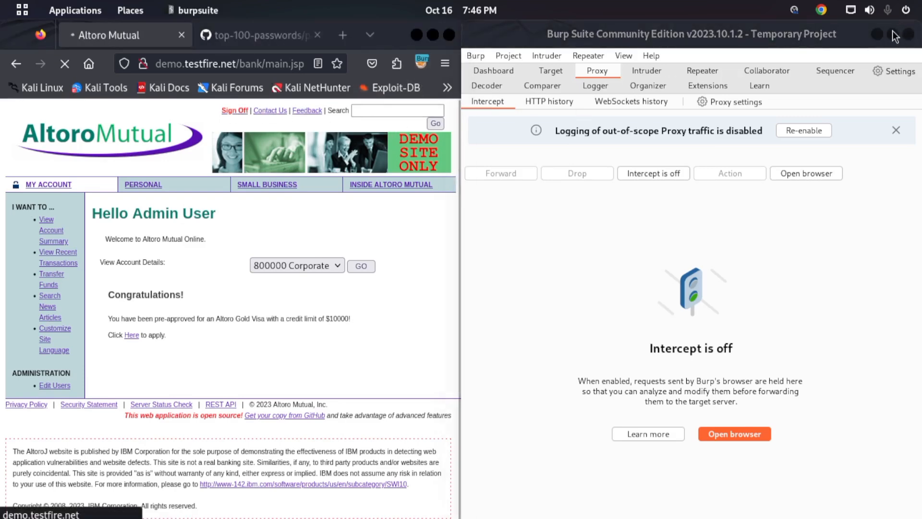
# - Maximize the Burp Suite window and show the Intruder attack's resource pool settings
pyautogui.click(894, 35)
pyautogui.click(179, 73)
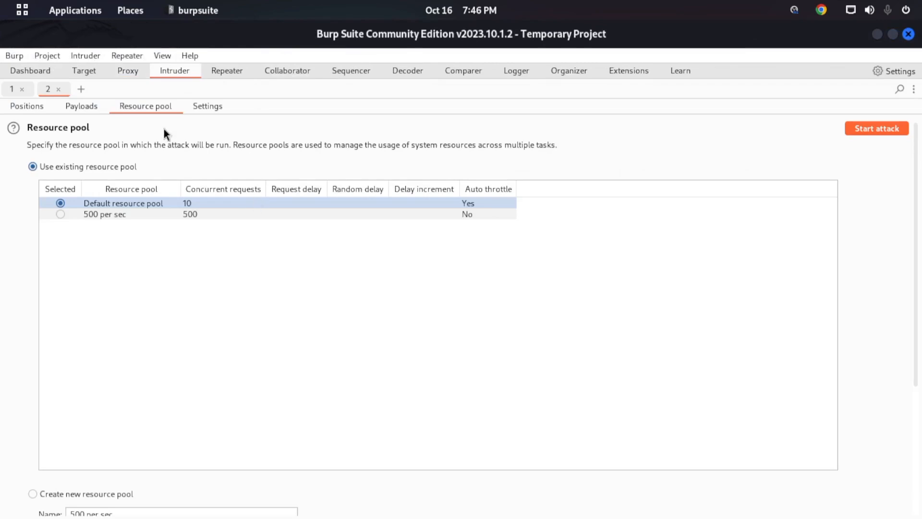
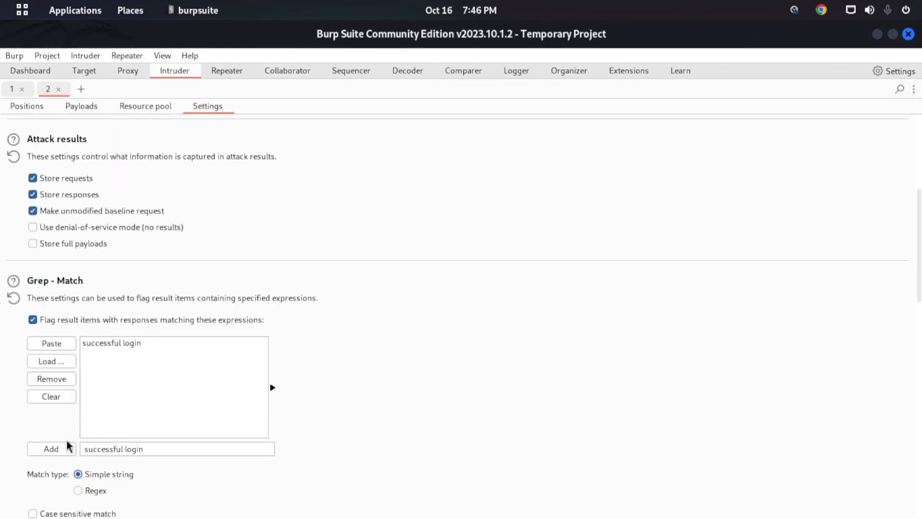
# - Clear all expressions from the attack's Grep - Match list and confirm the removal
pyautogui.click(61, 394)
pyautogui.click(454, 430)
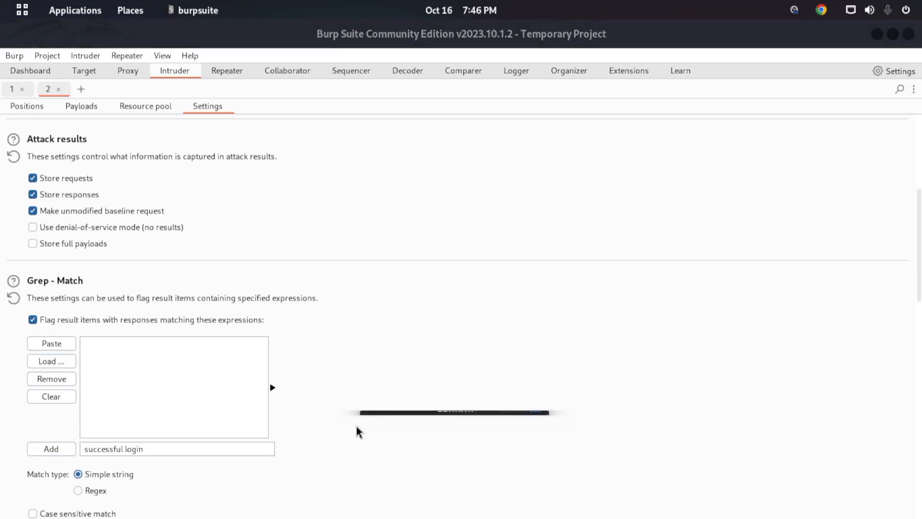
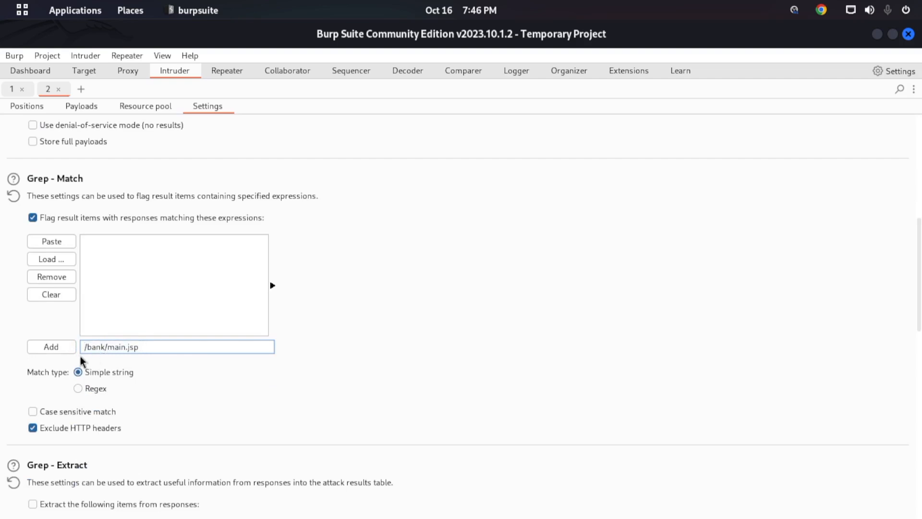
# - Add the expression /bank/main.jsp to the Intruder attack's Grep - Match list
pyautogui.click(57, 349)
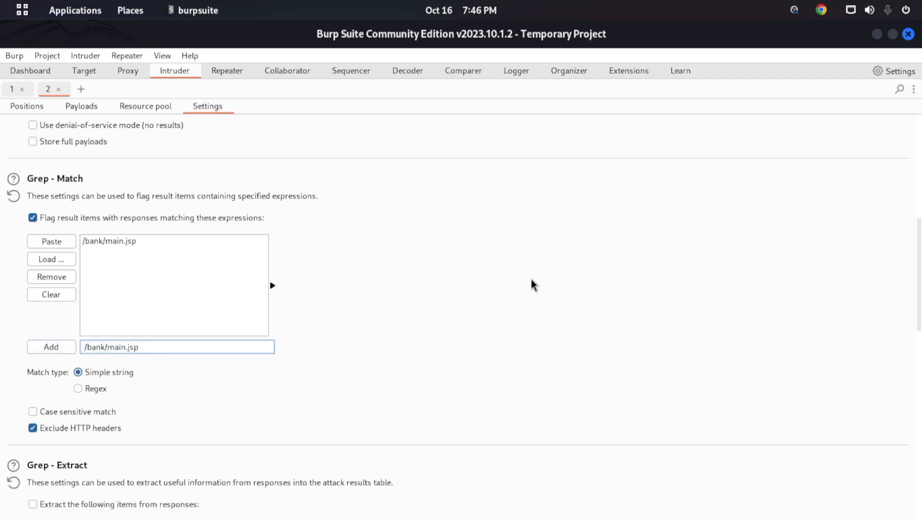
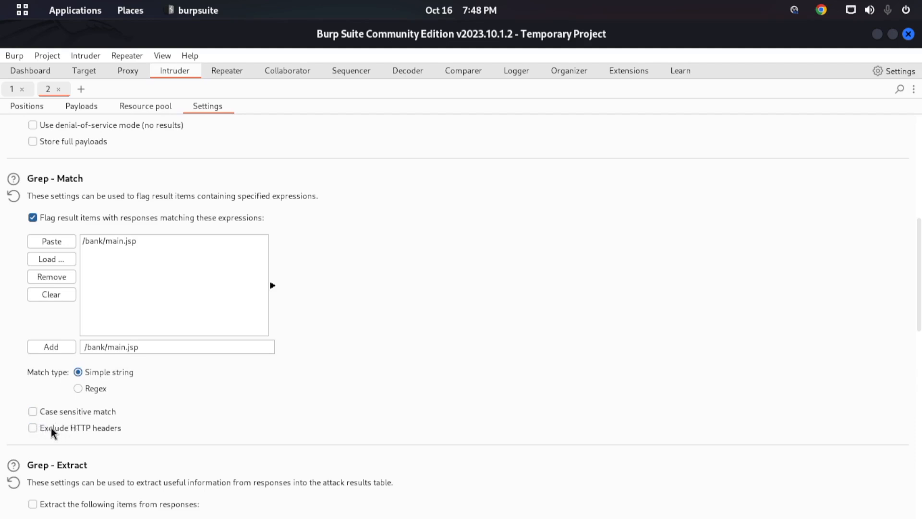
pyautogui.scroll(-3, 49, 428)
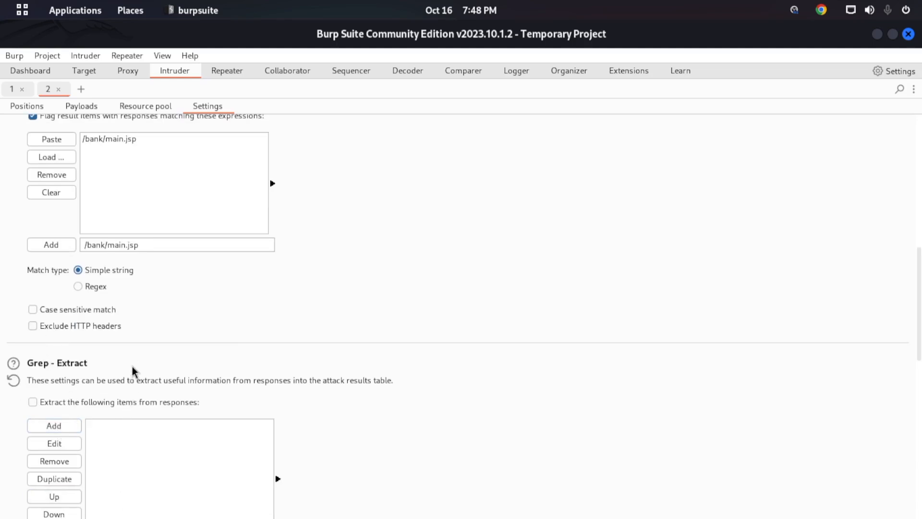
pyautogui.scroll(12, 133, 370)
pyautogui.scroll(-10, 29, 448)
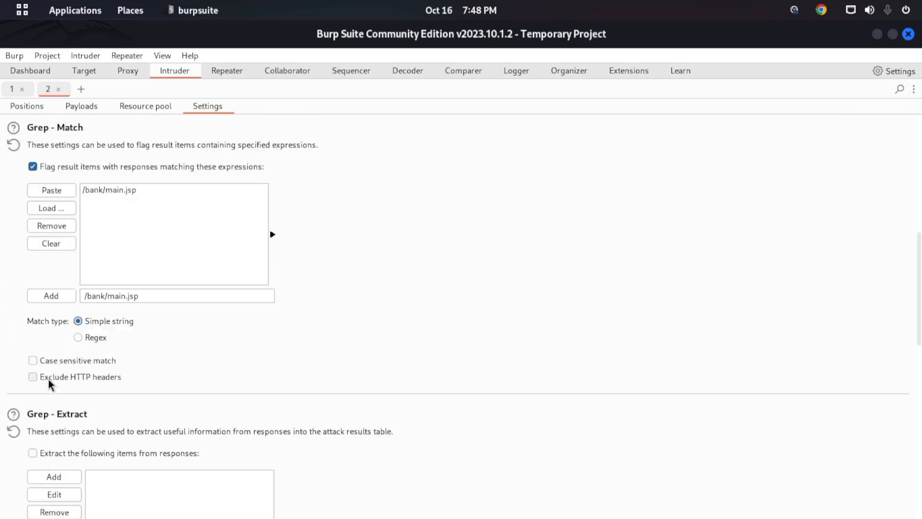
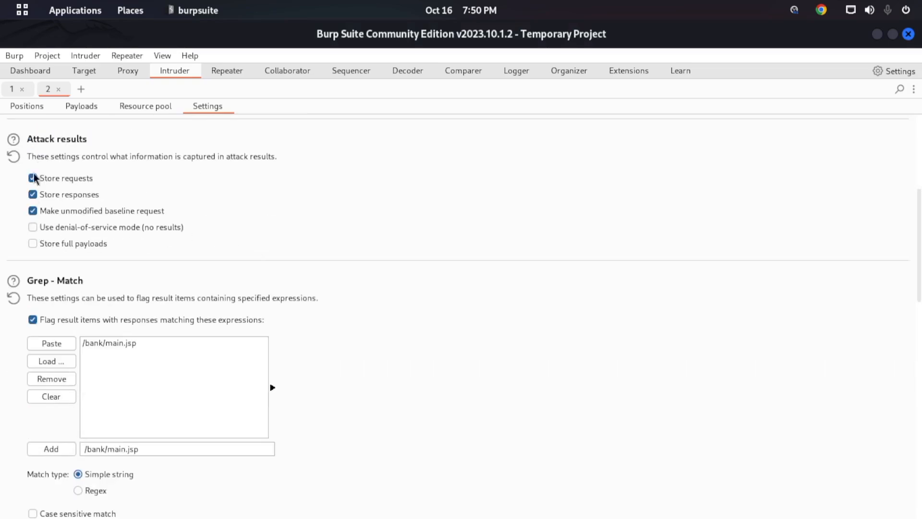
pyautogui.scroll(-4, 161, 305)
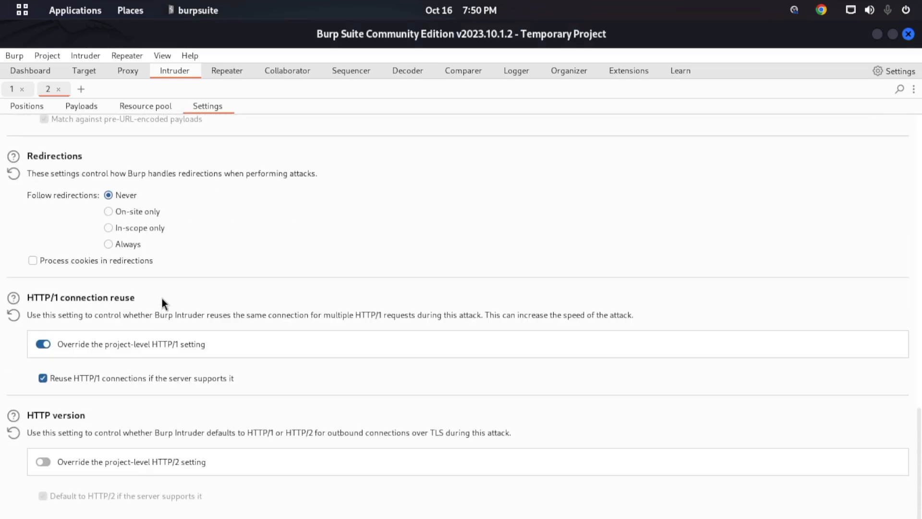
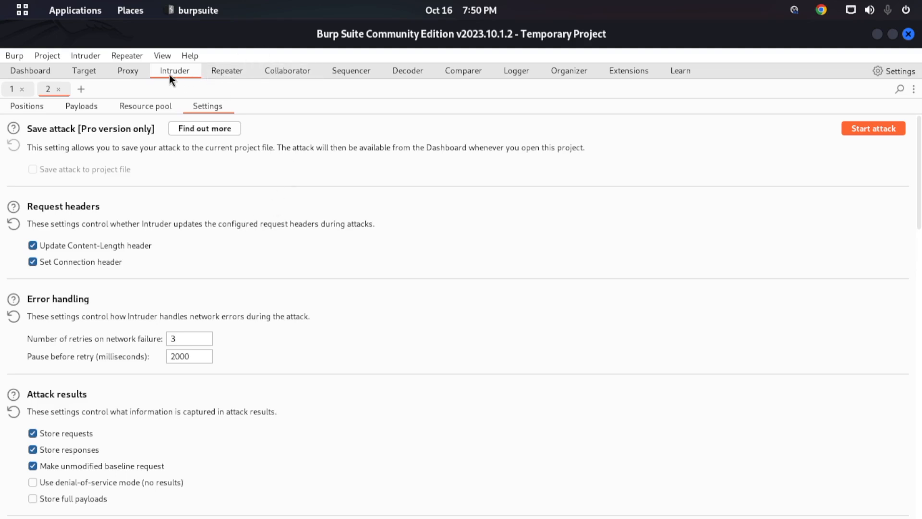
# - Show the resource pool options for the current Intruder attack to review the available pools
pyautogui.click(144, 107)
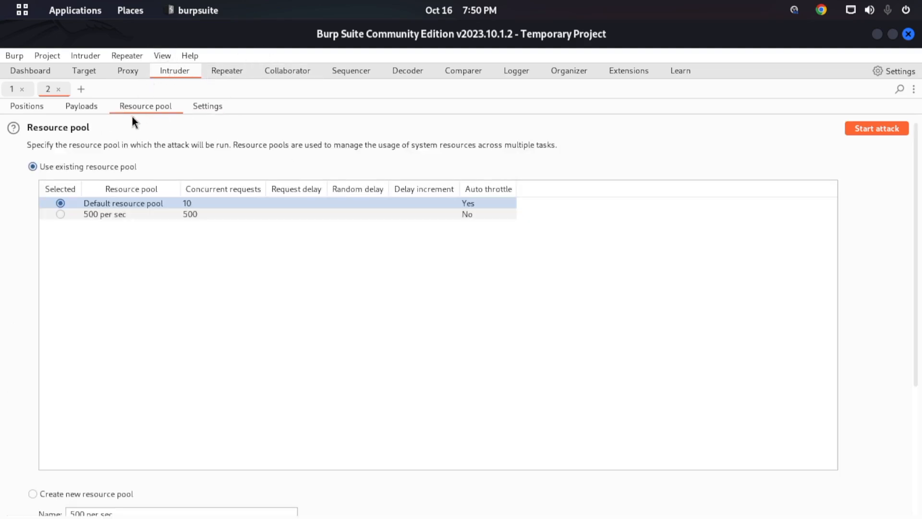
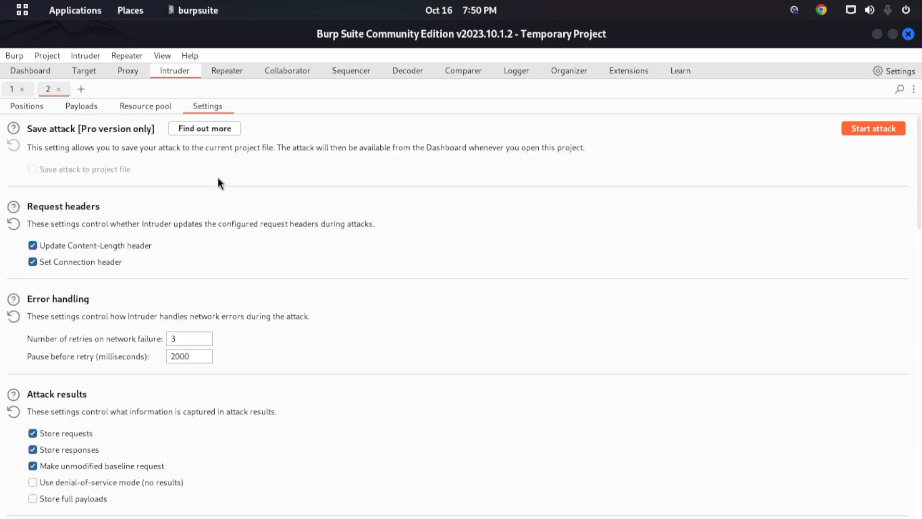
# - Open the Repeater tool to view its introduction on modifying and resending individual requests
pyautogui.click(235, 70)
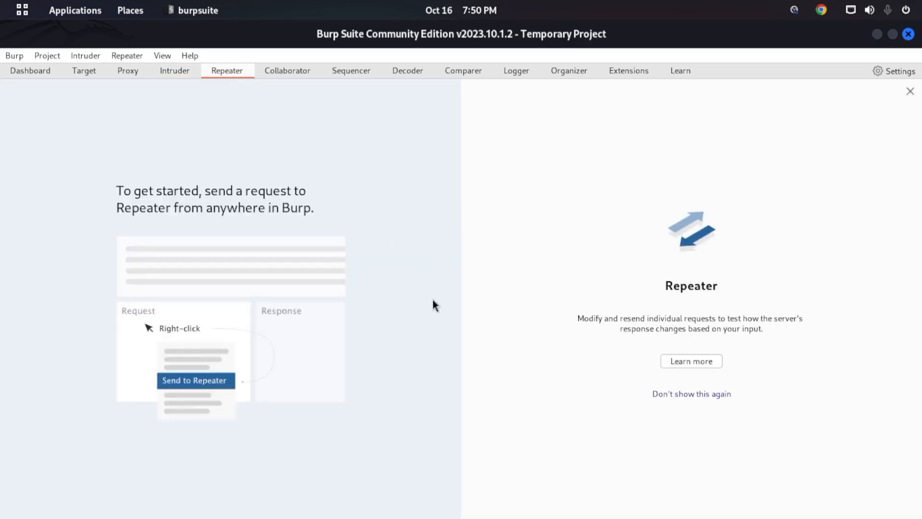
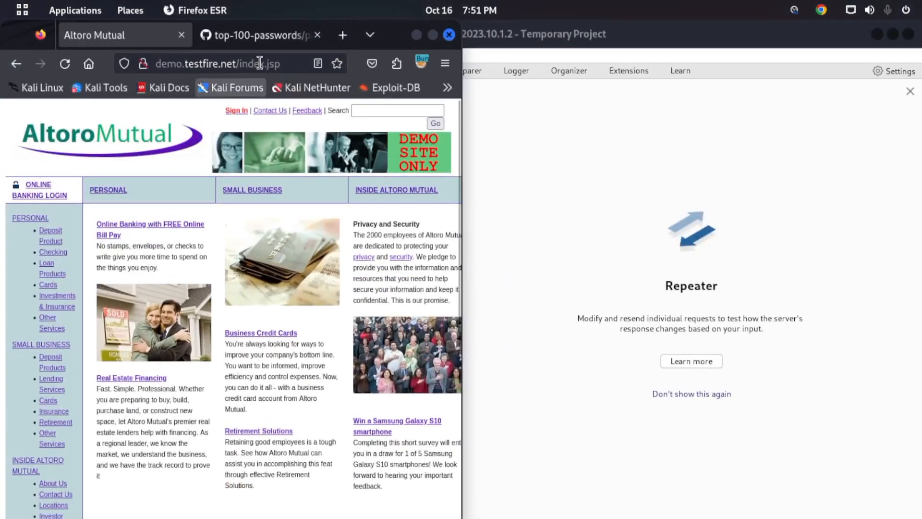
# - Switch to Burp Suite, turn on the Proxy's request interception, and dismiss the notice about out-of-scope traffic logging
pyautogui.click(528, 44)
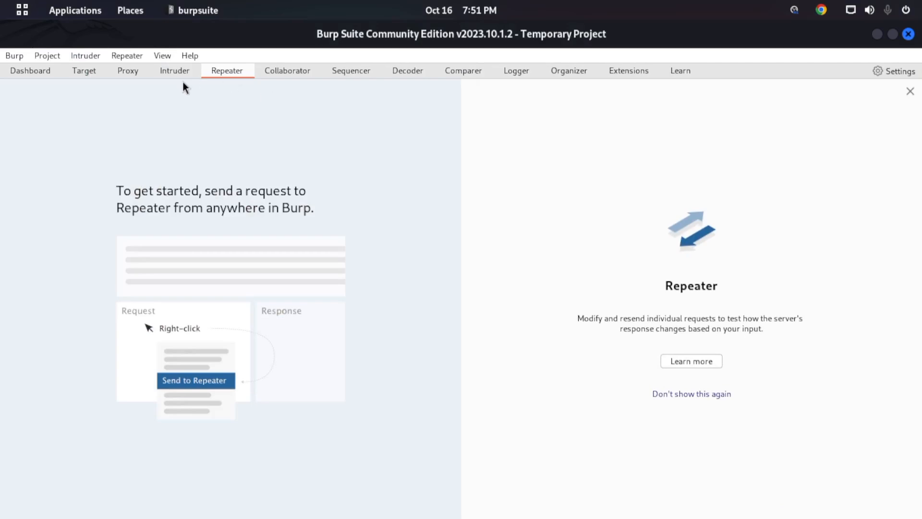
pyautogui.click(129, 73)
pyautogui.click(203, 158)
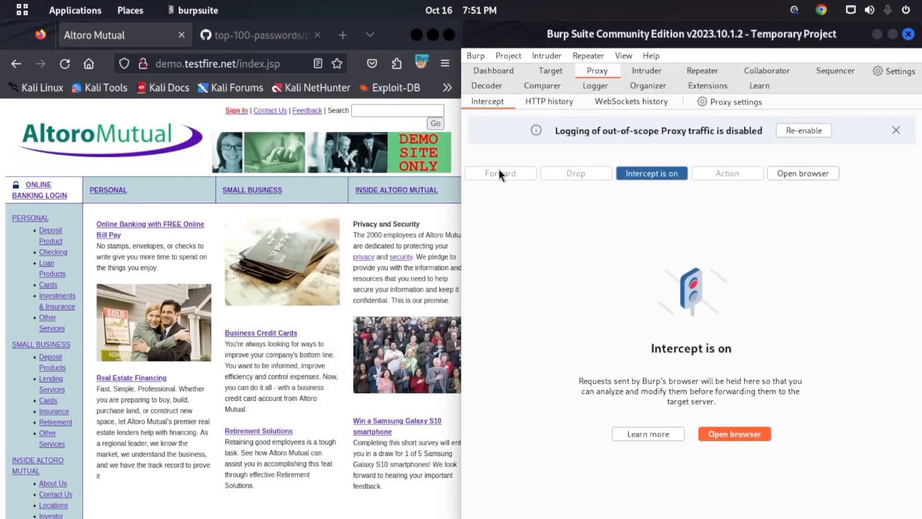
pyautogui.click(896, 131)
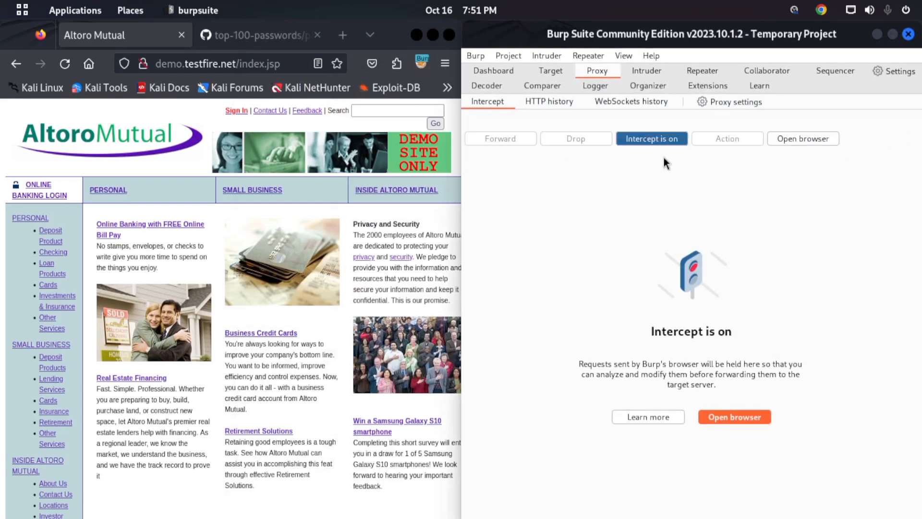
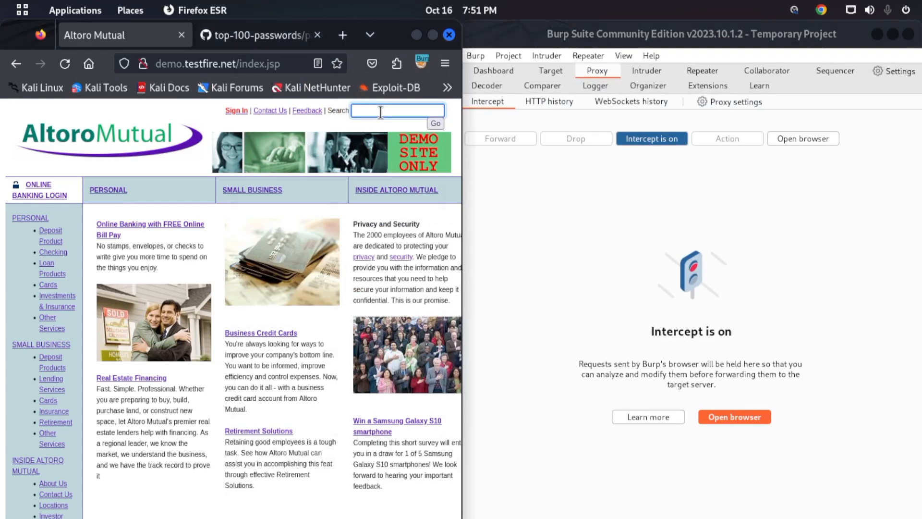
# - Enter "hello" as the search term in the Altoro Mutual site's search field
pyautogui.write('hello')
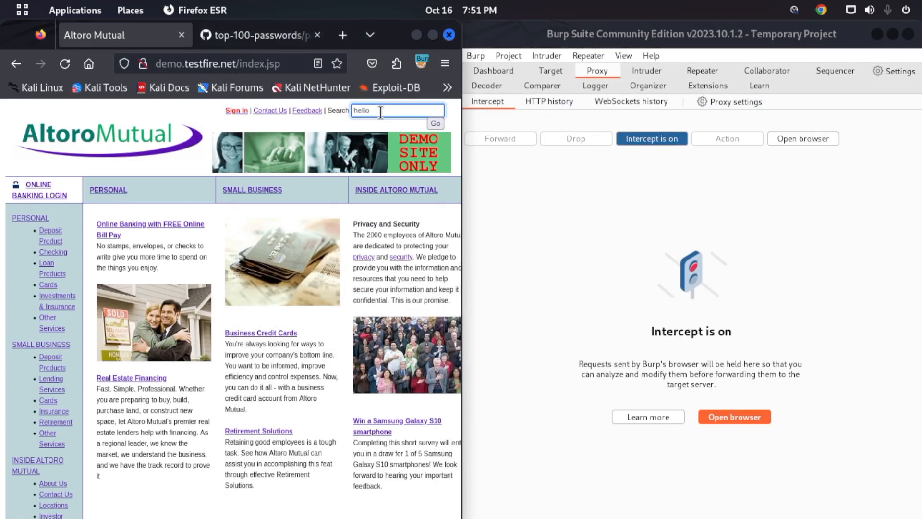
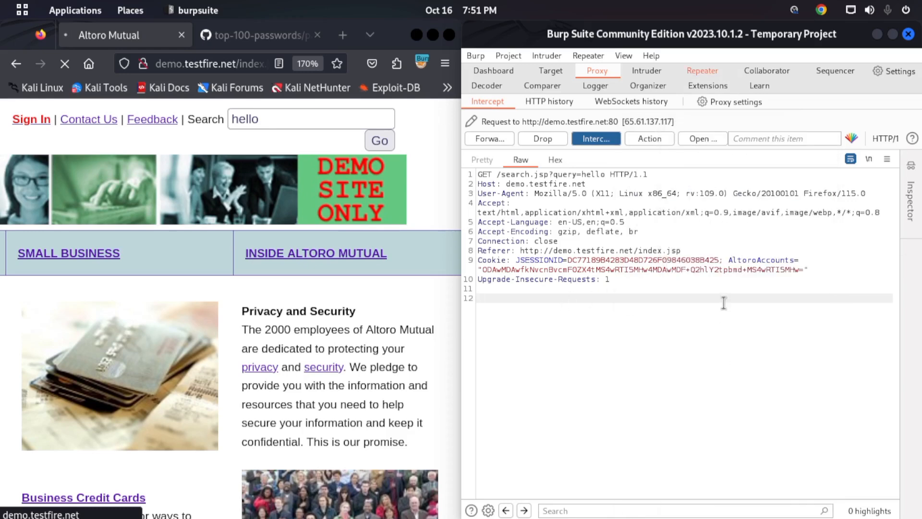
# - Maximize the Burp Suite window and review the raw search request in the Repeater
pyautogui.click(702, 71)
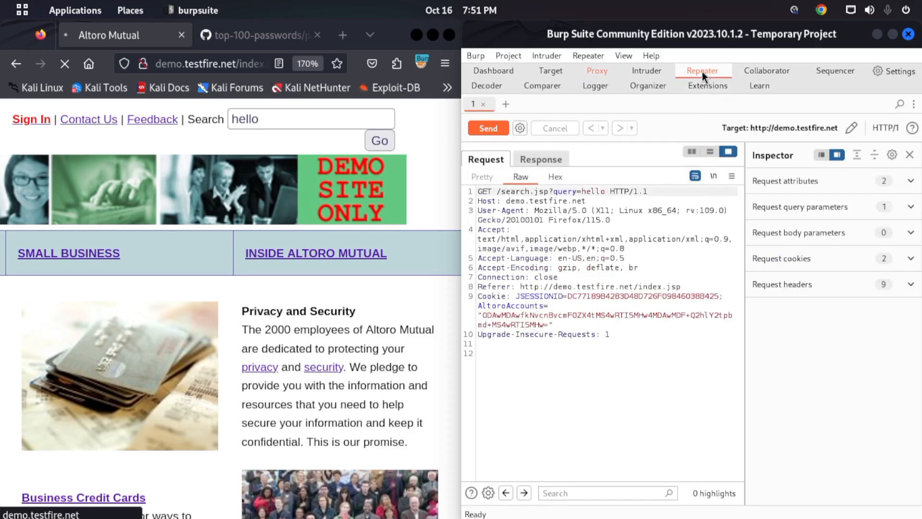
pyautogui.click(892, 34)
pyautogui.moveTo(223, 326); pyautogui.dragTo(3, 174)
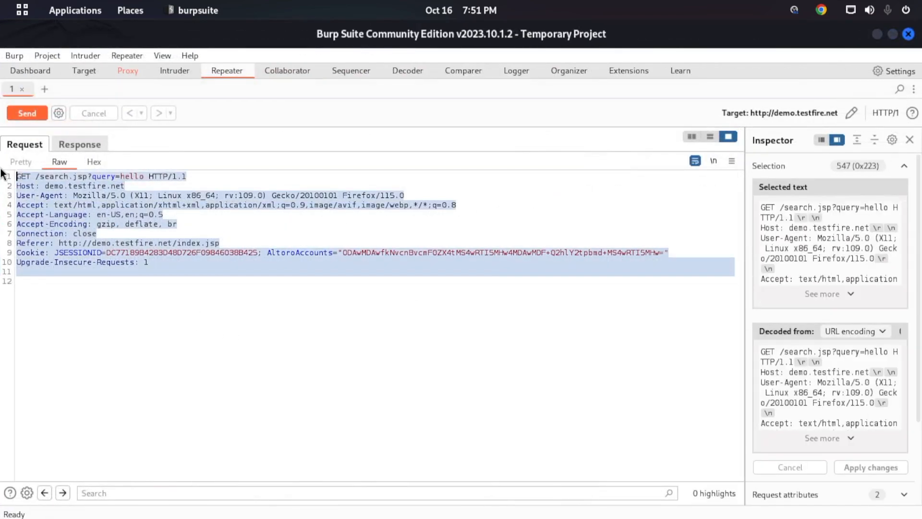
pyautogui.click(308, 232)
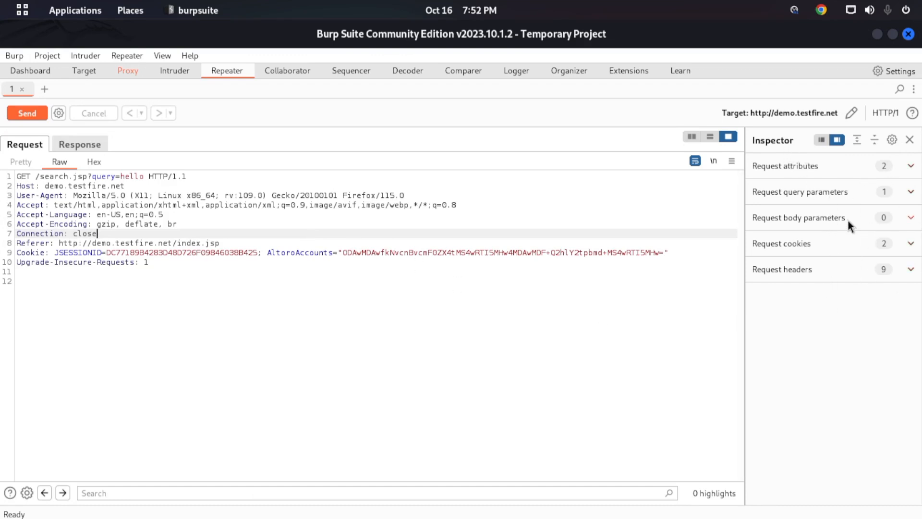
# - Expand the Inspector for the intercepted request in the Proxy, check the Target site map for comparison, and return to the Repeater
pyautogui.click(148, 67)
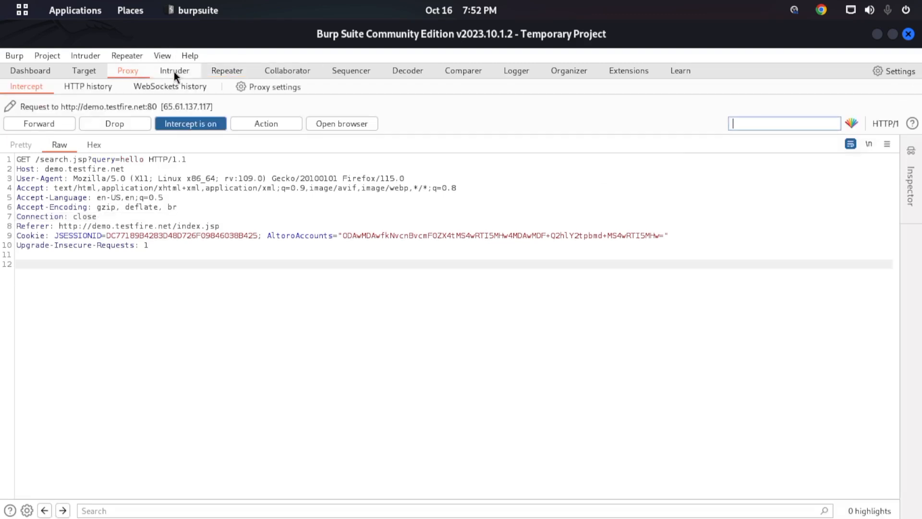
pyautogui.click(911, 154)
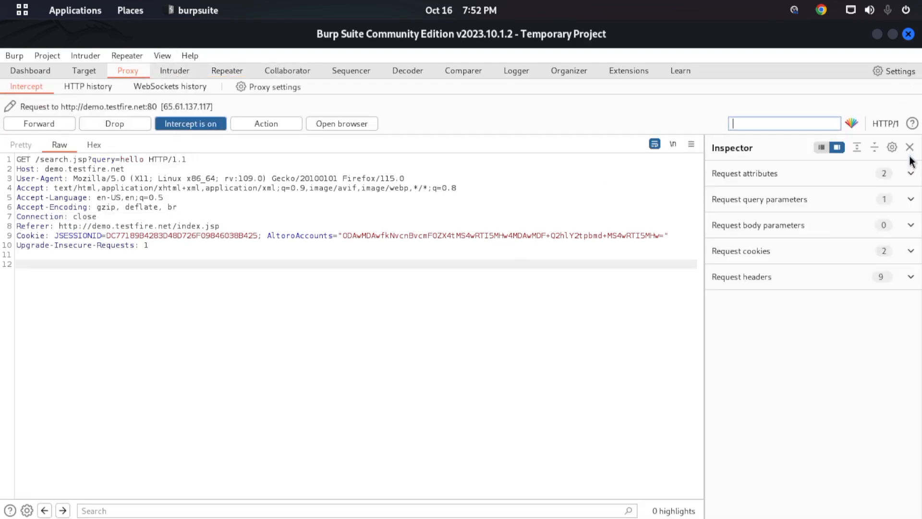
pyautogui.click(185, 71)
pyautogui.click(226, 70)
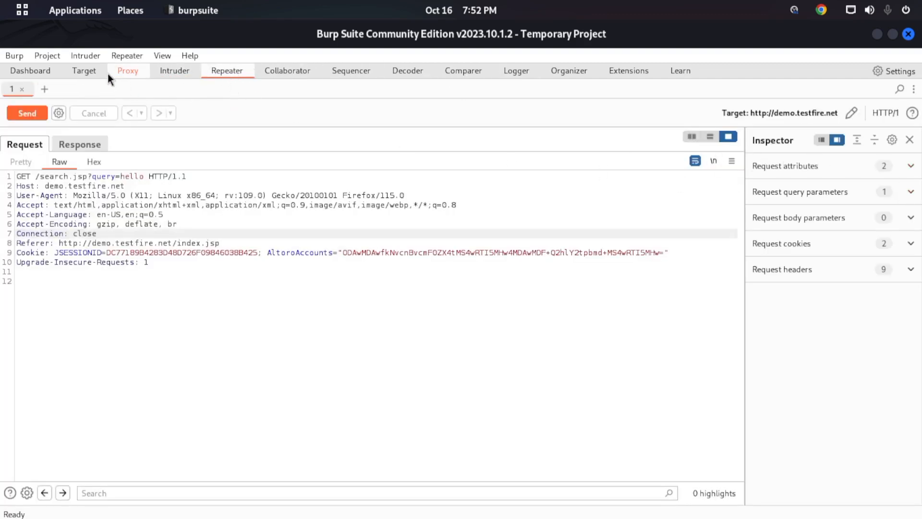
pyautogui.click(77, 69)
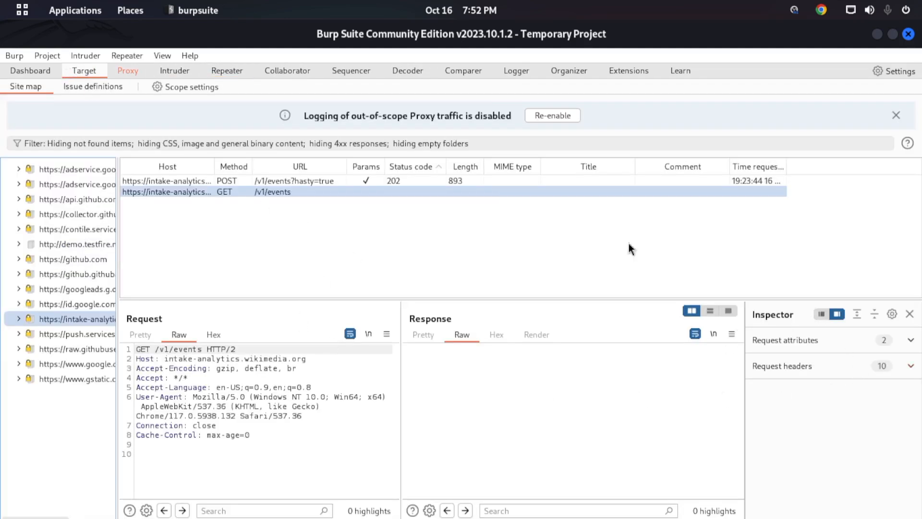
pyautogui.click(212, 75)
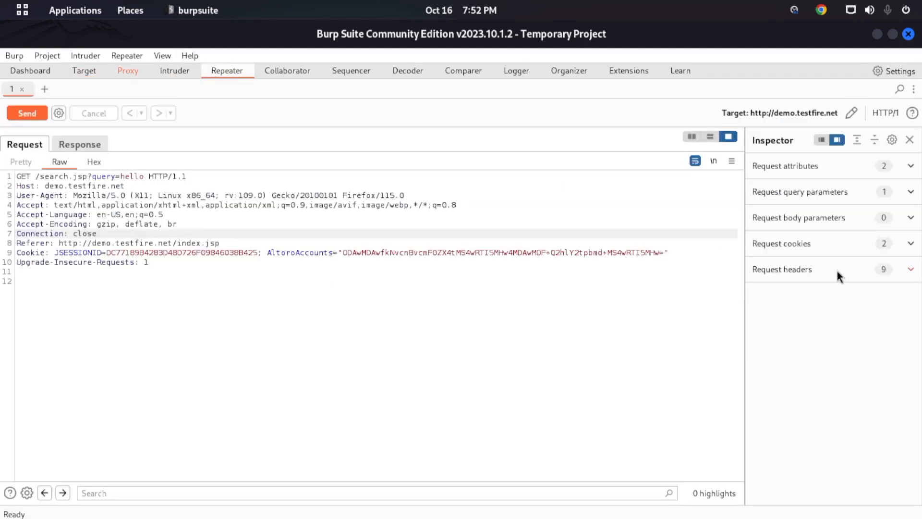
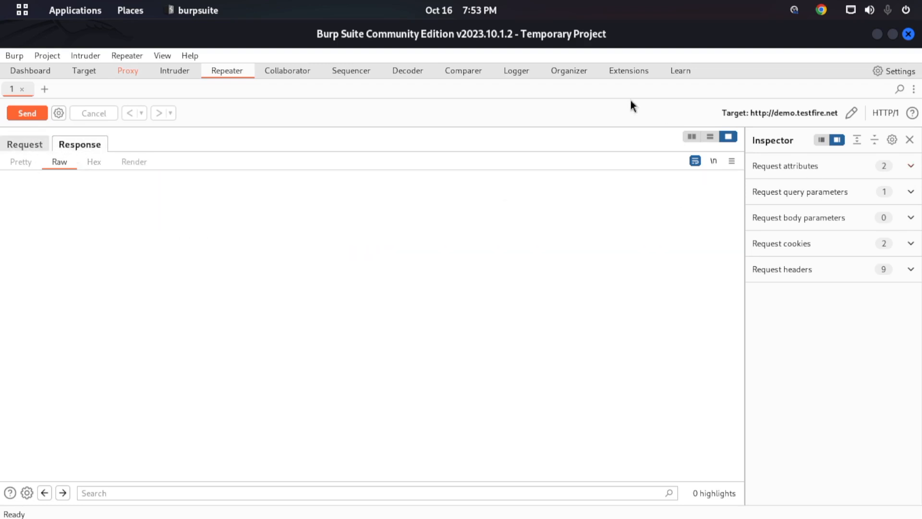
# - Collapse the Inspector in the Repeater and show the request and response in a side-by-side layout
pyautogui.click(911, 140)
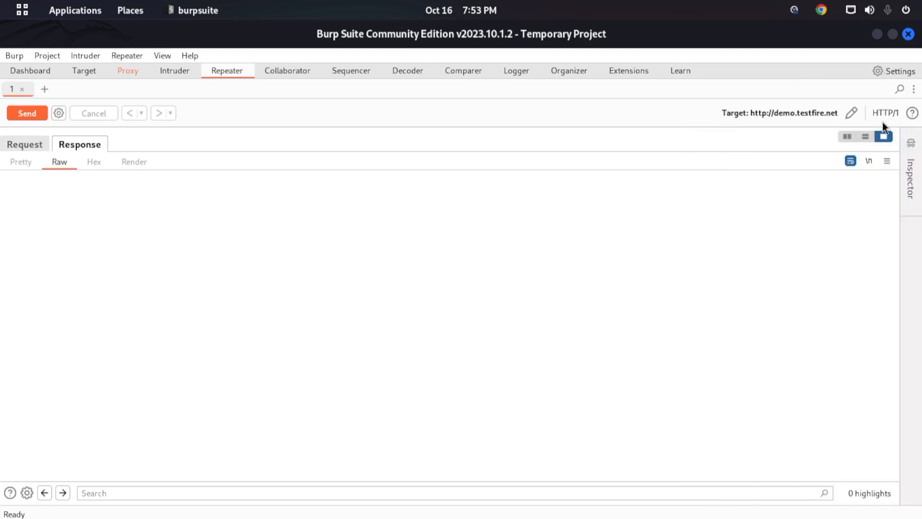
pyautogui.click(848, 136)
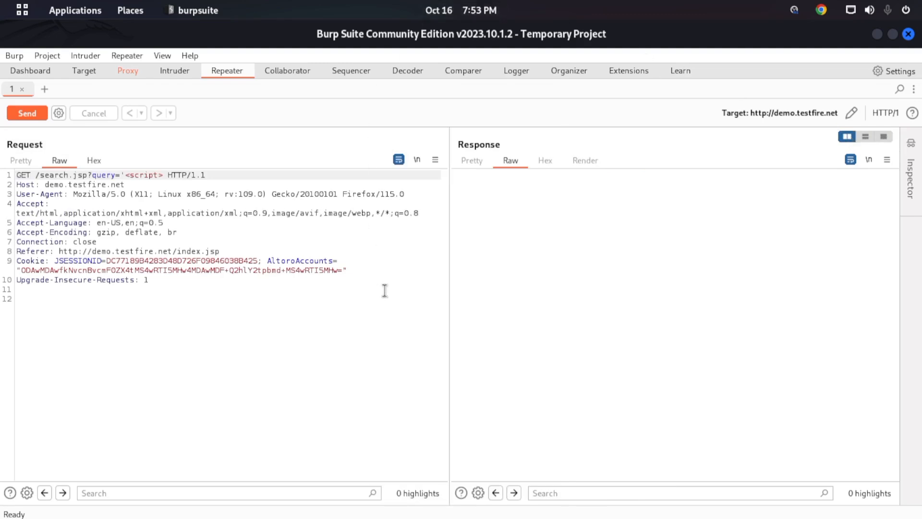
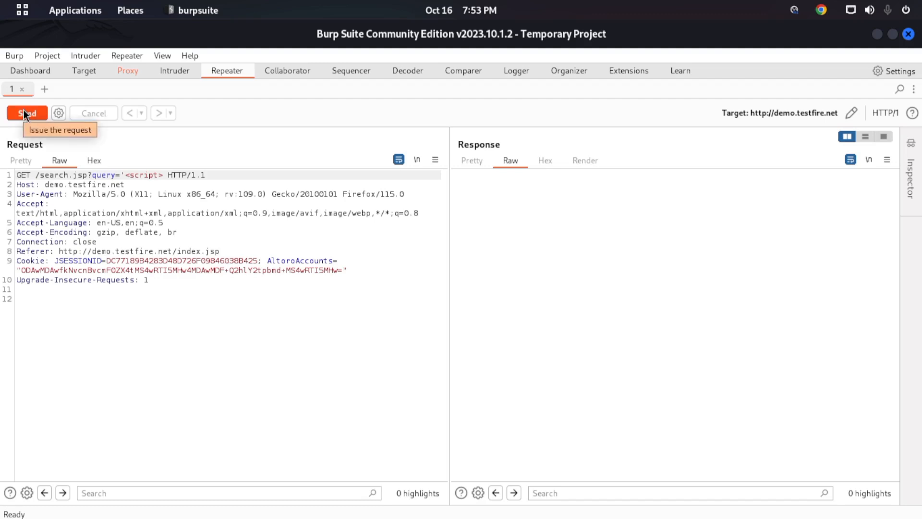
# - Send the GET request for /search.jsp with the '<script> query value to demo.testfire.net from the Repeater
pyautogui.click(24, 114)
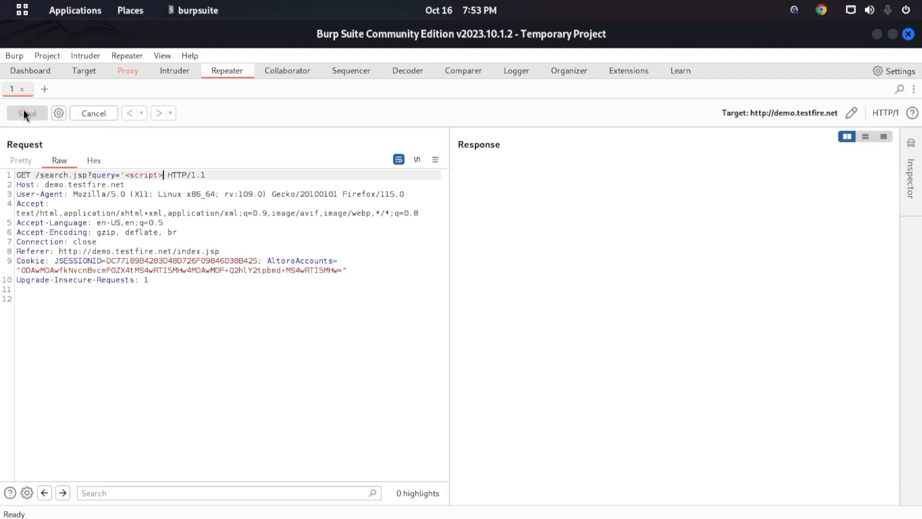
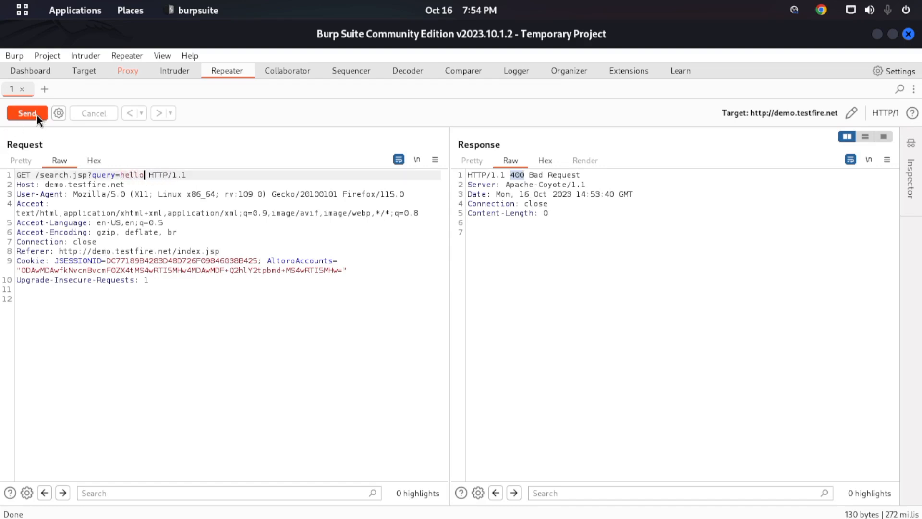
# - Send the /search.jsp GET request with the query value hello to demo.testfire.net from the Repeater
pyautogui.click(37, 116)
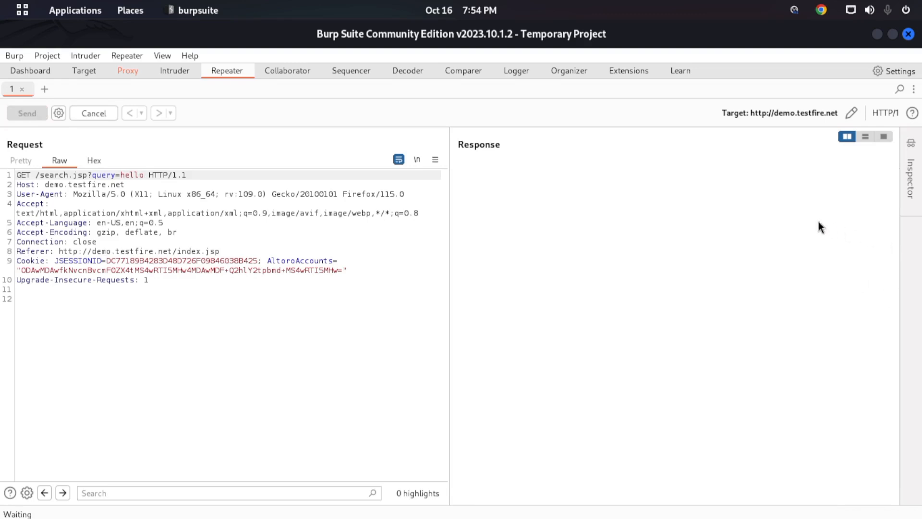
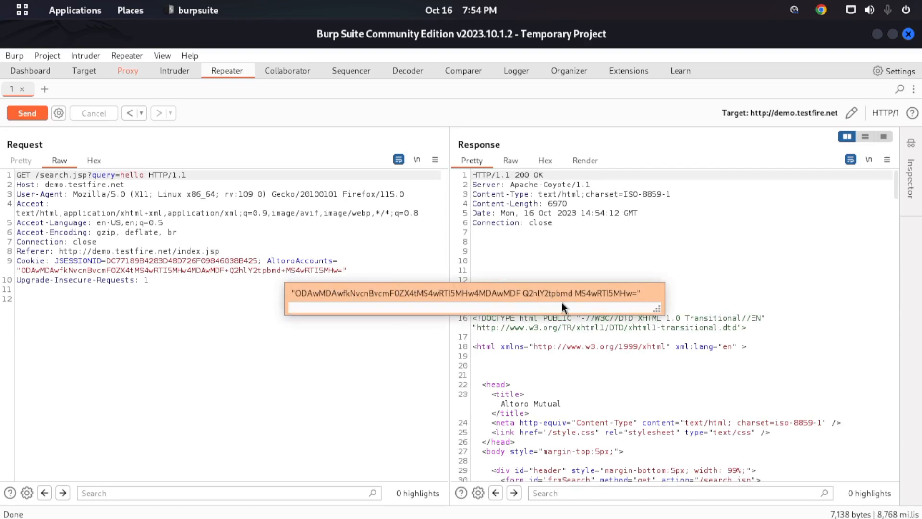
# - Dismiss the decoded cookie value pop-up covering the request and response
pyautogui.click(310, 358)
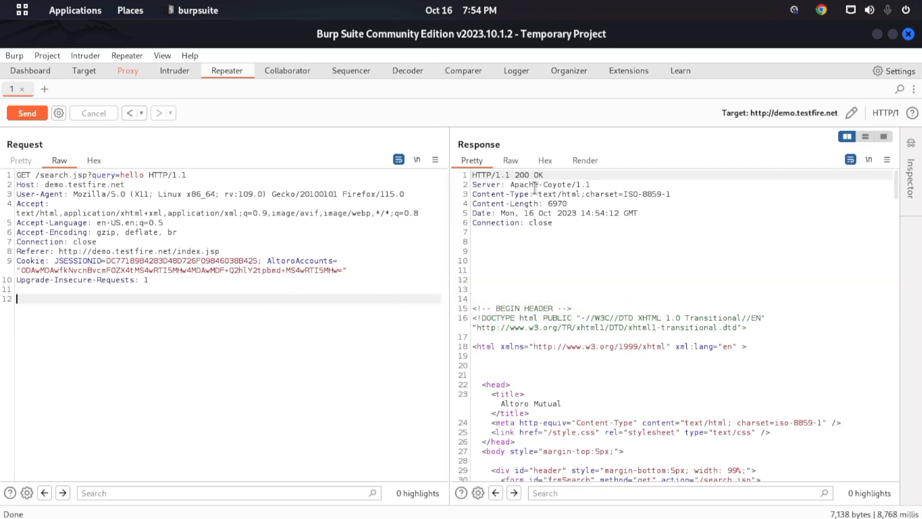
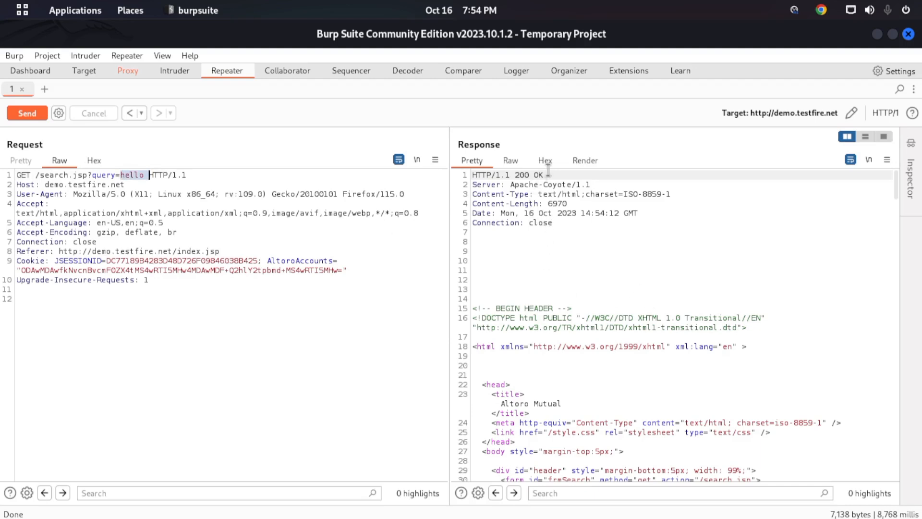
# - Examine the search response's headers and HTML source down to the page footer
pyautogui.click(561, 203)
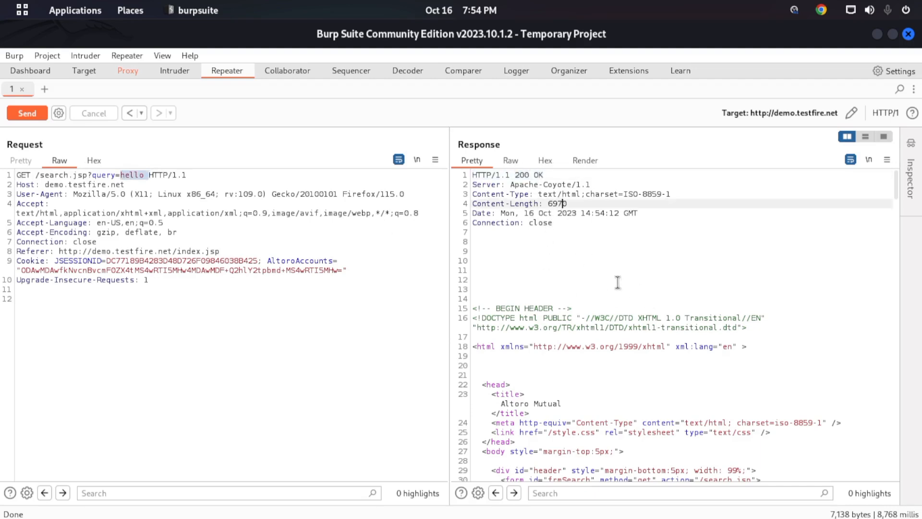
pyautogui.moveTo(892, 194); pyautogui.dragTo(895, 449)
pyautogui.click(704, 338)
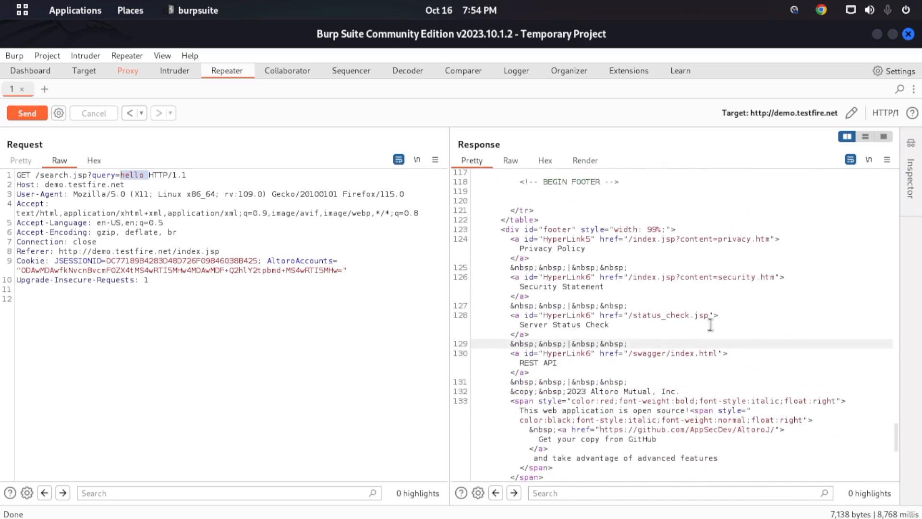
# - View the search response as a rendered page and adjust the split between the request and response panes
pyautogui.click(578, 160)
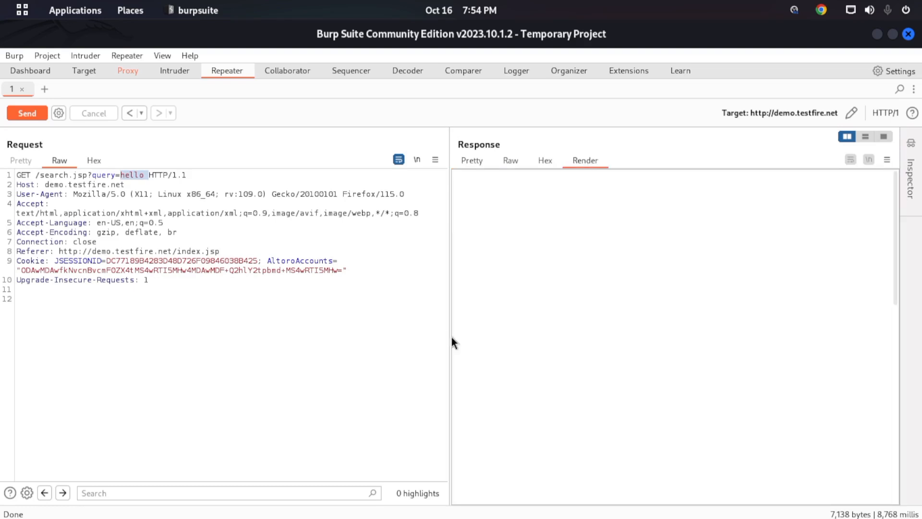
pyautogui.moveTo(449, 335); pyautogui.dragTo(445, 336)
pyautogui.moveTo(363, 336); pyautogui.dragTo(349, 336)
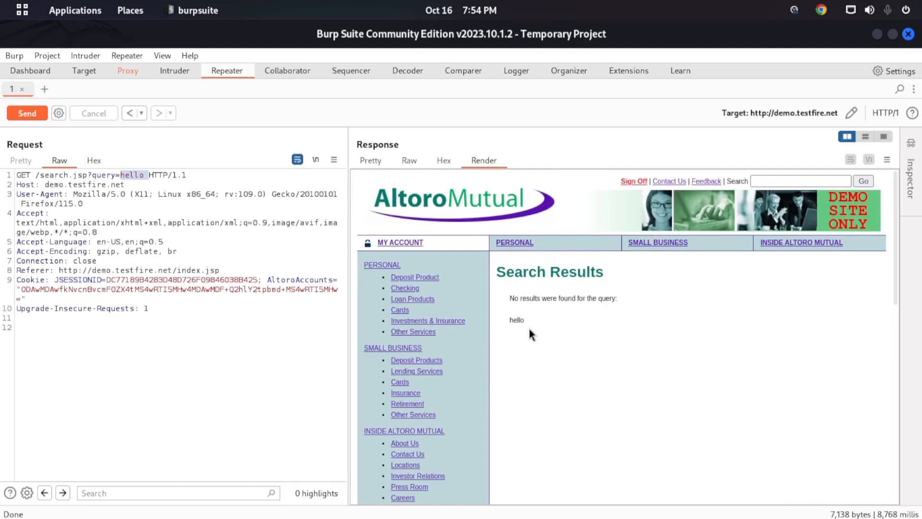
pyautogui.moveTo(351, 305); pyautogui.dragTo(473, 301)
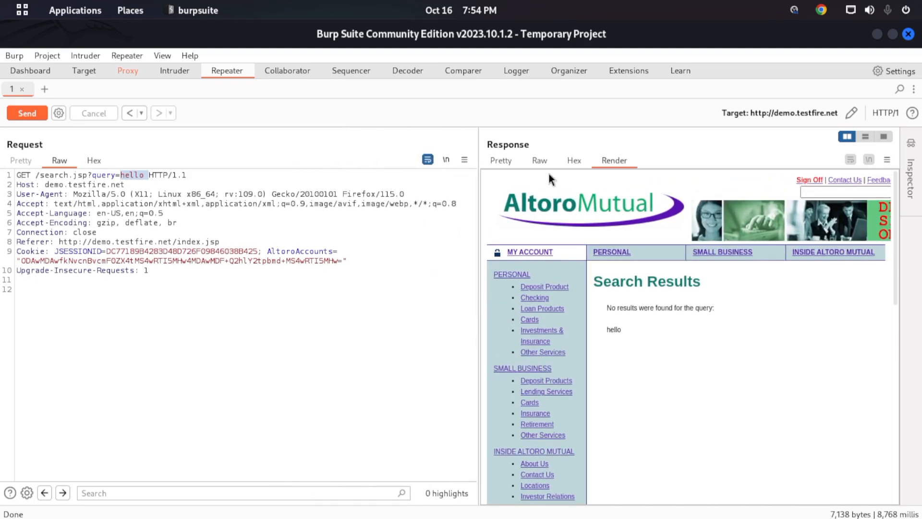
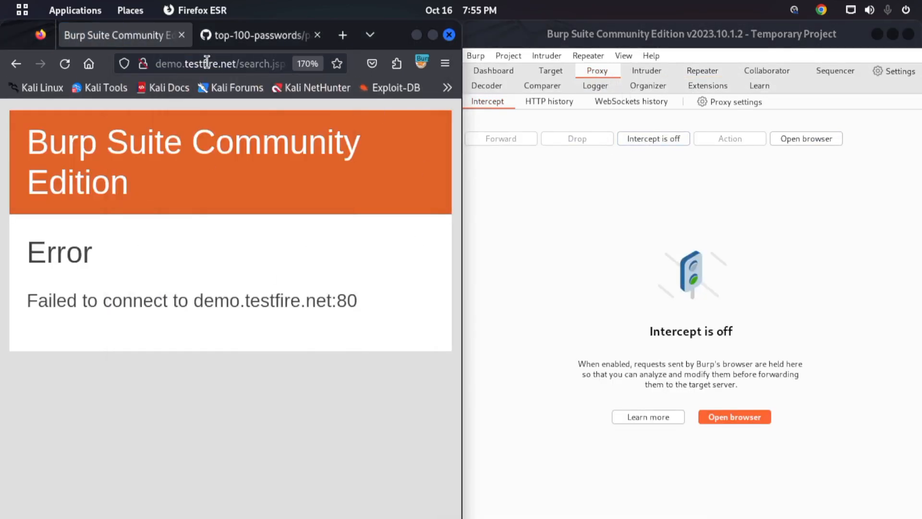
# - Shorten the Firefox page address to demo.testfire.net by removing the search.jsp path and its hello query
pyautogui.click(236, 67)
pyautogui.press('End')
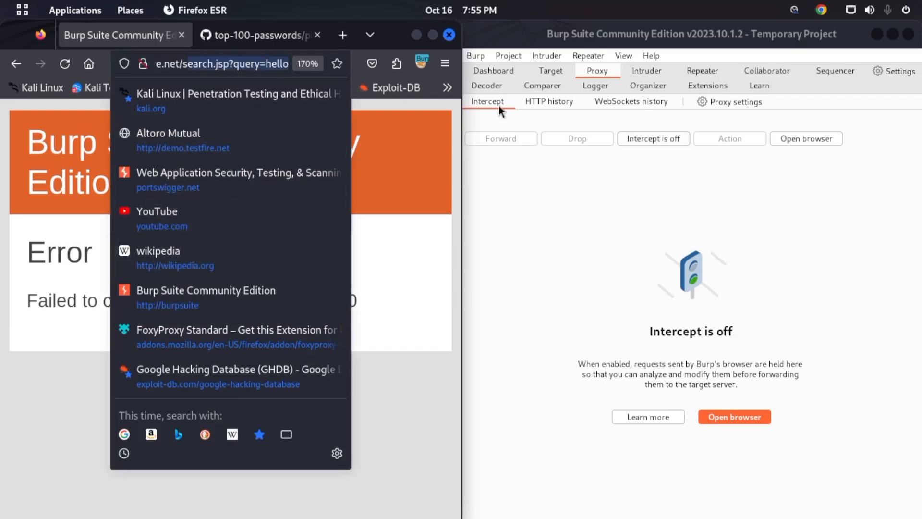
pyautogui.press('BackSpace')
pyautogui.press('BackSpace')
pyautogui.press('BackSpace')
pyautogui.press('BackSpace')
pyautogui.press('BackSpace')
pyautogui.press('BackSpace')
pyautogui.press('BackSpace')
pyautogui.press('BackSpace')
pyautogui.press('BackSpace')
pyautogui.press('BackSpace')
pyautogui.press('BackSpace')
pyautogui.press('BackSpace')
pyautogui.press('BackSpace')
pyautogui.press('BackSpace')
pyautogui.press('BackSpace')
pyautogui.press('BackSpace')
pyautogui.press('BackSpace')
pyautogui.press('BackSpace')
pyautogui.press('BackSpace')
pyautogui.press('BackSpace')
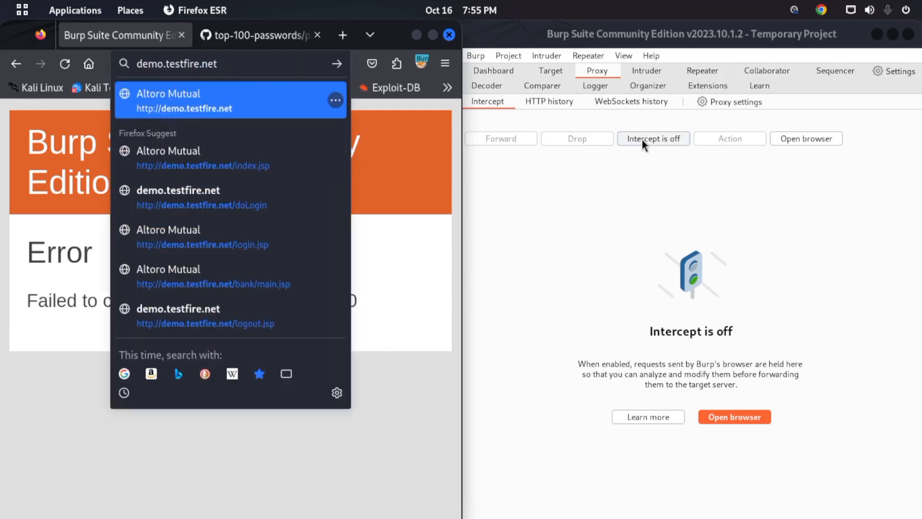
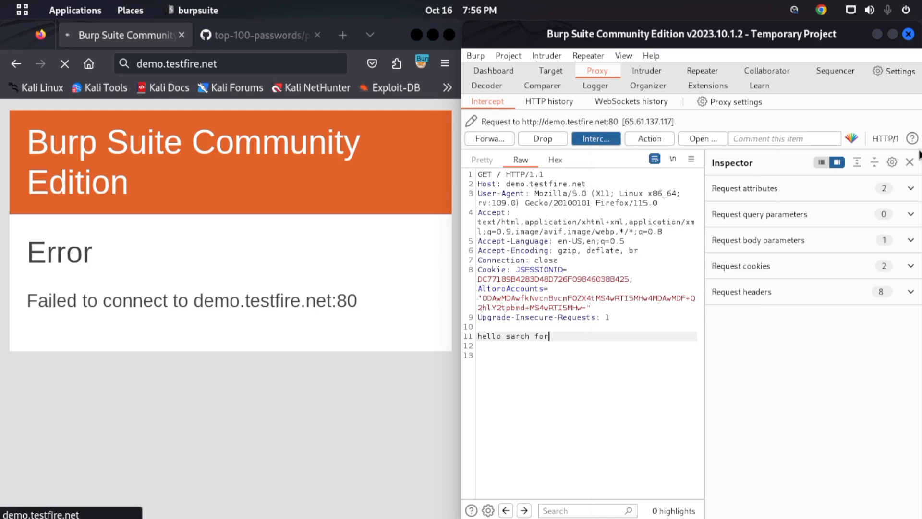
# - Hide the Inspector, then forward the intercepted demo.testfire.net request and the push.services.mozilla.com request
pyautogui.click(909, 162)
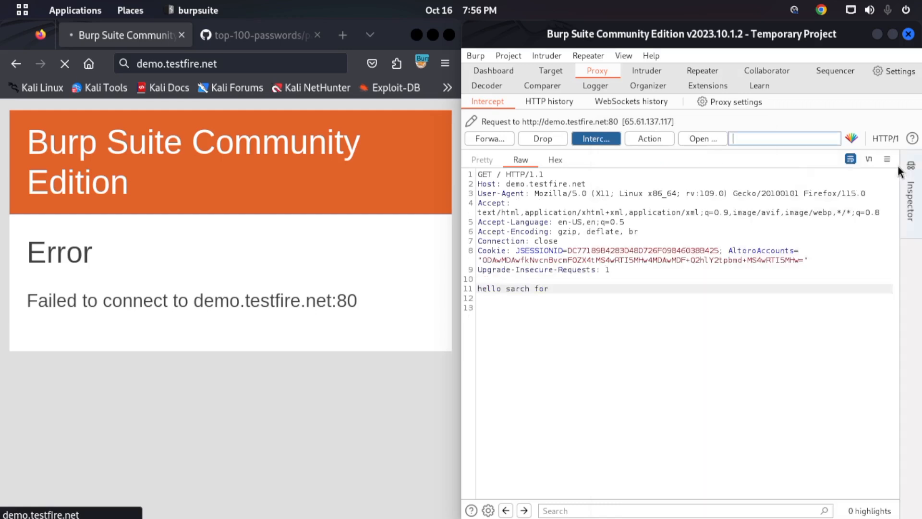
pyautogui.click(491, 138)
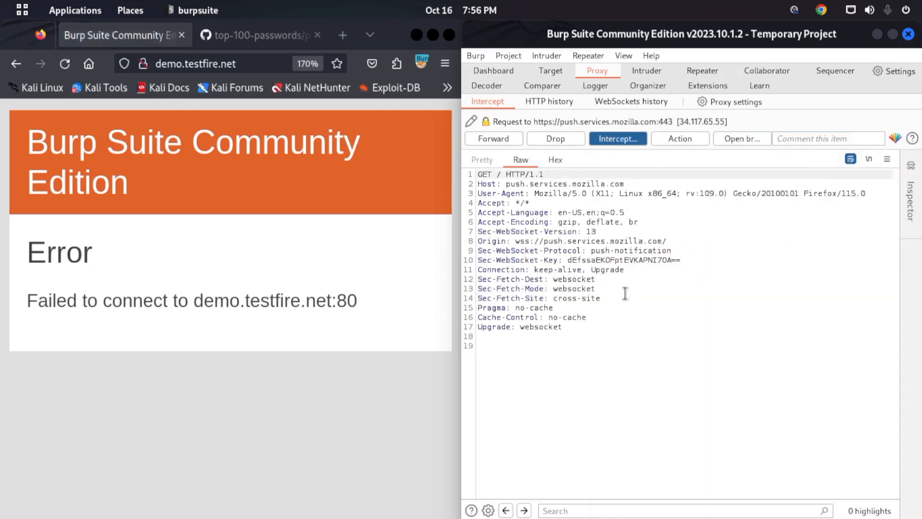
pyautogui.click(513, 139)
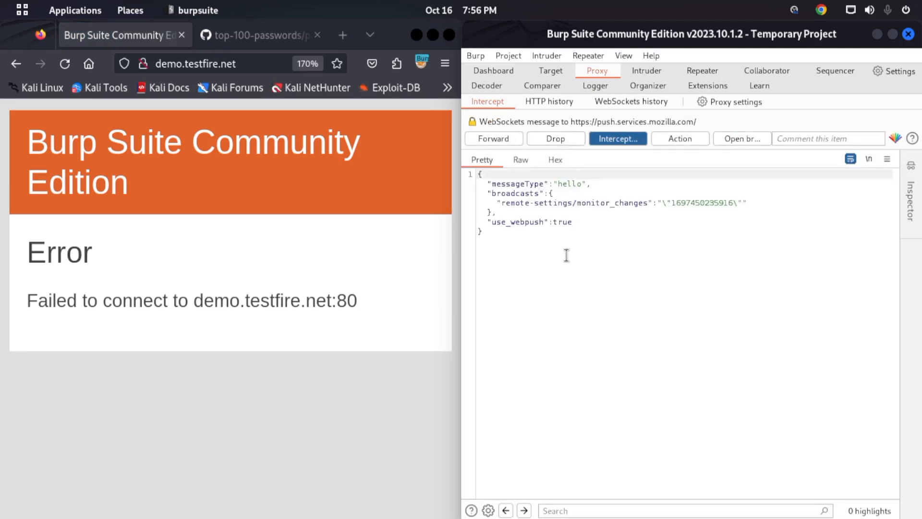
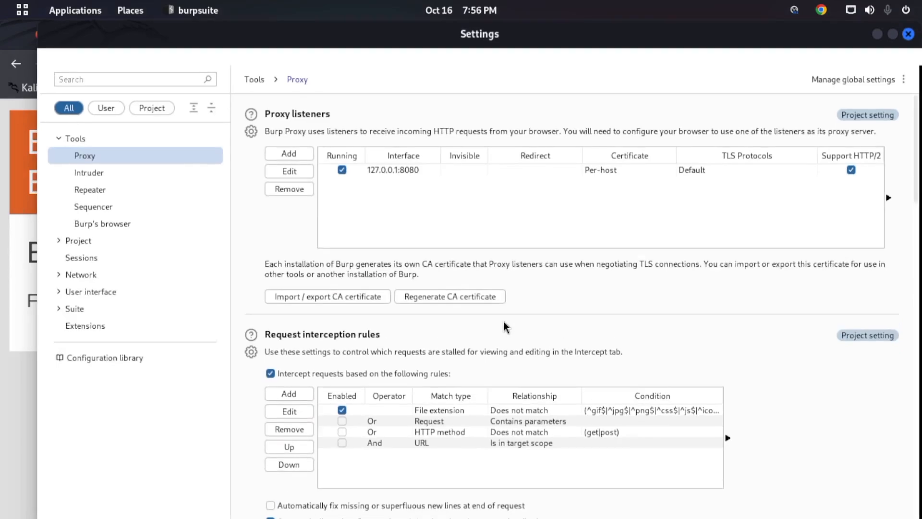
# - Adjust the interception options below the request interception rules in the proxy settings, and close the Settings window
pyautogui.scroll(-10, 306, 288)
pyautogui.click(279, 350)
pyautogui.click(282, 333)
pyautogui.click(909, 34)
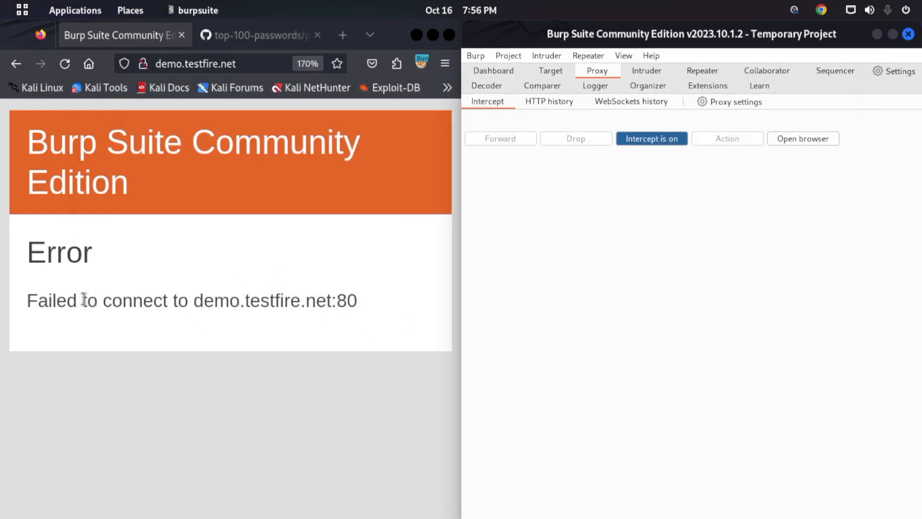
# - In Firefox, highlight the connection error text and request demo.testfire.net again with interception on
pyautogui.moveTo(82, 298); pyautogui.dragTo(348, 300)
pyautogui.click(348, 300)
pyautogui.click(245, 59)
pyautogui.press('Return')
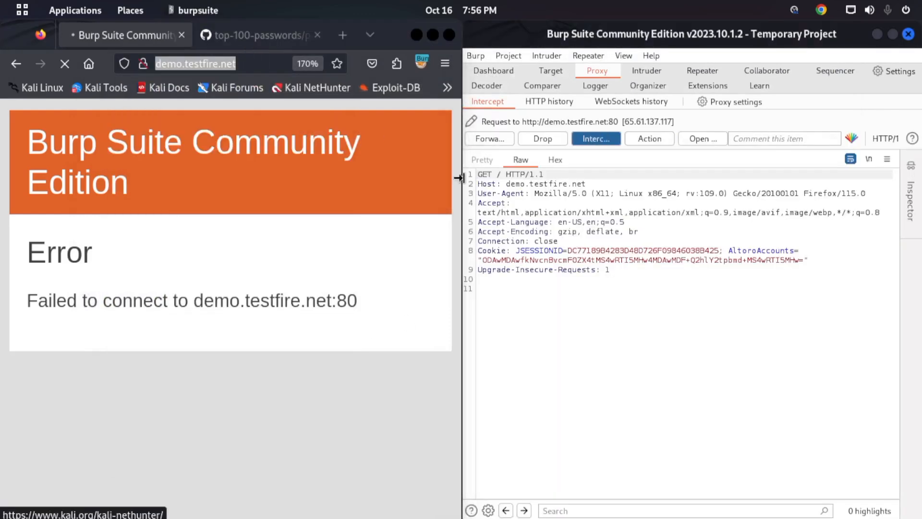
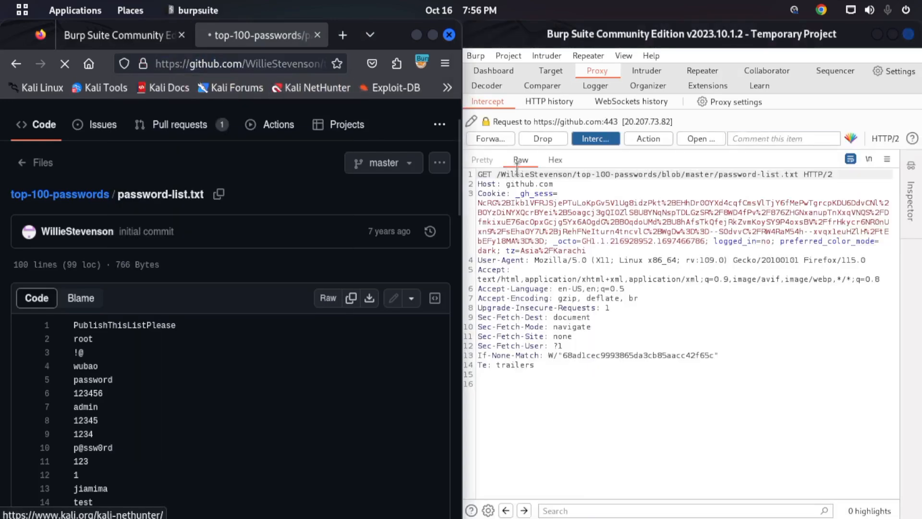
# - Mark the intercepted GitHub request for password-list.txt so its response is also intercepted, and forward the request
pyautogui.rightClick(585, 230)
pyautogui.moveTo(655, 407)
pyautogui.click(762, 407)
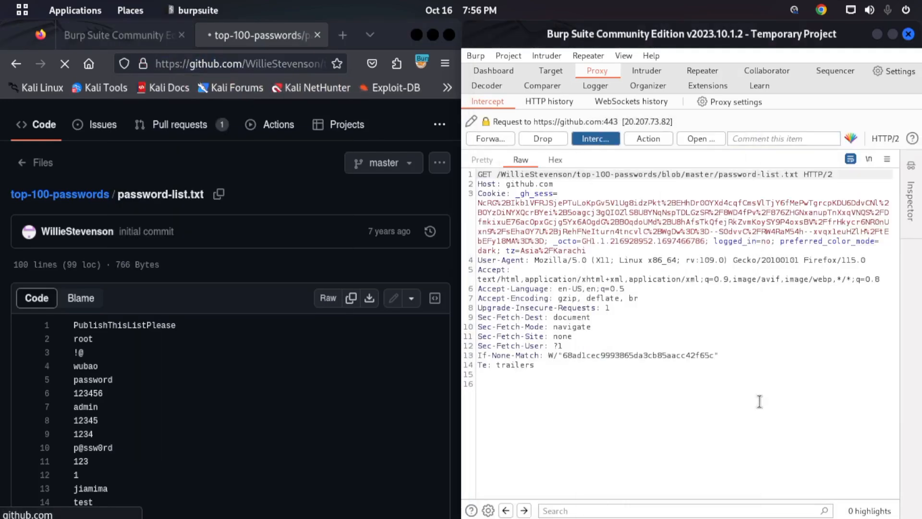
pyautogui.click(502, 140)
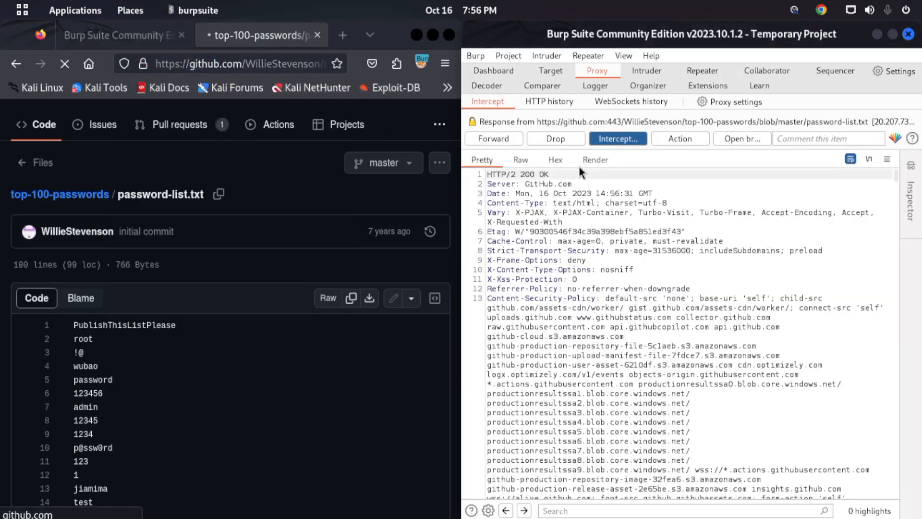
# - Examine the intercepted GitHub response from its status line to the end of its HTML body, and forward it to Firefox
pyautogui.moveTo(549, 175); pyautogui.dragTo(517, 175)
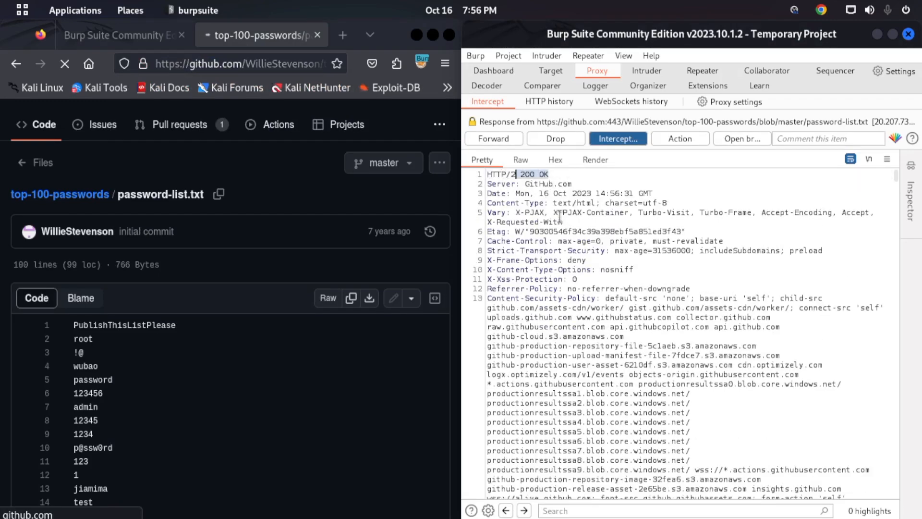
pyautogui.scroll(-10, 544, 210)
pyautogui.moveTo(894, 183); pyautogui.dragTo(823, 503)
pyautogui.scroll(5, 607, 315)
pyautogui.scroll(15, 607, 314)
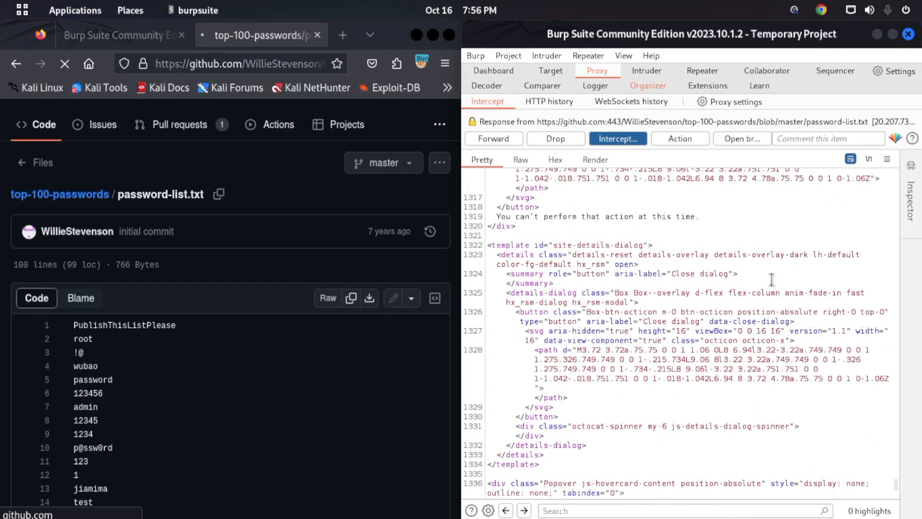
pyautogui.click(773, 378)
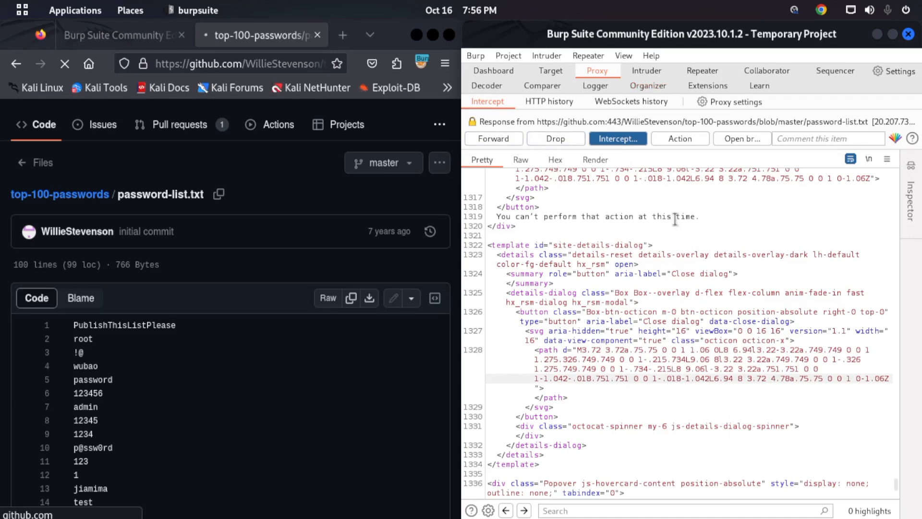
pyautogui.click(509, 139)
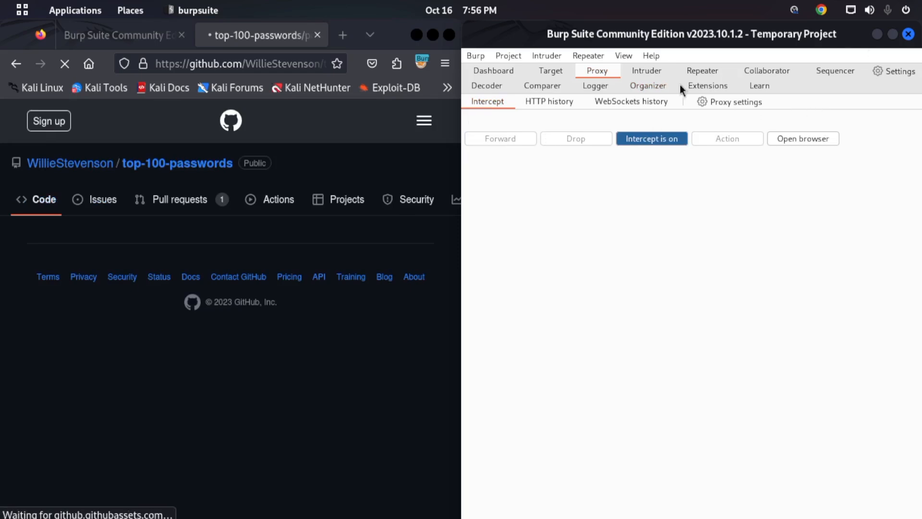
# - Maximize the Burp Suite window, turn proxy interception off, and open the Repeater tool
pyautogui.click(893, 36)
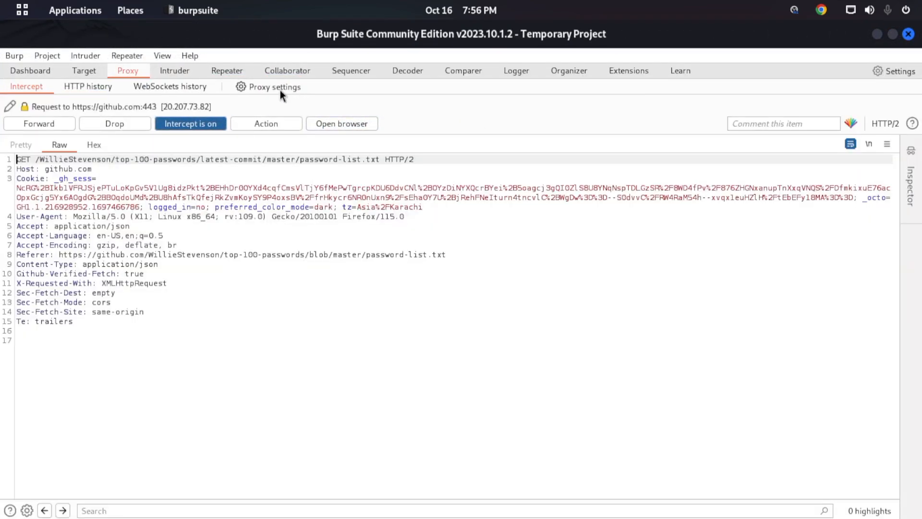
pyautogui.click(212, 123)
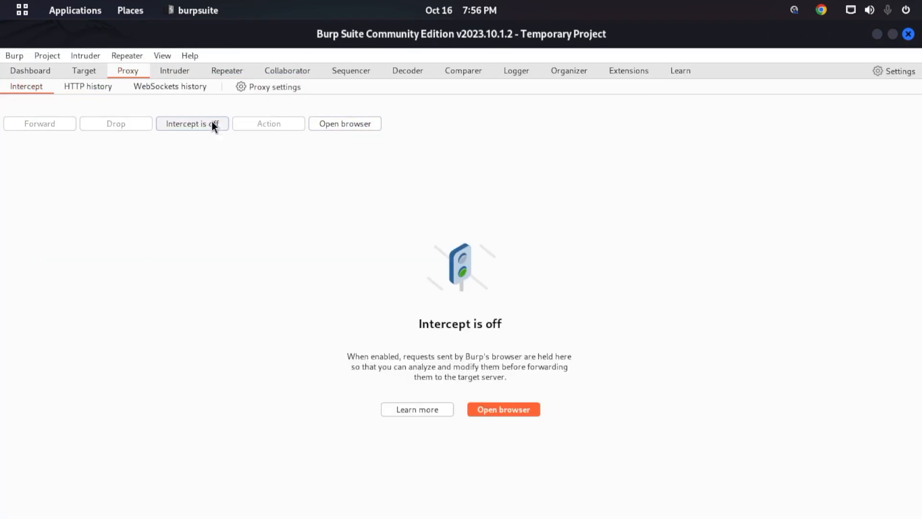
pyautogui.click(234, 73)
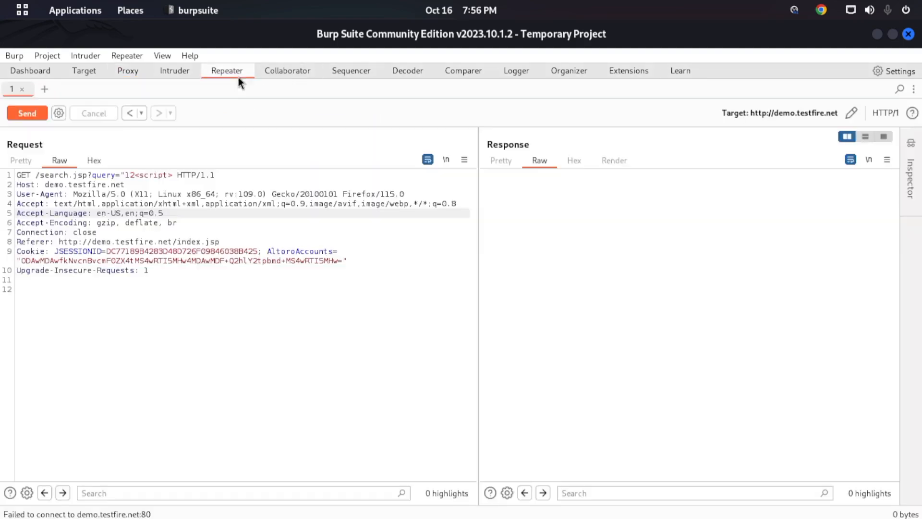
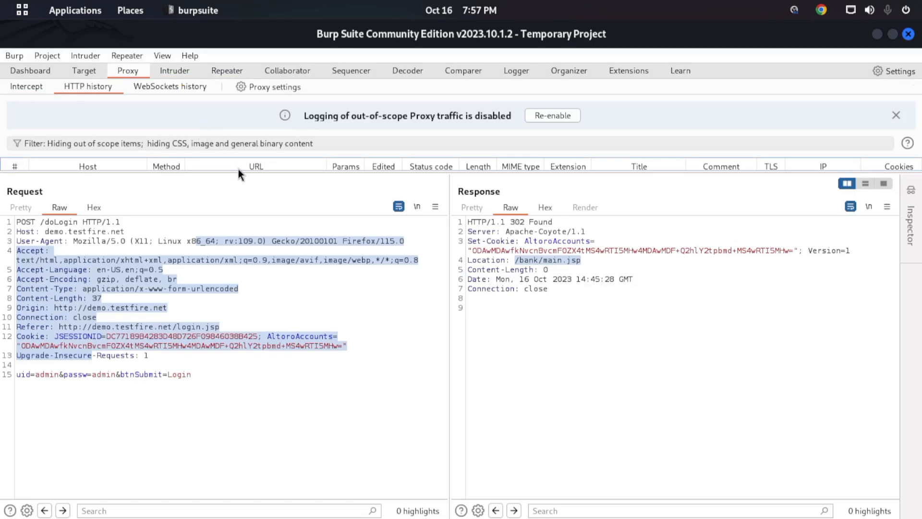
# - Resize the HTTP history list so entries and the full POST /doLogin request are both readable, and open the request's save-to-file dialog
pyautogui.moveTo(239, 172); pyautogui.dragTo(262, 419)
pyautogui.hscroll(-2, 246, 293)
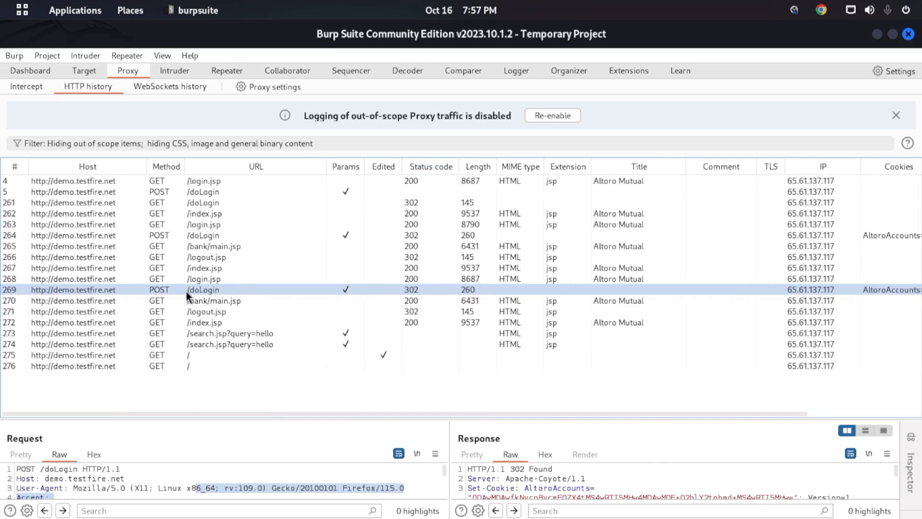
pyautogui.moveTo(241, 413); pyautogui.dragTo(267, 256)
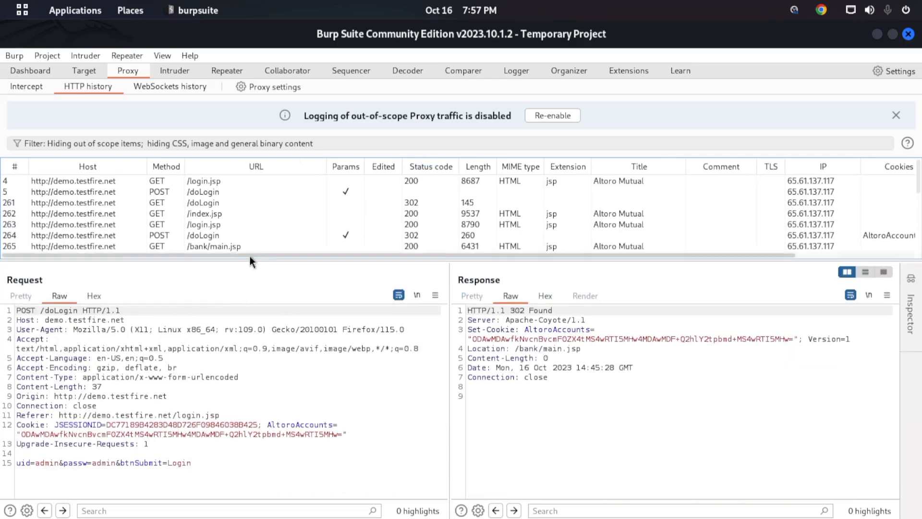
pyautogui.rightClick(352, 414)
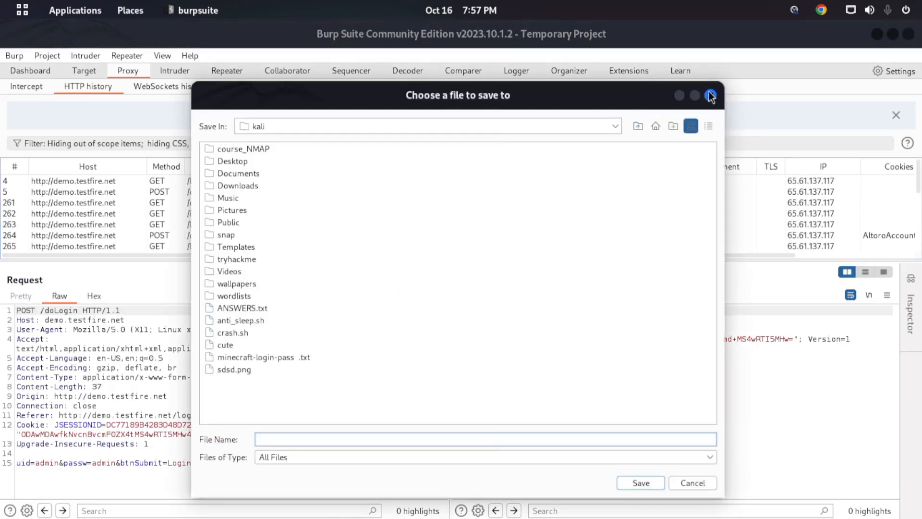
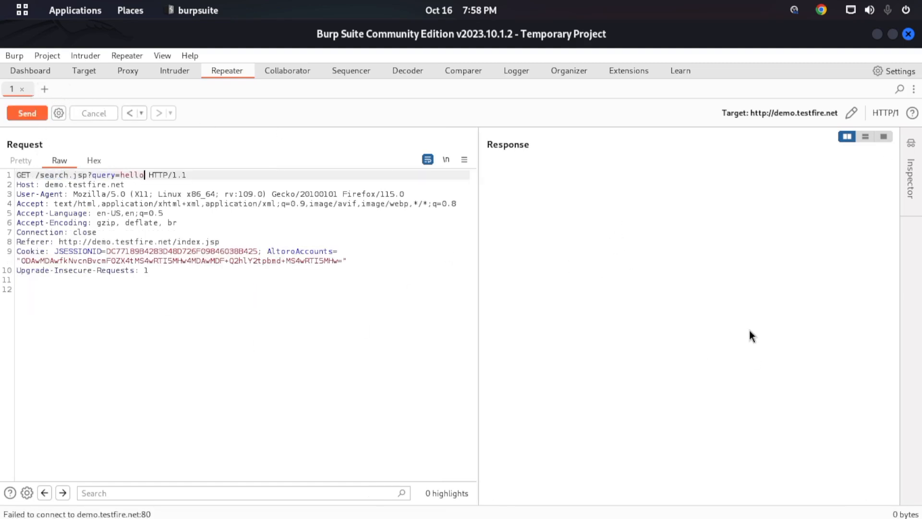
# - Review Repeater's new-tab types, the current tab's Repeater settings, and the actions available for the GET /search.jsp request
pyautogui.click(43, 89)
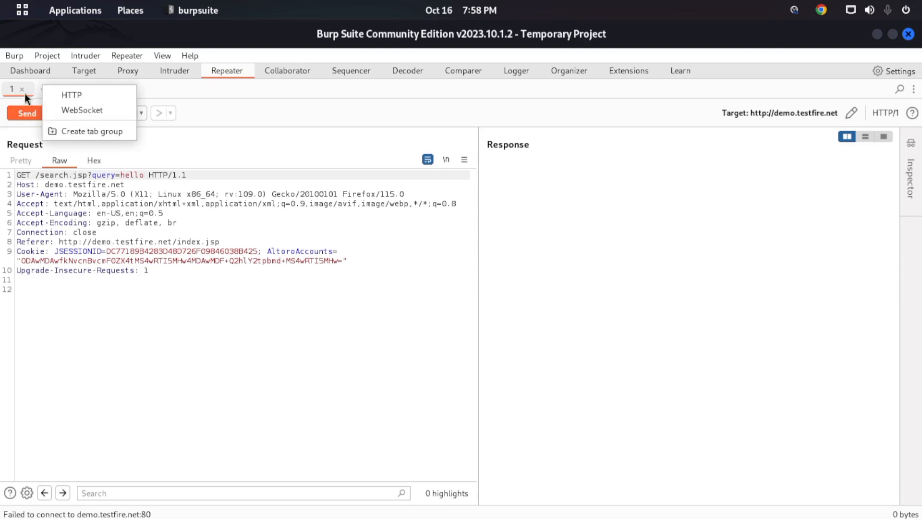
pyautogui.click(152, 95)
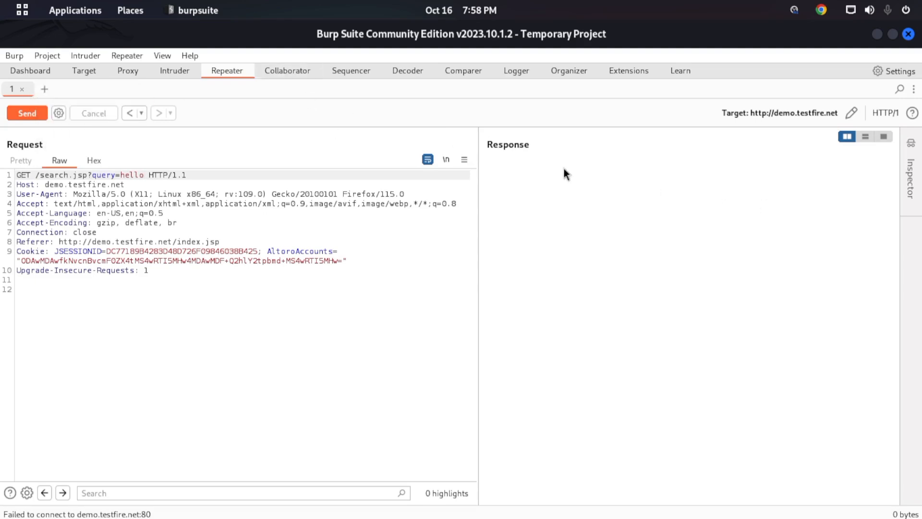
pyautogui.click(58, 113)
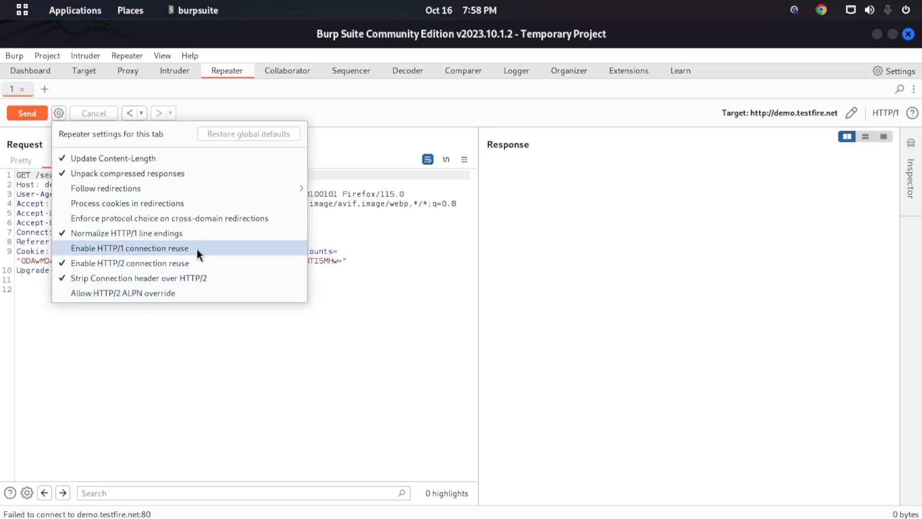
pyautogui.click(264, 290)
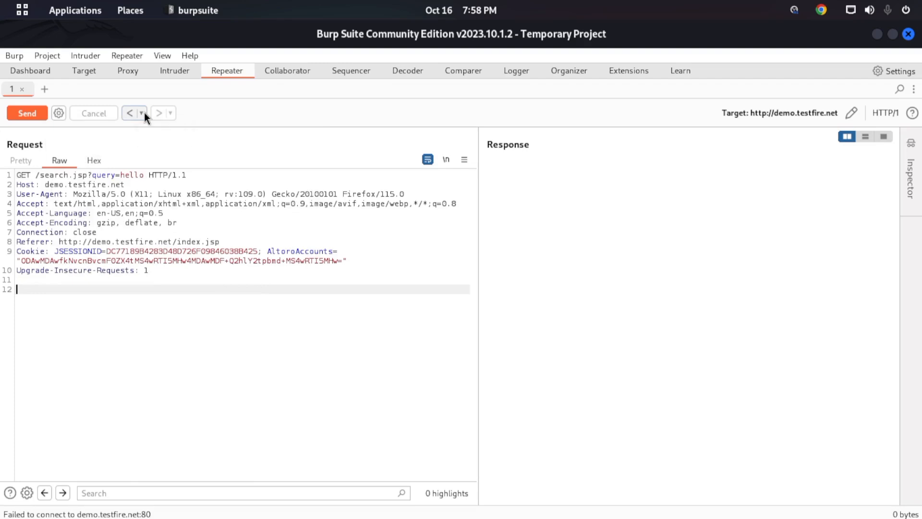
pyautogui.rightClick(199, 308)
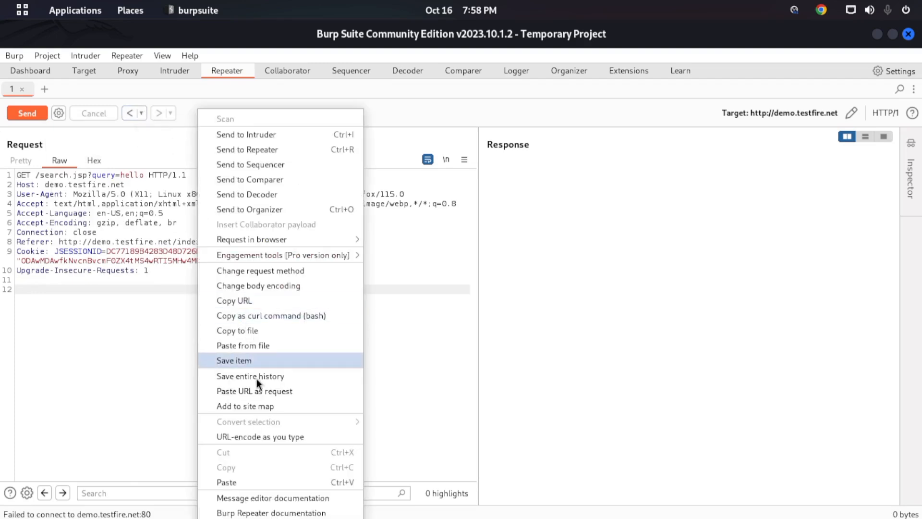
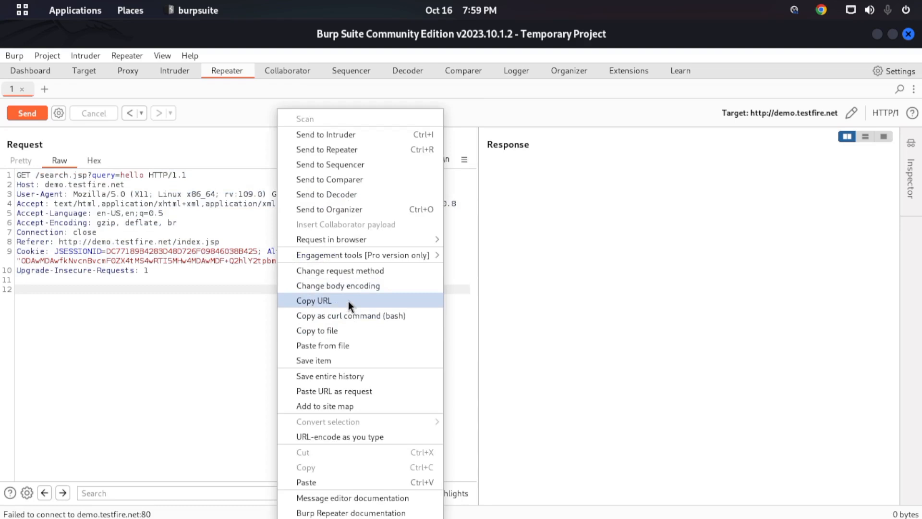
# - Generate a URL for repeating the GET /search.jsp request in the browser in its original session
pyautogui.moveTo(356, 239)
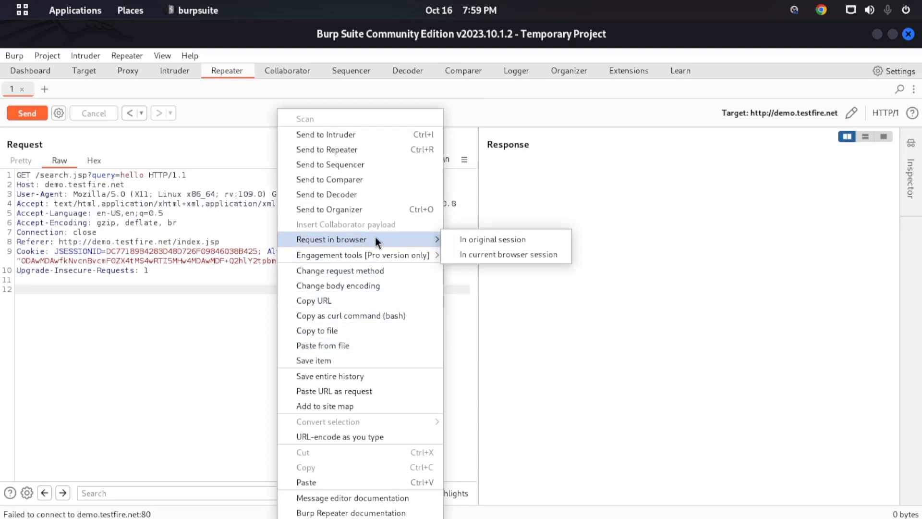
pyautogui.click(518, 238)
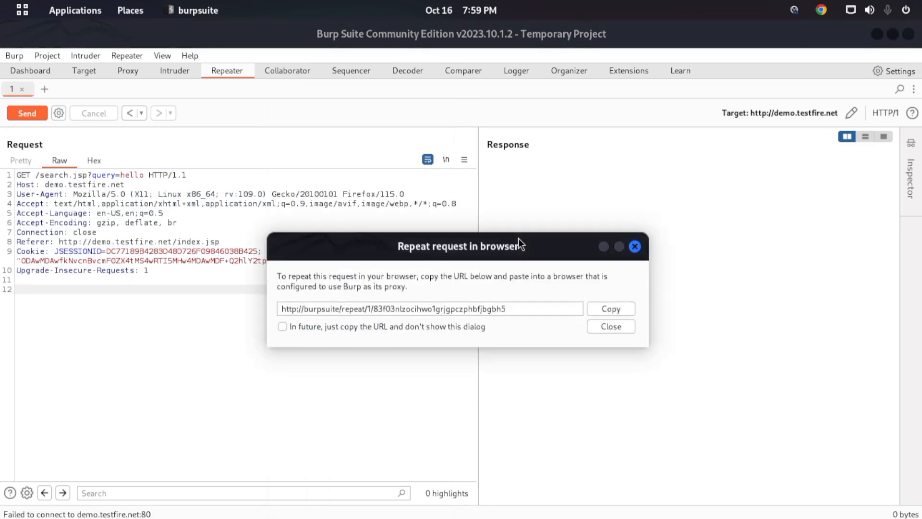
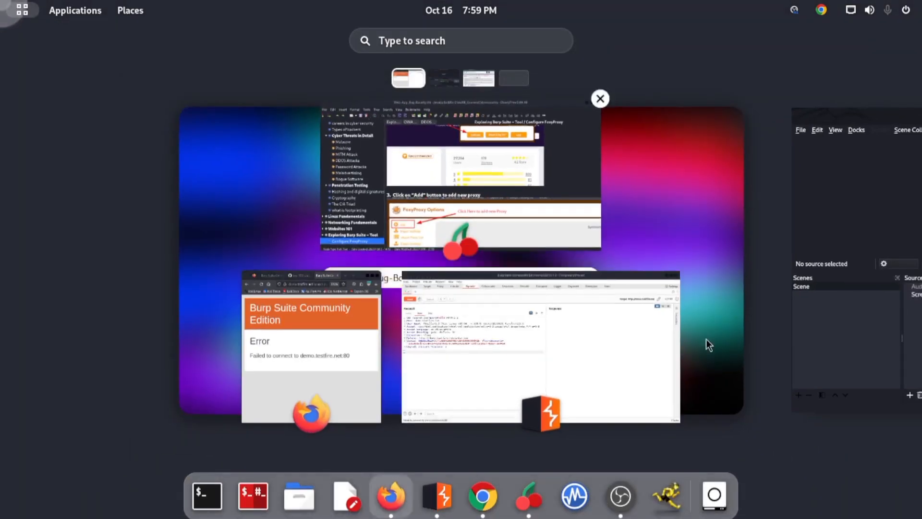
pyautogui.scroll(-1, 559, 272)
pyautogui.click(559, 271)
pyautogui.click(910, 340)
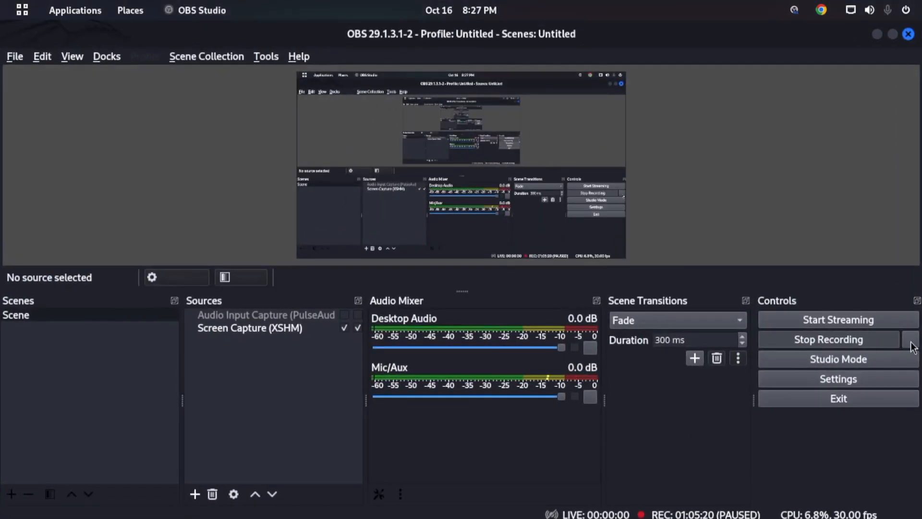
pyautogui.moveTo(1, 2)
pyautogui.scroll(1, 76, 214)
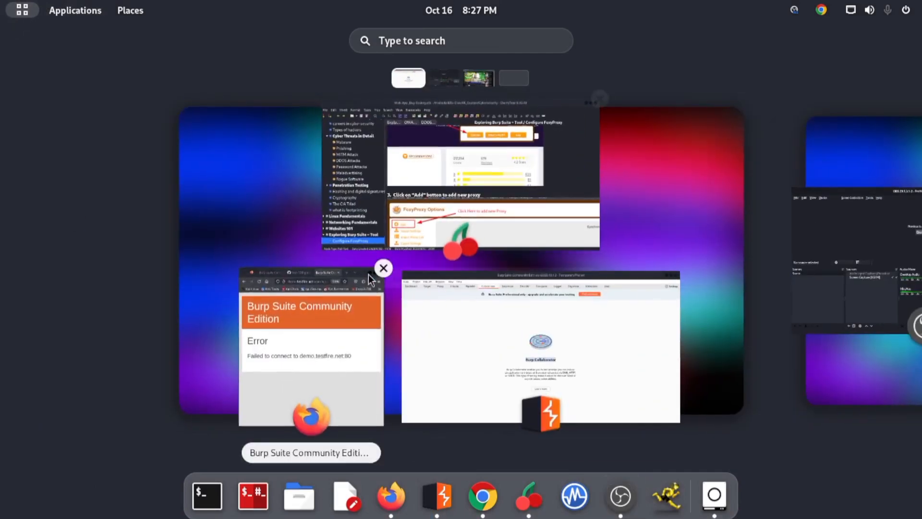
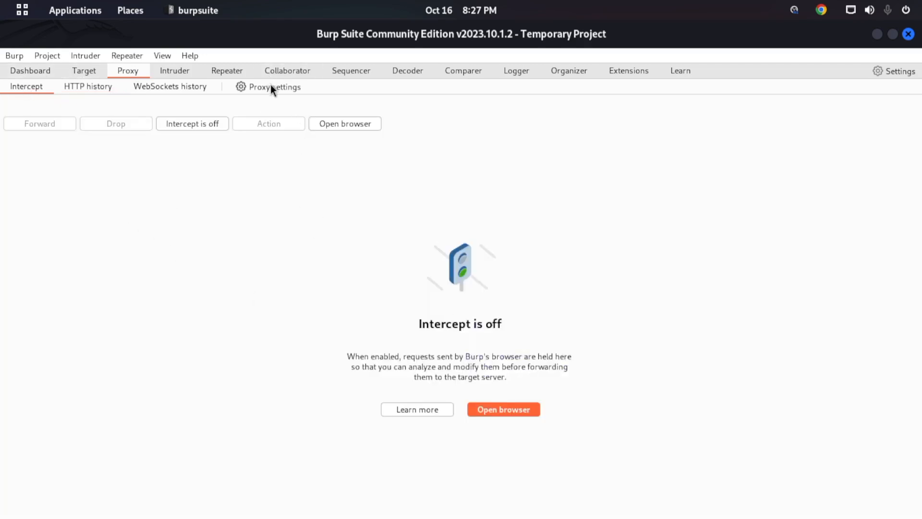
# - View the search request in Repeater and read the Burp Collaborator overview, highlighting its heading
pyautogui.click(225, 72)
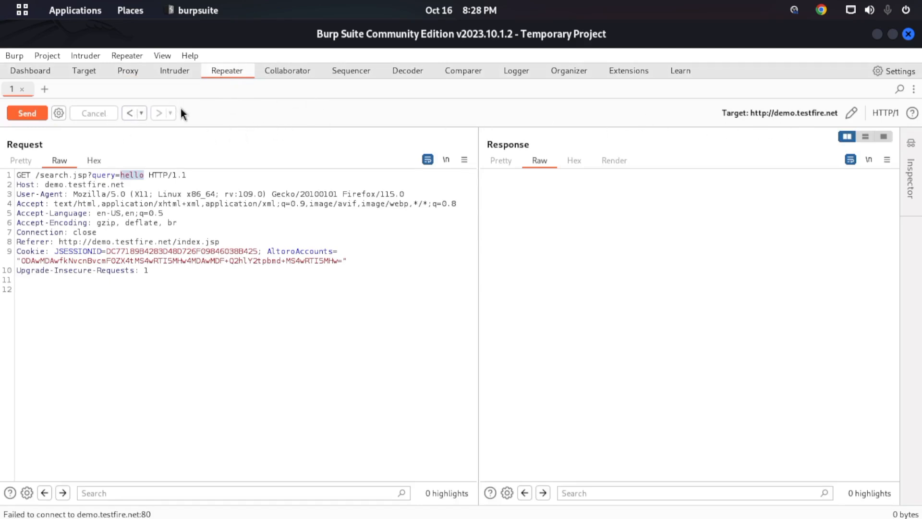
pyautogui.click(287, 72)
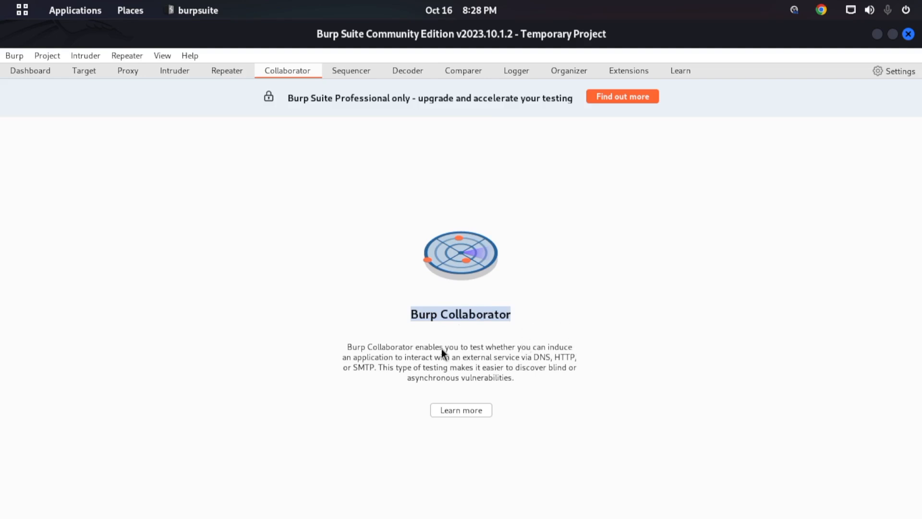
pyautogui.click(495, 354)
pyautogui.click(481, 322)
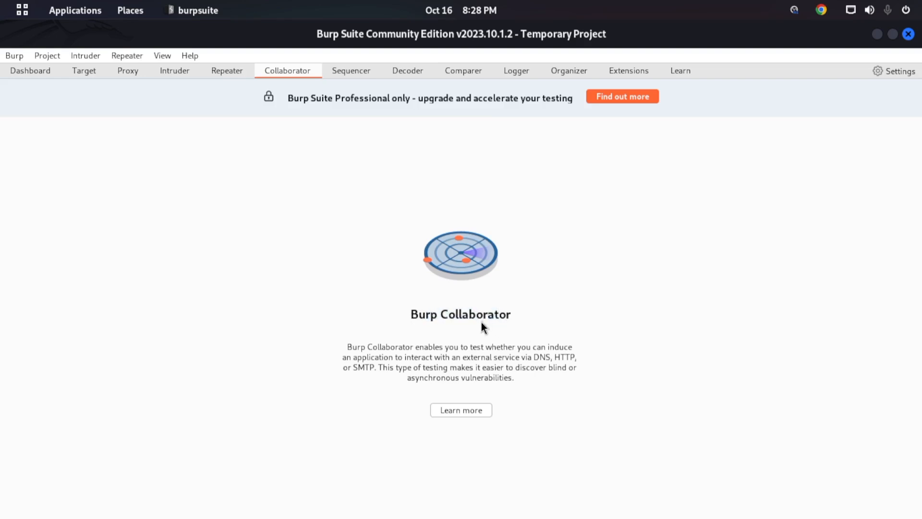
pyautogui.moveTo(508, 315); pyautogui.dragTo(413, 319)
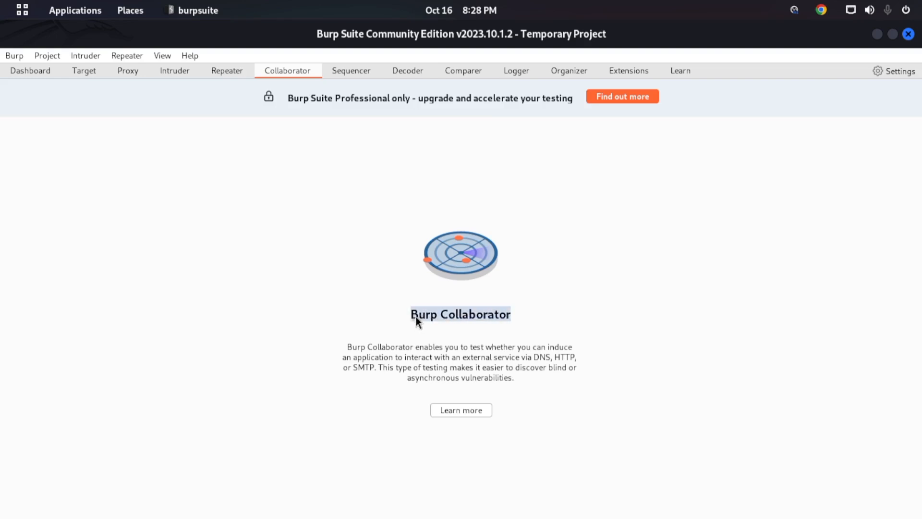
# - Examine Sequencer's live capture and manual load views, and look at the Sequencer settings
pyautogui.click(365, 74)
pyautogui.click(298, 74)
pyautogui.click(364, 77)
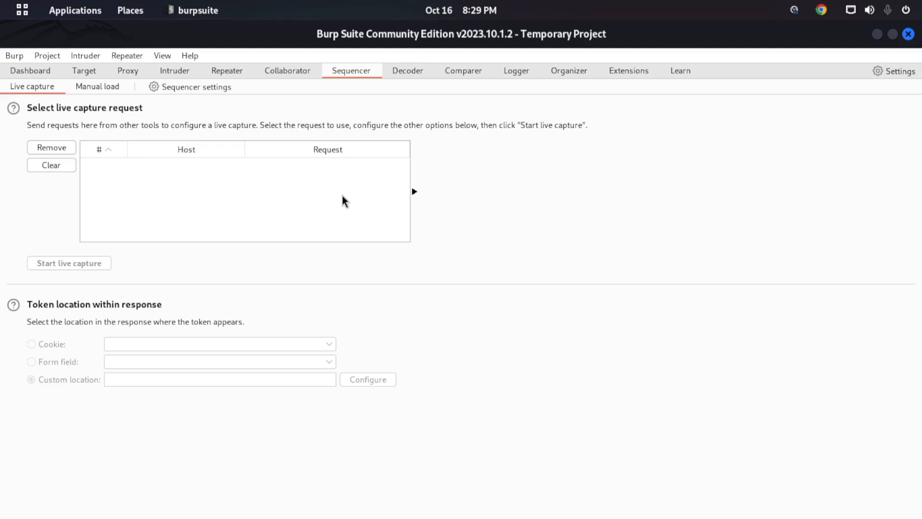
pyautogui.click(91, 85)
pyautogui.click(38, 87)
pyautogui.click(198, 91)
pyautogui.click(871, 34)
# - In Decoder, decode the empty input as Plain and as URL, and review the available decoding formats
pyautogui.click(419, 75)
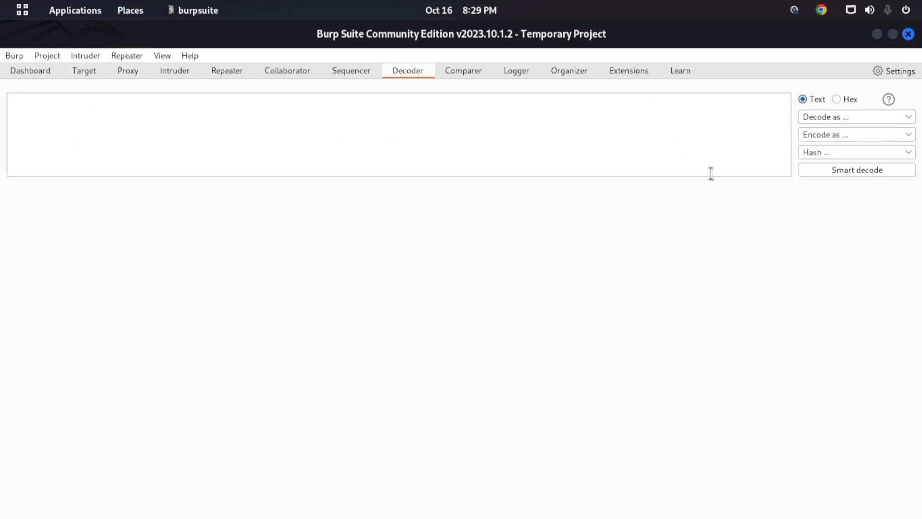
pyautogui.click(852, 118)
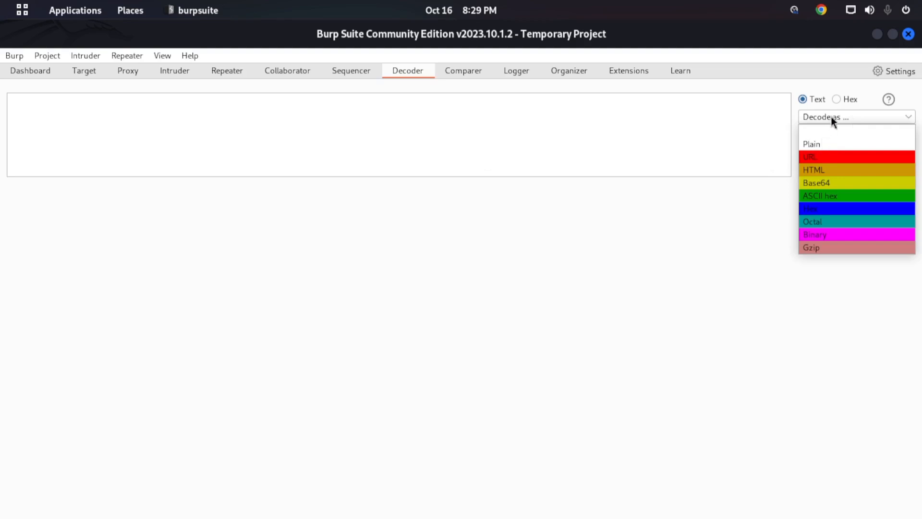
pyautogui.click(823, 141)
pyautogui.click(838, 120)
pyautogui.click(812, 161)
pyautogui.click(830, 121)
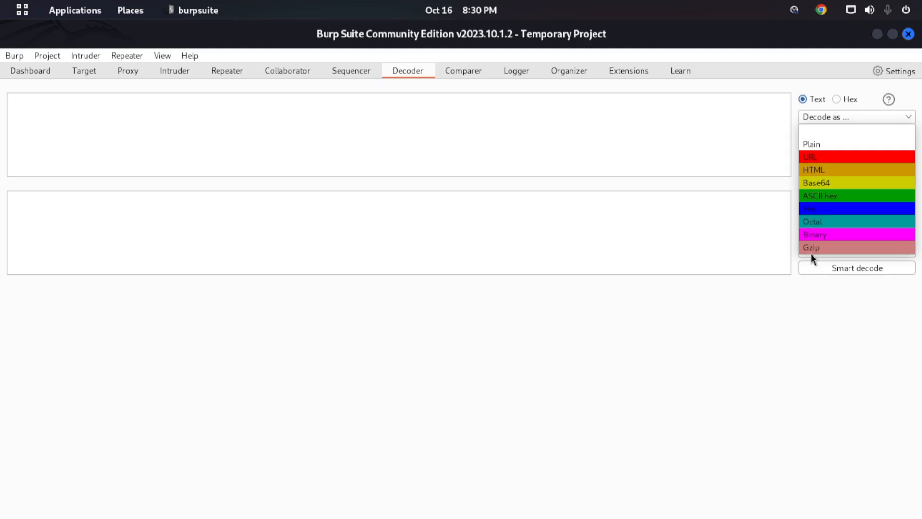
pyautogui.click(772, 218)
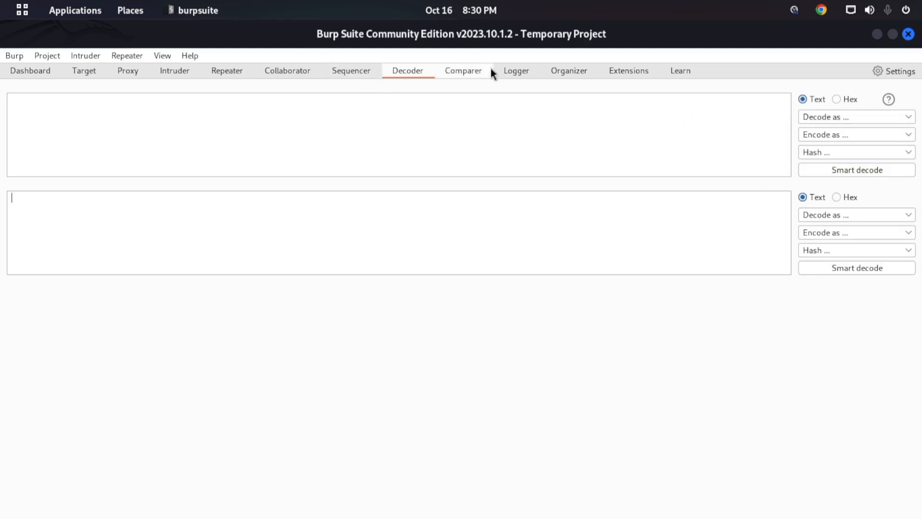
# - View the installed extensions, and return to Decoder to examine its decoding formats again
pyautogui.click(617, 73)
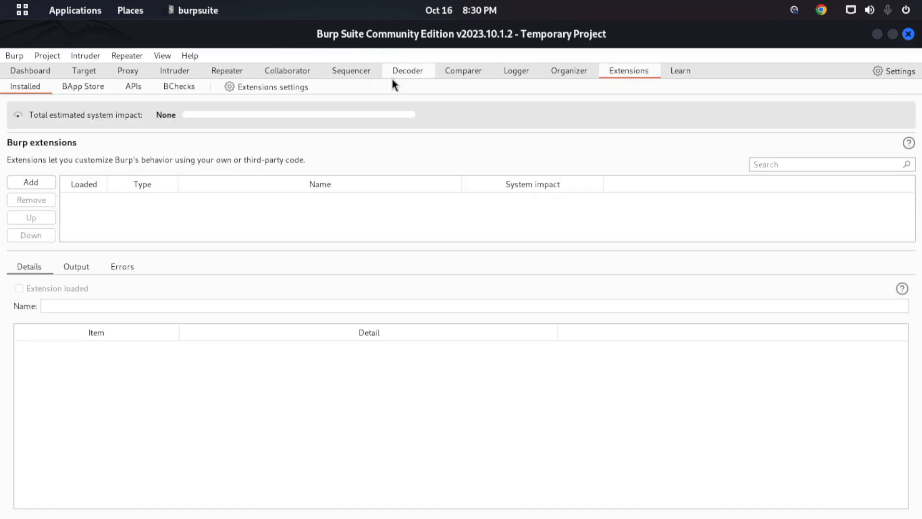
pyautogui.click(406, 77)
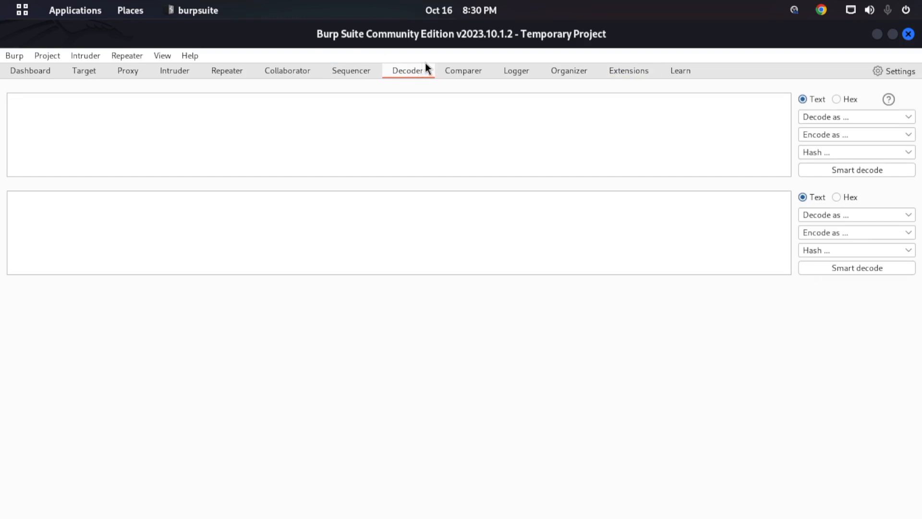
pyautogui.click(812, 120)
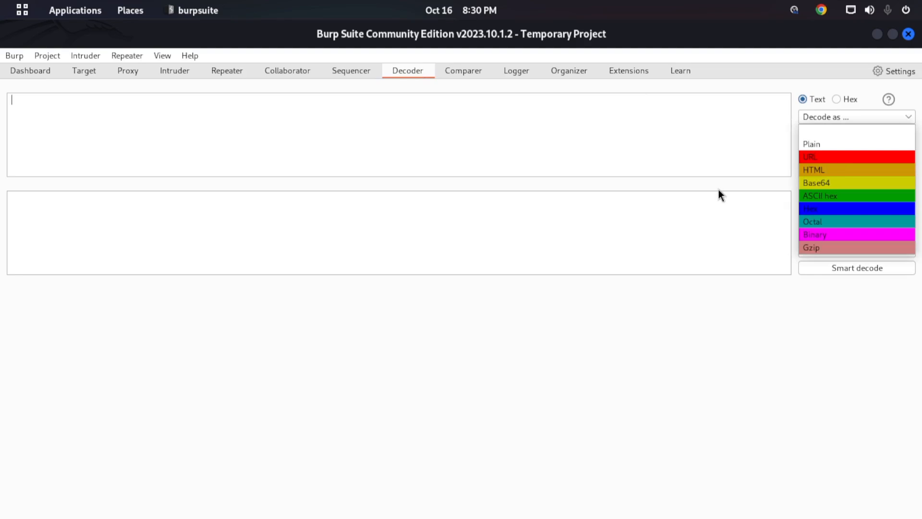
pyautogui.click(757, 168)
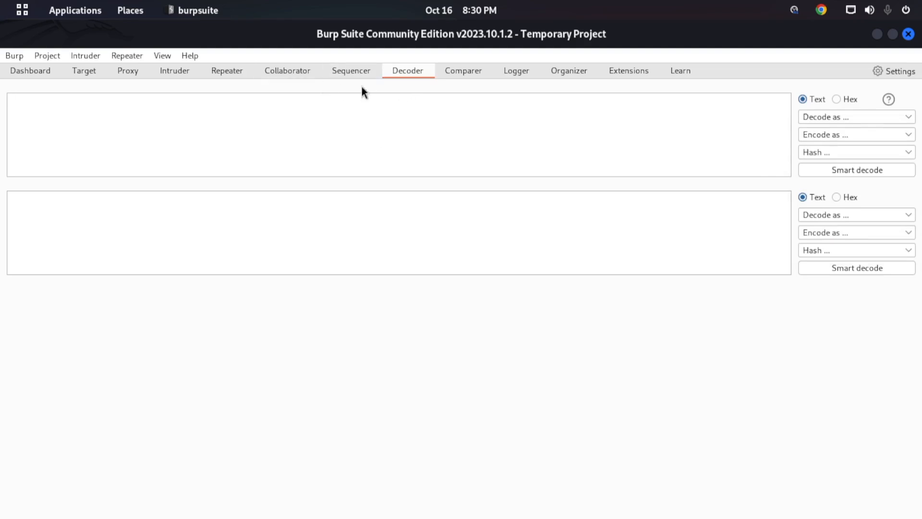
# - Show the Proxy's HTTP history and enlarge the request and response panes of the selected POST /doLogin entry
pyautogui.click(137, 76)
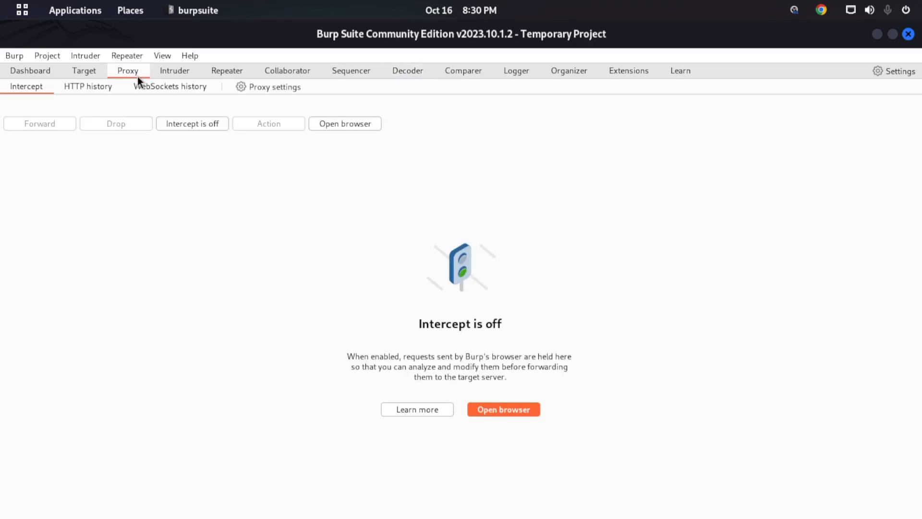
pyautogui.click(93, 89)
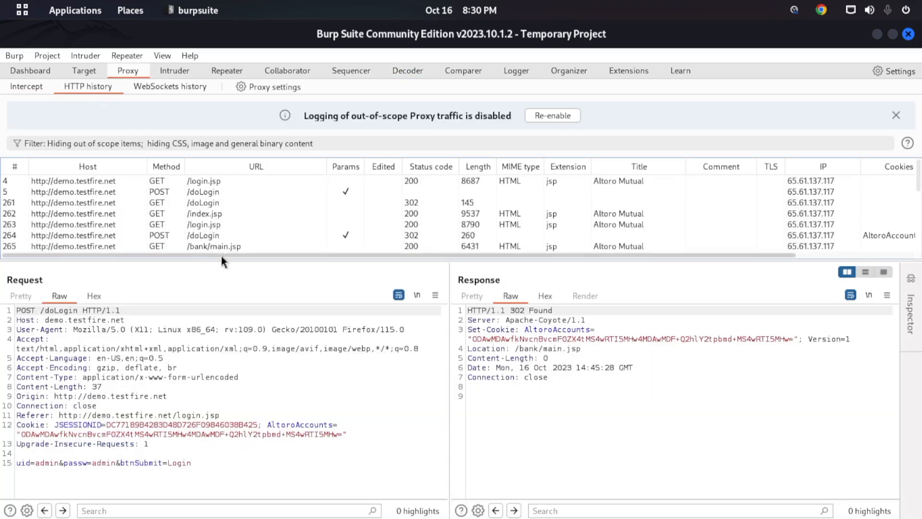
pyautogui.moveTo(225, 258); pyautogui.dragTo(243, 418)
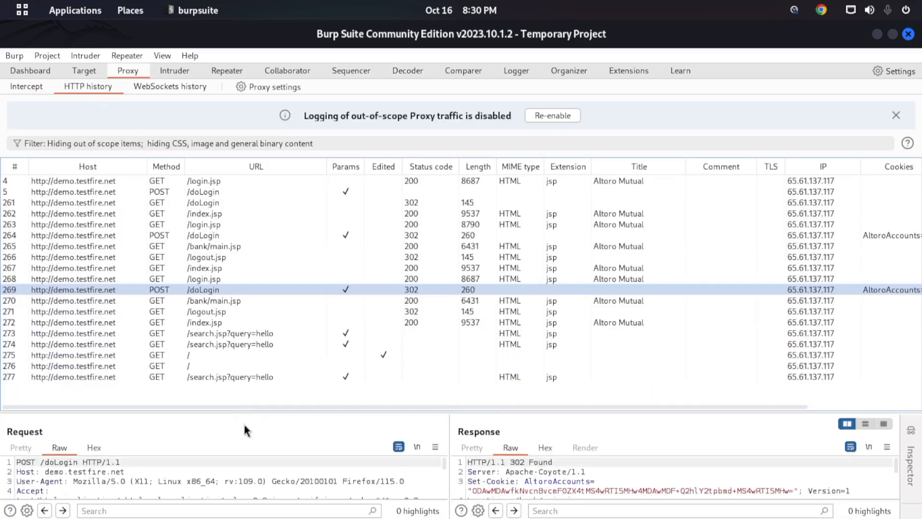
pyautogui.hscroll(5, 175, 256)
pyautogui.moveTo(178, 415); pyautogui.dragTo(286, 208)
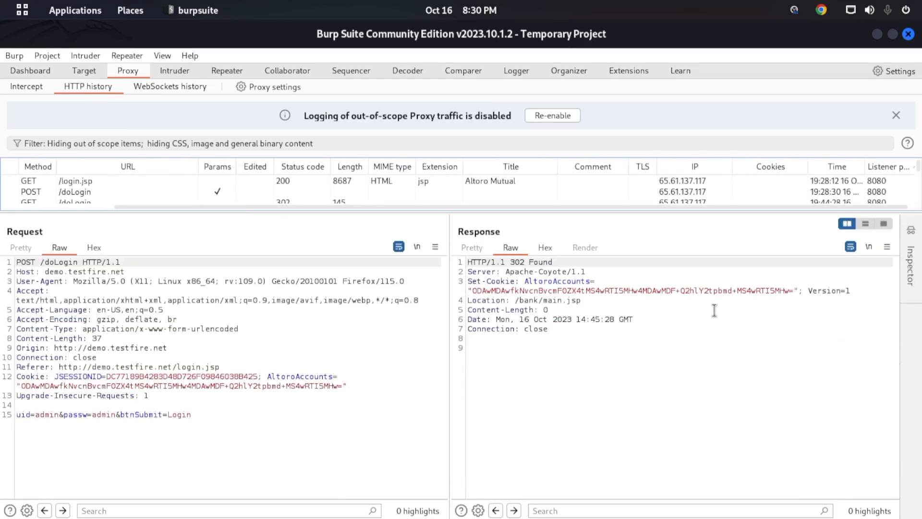
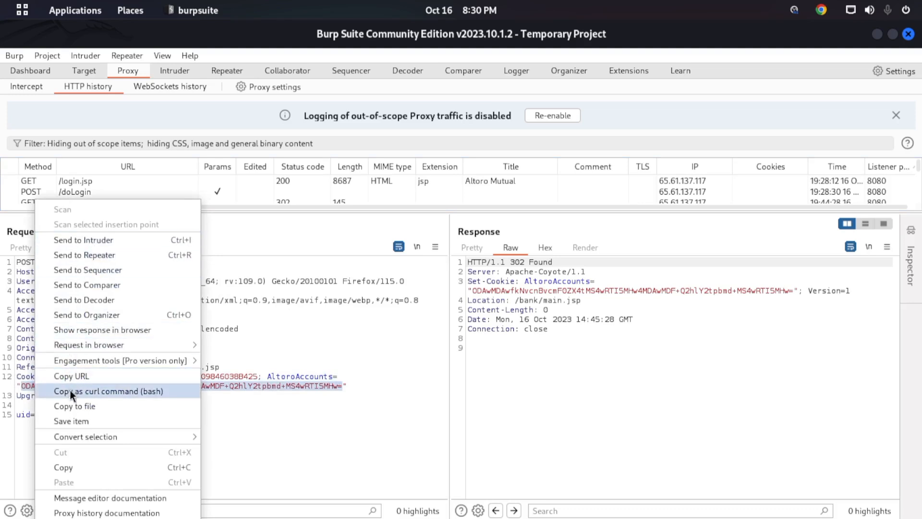
# - Send the selected AltoroAccounts cookie value from the /doLogin request to Decoder, view it there, and return to the Proxy's HTTP history
pyautogui.click(115, 298)
pyautogui.click(420, 71)
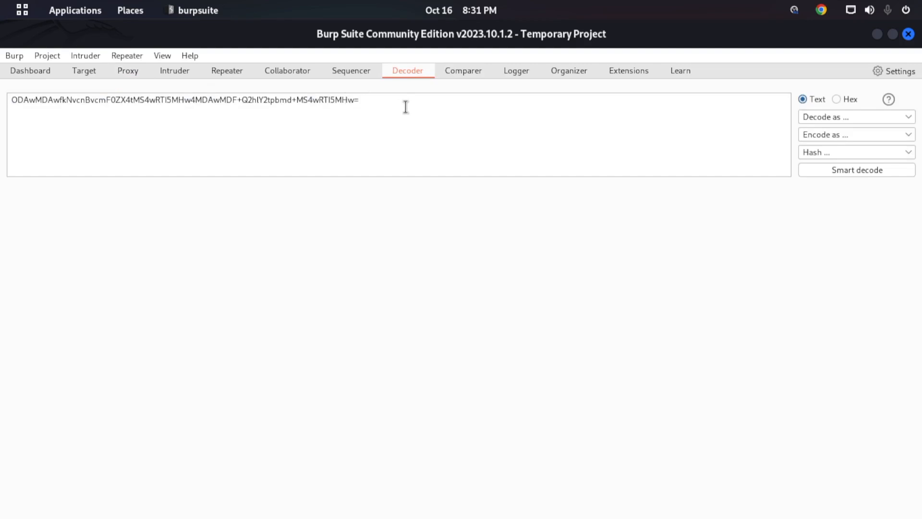
pyautogui.hotkey('ctrl', 'a')
pyautogui.click(222, 139)
pyautogui.click(145, 75)
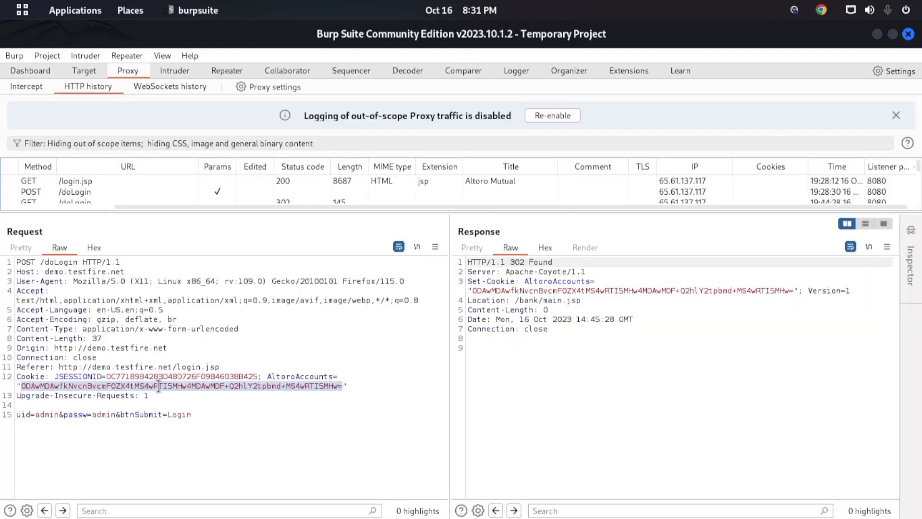
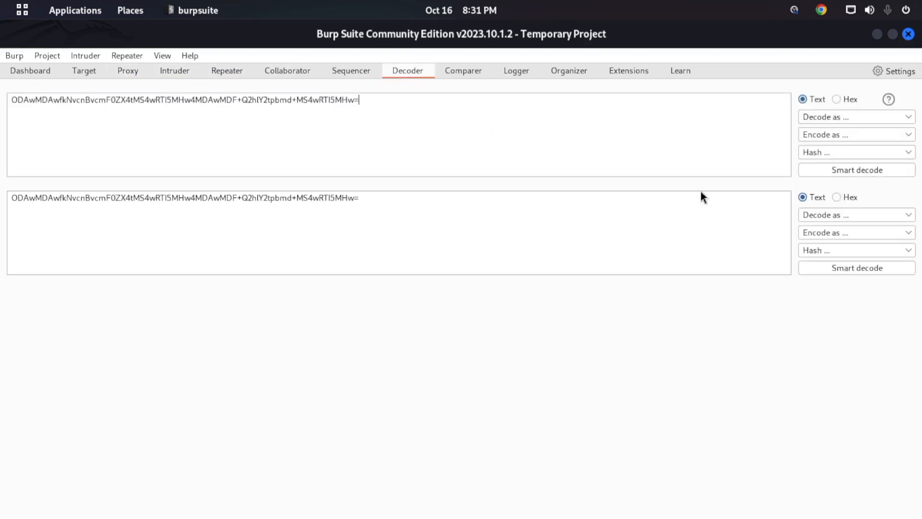
# - Run Smart decode on the AltoroAccounts cookie value in the first Decoder pane
pyautogui.click(852, 173)
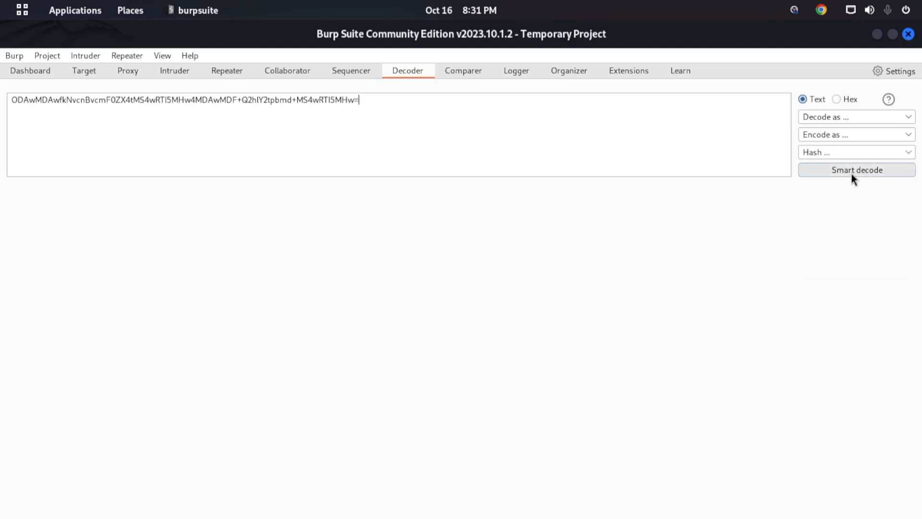
pyautogui.moveTo(367, 100); pyautogui.dragTo(10, 98)
pyautogui.hotkey('ctrl', 'c')
pyautogui.click(384, 113)
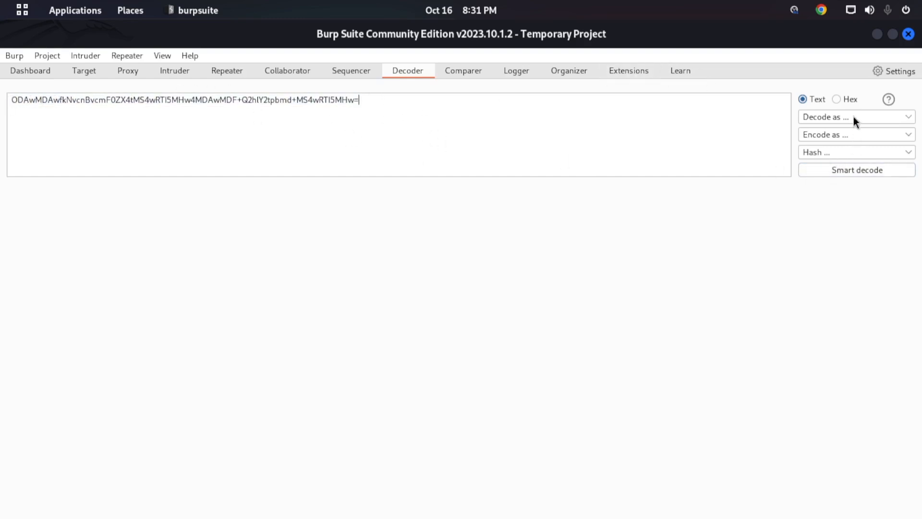
# - Decode the AltoroAccounts cookie value in the first pane as URL
pyautogui.click(829, 133)
pyautogui.click(829, 133)
pyautogui.click(837, 116)
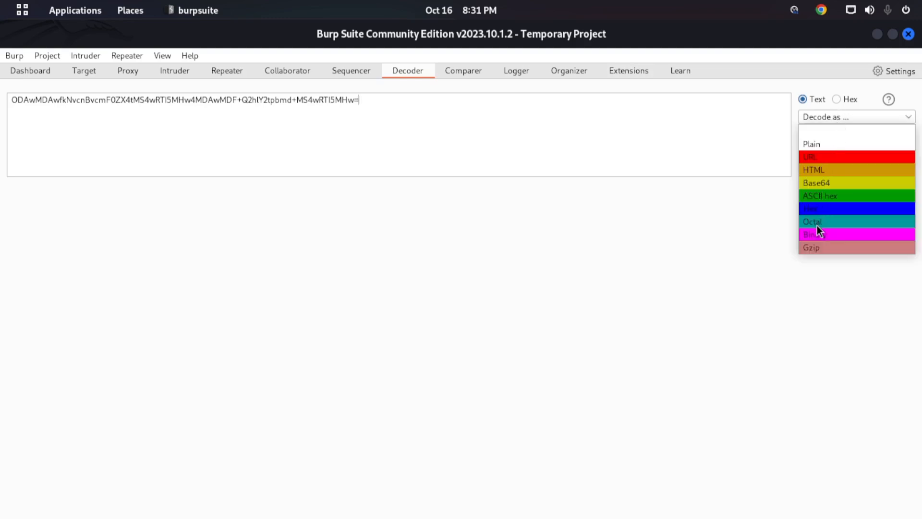
pyautogui.click(819, 157)
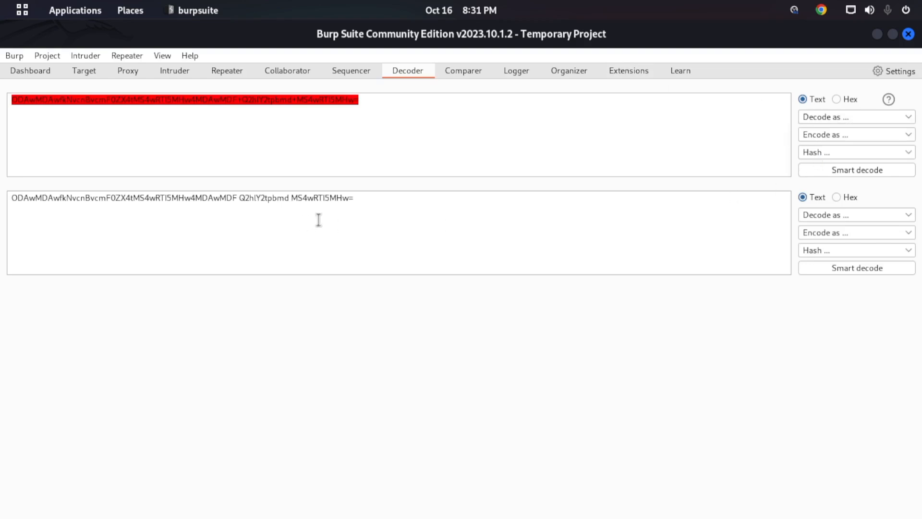
# - Decode the URL-decoded cookie value in the second pane as Base64
pyautogui.moveTo(358, 197); pyautogui.dragTo(34, 201)
pyautogui.click(76, 209)
pyautogui.click(319, 202)
pyautogui.moveTo(384, 192); pyautogui.dragTo(1, 183)
pyautogui.click(469, 243)
pyautogui.click(846, 217)
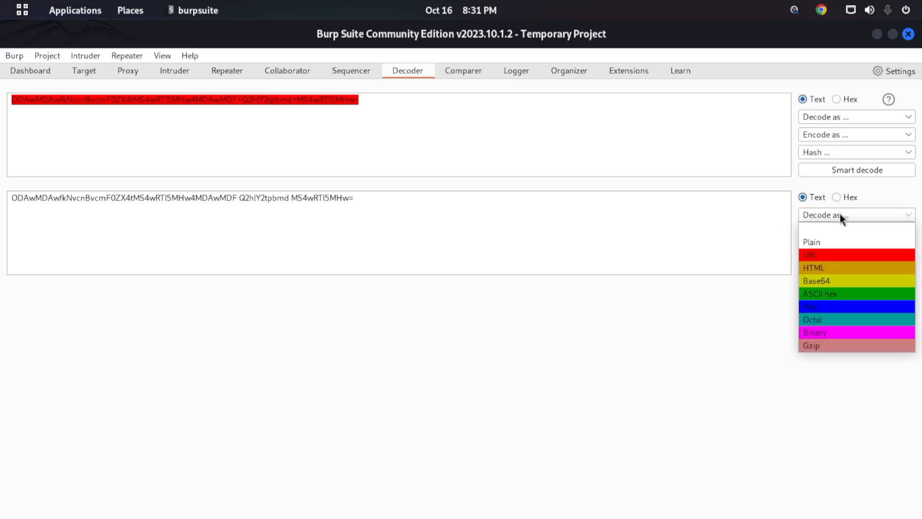
pyautogui.click(814, 282)
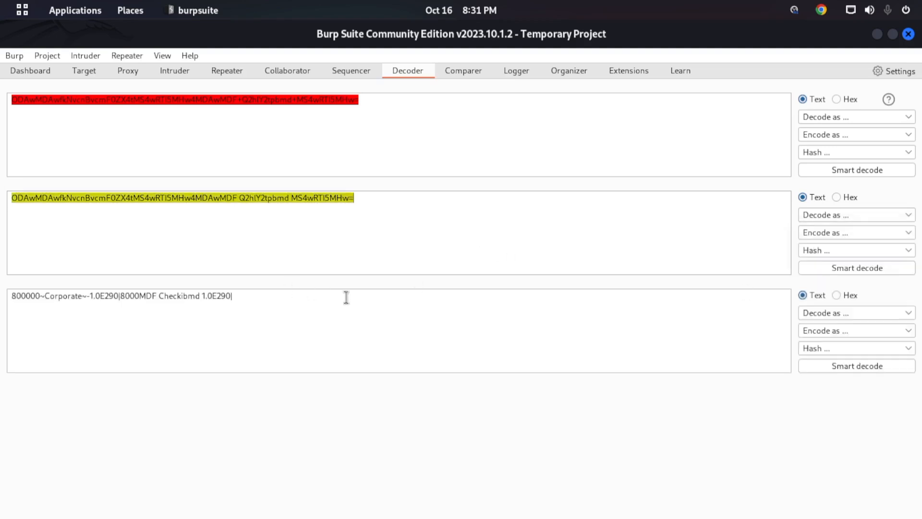
# - Examine the account details in the Base64-decoded output of the third pane
pyautogui.moveTo(235, 305); pyautogui.dragTo(17, 291)
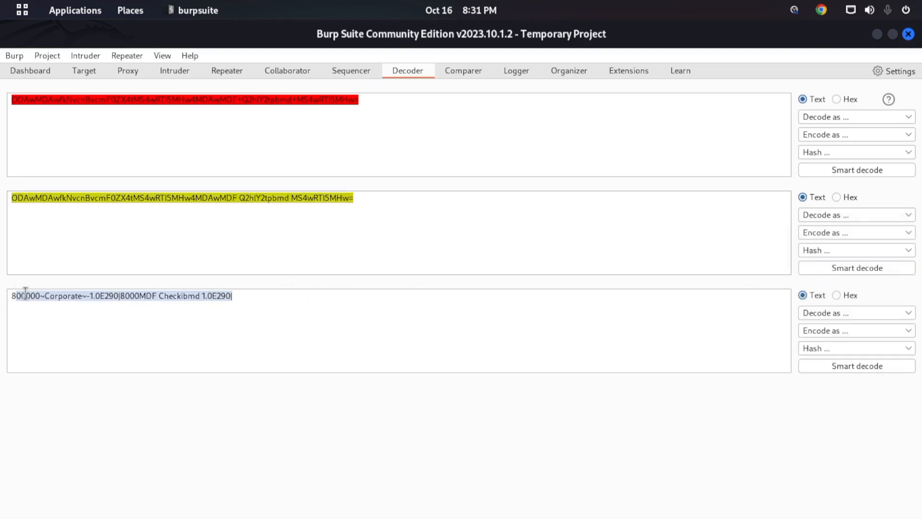
pyautogui.doubleClick(26, 293)
pyautogui.click(26, 294)
pyautogui.moveTo(235, 297); pyautogui.dragTo(6, 298)
pyautogui.click(31, 295)
pyautogui.moveTo(67, 296); pyautogui.dragTo(248, 293)
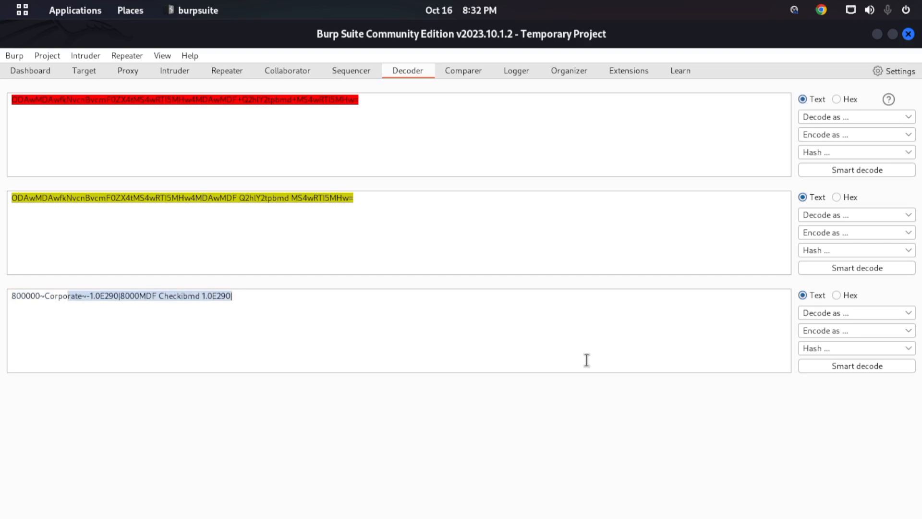
pyautogui.click(190, 303)
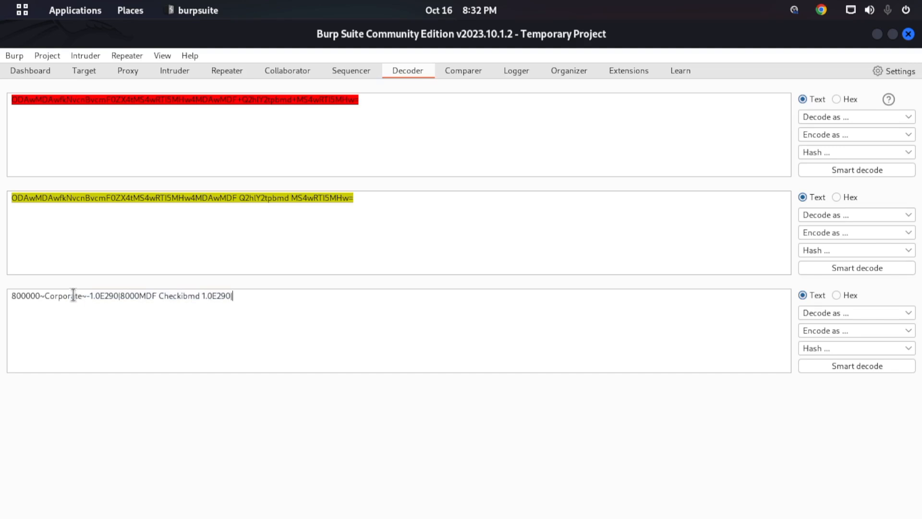
pyautogui.moveTo(26, 295); pyautogui.dragTo(131, 295)
pyautogui.moveTo(240, 296); pyautogui.dragTo(10, 291)
pyautogui.click(334, 306)
# - Paste the cookie value into the first pane again, decode it as URL, and open the decoding formats for the result
pyautogui.moveTo(10, 118); pyautogui.dragTo(5, 100)
pyautogui.hotkey('ctrl', 'v')
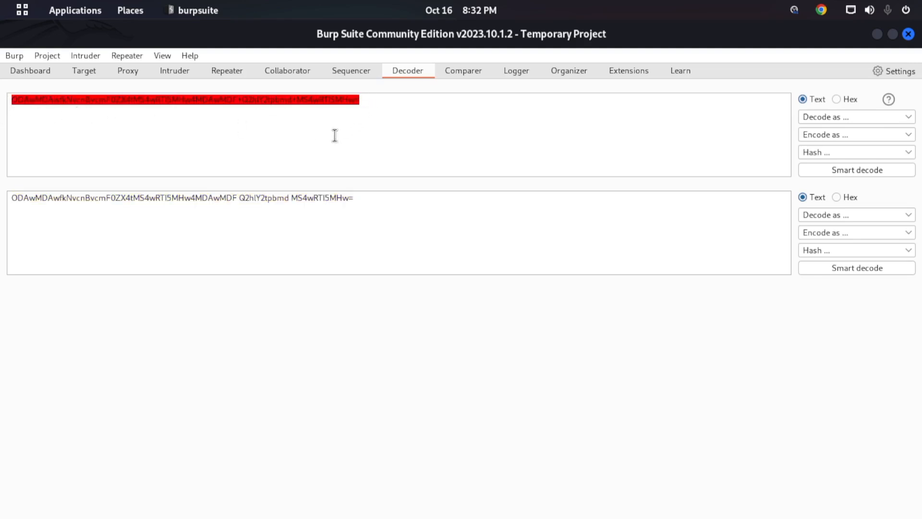
pyautogui.moveTo(378, 105); pyautogui.dragTo(6, 104)
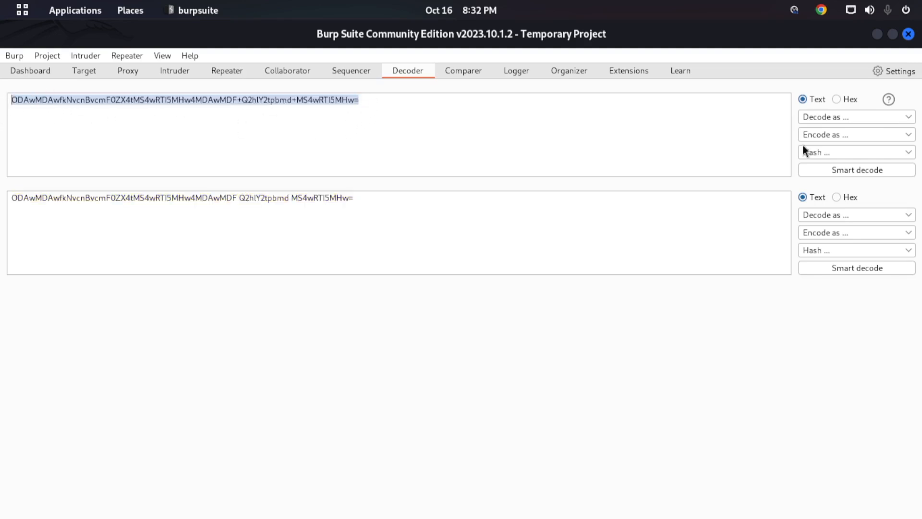
pyautogui.click(840, 134)
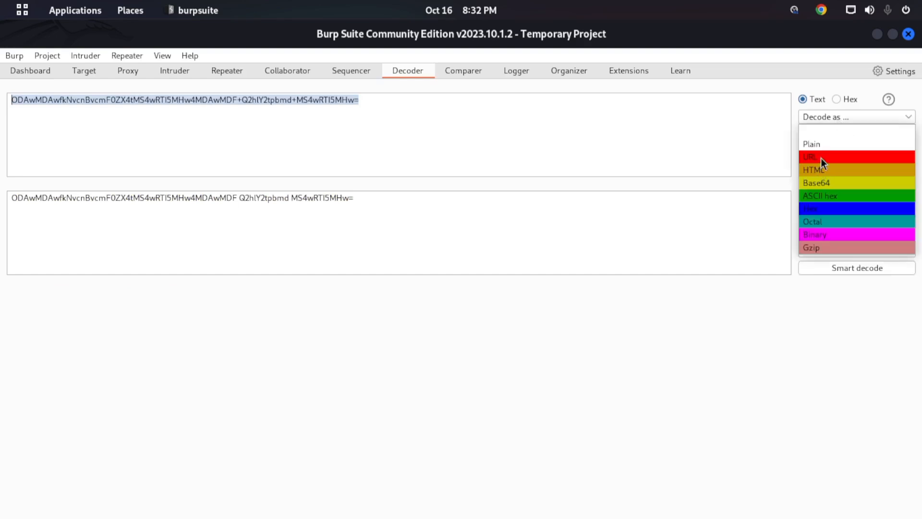
pyautogui.click(821, 157)
pyautogui.click(834, 215)
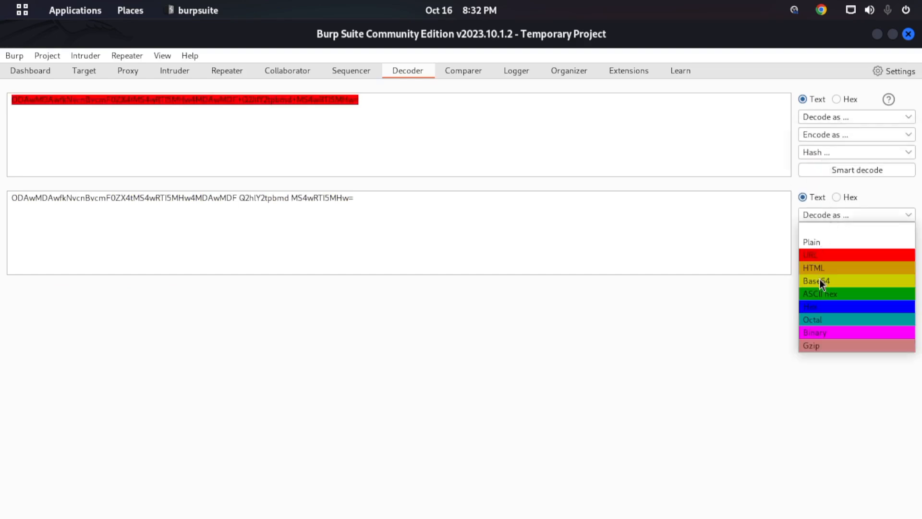
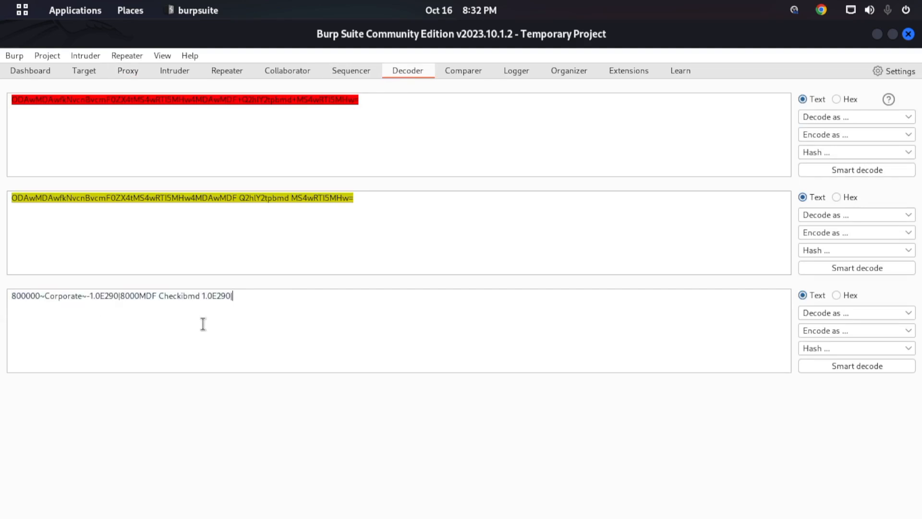
# - Encode the decoded account details in the third pane as Base64 and highlight part of the encoded output
pyautogui.click(829, 330)
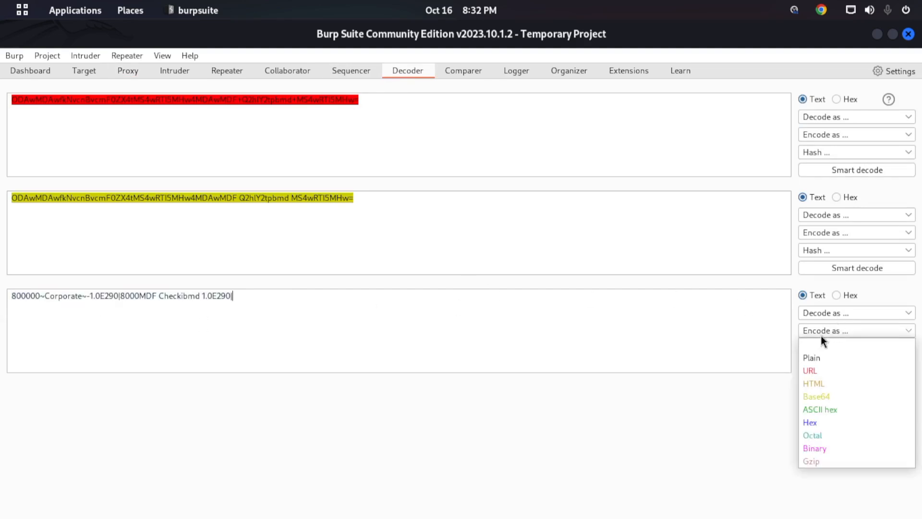
pyautogui.click(814, 393)
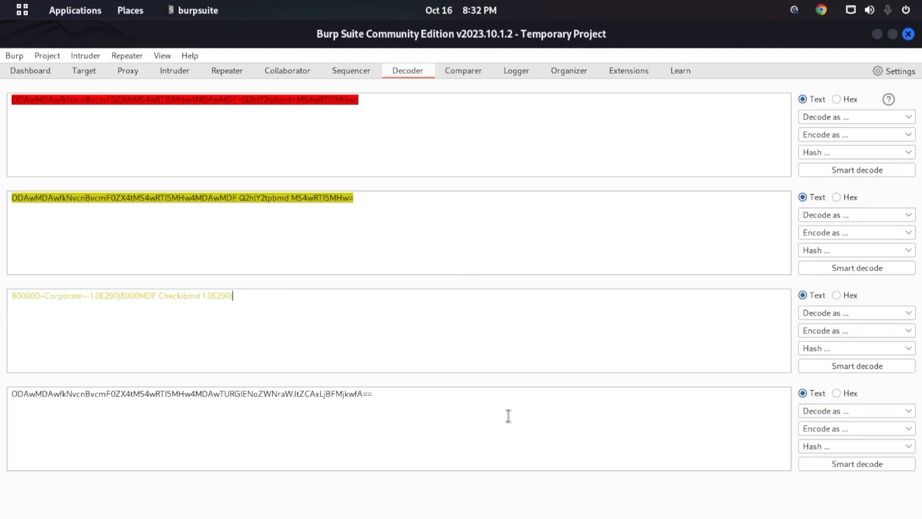
pyautogui.moveTo(366, 392); pyautogui.dragTo(146, 391)
pyautogui.click(364, 407)
# - Encode the account details in the third pane as Hex and check the output
pyautogui.click(823, 332)
pyautogui.click(811, 422)
pyautogui.moveTo(373, 391); pyautogui.dragTo(1, 394)
pyautogui.click(245, 411)
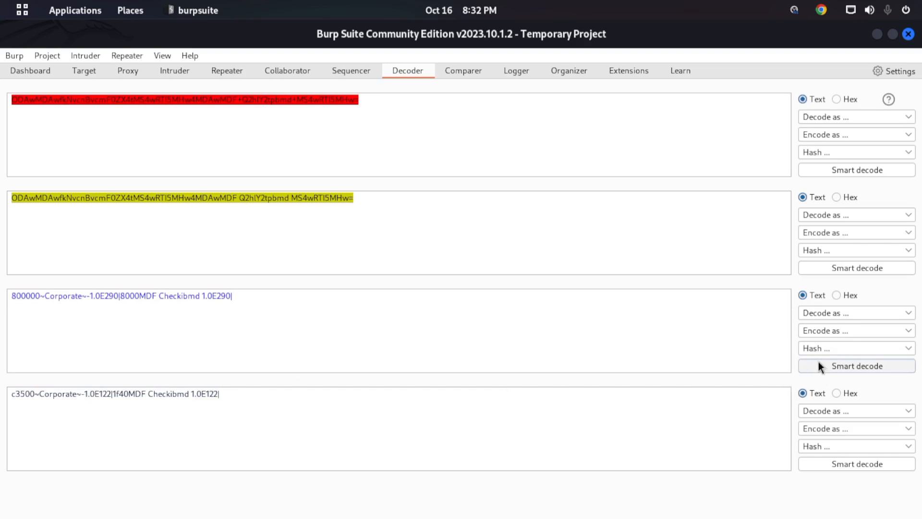
# - Encode the account details in the third pane as Binary and check the output
pyautogui.click(844, 337)
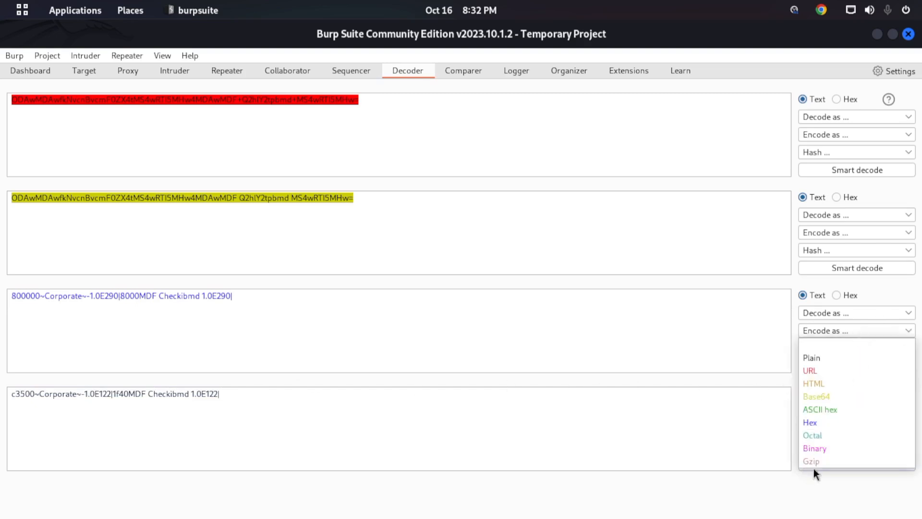
pyautogui.click(823, 448)
pyautogui.doubleClick(352, 392)
pyautogui.click(409, 403)
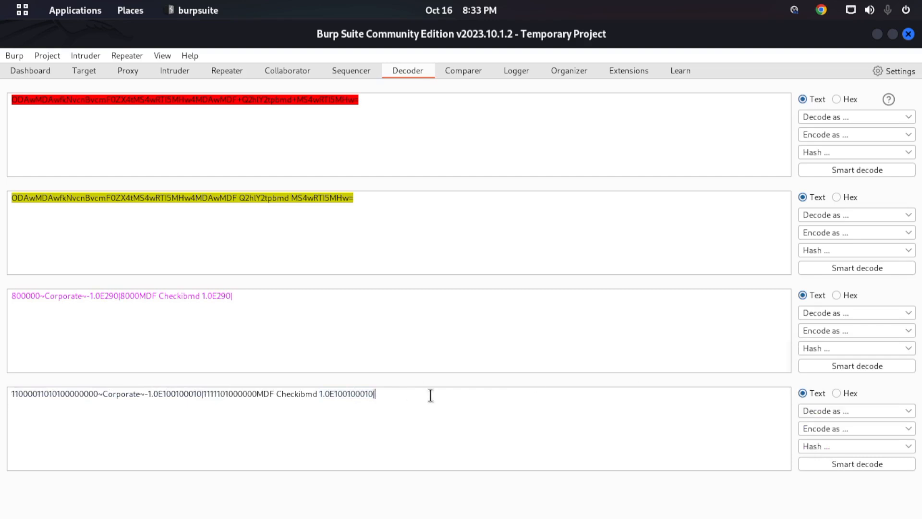
# - Encode the account details in the third pane as Octal and highlight the output
pyautogui.click(836, 337)
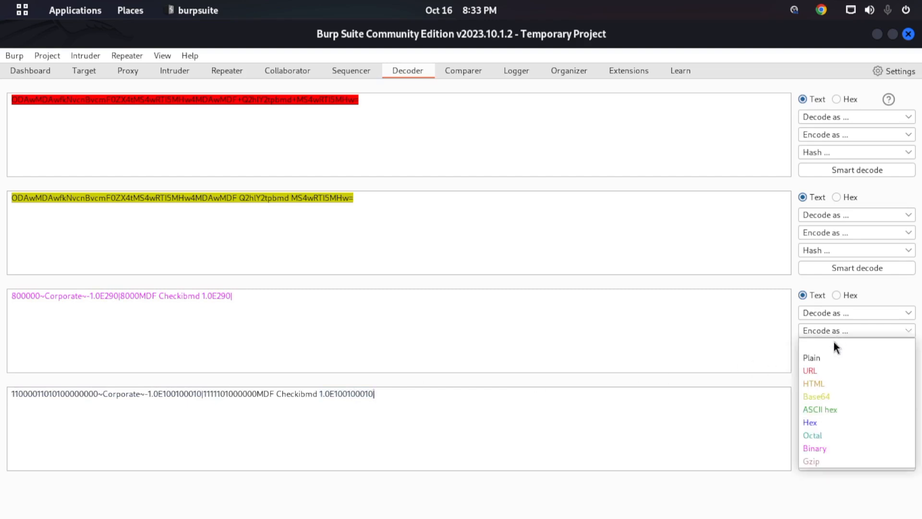
pyautogui.click(820, 436)
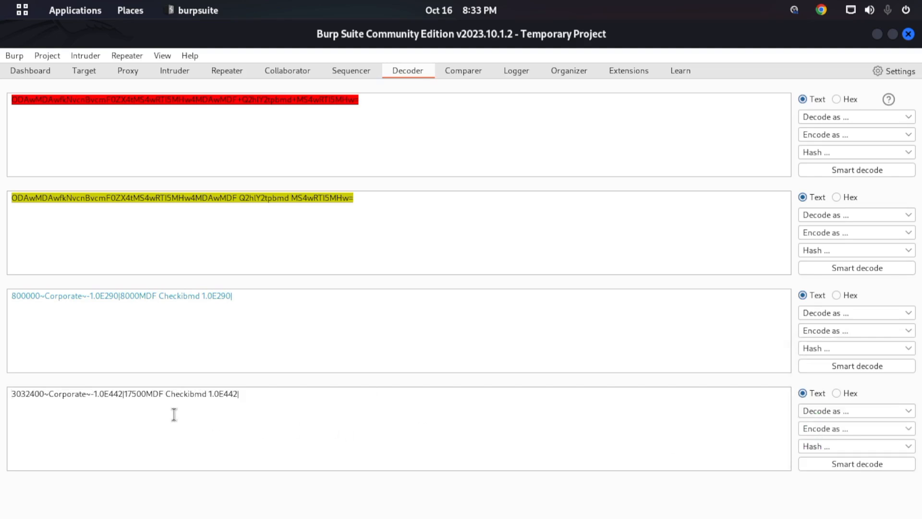
pyautogui.moveTo(219, 394); pyautogui.dragTo(10, 397)
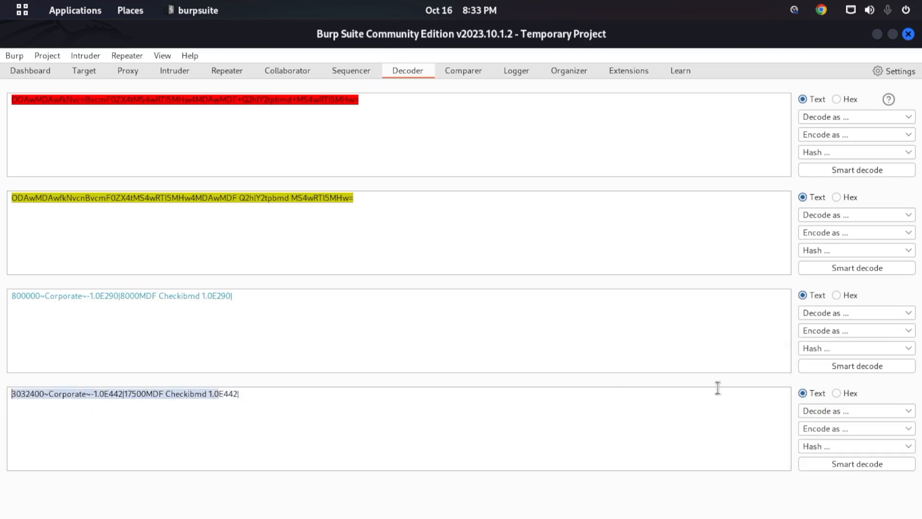
# - Encode the account details in the third pane as HTML and select the entire encoded output in the fourth pane
pyautogui.click(849, 332)
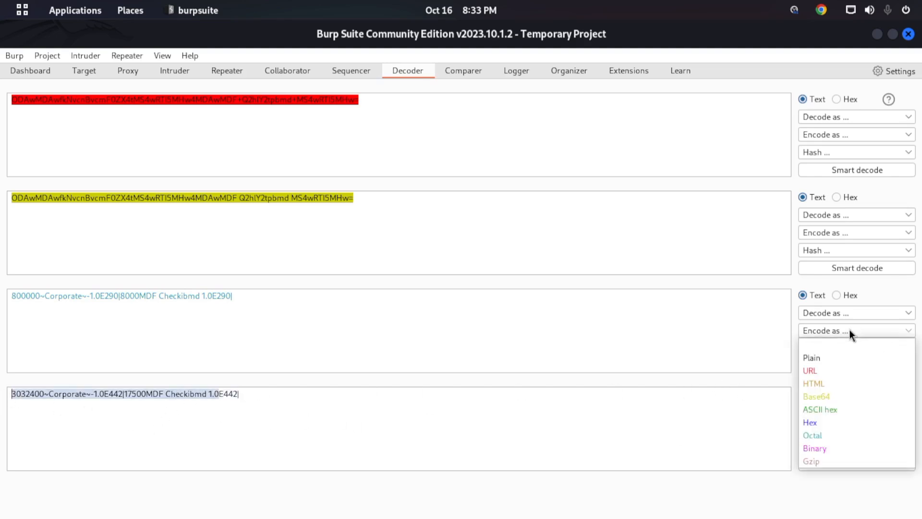
pyautogui.click(819, 384)
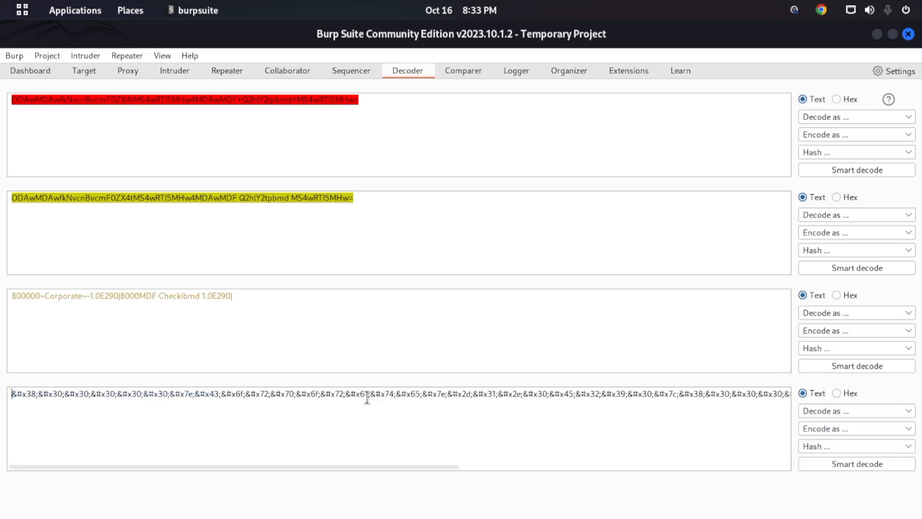
pyautogui.moveTo(347, 466); pyautogui.dragTo(731, 469)
pyautogui.tripleClick(751, 392)
pyautogui.hotkey('ctrl', 'c')
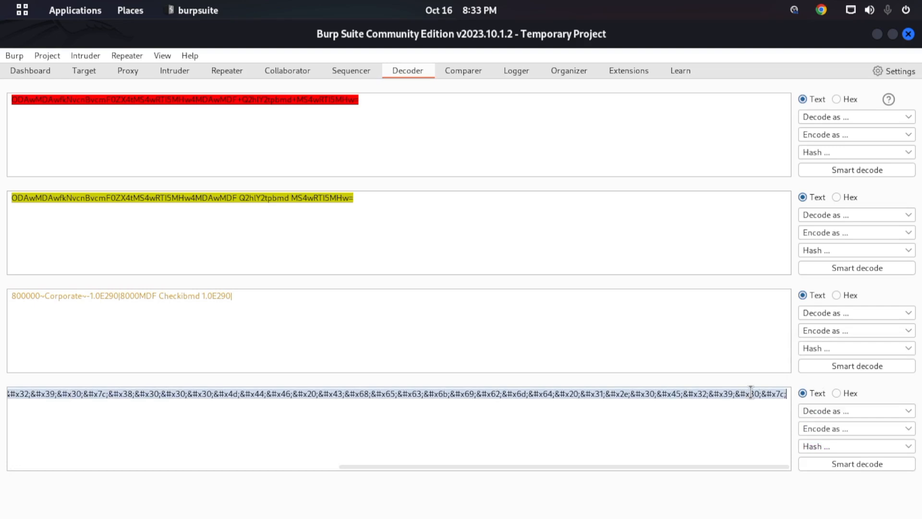
# - Replace the first pane's text with the HTML-encoded string, decode it as HTML, and select the decoded output
pyautogui.tripleClick(591, 138)
pyautogui.hotkey('ctrl', 'v')
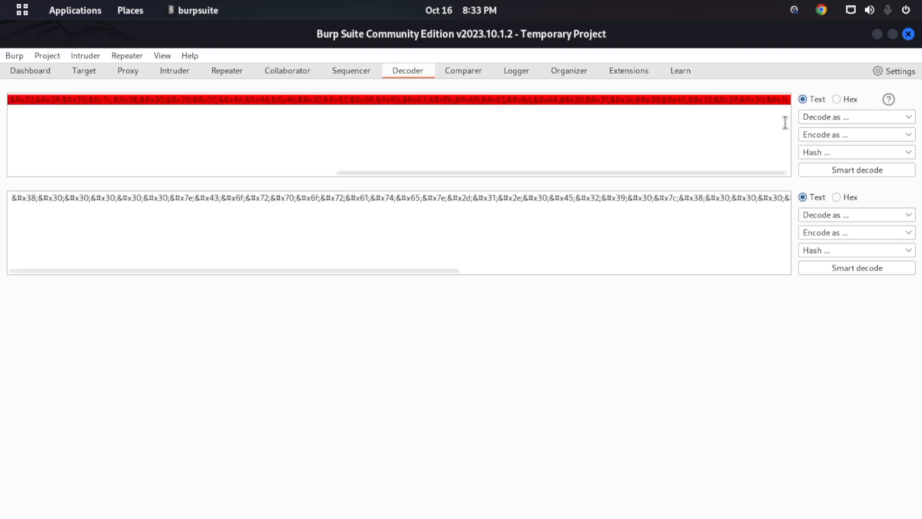
pyautogui.click(831, 119)
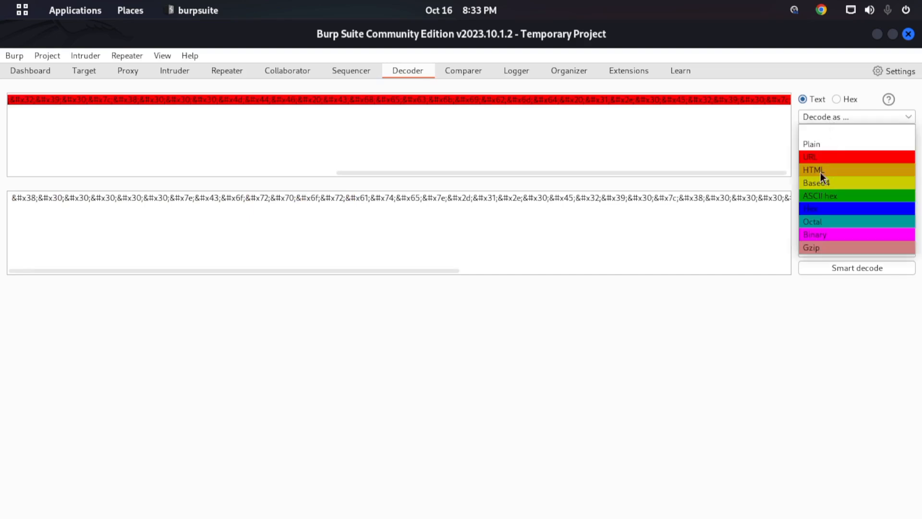
pyautogui.click(820, 176)
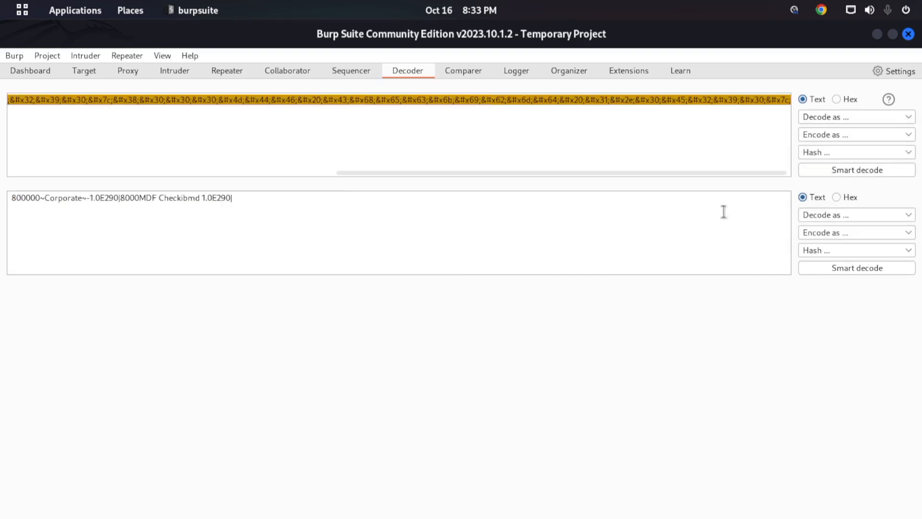
pyautogui.tripleClick(9, 198)
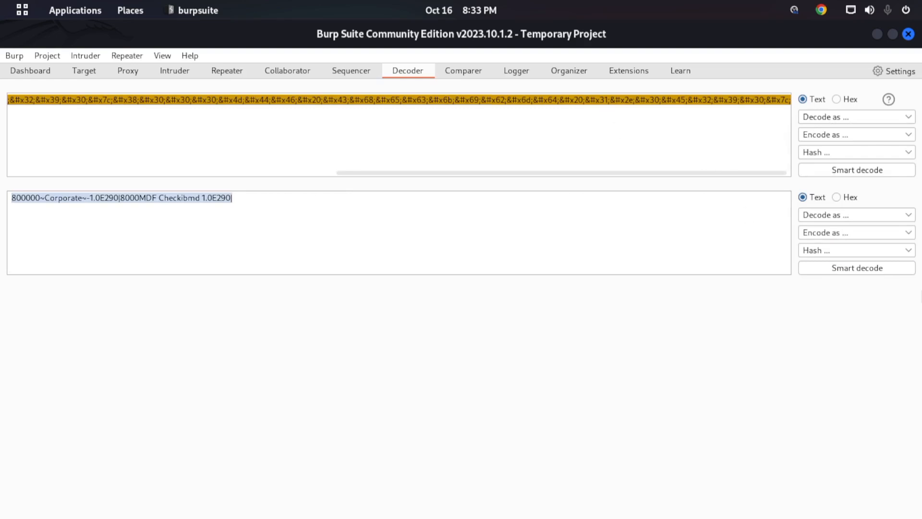
# - Browse the available hash algorithms and hash the HTML-encoded string in the first pane with one of them
pyautogui.click(840, 152)
pyautogui.scroll(-20, 845, 220)
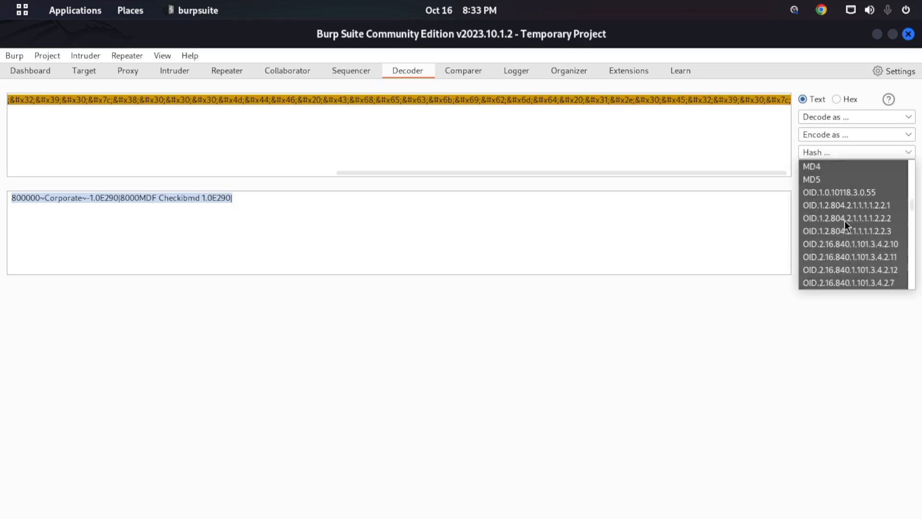
pyautogui.scroll(20, 846, 226)
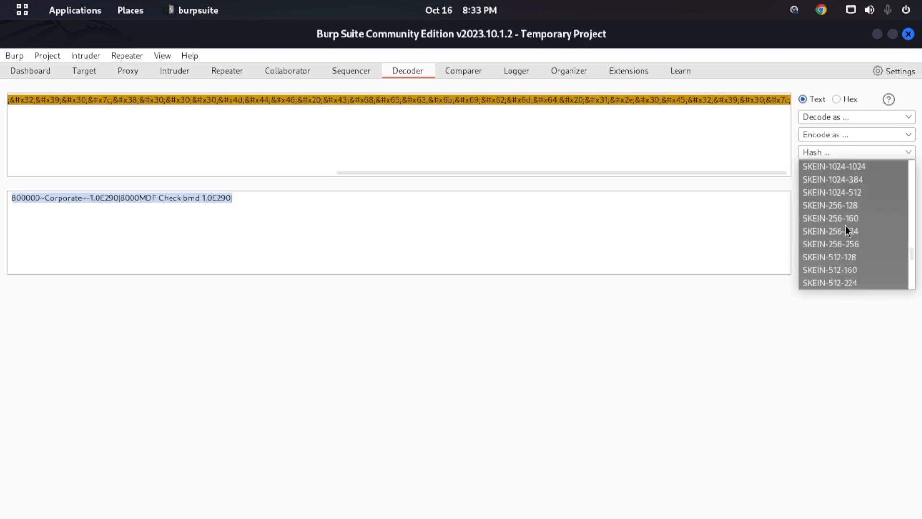
pyautogui.scroll(-15, 846, 220)
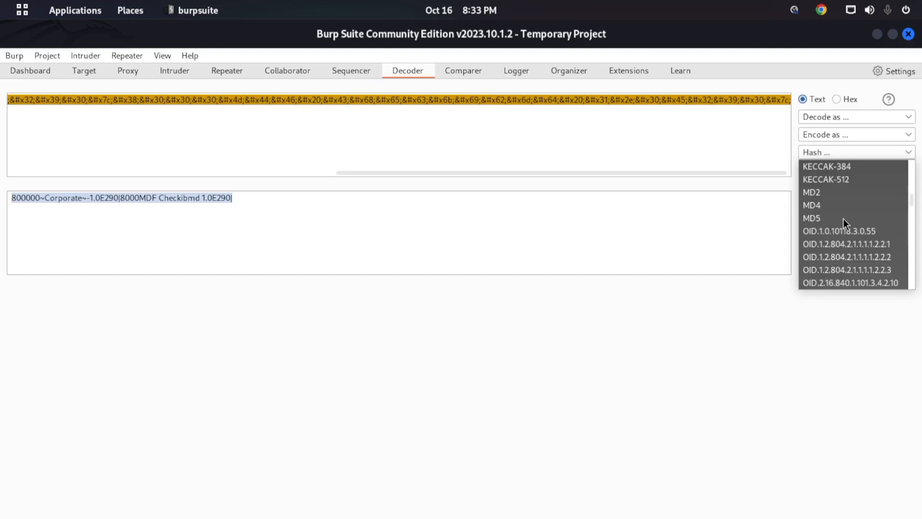
pyautogui.scroll(8, 844, 218)
pyautogui.click(833, 189)
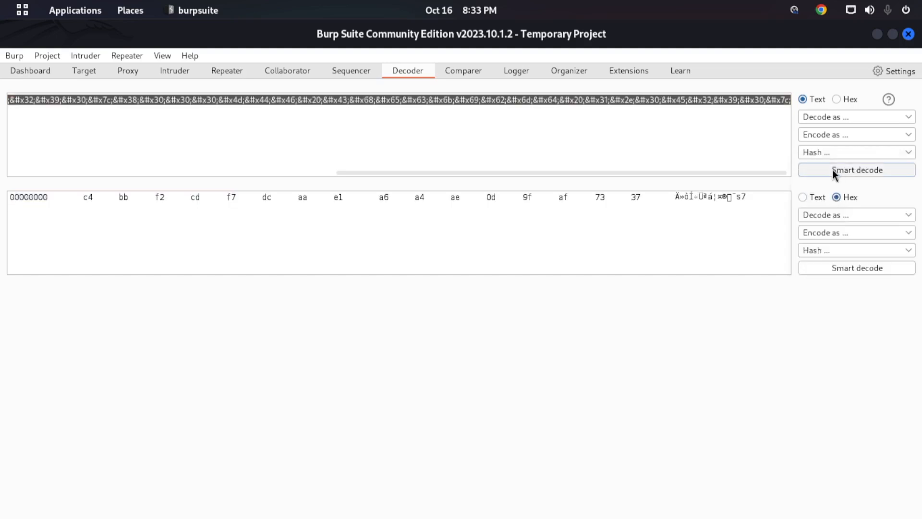
# - Hash the first pane's string again with a different algorithm
pyautogui.click(836, 154)
pyautogui.scroll(-5, 820, 245)
pyautogui.scroll(-5, 824, 240)
pyautogui.scroll(5, 824, 197)
pyautogui.click(823, 202)
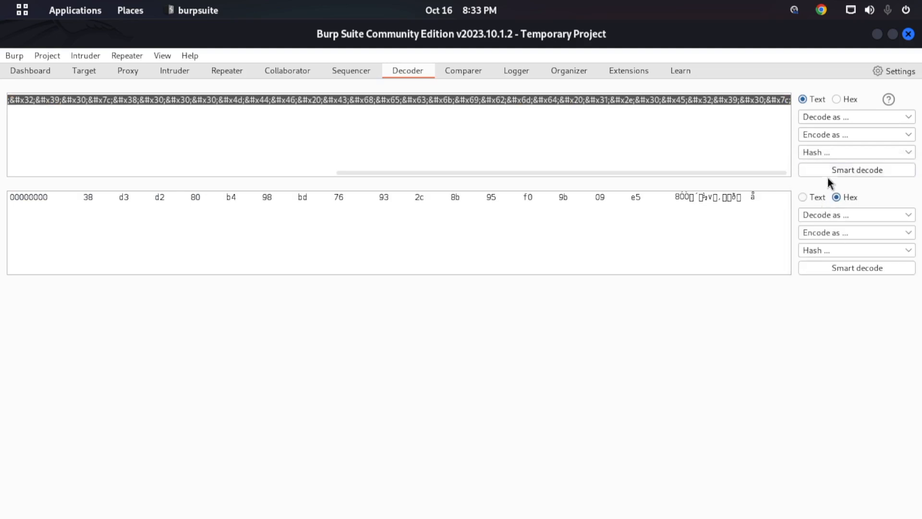
# - Apply a third hash algorithm to the HTML-encoded string in the first pane
pyautogui.click(839, 155)
pyautogui.scroll(-5, 827, 216)
pyautogui.click(812, 253)
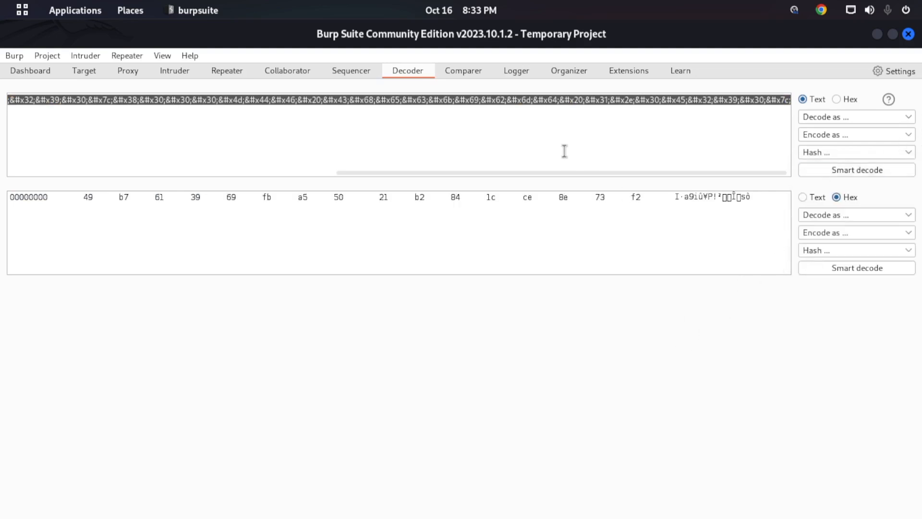
# - View the empty Comparer, then send the search request with the query hello from Repeater to demo.testfire.net
pyautogui.click(460, 70)
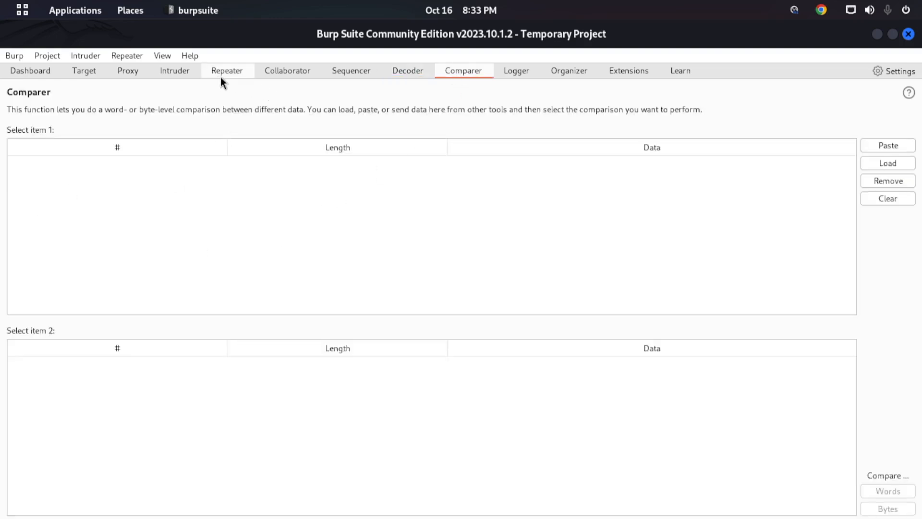
pyautogui.click(174, 73)
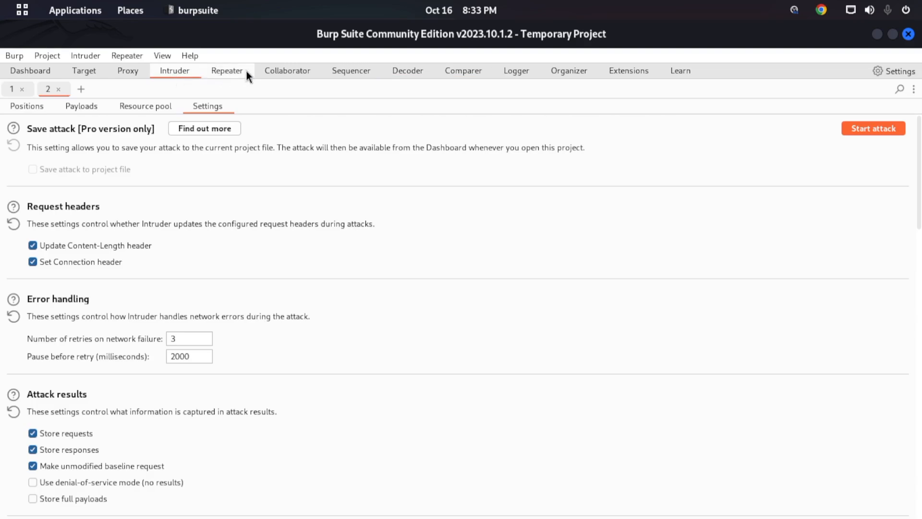
pyautogui.click(232, 72)
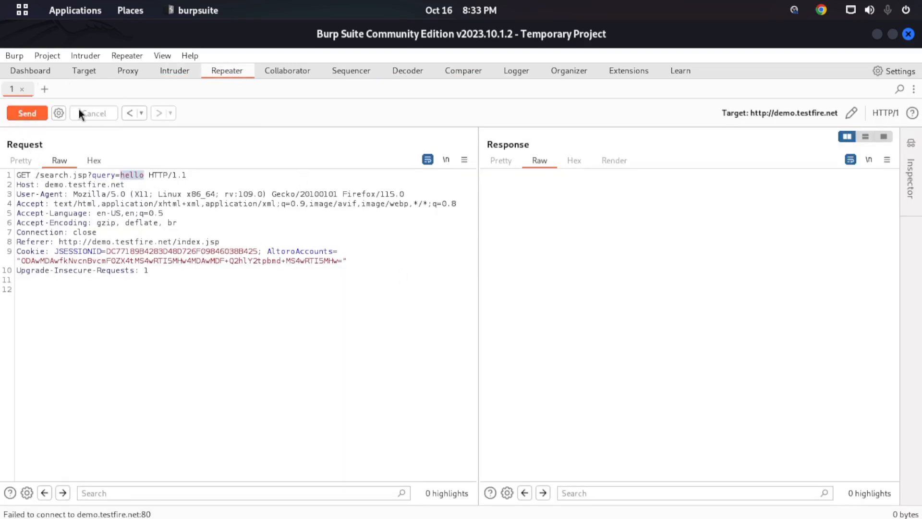
pyautogui.click(28, 114)
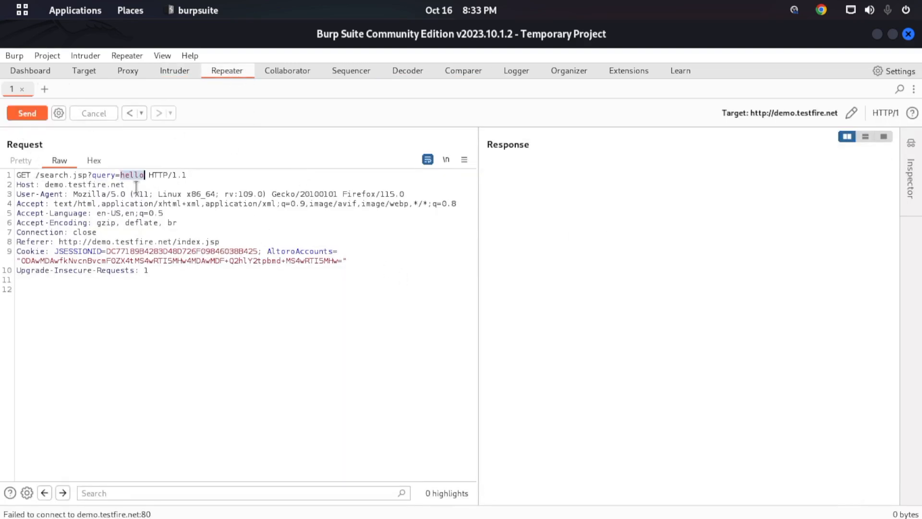
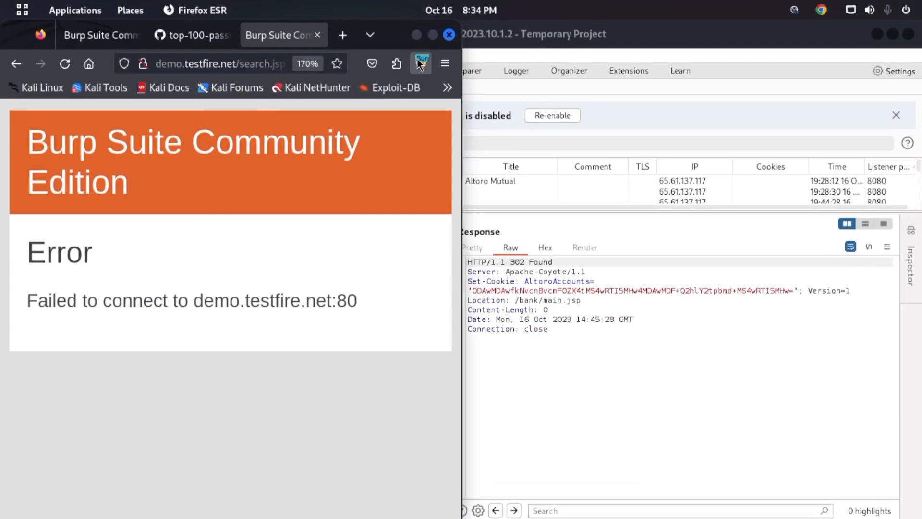
# - Turn off the FoxyProxy proxy so that the browser uses the Firefox settings instead
pyautogui.click(419, 62)
pyautogui.click(289, 137)
pyautogui.click(240, 151)
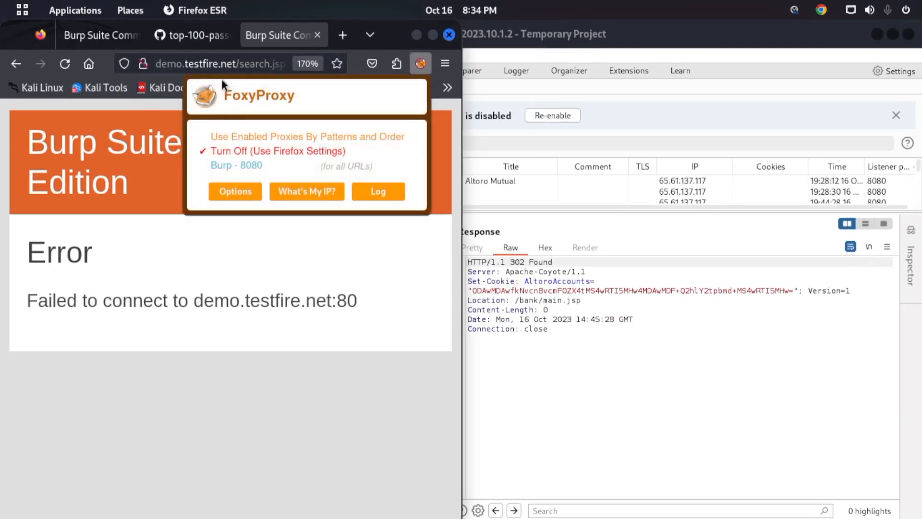
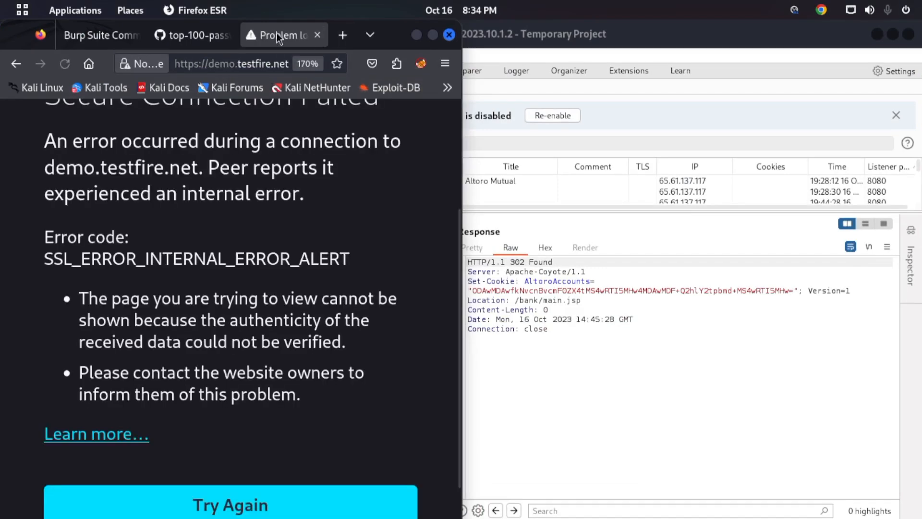
# - Close all browser tabs except the demo.testfire.net one and maximize the browser window to view the error page
pyautogui.rightClick(277, 33)
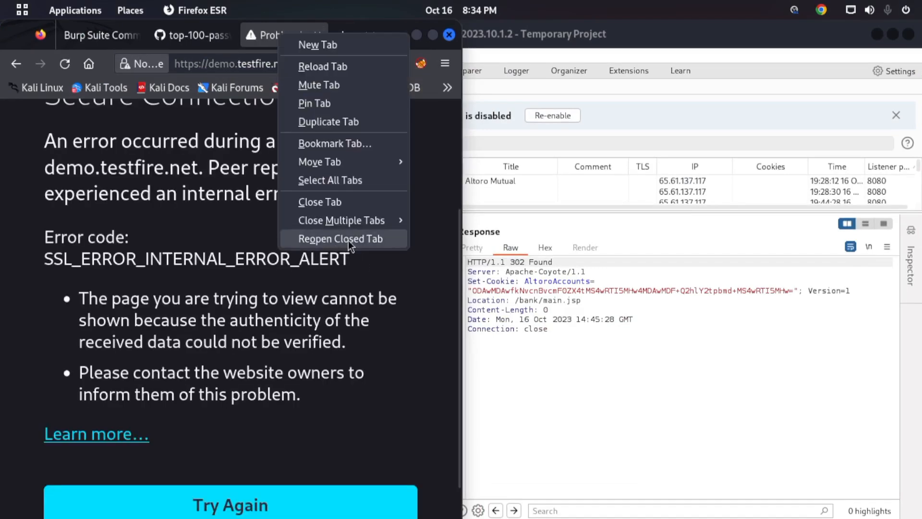
pyautogui.moveTo(352, 221)
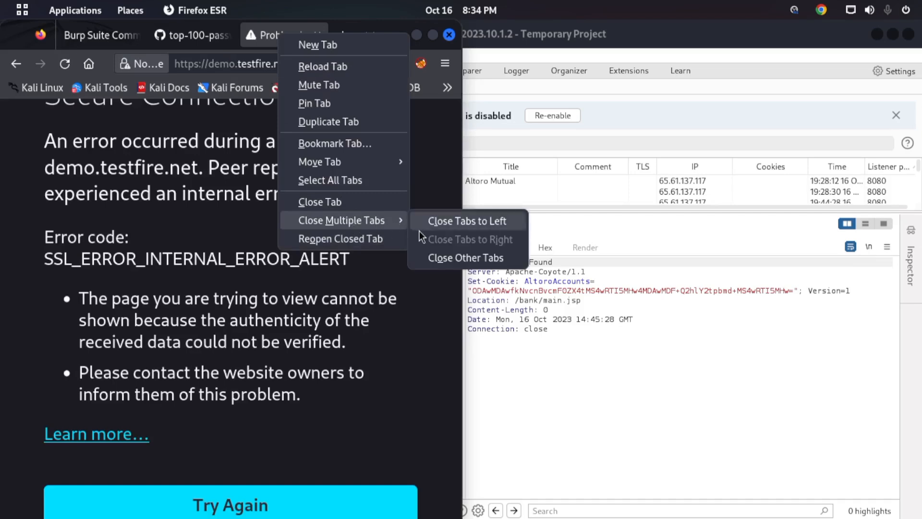
pyautogui.click(437, 256)
pyautogui.press('super+Up')
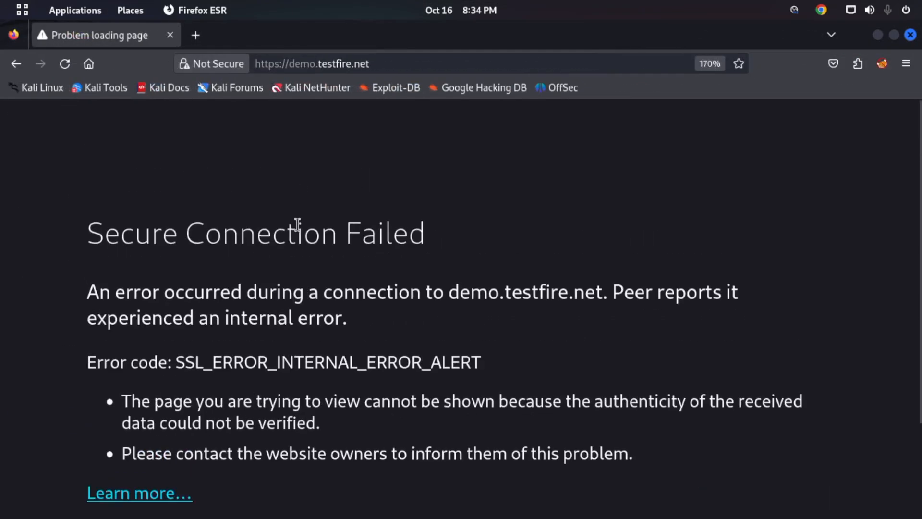
pyautogui.moveTo(204, 231); pyautogui.dragTo(463, 247)
pyautogui.scroll(-2, 463, 248)
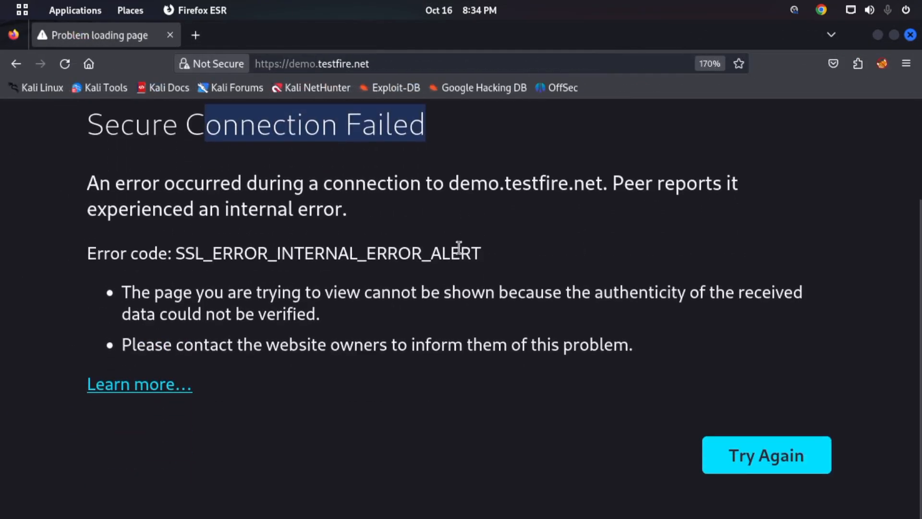
# - Try to load demo.testfire.net over plain HTTP by shortening the https prefix of its address
pyautogui.click(280, 65)
pyautogui.press('BackSpace')
pyautogui.press('BackSpace')
pyautogui.press('Return')
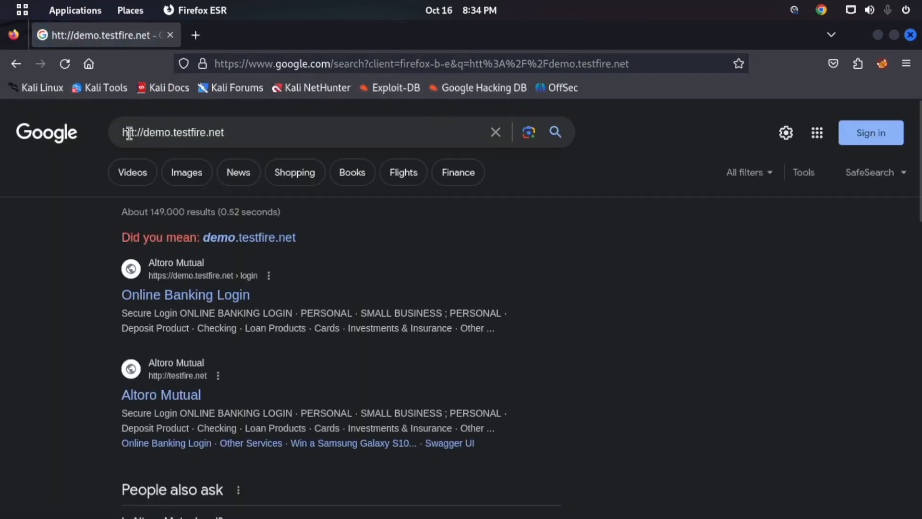
pyautogui.click(129, 132)
pyautogui.write('p')
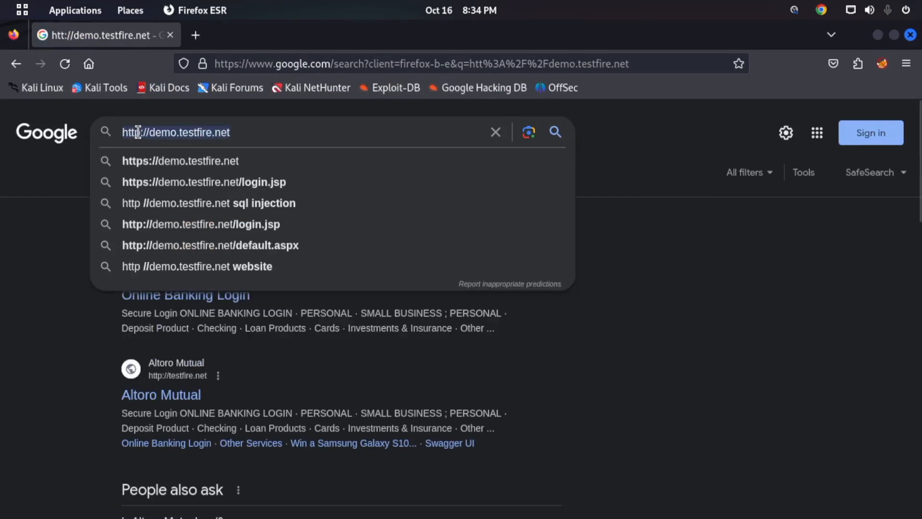
pyautogui.click(258, 64)
pyautogui.write('http://demo.testfire.net')
pyautogui.press('Return')
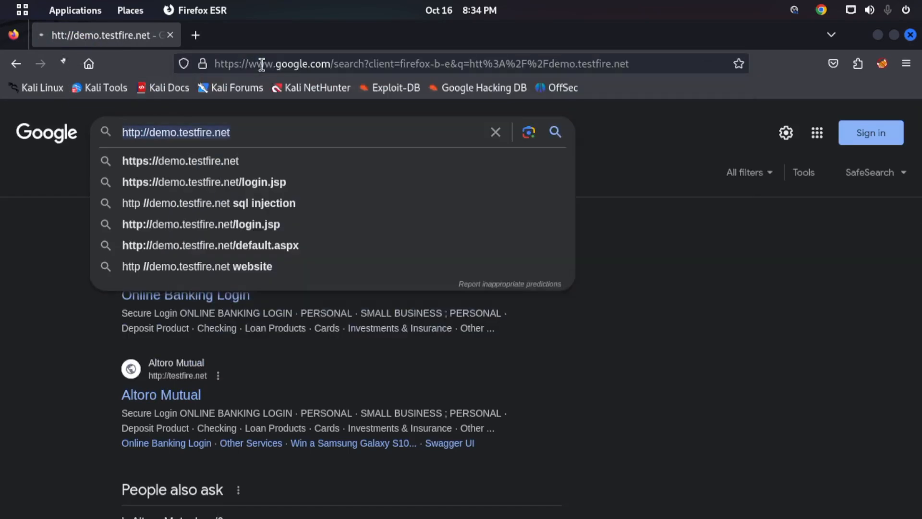
pyautogui.scroll(-2, 821, 454)
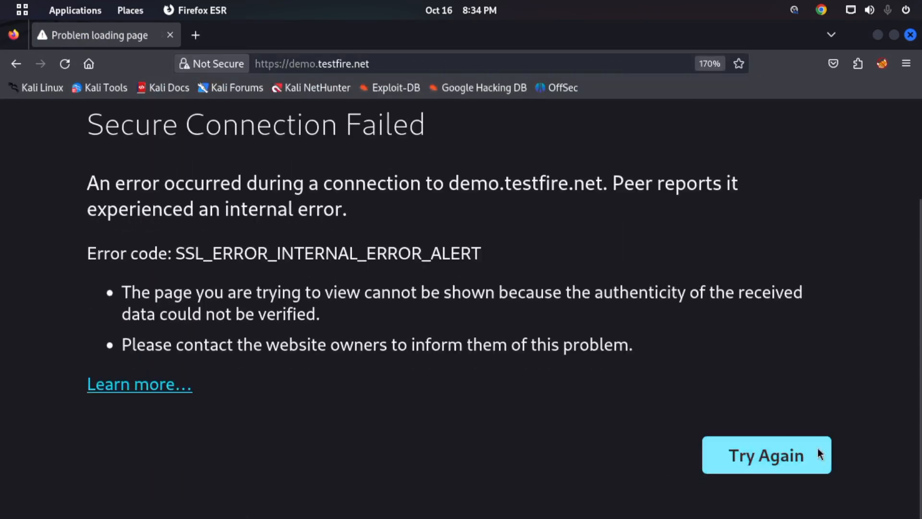
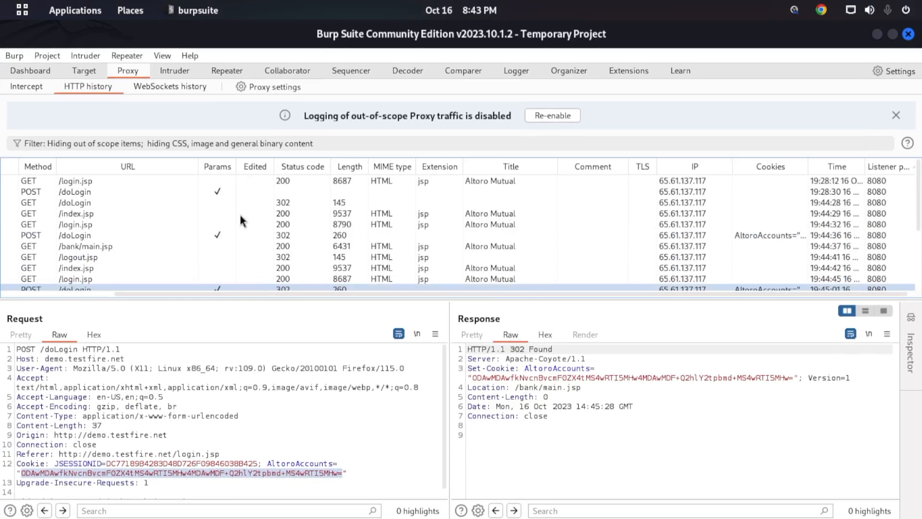
# - Stop restricting the proxy HTTP history to in-scope items, apply the filter, and browse the full request list
pyautogui.click(186, 146)
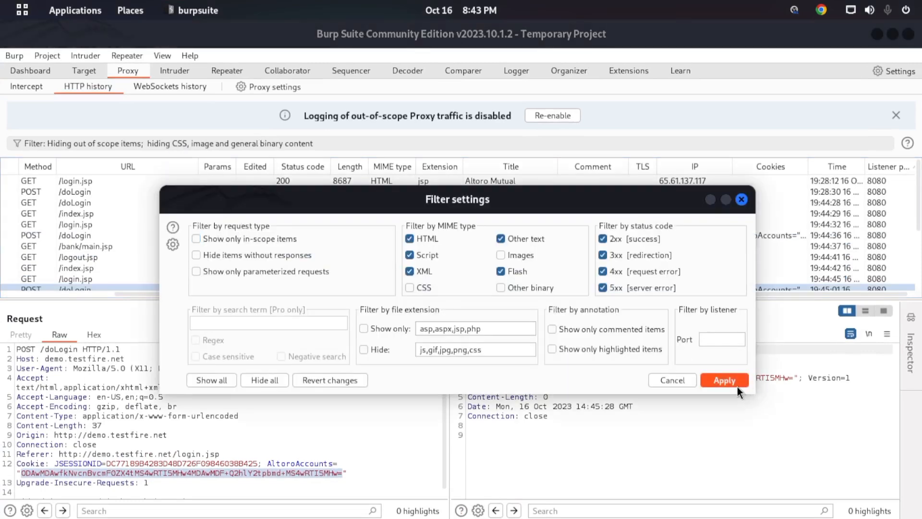
pyautogui.click(724, 381)
pyautogui.scroll(-3, 281, 254)
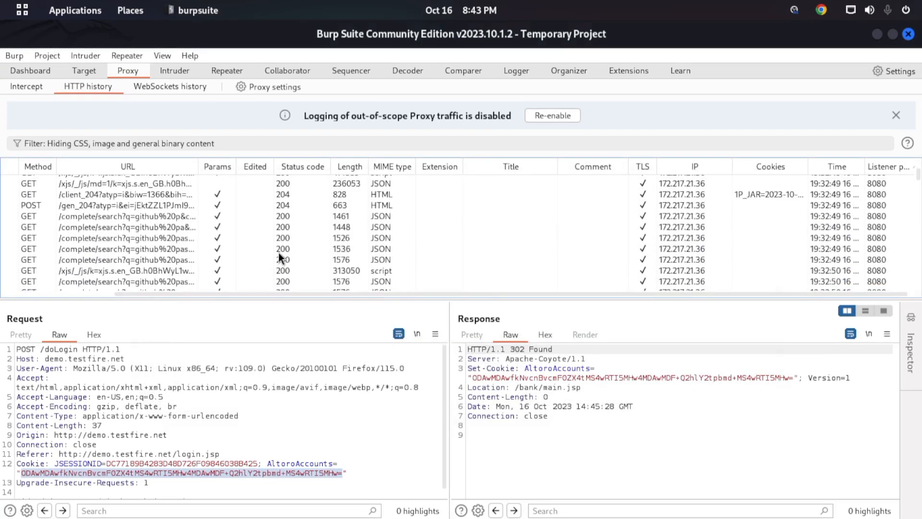
pyautogui.scroll(5, 281, 244)
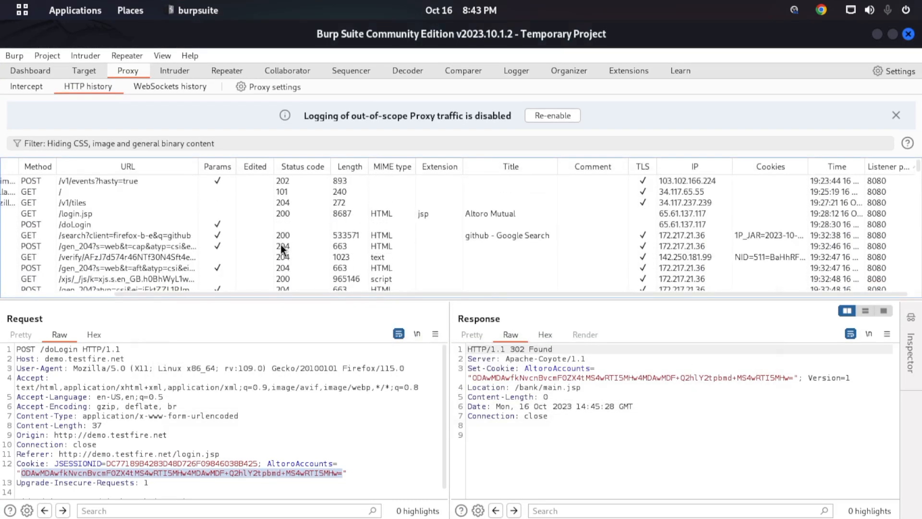
pyautogui.click(70, 228)
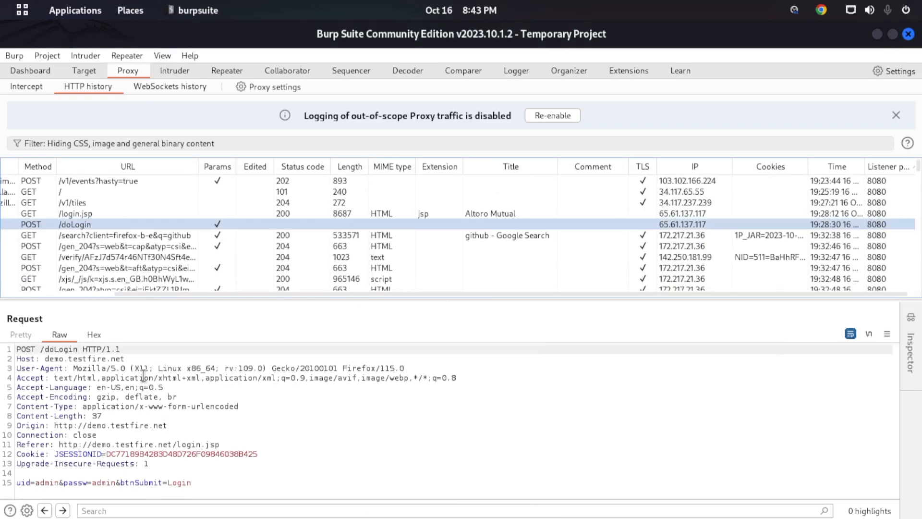
pyautogui.click(185, 239)
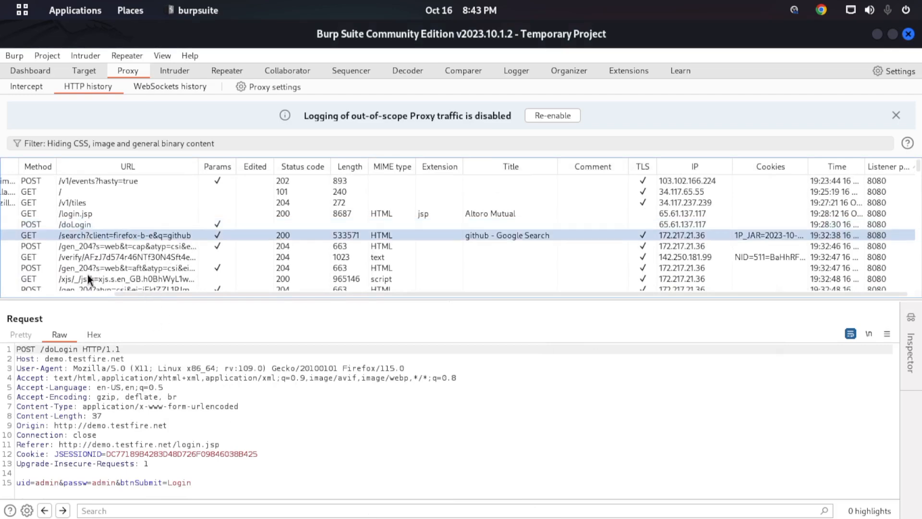
pyautogui.scroll(-5, 103, 254)
pyautogui.click(109, 253)
pyautogui.scroll(-2, 144, 255)
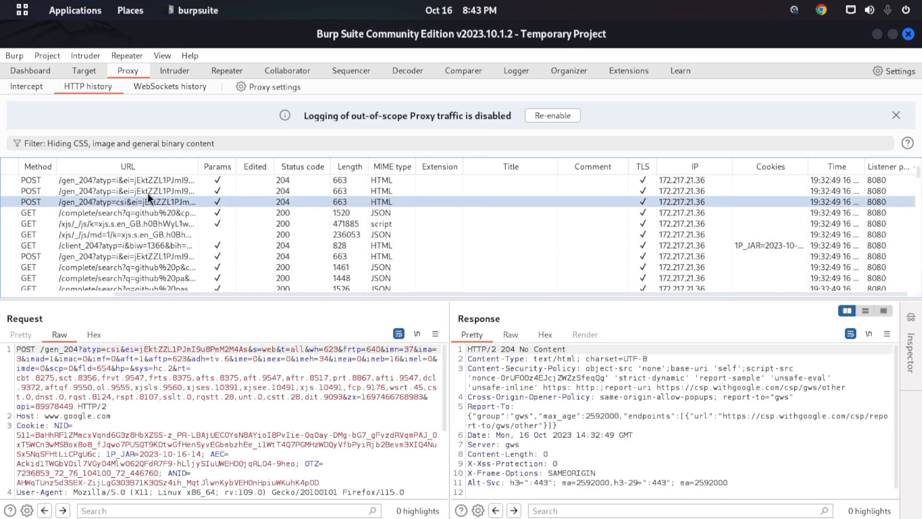
pyautogui.rightClick(294, 397)
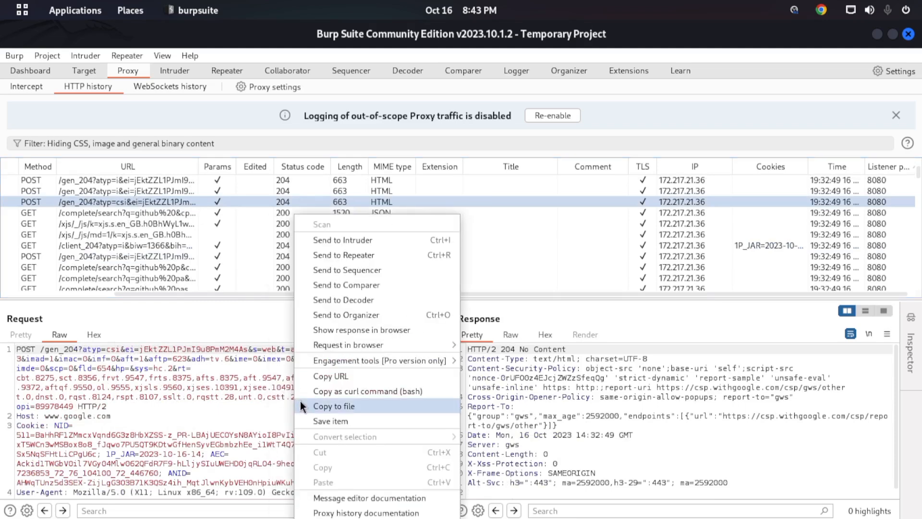
pyautogui.click(356, 287)
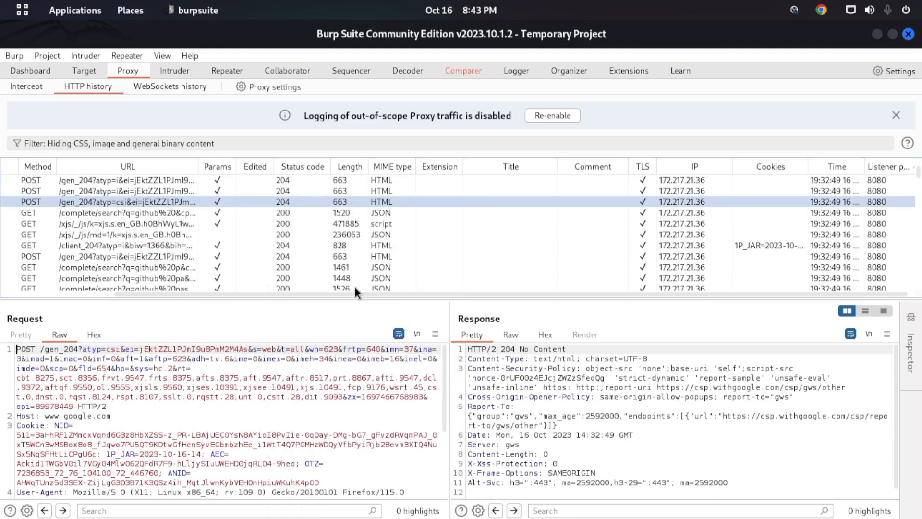
# - Send the GET /complete/search?q=github request listed just below the POST request to Comparer
pyautogui.click(86, 216)
pyautogui.rightClick(323, 390)
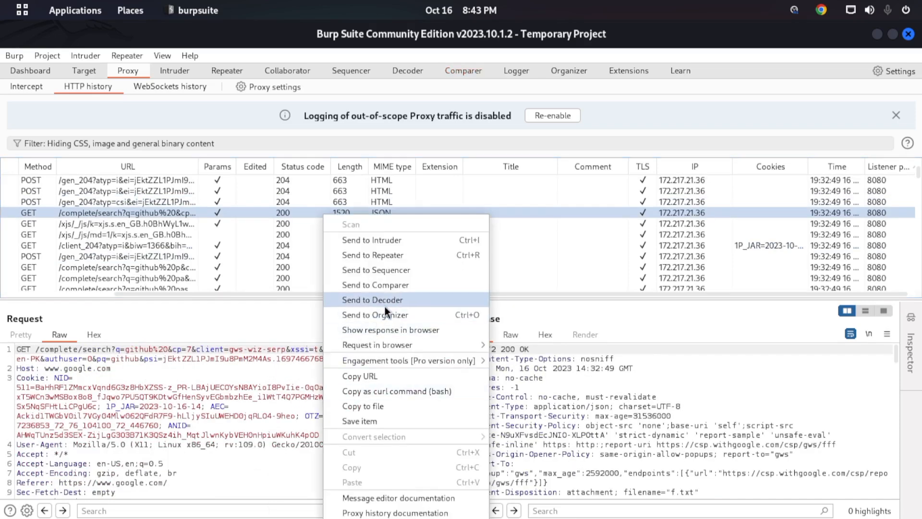
pyautogui.click(390, 287)
# - Run a word-level comparison of the two requests in Comparer and maximize the comparison window
pyautogui.click(462, 72)
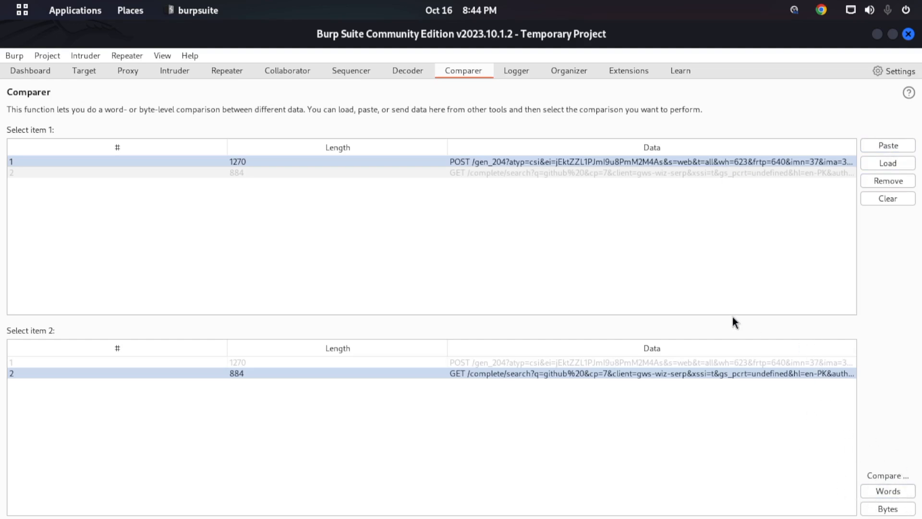
pyautogui.click(884, 493)
pyautogui.moveTo(543, 140); pyautogui.dragTo(545, 99)
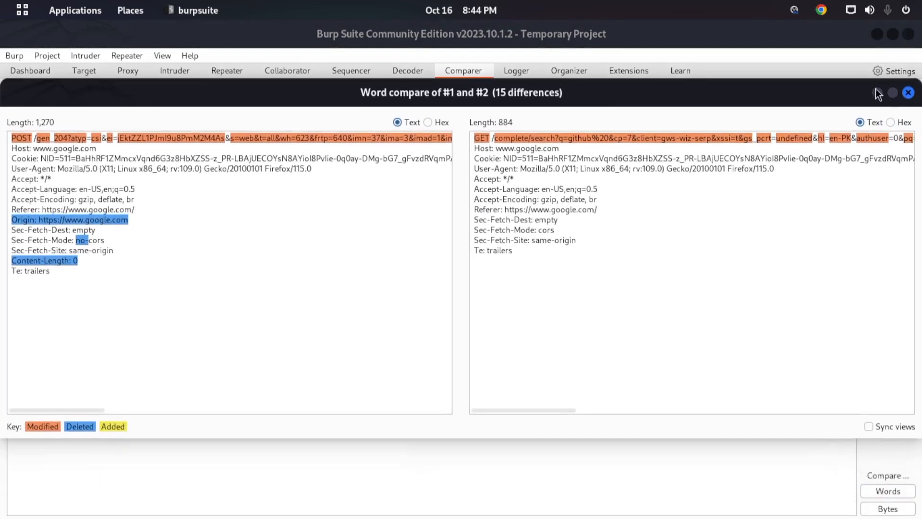
pyautogui.click(893, 92)
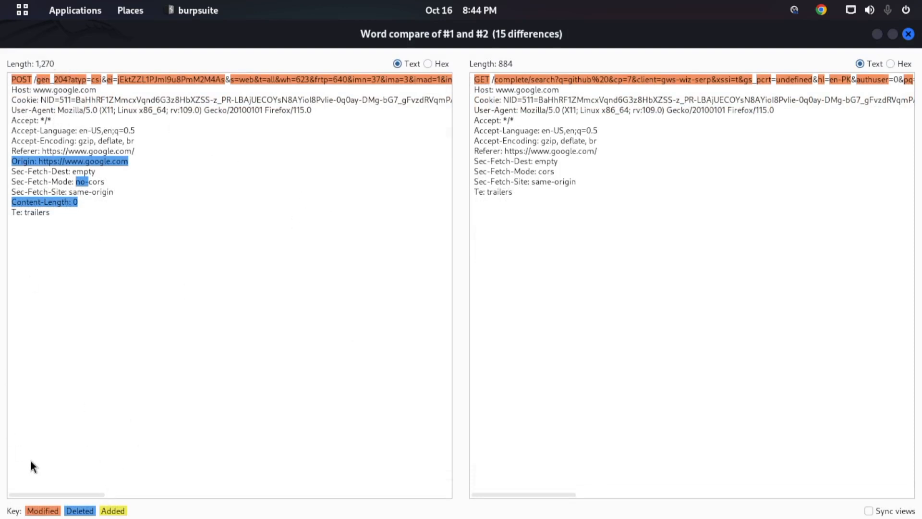
# - Restore the word comparison window and examine the long request lines on both sides for modified, deleted and added parts
pyautogui.moveTo(53, 494)
pyautogui.mouseDown()
pyautogui.moveTo(90, 502)
pyautogui.moveTo(27, 496)
pyautogui.moveTo(44, 494)
pyautogui.mouseUp()
pyautogui.moveTo(434, 32); pyautogui.dragTo(425, 76)
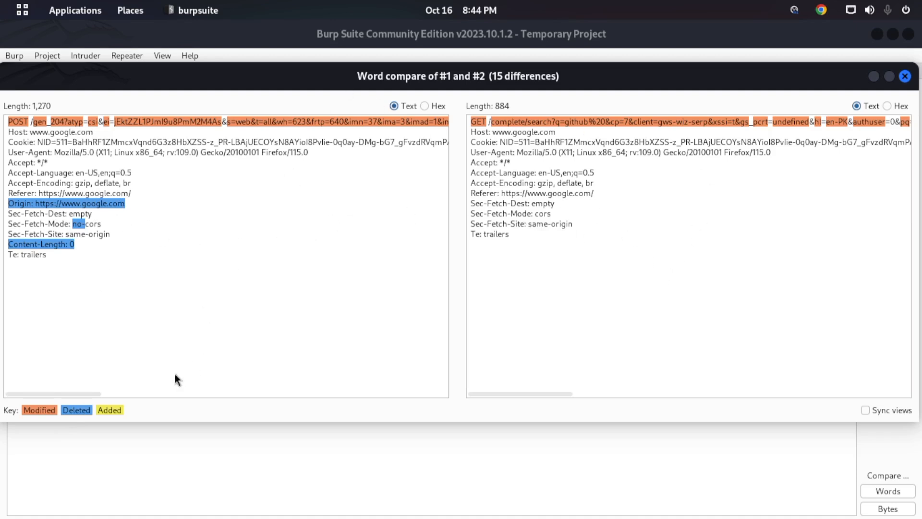
pyautogui.moveTo(87, 391); pyautogui.dragTo(307, 382)
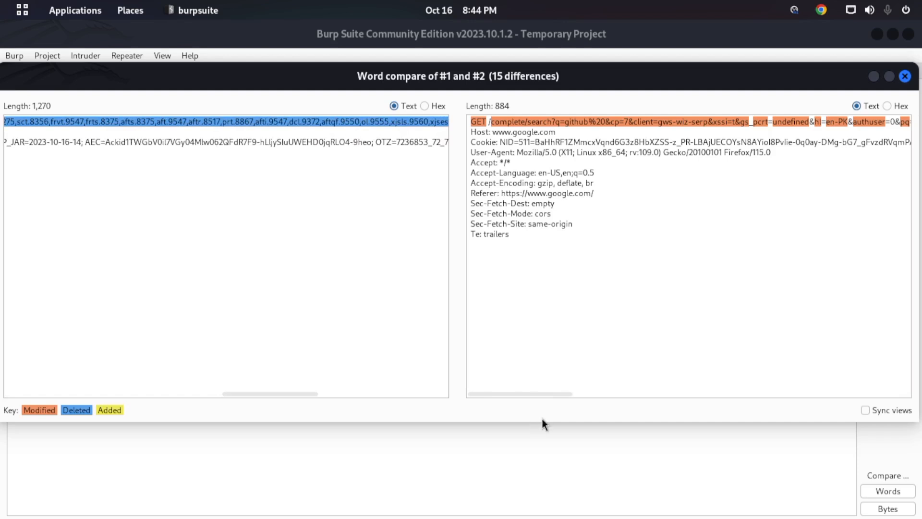
pyautogui.moveTo(554, 393); pyautogui.dragTo(660, 392)
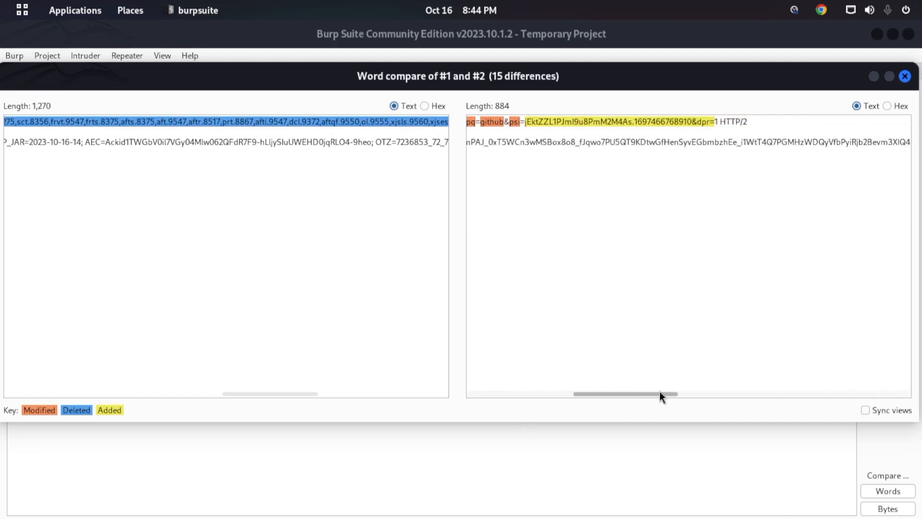
# - Enable synced views in the word comparison, examine both requests across their width, and close the comparison
pyautogui.click(866, 411)
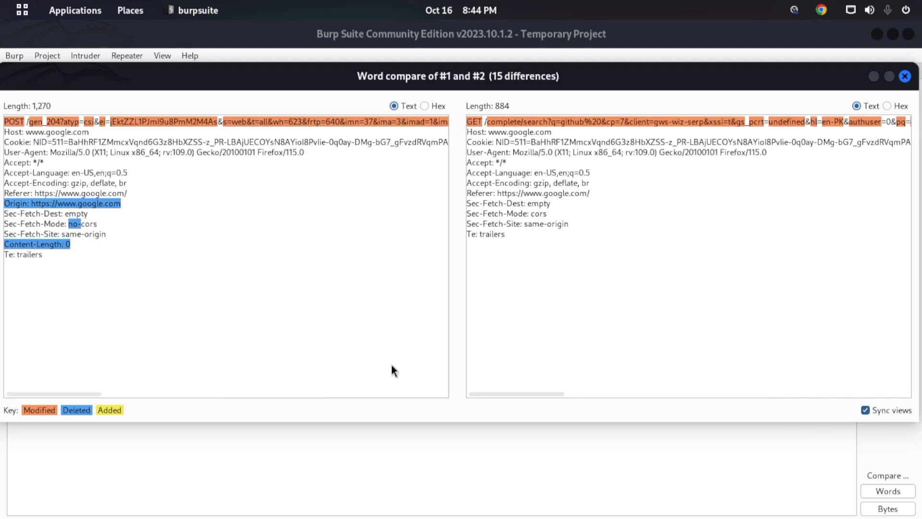
pyautogui.moveTo(95, 394); pyautogui.dragTo(143, 393)
pyautogui.moveTo(607, 394); pyautogui.dragTo(648, 394)
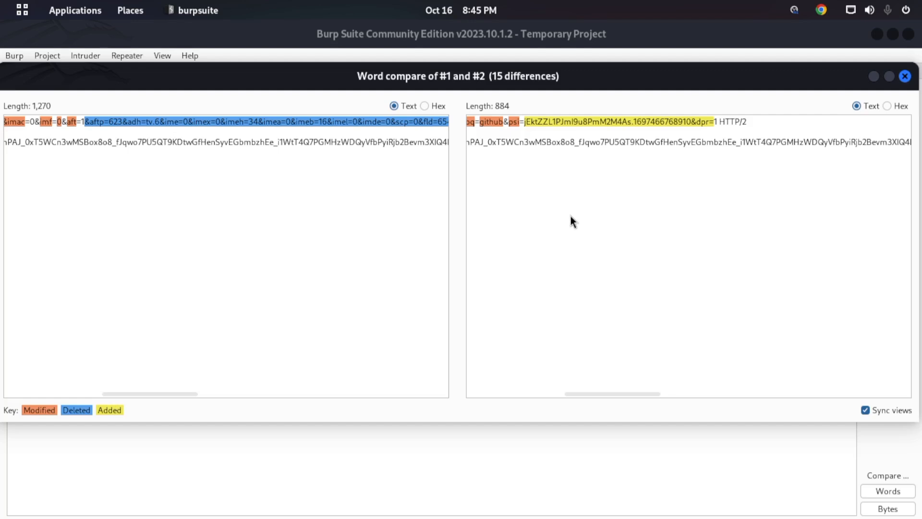
pyautogui.moveTo(152, 392); pyautogui.dragTo(61, 344)
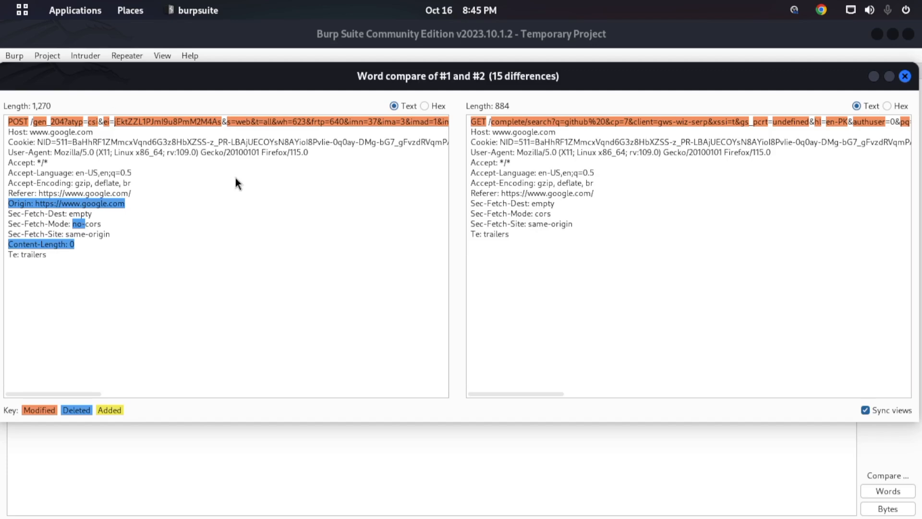
pyautogui.click(905, 76)
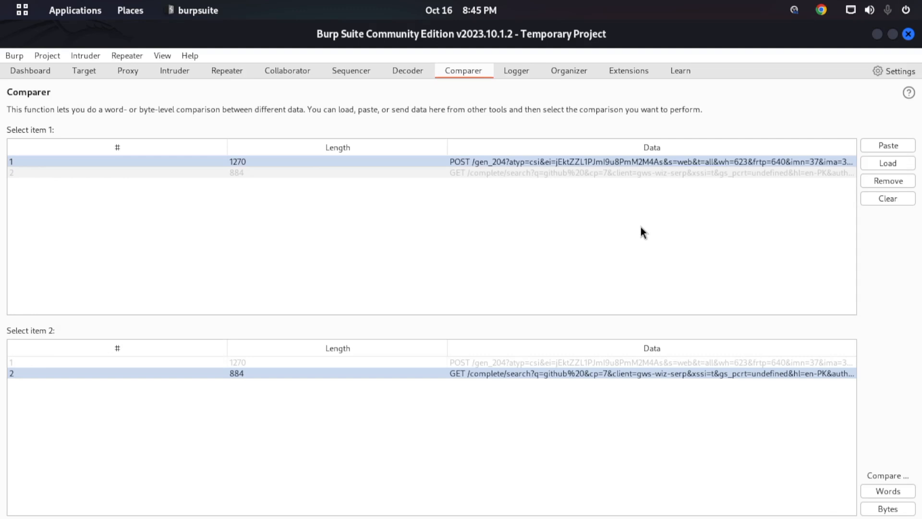
# - Run a byte-level comparison of the two requests, examine the hex differences in a maximized window, and close it
pyautogui.click(891, 509)
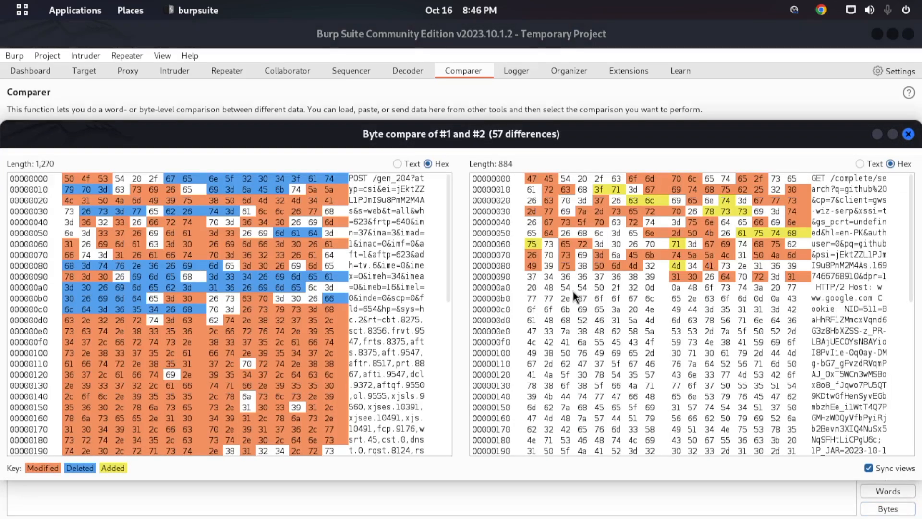
pyautogui.click(894, 135)
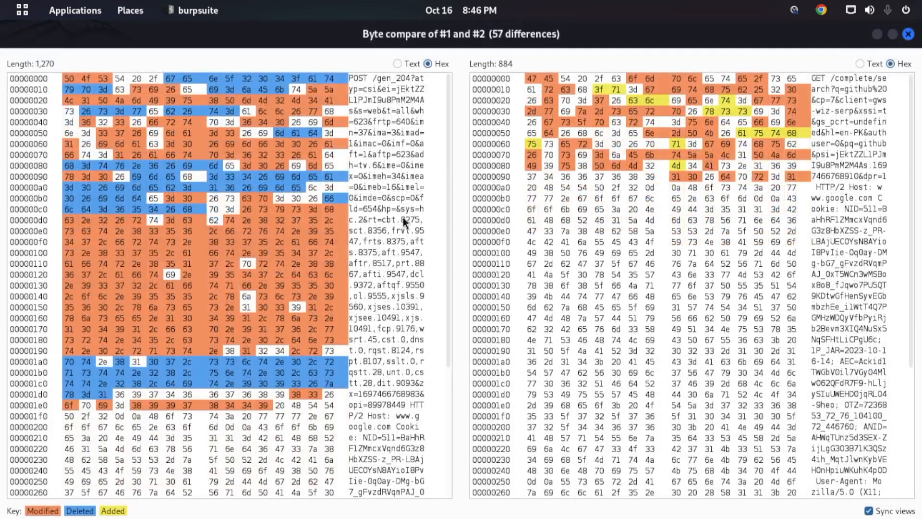
pyautogui.scroll(-5, 287, 239)
pyautogui.scroll(4, 319, 205)
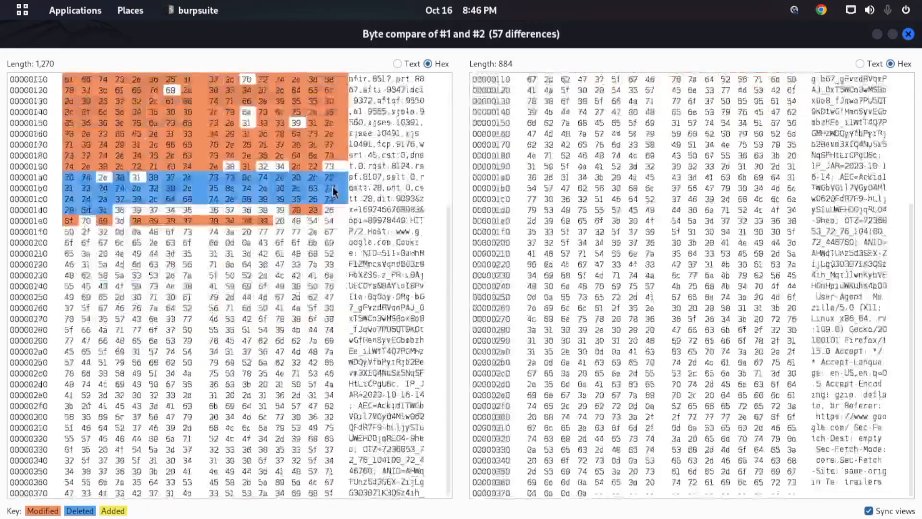
pyautogui.scroll(2, 397, 185)
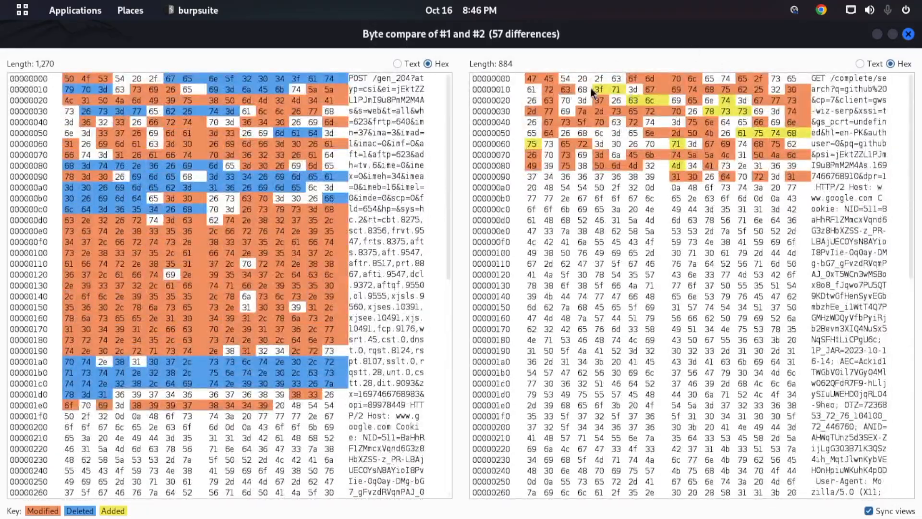
pyautogui.scroll(-5, 183, 312)
pyautogui.scroll(5, 217, 267)
pyautogui.click(908, 34)
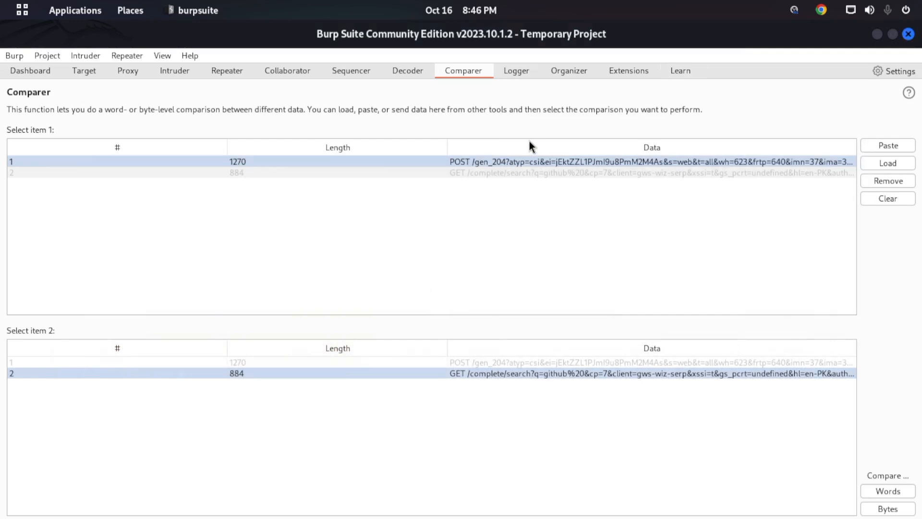
# - Show the Logger, enlarge its entry list, and look through the logged proxy requests
pyautogui.click(527, 76)
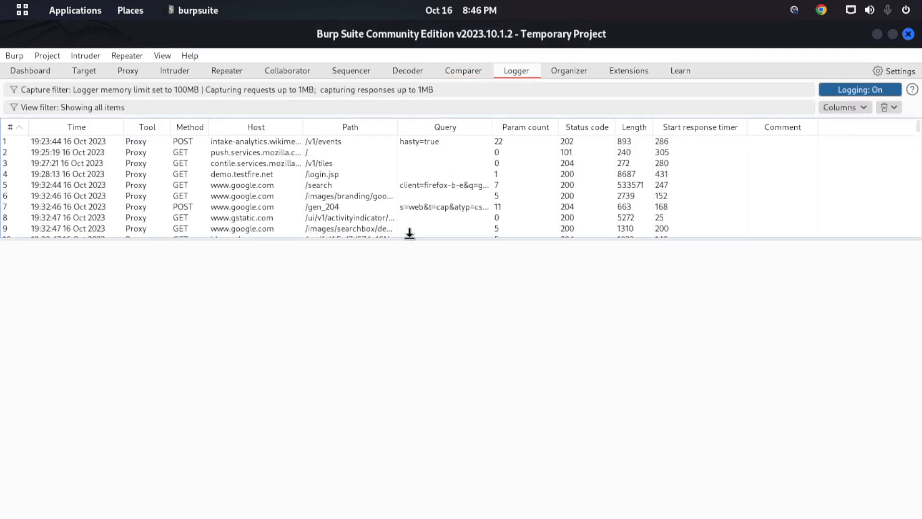
pyautogui.moveTo(406, 237); pyautogui.dragTo(427, 301)
pyautogui.scroll(-9, 286, 185)
pyautogui.scroll(-20, 285, 188)
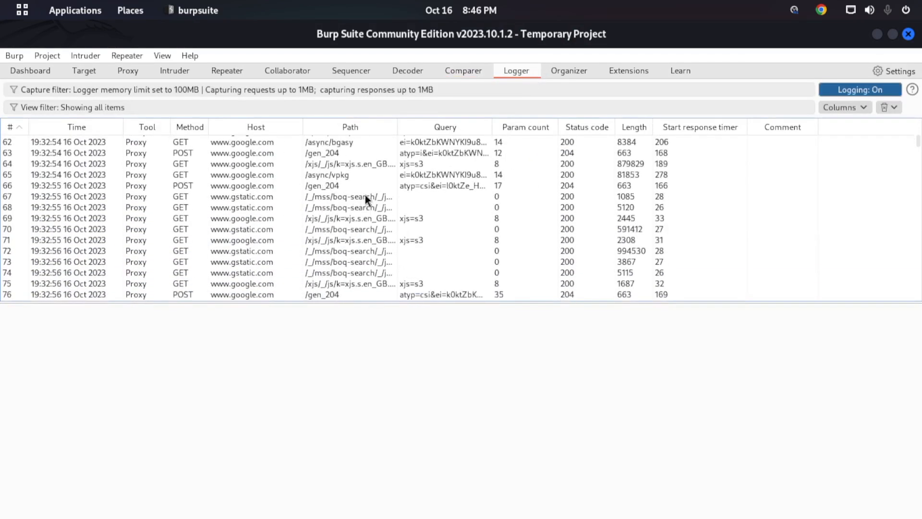
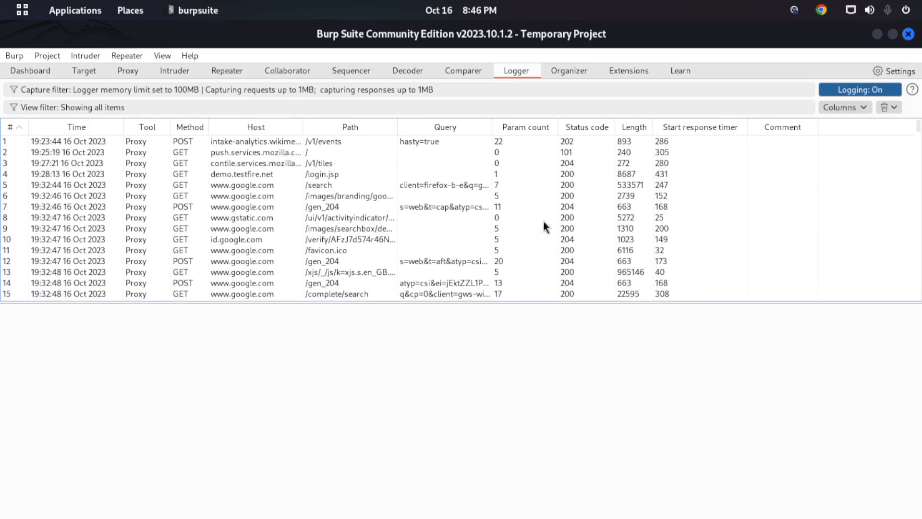
# - Look further through the logged proxy requests and add the URL column to the Logger's entry list
pyautogui.scroll(-17, 542, 223)
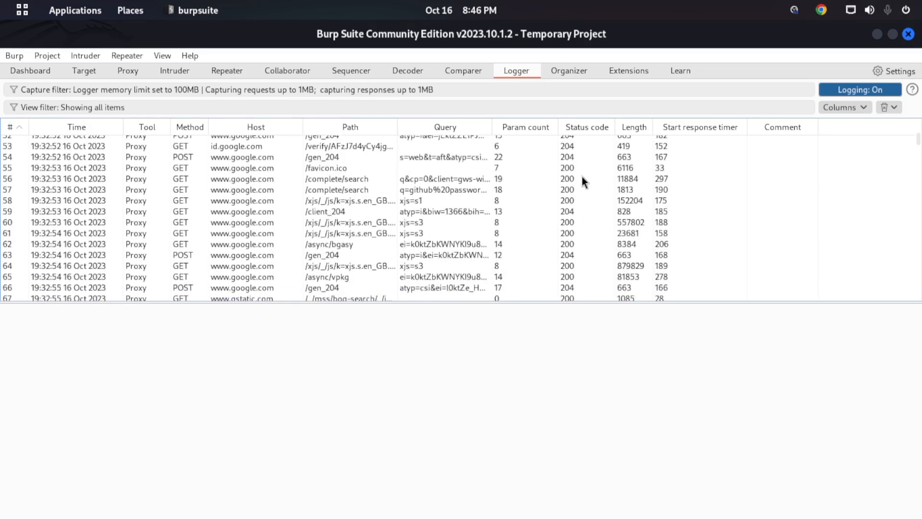
pyautogui.click(830, 107)
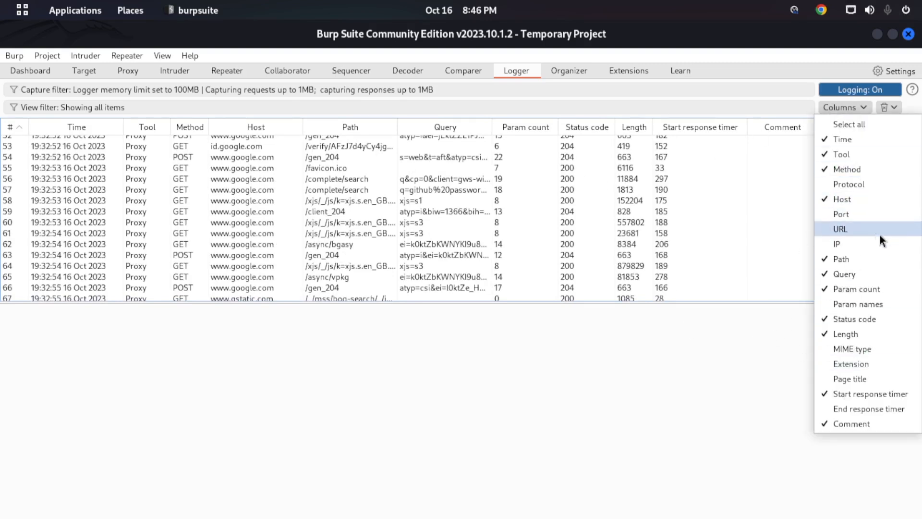
pyautogui.click(841, 230)
pyautogui.click(850, 109)
pyautogui.click(891, 109)
pyautogui.click(891, 108)
pyautogui.click(891, 109)
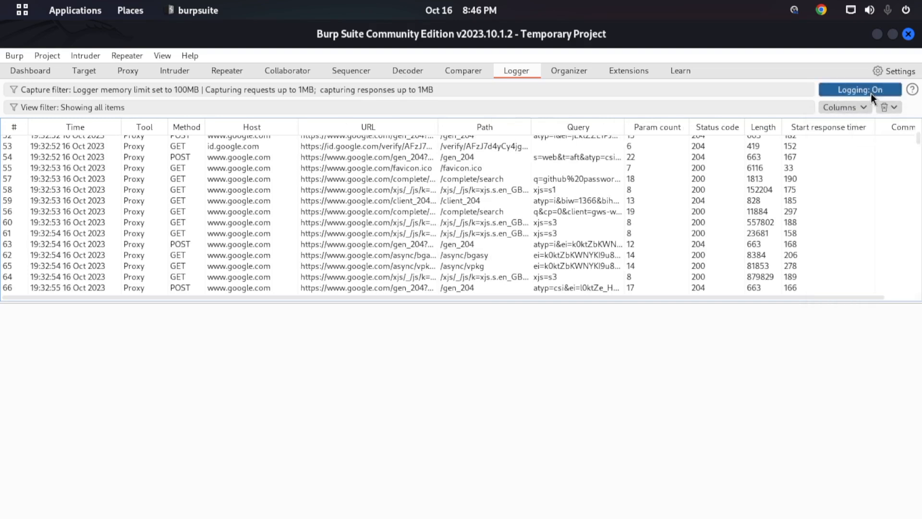
# - Set the Logger's view filter to show only in-scope items under the request type filters
pyautogui.click(91, 107)
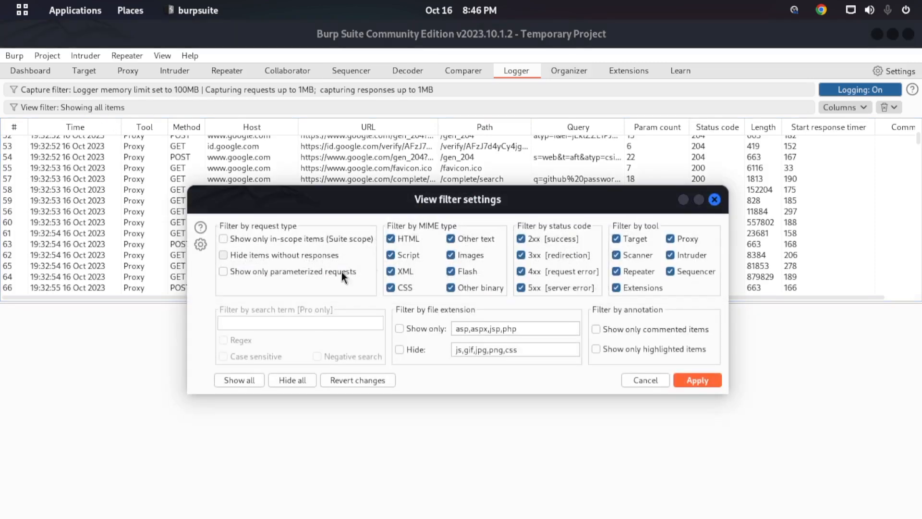
pyautogui.click(181, 233)
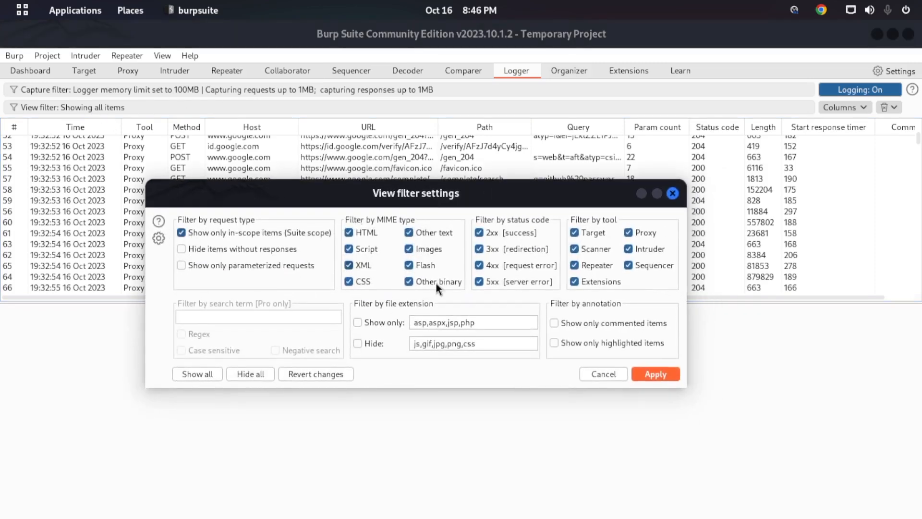
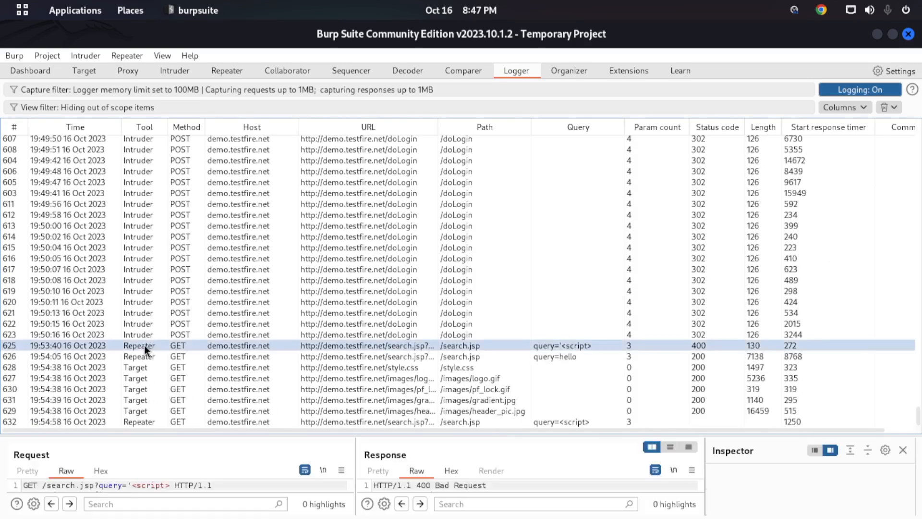
# - Select the logged Target request for /images/logo.gif to view its request and response
pyautogui.click(140, 379)
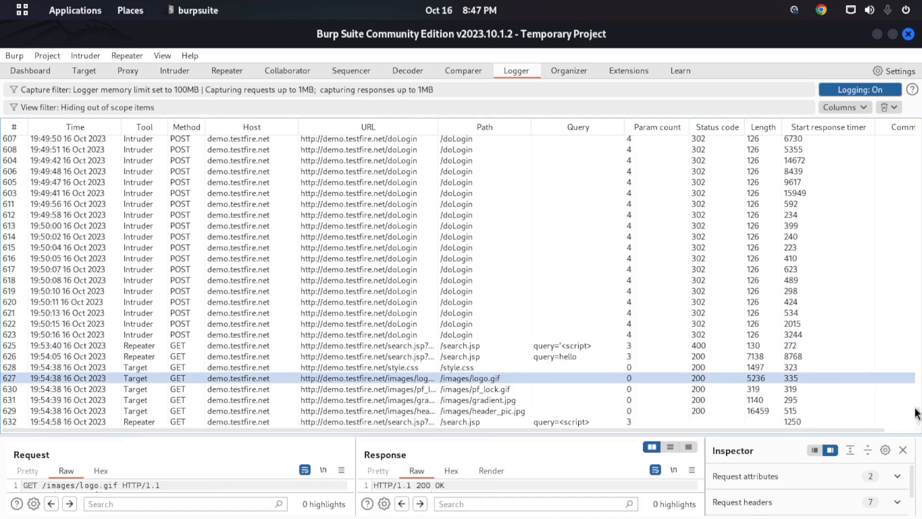
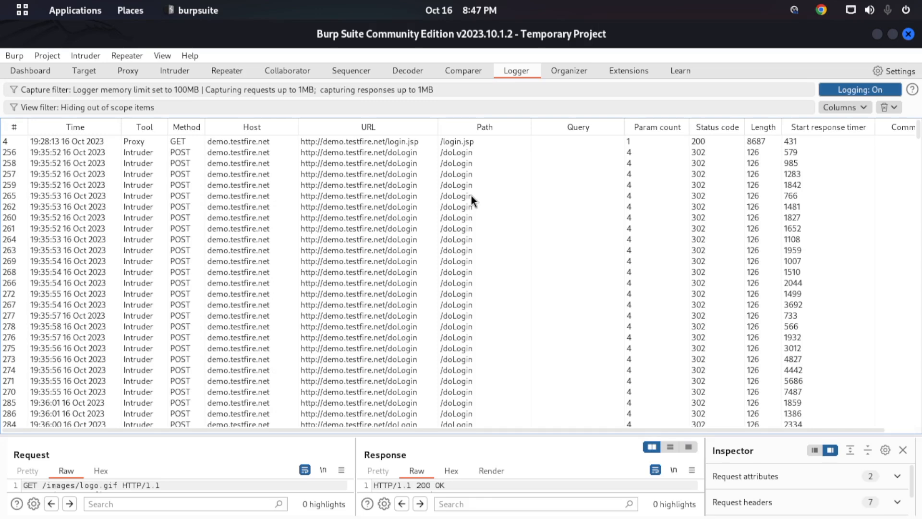
# - Open the Organizer and filter its entries to show only in-scope items
pyautogui.click(557, 76)
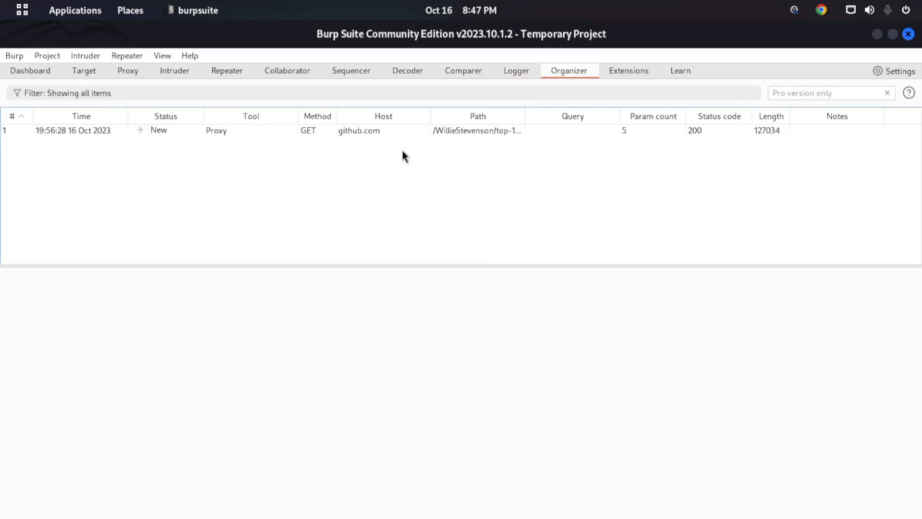
pyautogui.click(65, 94)
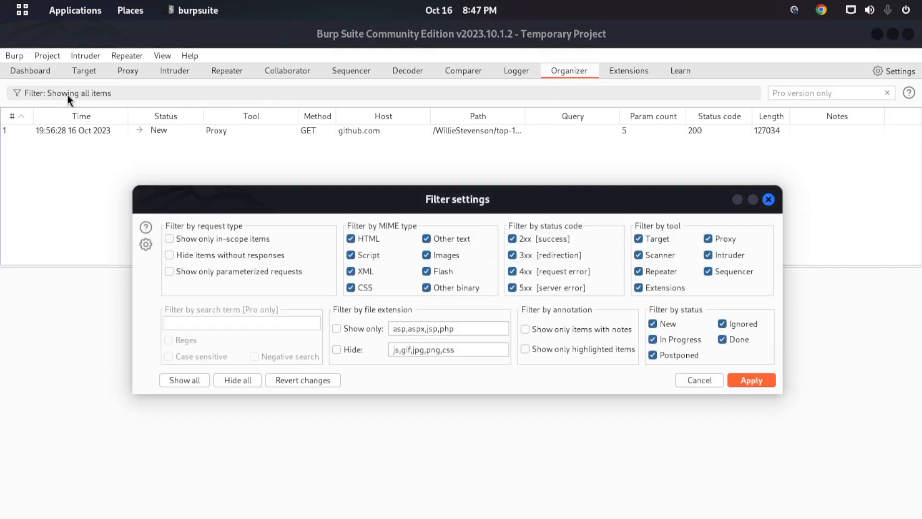
pyautogui.click(235, 245)
pyautogui.click(732, 380)
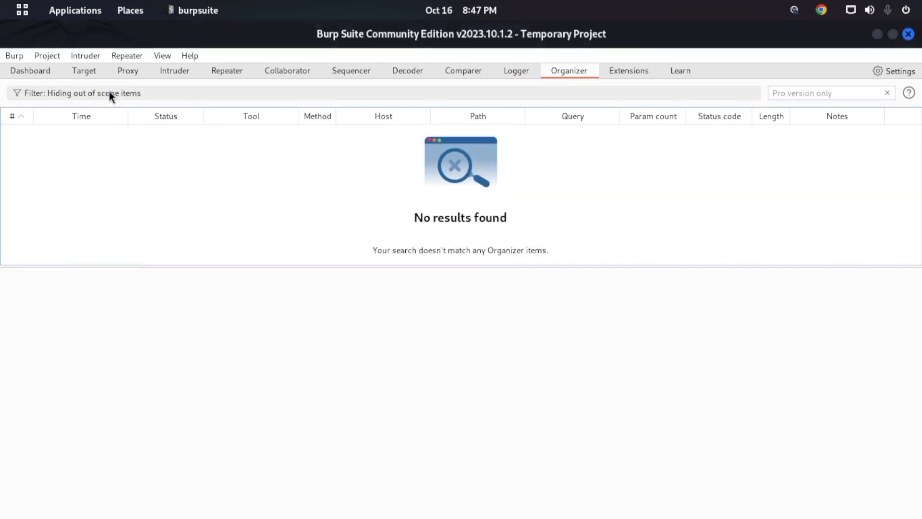
# - Remove the in-scope restriction from the Organizer filter to show all items again
pyautogui.click(109, 93)
pyautogui.click(205, 240)
pyautogui.click(746, 377)
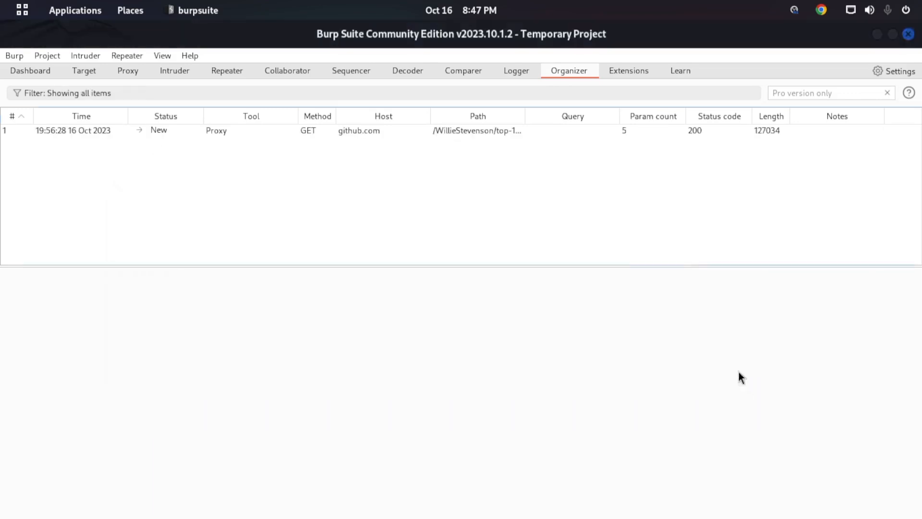
# - Select the github.com entry in the Organizer and look through its request and response
pyautogui.click(370, 130)
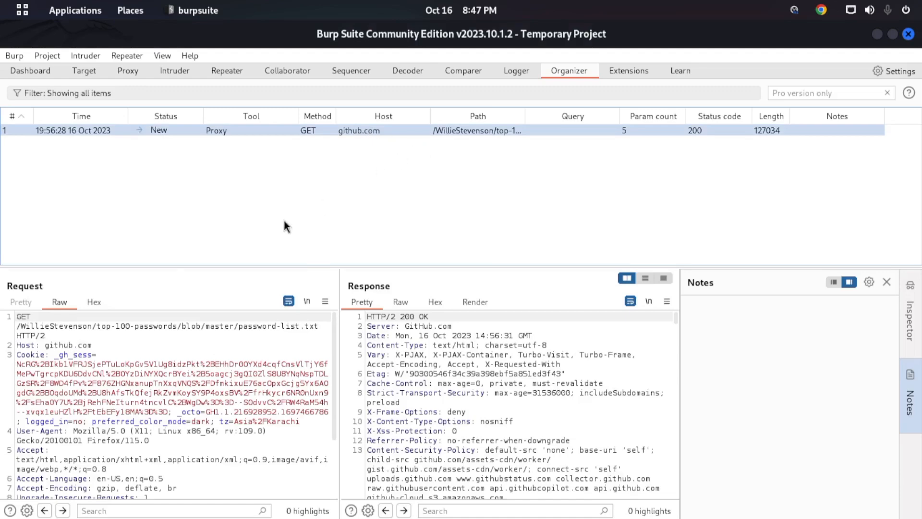
pyautogui.scroll(-6, 361, 368)
pyautogui.scroll(-3, 247, 376)
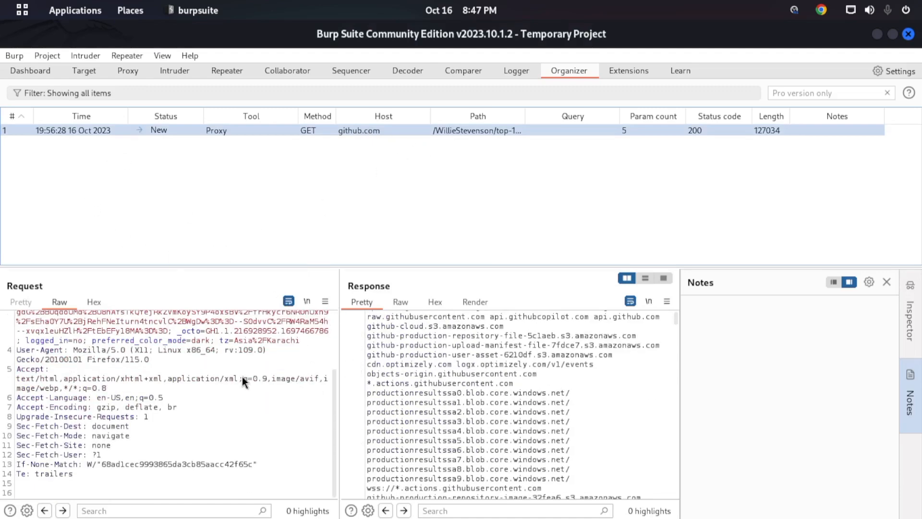
pyautogui.scroll(3, 236, 379)
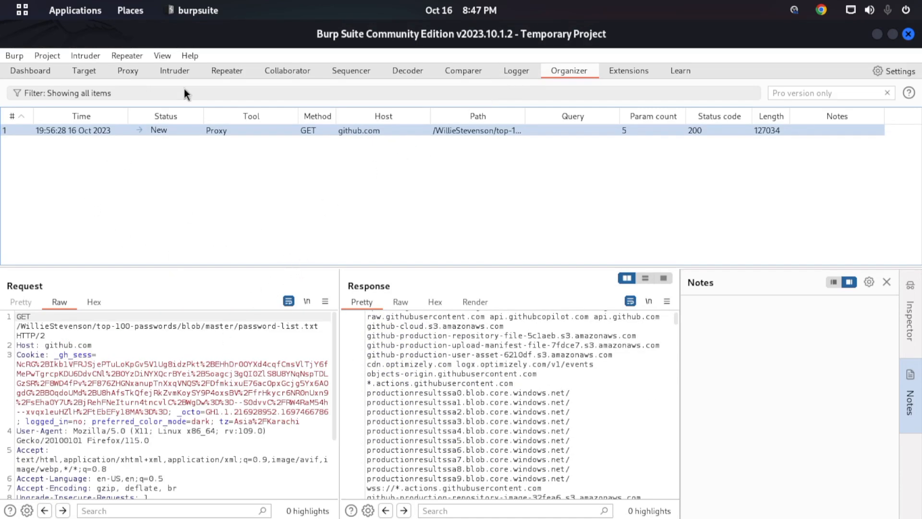
# - Send the Google /complete/search request from the Proxy HTTP history to the Organizer and view the Organizer's list
pyautogui.click(144, 71)
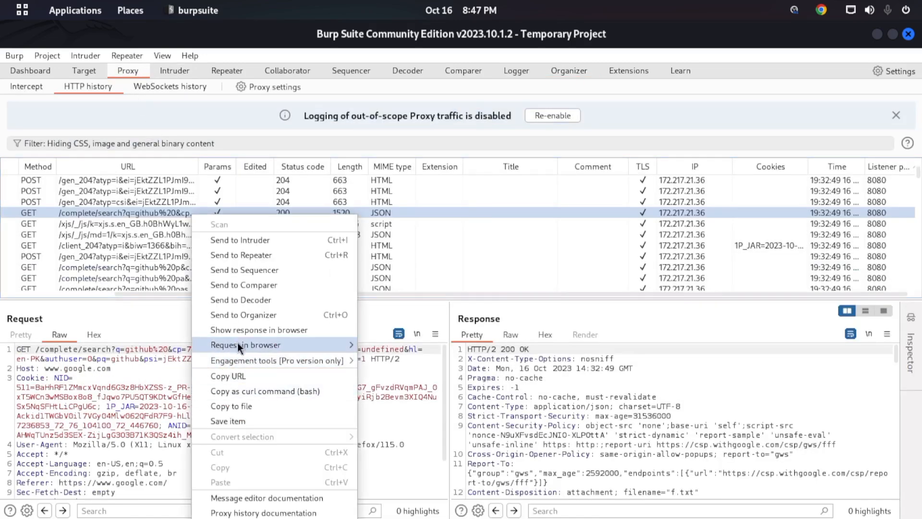
pyautogui.click(257, 316)
pyautogui.click(548, 80)
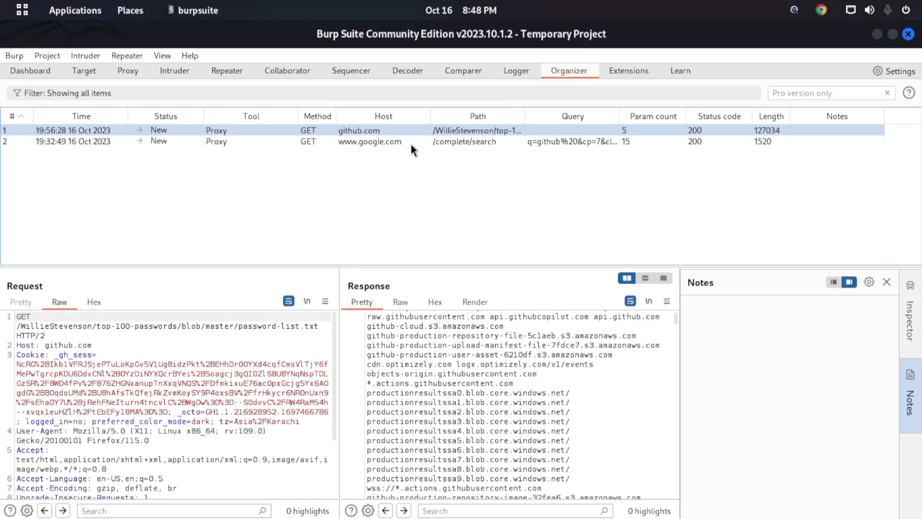
# - Enlarge the Proxy HTTP history list, select the POST /gen_204 request number 116, and bring the Host column into view
pyautogui.click(133, 74)
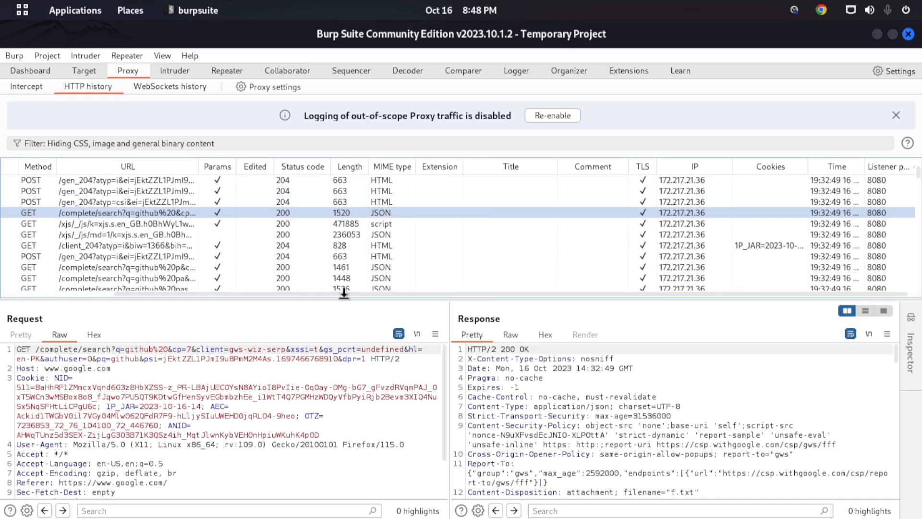
pyautogui.moveTo(345, 297); pyautogui.dragTo(373, 389)
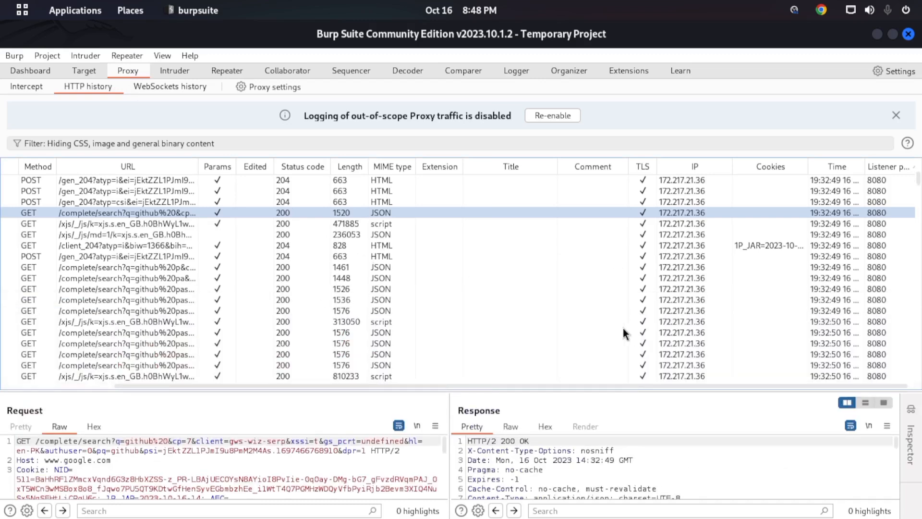
pyautogui.scroll(-15, 542, 336)
pyautogui.scroll(-8, 377, 300)
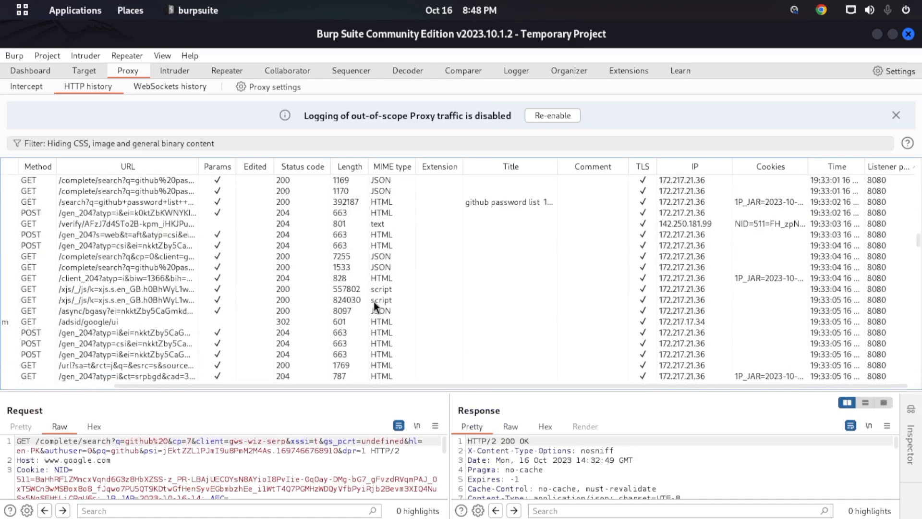
pyautogui.click(361, 240)
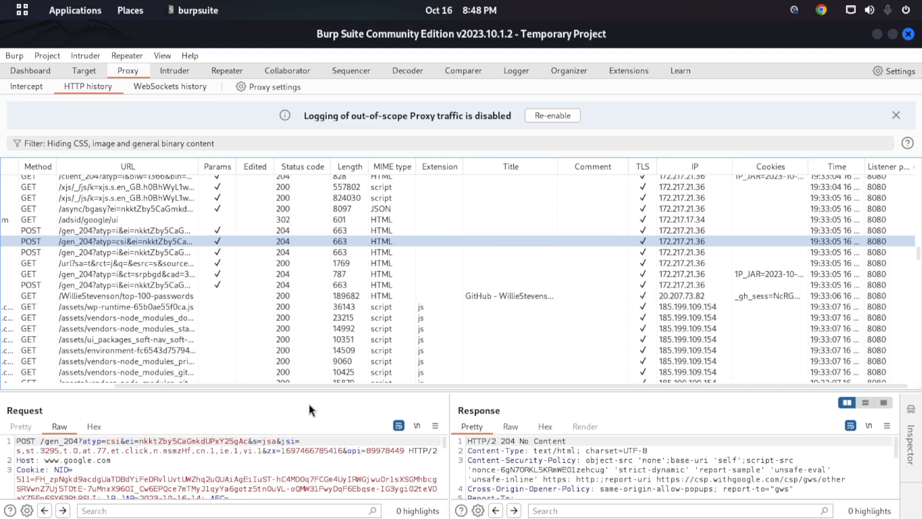
pyautogui.moveTo(322, 384); pyautogui.dragTo(165, 200)
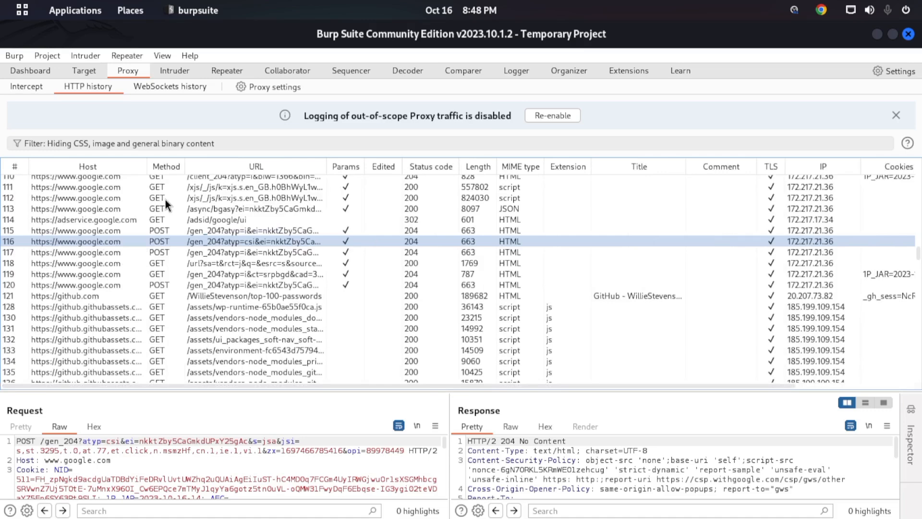
# - Send the Google /xjs/ request number 112 to the Organizer, and select the /complete/search entry there to view its request and response
pyautogui.rightClick(165, 200)
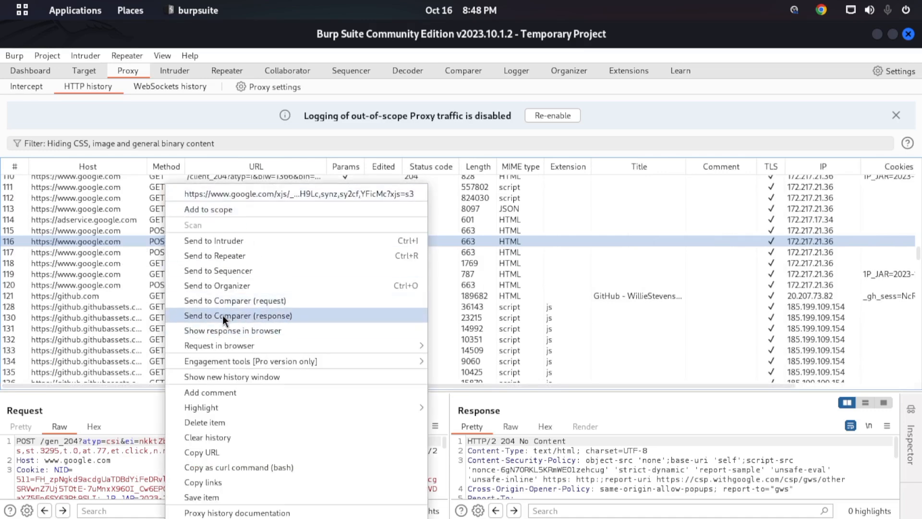
pyautogui.click(228, 286)
pyautogui.click(583, 76)
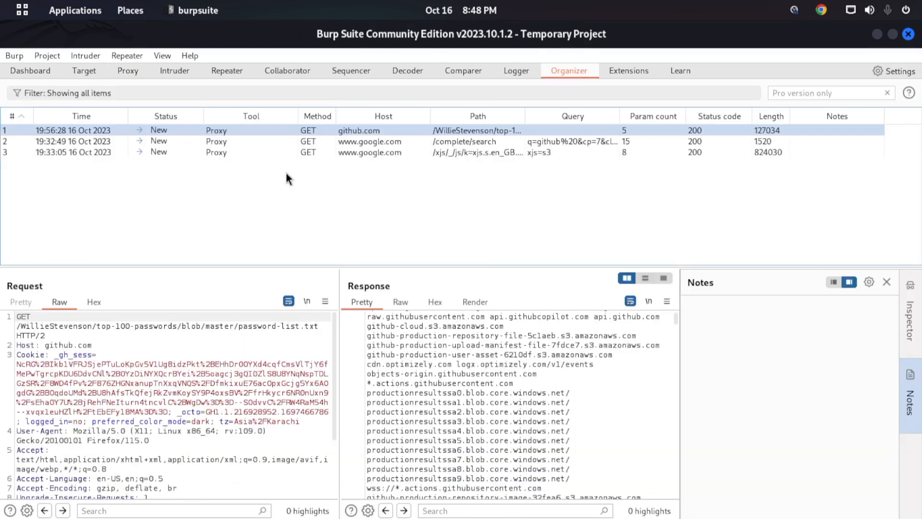
pyautogui.click(417, 144)
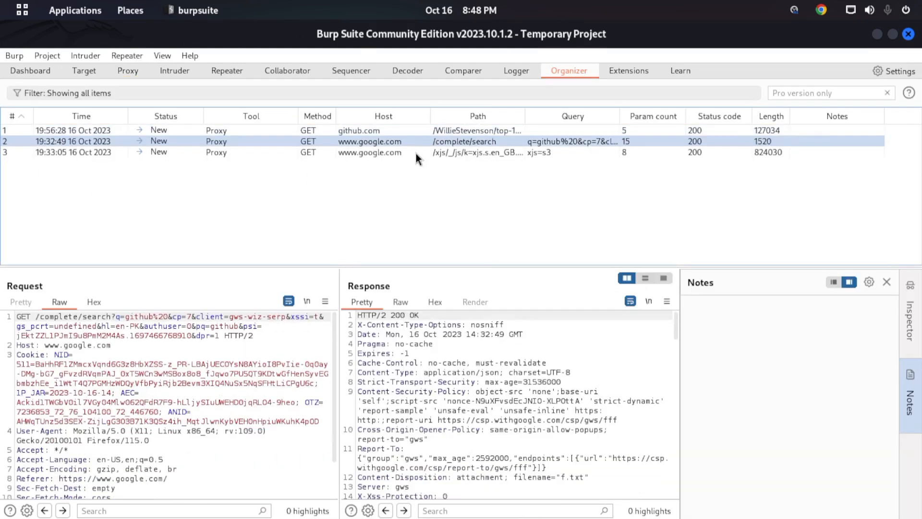
# - Filter the Proxy HTTP history to show only in-scope items, and select the POST /doLogin request number 269
pyautogui.click(528, 74)
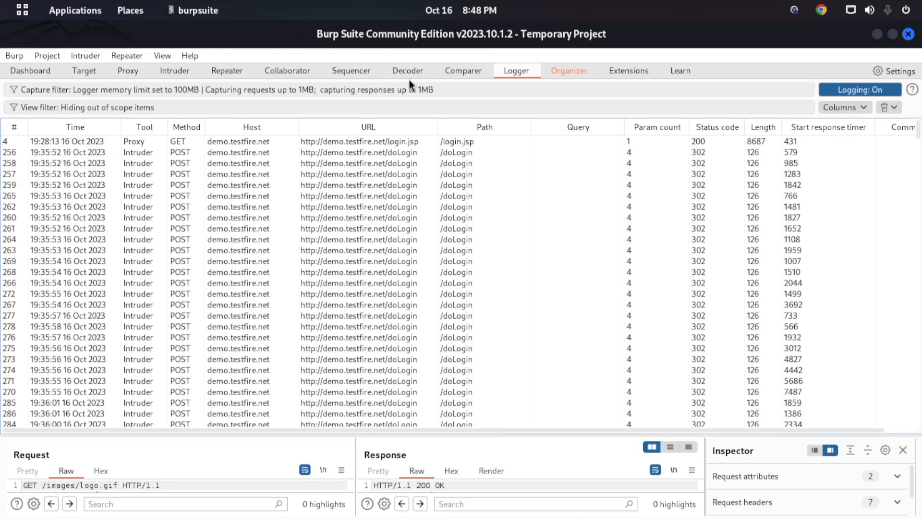
pyautogui.click(129, 73)
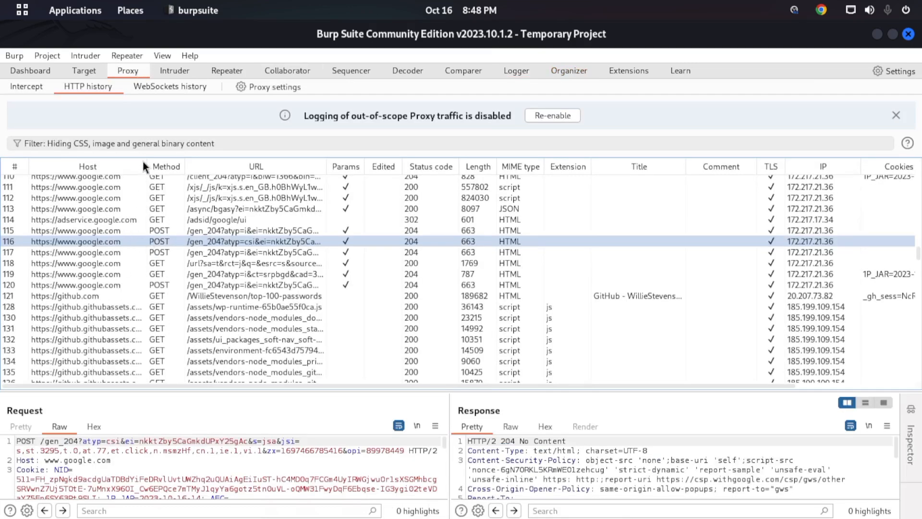
pyautogui.click(148, 145)
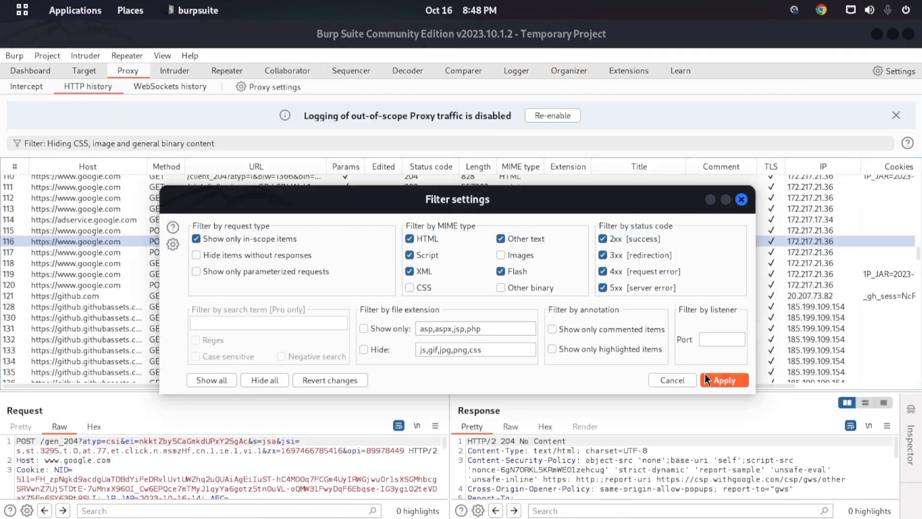
pyautogui.click(706, 377)
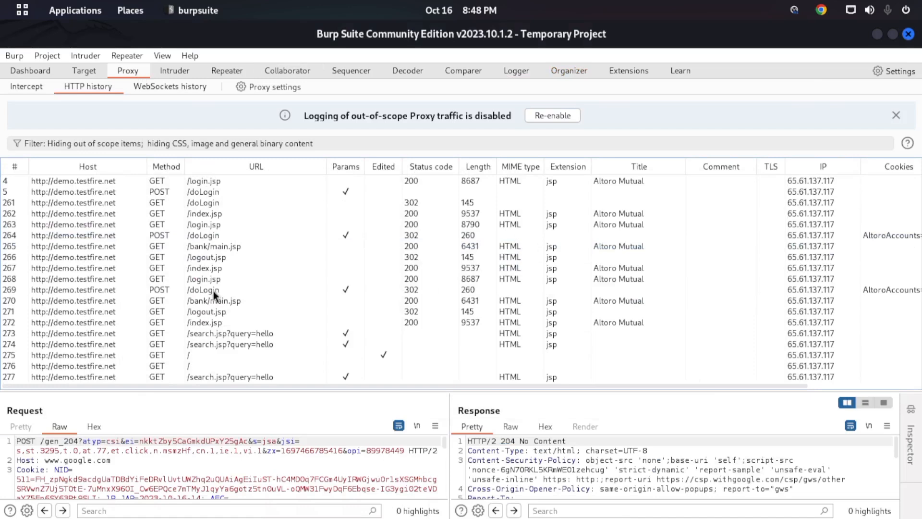
pyautogui.click(160, 291)
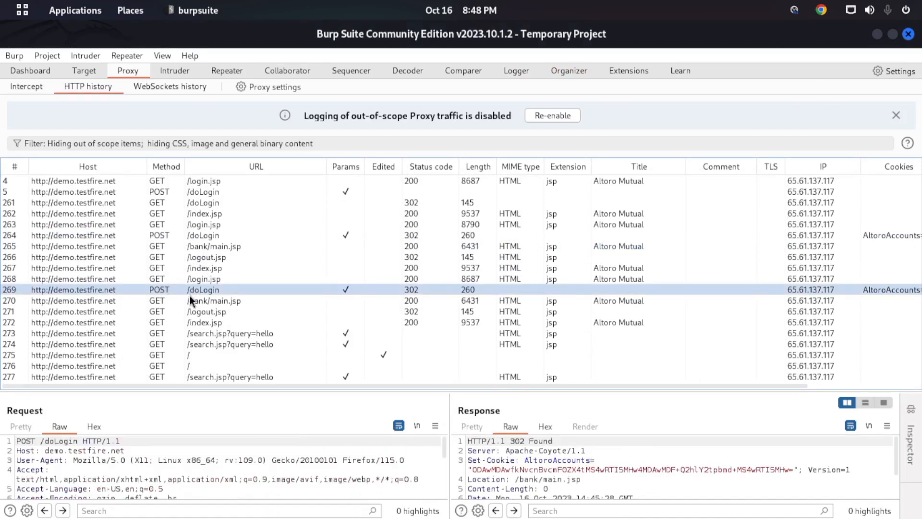
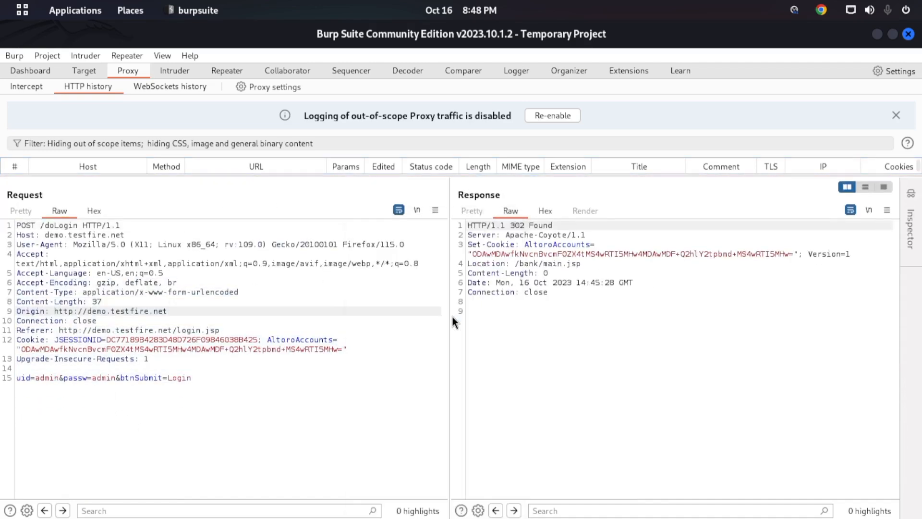
# - Open the Organizer and examine the request and response of the demo.testfire.net /doLogin entry
pyautogui.click(570, 67)
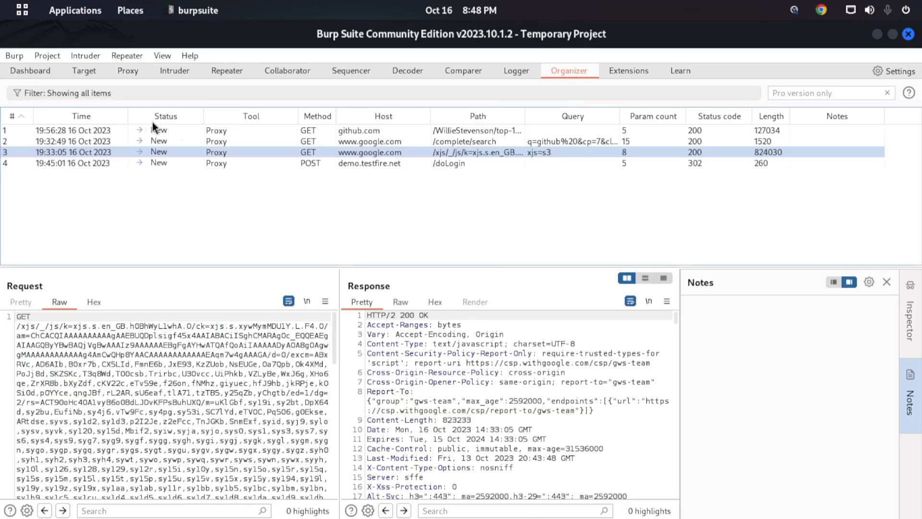
pyautogui.click(371, 166)
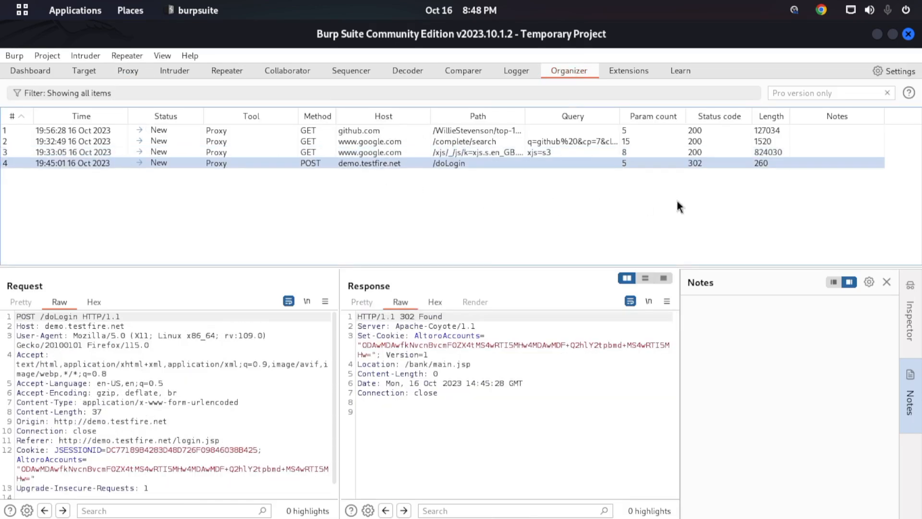
pyautogui.scroll(-1, 305, 396)
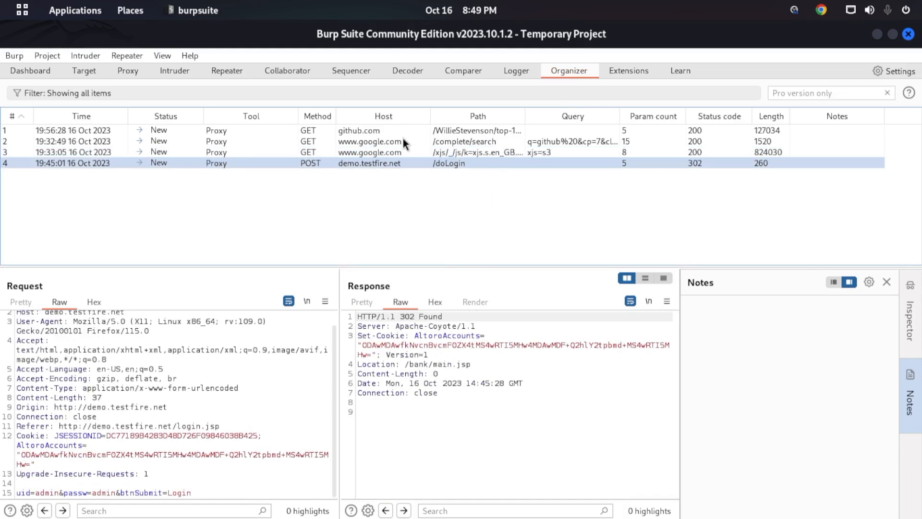
pyautogui.click(284, 147)
pyautogui.press('Up')
pyautogui.press('Up')
pyautogui.click(285, 166)
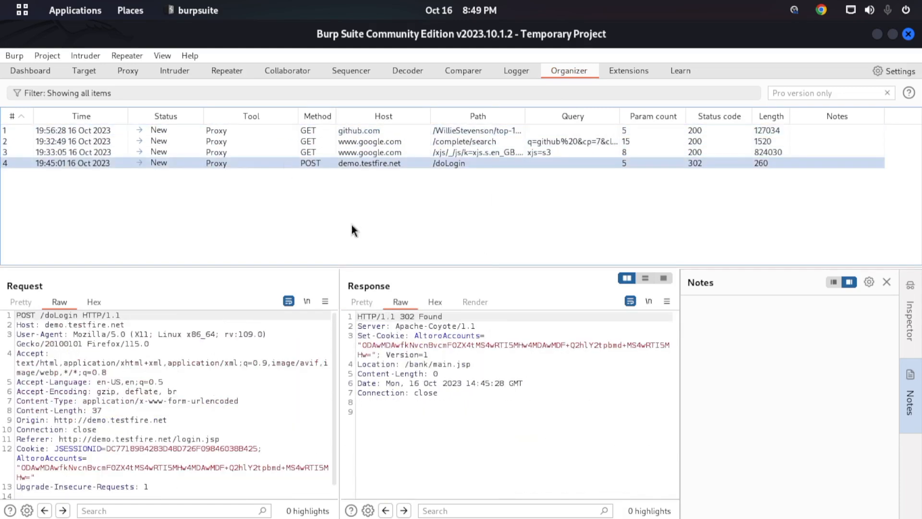
# - Write sample notes starting with "jdhfjdhf;f" and several short lines for the /doLogin entry in the Organizer
pyautogui.click(789, 322)
pyautogui.write('jdhfjdhf;f df df d')
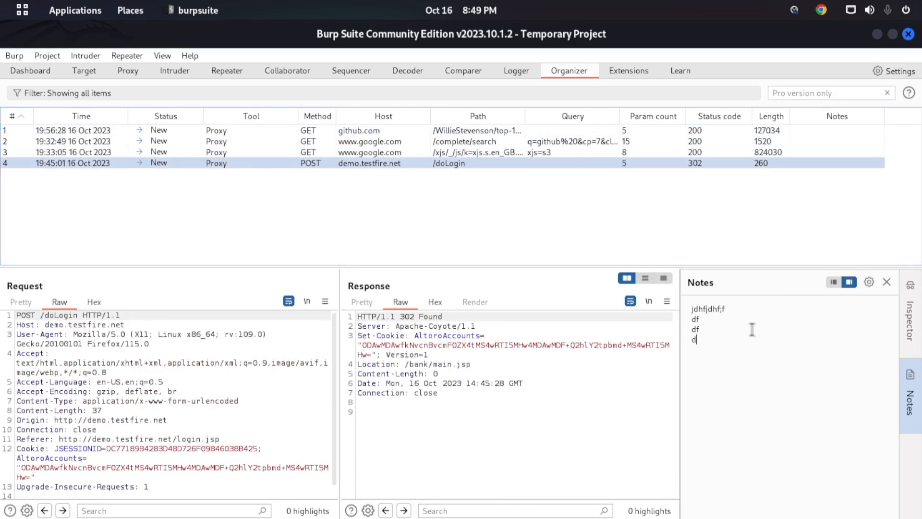
pyautogui.write(' f d f d ')
pyautogui.write('update a')
pyautogui.write('ai hai')
pyautogui.click(911, 321)
pyautogui.click(911, 401)
# - Look over the Collaborator and Repeater tools and the installed extensions, and open the BApp Store
pyautogui.click(290, 72)
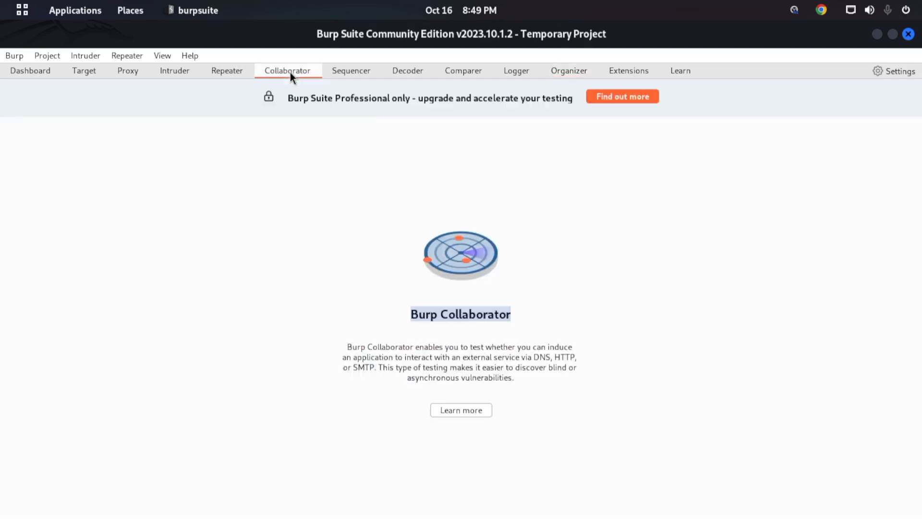
pyautogui.click(236, 73)
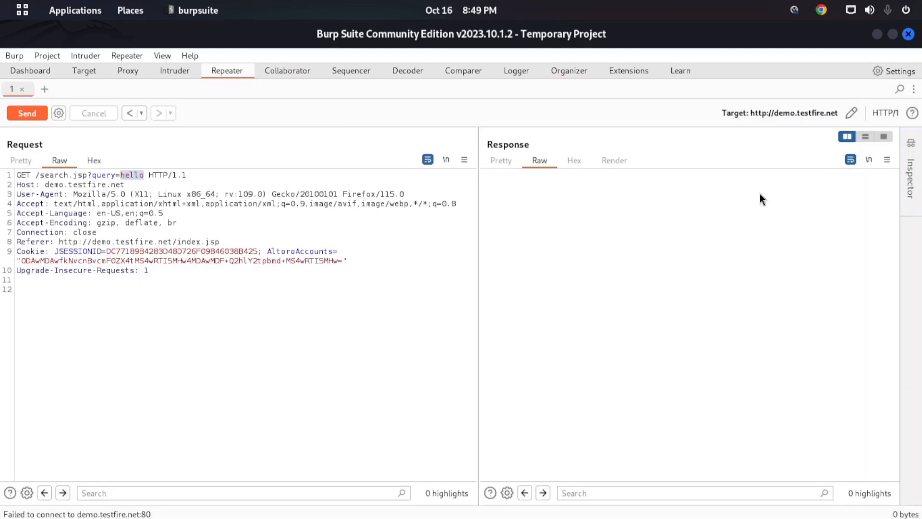
pyautogui.click(634, 71)
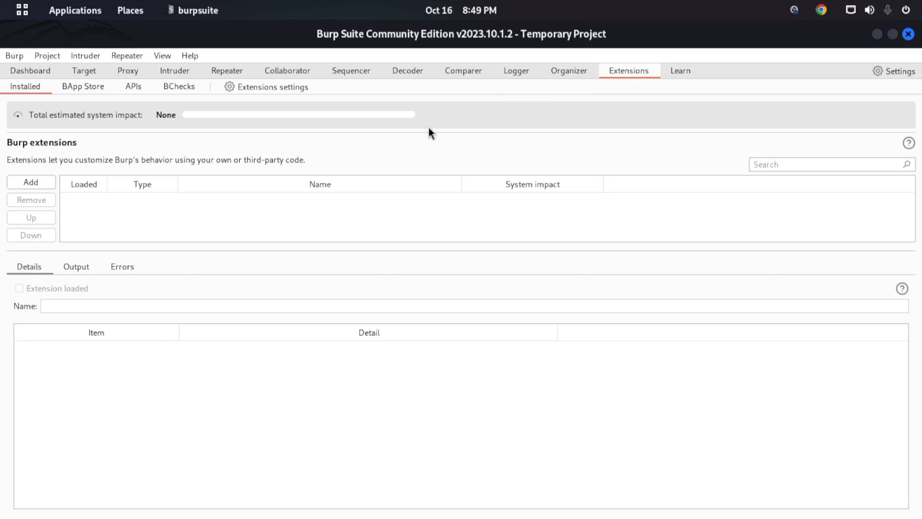
pyautogui.click(91, 89)
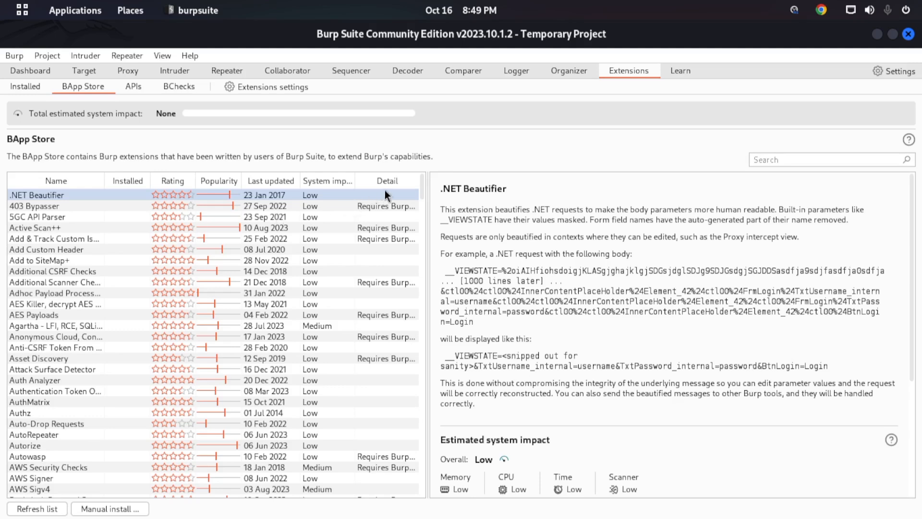
# - Switch to Firefox, set FoxyProxy to Burp - 8080 and back to Turn Off (Use Firefox Settings), and return to Burp Suite
pyautogui.moveTo(3, 2)
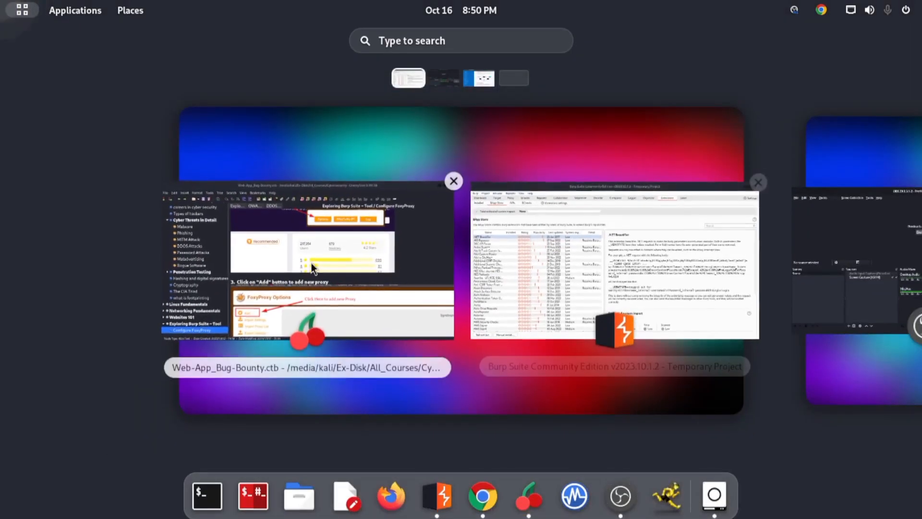
pyautogui.click(712, 209)
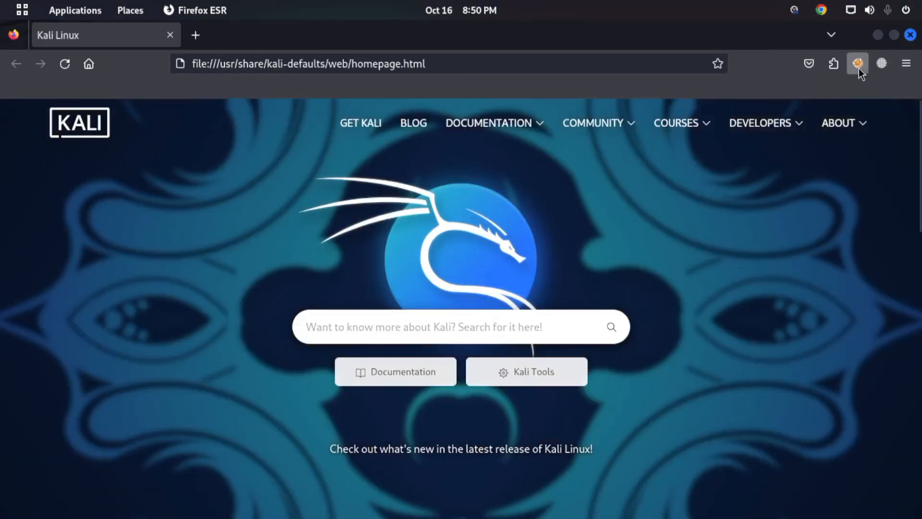
pyautogui.click(859, 68)
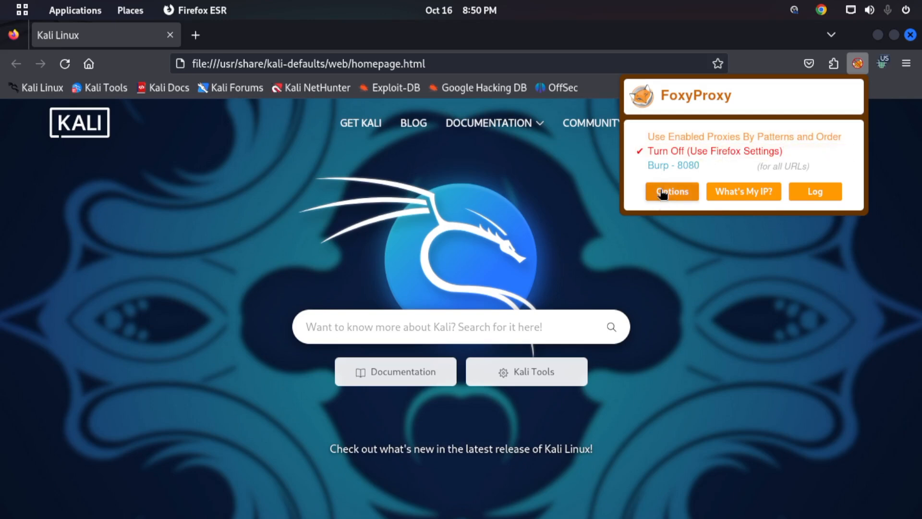
pyautogui.click(674, 166)
pyautogui.click(685, 153)
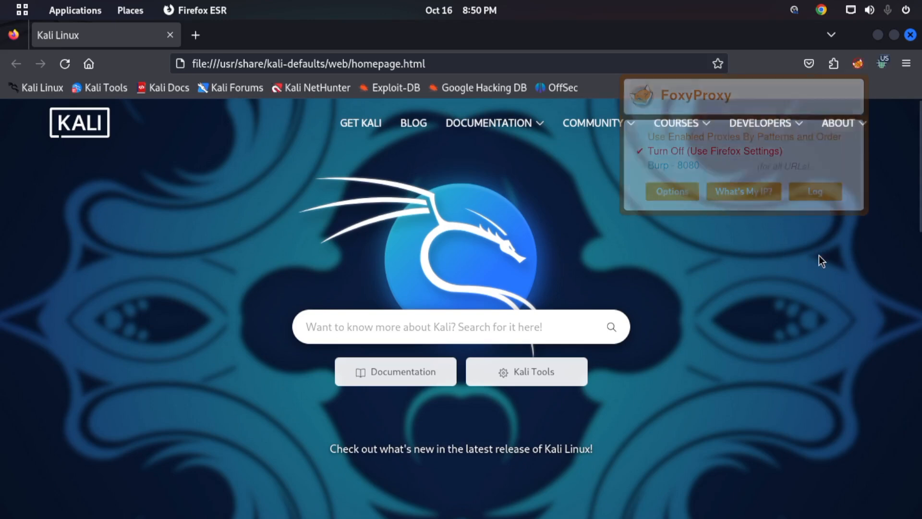
pyautogui.click(882, 35)
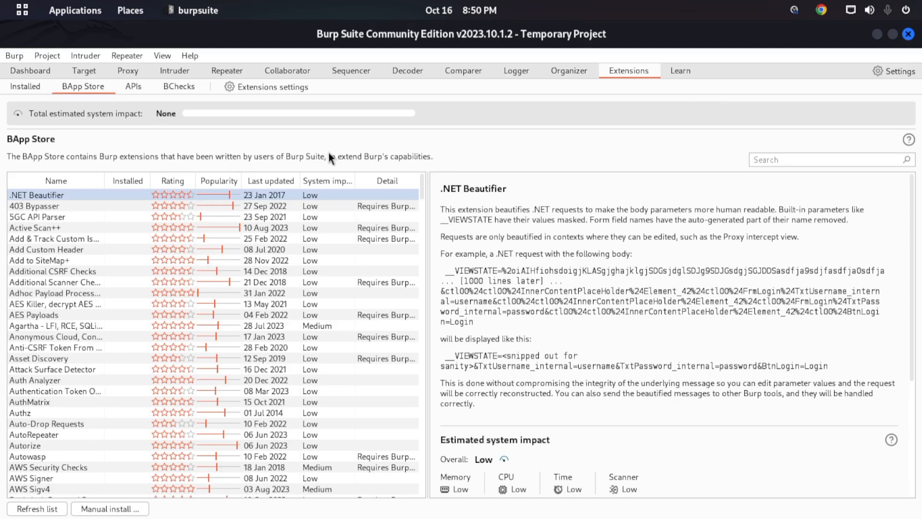
# - Check the installed extensions, browse the whole BApp Store list, and view the details of 403 Bypasser and Active Scan++
pyautogui.click(26, 87)
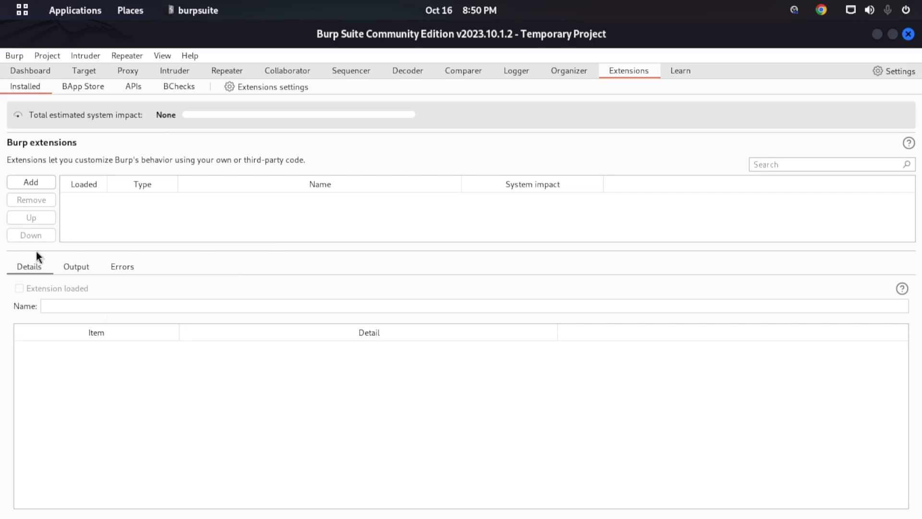
pyautogui.click(91, 87)
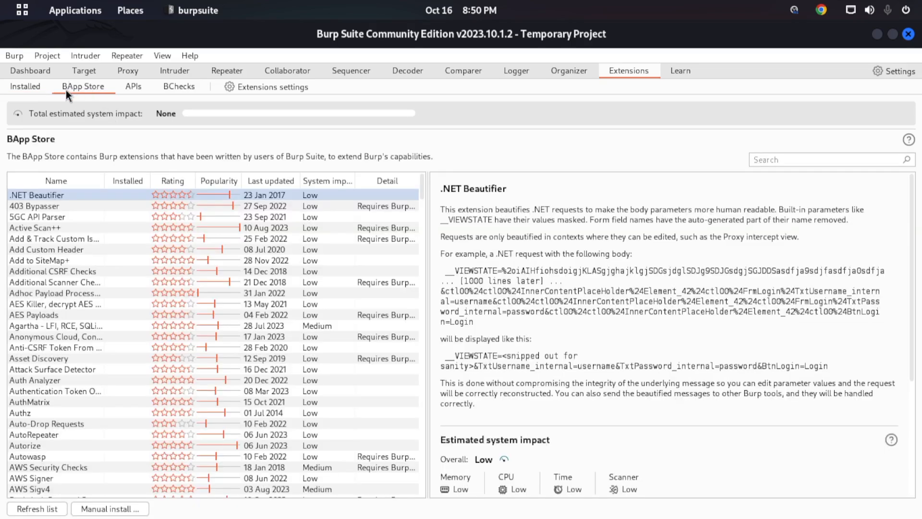
pyautogui.scroll(-15, 210, 277)
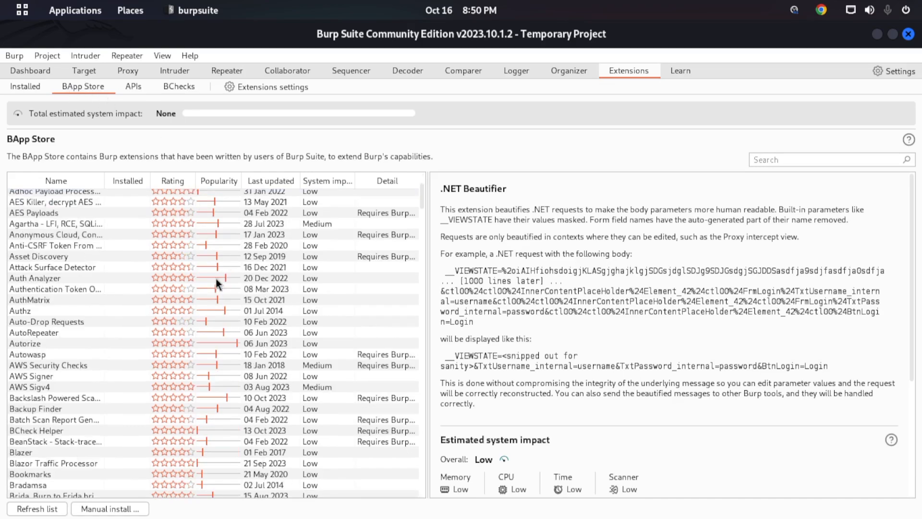
pyautogui.moveTo(422, 227); pyautogui.dragTo(401, 514)
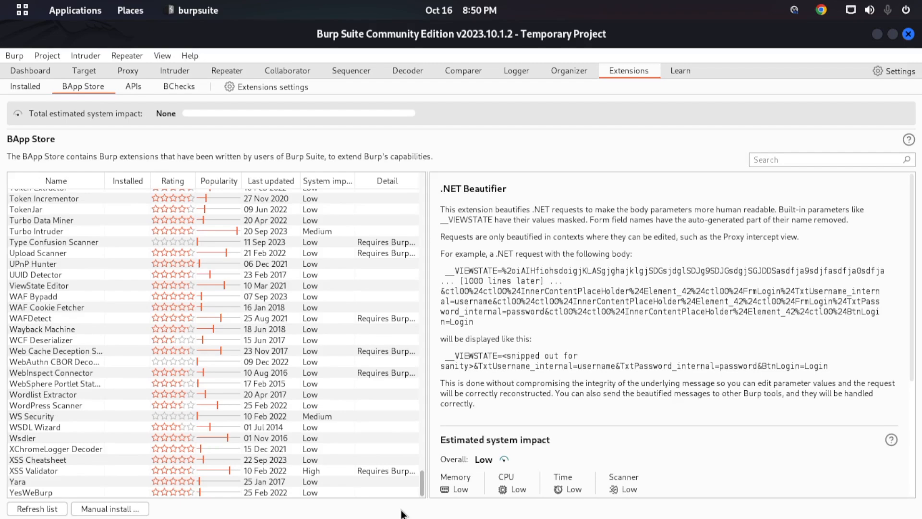
pyautogui.scroll(20, 206, 220)
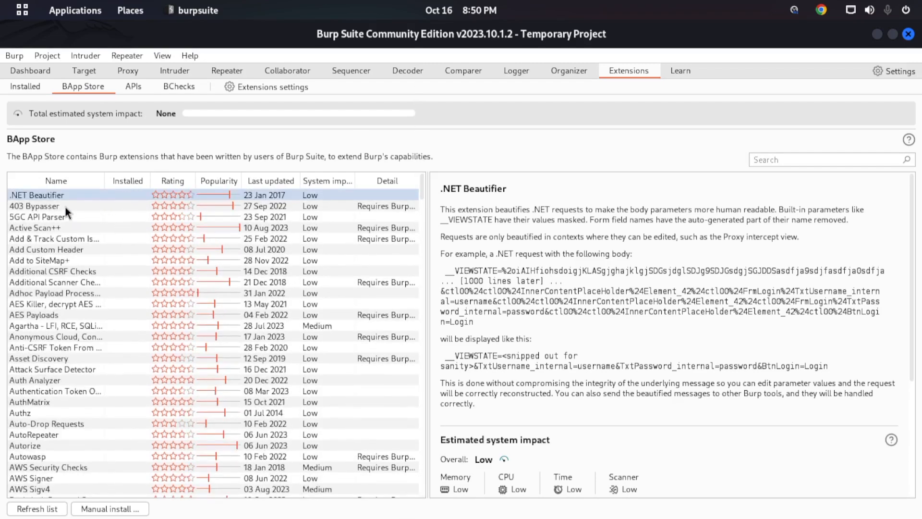
pyautogui.click(44, 206)
pyautogui.click(54, 229)
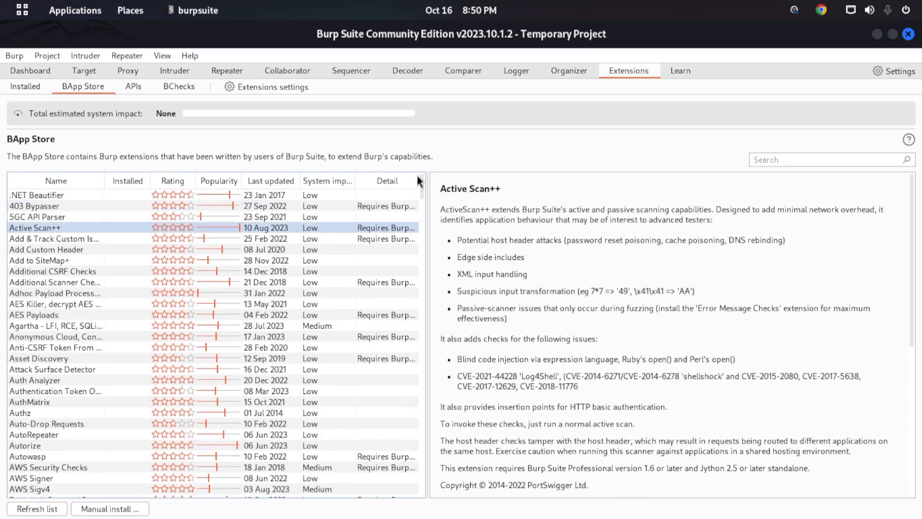
# - Widen the BApp Store list and sort the extensions by popularity, most popular first
pyautogui.moveTo(427, 192); pyautogui.dragTo(693, 196)
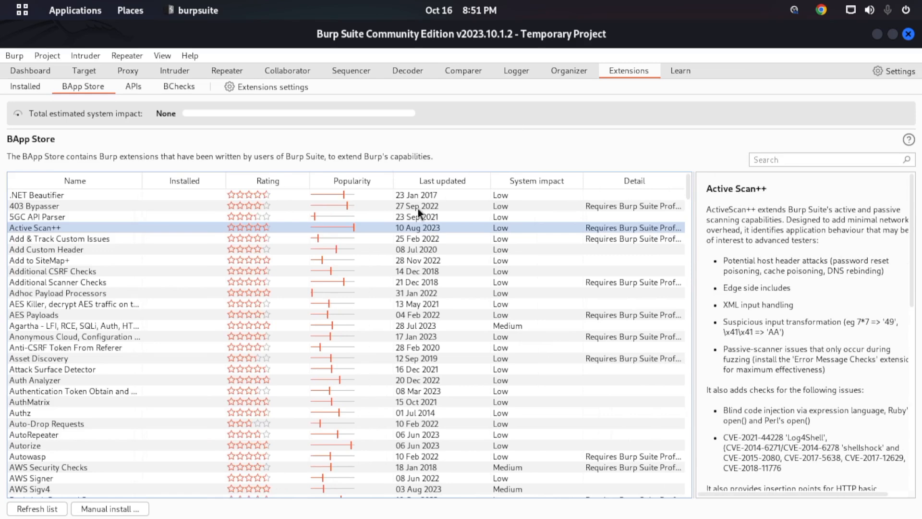
pyautogui.click(366, 184)
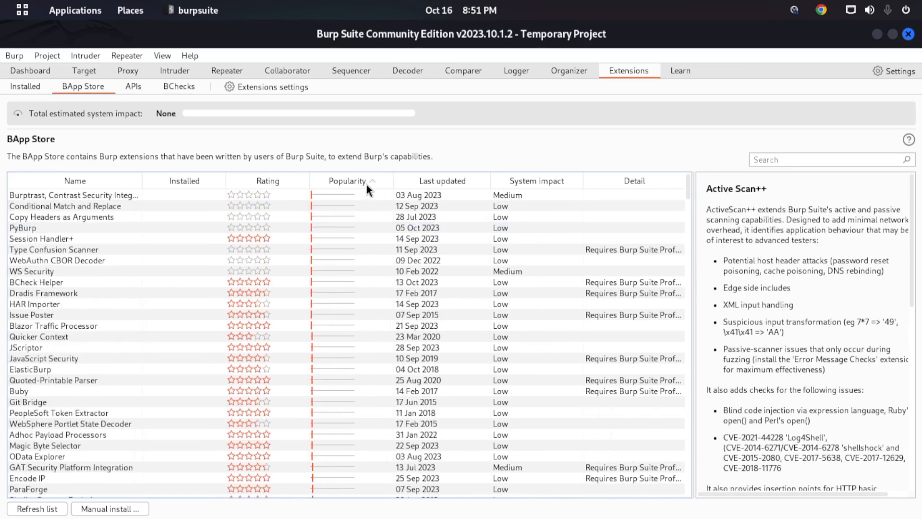
pyautogui.click(323, 195)
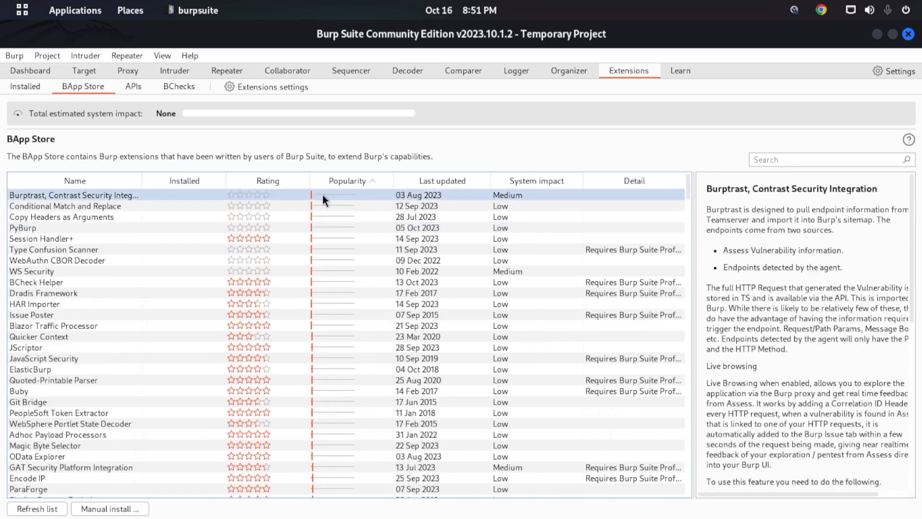
pyautogui.click(367, 179)
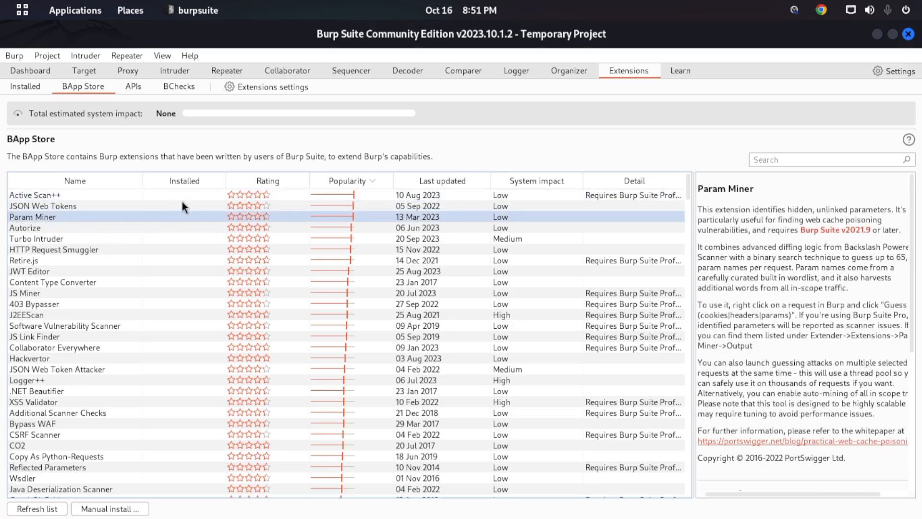
# - View the Param Miner and Turbo Intruder extensions, and look at the built-in Intruder's attack settings for comparison
pyautogui.click(88, 234)
pyautogui.click(90, 219)
pyautogui.click(70, 237)
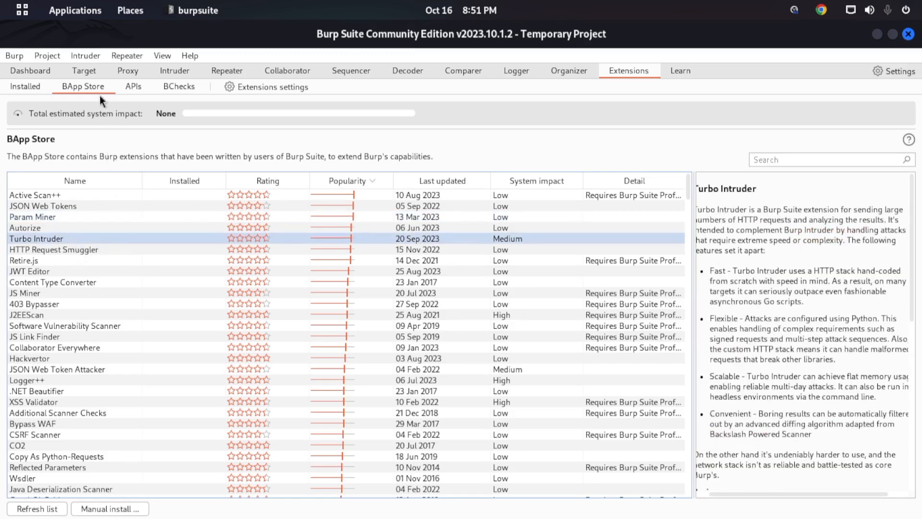
pyautogui.click(173, 70)
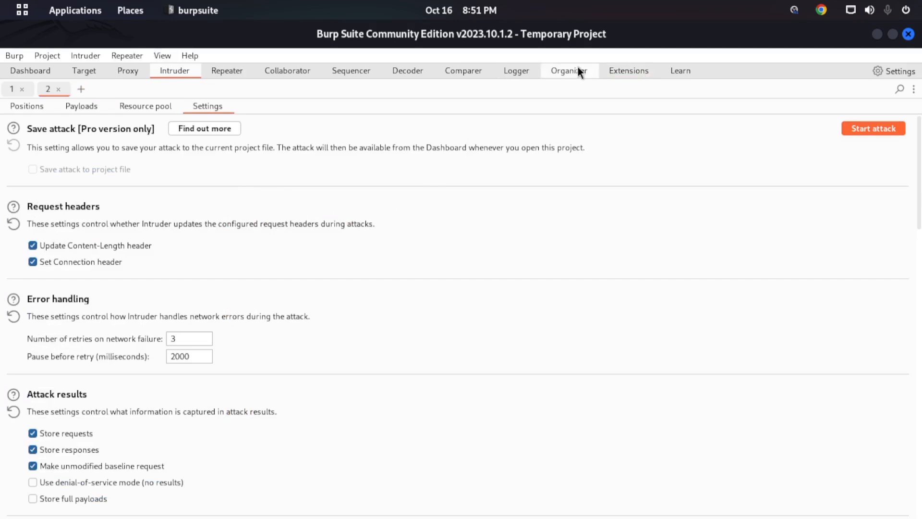
pyautogui.click(620, 72)
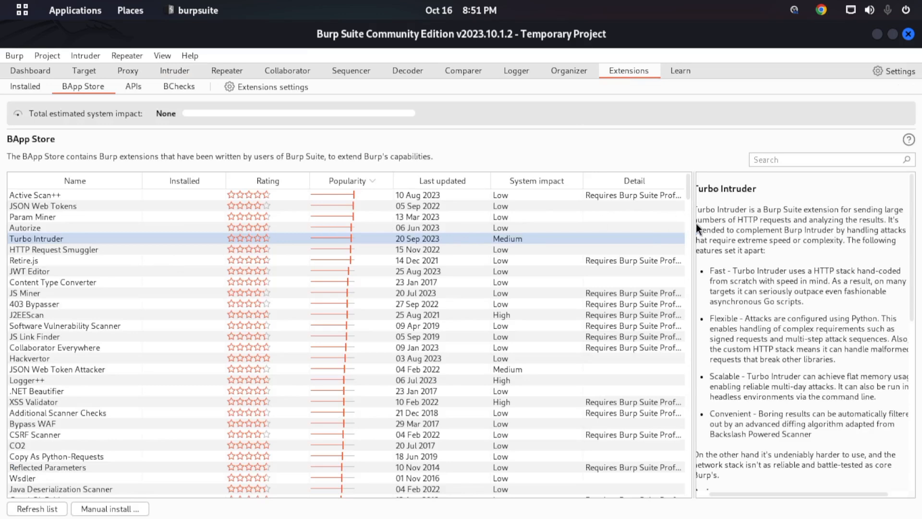
# - Widen the extension details area and read Turbo Intruder's features, system impact and version information
pyautogui.moveTo(690, 222); pyautogui.dragTo(534, 185)
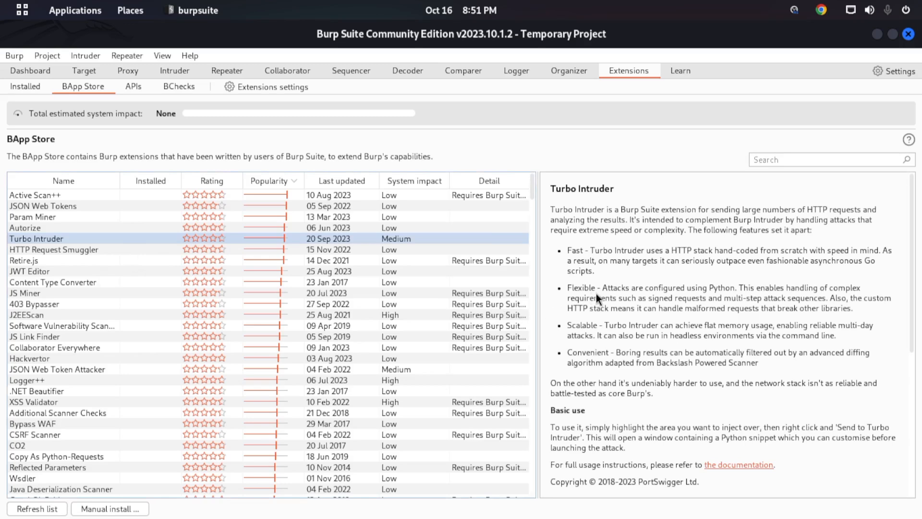
pyautogui.moveTo(573, 288); pyautogui.dragTo(606, 299)
pyautogui.moveTo(572, 325); pyautogui.dragTo(626, 363)
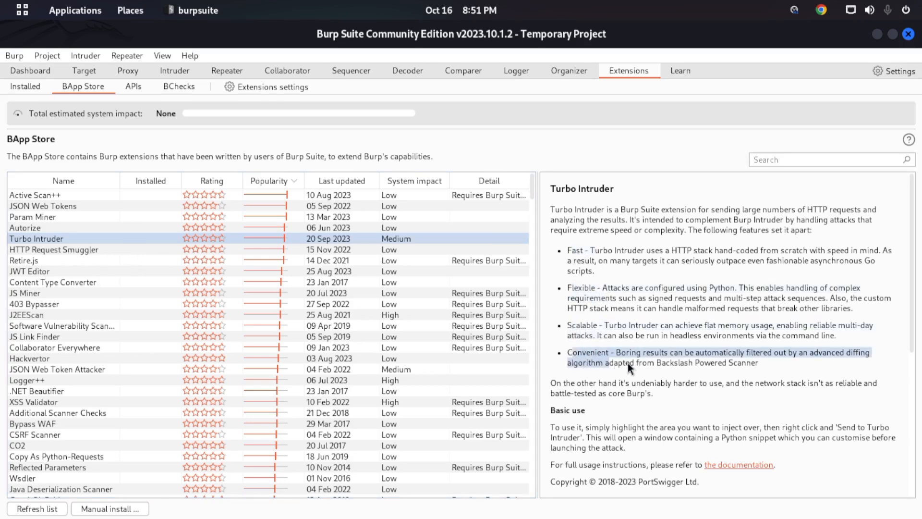
pyautogui.scroll(-5, 630, 373)
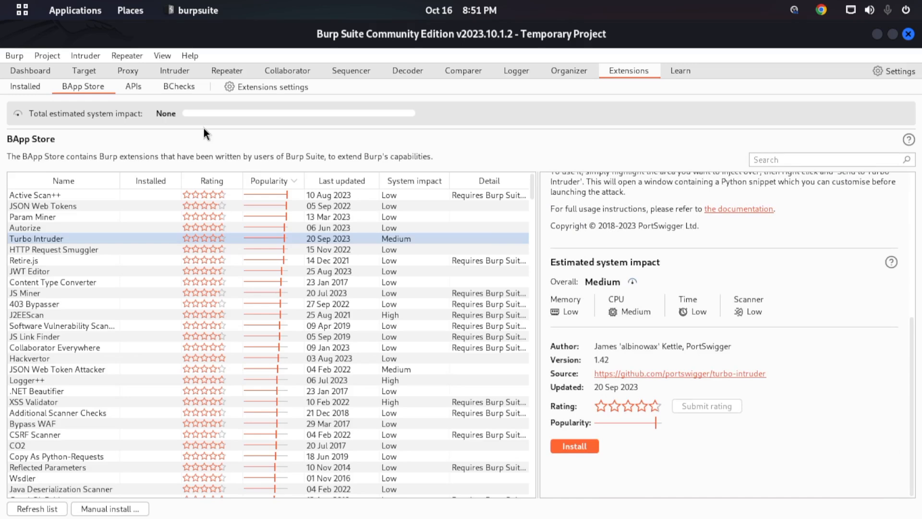
# - Browse further popular extensions, viewing the details of Bypass WAF, XSS Validator, Logger++, JSON Decoder and CSRF Token Tracker
pyautogui.scroll(-5, 191, 327)
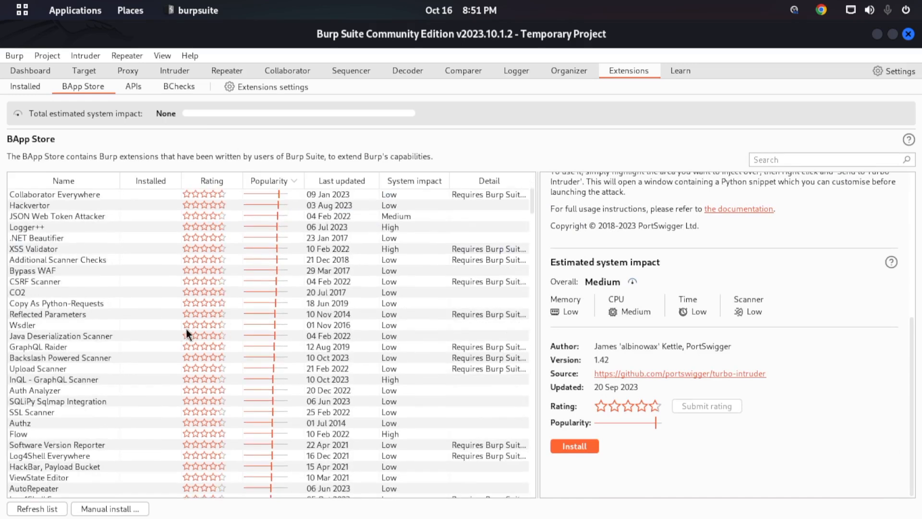
pyautogui.click(58, 272)
pyautogui.click(56, 250)
pyautogui.click(60, 230)
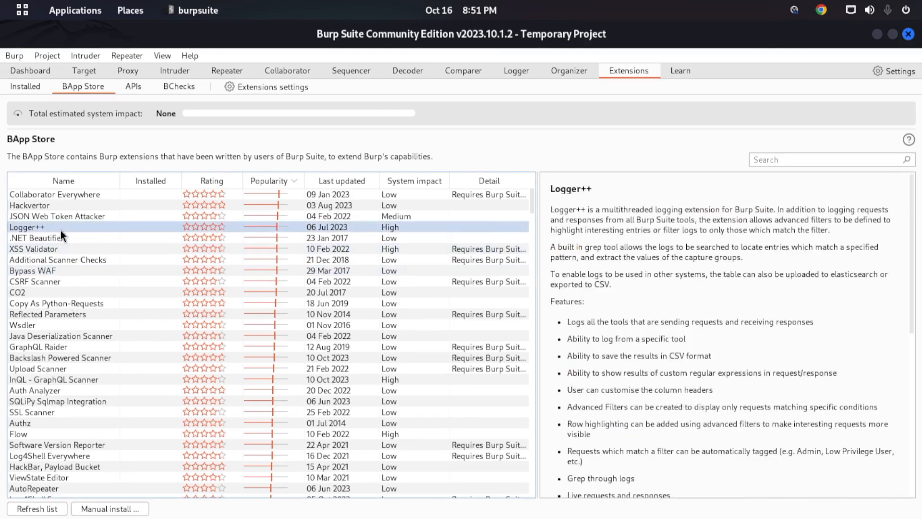
pyautogui.scroll(-10, 48, 349)
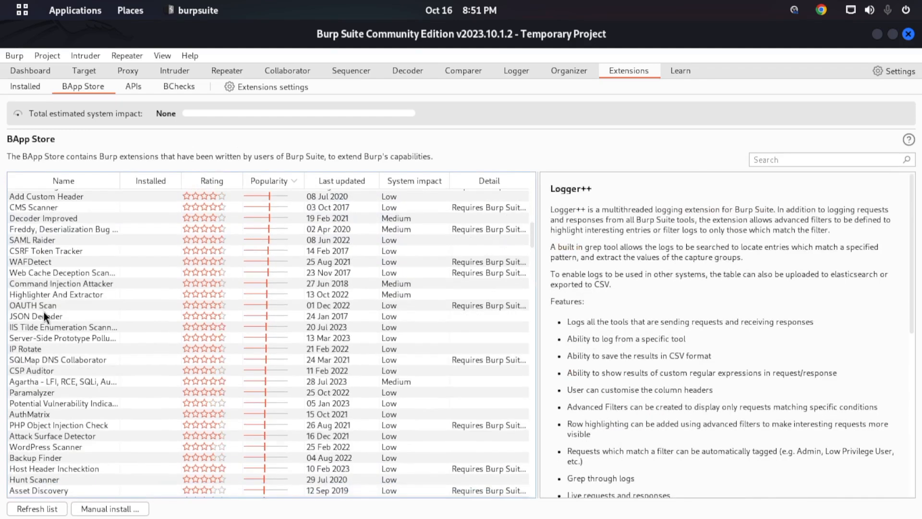
pyautogui.click(44, 315)
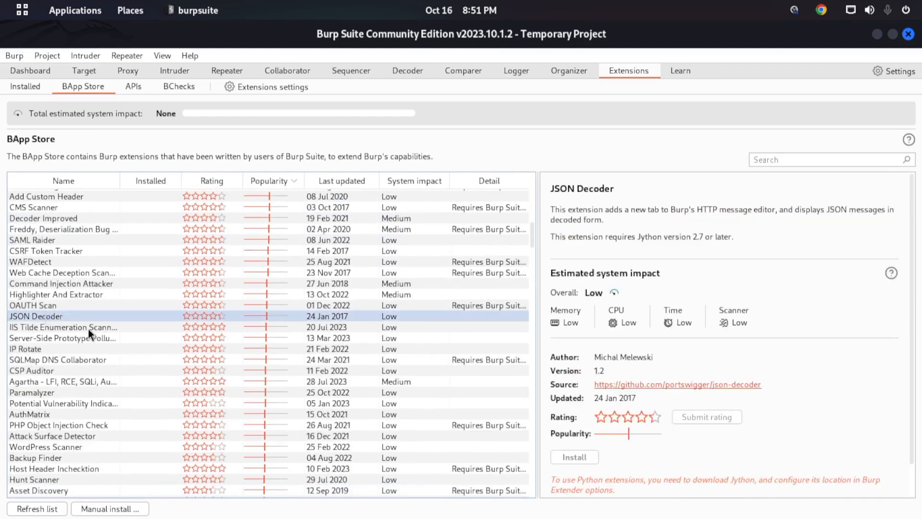
pyautogui.click(47, 247)
pyautogui.scroll(-10, 94, 252)
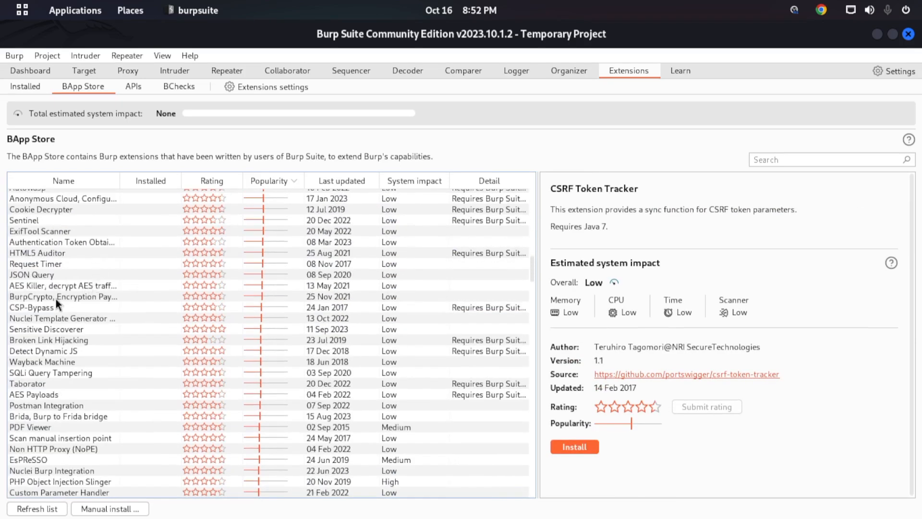
# - View the details of Detect Dynamic JS, JQ and NTLM Challenge Decoder, and browse the rest of the BApp Store list
pyautogui.click(54, 353)
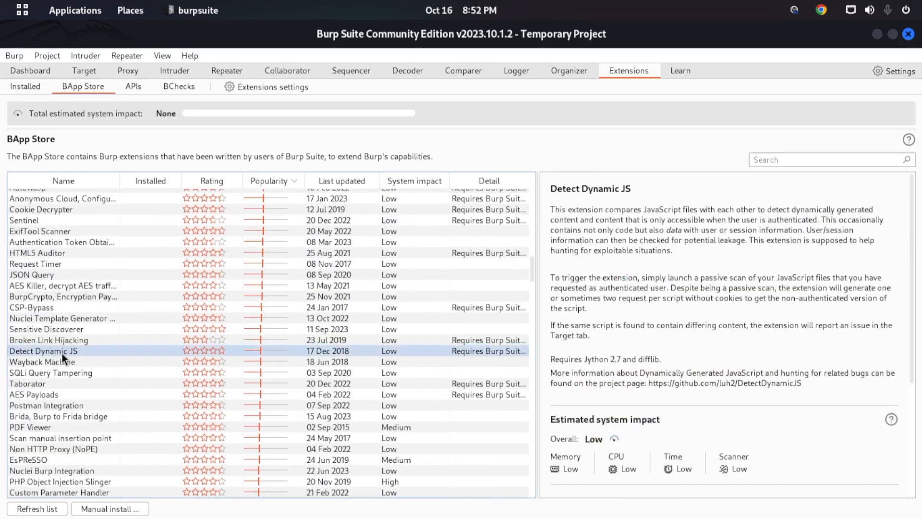
pyautogui.scroll(-8, 62, 354)
pyautogui.click(27, 356)
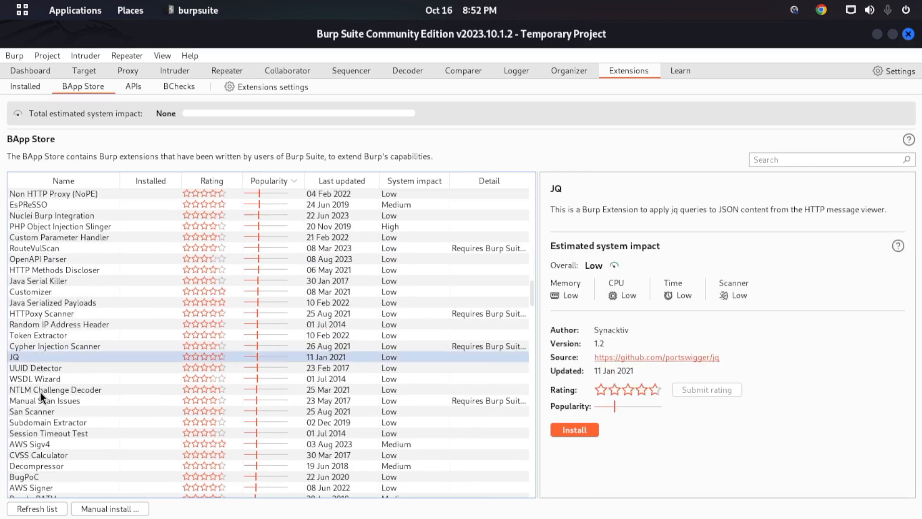
pyautogui.click(40, 391)
pyautogui.scroll(-5, 293, 336)
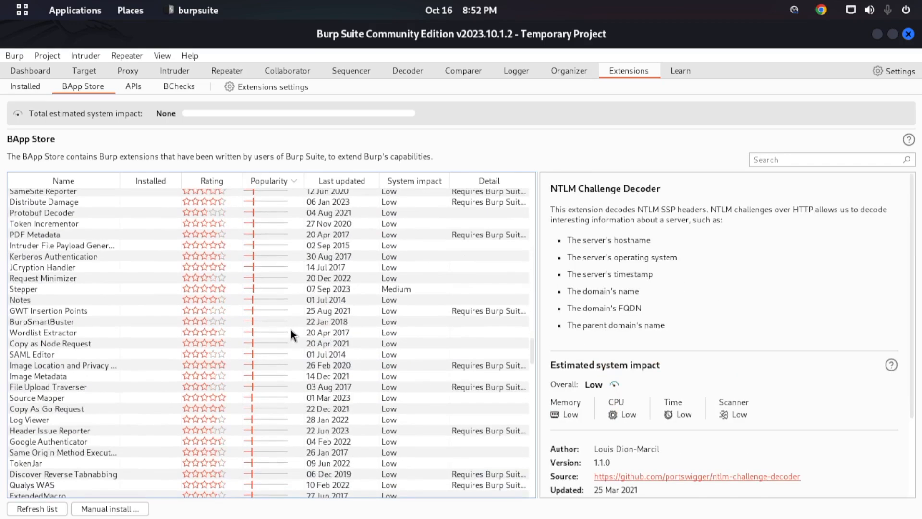
pyautogui.scroll(-10, 283, 385)
pyautogui.scroll(-15, 305, 373)
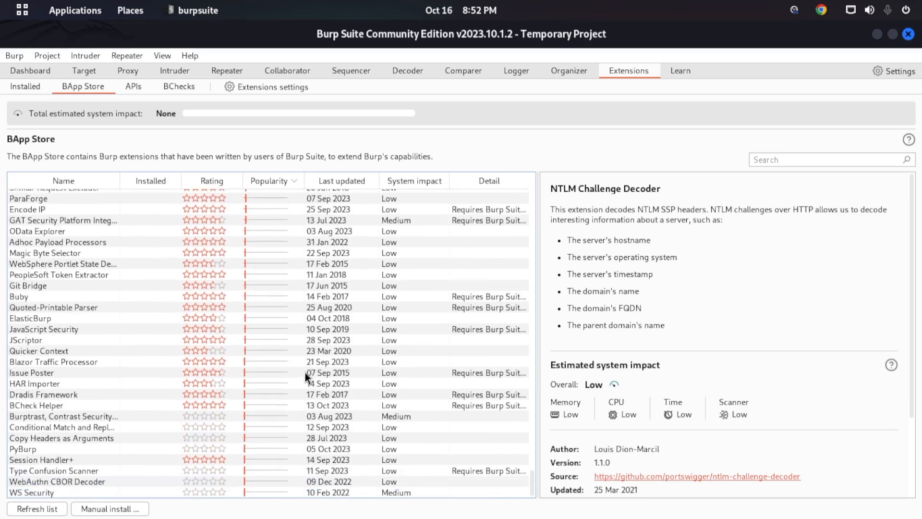
pyautogui.scroll(10, 194, 217)
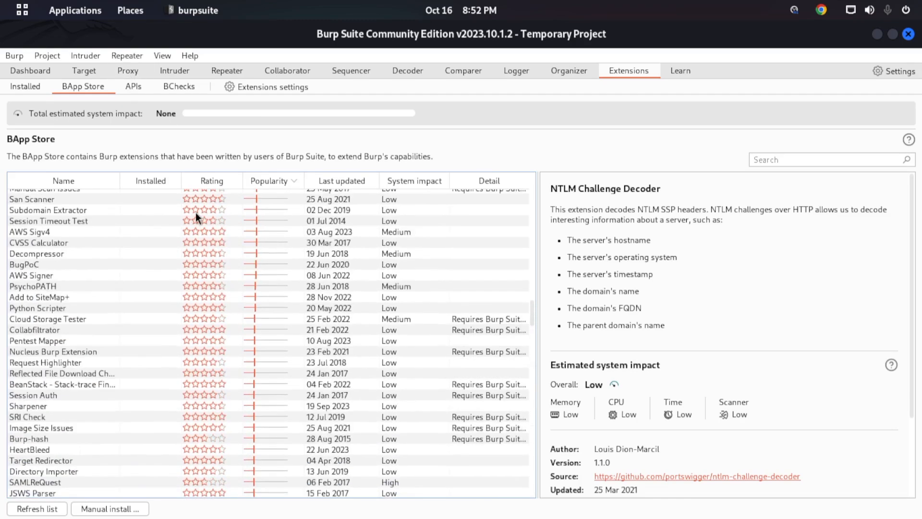
pyautogui.scroll(10, 334, 260)
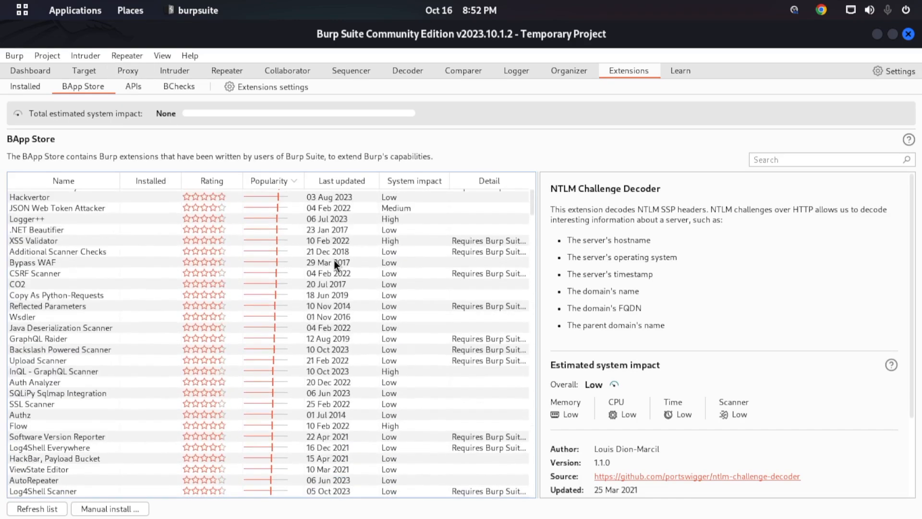
# - View the Burp Extender APIs and glance at the extensions settings, then return to the BApp Store
pyautogui.click(135, 87)
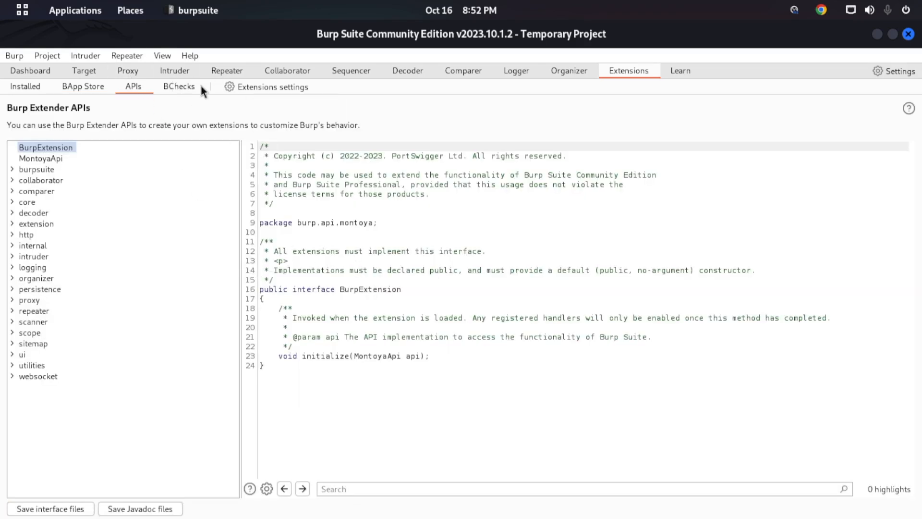
pyautogui.click(252, 88)
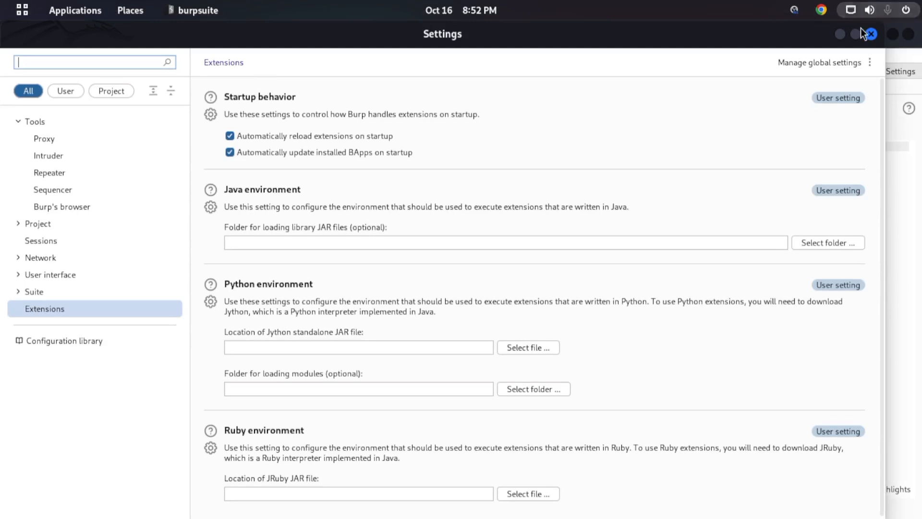
pyautogui.click(872, 34)
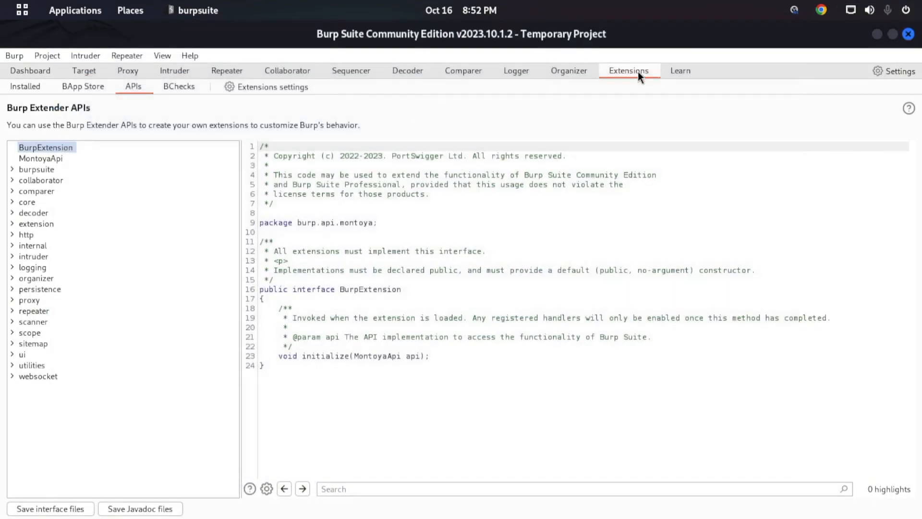
pyautogui.click(74, 87)
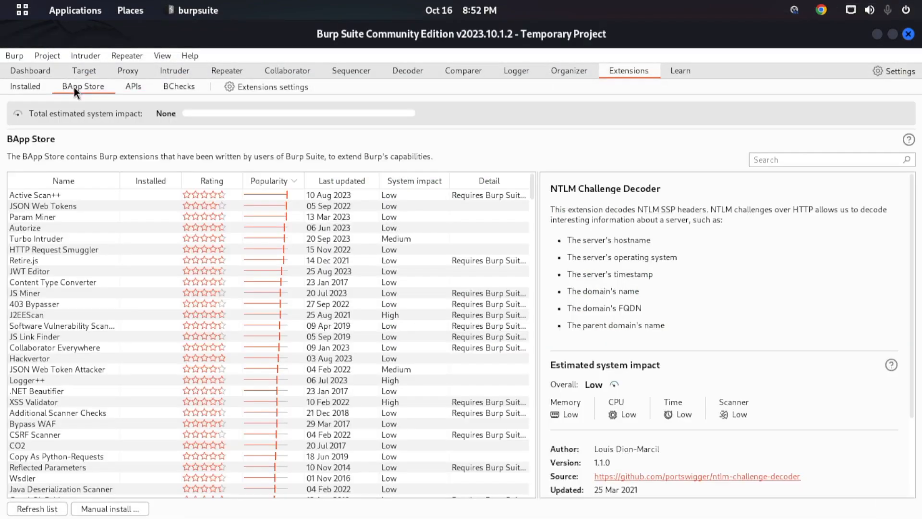
# - Review the startup, Java, Python and Ruby extension settings, including the library JAR folder chooser, and close them without changes
pyautogui.click(239, 86)
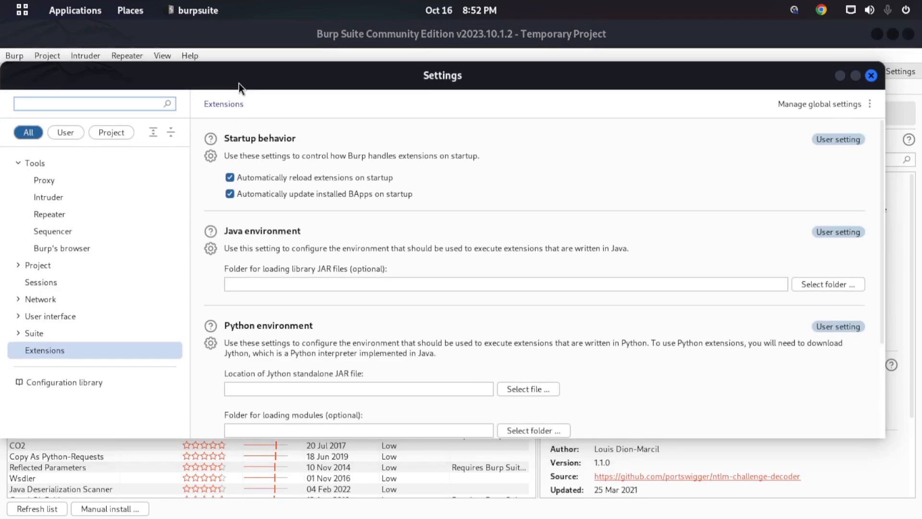
pyautogui.click(855, 76)
pyautogui.scroll(-1, 325, 300)
pyautogui.scroll(1, 324, 301)
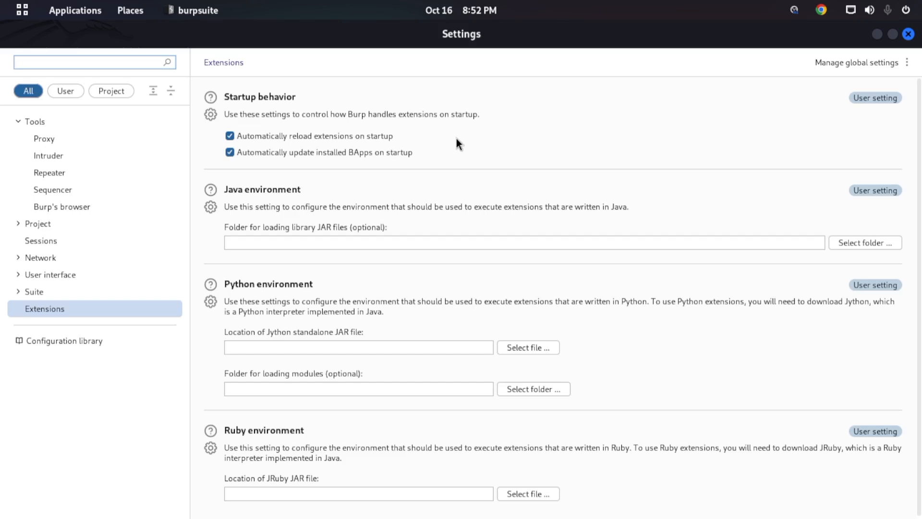
pyautogui.click(851, 244)
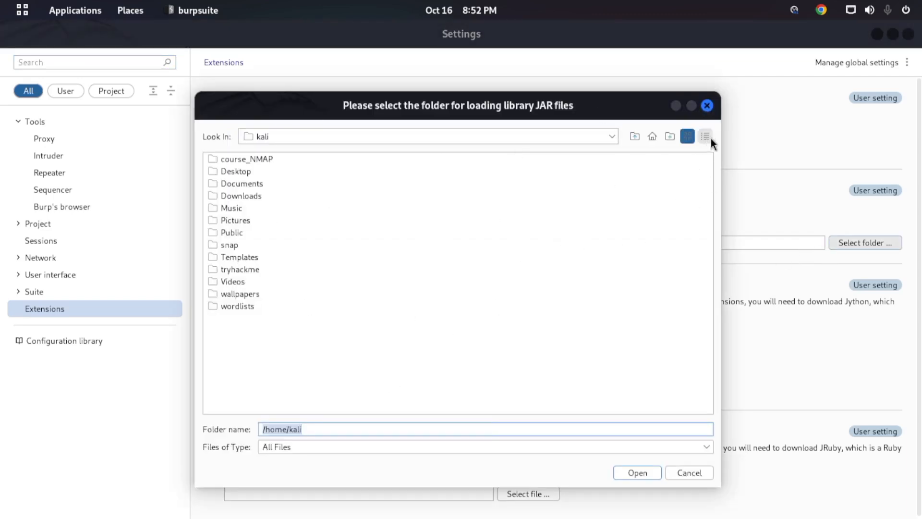
pyautogui.click(707, 106)
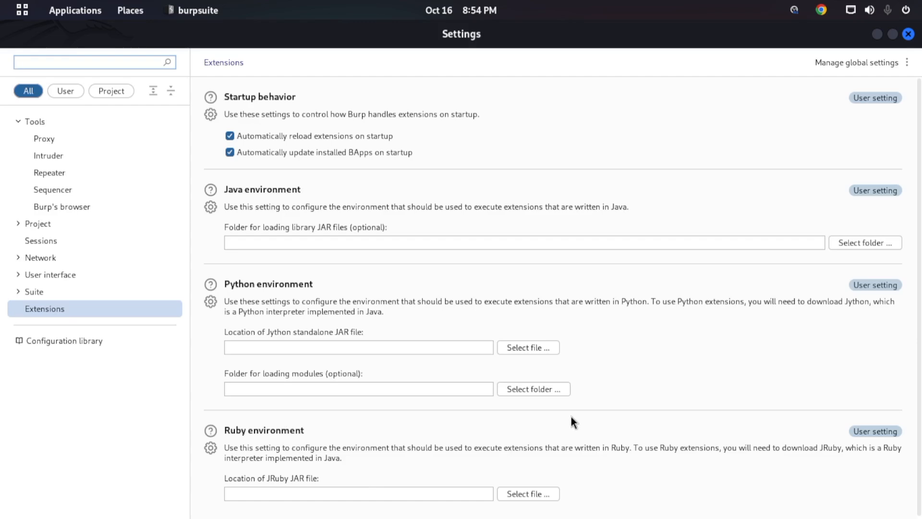
pyautogui.click(909, 33)
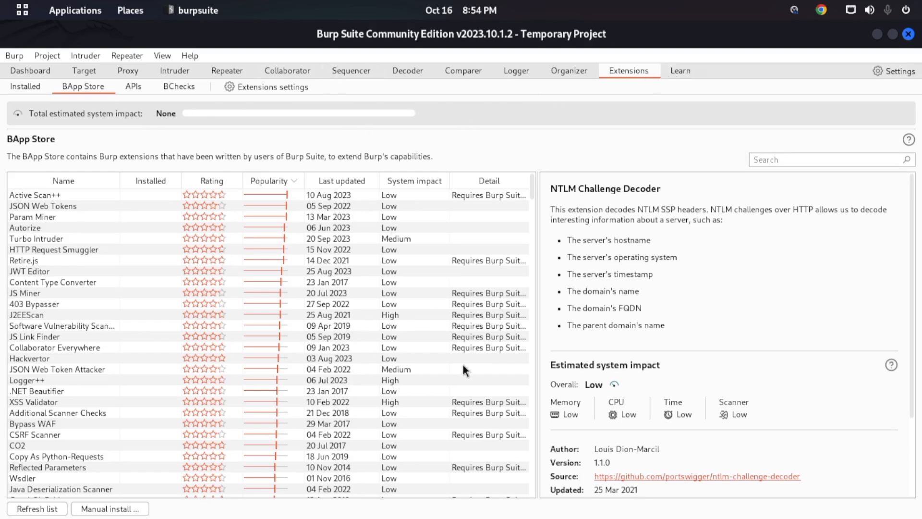
# - Open the Getting started with Burp Suite tutorial from the Learn page and close the unrelated YouTube tab in Chrome
pyautogui.moveTo(534, 192); pyautogui.dragTo(533, 165)
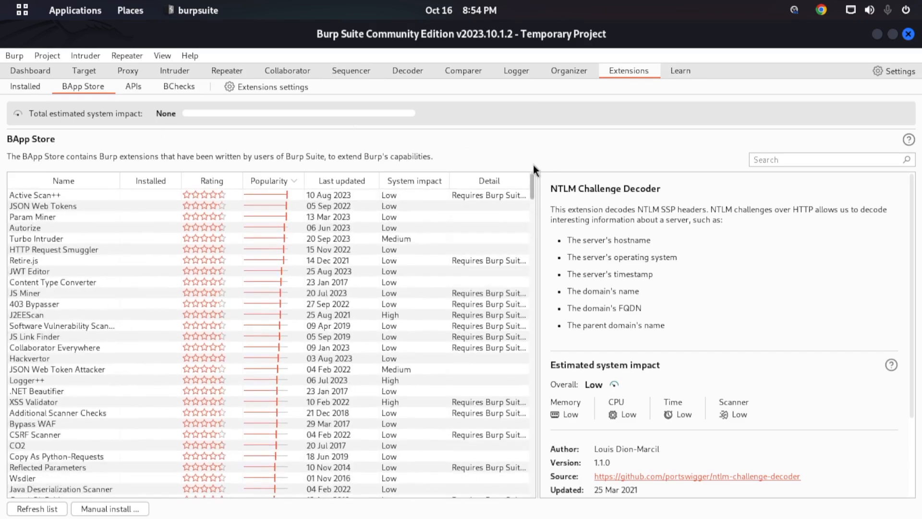
pyautogui.click(684, 73)
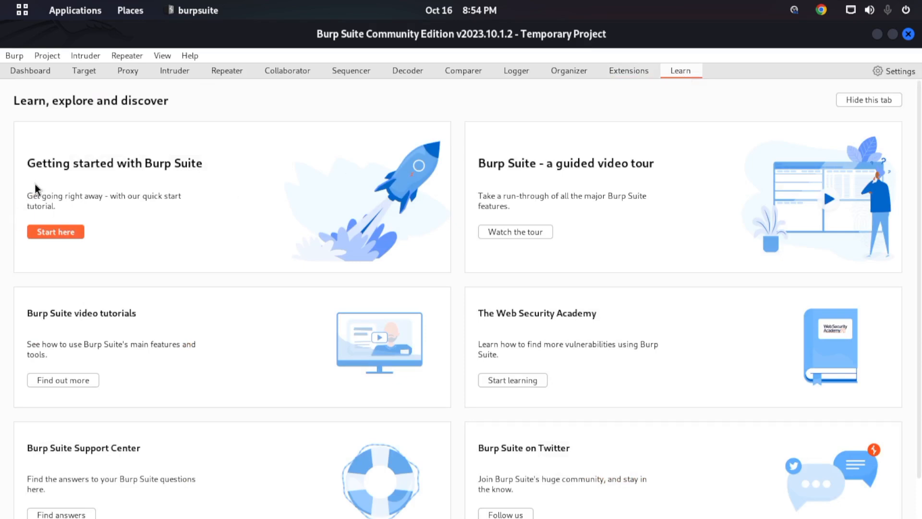
pyautogui.click(48, 236)
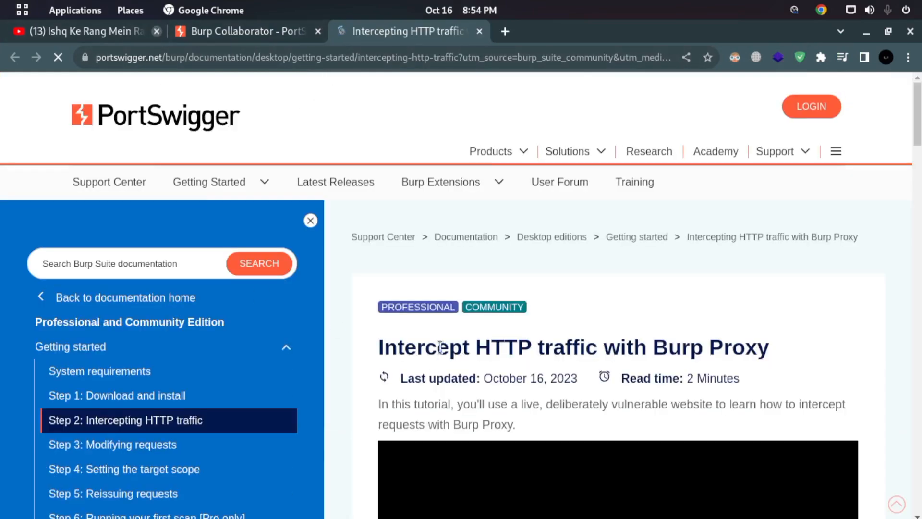
pyautogui.click(157, 31)
# - Skim the Intercept HTTP traffic with Burp Proxy tutorial, including its video and the instructions for launching Burp's browser
pyautogui.scroll(-3, 461, 339)
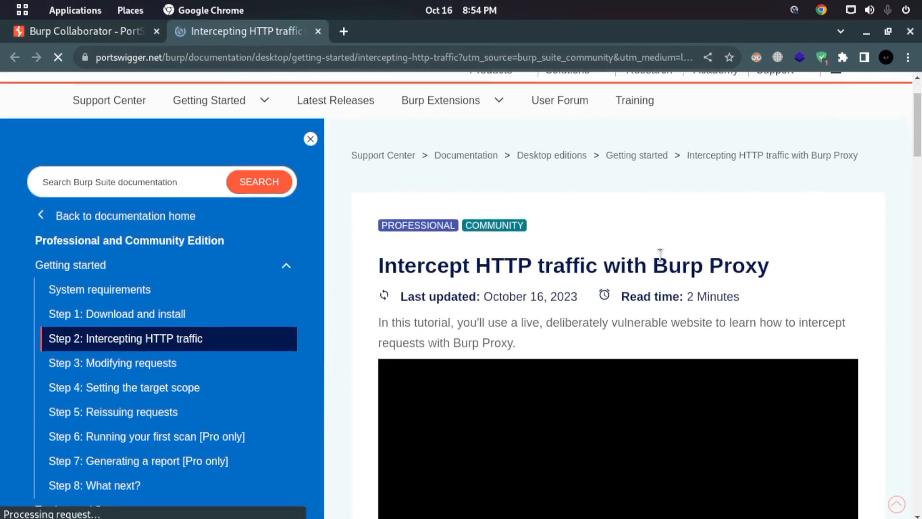
pyautogui.scroll(-5, 682, 260)
pyautogui.scroll(-6, 529, 292)
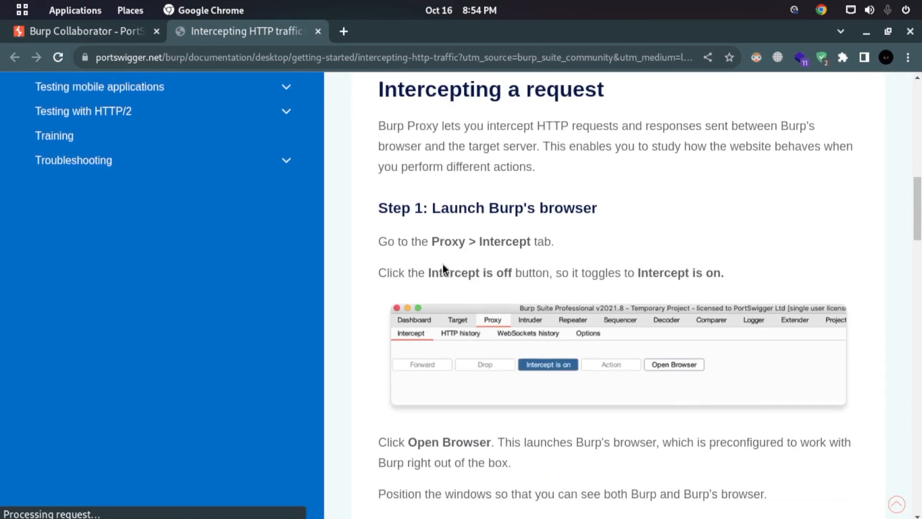
pyautogui.scroll(13, 442, 268)
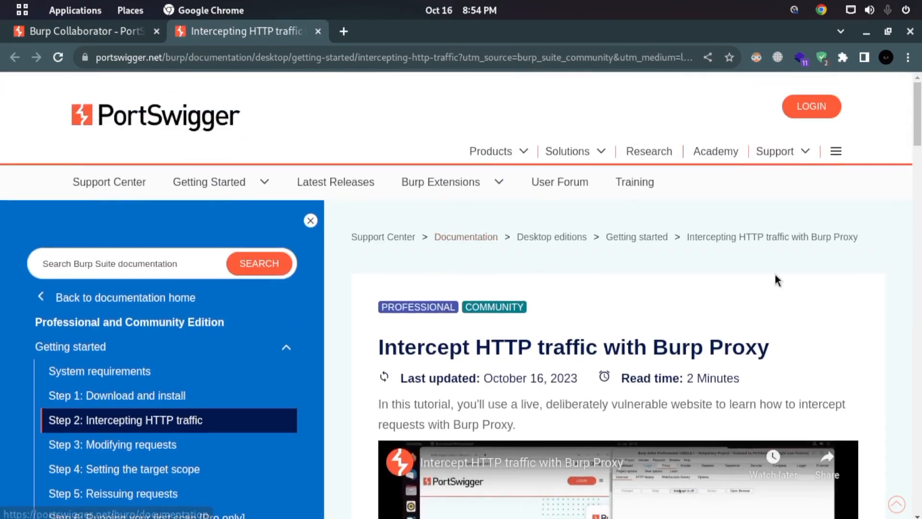
pyautogui.scroll(-6, 661, 280)
pyautogui.scroll(-6, 919, 222)
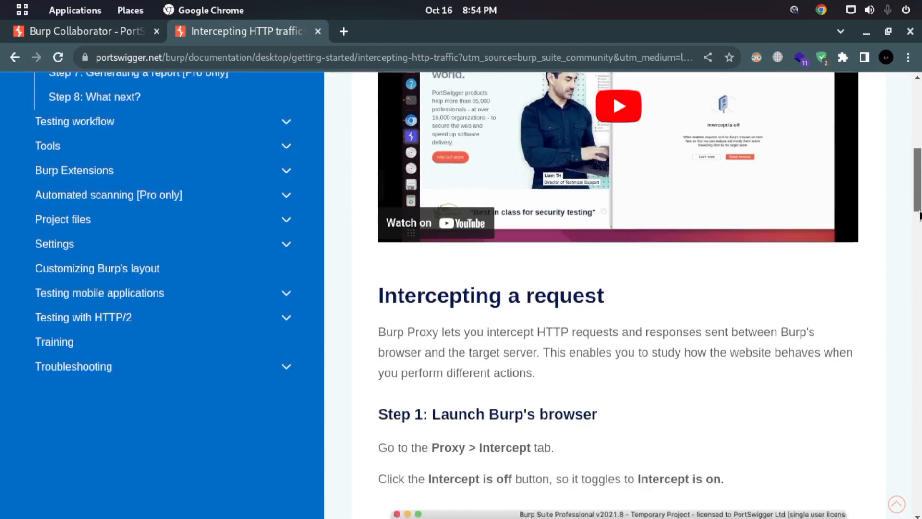
pyautogui.scroll(-14, 919, 222)
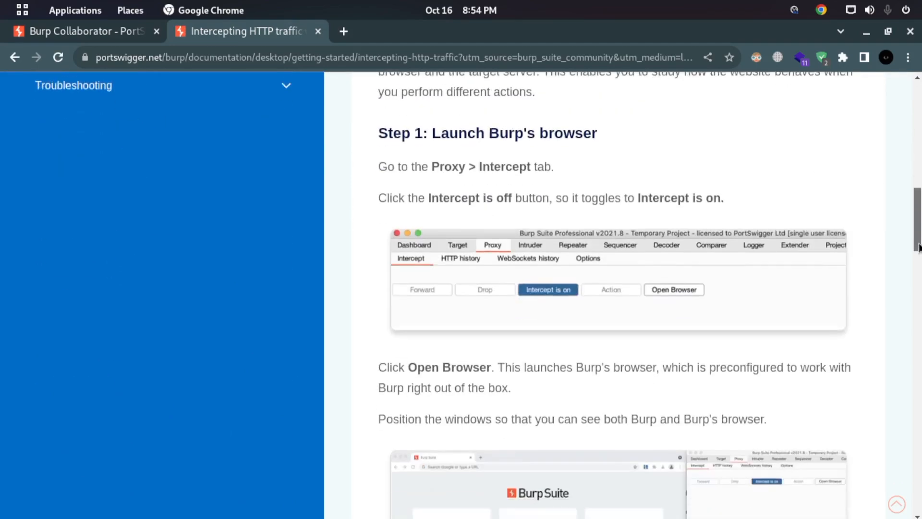
pyautogui.scroll(16, 919, 222)
pyautogui.scroll(3, 917, 192)
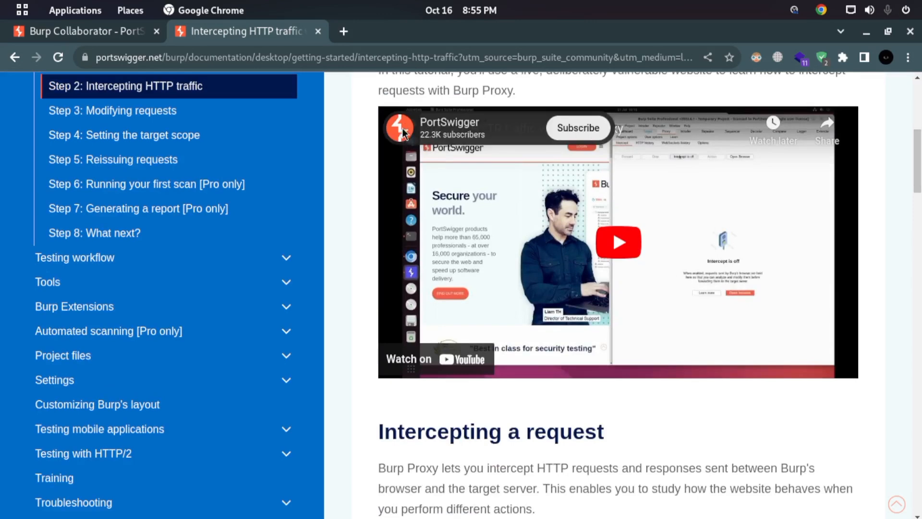
# - Switch from Chrome back to the Learn page in Burp Suite
pyautogui.press('super')
pyautogui.scroll(3, 387, 211)
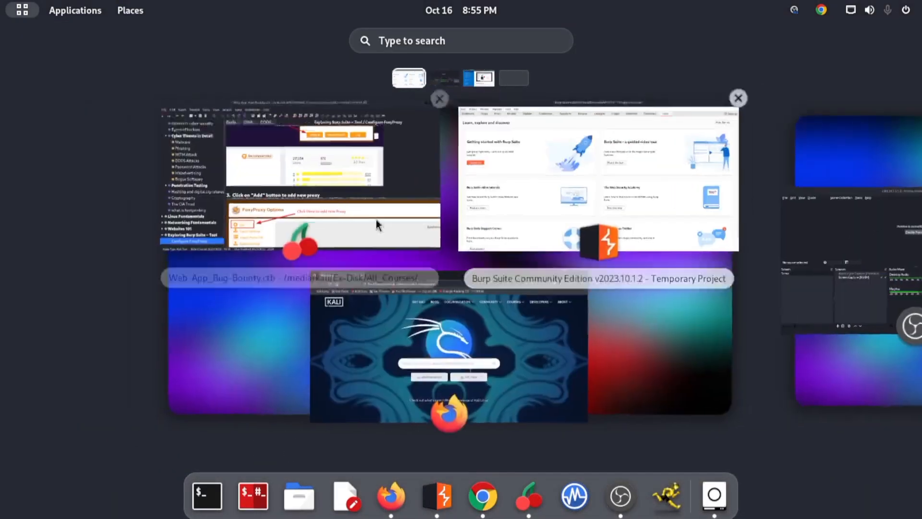
pyautogui.click(376, 222)
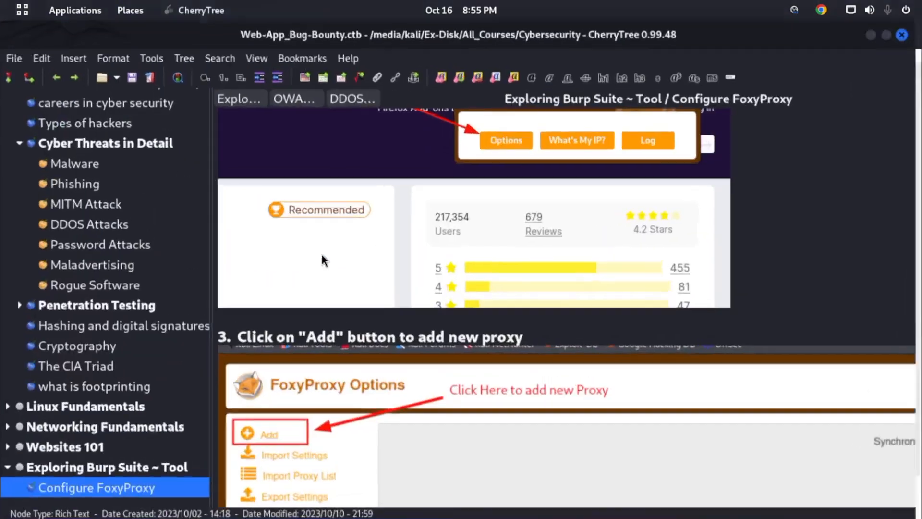
pyautogui.press('super')
pyautogui.click(597, 190)
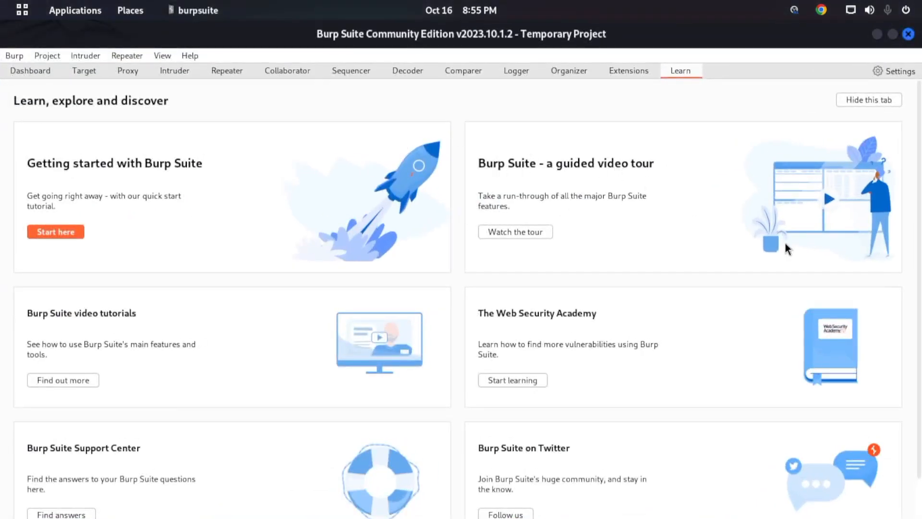
# - Open the guided video tour of Burp Suite, close its browser tab and return to Burp Suite's Learn page
pyautogui.click(527, 233)
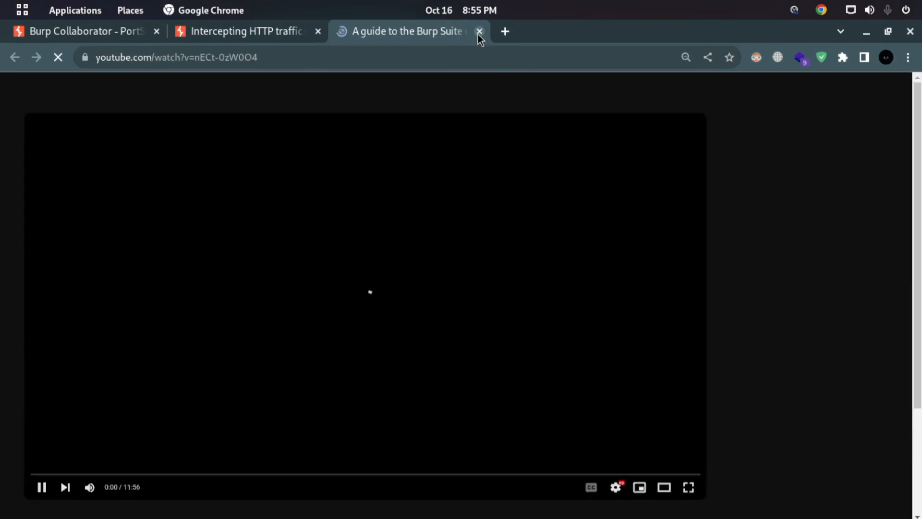
pyautogui.moveTo(1, 1)
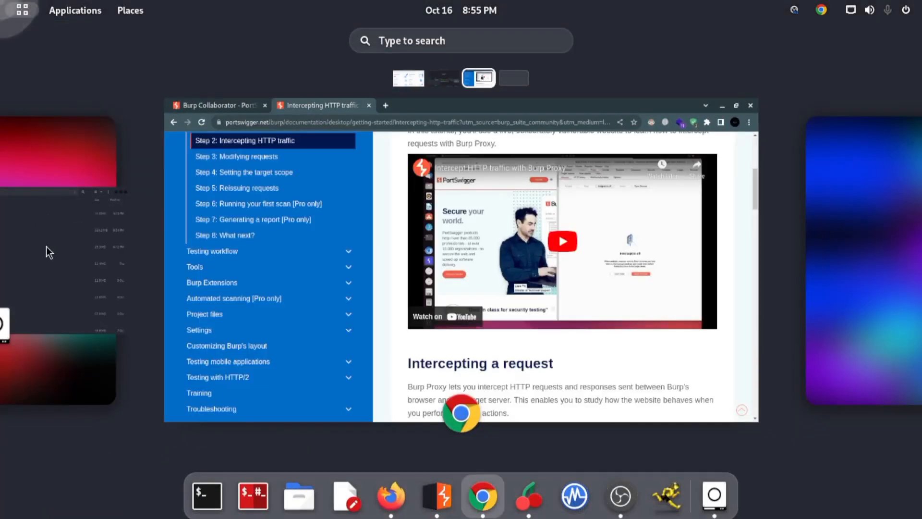
pyautogui.click(44, 254)
pyautogui.click(549, 188)
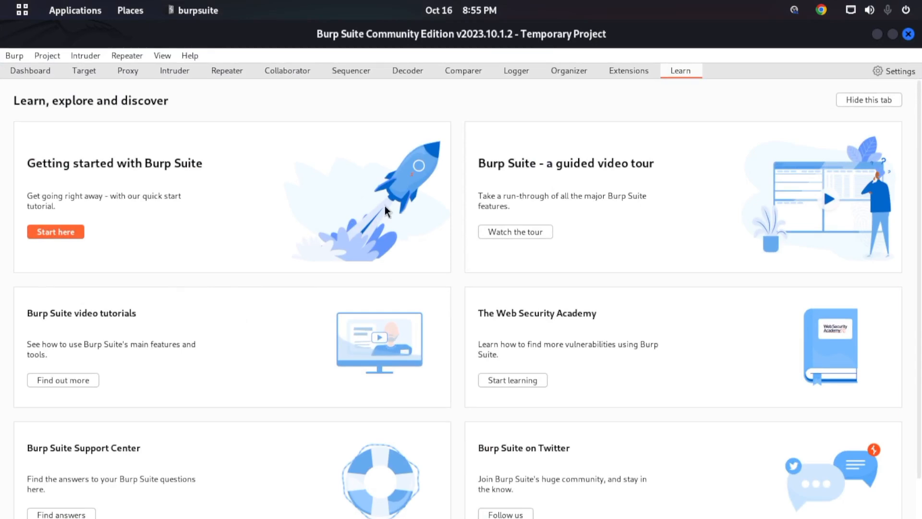
# - Open the Web Security Academy from the Learn page and skim its getting-started page, including how the academy works
pyautogui.scroll(-2, 79, 307)
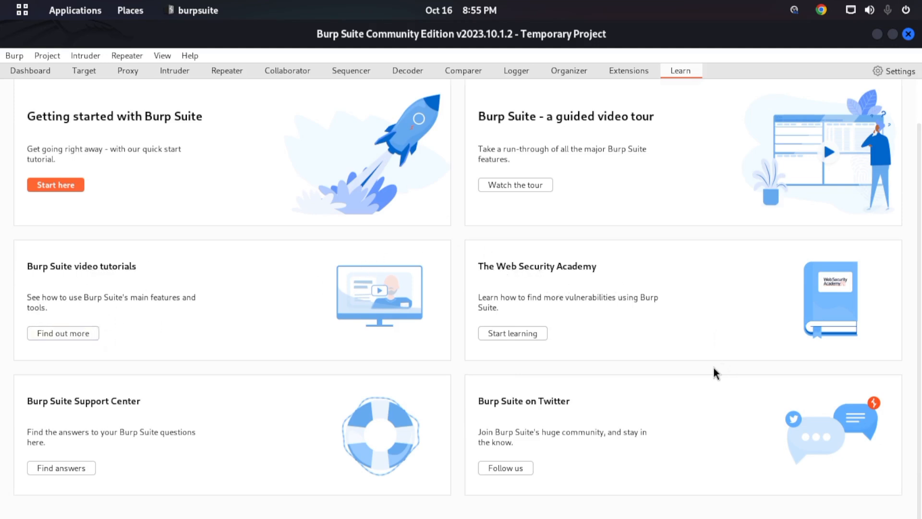
pyautogui.click(531, 331)
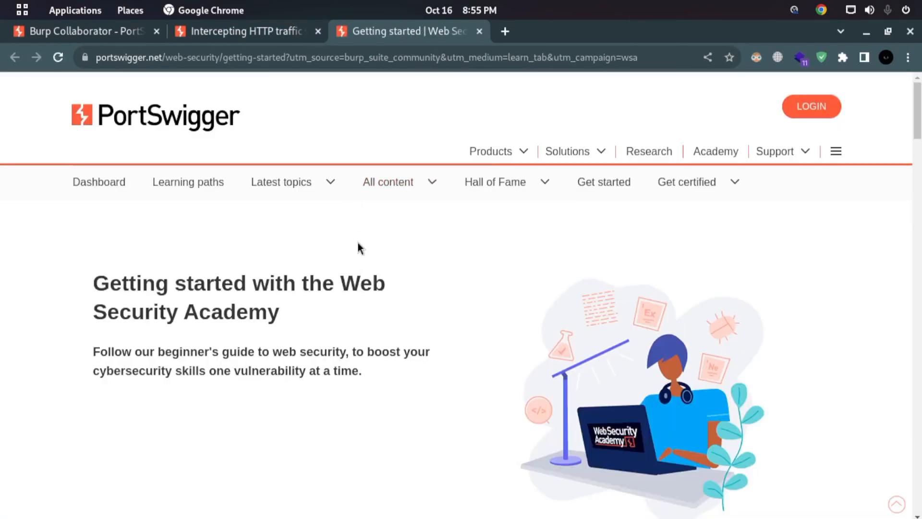
pyautogui.scroll(-2, 361, 298)
pyautogui.scroll(-10, 361, 298)
pyautogui.scroll(3, 380, 270)
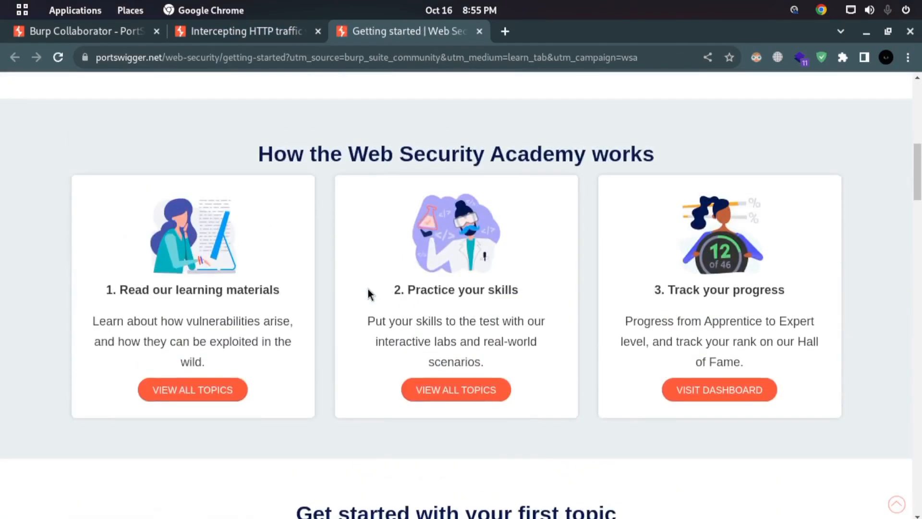
pyautogui.scroll(8, 363, 294)
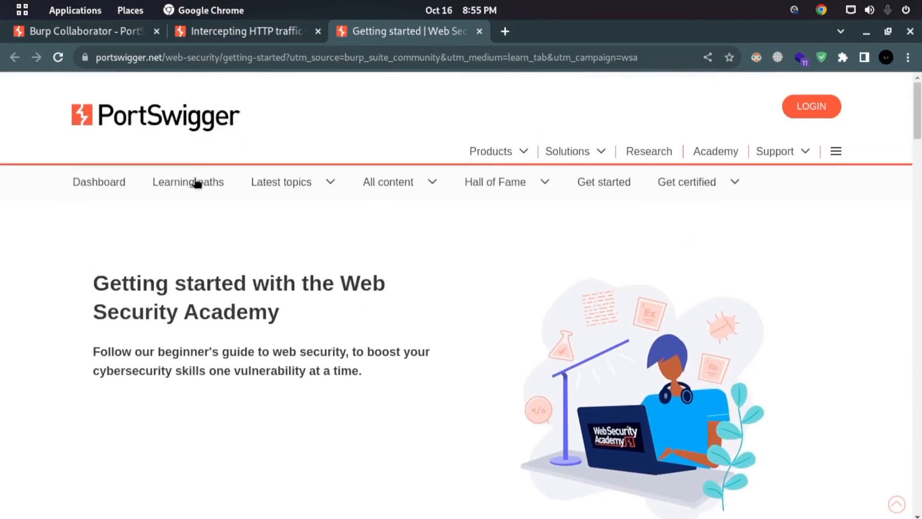
# - Switch to Burp Suite's Learn page and return to the Web Security Academy page in Chrome
pyautogui.moveTo(1, 1)
pyautogui.scroll(2, 59, 267)
pyautogui.scroll(-1, 389, 272)
pyautogui.moveTo(904, 265); pyautogui.dragTo(10, 277)
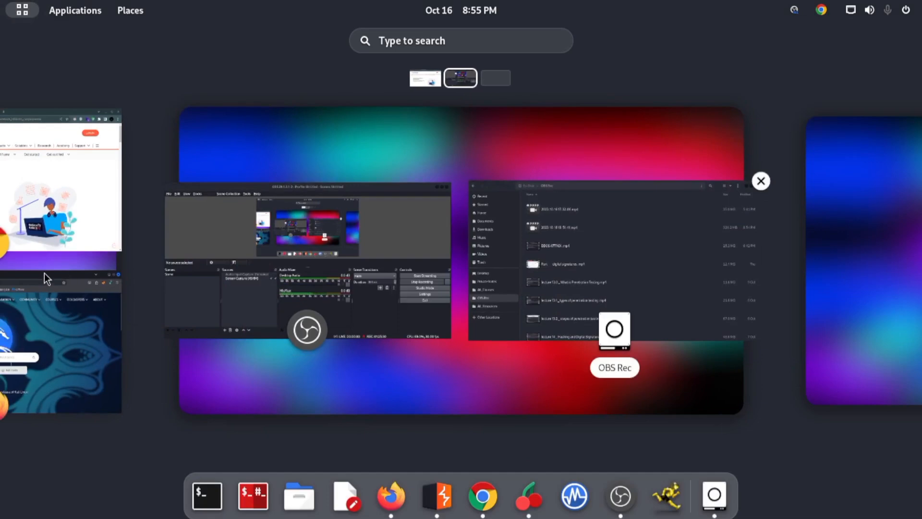
pyautogui.scroll(1, 45, 274)
pyautogui.click(307, 340)
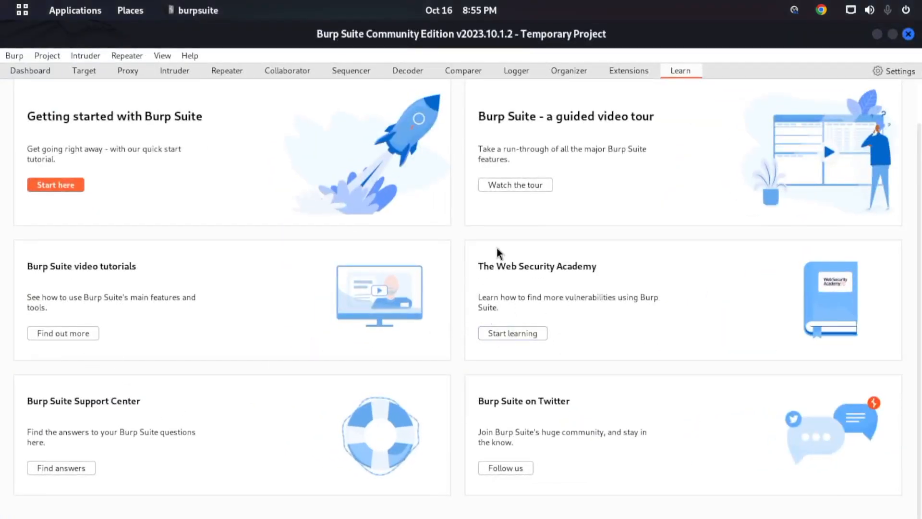
pyautogui.moveTo(1, 1)
pyautogui.click(593, 190)
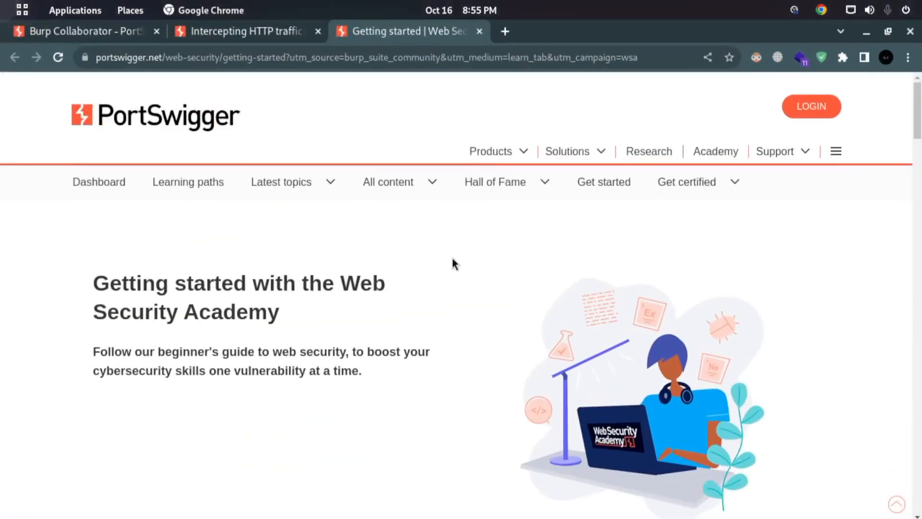
# - Read the Web Security Academy introduction on the getting-started page, highlighting its heading and the beginner's guide sentence
pyautogui.scroll(-2, 318, 329)
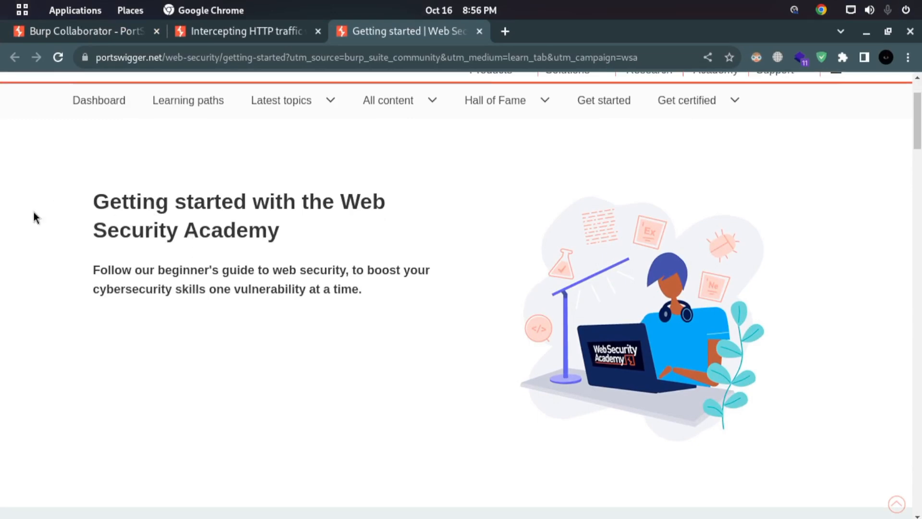
pyautogui.moveTo(90, 212); pyautogui.dragTo(271, 230)
pyautogui.click(271, 230)
pyautogui.moveTo(168, 202); pyautogui.dragTo(297, 206)
pyautogui.moveTo(94, 264); pyautogui.dragTo(187, 268)
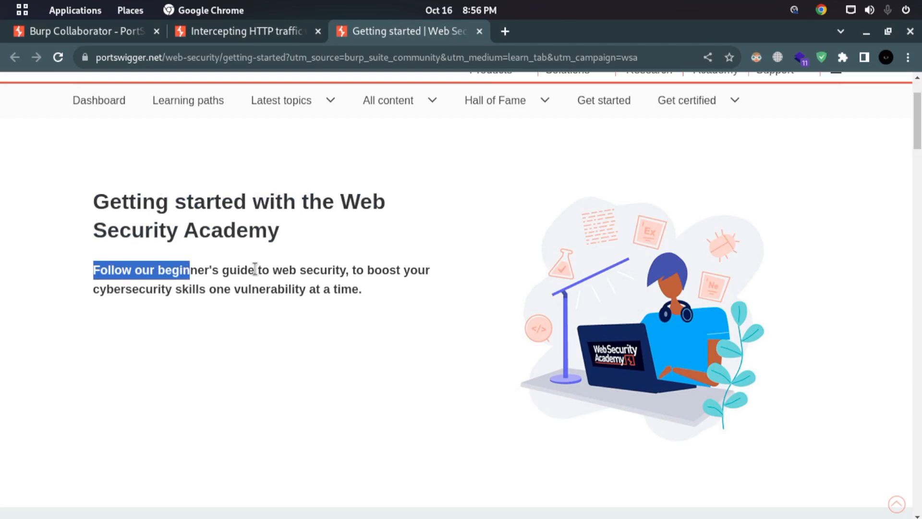
# - Examine the sections on how the Web Security Academy works and getting started with a first topic, and return to the page's beginning
pyautogui.scroll(-3, 382, 268)
pyautogui.scroll(-6, 389, 271)
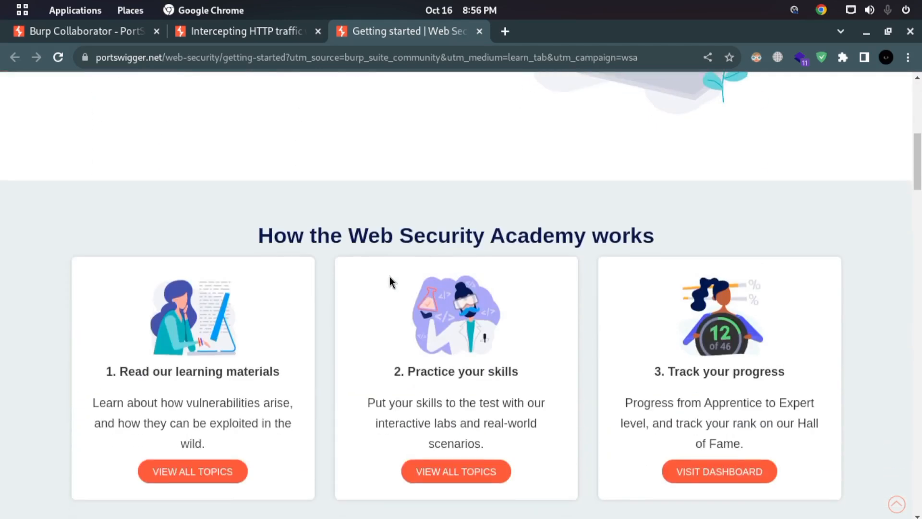
pyautogui.scroll(-8, 393, 282)
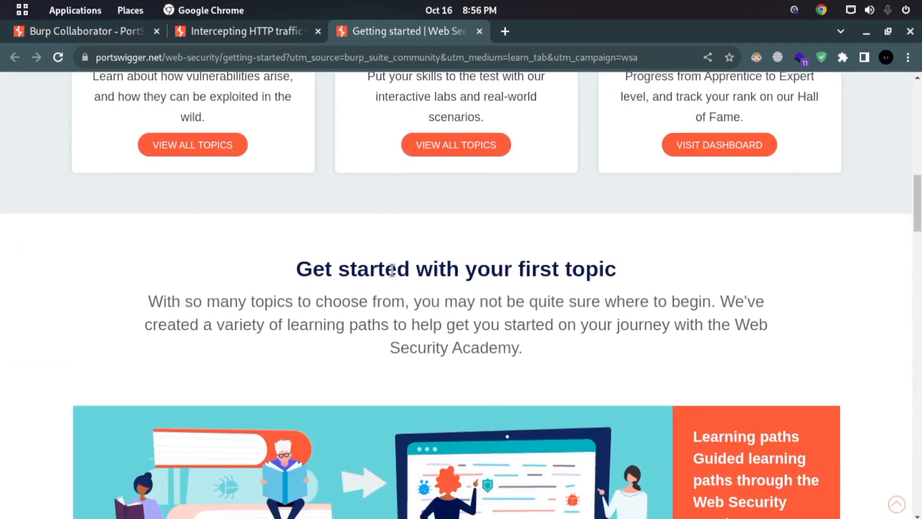
pyautogui.scroll(6, 391, 286)
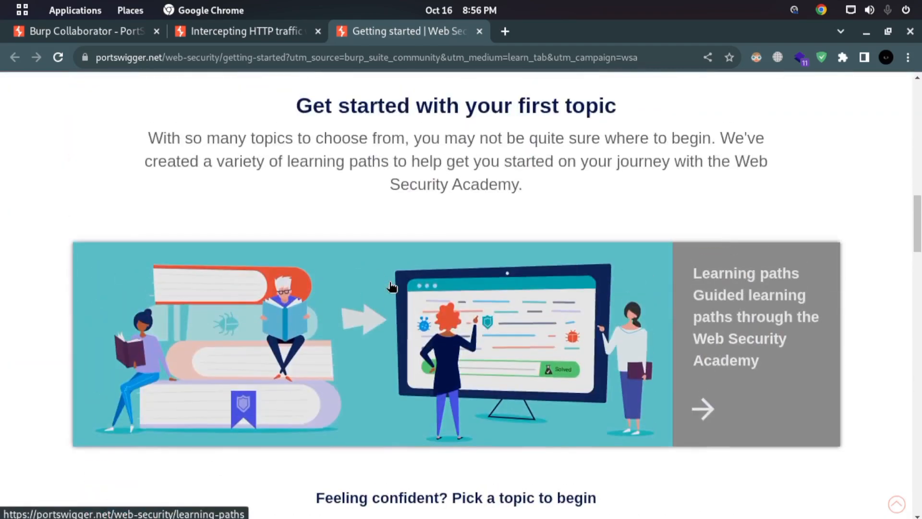
pyautogui.scroll(6, 390, 286)
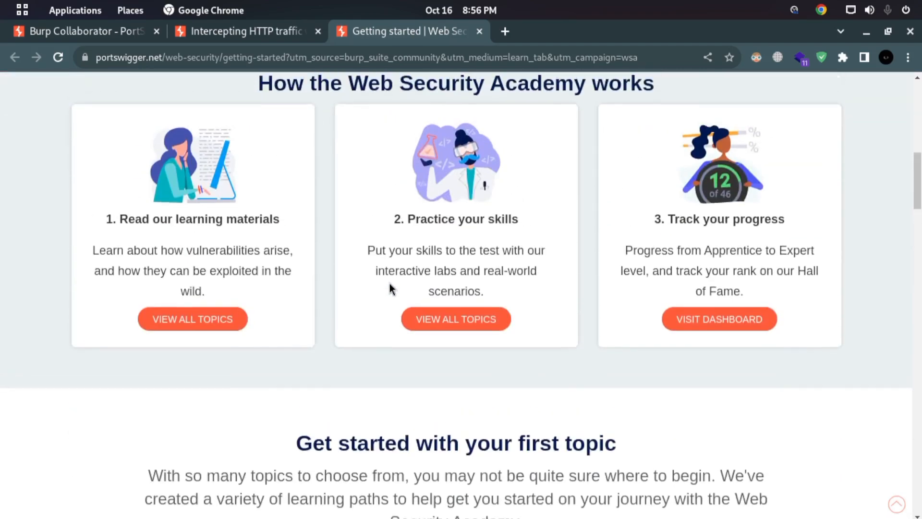
pyautogui.moveTo(258, 233); pyautogui.dragTo(676, 236)
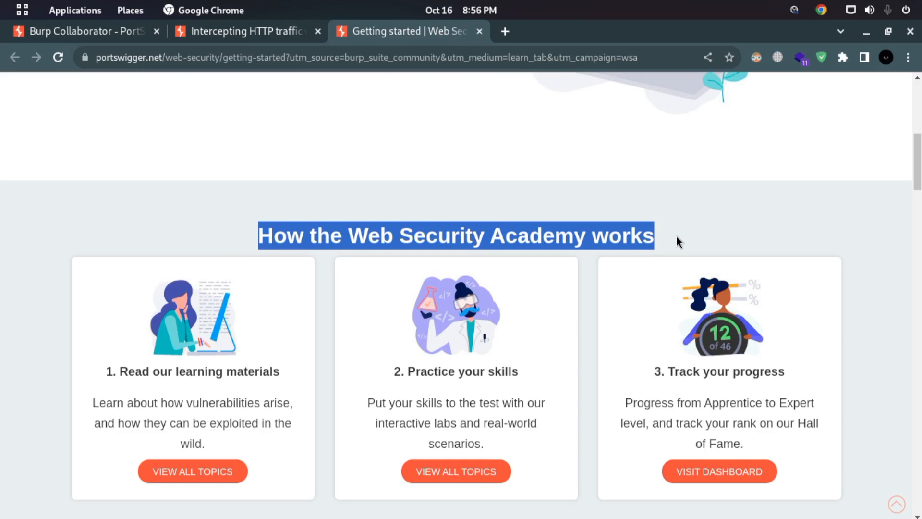
pyautogui.click(672, 237)
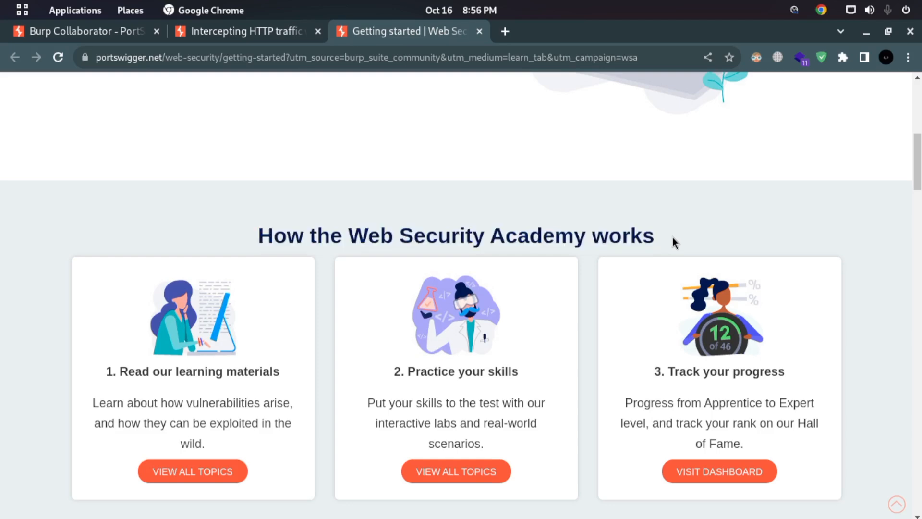
pyautogui.moveTo(920, 163); pyautogui.dragTo(920, 126)
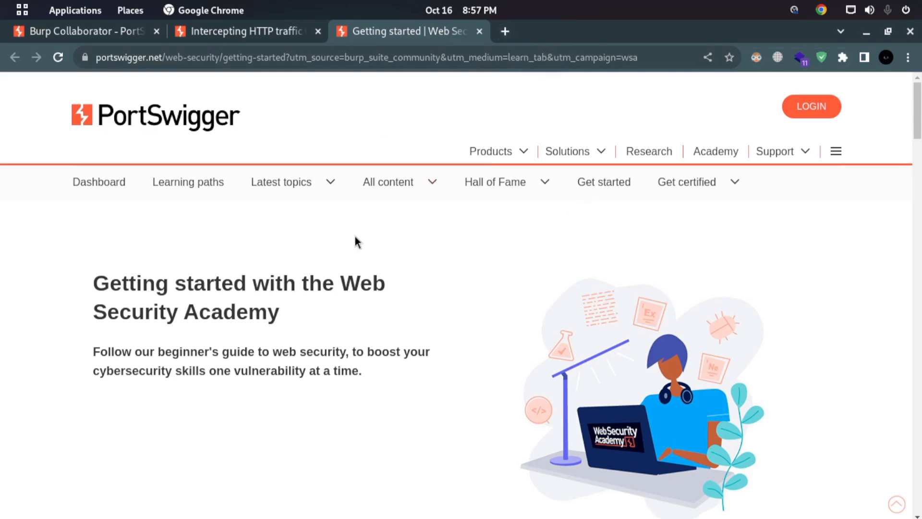
# - Open the suggested HackerOne profile for "hackerone" in a new browser tab and highlight the Shopify bounty amount in its Hacktivity
pyautogui.click(505, 31)
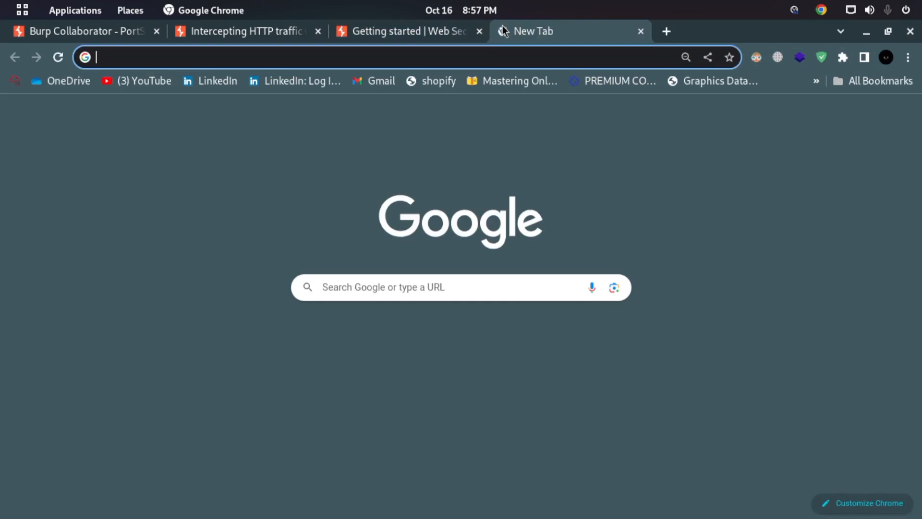
pyautogui.write('hackerone')
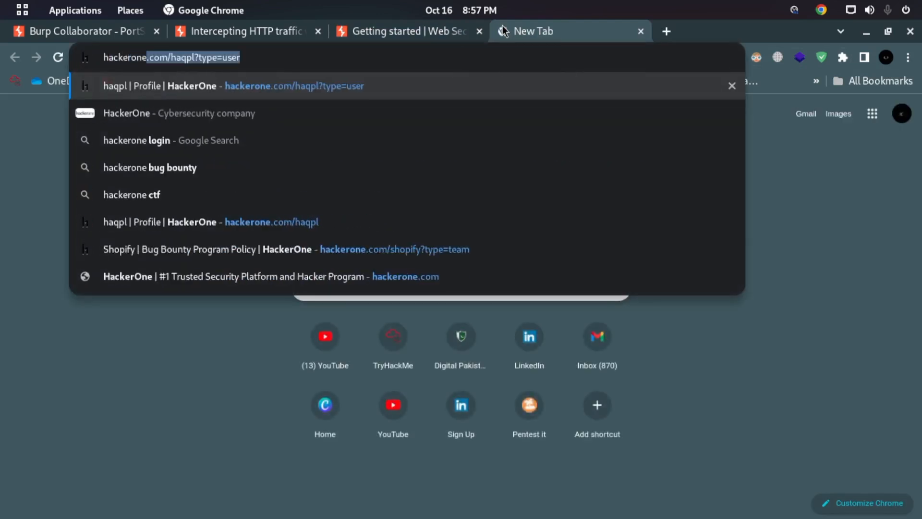
pyautogui.press('Return')
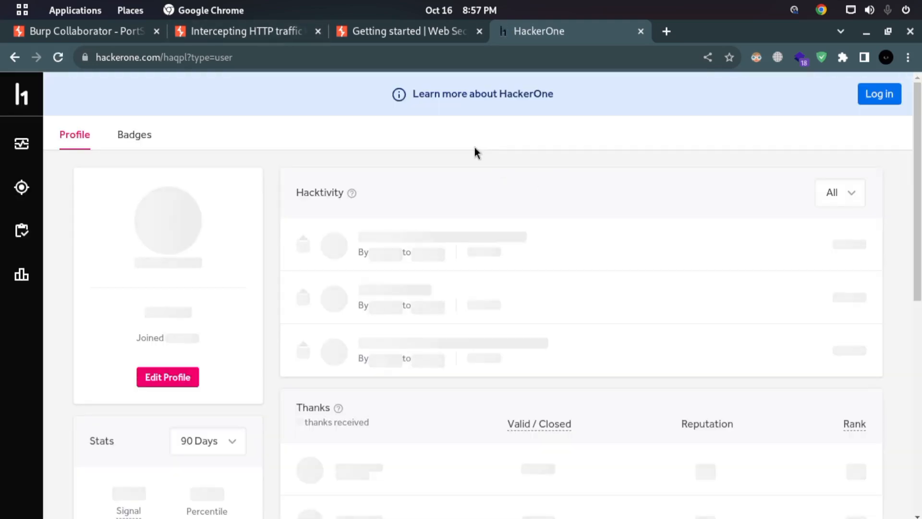
pyautogui.moveTo(466, 254); pyautogui.dragTo(500, 254)
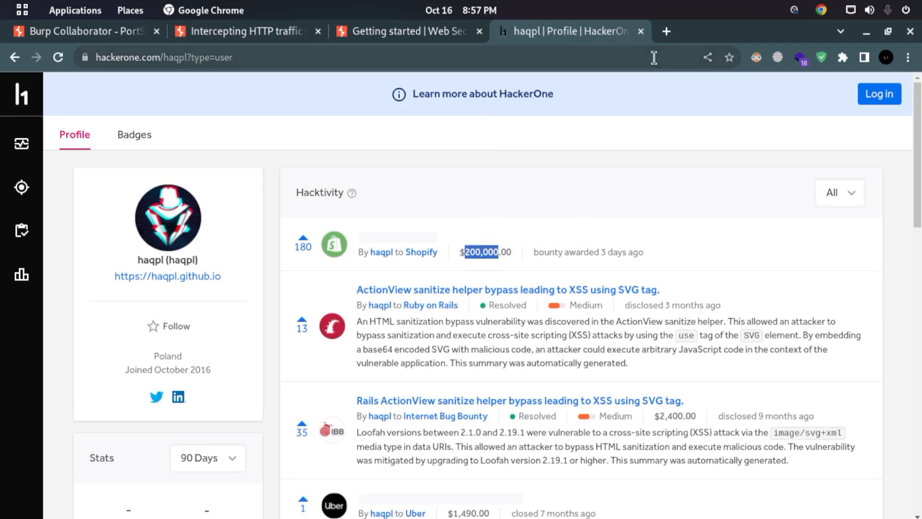
# - Search Google in a new tab for "200 000 usd to pkr" and highlight part of the converted amount
pyautogui.click(668, 37)
pyautogui.write('200')
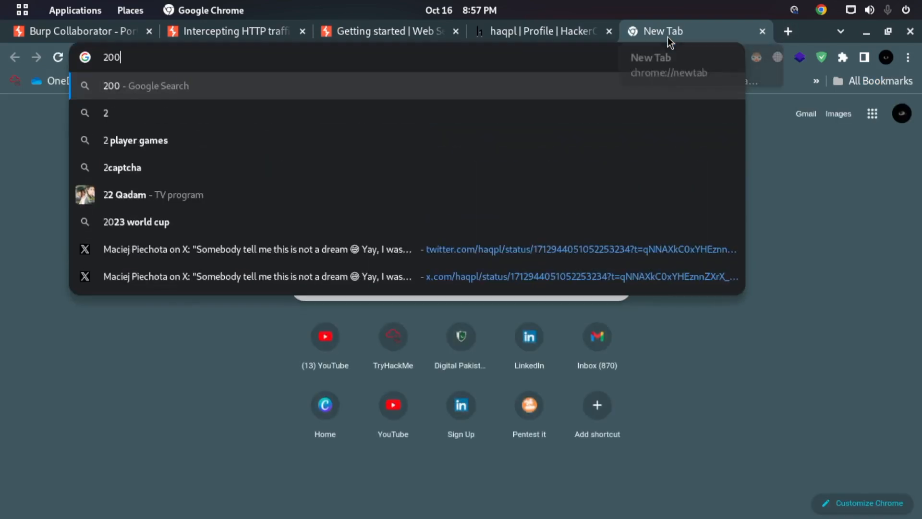
pyautogui.write('000')
pyautogui.press('Down')
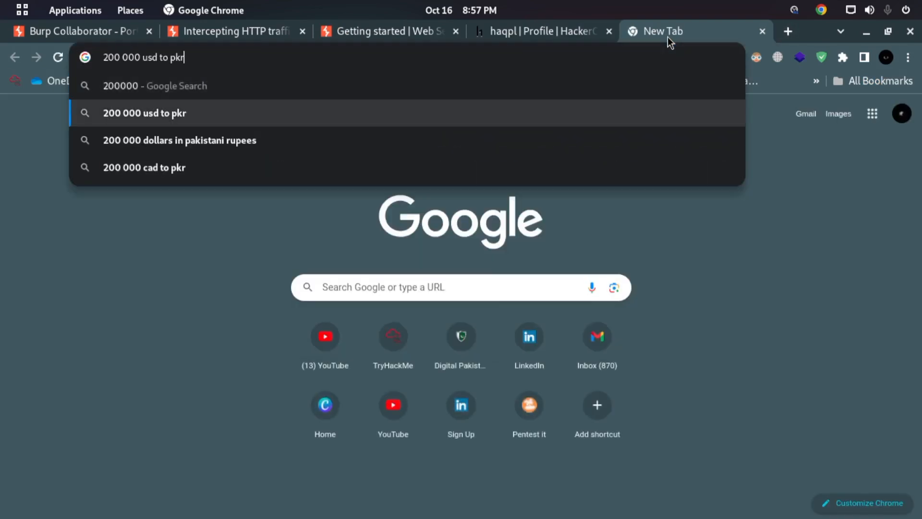
pyautogui.press('Return')
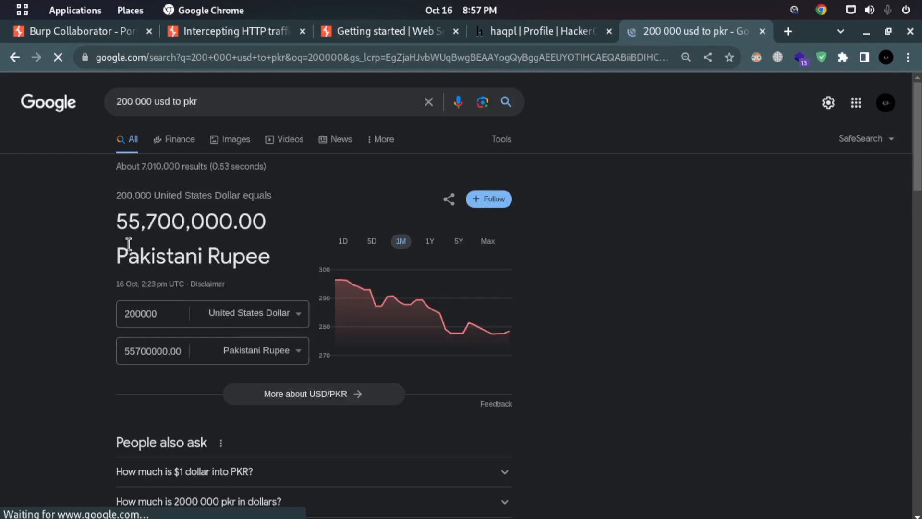
pyautogui.moveTo(121, 228); pyautogui.dragTo(183, 225)
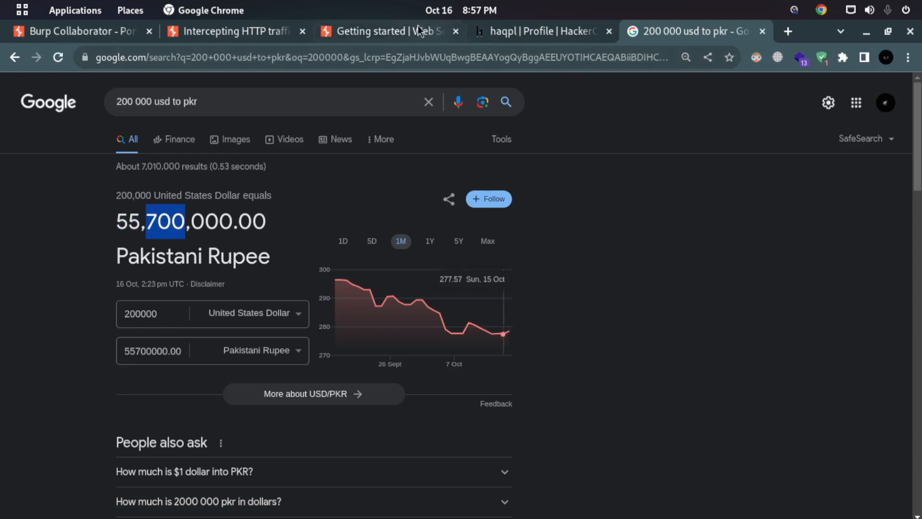
# - Revisit the HackerOne profile, and close its tab and the currency conversion tab to return to the academy's getting-started page
pyautogui.click(487, 36)
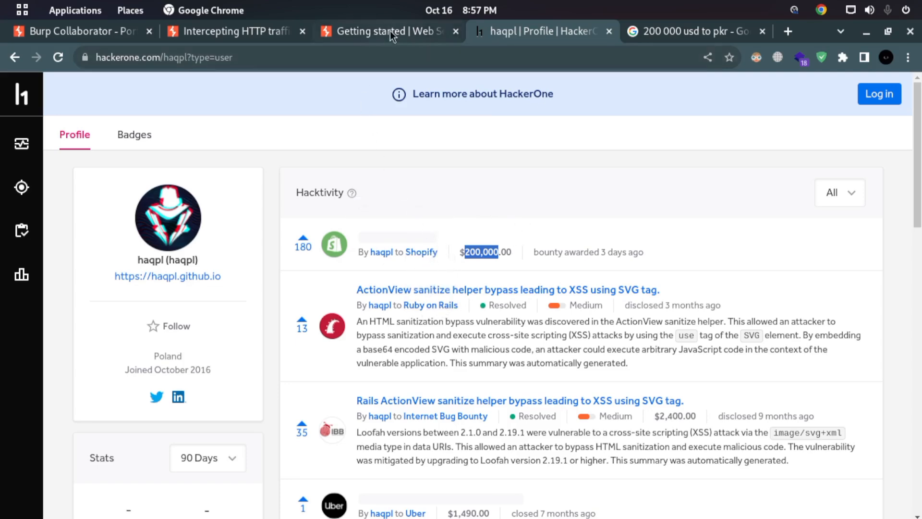
pyautogui.scroll(-3, 452, 329)
pyautogui.scroll(3, 461, 343)
pyautogui.click(609, 31)
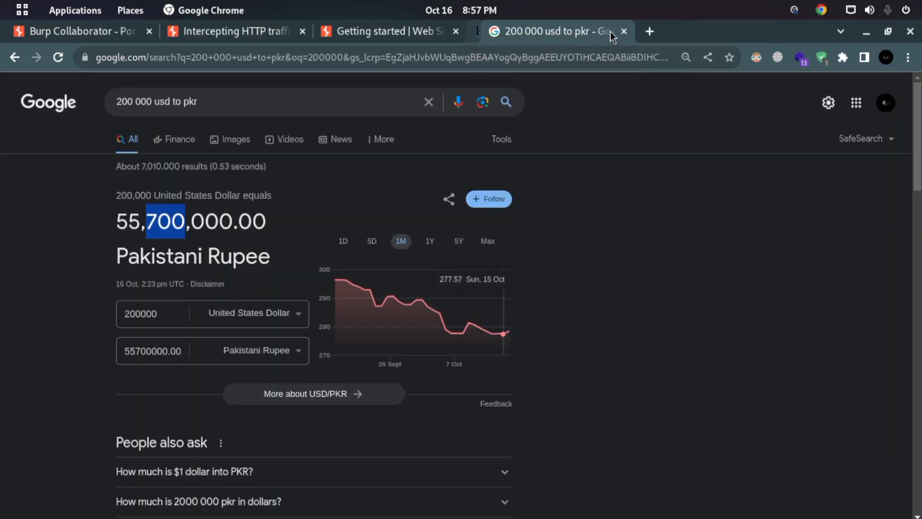
pyautogui.click(610, 31)
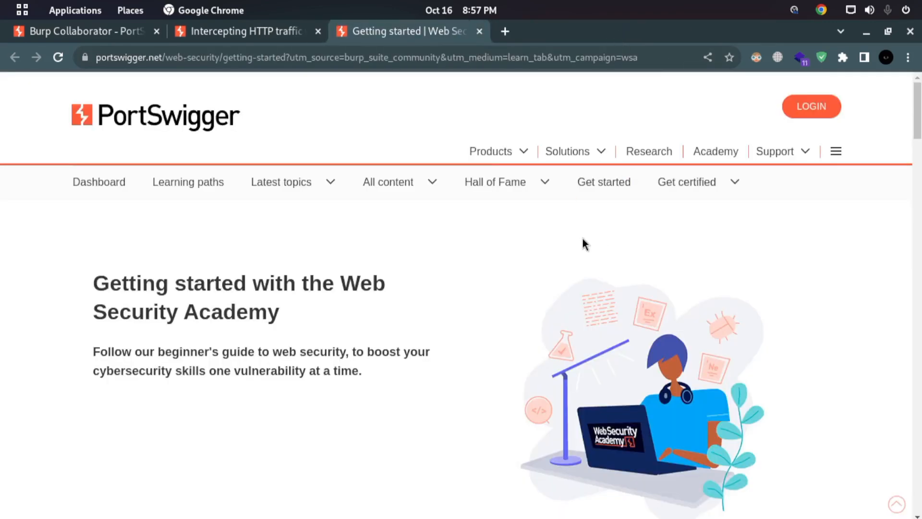
# - Skim the getting-started page and open the full topic list for the learning materials in a new tab
pyautogui.scroll(-3, 730, 310)
pyautogui.scroll(3, 727, 304)
pyautogui.moveTo(72, 310); pyautogui.dragTo(204, 315)
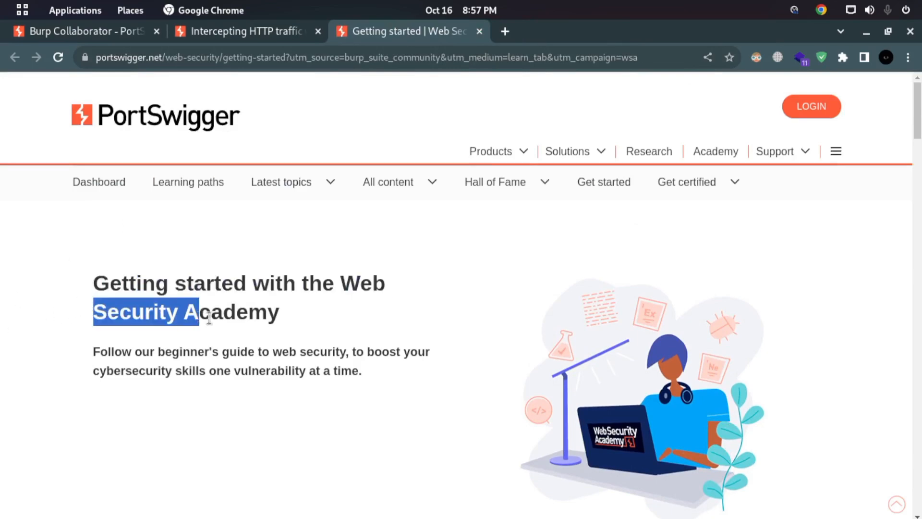
pyautogui.scroll(-15, 294, 290)
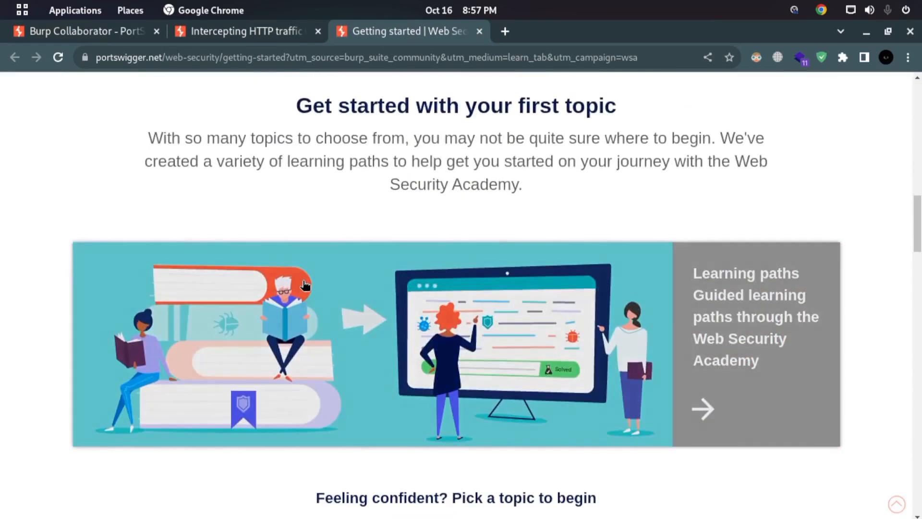
pyautogui.scroll(10, 304, 288)
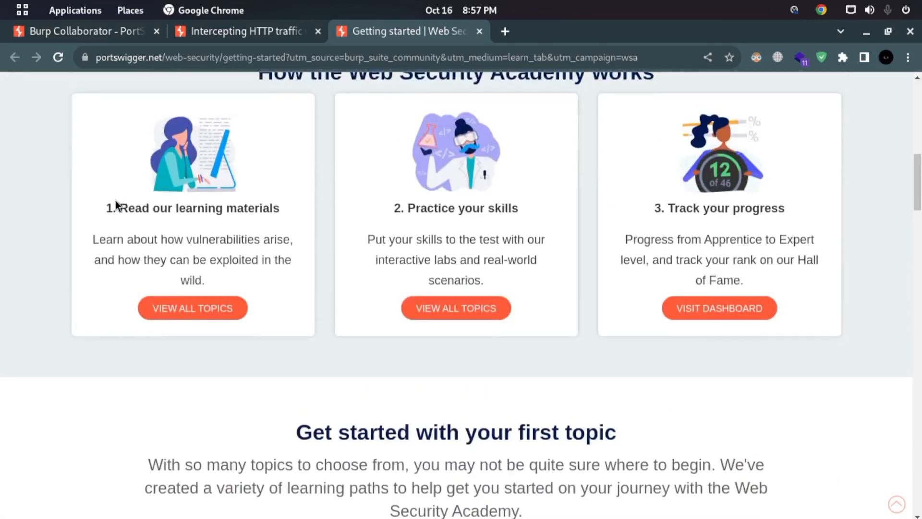
pyautogui.rightClick(212, 310)
pyautogui.click(250, 320)
pyautogui.click(518, 42)
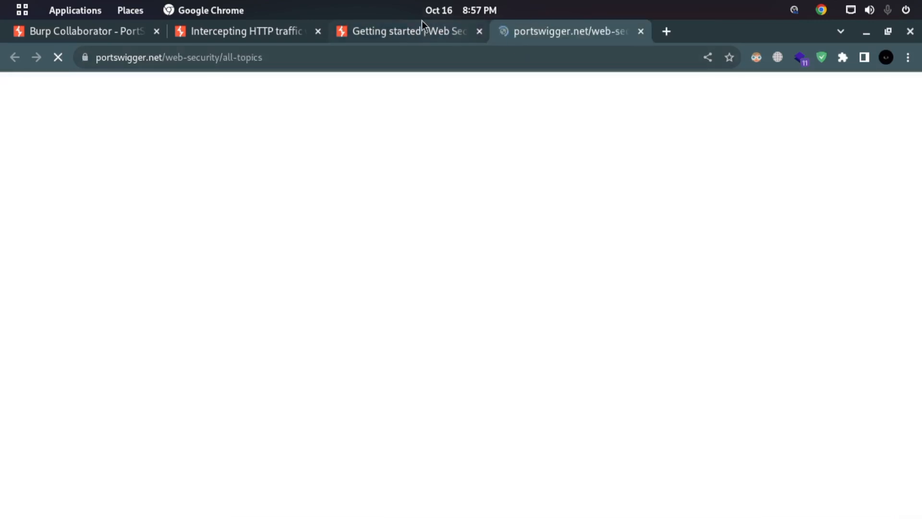
# - Return to the getting-started page and open the SQL Injection topic
pyautogui.click(425, 14)
pyautogui.click(475, 24)
pyautogui.click(395, 35)
pyautogui.scroll(-5, 543, 225)
pyautogui.scroll(-8, 550, 258)
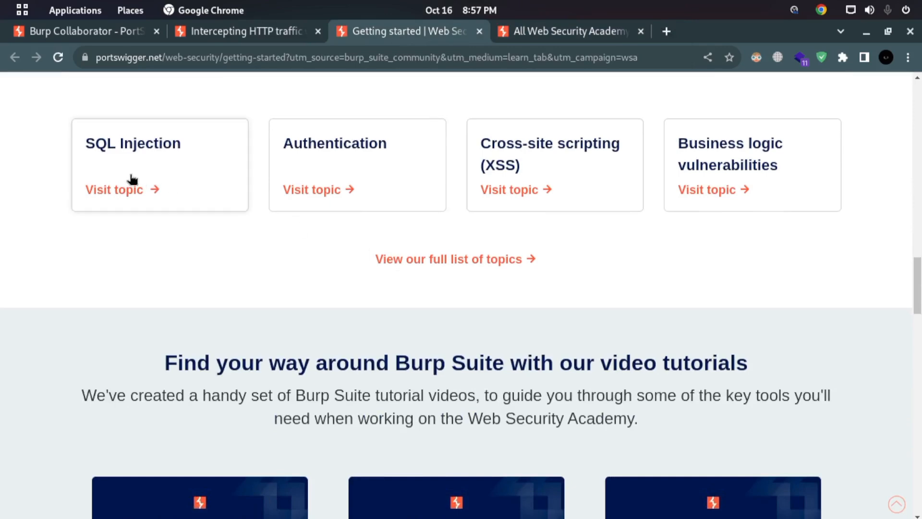
pyautogui.click(168, 175)
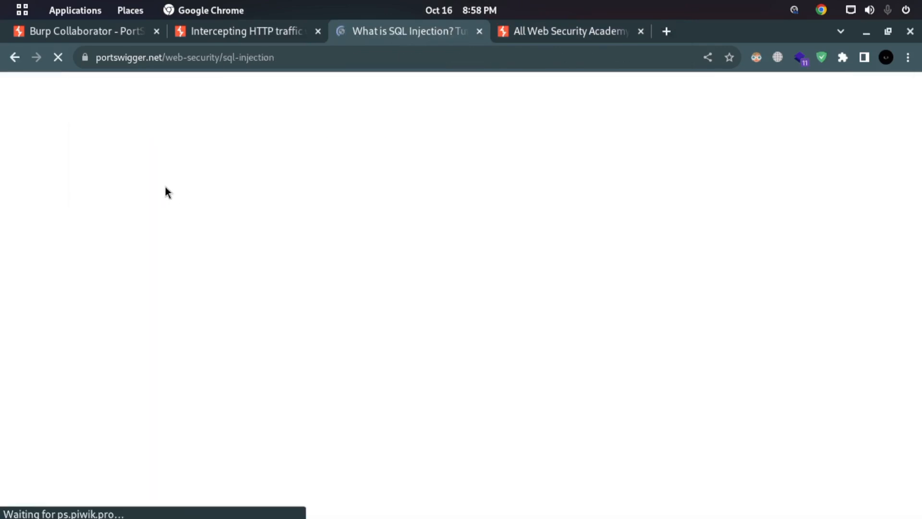
# - Skim the SQL injection topic through its impact, detection methods and hidden-data examples as far as the first apprentice lab
pyautogui.scroll(-3, 545, 281)
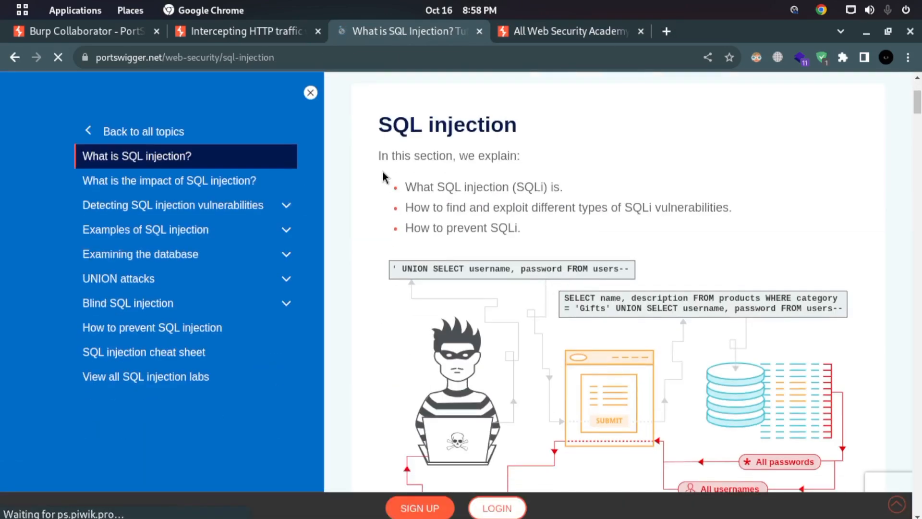
pyautogui.scroll(-14, 382, 172)
pyautogui.scroll(-6, 487, 206)
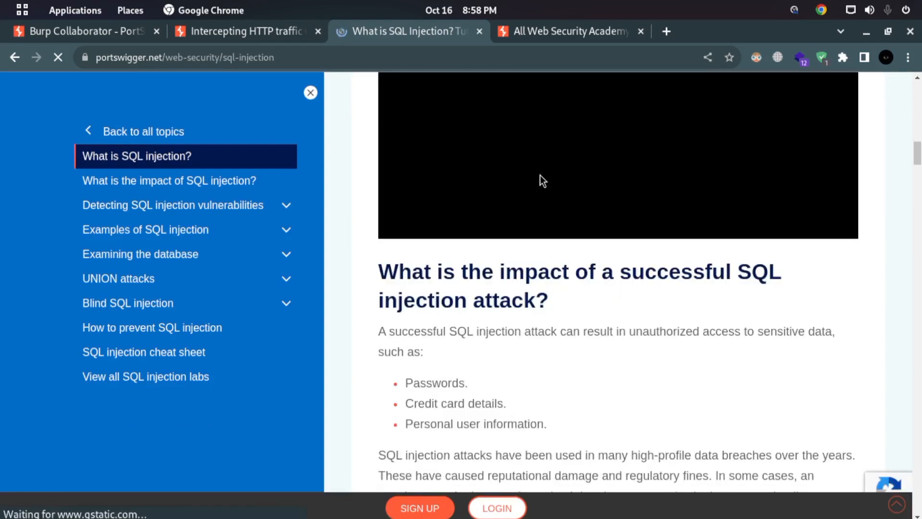
pyautogui.scroll(-5, 540, 175)
pyautogui.scroll(-15, 469, 249)
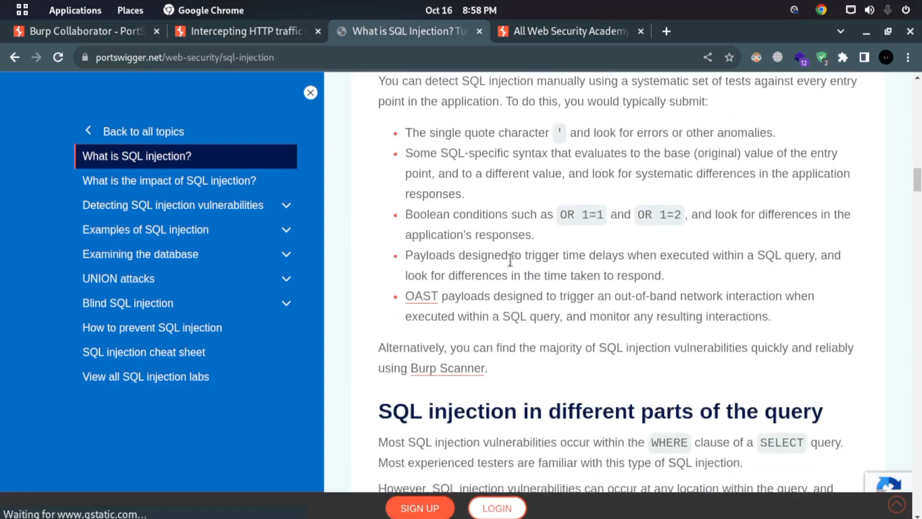
pyautogui.scroll(-20, 775, 220)
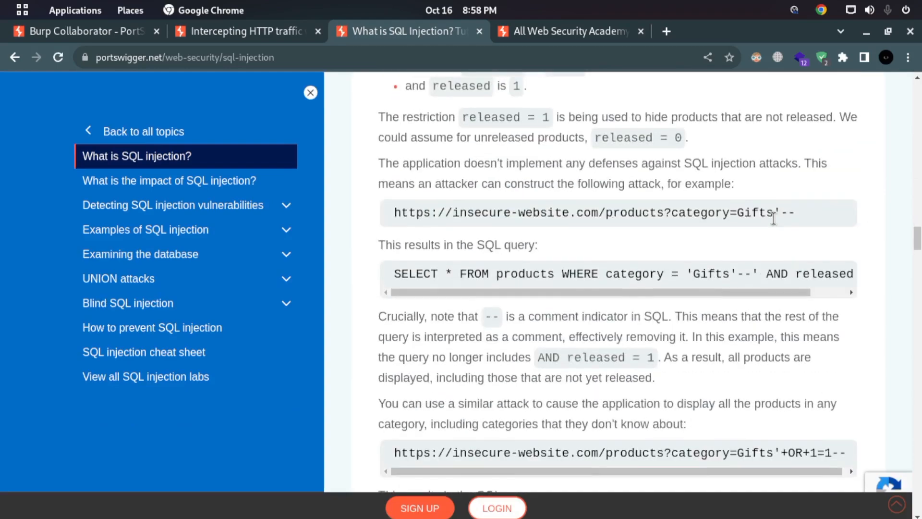
pyautogui.scroll(7, 645, 249)
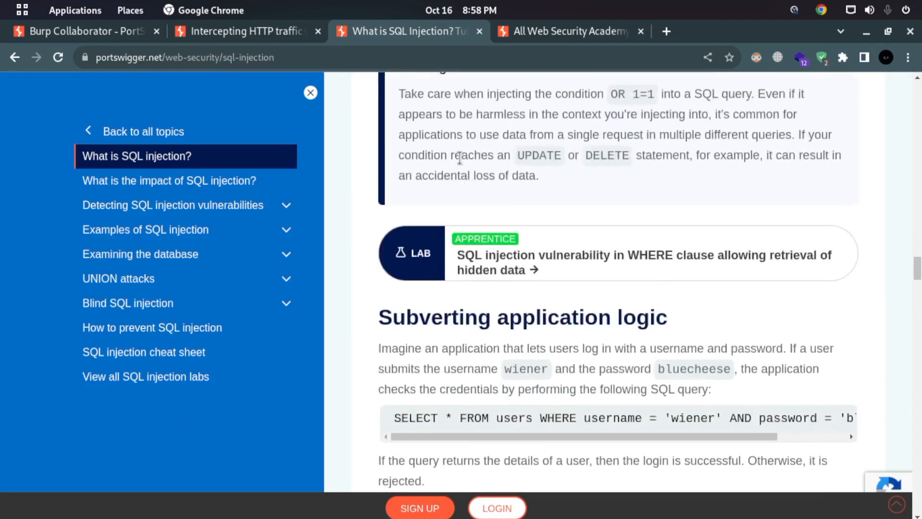
# - Try to access the apprentice lab on retrieving hidden data through a WHERE clause, and close the login and all-topics tabs
pyautogui.click(557, 267)
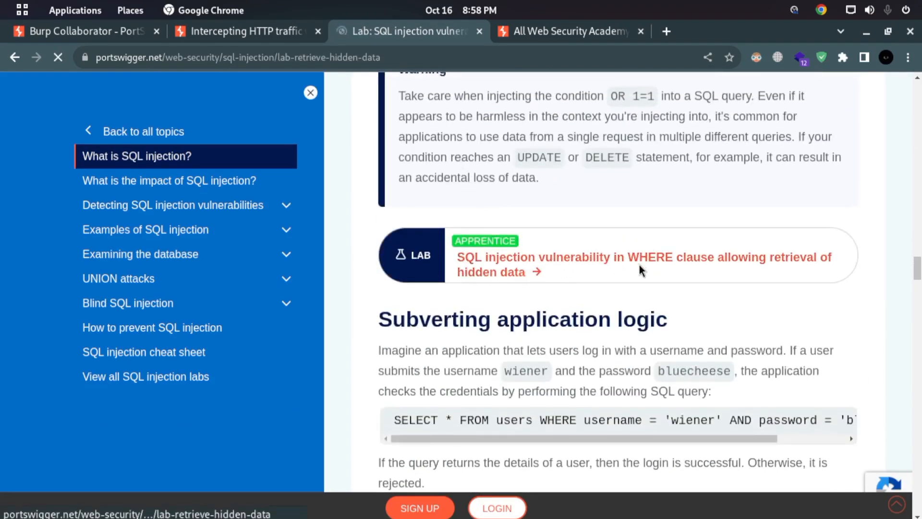
pyautogui.scroll(-5, 485, 284)
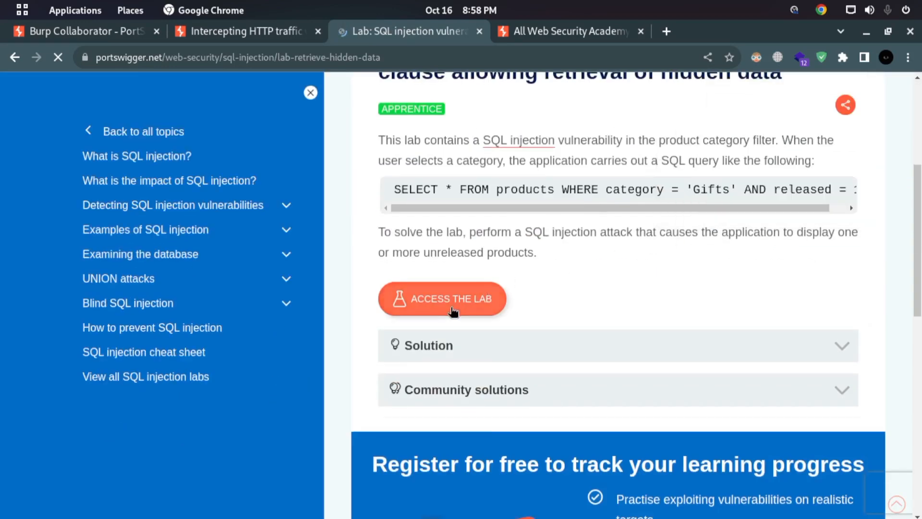
pyautogui.click(457, 291)
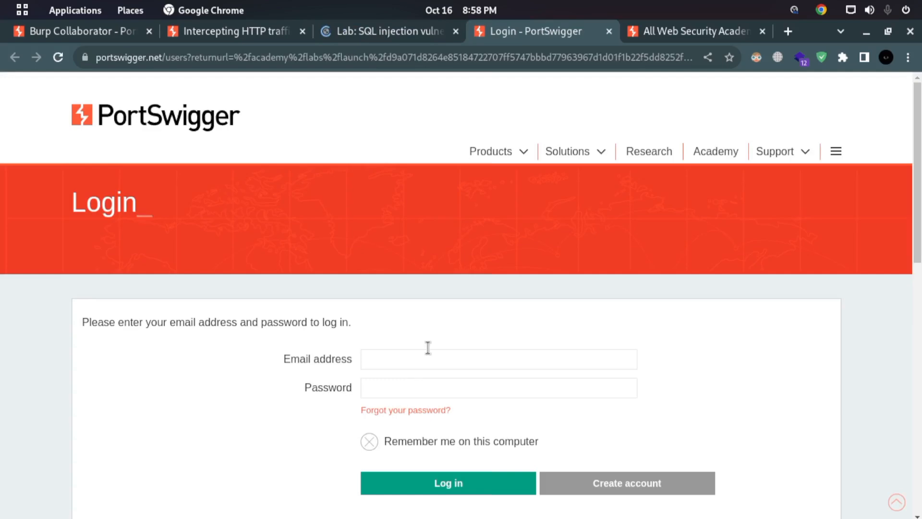
pyautogui.click(609, 31)
pyautogui.click(607, 32)
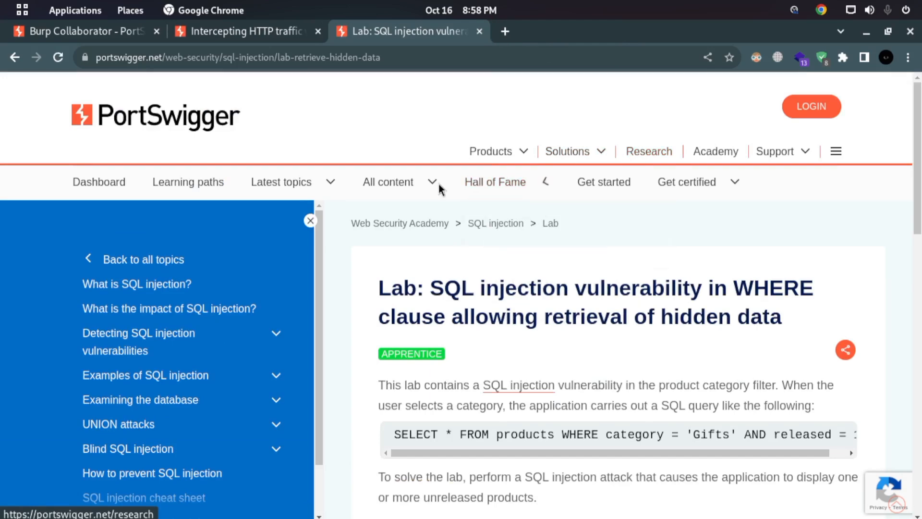
# - Collapse the topic menu on the SQL injection lab page, skim the lab description and close its tab
pyautogui.click(310, 221)
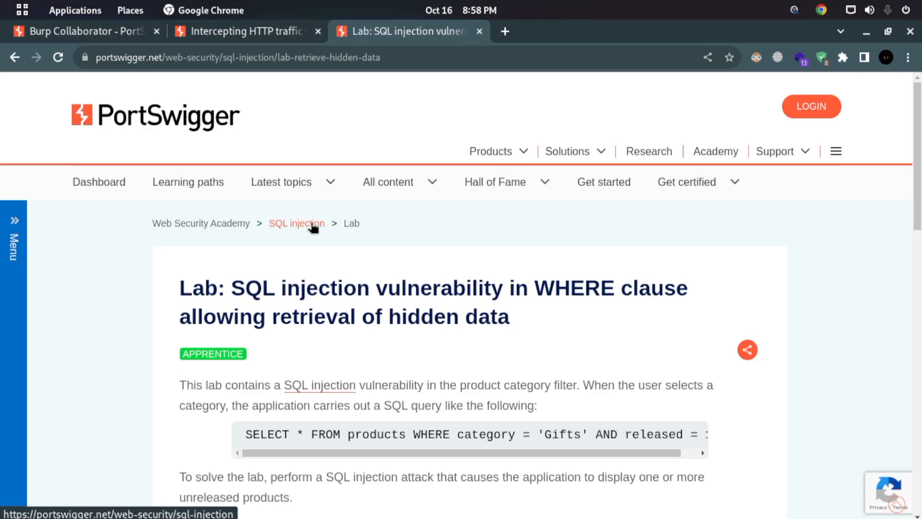
pyautogui.scroll(-5, 313, 227)
pyautogui.scroll(5, 673, 309)
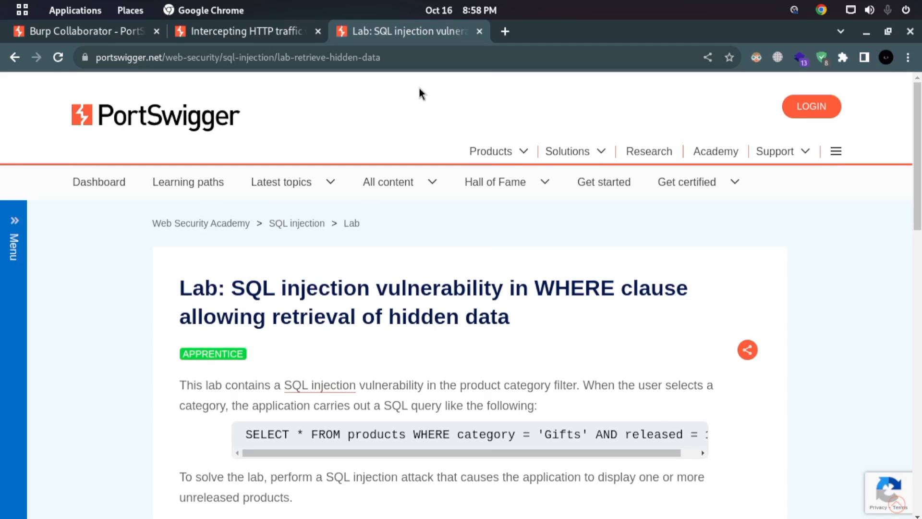
pyautogui.click(482, 34)
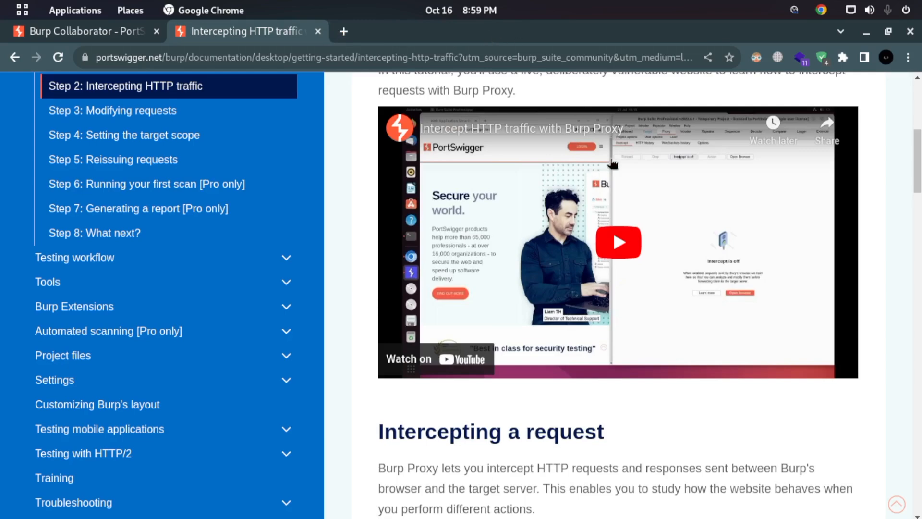
# - Switch to Burp Suite and look through the resources listed on the Learn page
pyautogui.moveTo(1, 2)
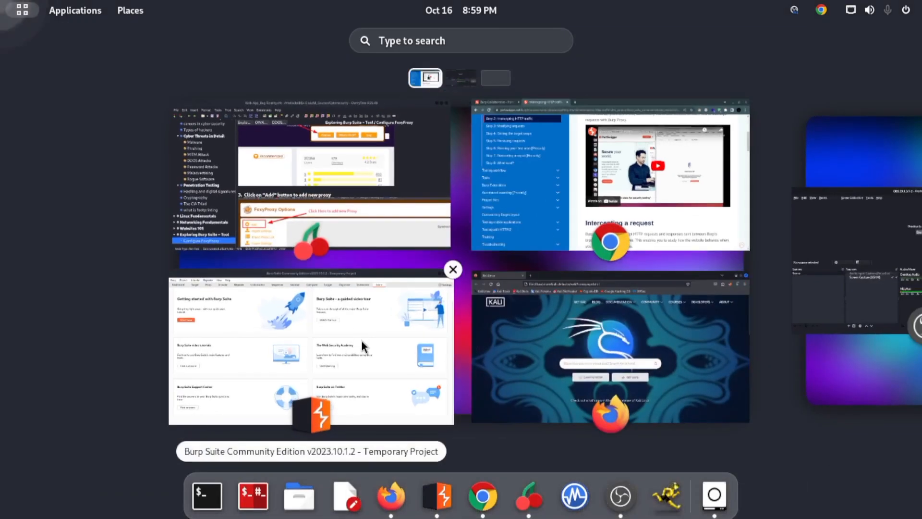
pyautogui.click(362, 342)
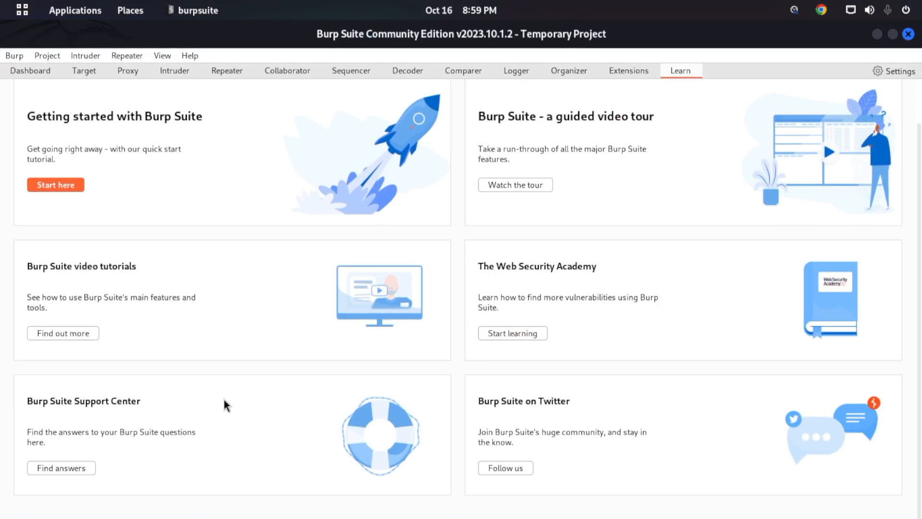
pyautogui.scroll(1, 601, 288)
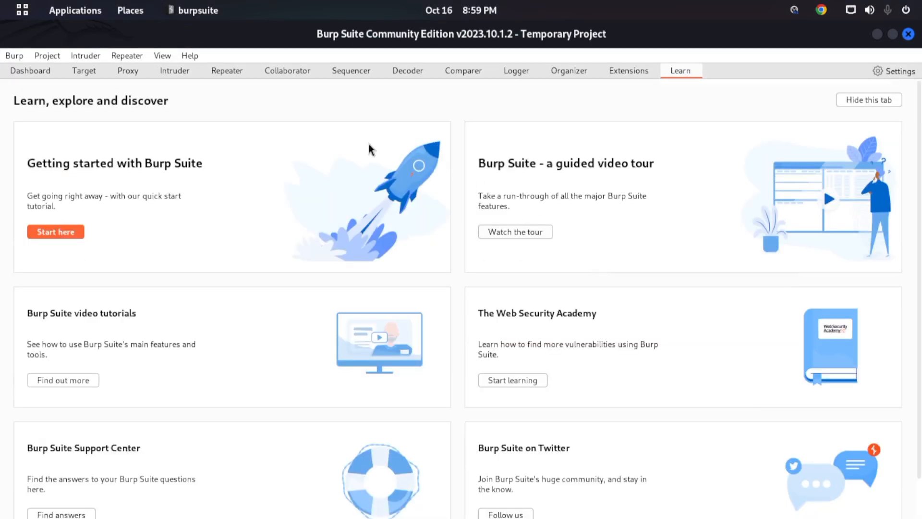
pyautogui.scroll(-1, 601, 274)
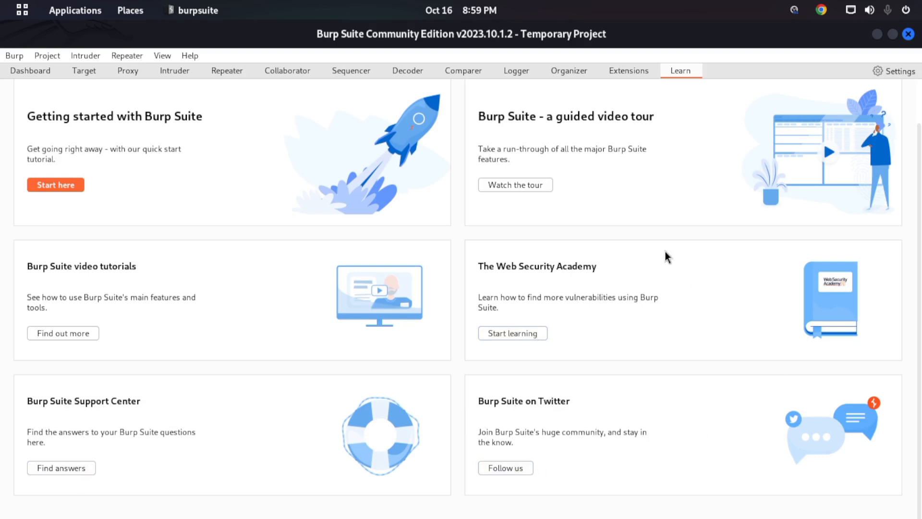
pyautogui.scroll(2, 692, 274)
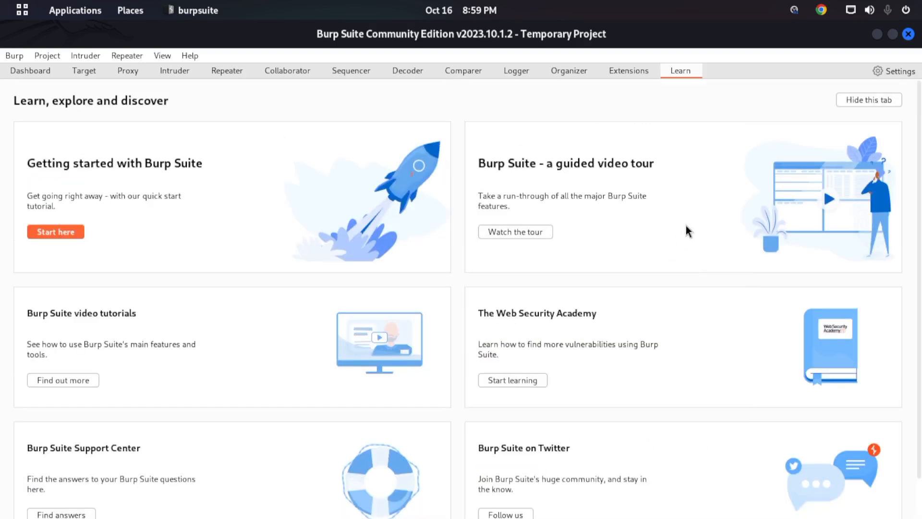
# - Hide the Learn tab, restore it through the User interface Display settings and open it again
pyautogui.click(876, 105)
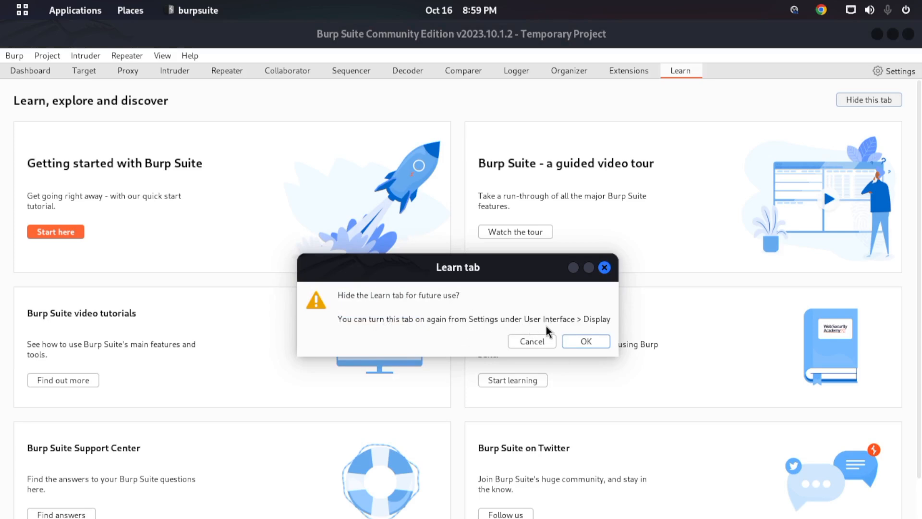
pyautogui.click(584, 341)
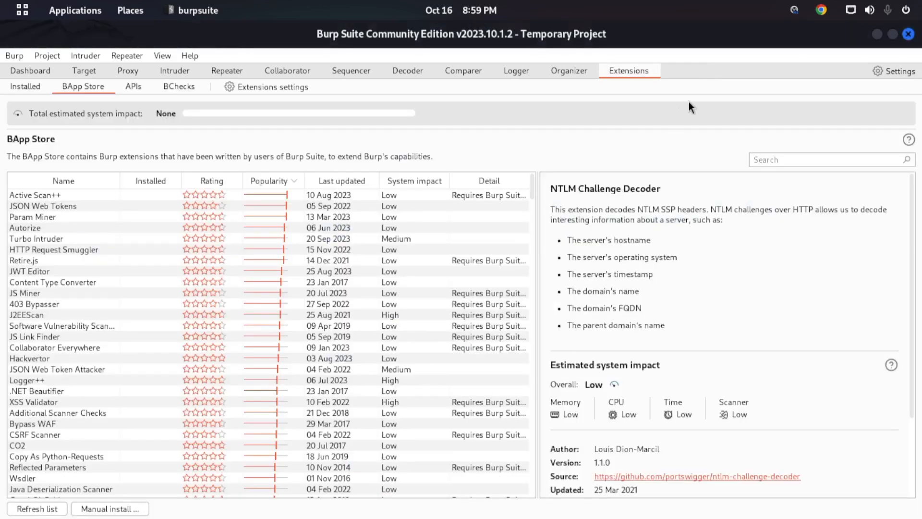
pyautogui.click(902, 74)
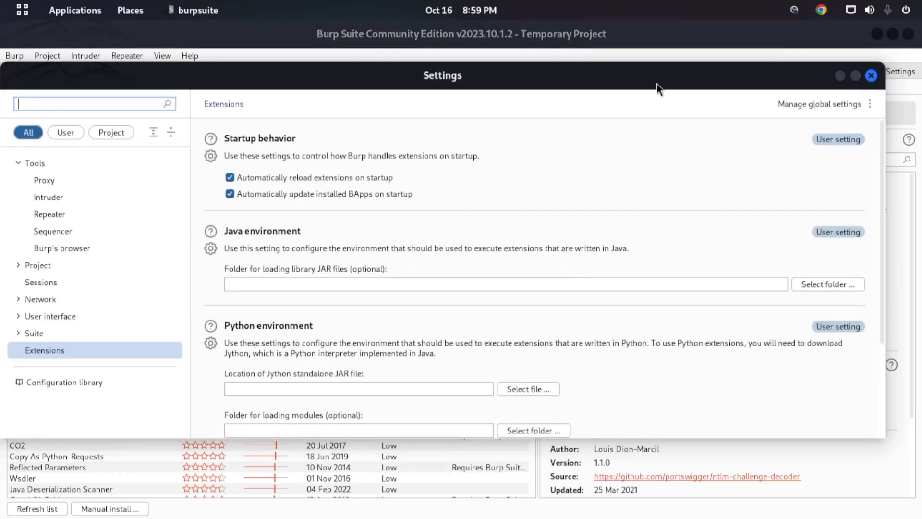
pyautogui.click(46, 317)
pyautogui.click(53, 368)
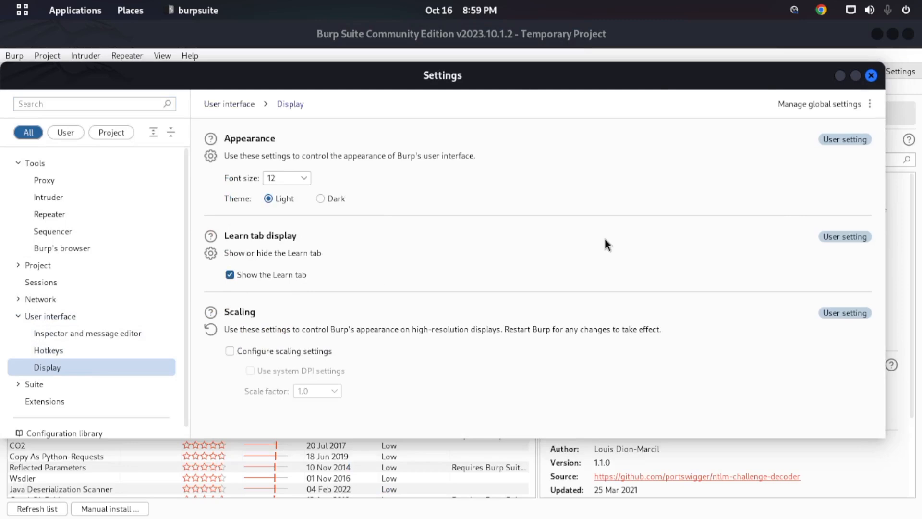
pyautogui.click(871, 76)
pyautogui.click(670, 73)
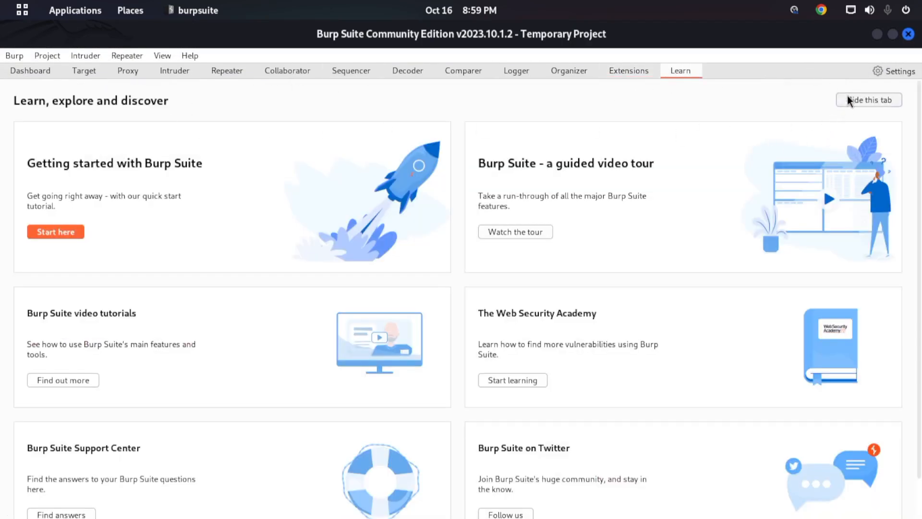
# - Switch the interface theme to Dark in the Display settings
pyautogui.click(888, 78)
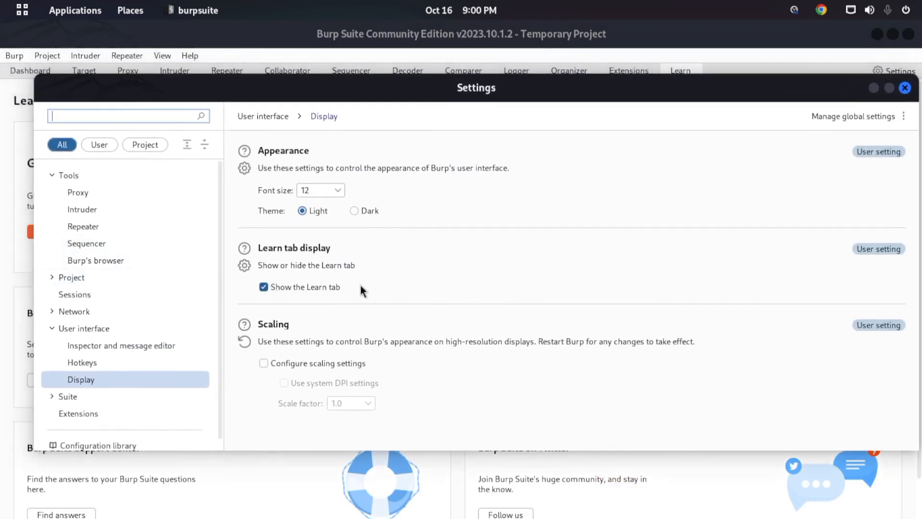
pyautogui.click(356, 214)
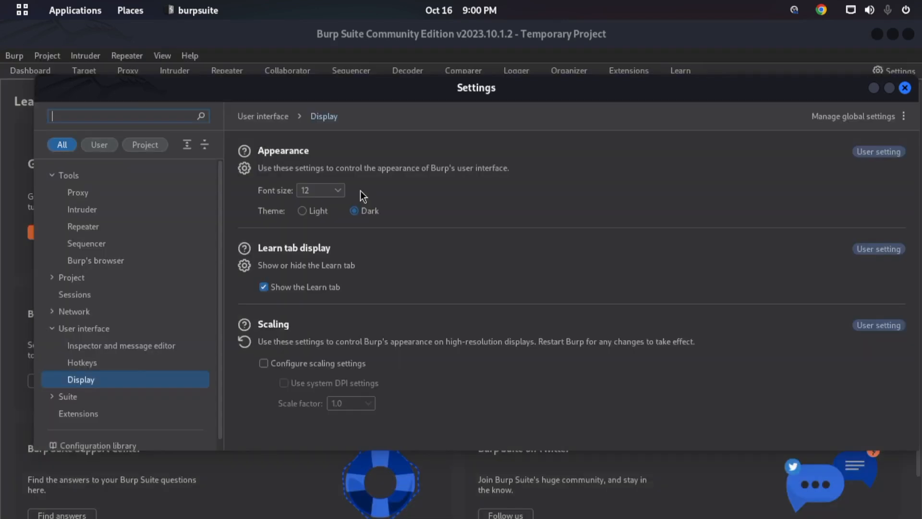
pyautogui.moveTo(513, 90); pyautogui.dragTo(495, 73)
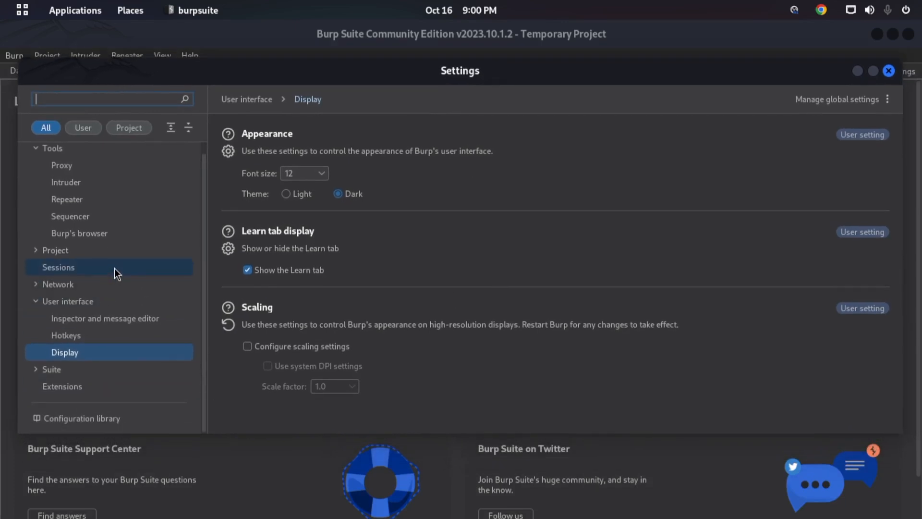
# - Look through the Suite performance feedback, Extensions and Configuration library settings
pyautogui.scroll(-1, 83, 302)
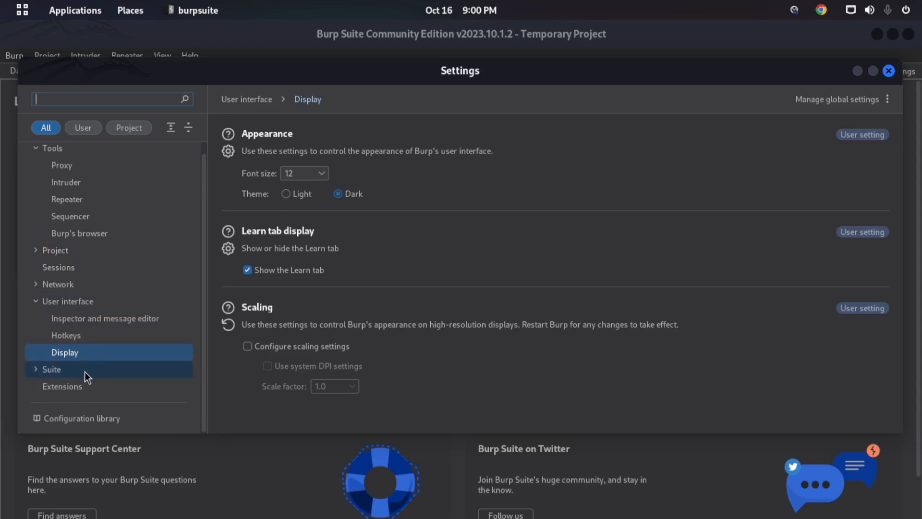
pyautogui.click(42, 376)
pyautogui.click(38, 373)
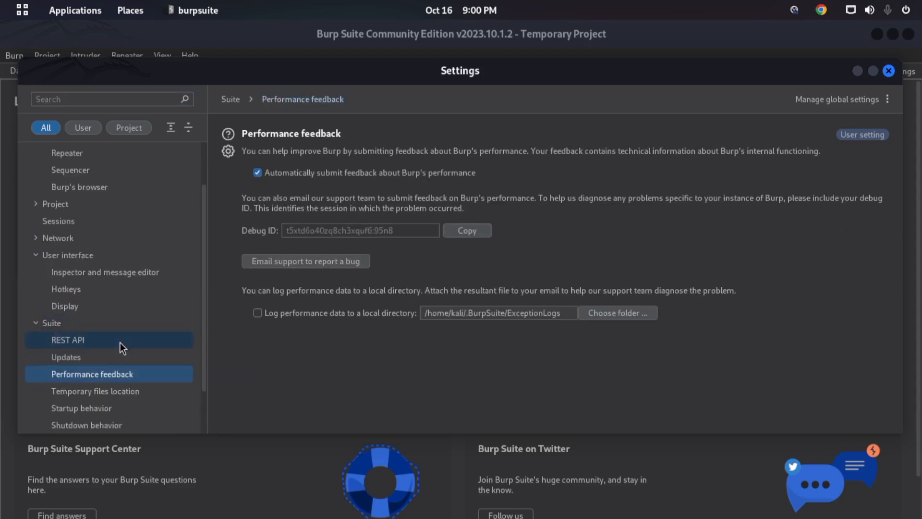
pyautogui.scroll(3, 120, 341)
pyautogui.scroll(-5, 119, 341)
pyautogui.click(66, 384)
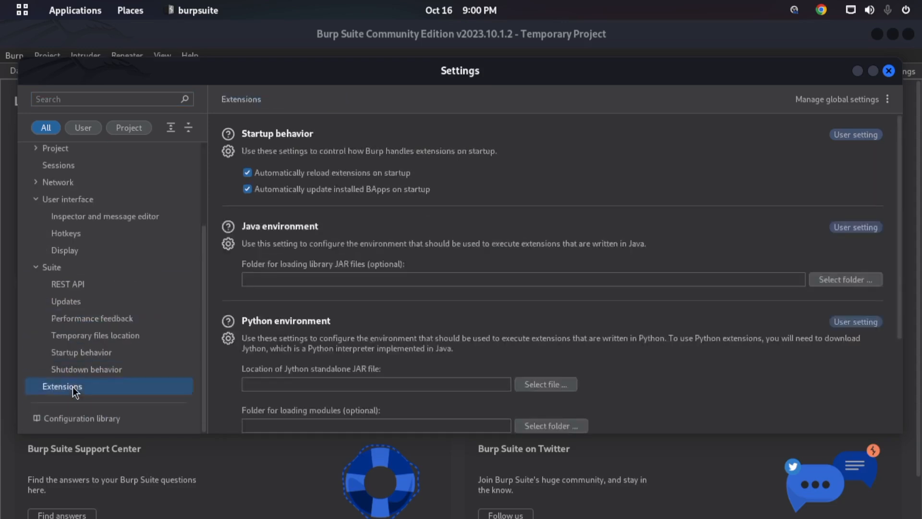
pyautogui.click(119, 424)
pyautogui.scroll(-4, 418, 263)
pyautogui.scroll(4, 418, 263)
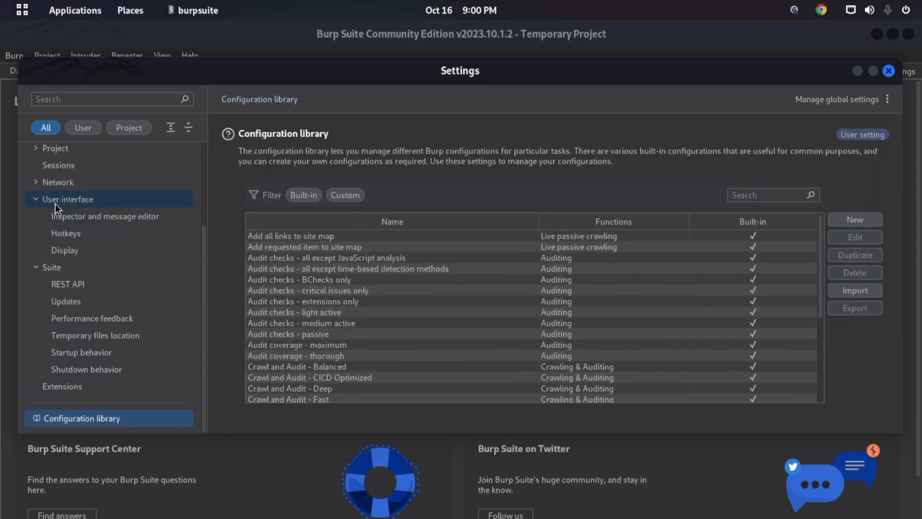
# - Examine the list of hotkeys, select the Switch to Decoder action and close the settings
pyautogui.click(81, 234)
pyautogui.scroll(-10, 462, 313)
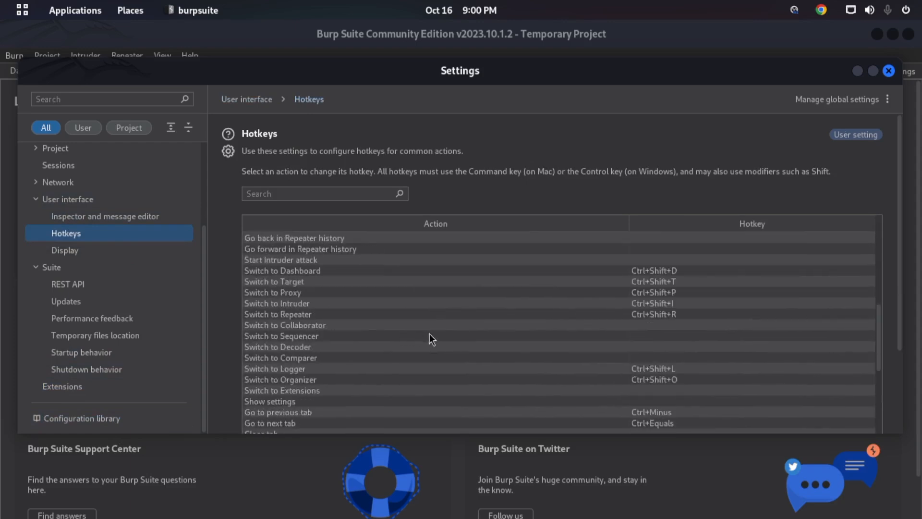
pyautogui.scroll(-15, 487, 315)
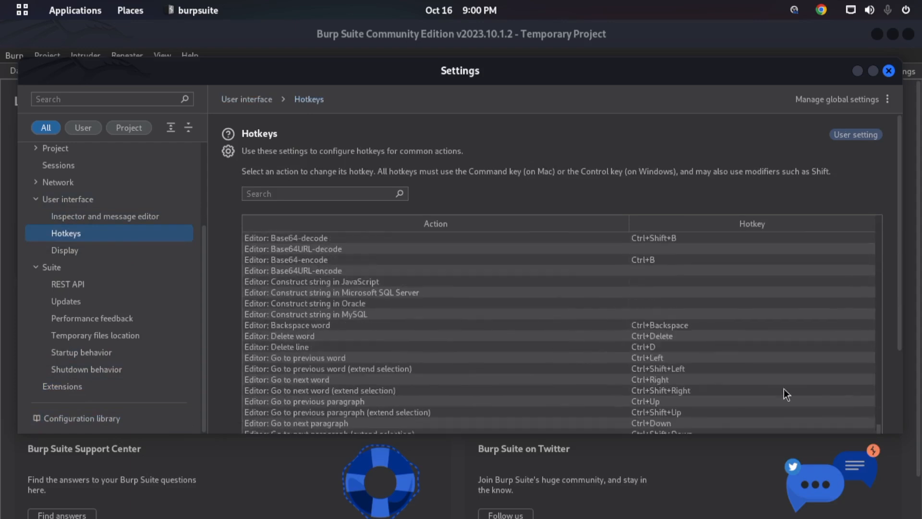
pyautogui.moveTo(899, 220); pyautogui.dragTo(900, 312)
pyautogui.scroll(6, 614, 350)
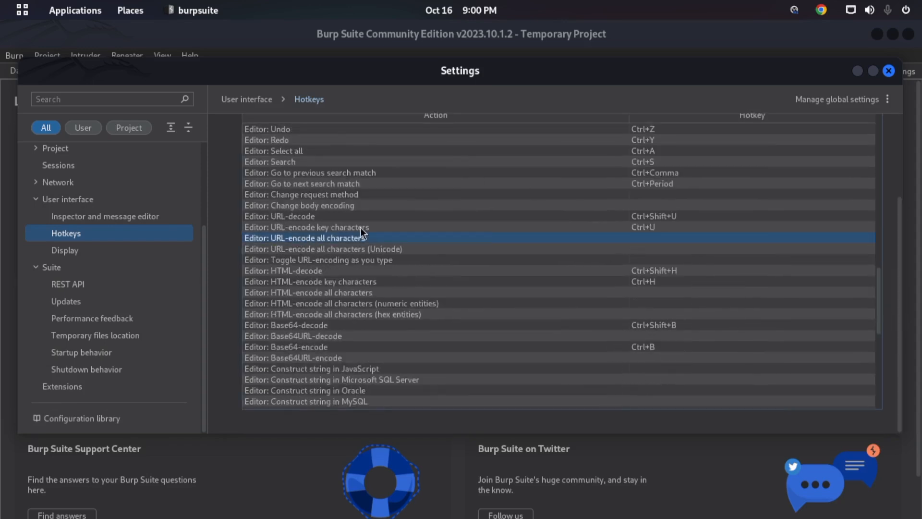
pyautogui.scroll(7, 351, 228)
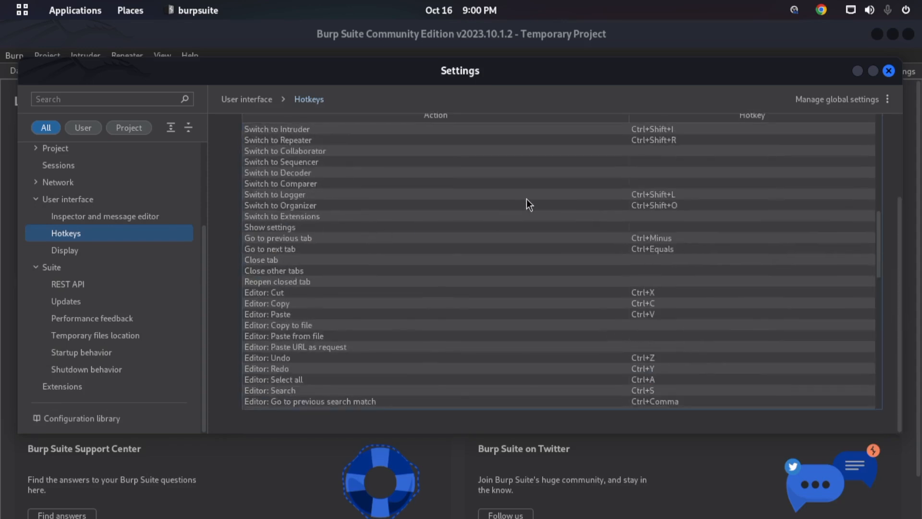
pyautogui.click(304, 173)
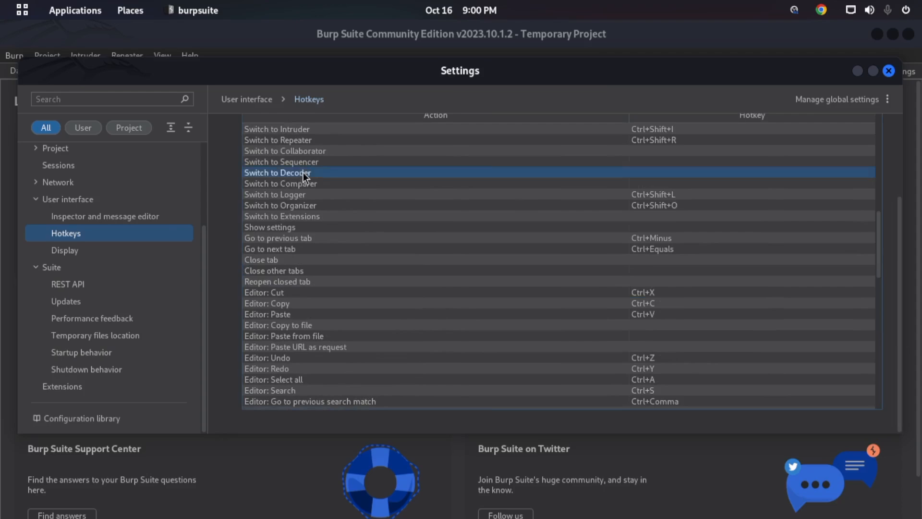
pyautogui.click(889, 71)
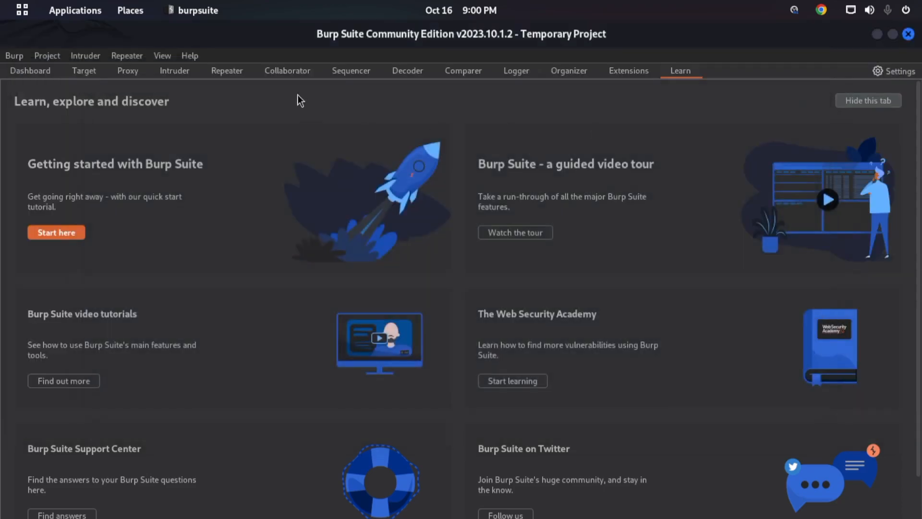
# - View the Proxy HTTP history and the Decoder tool, and reopen the hotkey settings
pyautogui.click(128, 71)
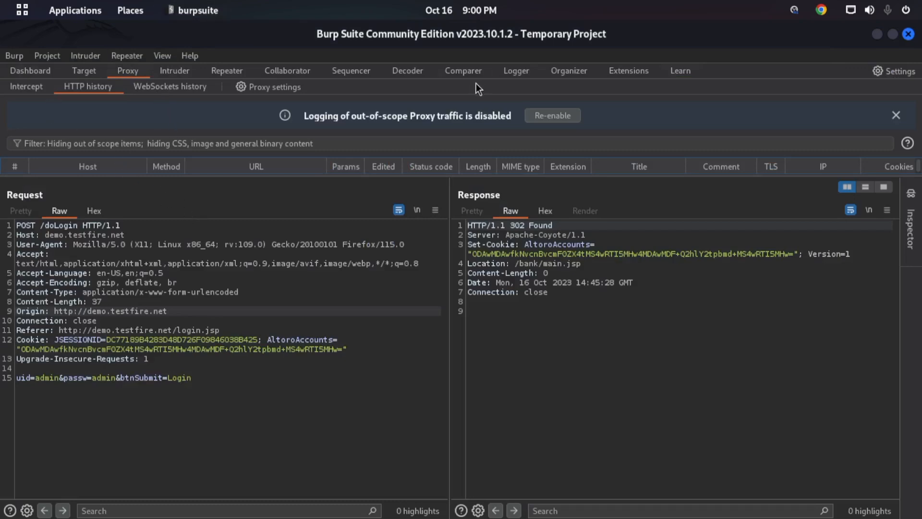
pyautogui.click(407, 74)
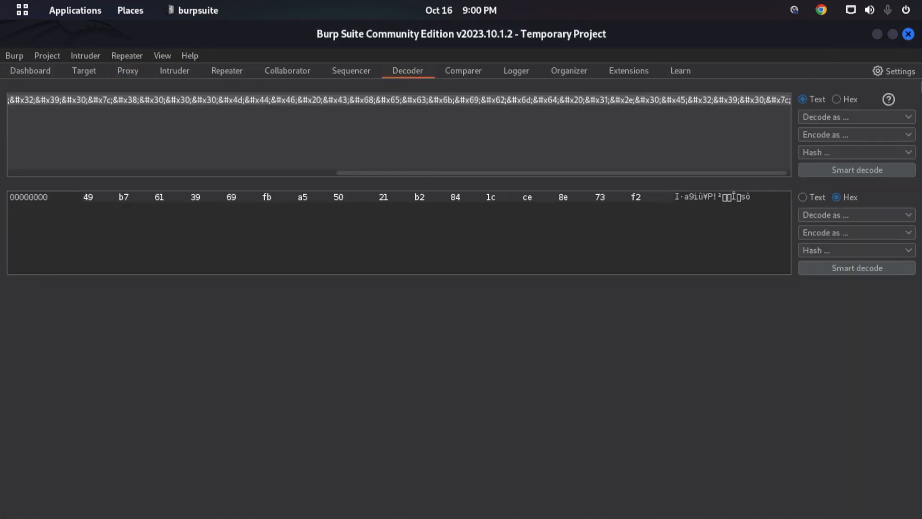
pyautogui.click(897, 71)
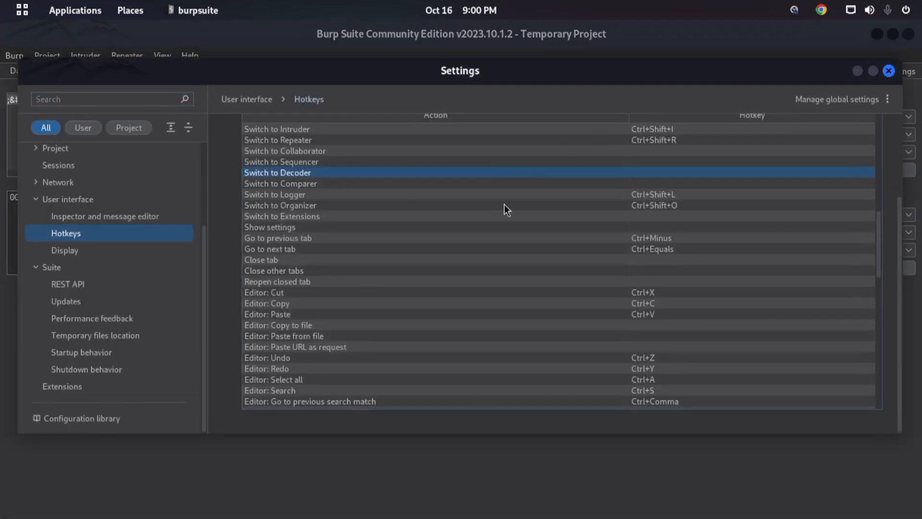
pyautogui.rightClick(665, 174)
pyautogui.click(679, 185)
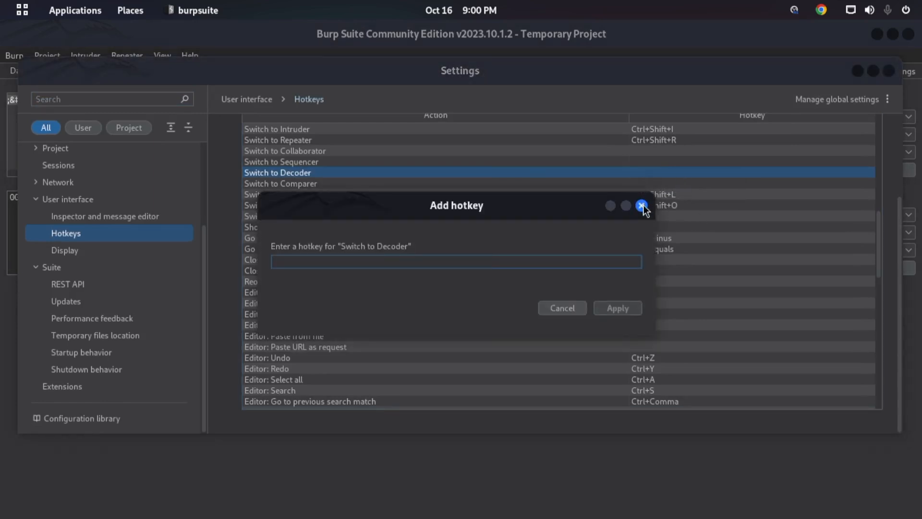
pyautogui.click(585, 307)
# - Open the Add hotkey dialog for Switch to Decoder and try the combinations Ctrl+Shift+D, Ctrl+D and Ctrl+Alt+D
pyautogui.rightClick(596, 175)
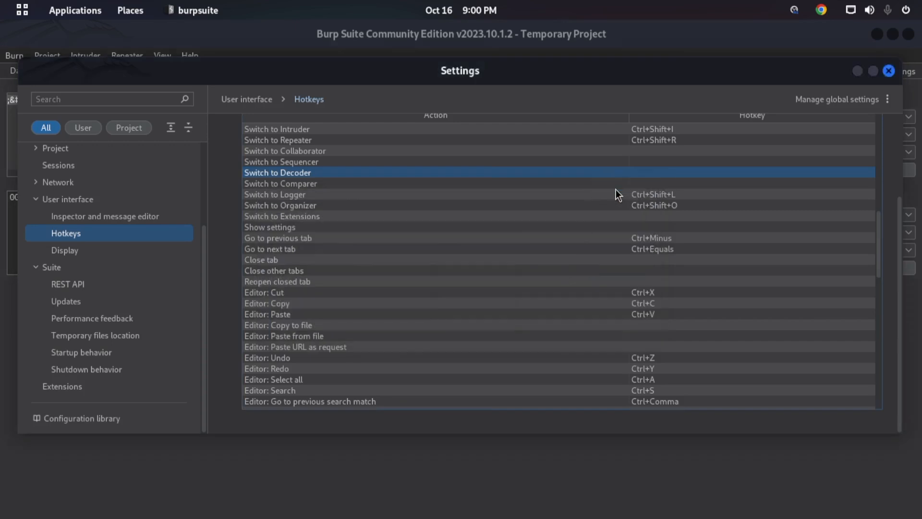
pyautogui.click(616, 189)
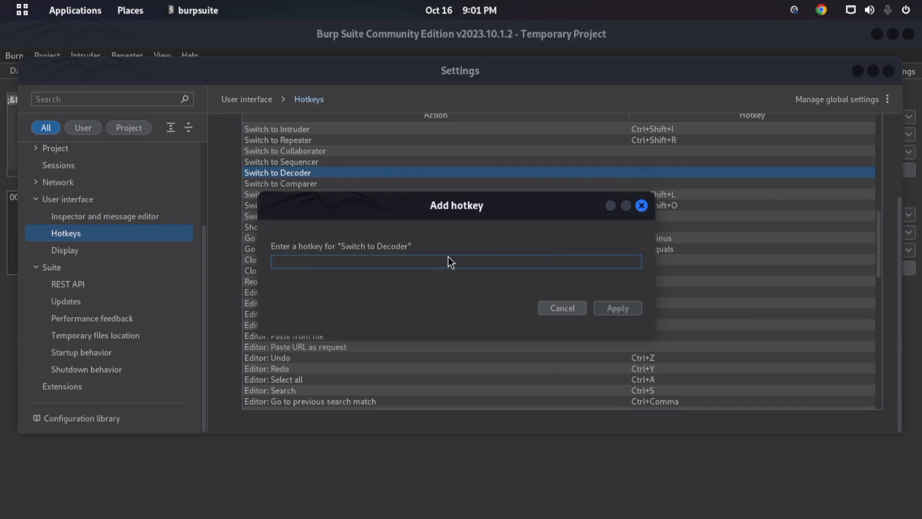
pyautogui.hotkey('ctrl', 'shift', 'd')
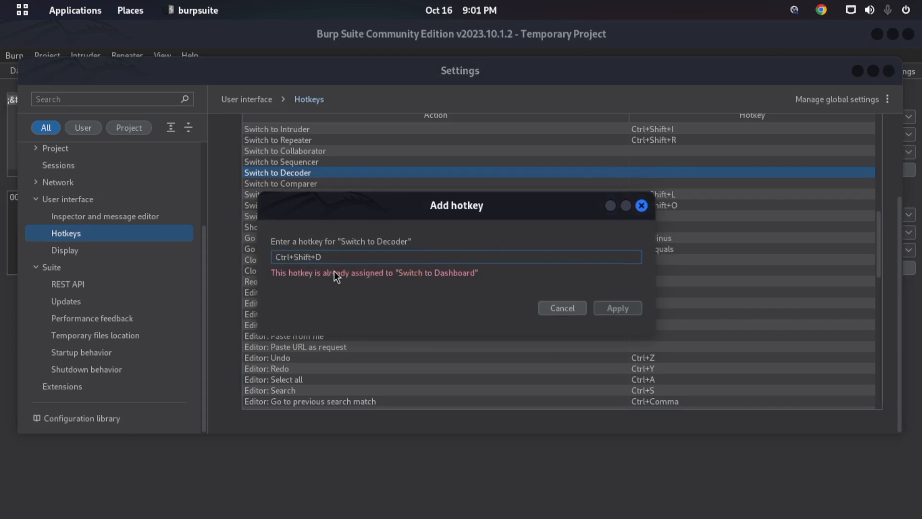
pyautogui.hotkey('ctrl', 'd')
pyautogui.hotkey('ctrl', 'alt', 'd')
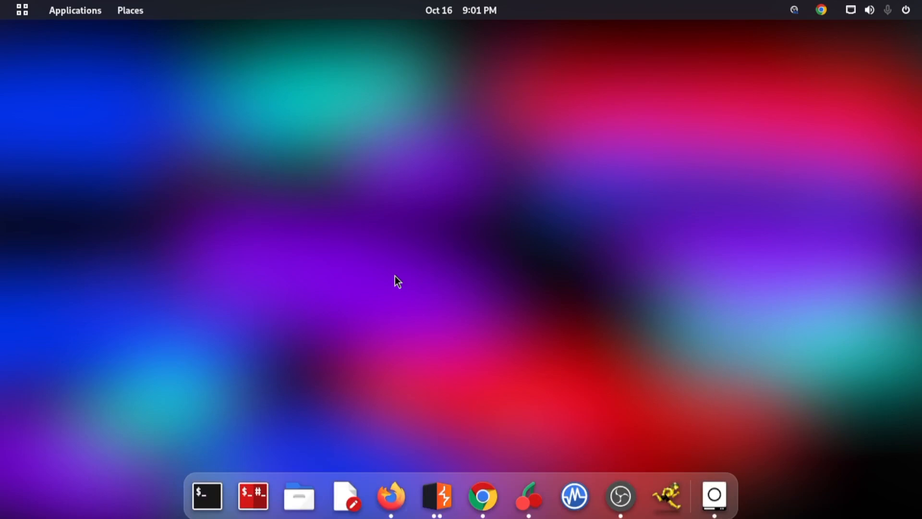
pyautogui.hotkey('ctrl', 'alt', 'd')
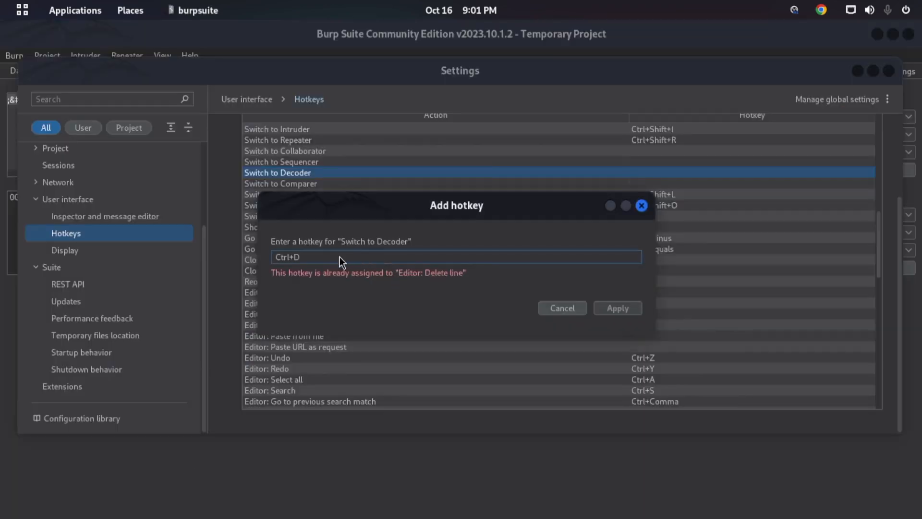
# - Assign Ctrl+Q as the hotkey for the Switch to Decoder action, apply it and close the settings
pyautogui.hotkey('ctrl', 'q')
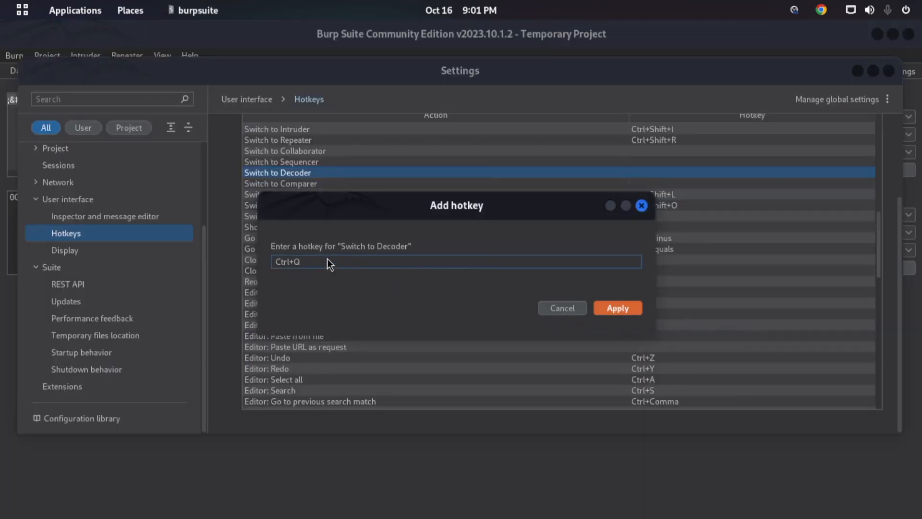
pyautogui.click(618, 310)
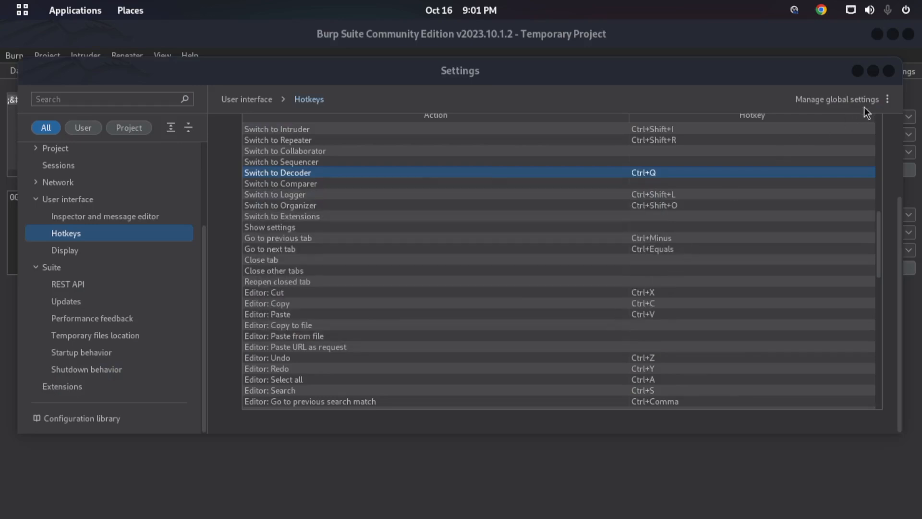
pyautogui.click(887, 73)
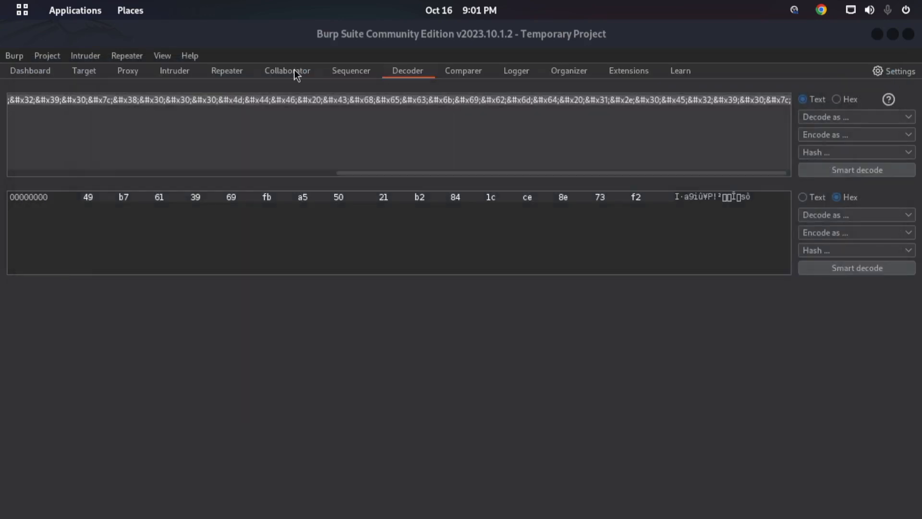
# - Show the Dashboard, set the interface theme to Light in the Display settings and minimise the Settings window
pyautogui.click(48, 69)
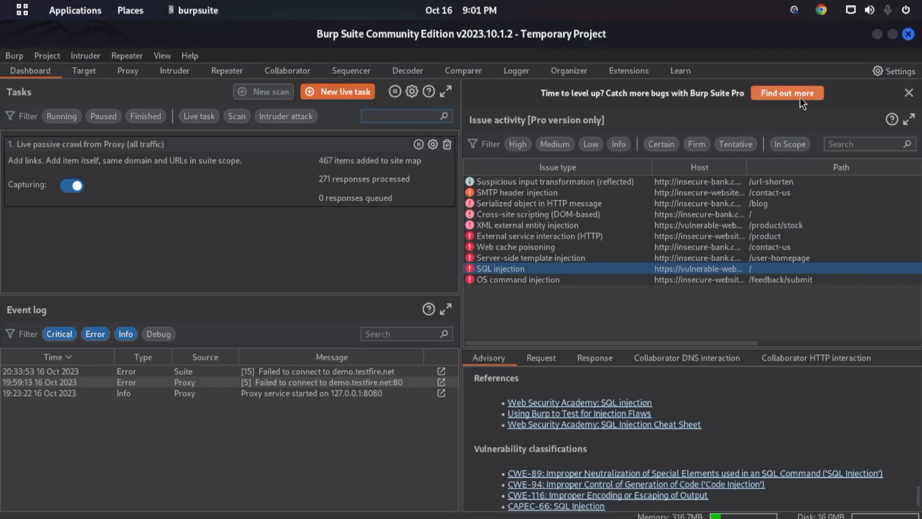
pyautogui.click(892, 71)
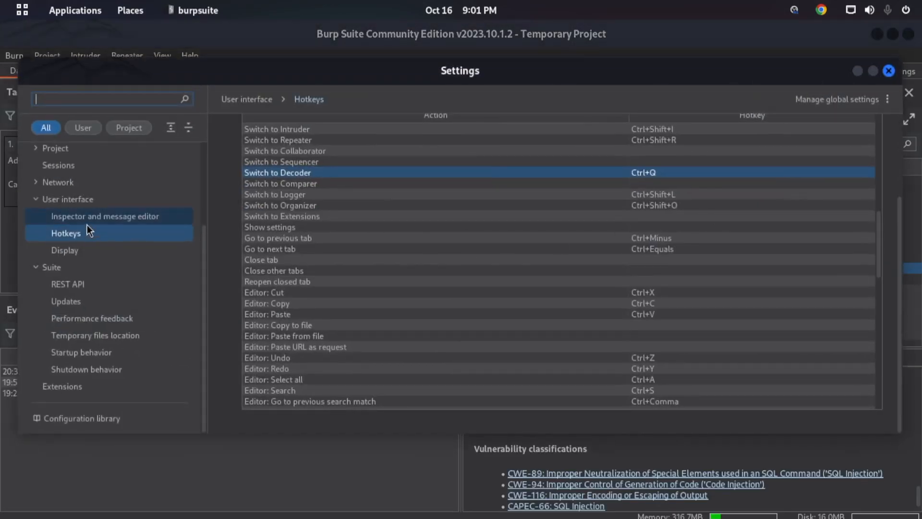
pyautogui.click(76, 252)
pyautogui.click(303, 194)
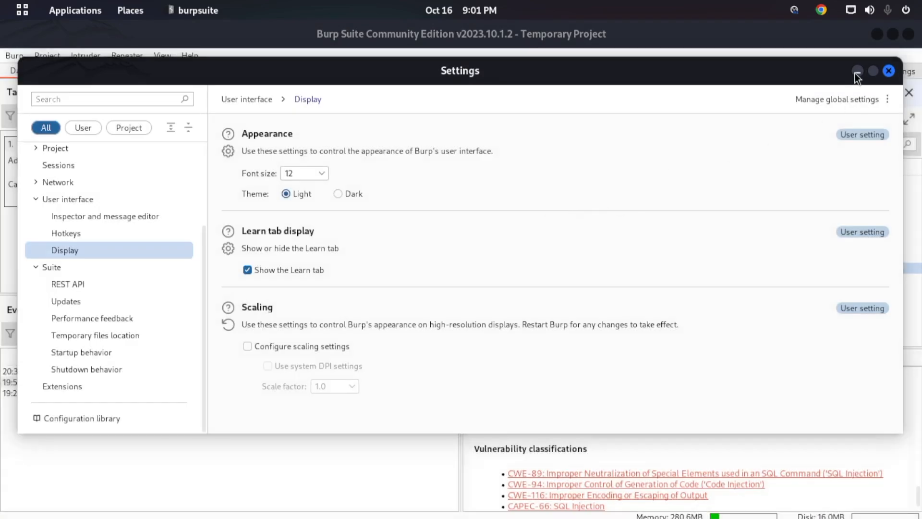
pyautogui.click(856, 72)
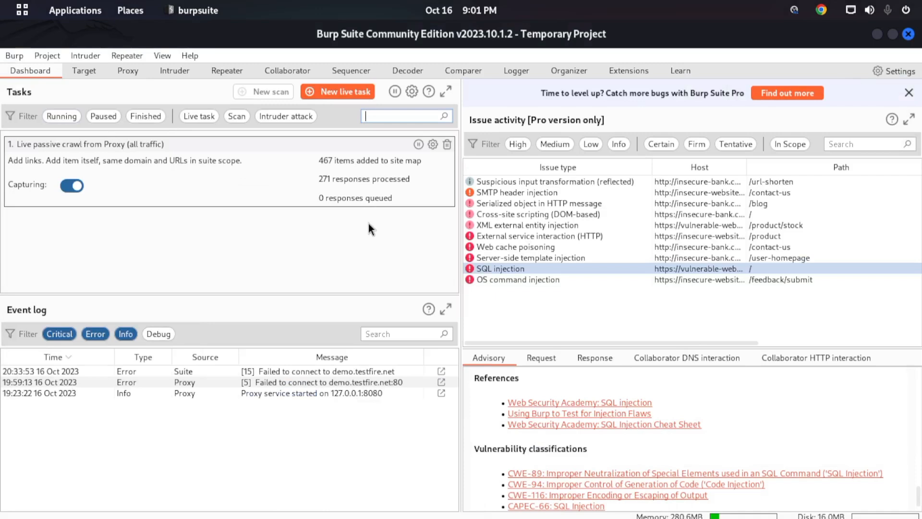
# - Switch from the Dashboard to Decoder with the custom hotkey and bring the minimised Settings window back up
pyautogui.hotkey('ctrl', 'shift', 'd')
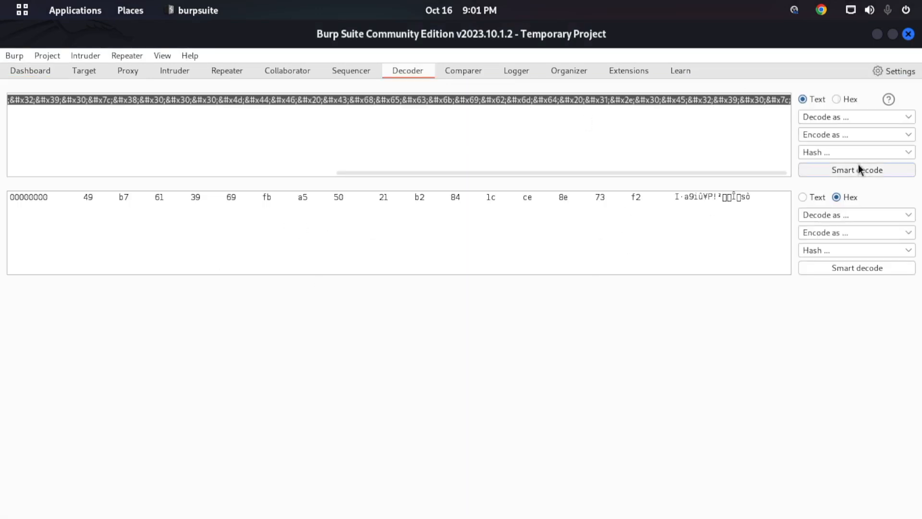
pyautogui.click(896, 75)
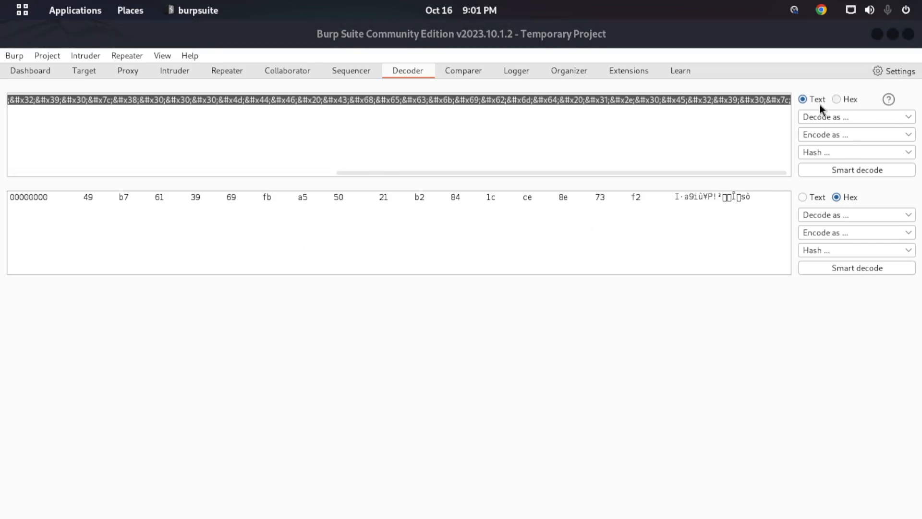
pyautogui.moveTo(0, 0)
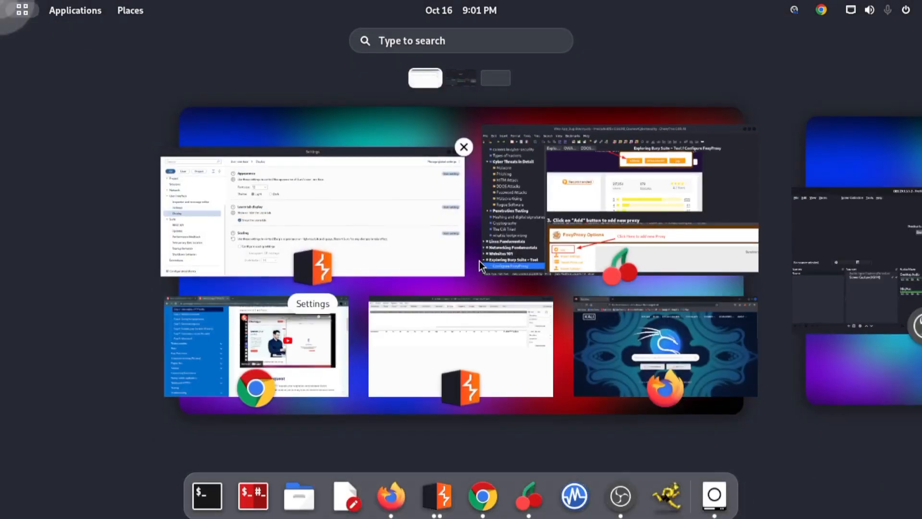
pyautogui.click(451, 317)
pyautogui.click(393, 253)
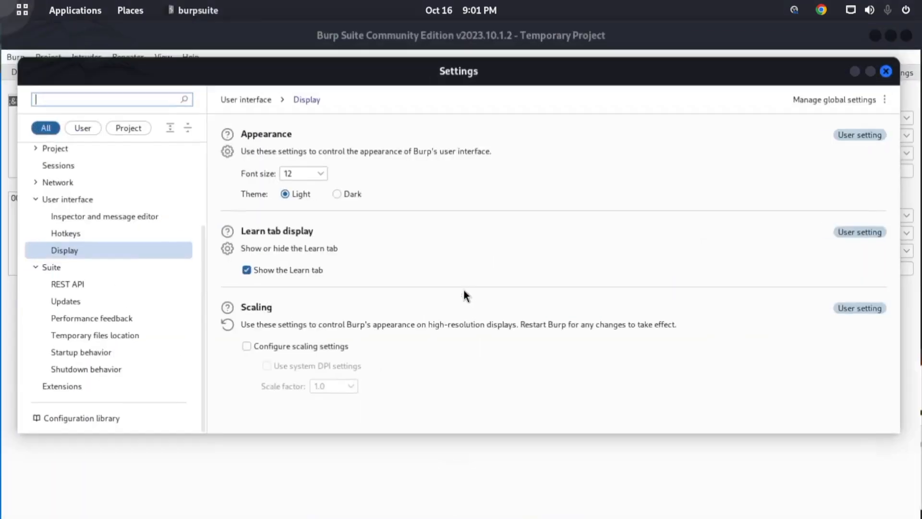
# - Look at the available font sizes, the Appearance restore, load and save options, and the Temporary files location setting
pyautogui.click(321, 173)
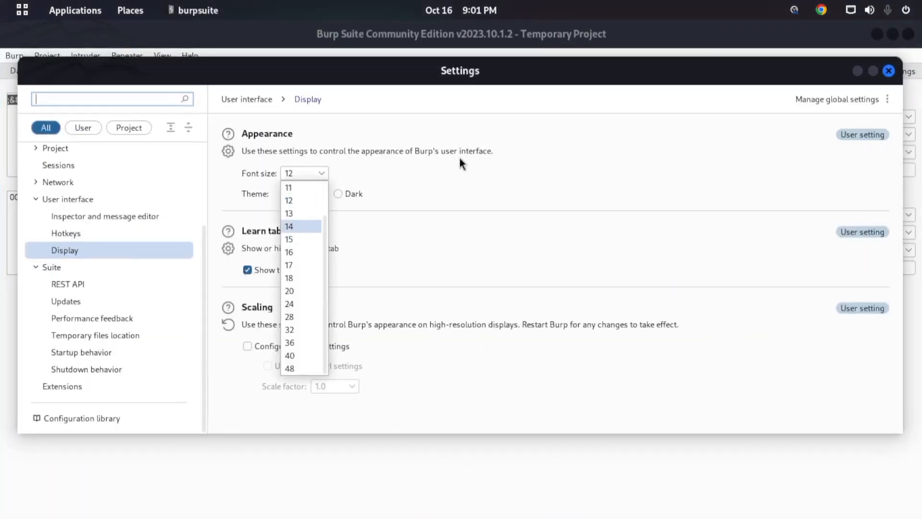
pyautogui.click(364, 178)
pyautogui.click(228, 151)
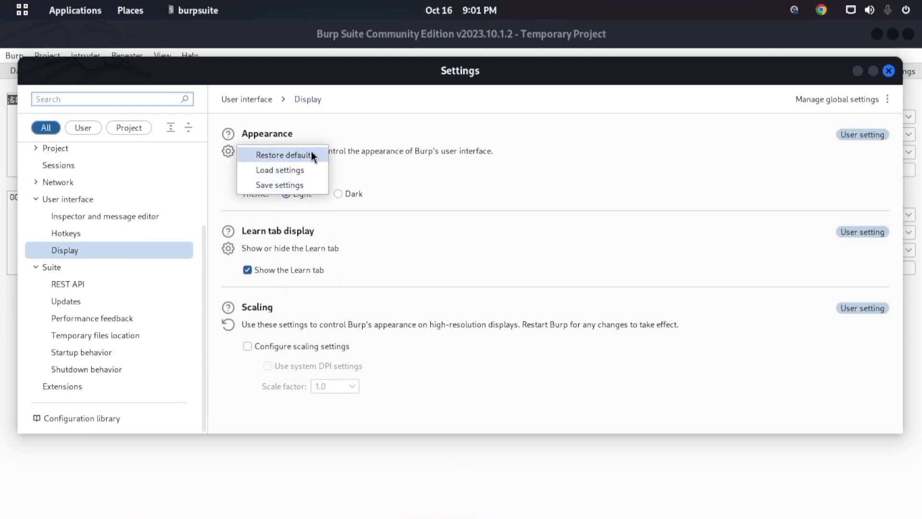
pyautogui.click(498, 165)
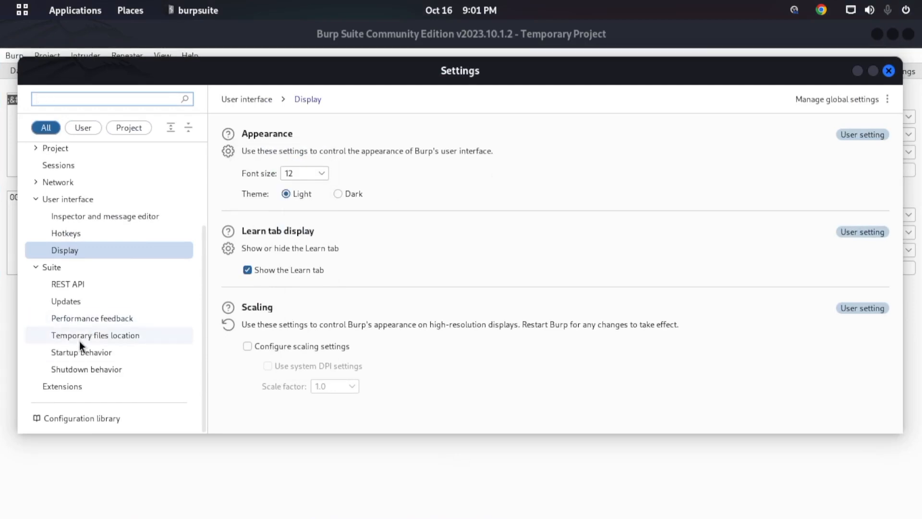
pyautogui.click(96, 338)
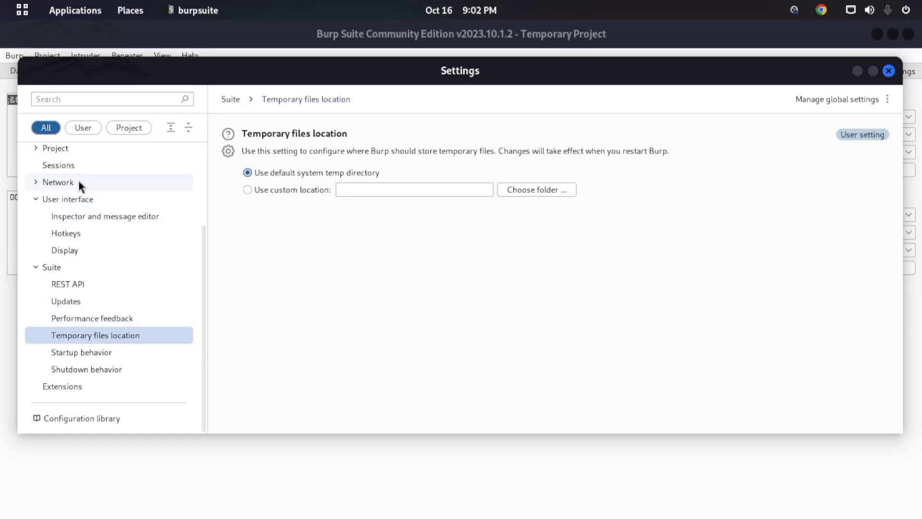
# - Look through the Project settings for Scope, Collaborator, Tasks, Automatic backup and Logging
pyautogui.click(72, 149)
pyautogui.click(80, 168)
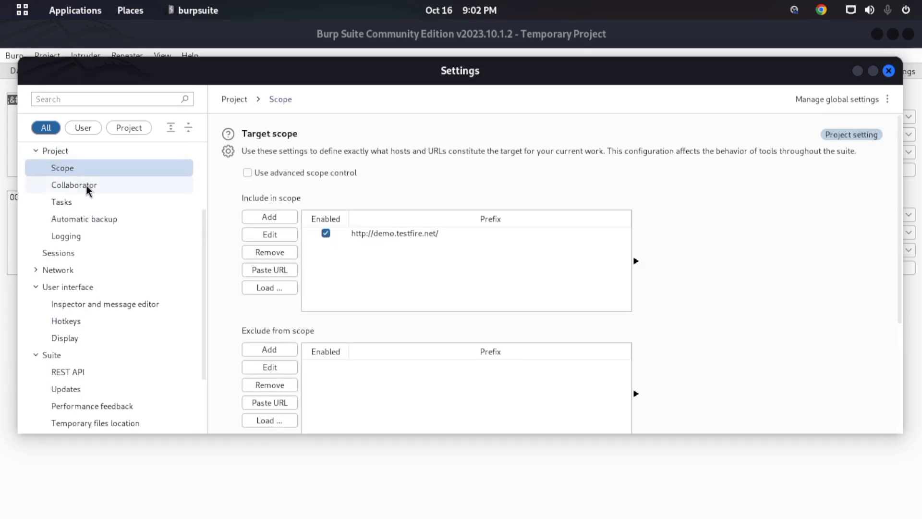
pyautogui.click(104, 188)
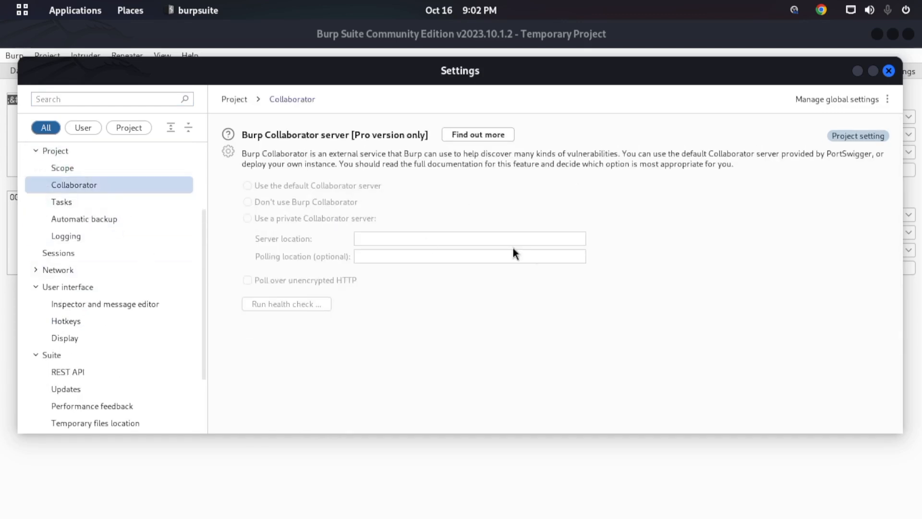
pyautogui.click(69, 205)
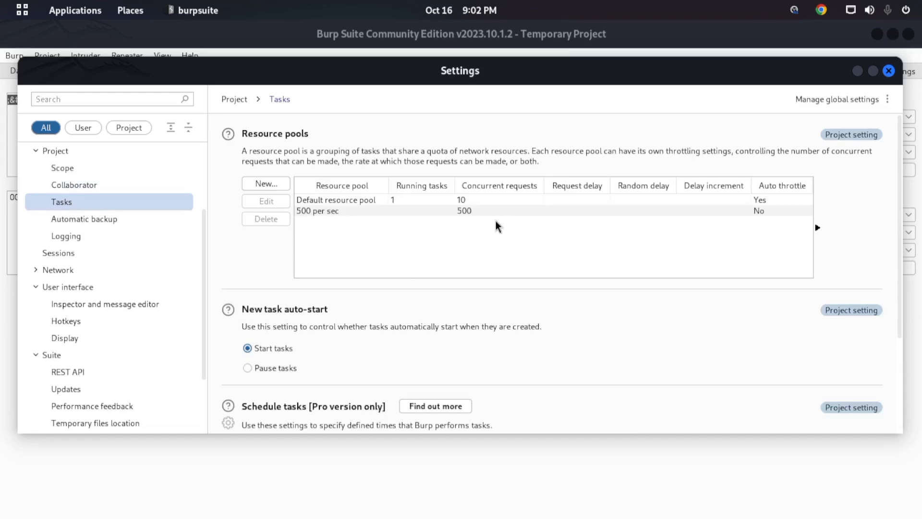
pyautogui.scroll(-3, 310, 211)
pyautogui.scroll(3, 307, 214)
pyautogui.click(77, 220)
pyautogui.click(79, 237)
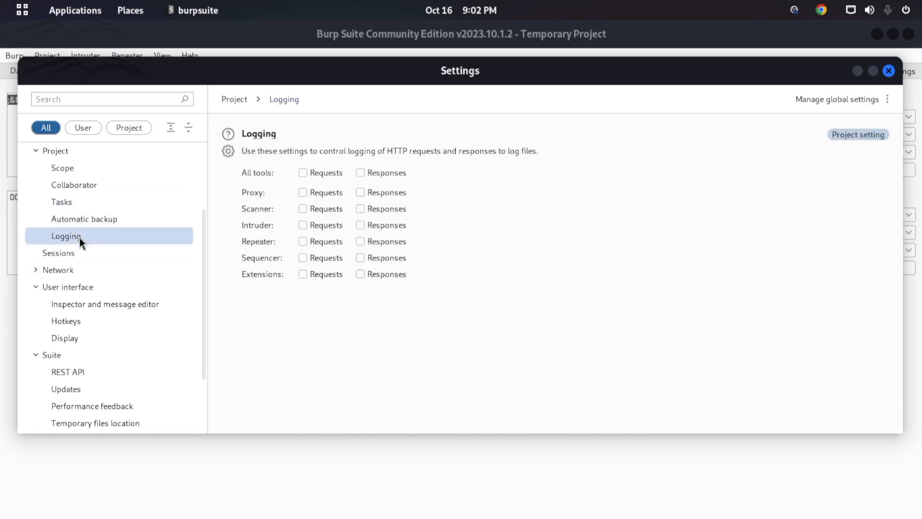
pyautogui.click(304, 173)
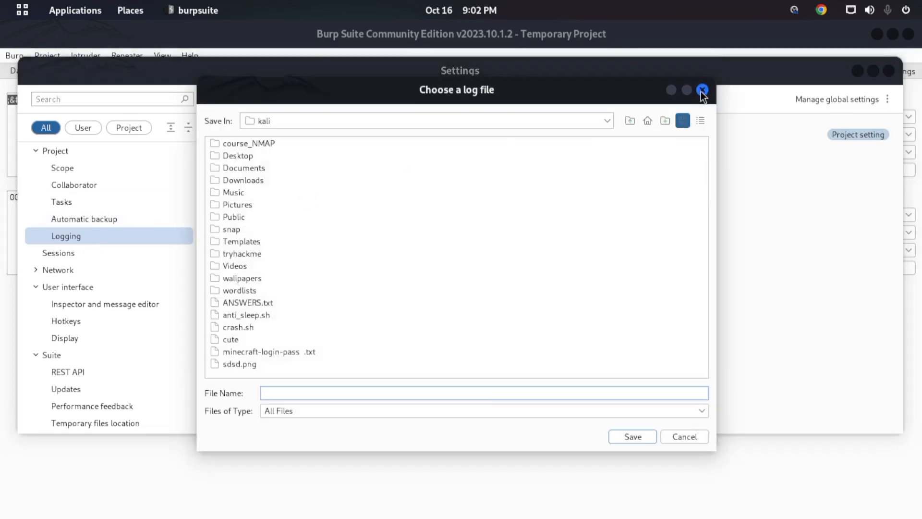
pyautogui.click(702, 90)
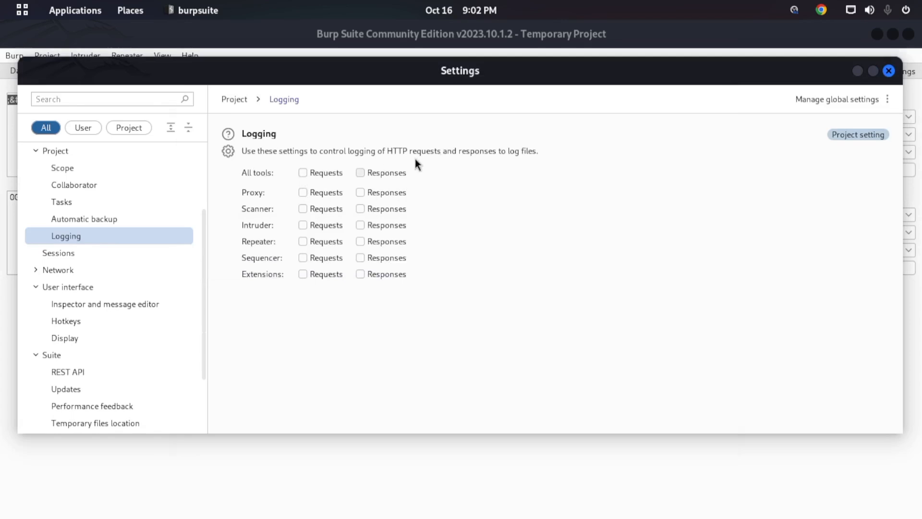
pyautogui.click(309, 175)
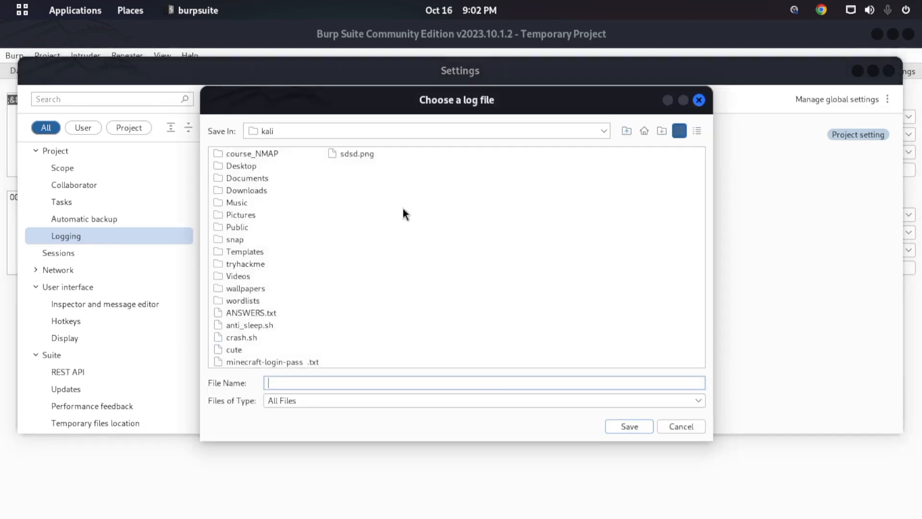
pyautogui.click(698, 424)
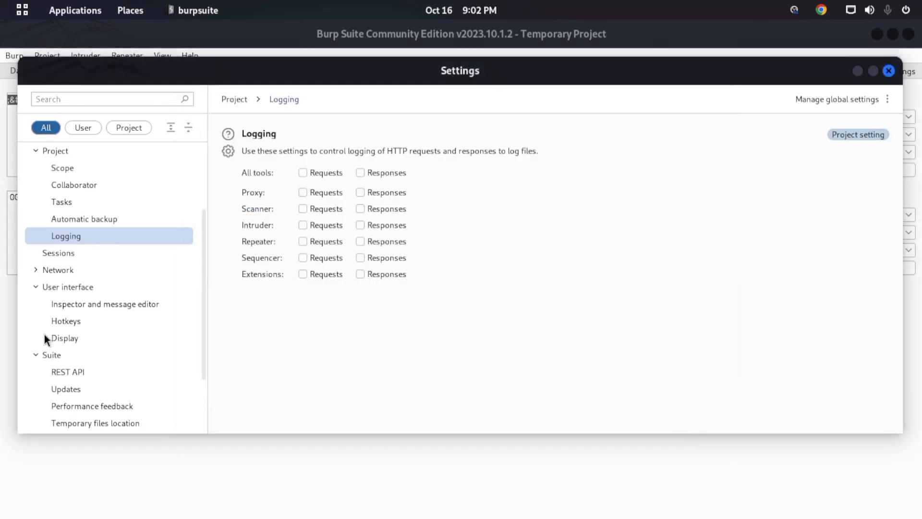
# - Look through the Sessions settings and the Network settings for Connections, TLS and HTTP, and close the settings
pyautogui.click(88, 257)
pyautogui.scroll(-5, 463, 267)
pyautogui.doubleClick(86, 287)
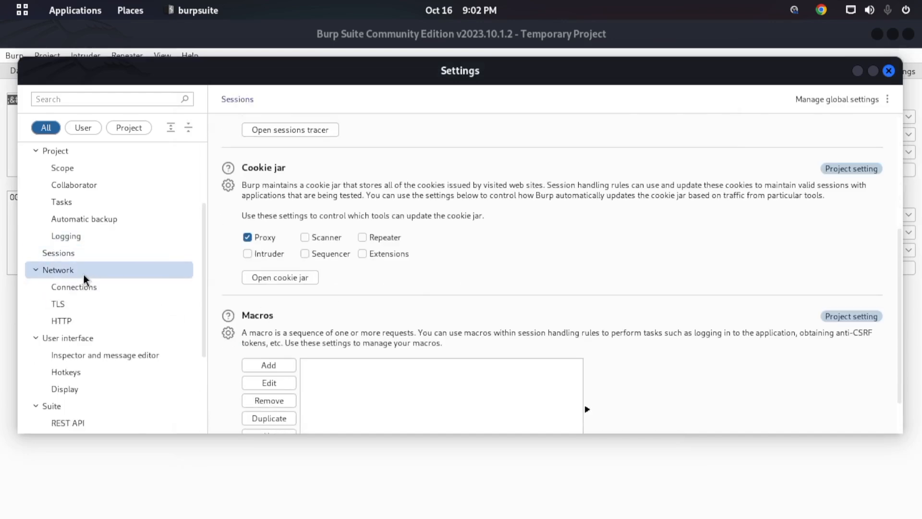
pyautogui.doubleClick(86, 273)
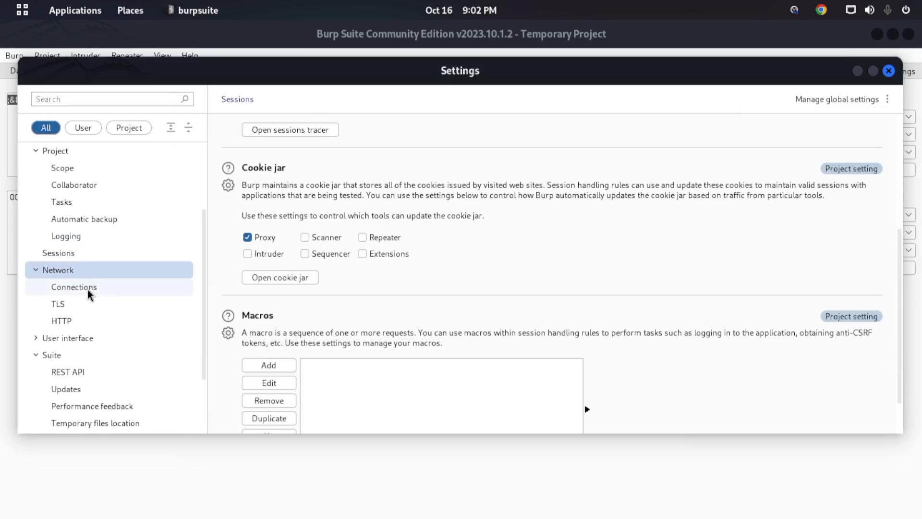
pyautogui.click(87, 288)
pyautogui.click(87, 304)
pyautogui.click(90, 322)
pyautogui.scroll(-5, 357, 255)
pyautogui.scroll(-3, 356, 255)
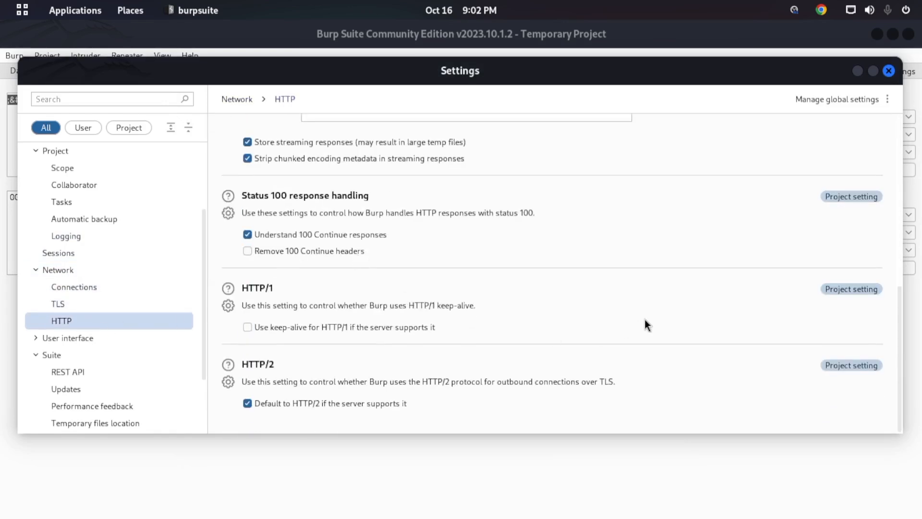
pyautogui.scroll(2, 308, 220)
pyautogui.scroll(-3, 165, 300)
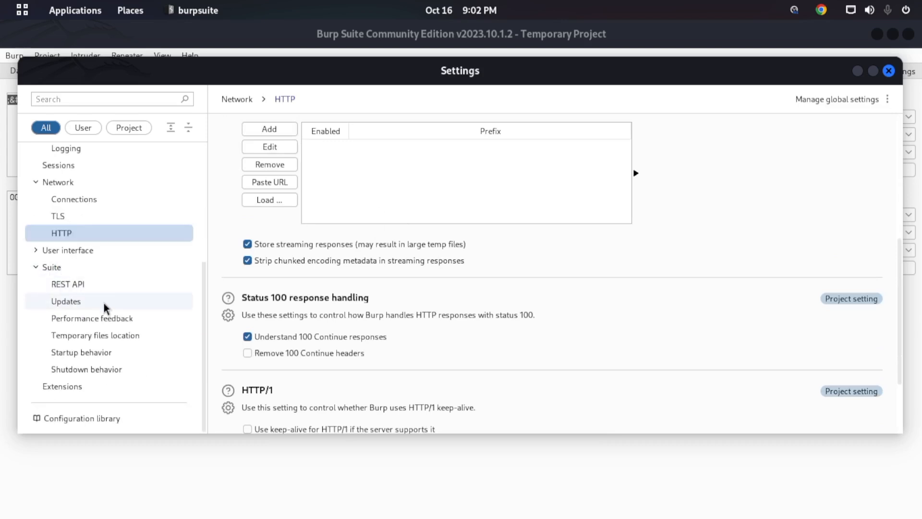
pyautogui.click(889, 71)
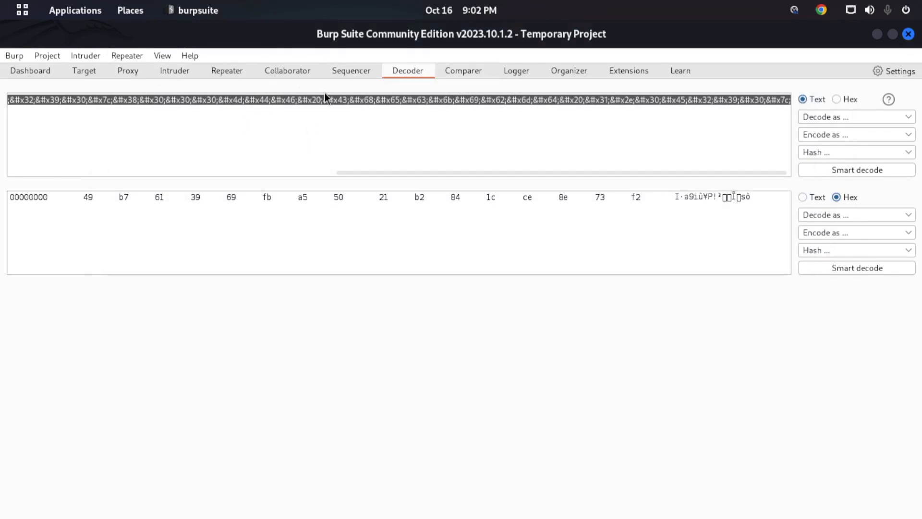
# - Open the Burp Clickbandit window with its instructions for generating clickjacking attacks
pyautogui.click(13, 56)
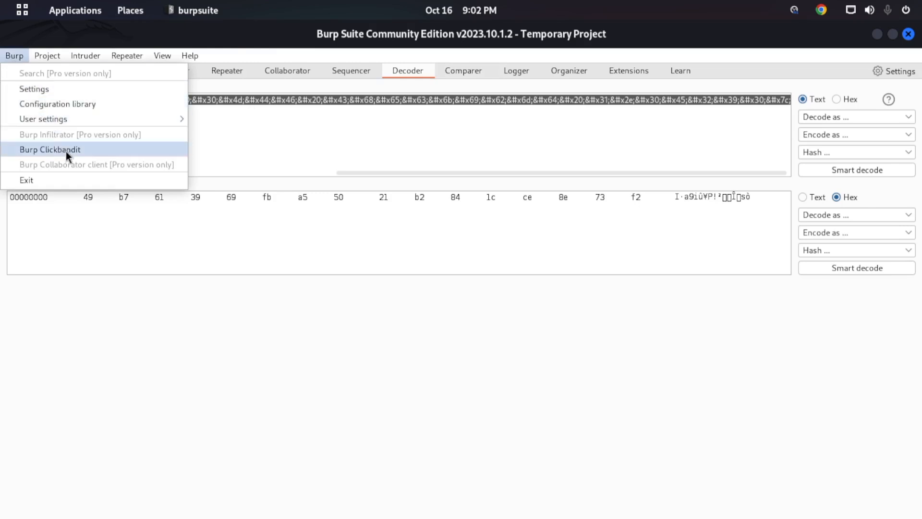
pyautogui.click(108, 150)
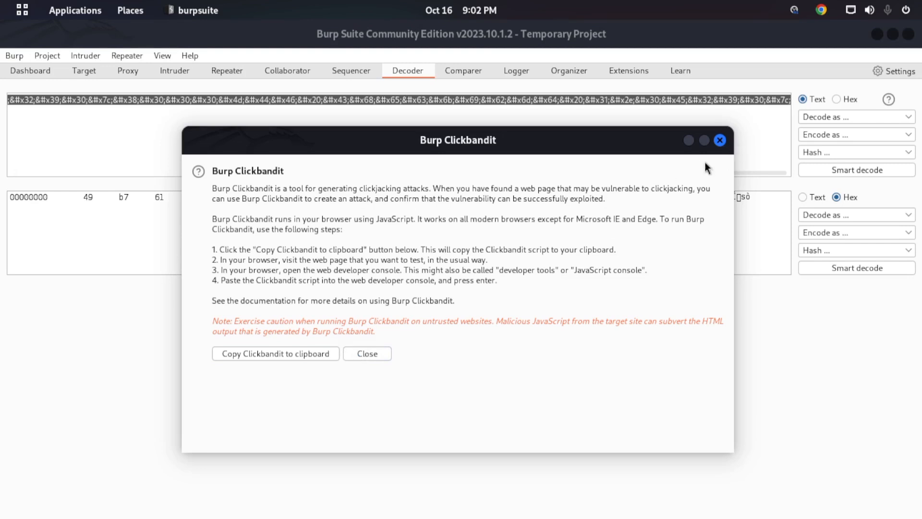
# - Close the Burp Clickbandit window and look over the available Project commands
pyautogui.click(720, 140)
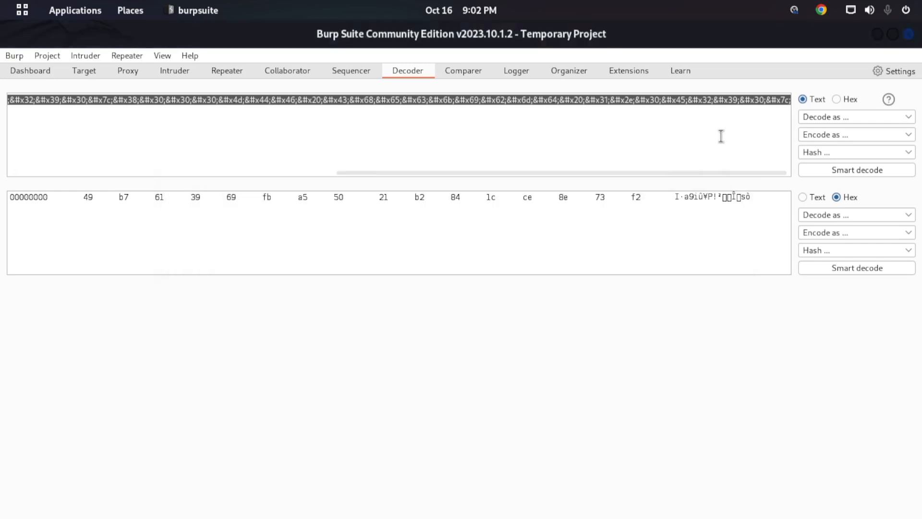
pyautogui.click(22, 55)
pyautogui.moveTo(45, 54)
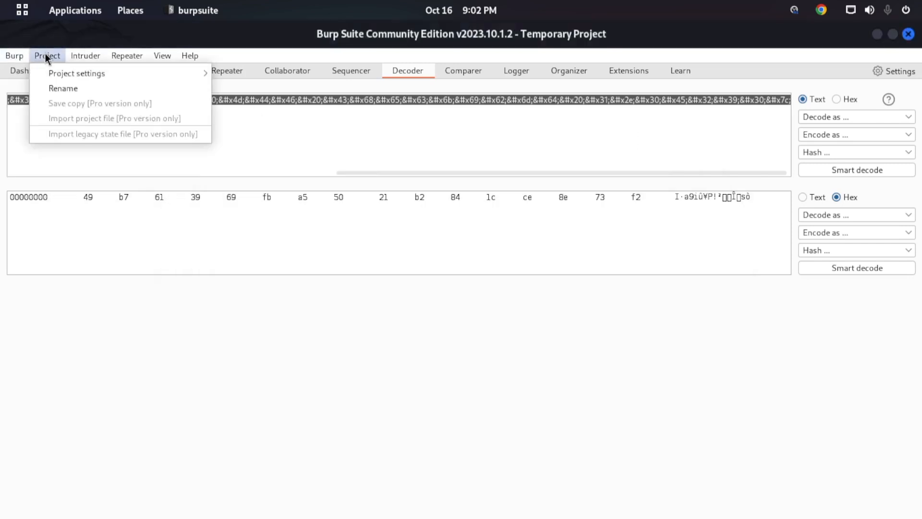
# - Look through the Intruder commands, including saving and copying the attack config, and the Repeater options
pyautogui.click(91, 59)
pyautogui.click(89, 57)
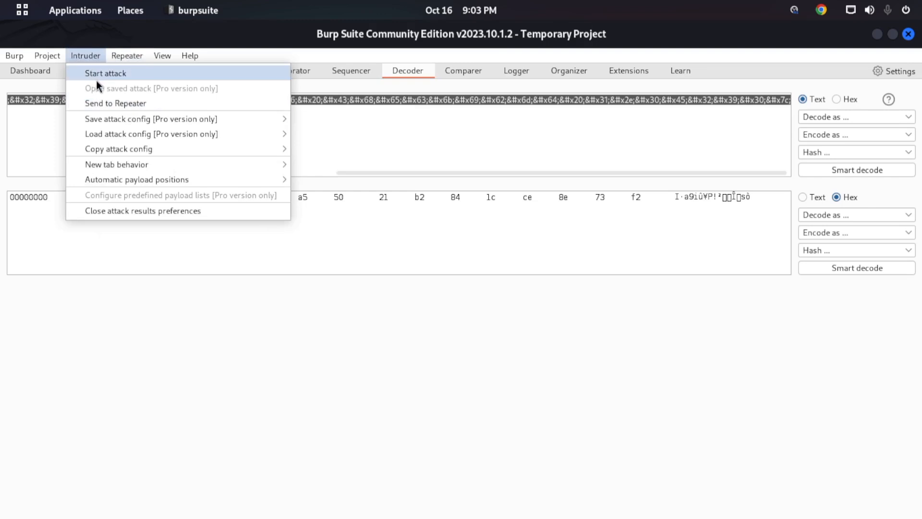
pyautogui.moveTo(130, 117)
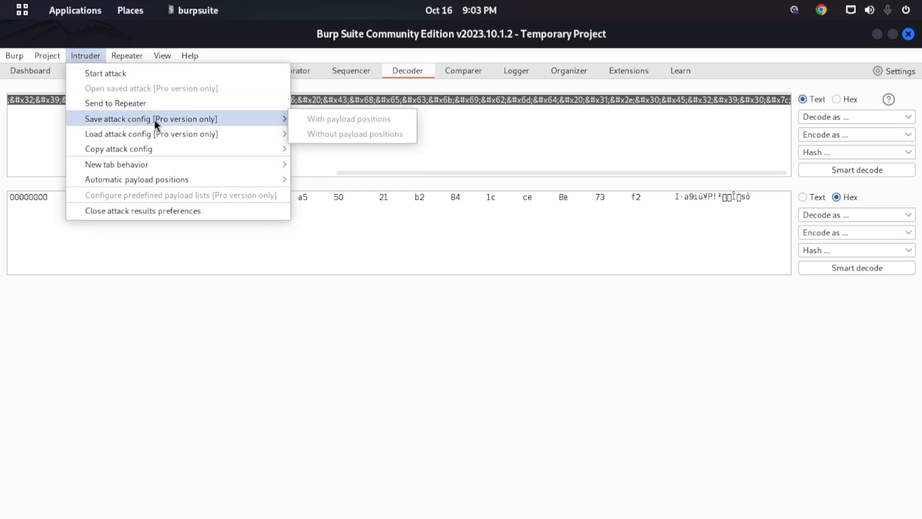
pyautogui.moveTo(164, 148)
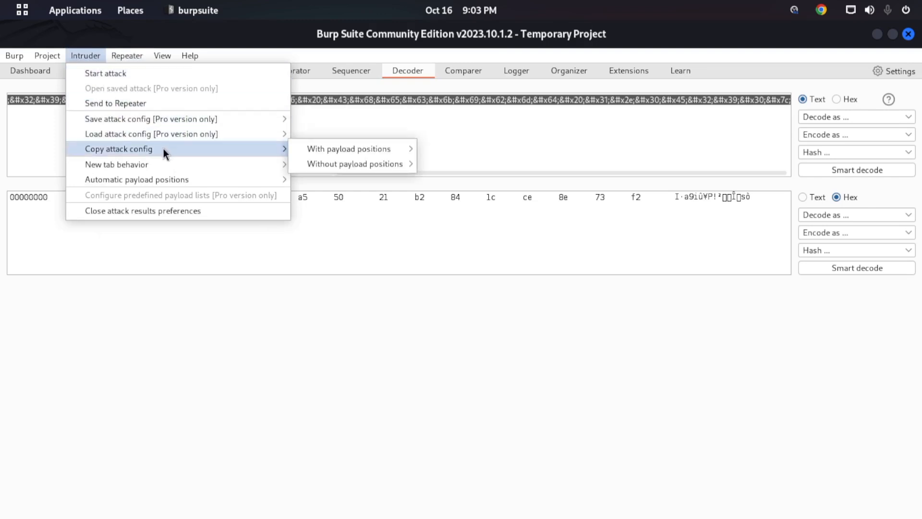
pyautogui.moveTo(344, 154)
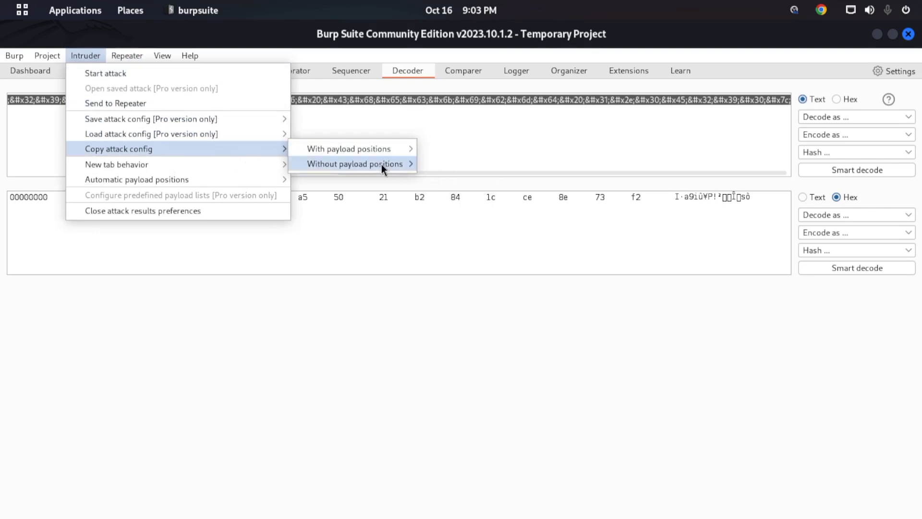
pyautogui.click(129, 262)
pyautogui.click(139, 57)
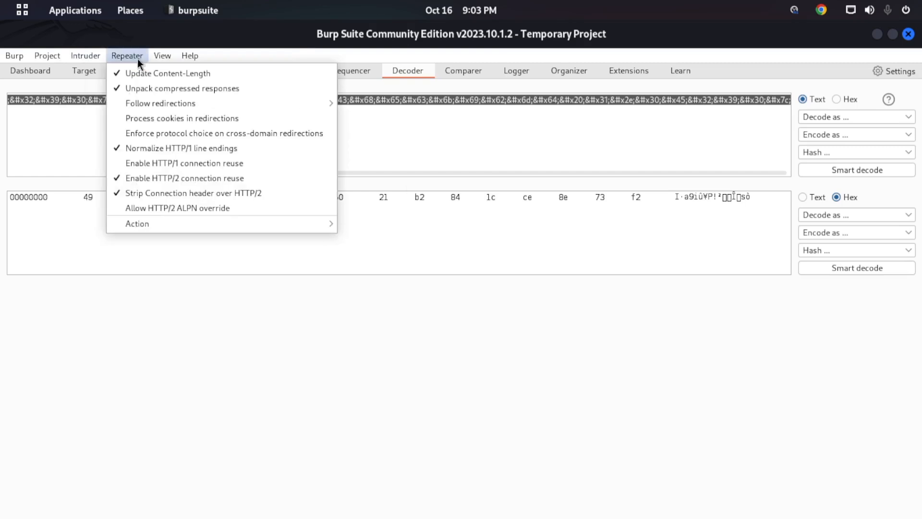
pyautogui.click(64, 122)
# - Use the View commands to show Decoder, Collaborator, Decoder again and finally Extensions
pyautogui.click(162, 56)
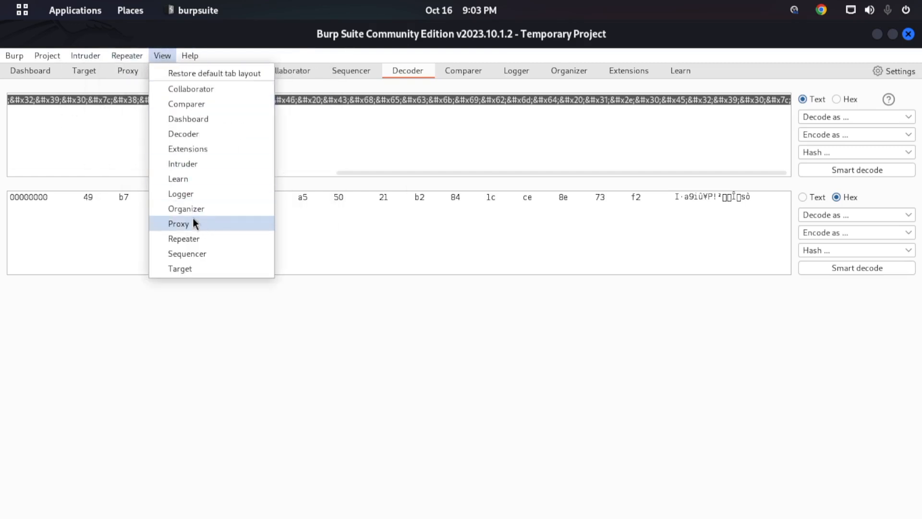
pyautogui.click(192, 133)
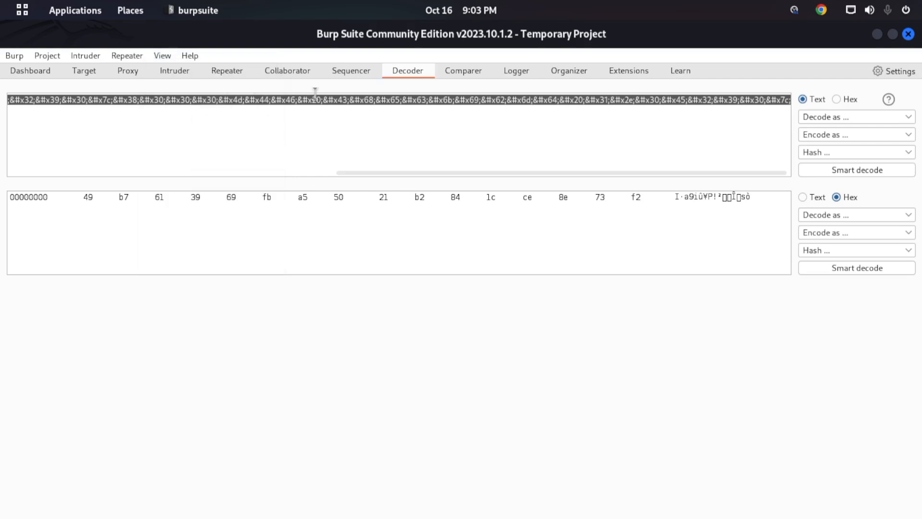
pyautogui.click(161, 56)
pyautogui.click(174, 90)
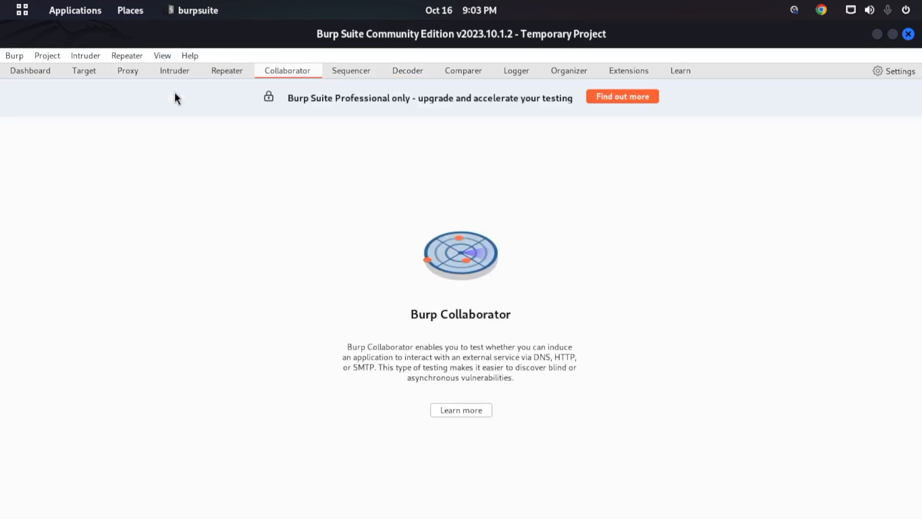
pyautogui.click(163, 57)
pyautogui.click(177, 133)
pyautogui.click(163, 56)
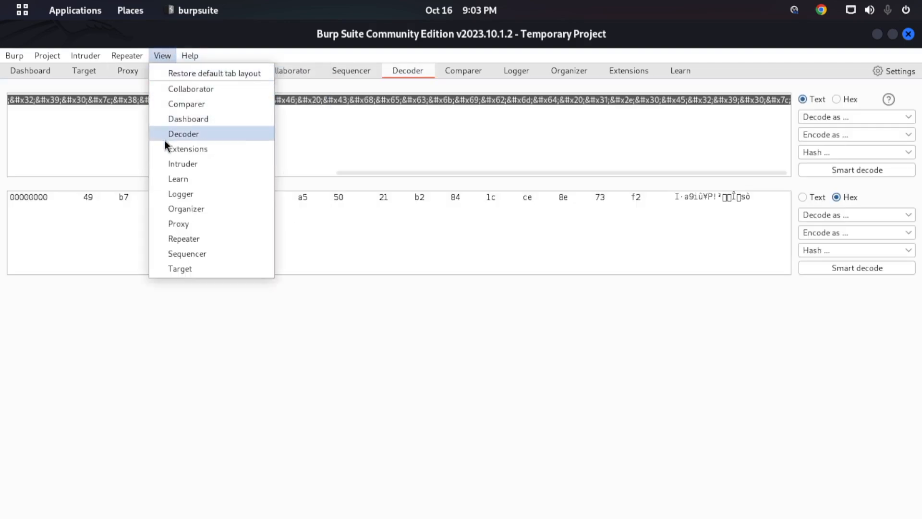
pyautogui.click(184, 151)
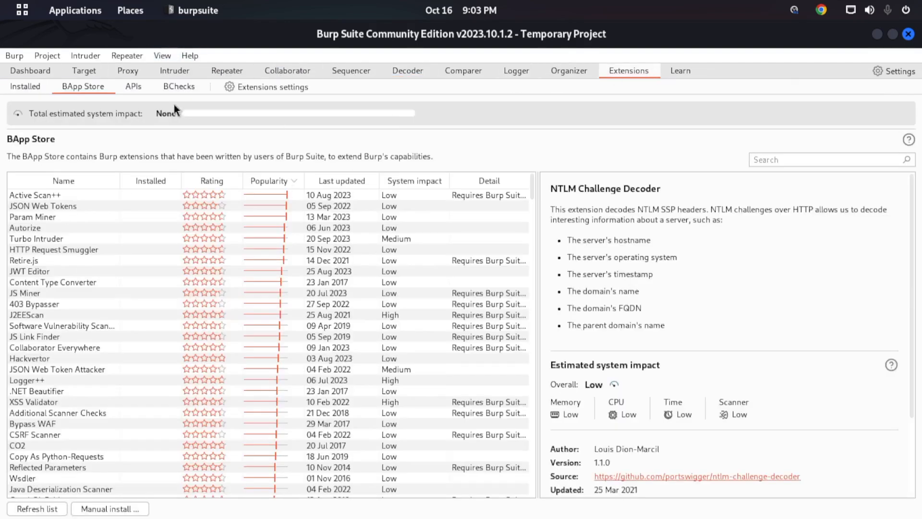
# - Open the Burp Suite documentation from the help resources, maximize it, read its start page, and close it
pyautogui.click(200, 57)
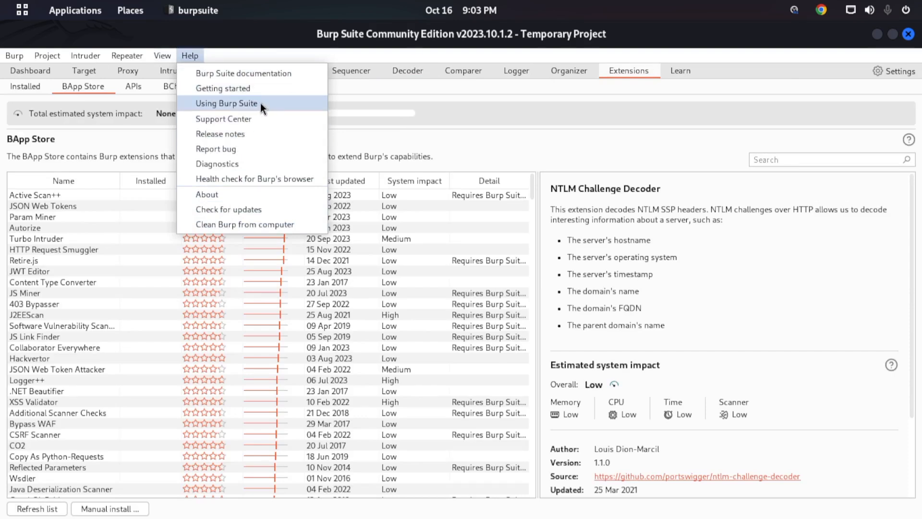
pyautogui.click(258, 76)
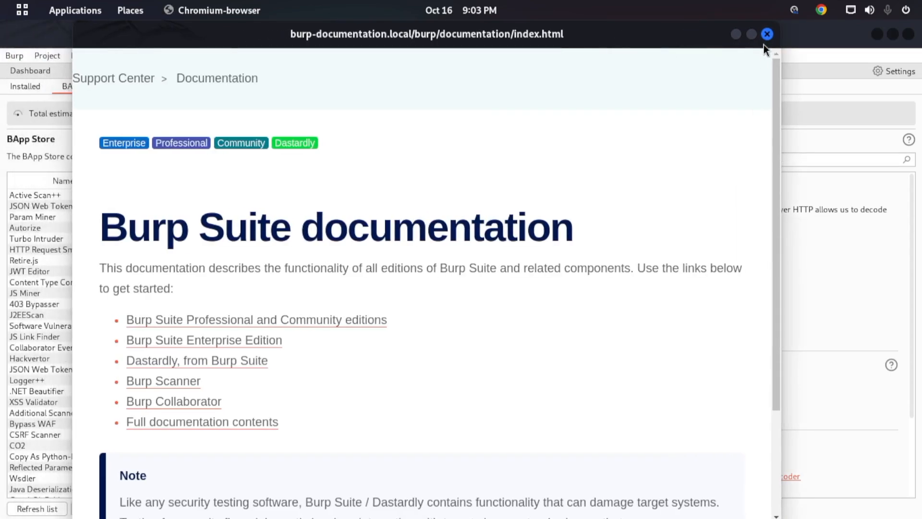
pyautogui.click(752, 34)
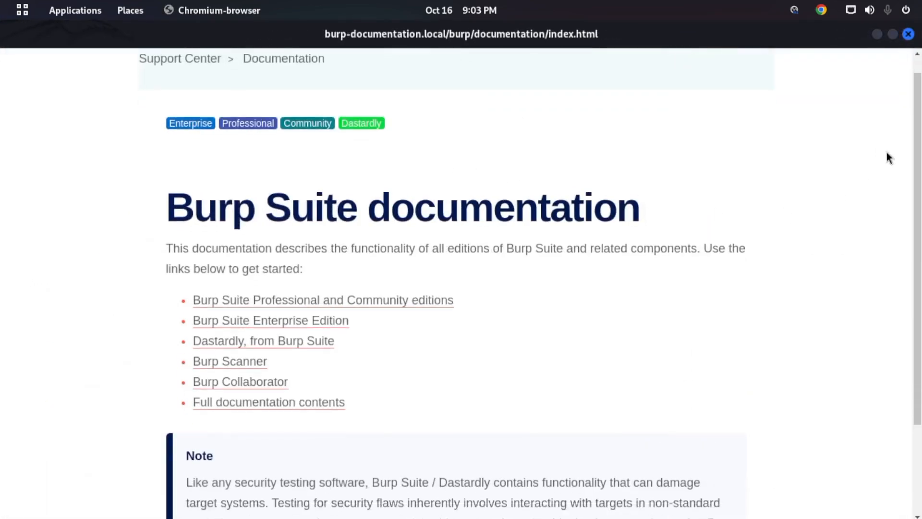
pyautogui.scroll(-2, 528, 284)
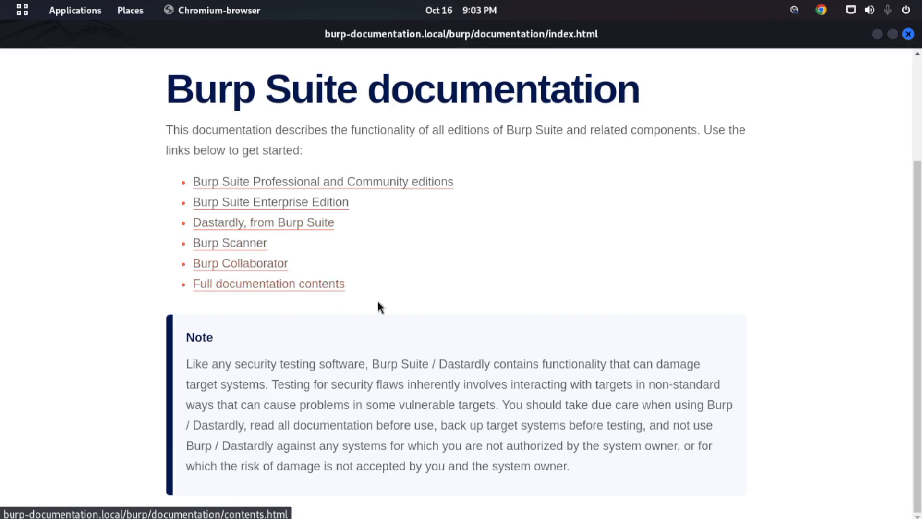
pyautogui.scroll(4, 535, 238)
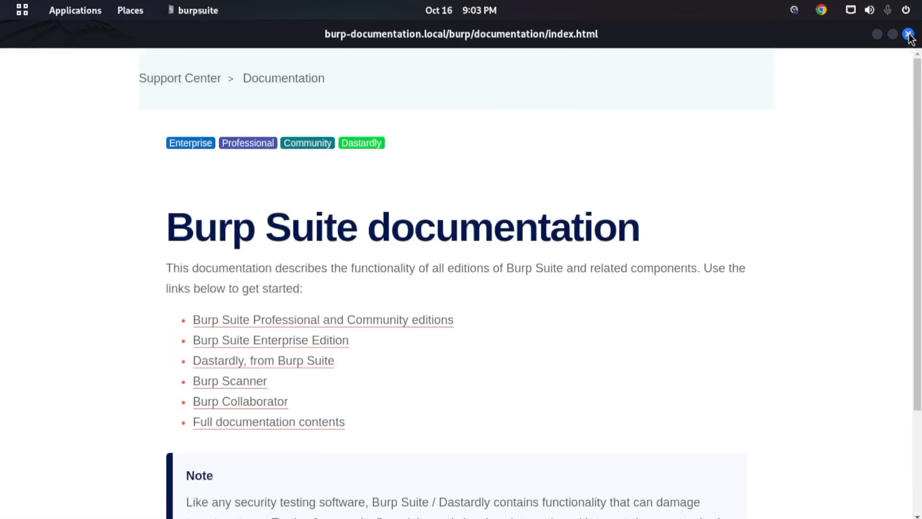
pyautogui.click(909, 36)
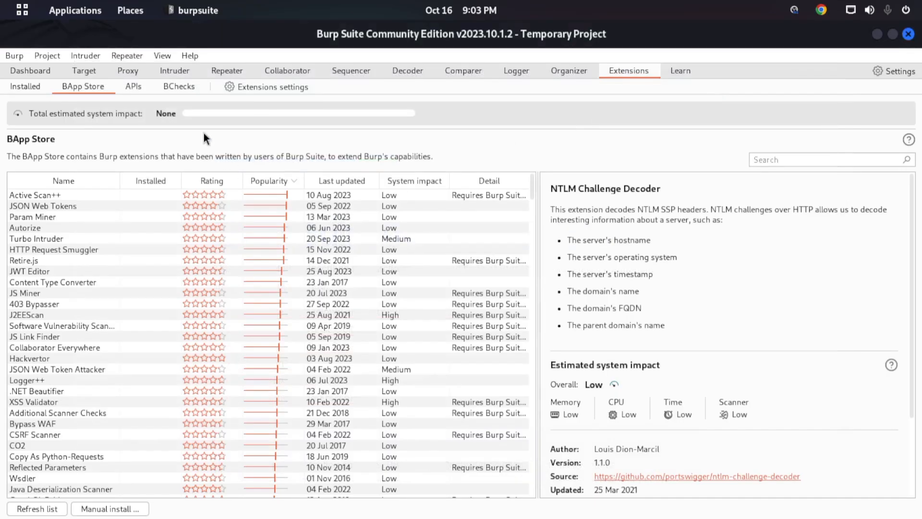
# - Try to start a new scan from the Dashboard and close the duplicate upgrade pages in Chrome
pyautogui.click(28, 73)
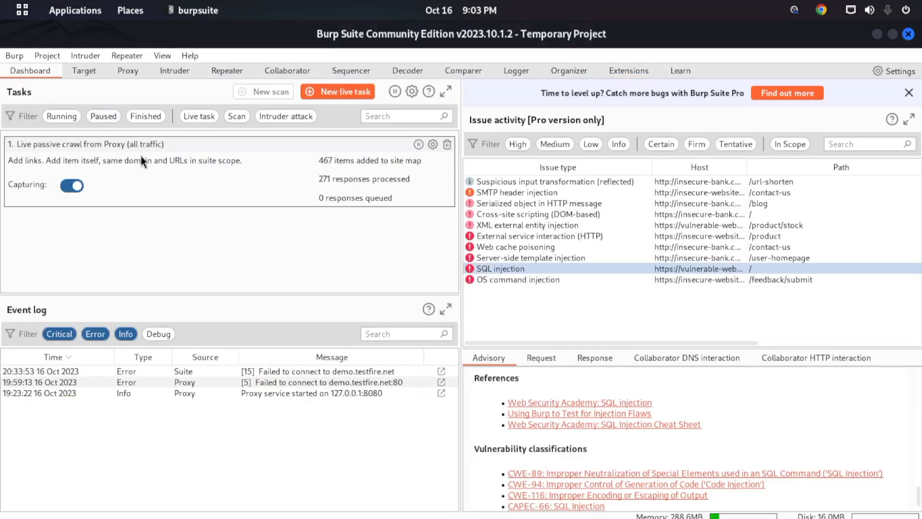
pyautogui.click(278, 91)
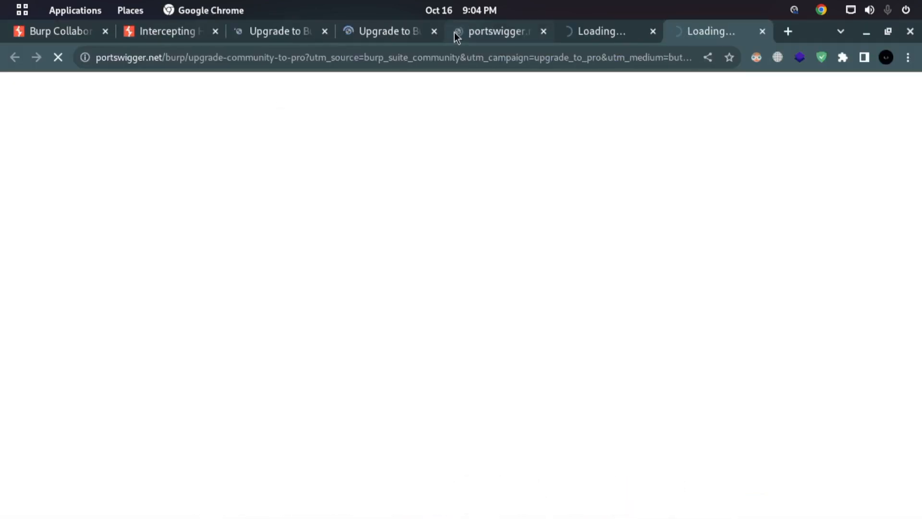
pyautogui.click(434, 31)
pyautogui.click(434, 31)
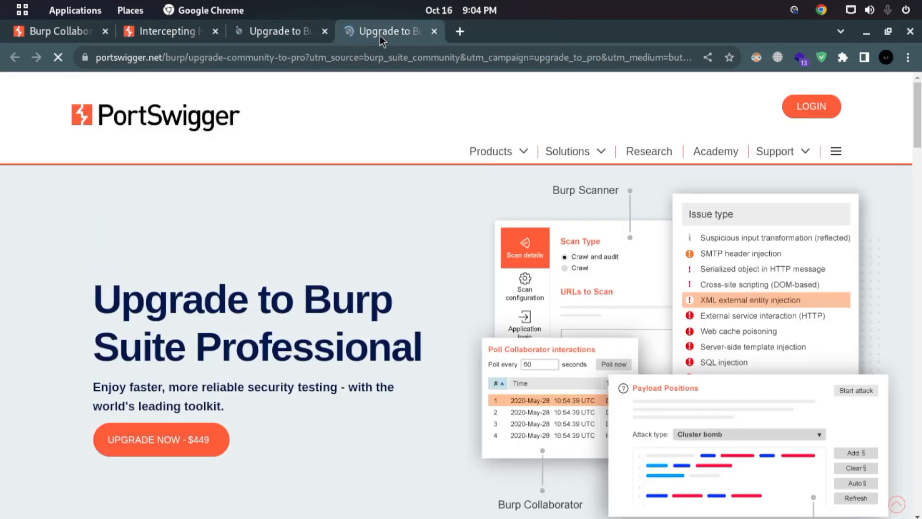
pyautogui.click(324, 31)
# - Read through the Burp Suite Professional upgrade page for its price and key features, and switch back to Burp Suite
pyautogui.moveTo(144, 297); pyautogui.dragTo(337, 292)
pyautogui.scroll(-3, 313, 292)
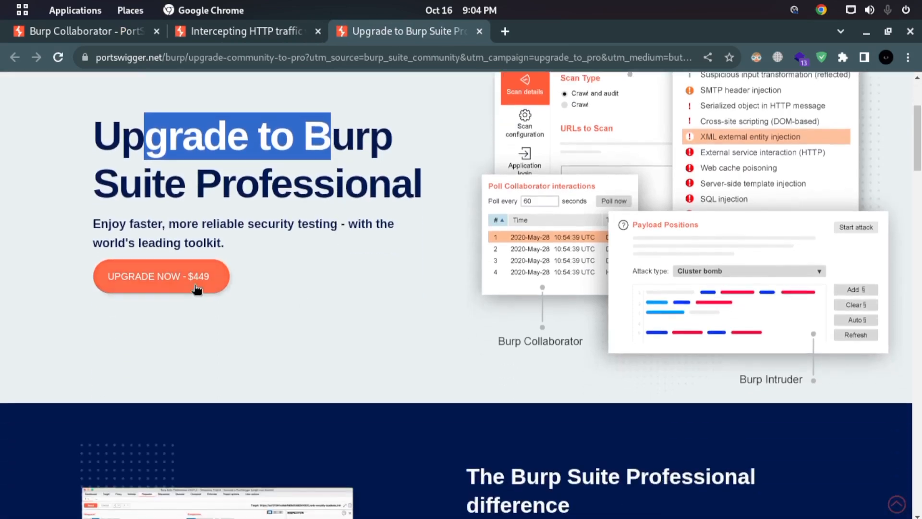
pyautogui.scroll(-6, 231, 283)
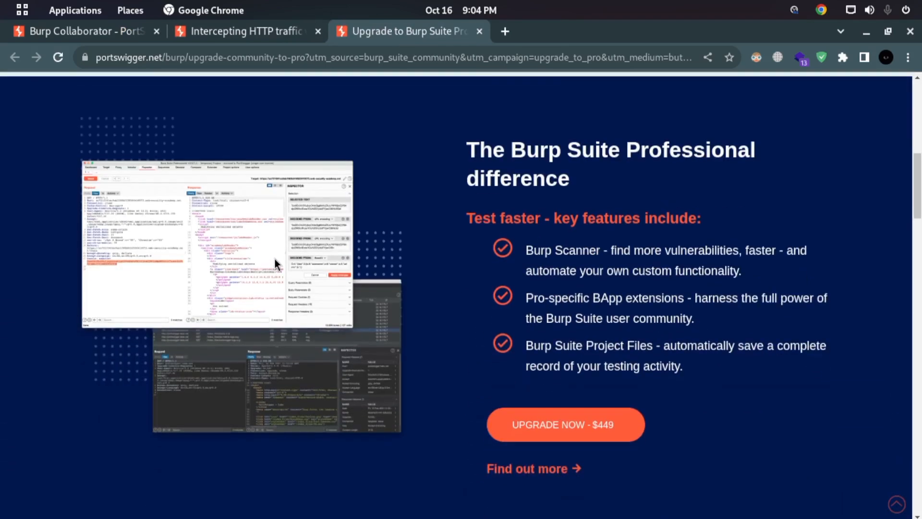
pyautogui.scroll(-5, 375, 259)
pyautogui.scroll(-1, 488, 267)
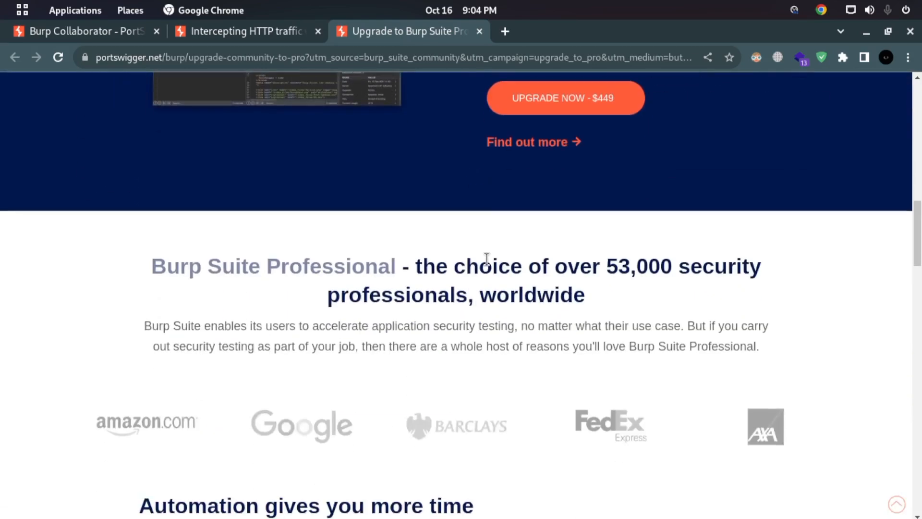
pyautogui.scroll(12, 498, 272)
pyautogui.scroll(3, 279, 115)
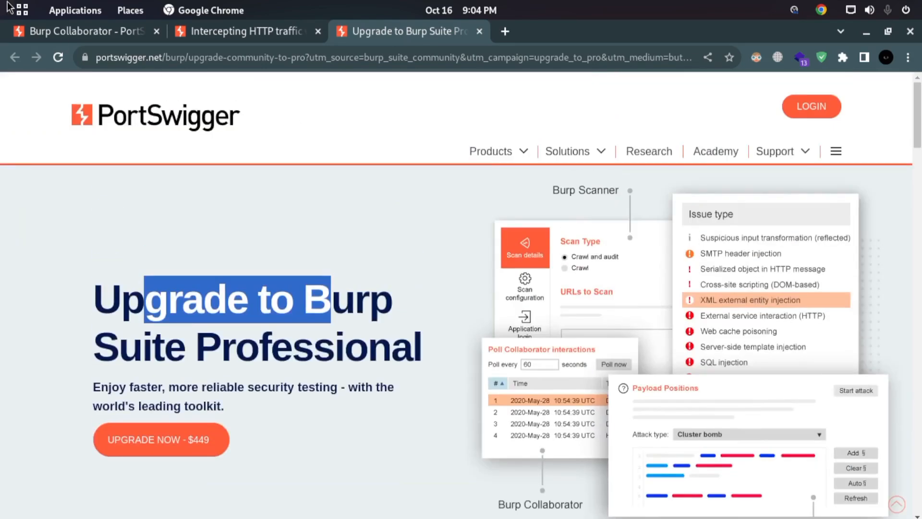
pyautogui.moveTo(2, 1)
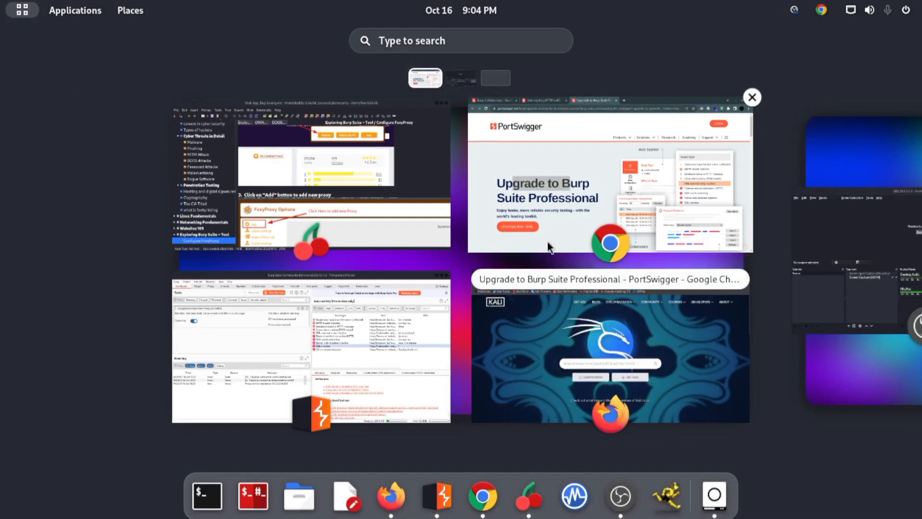
pyautogui.click(367, 359)
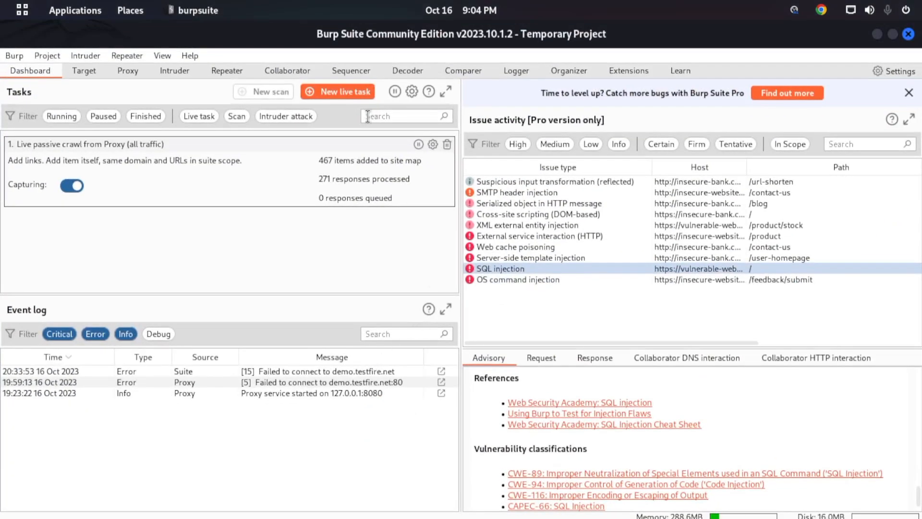